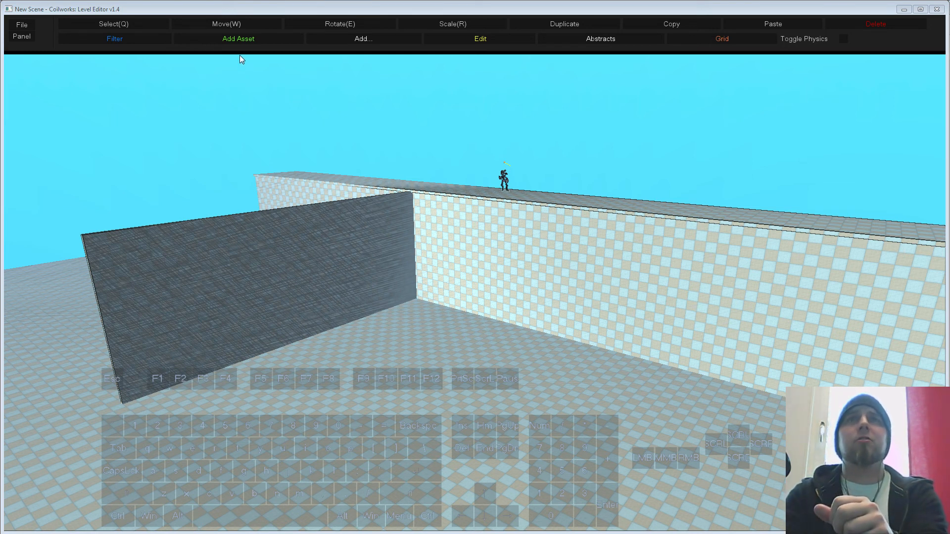
# Step: Open the asset manager for adding an asset and enlarge its window to show more of the asset thumbnails
pyautogui.click(236, 40)
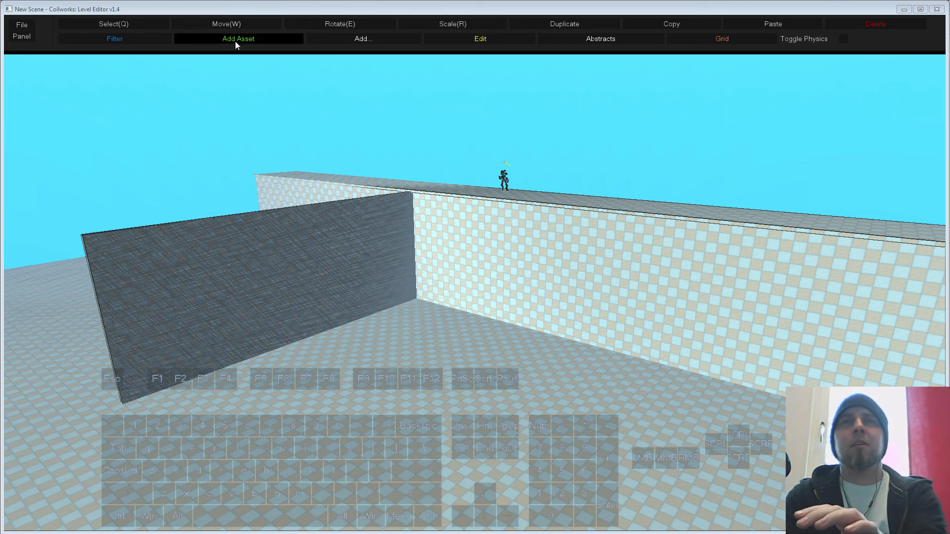
pyautogui.click(236, 39)
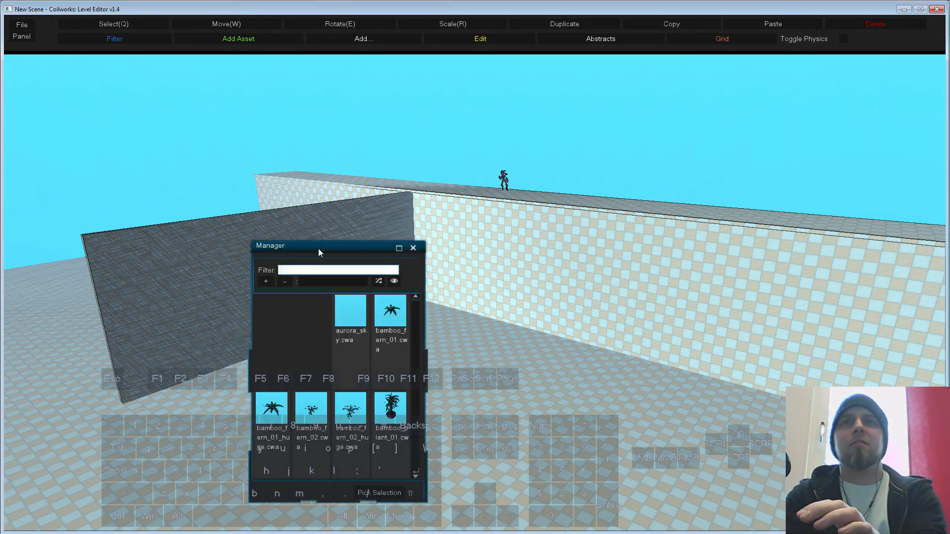
pyautogui.moveTo(323, 250); pyautogui.dragTo(278, 106)
pyautogui.click(346, 277)
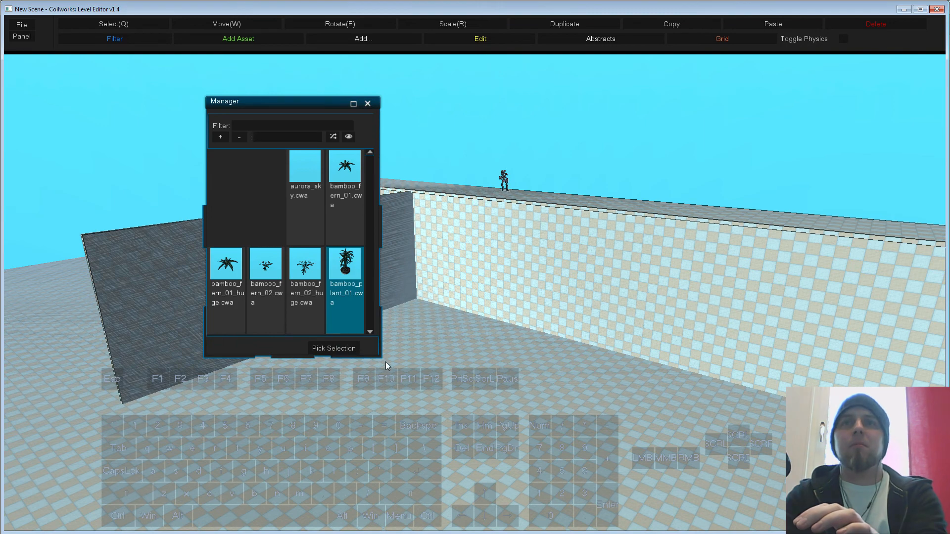
pyautogui.moveTo(394, 366); pyautogui.dragTo(621, 421)
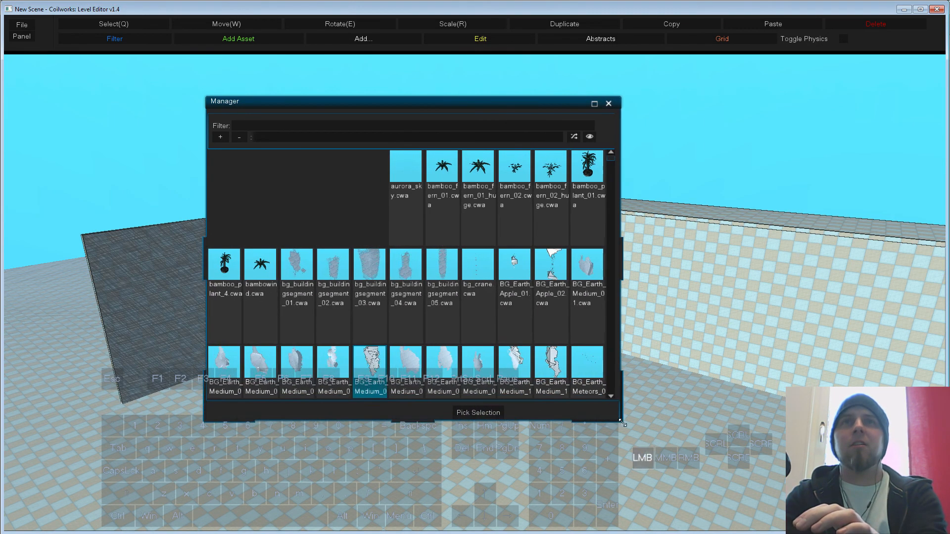
# Step: Try excluding the DLC2 assets from the asset list and remove that exclusion again
pyautogui.click(240, 136)
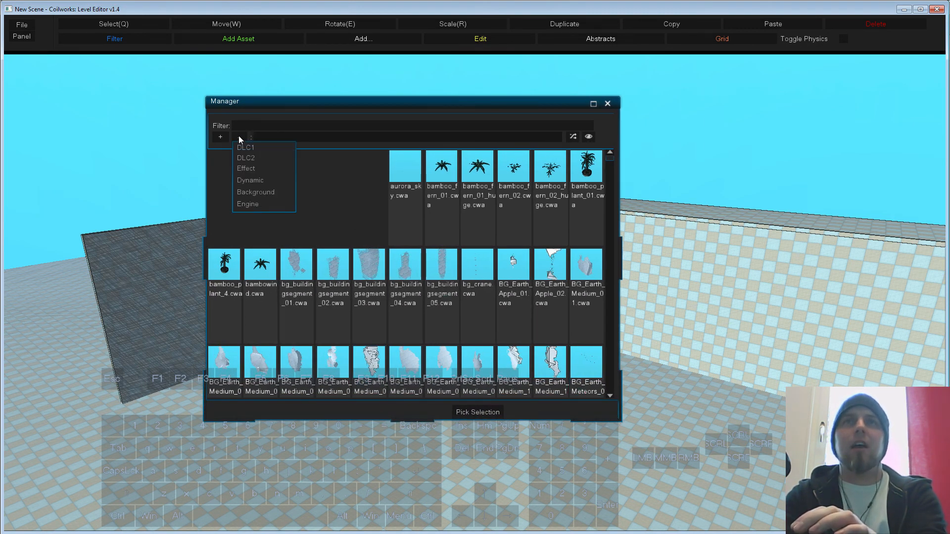
pyautogui.click(249, 159)
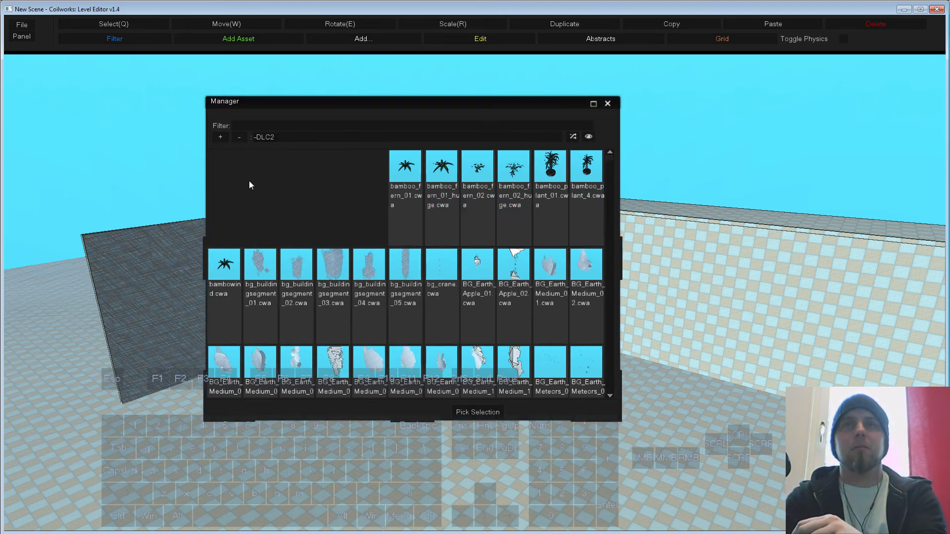
pyautogui.click(239, 137)
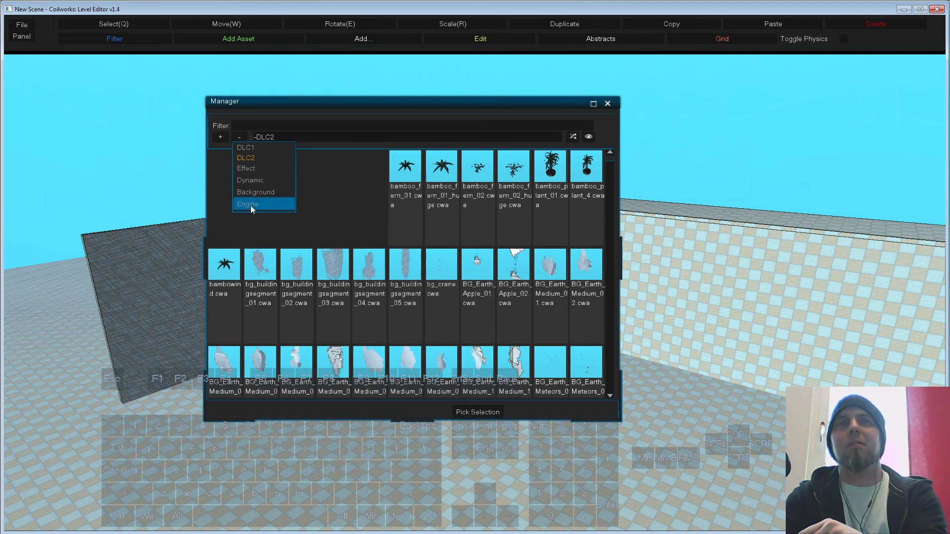
pyautogui.click(330, 195)
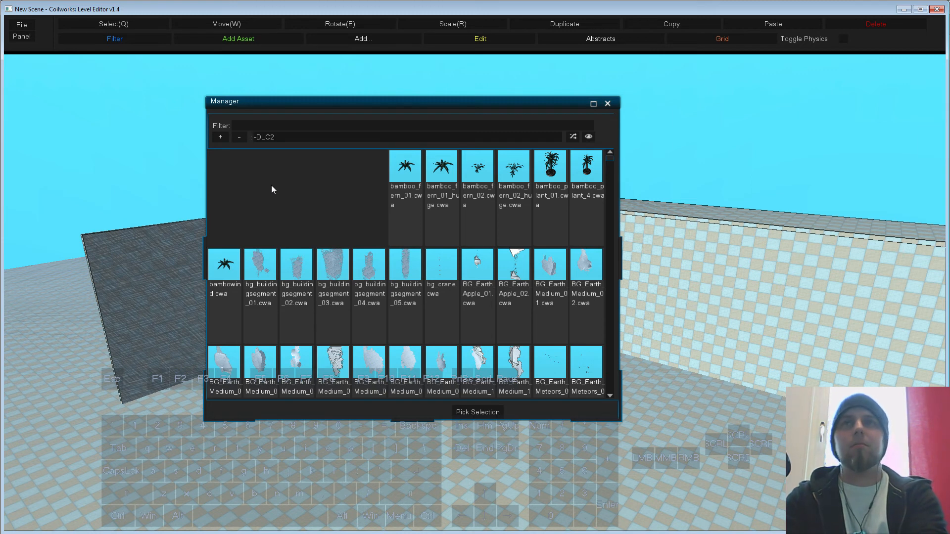
pyautogui.click(244, 137)
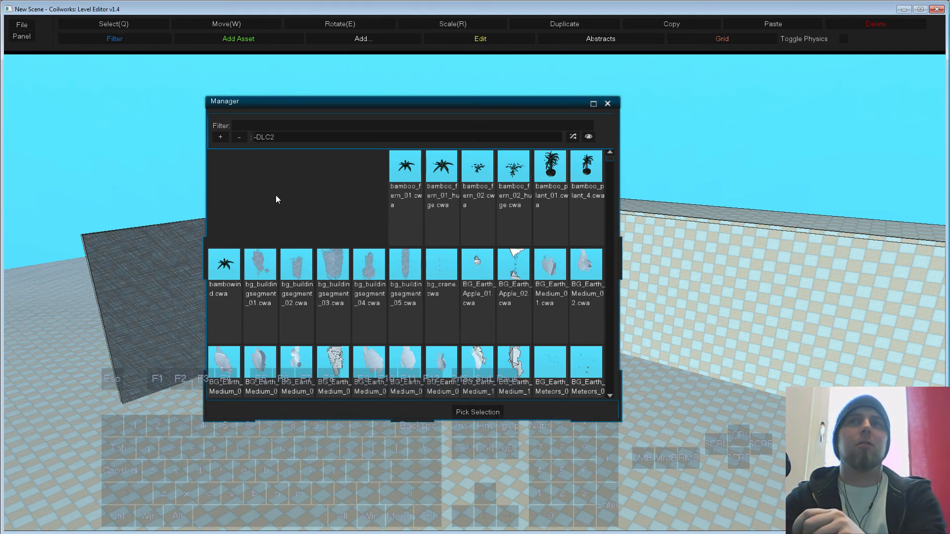
pyautogui.click(239, 138)
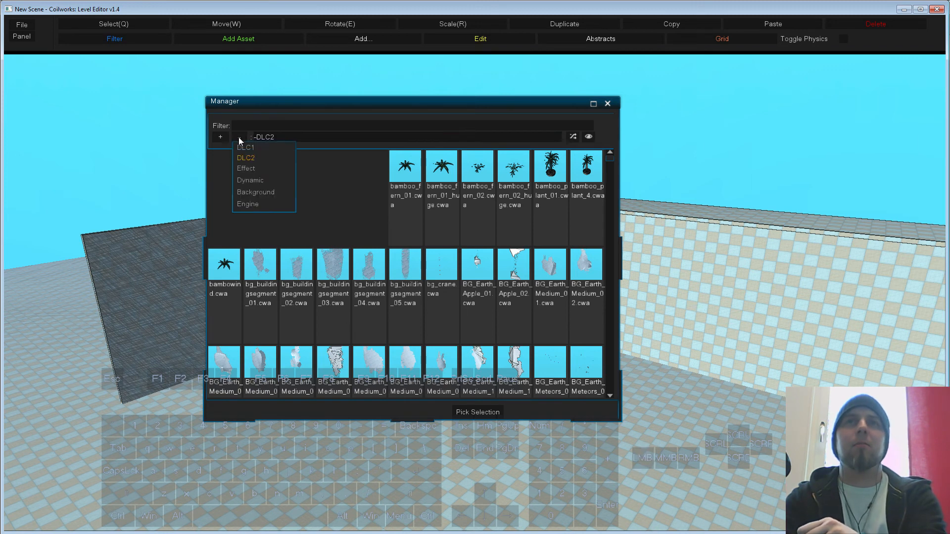
pyautogui.click(243, 159)
# Step: Filter the assets by "mine" and place mine.cwa beside the dark wall near the corner
pyautogui.click(242, 126)
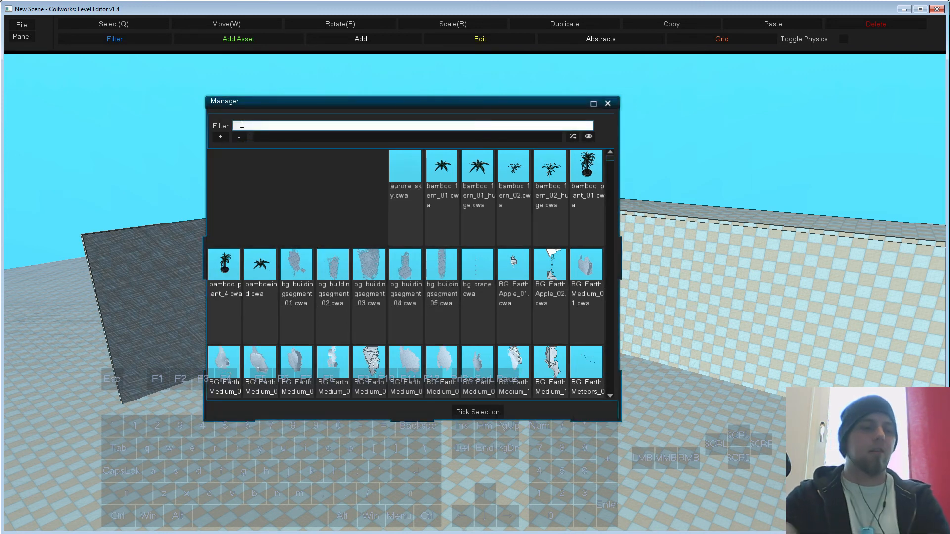
pyautogui.write('mine')
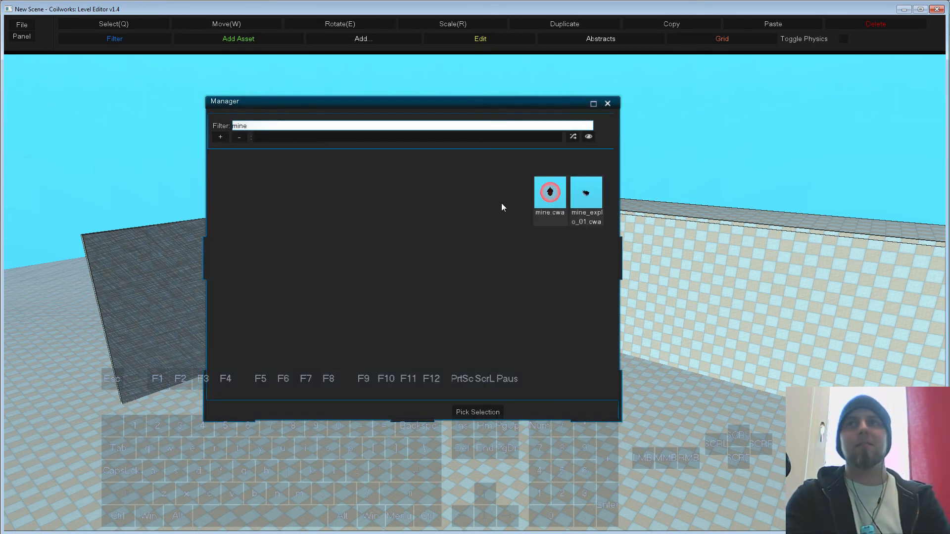
pyautogui.click(556, 196)
pyautogui.click(478, 412)
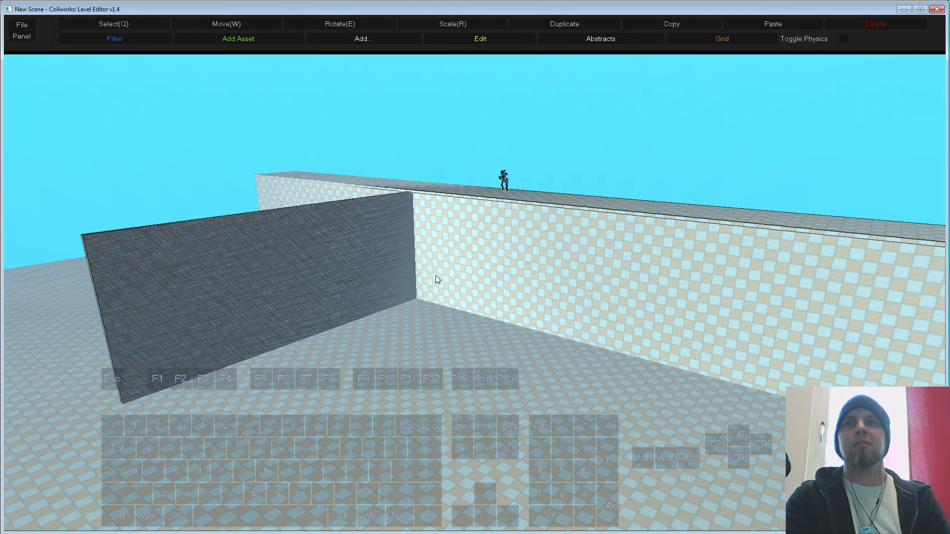
pyautogui.click(378, 272)
# Step: Duplicate the mine and spread the copies along the dark wall and over the floor, making four mines in total
pyautogui.hotkey('ctrl', 'd')
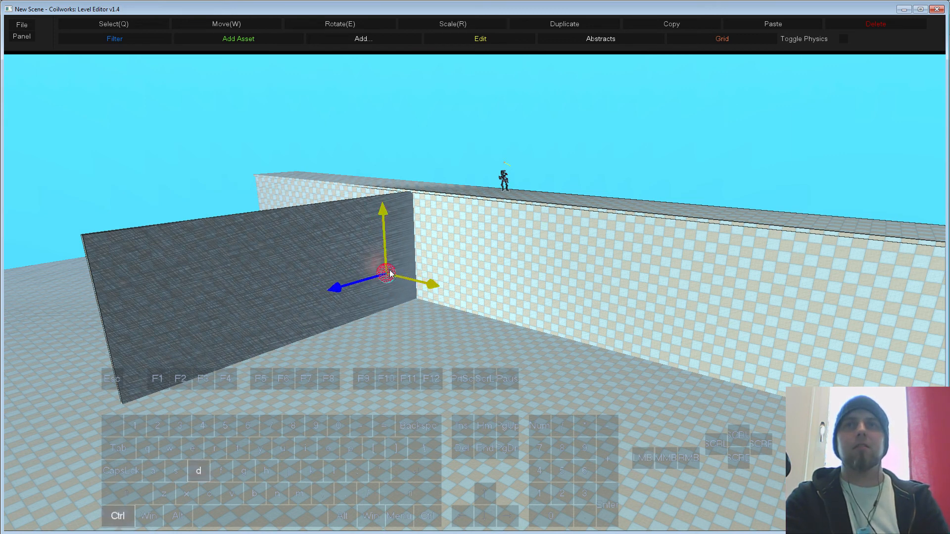
pyautogui.moveTo(368, 272)
pyautogui.mouseDown()
pyautogui.moveTo(349, 336)
pyautogui.moveTo(358, 287)
pyautogui.mouseUp()
pyautogui.moveTo(361, 253); pyautogui.dragTo(408, 342)
pyautogui.hotkey('ctrl', 'd')
pyautogui.click(563, 175)
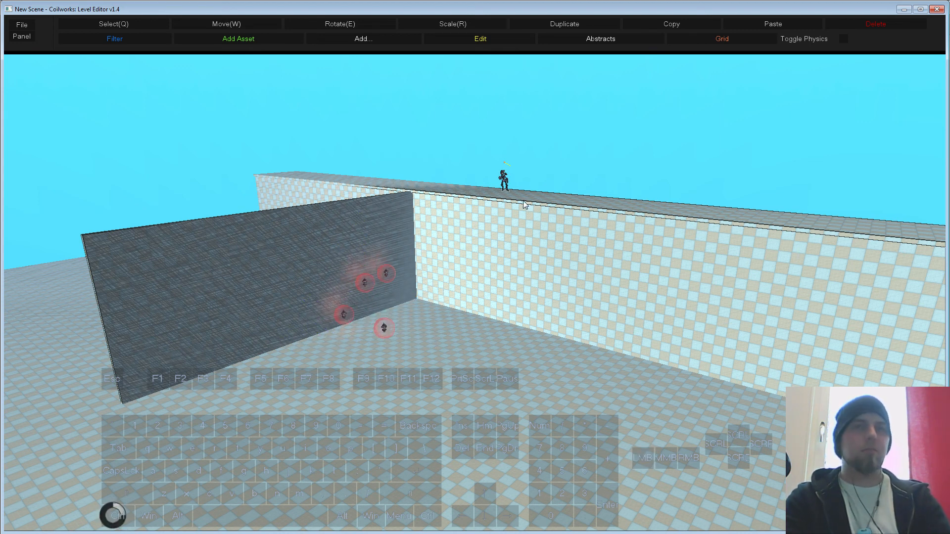
# Step: Playtest the level by running the character into the mines, then return to the editor
pyautogui.hotkey('ctrl', 'p')
pyautogui.press('w')
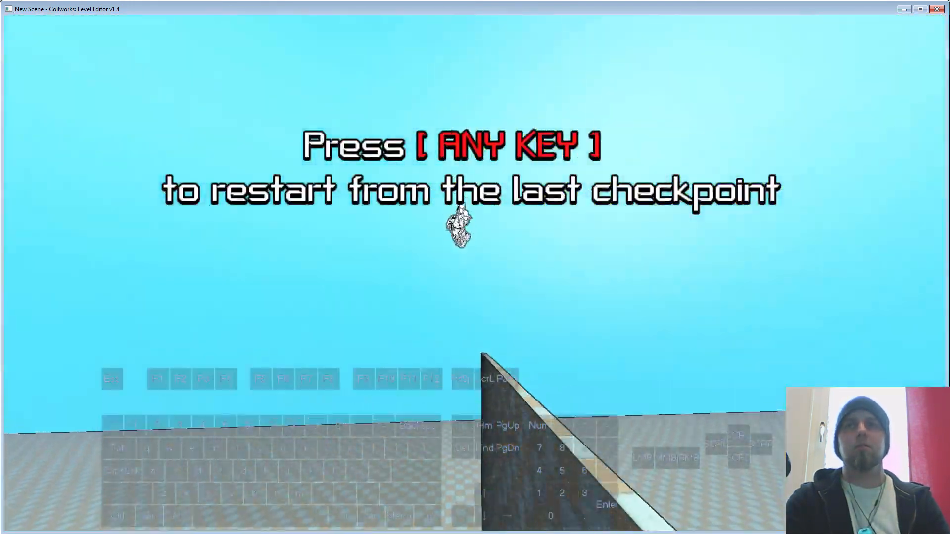
pyautogui.press('w')
pyautogui.press('d')
pyautogui.press('w')
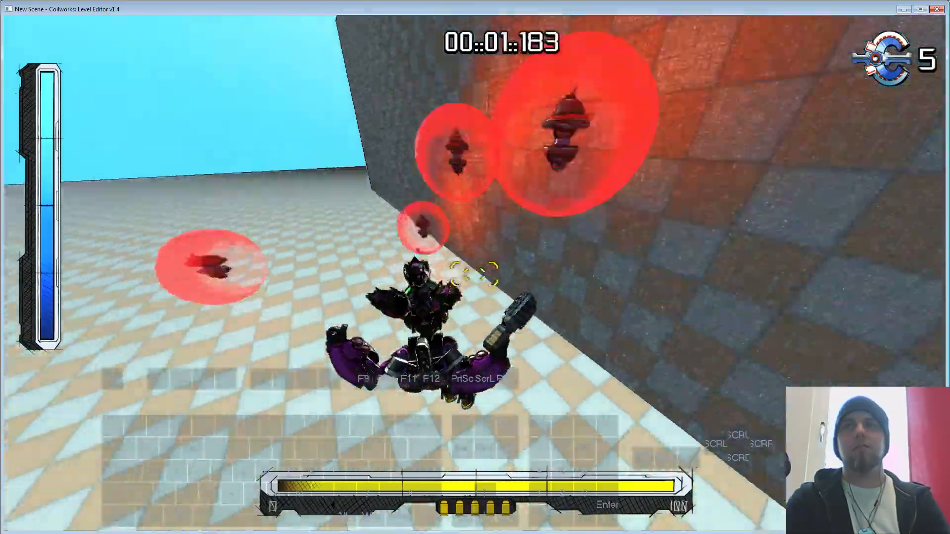
pyautogui.press('s')
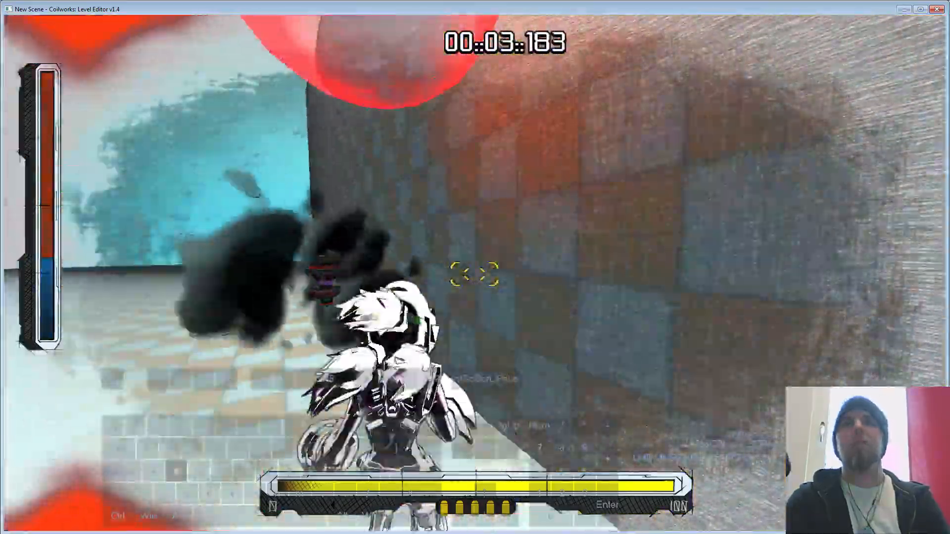
pyautogui.press('w')
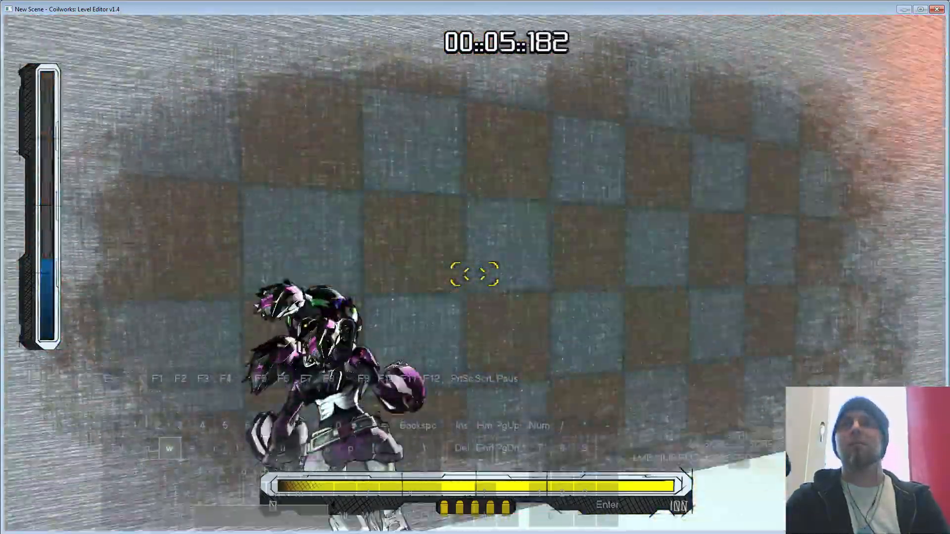
pyautogui.press('d')
pyautogui.press('Escape')
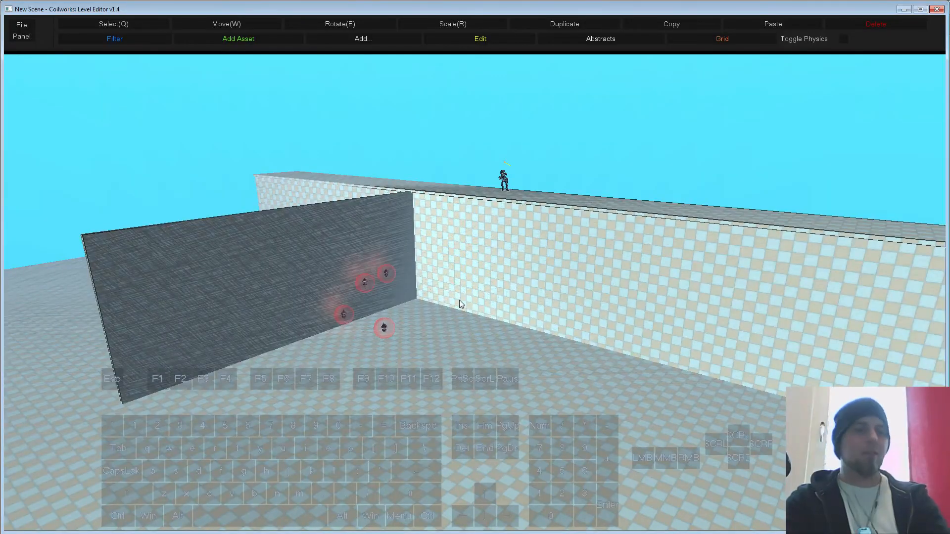
# Step: Turn on the coloured abstract overlays on the walls and playtest the level again near the mines
pyautogui.click(603, 38)
pyautogui.click(583, 67)
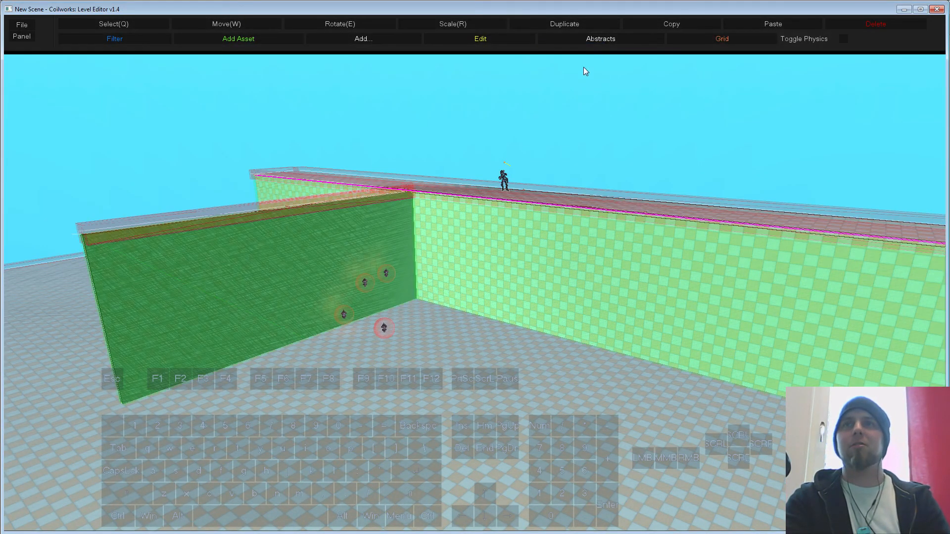
pyautogui.press('F5')
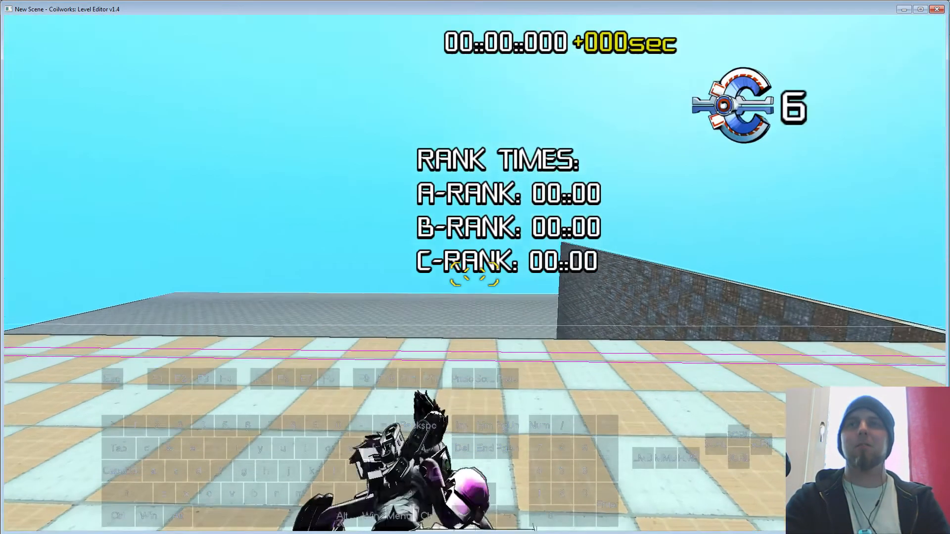
pyautogui.press('w')
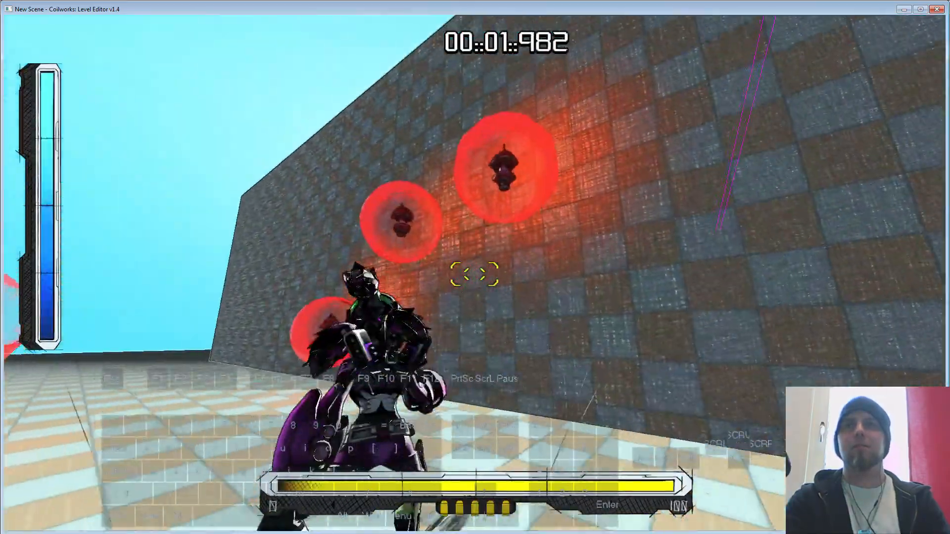
pyautogui.press('w')
pyautogui.press('Escape')
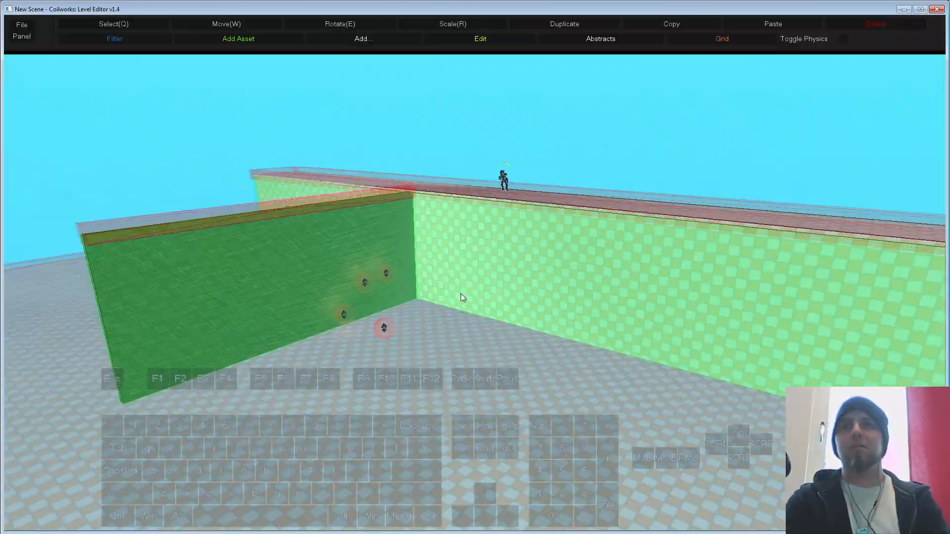
# Step: Filter the assets by "guardj" and place guardJumper.cwa on the floor beside the mines
pyautogui.moveTo(453, 355); pyautogui.dragTo(454, 356, button='right')
pyautogui.press('w')
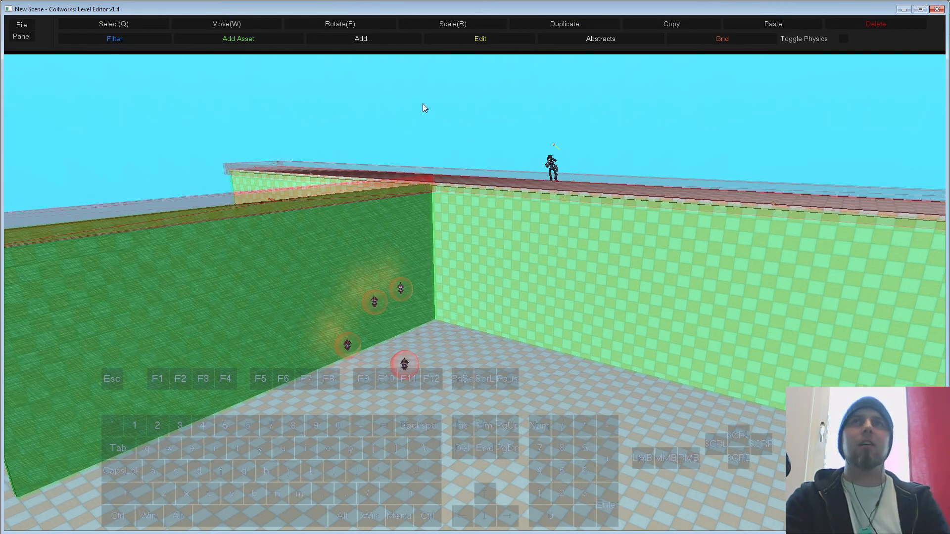
pyautogui.click(191, 106)
pyautogui.click(238, 38)
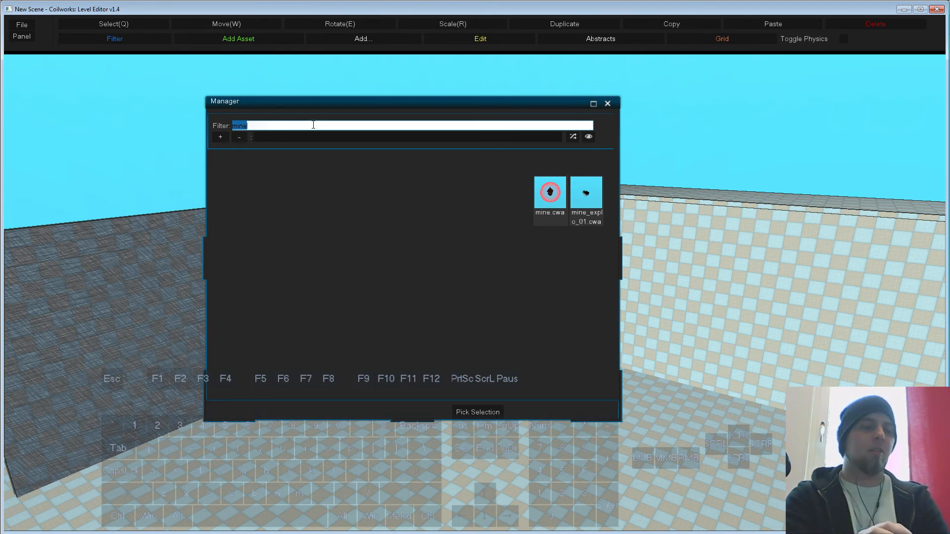
pyautogui.write('guardj')
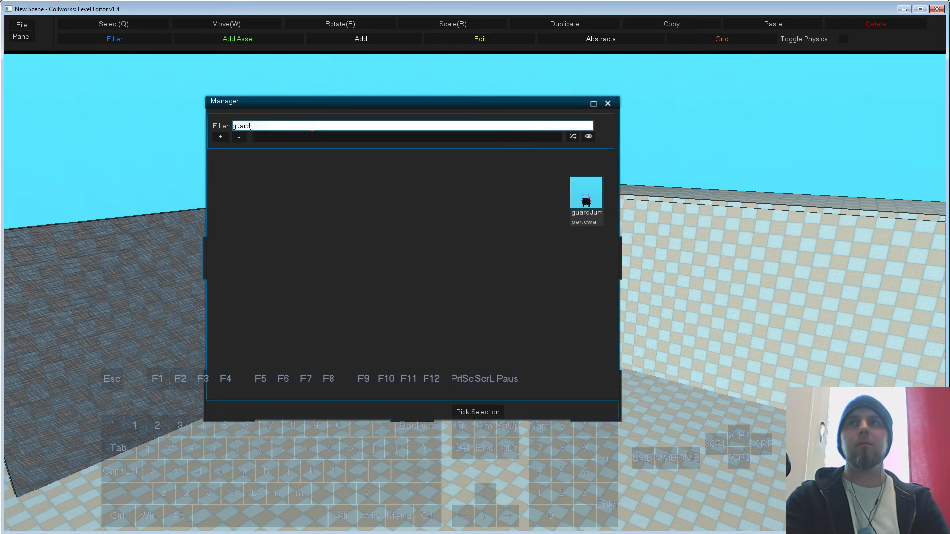
pyautogui.click(586, 198)
pyautogui.click(478, 412)
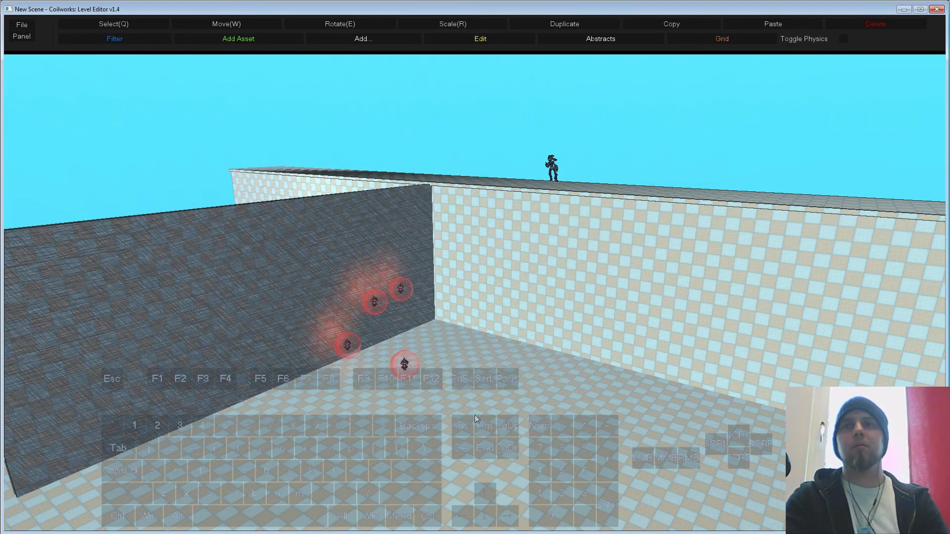
pyautogui.click(483, 384)
# Step: Move the guard jumper across the floor away from the mines, along the light checkered wall
pyautogui.press('s')
pyautogui.moveTo(483, 384); pyautogui.dragTo(551, 392, button='right')
pyautogui.moveTo(551, 392); pyautogui.dragTo(544, 376, button='middle')
pyautogui.moveTo(427, 323); pyautogui.dragTo(443, 340, button='right')
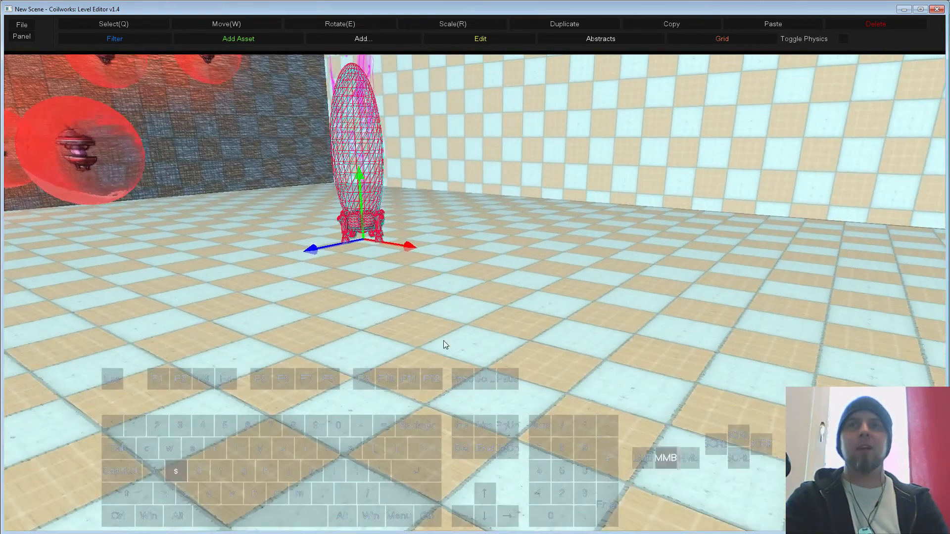
pyautogui.moveTo(443, 341); pyautogui.dragTo(462, 359, button='middle')
pyautogui.moveTo(470, 330); pyautogui.dragTo(471, 277)
pyautogui.moveTo(473, 265); pyautogui.dragTo(675, 321)
pyautogui.press('s')
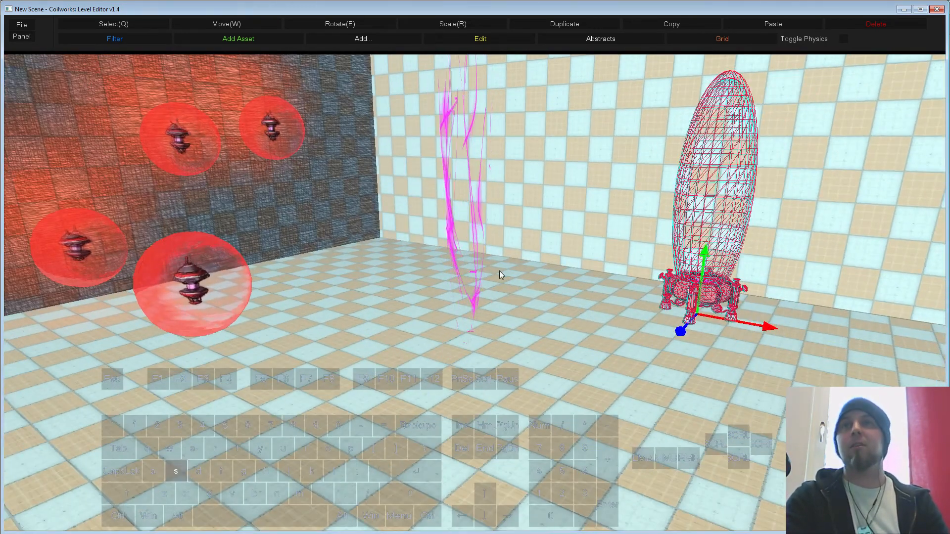
pyautogui.moveTo(499, 271); pyautogui.dragTo(484, 284, button='right')
pyautogui.moveTo(504, 324)
pyautogui.mouseDown(button='right')
pyautogui.moveTo(539, 292)
pyautogui.moveTo(499, 329)
pyautogui.mouseUp(button='right')
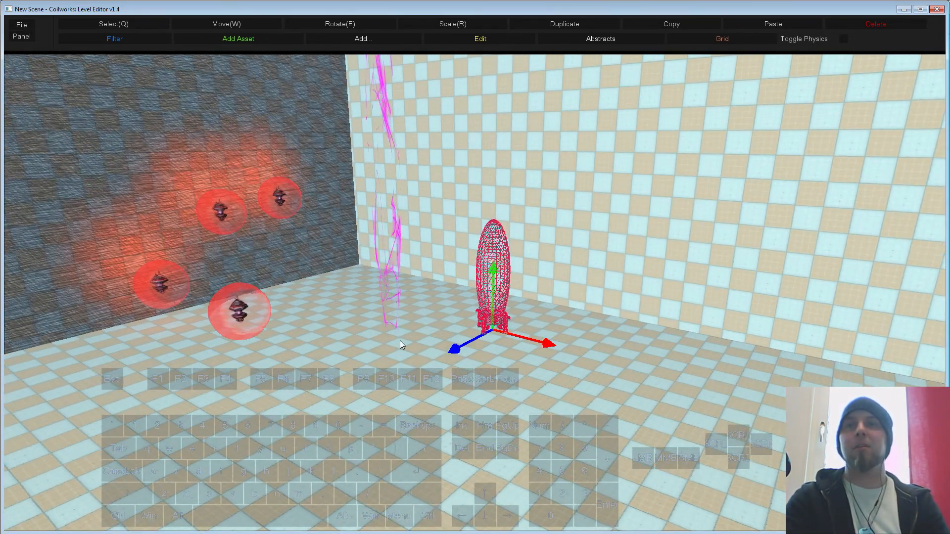
# Step: Reposition the guard jumper on the floor in front of the mines and duplicate it into a row of three
pyautogui.keyDown('ctrl'); pyautogui.click(337, 381); pyautogui.keyUp('ctrl')
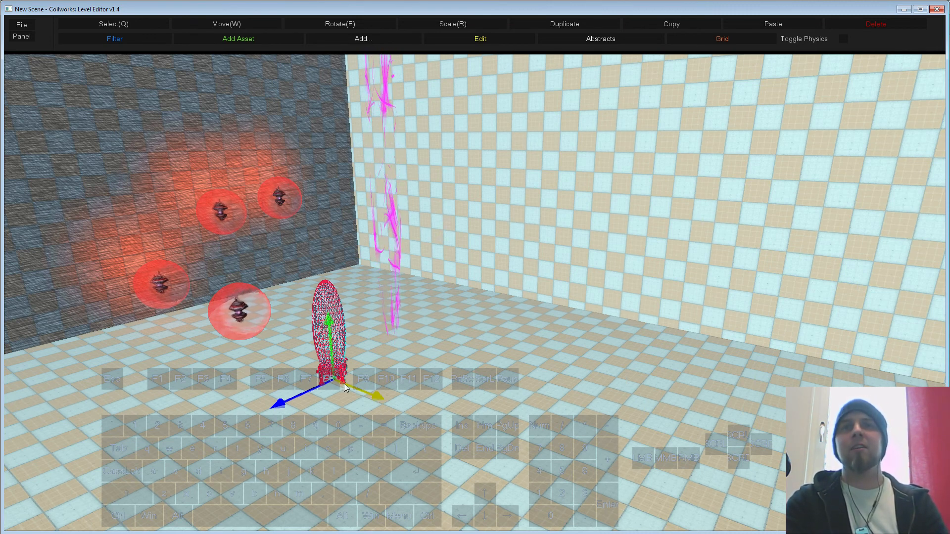
pyautogui.press('s')
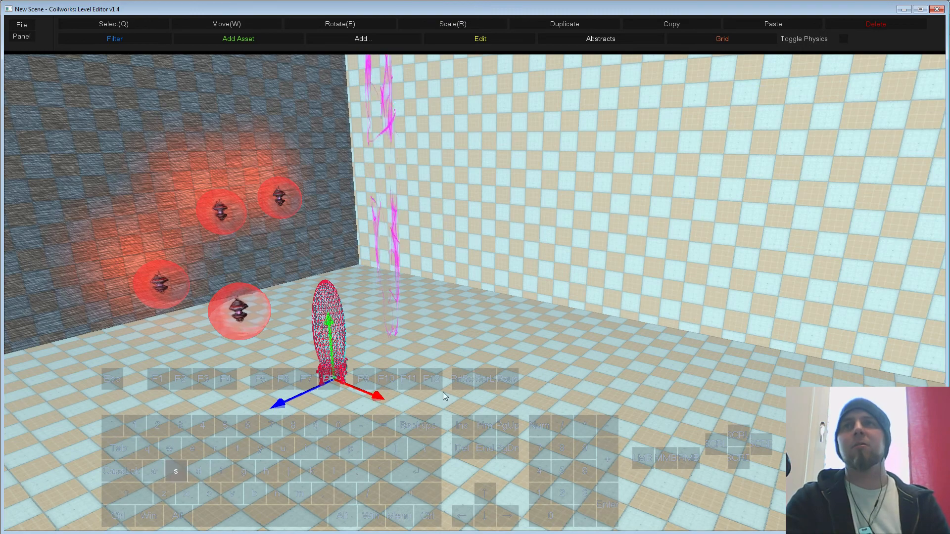
pyautogui.moveTo(443, 391); pyautogui.dragTo(435, 340, button='middle')
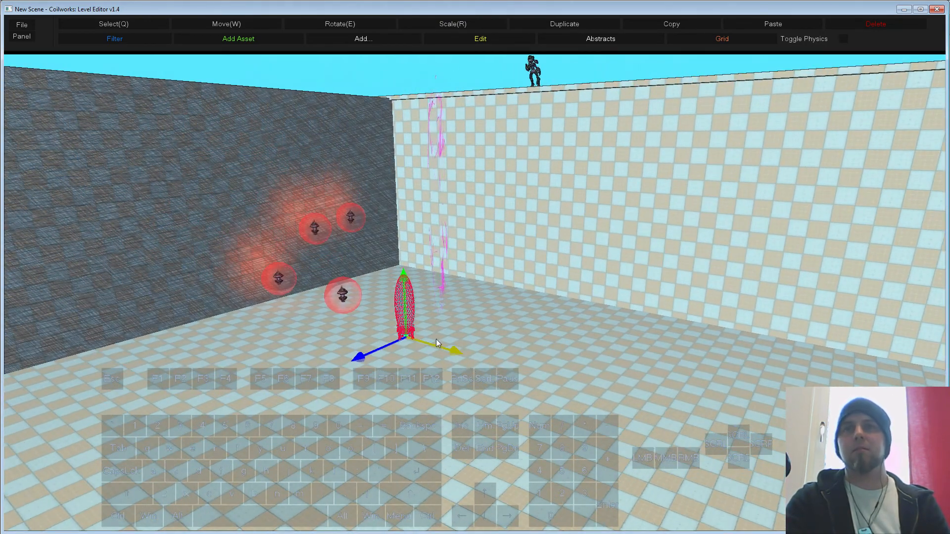
pyautogui.hotkey('ctrl', 'd')
pyautogui.moveTo(434, 347); pyautogui.dragTo(508, 376)
pyautogui.press('s')
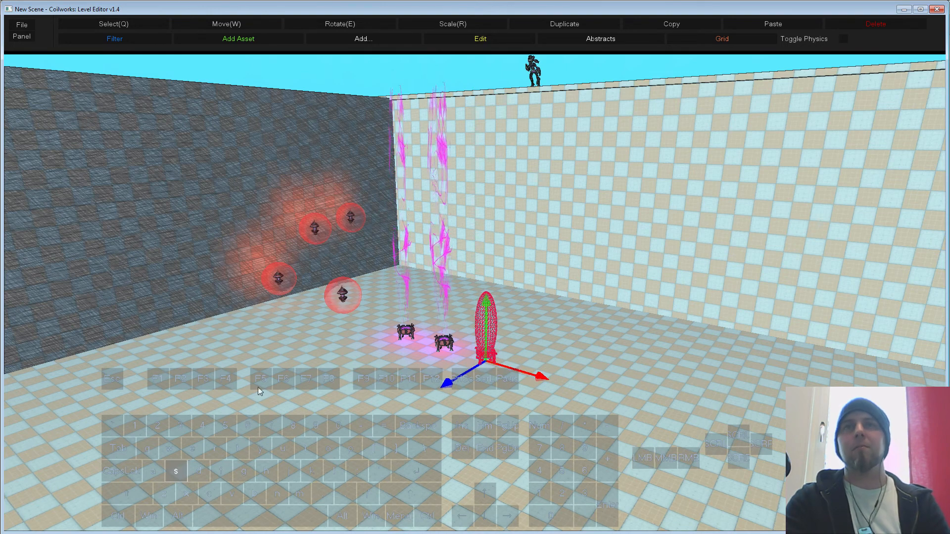
# Step: Duplicate the guard jumper onto the dark wall and rotate the copy so it faces out from the wall
pyautogui.press('s')
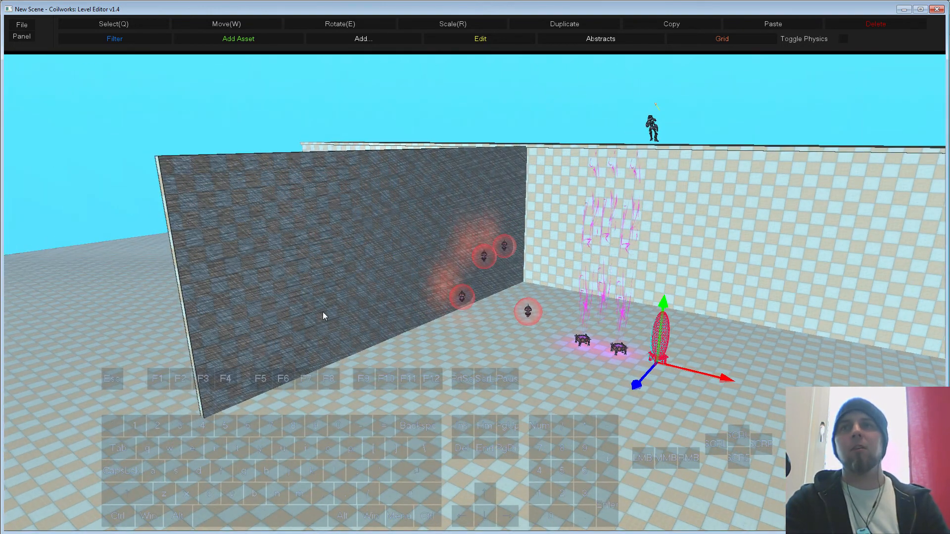
pyautogui.keyDown('ctrl'); pyautogui.middleClick(319, 305); pyautogui.keyUp('ctrl')
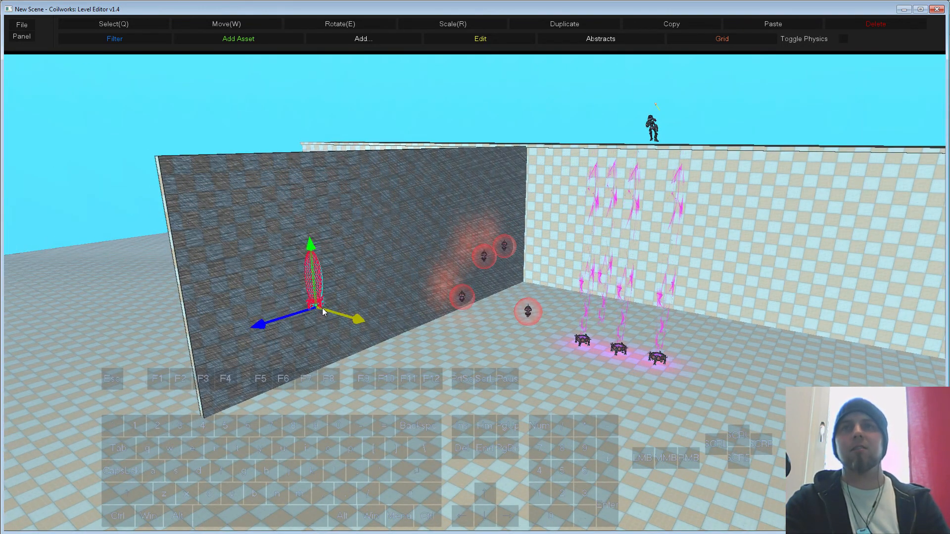
pyautogui.press('e')
pyautogui.moveTo(324, 251); pyautogui.dragTo(464, 325)
pyautogui.moveTo(463, 322); pyautogui.dragTo(402, 406, button='middle')
pyautogui.press('s')
pyautogui.moveTo(402, 406); pyautogui.dragTo(429, 399, button='right')
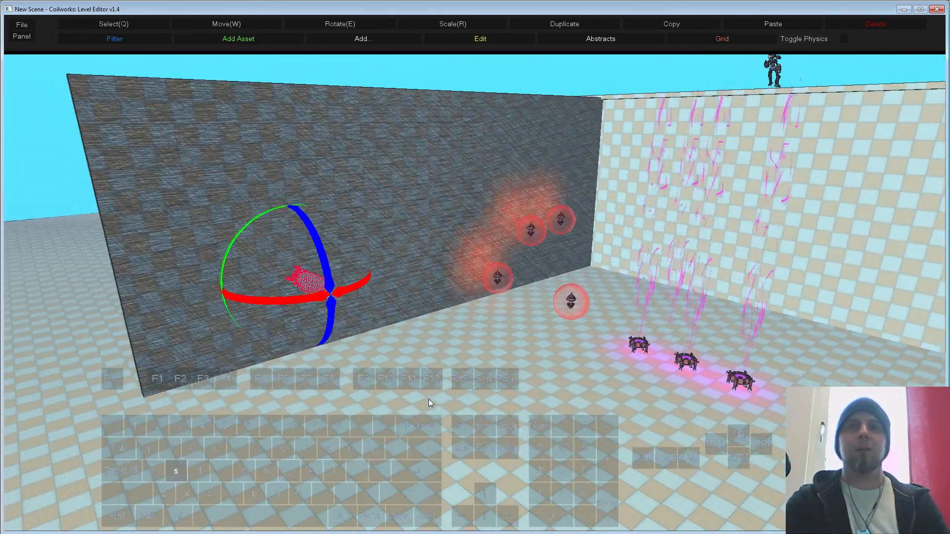
# Step: Add a level block on the floor below the wall-mounted guard jumper, tilt it and raise it against the dark wall
pyautogui.click(366, 39)
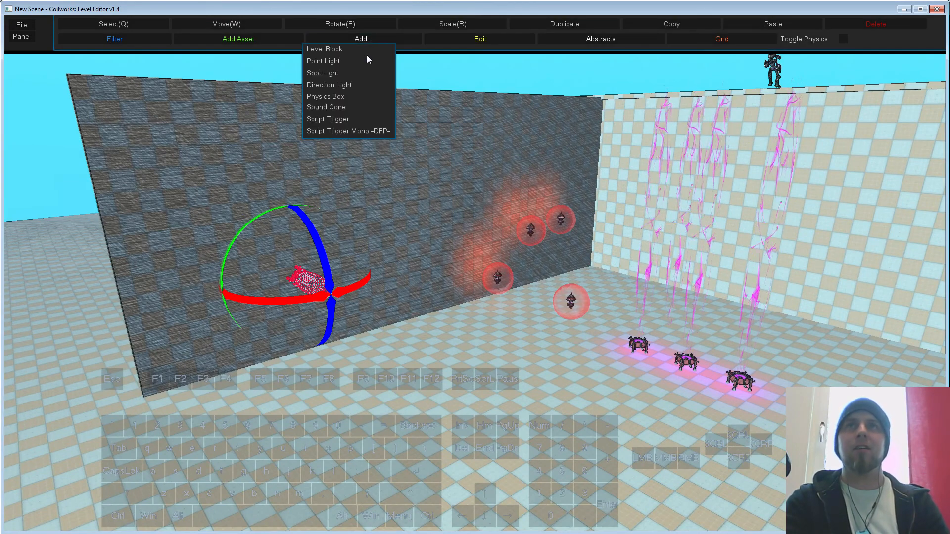
pyautogui.moveTo(364, 51); pyautogui.dragTo(319, 384)
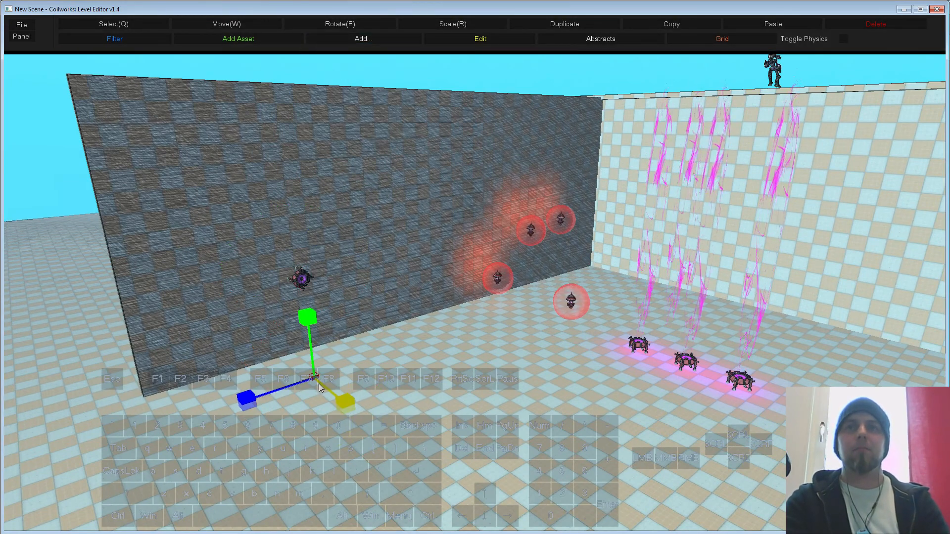
pyautogui.press('e')
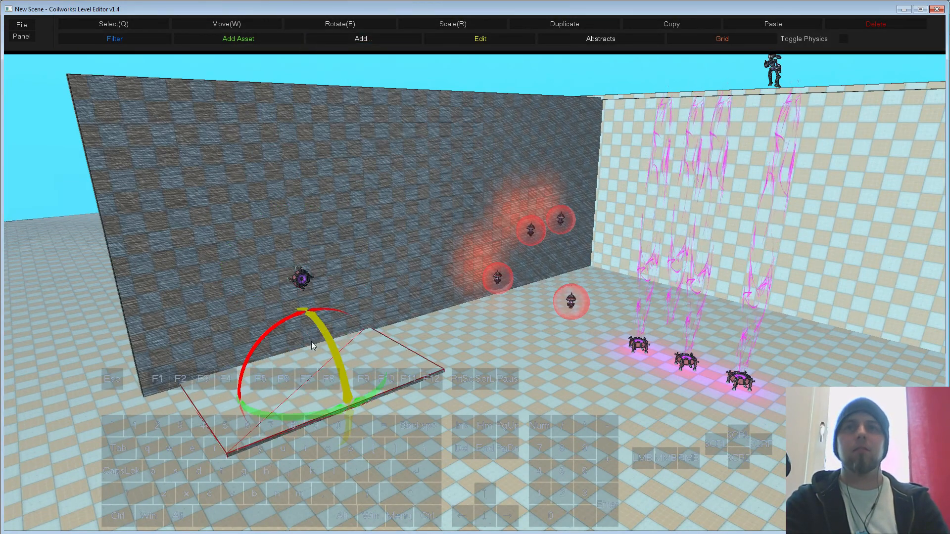
pyautogui.moveTo(310, 342)
pyautogui.mouseDown()
pyautogui.moveTo(310, 376)
pyautogui.moveTo(287, 367)
pyautogui.moveTo(307, 346)
pyautogui.mouseUp()
pyautogui.press('w')
pyautogui.click(316, 319)
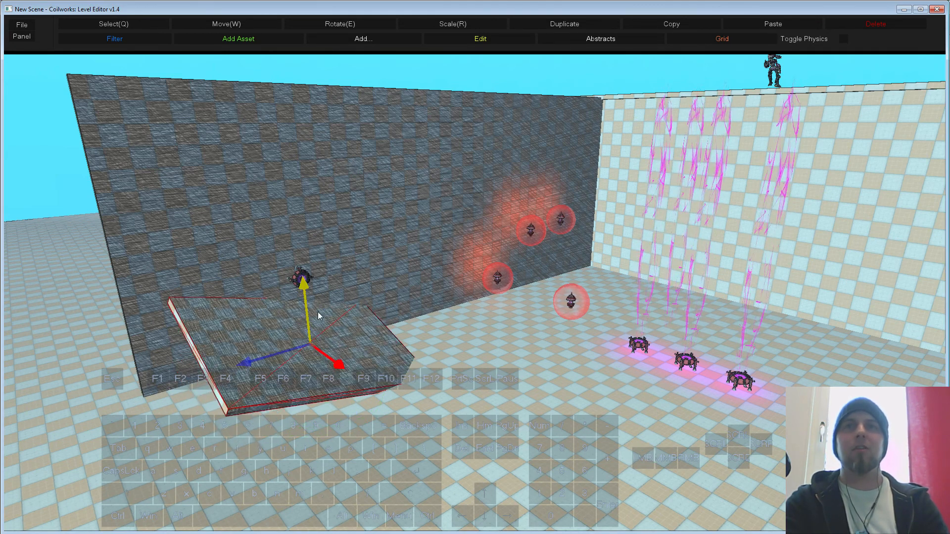
# Step: Duplicate the wall-mounted guard jumper onto the tilted block and rotate the copy towards the block's surface
pyautogui.press('q')
pyautogui.click(301, 280)
pyautogui.press('ctrl')
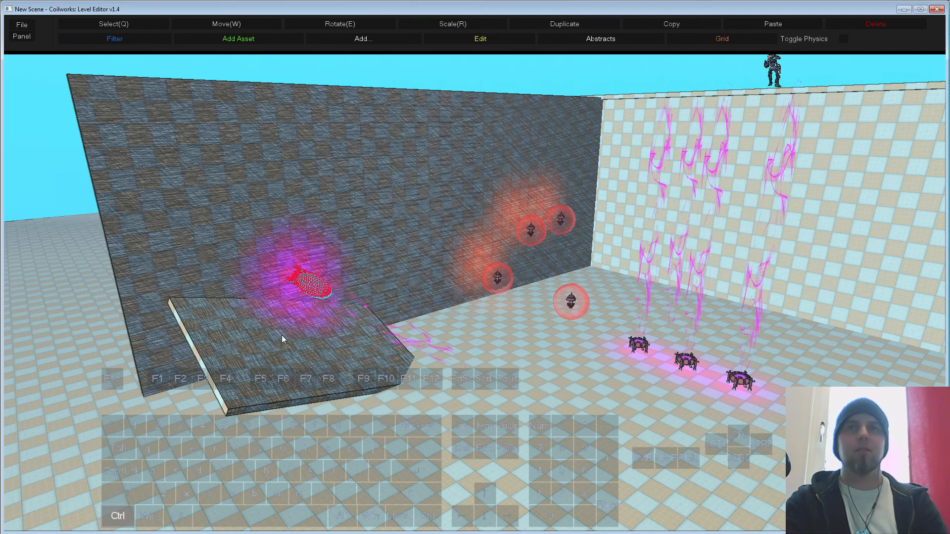
pyautogui.keyDown('ctrl'); pyautogui.middleClick(259, 341); pyautogui.keyUp('ctrl')
pyautogui.press('e')
pyautogui.moveTo(271, 339); pyautogui.dragTo(255, 303)
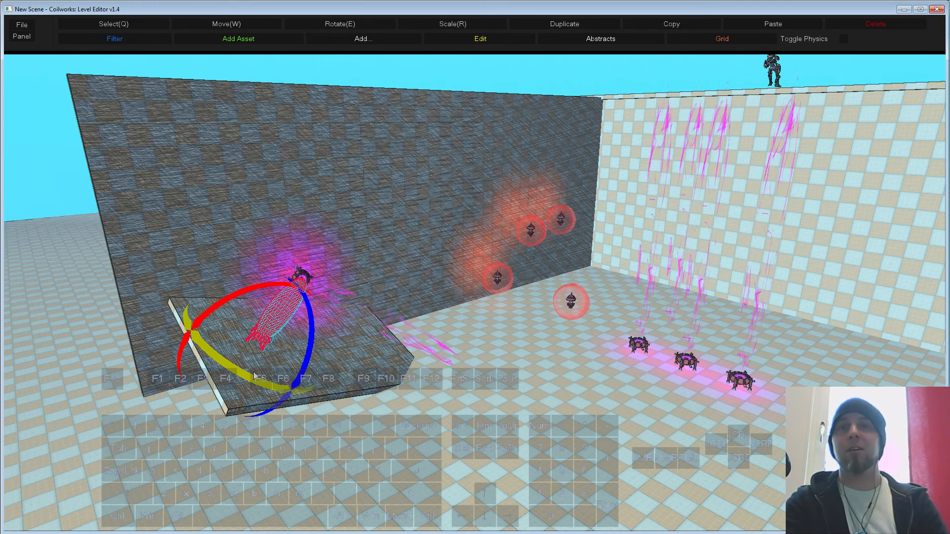
# Step: Adjust the copied guard jumper's position and rotation until it stands upright on the tilted block
pyautogui.press('ctrl')
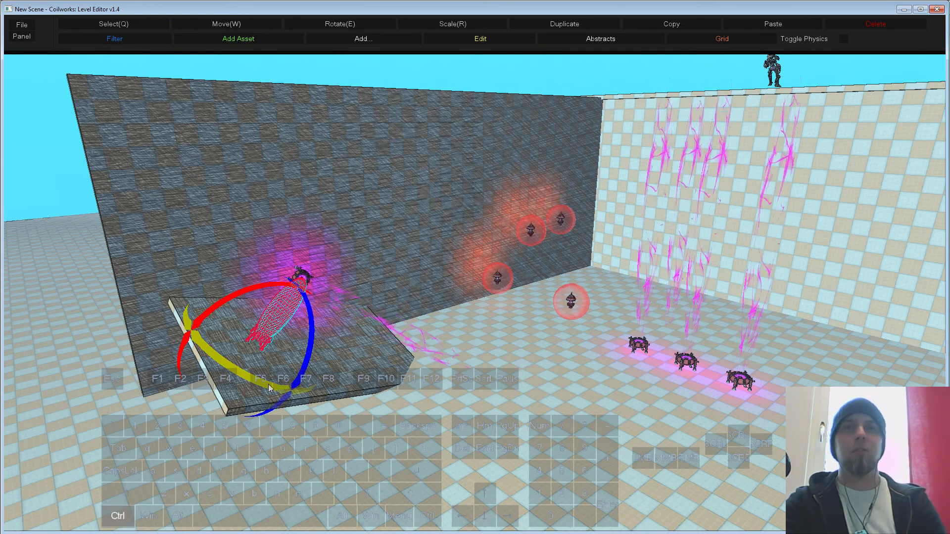
pyautogui.keyDown('ctrl'); pyautogui.middleClick(331, 363); pyautogui.keyUp('ctrl')
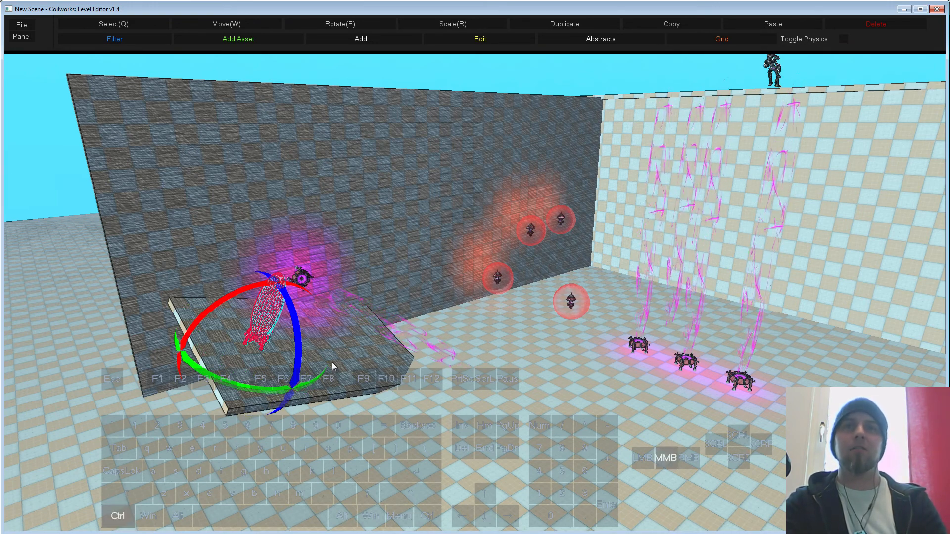
pyautogui.keyDown('ctrl'); pyautogui.moveTo(286, 350); pyautogui.dragTo(347, 386); pyautogui.keyUp('ctrl')
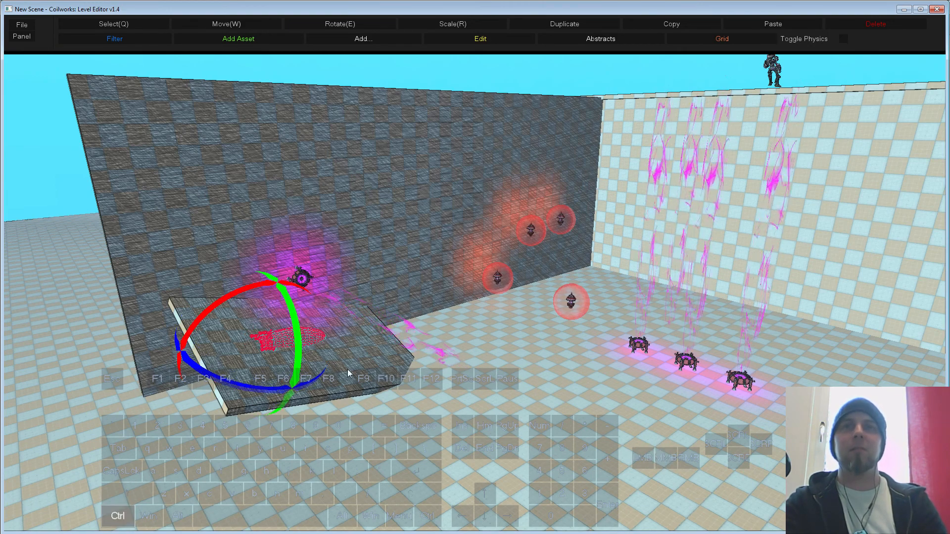
pyautogui.keyDown('ctrl'); pyautogui.moveTo(257, 315); pyautogui.dragTo(227, 320); pyautogui.keyUp('ctrl')
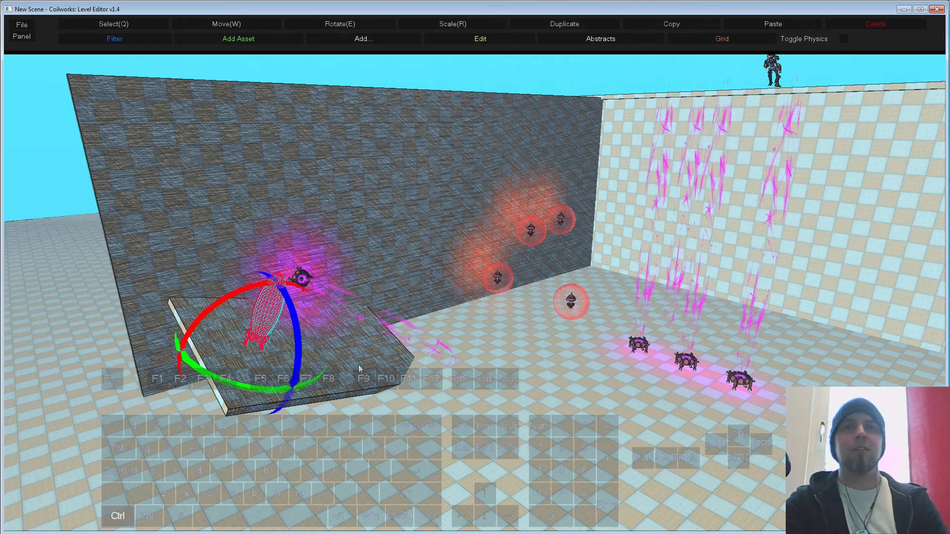
# Step: Start a playtest and steer the character down to the row of three guard jumpers on the floor
pyautogui.moveTo(360, 351); pyautogui.dragTo(464, 353, button='middle')
pyautogui.press('w')
pyautogui.press('s')
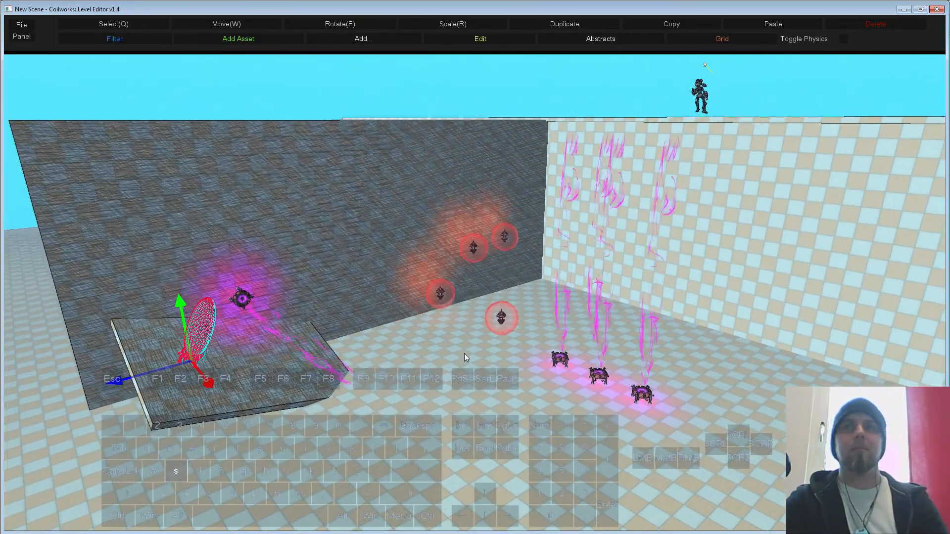
pyautogui.press('F5')
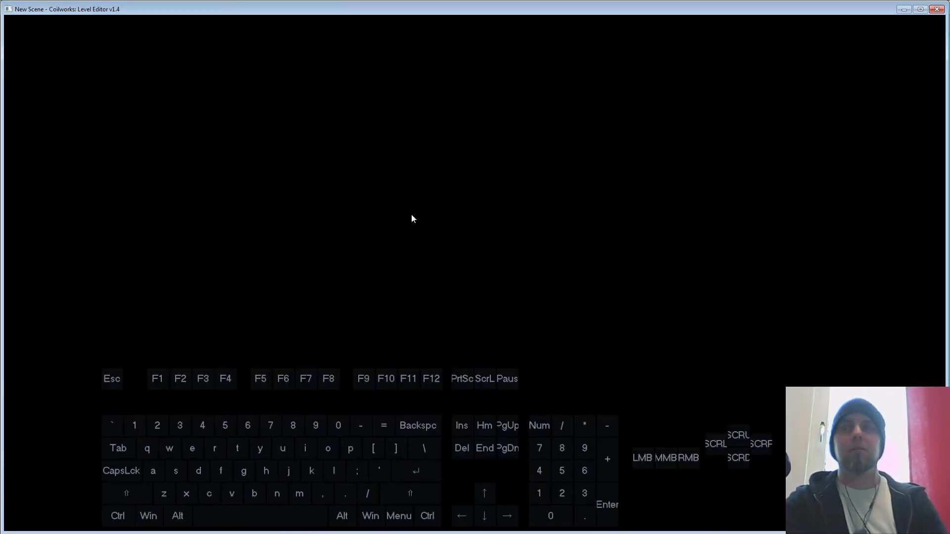
pyautogui.press('d')
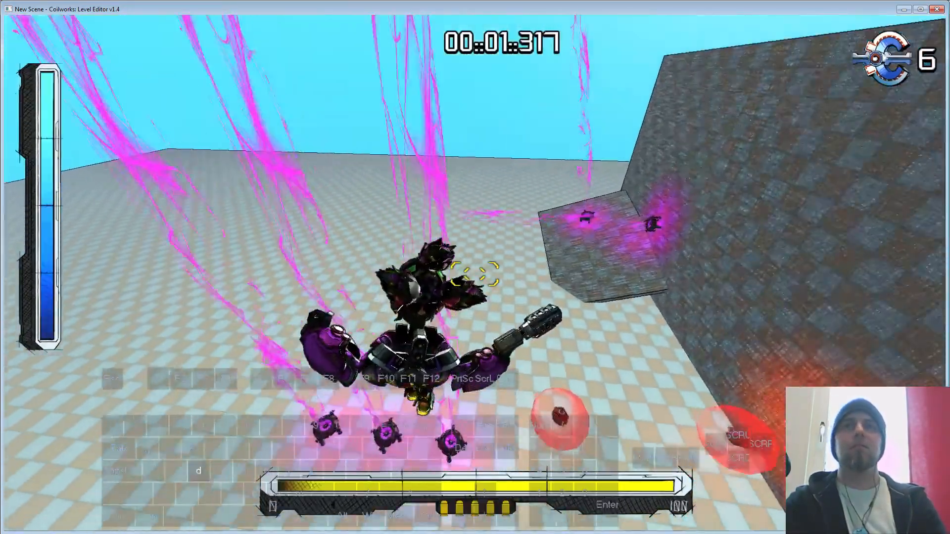
pyautogui.press('a')
pyautogui.press('s')
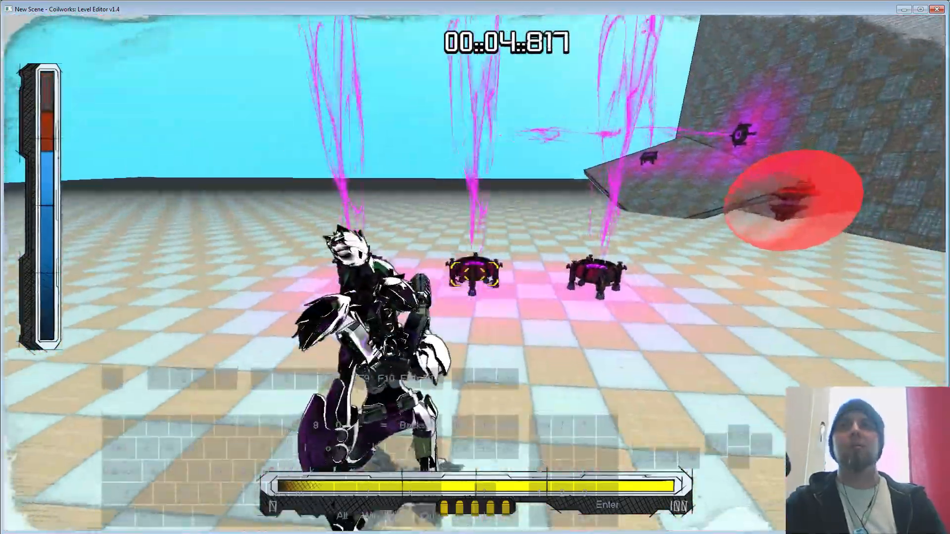
pyautogui.press('d')
# Step: Shoot the guard jumpers on the floor and around the tilted block, and end the playtest
pyautogui.click(475, 274)
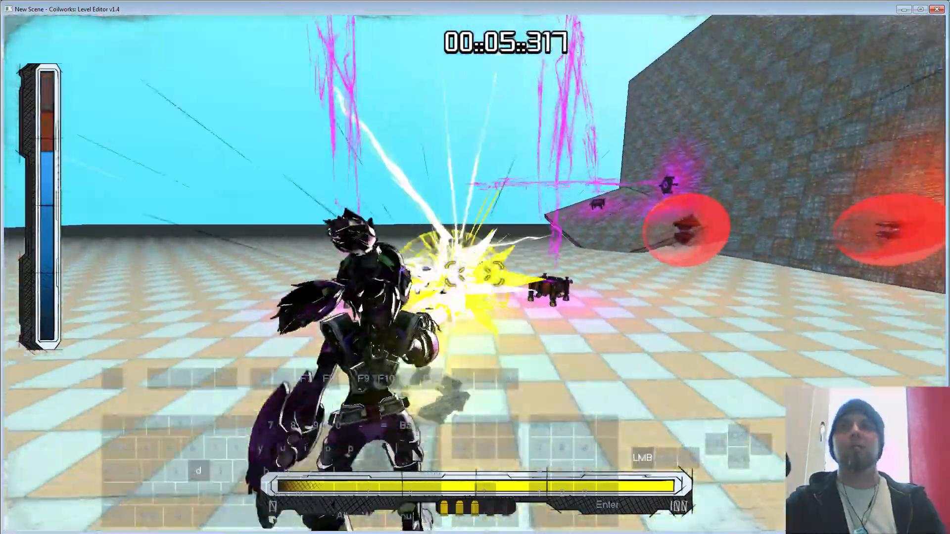
pyautogui.click(475, 274)
pyautogui.press('w')
pyautogui.click(475, 274)
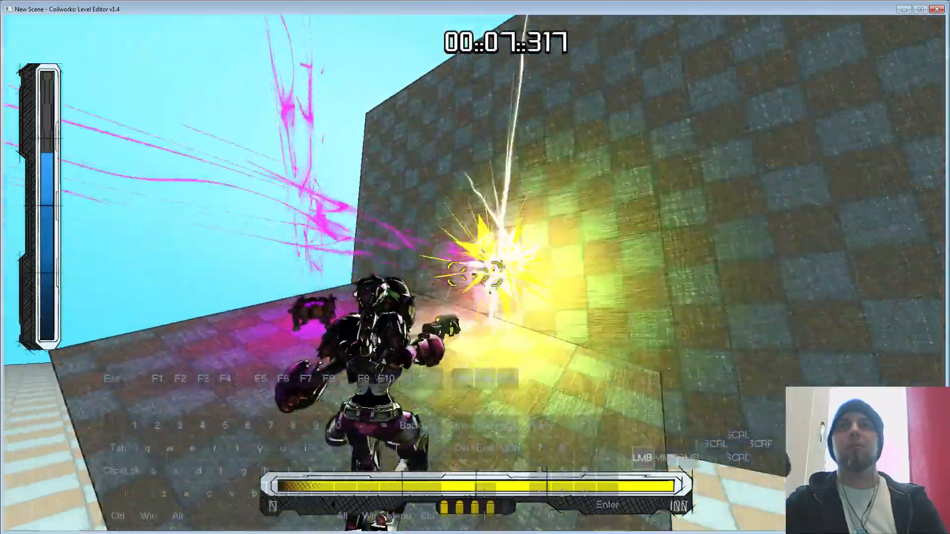
pyautogui.click(475, 274)
pyautogui.click(475, 274)
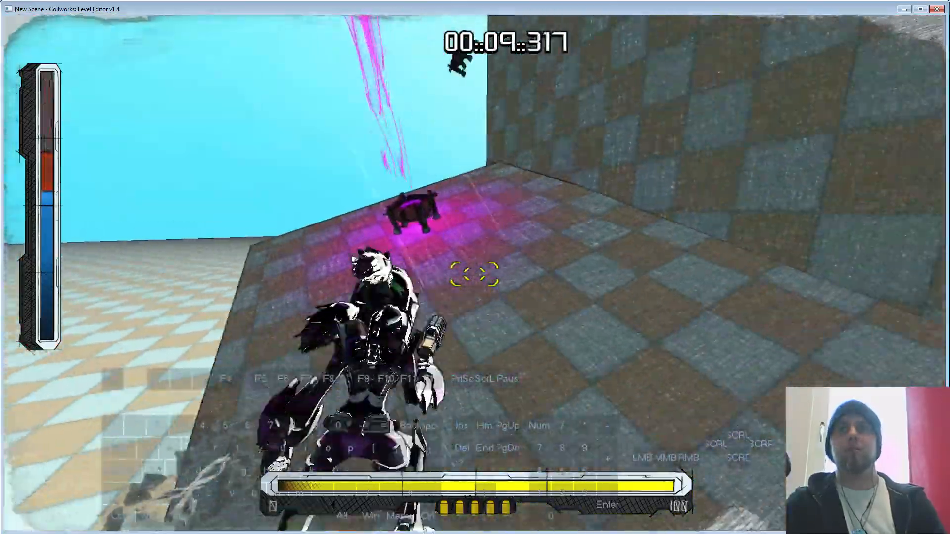
pyautogui.press('Escape')
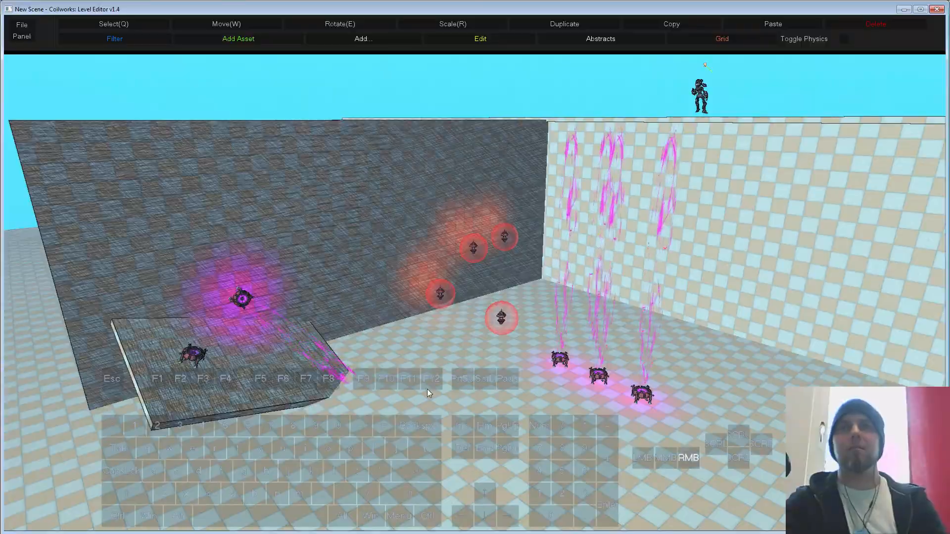
# Step: Filter the assets by "turret" and place TinyTurret.cwa on the floor between the guard jumper row and the light wall
pyautogui.moveTo(428, 390)
pyautogui.mouseDown(button='right')
pyautogui.moveTo(447, 390)
pyautogui.moveTo(424, 384)
pyautogui.moveTo(417, 401)
pyautogui.mouseUp(button='right')
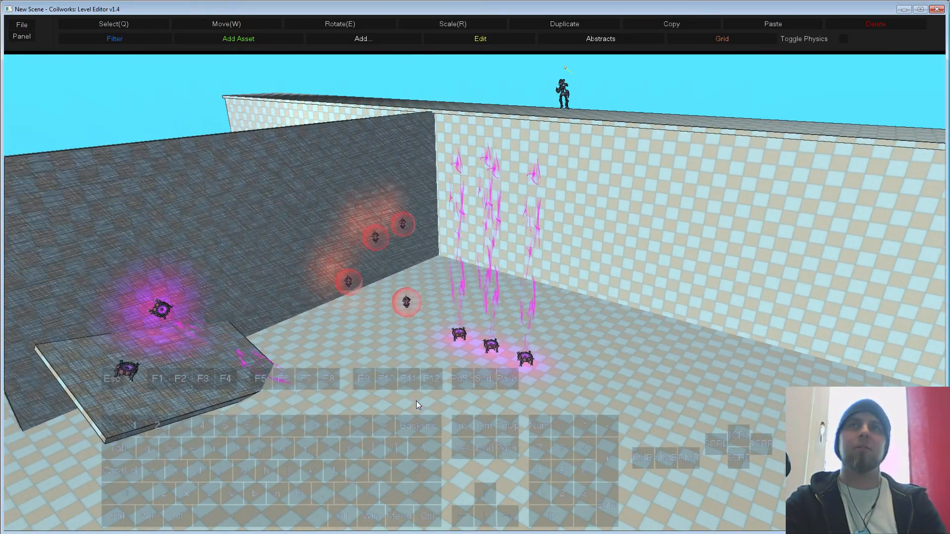
pyautogui.click(257, 42)
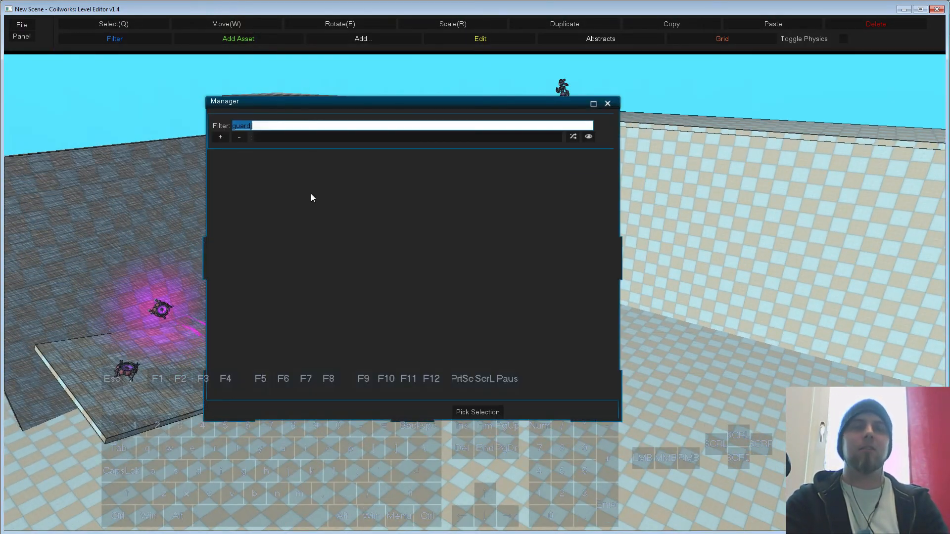
pyautogui.write('turret')
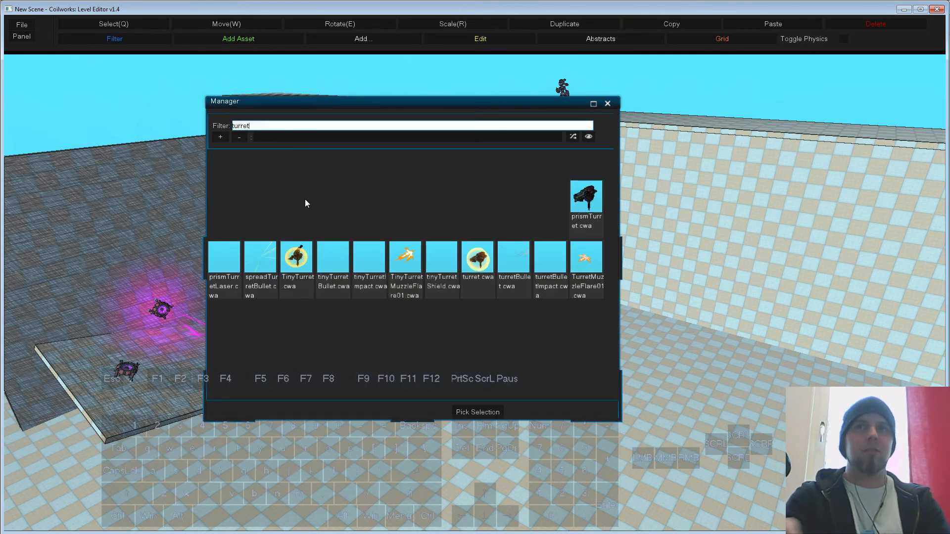
pyautogui.click(299, 263)
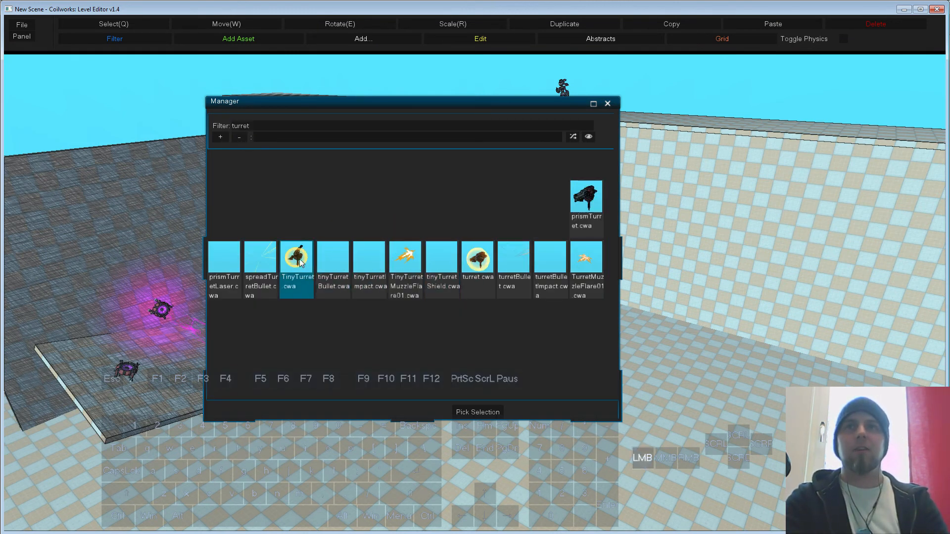
pyautogui.click(473, 412)
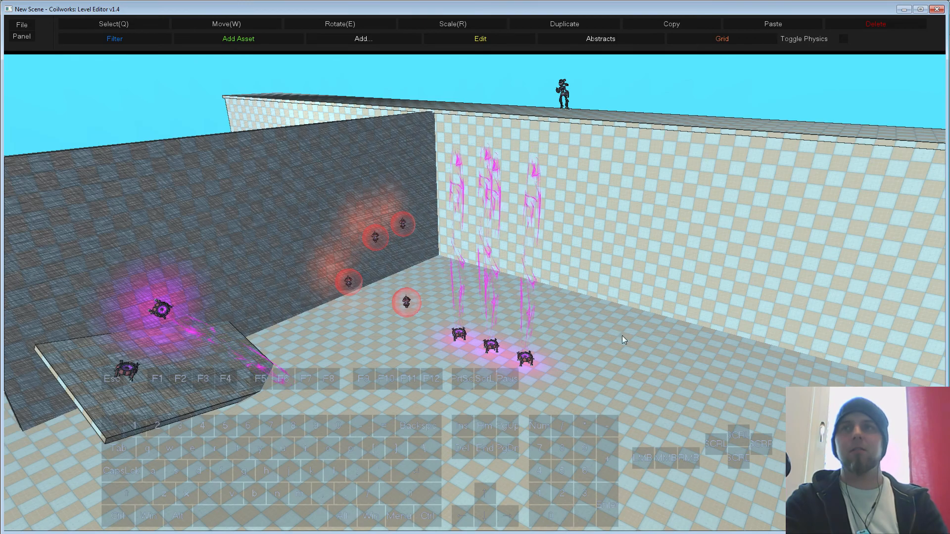
pyautogui.click(631, 322)
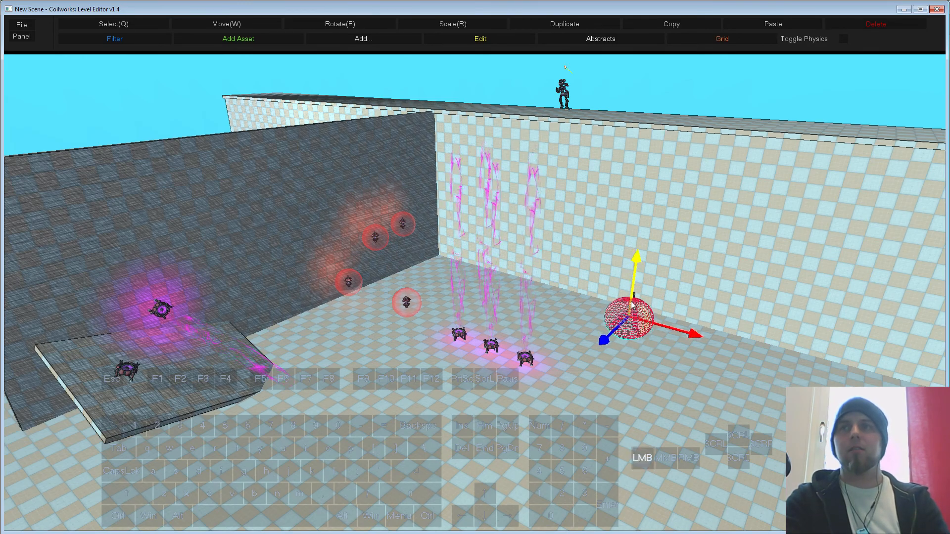
pyautogui.moveTo(632, 305); pyautogui.dragTo(631, 319)
# Step: Examine the tiny turret and its dome shield up close from several angles
pyautogui.press('f')
pyautogui.press('s')
pyautogui.moveTo(632, 355); pyautogui.dragTo(621, 389, button='right')
pyautogui.moveTo(621, 389); pyautogui.dragTo(606, 393)
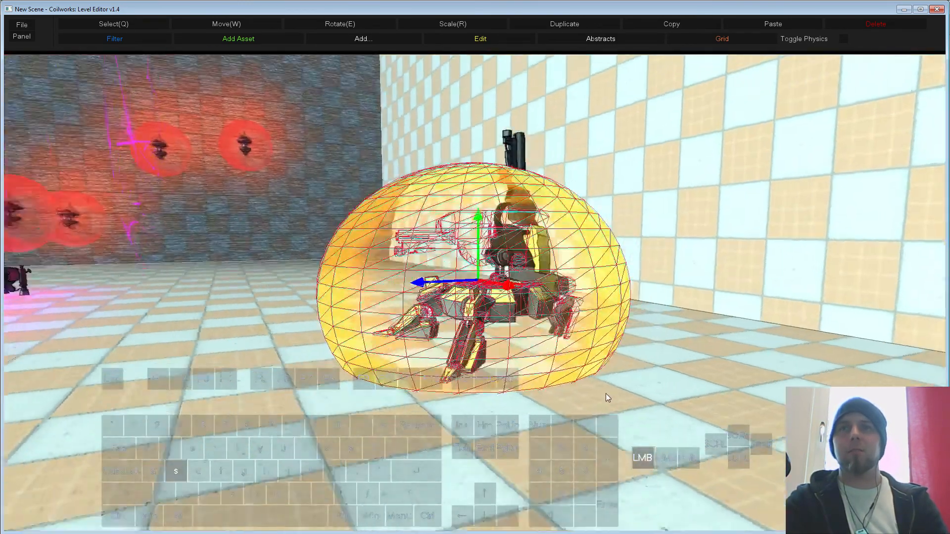
pyautogui.press('s')
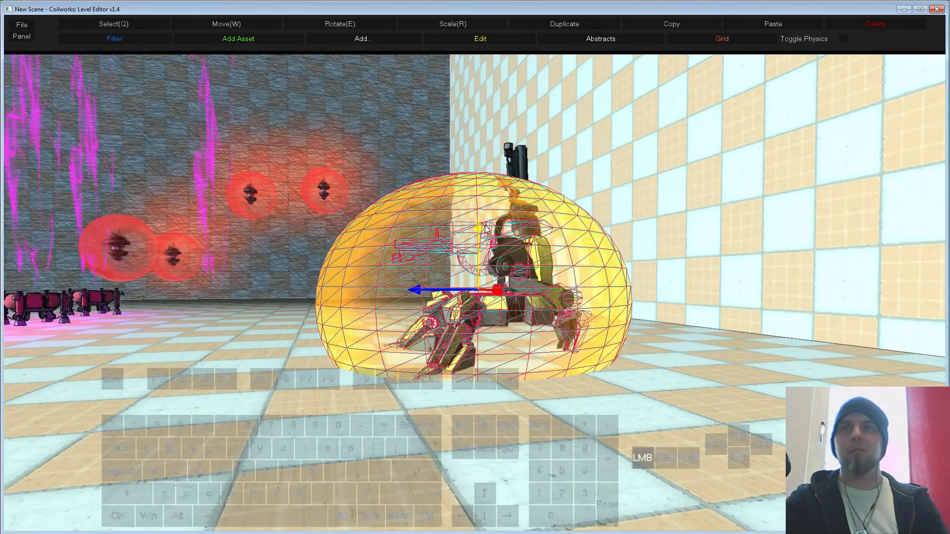
pyautogui.press('s')
pyautogui.moveTo(614, 375); pyautogui.dragTo(573, 390)
pyautogui.moveTo(529, 359); pyautogui.dragTo(484, 328)
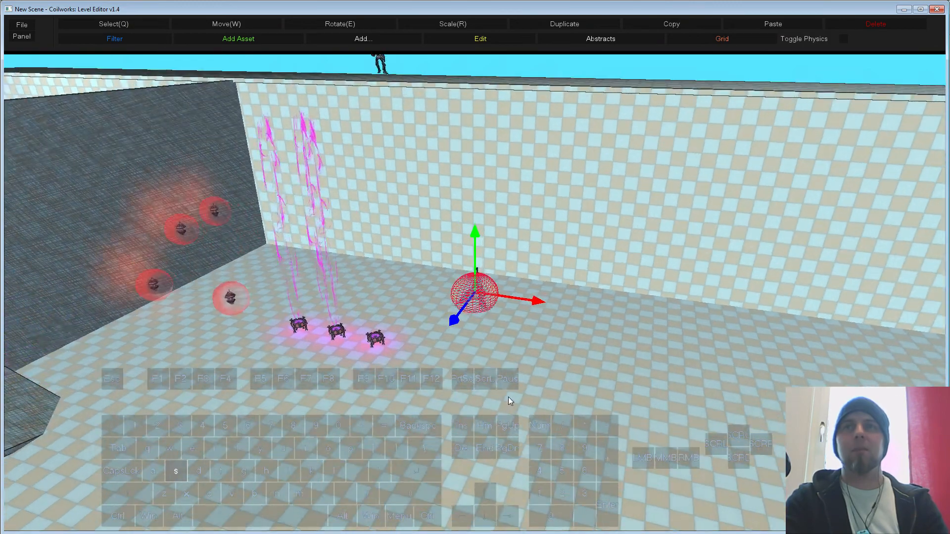
# Step: Duplicate the tiny turret to have three on the floor around the guard jumper row
pyautogui.moveTo(509, 397); pyautogui.dragTo(423, 418)
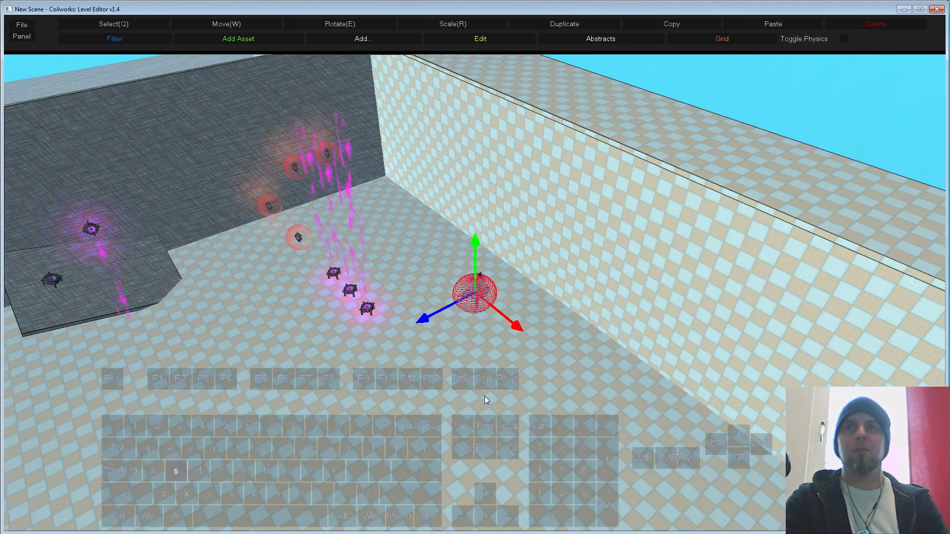
pyautogui.moveTo(508, 334); pyautogui.dragTo(514, 338)
pyautogui.moveTo(533, 374); pyautogui.dragTo(494, 375, button='middle')
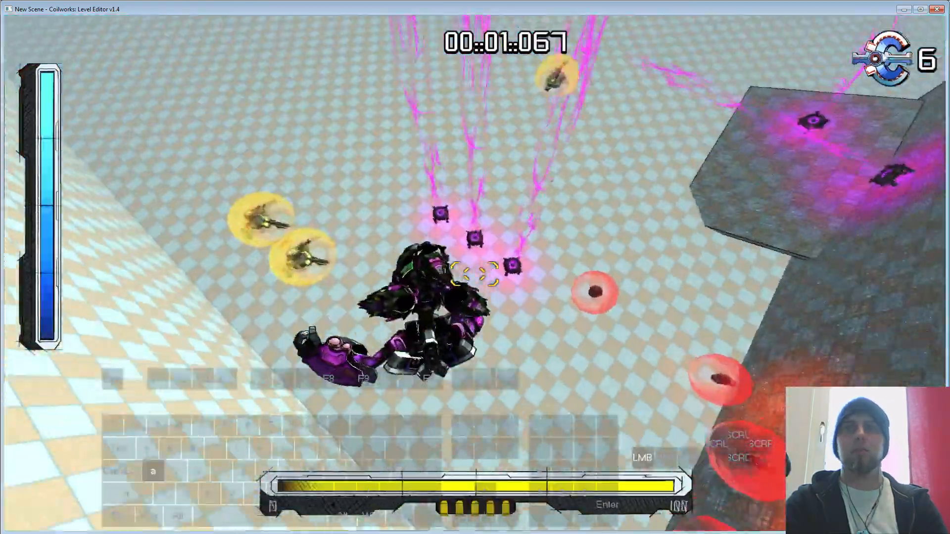
# Step: Shoot the guard jumpers, run around in front of the tiny turrets to test their attacks, and end the playtest
pyautogui.click(475, 275)
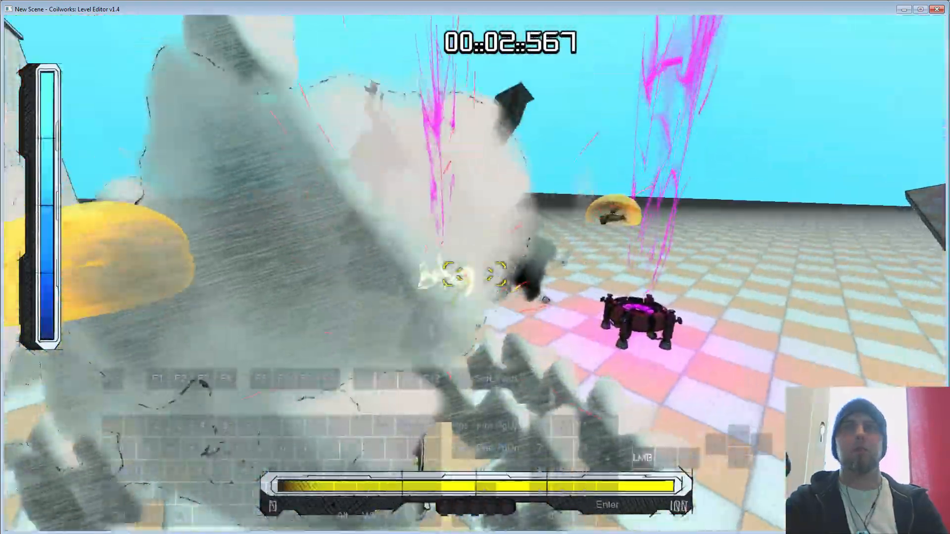
pyautogui.click(475, 274)
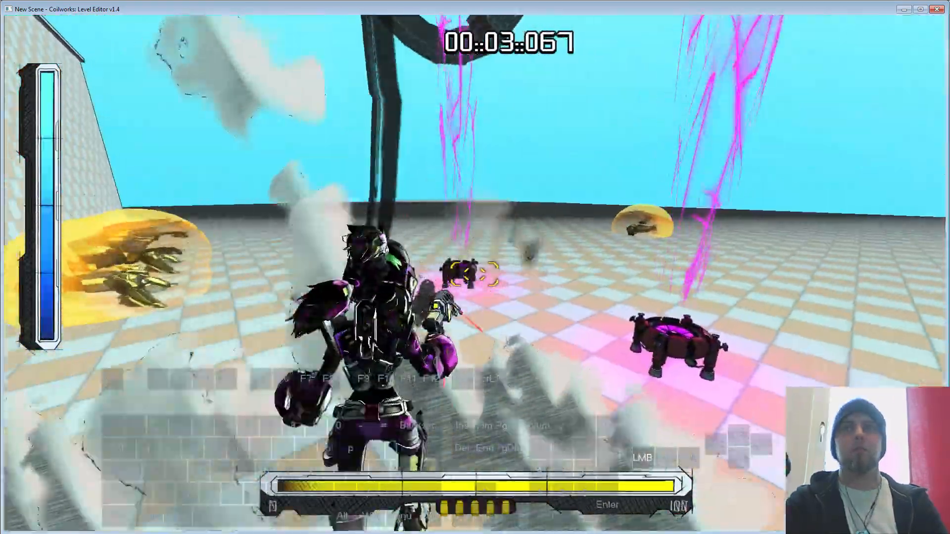
pyautogui.press('w')
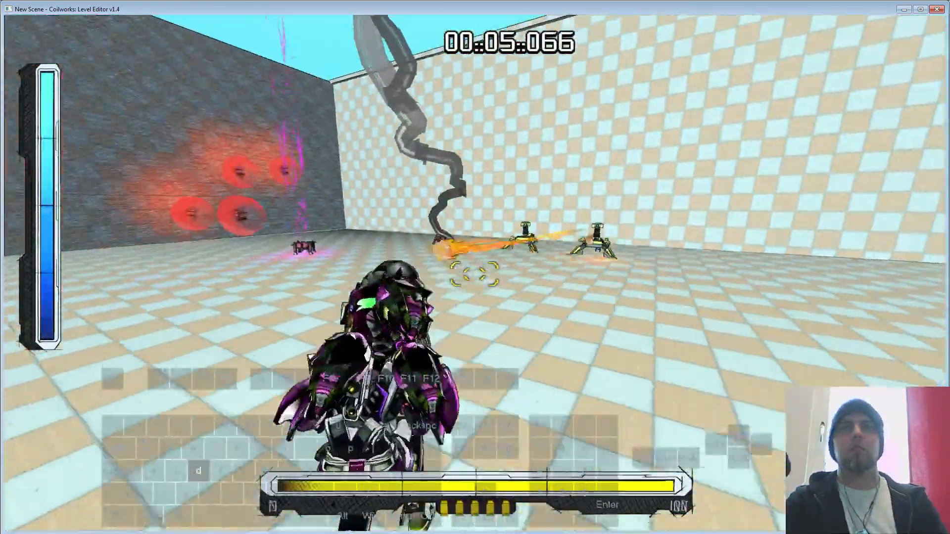
pyautogui.press('a')
pyautogui.click(475, 274)
pyautogui.press('w')
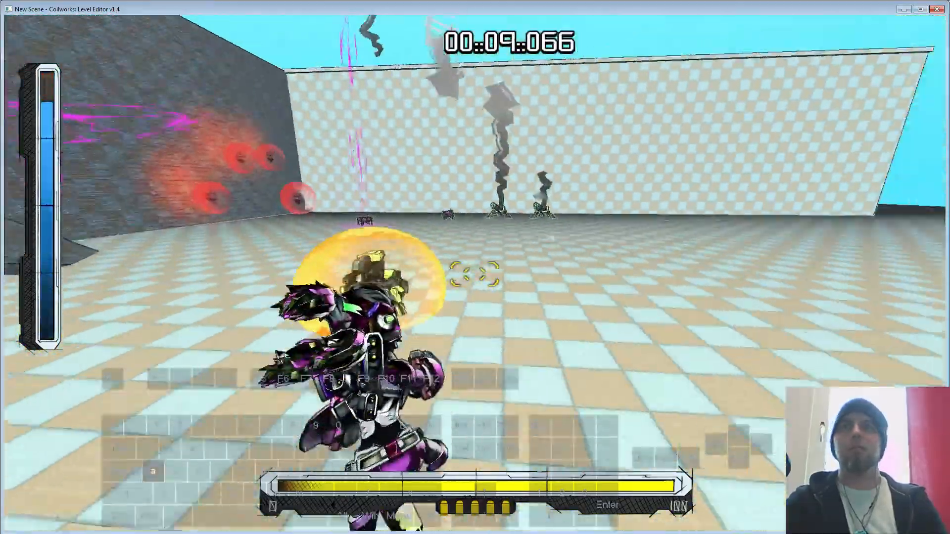
pyautogui.click(475, 275)
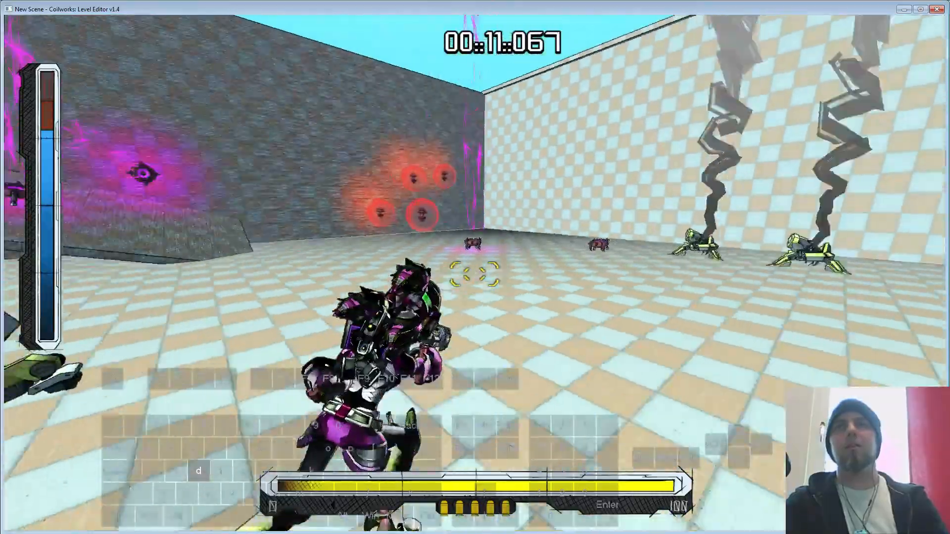
pyautogui.press('d')
pyautogui.press('Escape')
# Step: Add turret.cwa to the floor near the light wall, beside the pair of tiny turrets
pyautogui.press('s')
pyautogui.moveTo(516, 305); pyautogui.dragTo(535, 307, button='right')
pyautogui.press('w')
pyautogui.press('s')
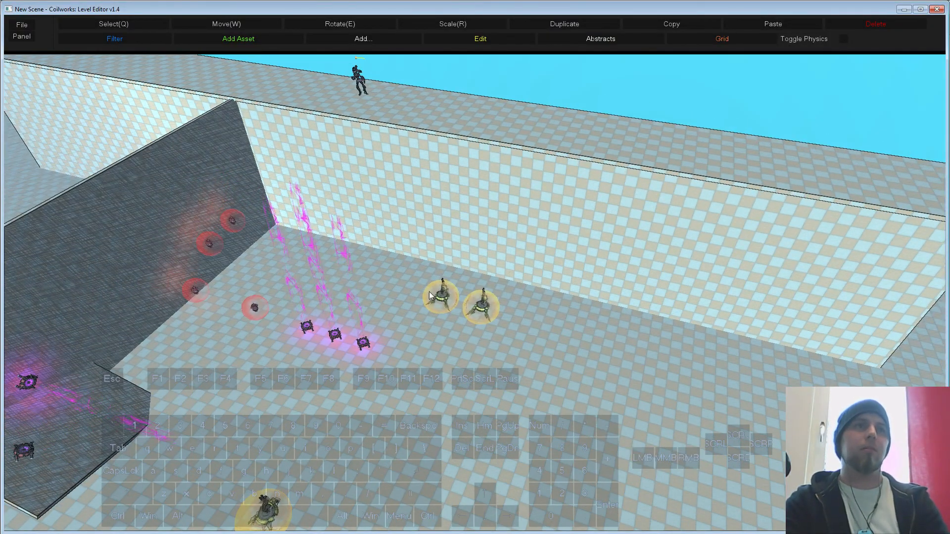
pyautogui.click(261, 39)
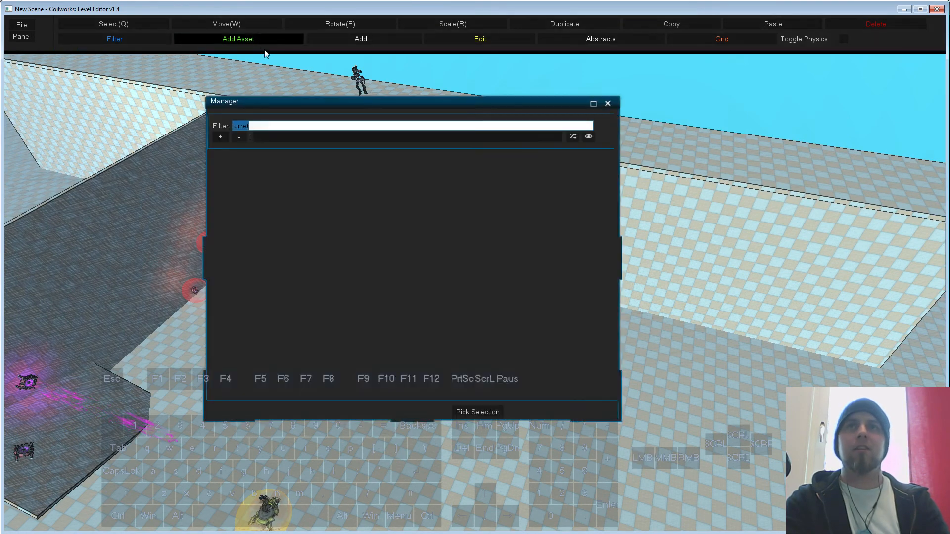
pyautogui.click(480, 263)
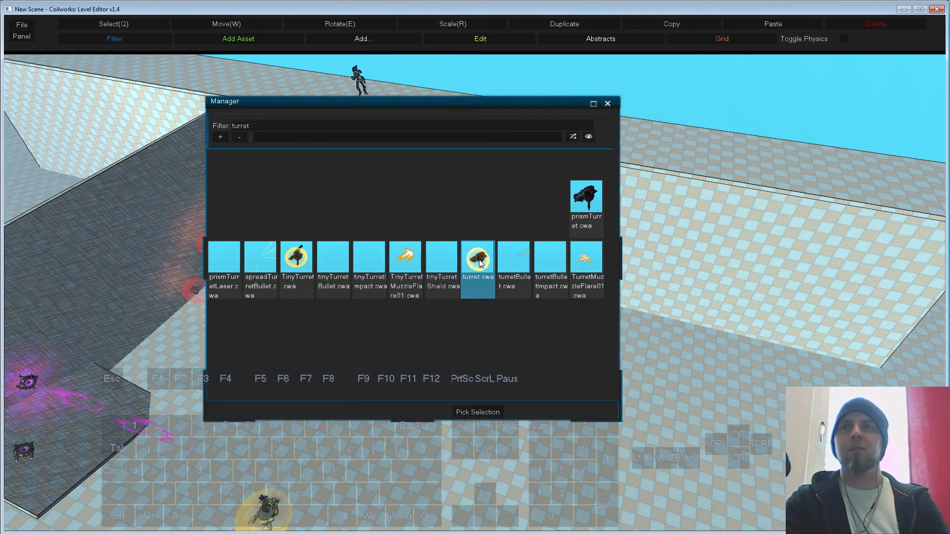
pyautogui.click(472, 412)
pyautogui.click(556, 325)
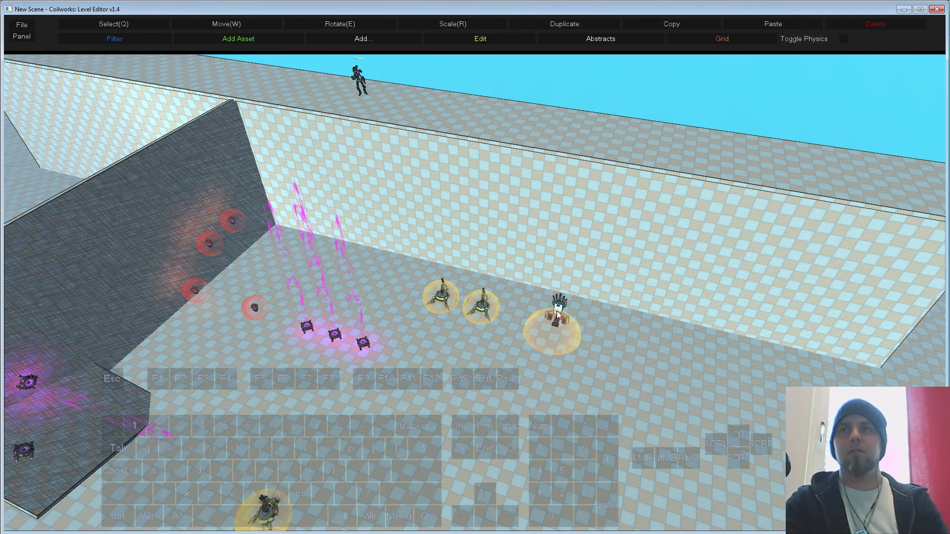
pyautogui.click(556, 321)
pyautogui.moveTo(557, 308)
pyautogui.mouseDown()
pyautogui.moveTo(557, 282)
pyautogui.moveTo(548, 299)
pyautogui.mouseUp()
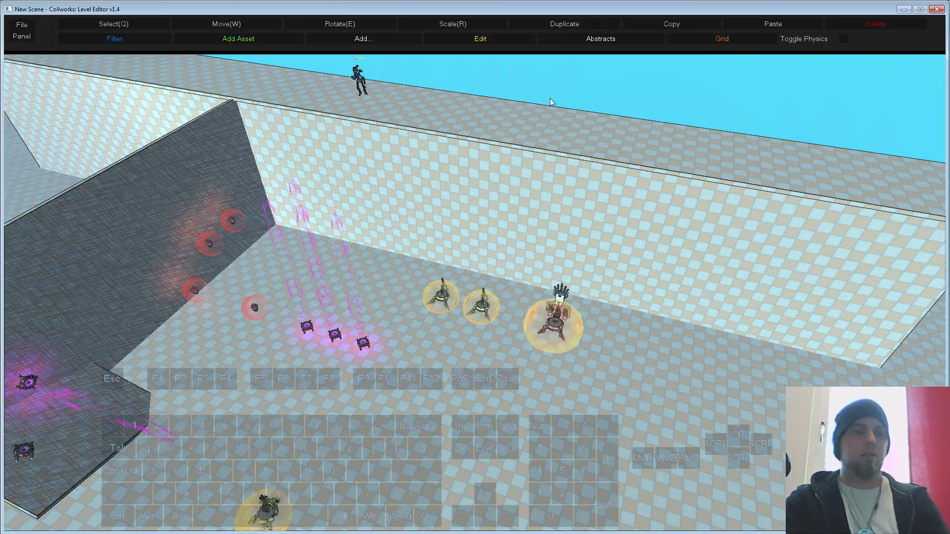
# Step: Playtest the level, approach and shoot the turret by the light wall to test its behaviour, and end the playtest
pyautogui.press('F5')
pyautogui.press('w')
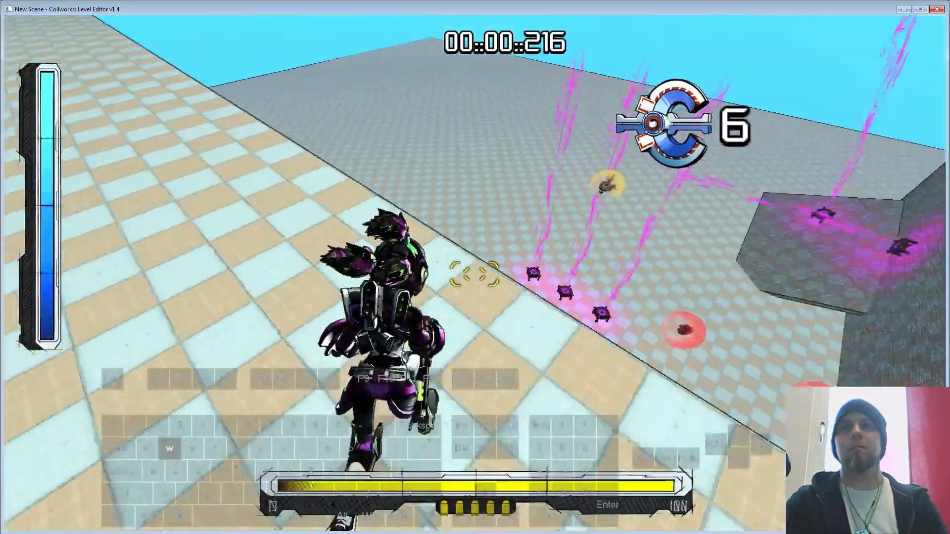
pyautogui.press('d')
pyautogui.press('s')
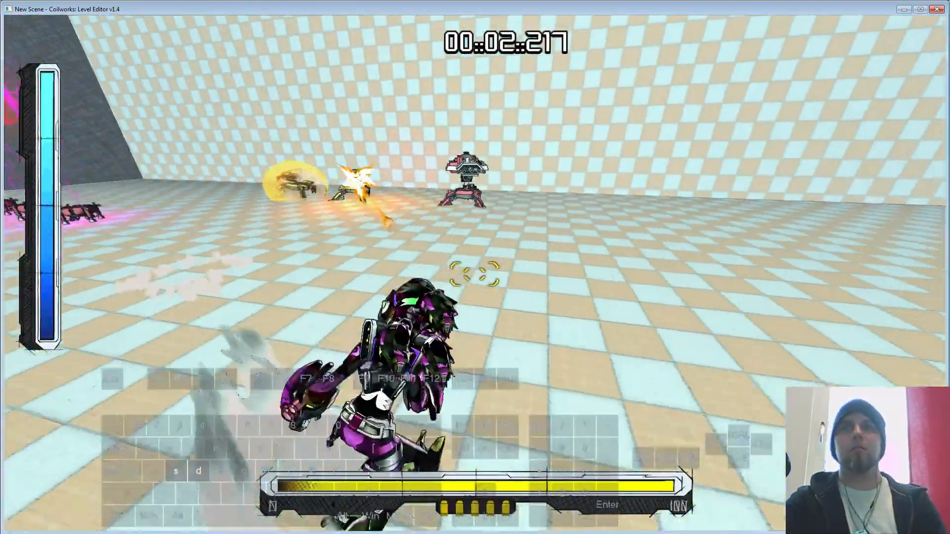
pyautogui.press('a')
pyautogui.press('s')
pyautogui.click(475, 274)
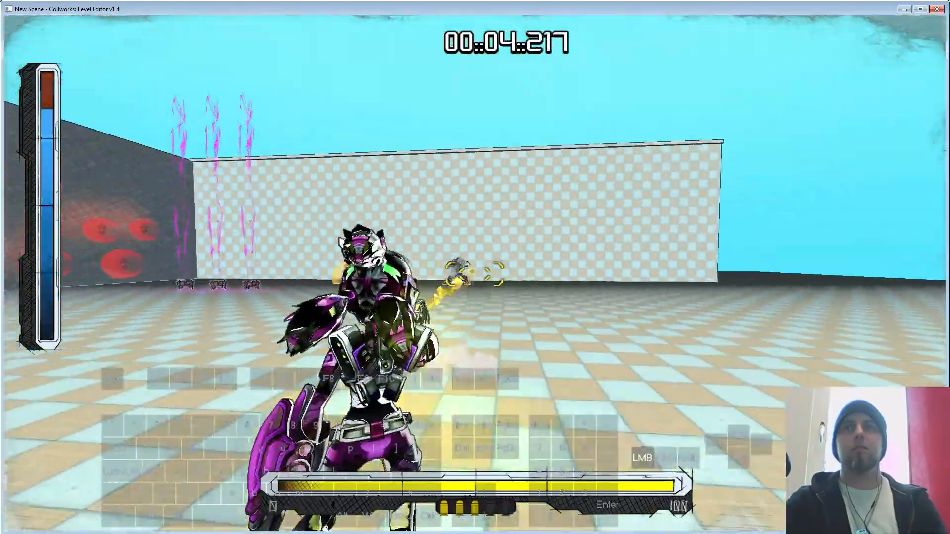
pyautogui.press('w')
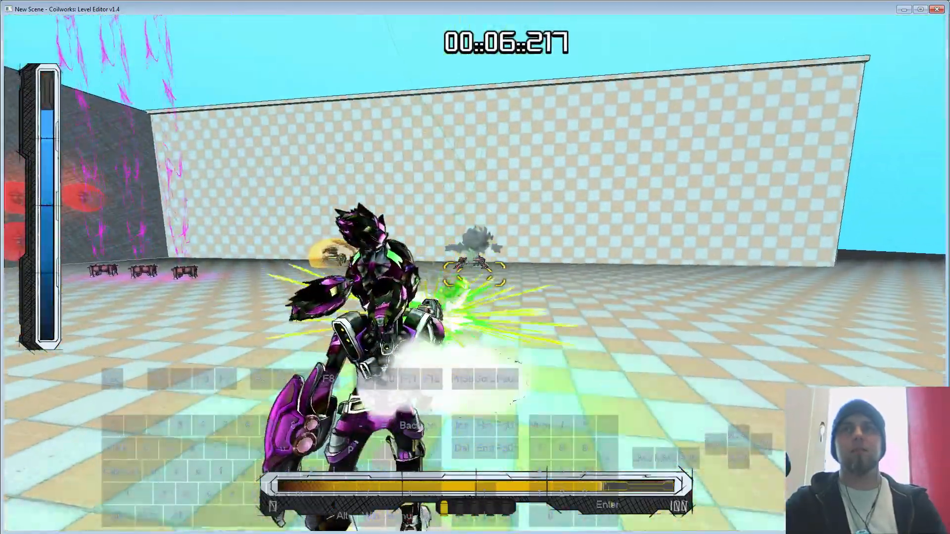
pyautogui.press('w')
pyautogui.press('Escape')
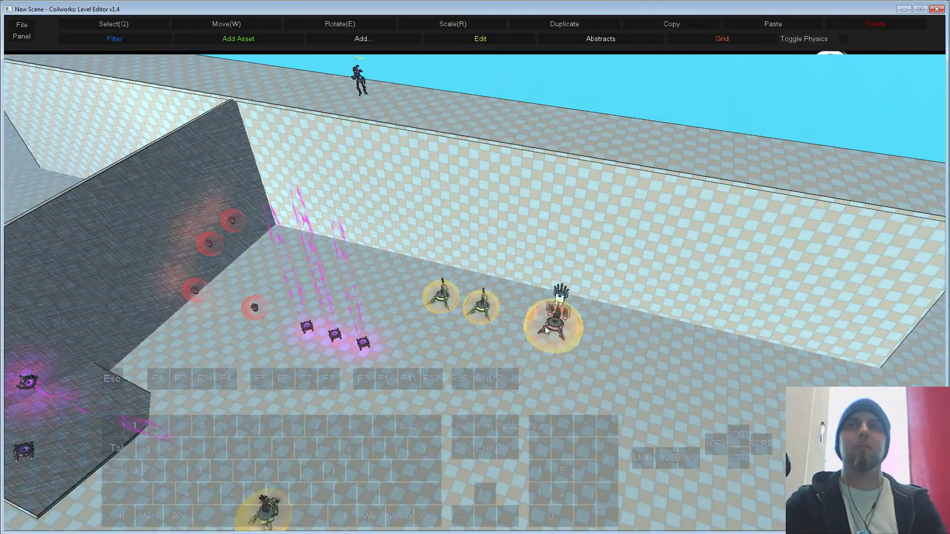
# Step: Select the large turret beside the tiny turrets and open its properties
pyautogui.press('s')
pyautogui.press('a')
pyautogui.moveTo(545, 331)
pyautogui.mouseDown(button='right')
pyautogui.moveTo(562, 335)
pyautogui.moveTo(554, 327)
pyautogui.mouseUp(button='right')
pyautogui.press('w')
pyautogui.press('d')
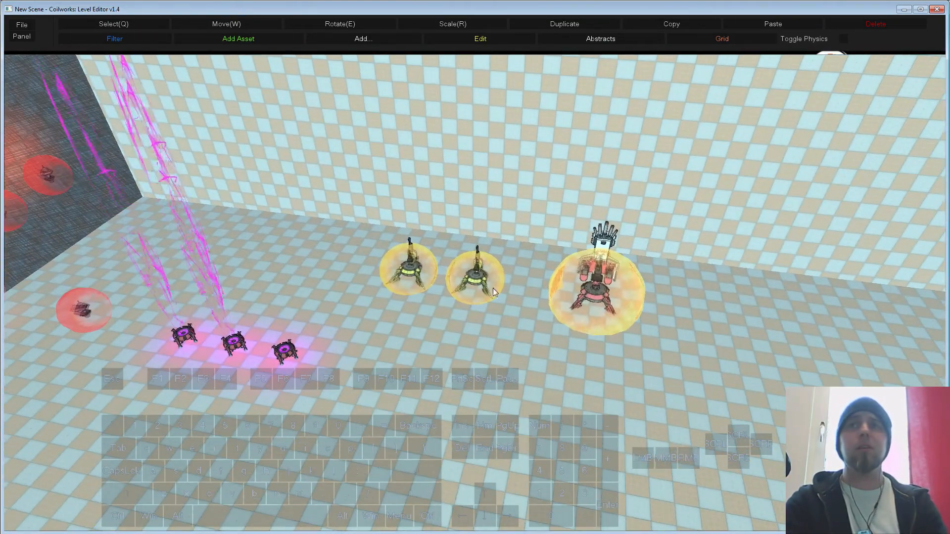
pyautogui.click(490, 290)
pyautogui.click(589, 273)
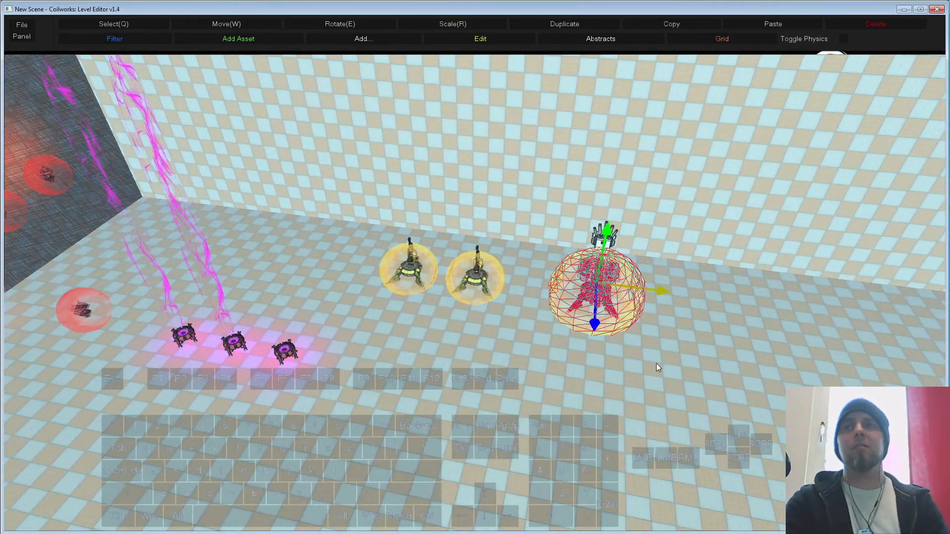
pyautogui.press('s')
pyautogui.moveTo(656, 363); pyautogui.dragTo(390, 338, button='right')
pyautogui.moveTo(364, 369); pyautogui.dragTo(372, 246, button='right')
pyautogui.rightClick(372, 247)
pyautogui.click(392, 256)
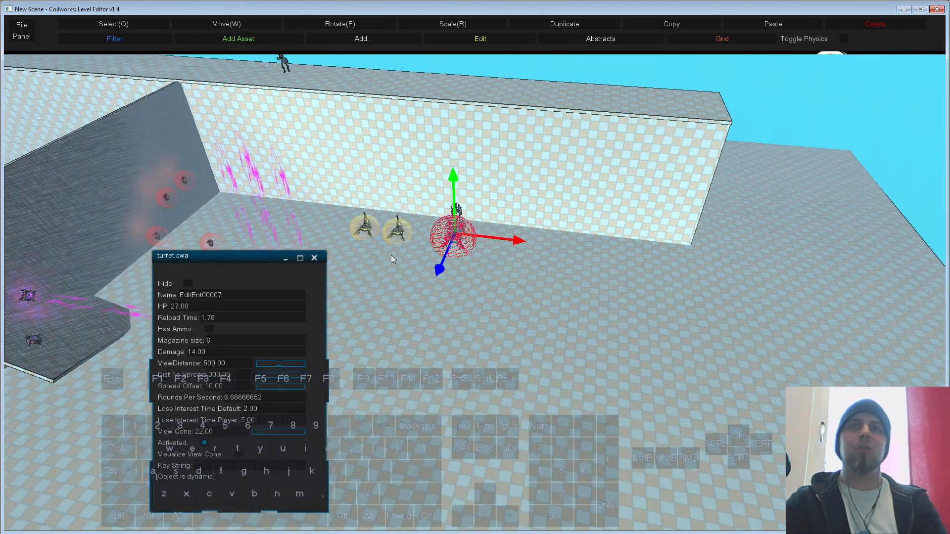
# Step: Turn on Visualize View Cone for the large turret and examine the extent of its cone
pyautogui.moveTo(244, 268); pyautogui.dragTo(128, 147)
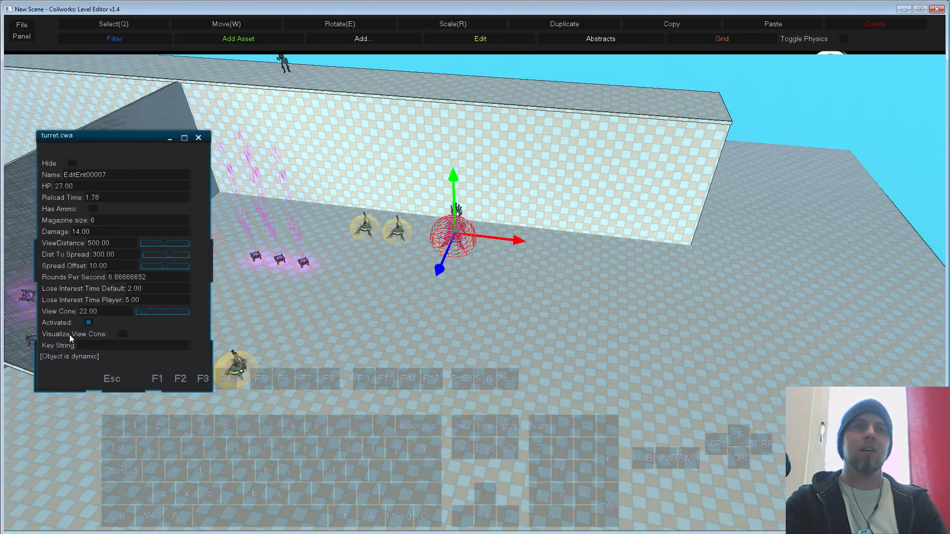
pyautogui.click(124, 334)
pyautogui.press('s')
pyautogui.moveTo(387, 387); pyautogui.dragTo(253, 380, button='right')
pyautogui.press('s')
pyautogui.moveTo(135, 297); pyautogui.dragTo(573, 445, button='right')
pyautogui.moveTo(573, 445); pyautogui.dragTo(465, 411)
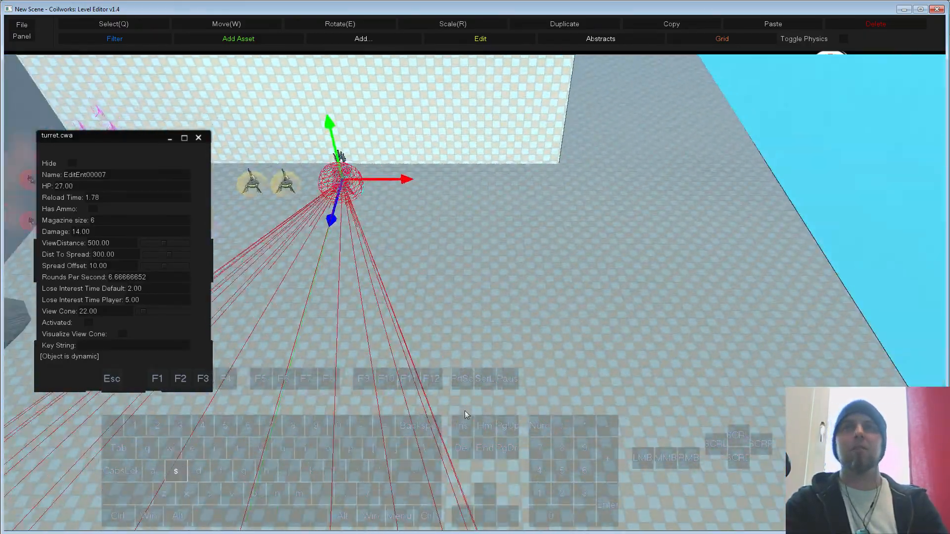
# Step: Turn on Visualize View Cone for the tiny turret nearest the large turret and compare both cones
pyautogui.moveTo(465, 415); pyautogui.dragTo(405, 382, button='right')
pyautogui.press('w')
pyautogui.click(426, 216)
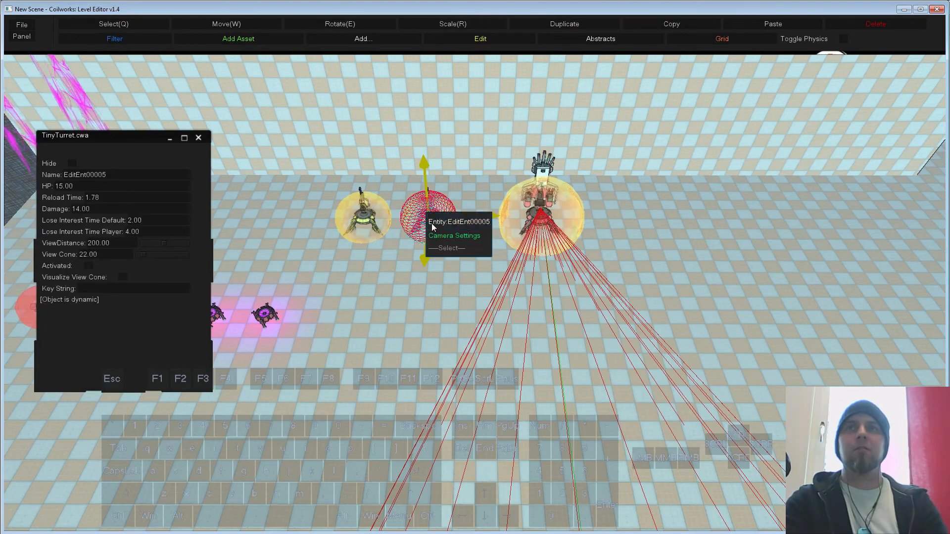
pyautogui.click(124, 278)
pyautogui.press('s')
pyautogui.moveTo(500, 354); pyautogui.dragTo(563, 257, button='right')
pyautogui.press('w')
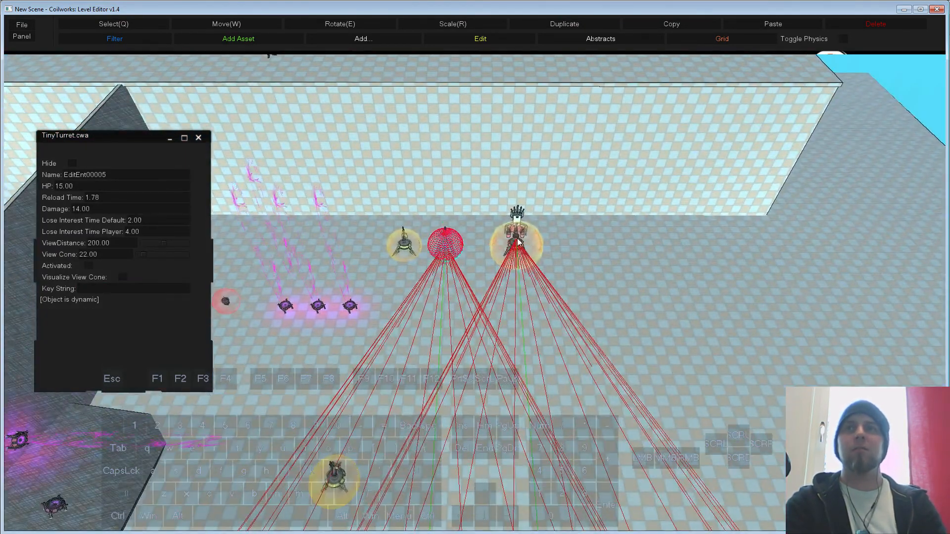
# Step: Turn off the large turret's Visualize View Cone, close its properties and deselect it
pyautogui.rightClick(518, 243)
pyautogui.click(542, 247)
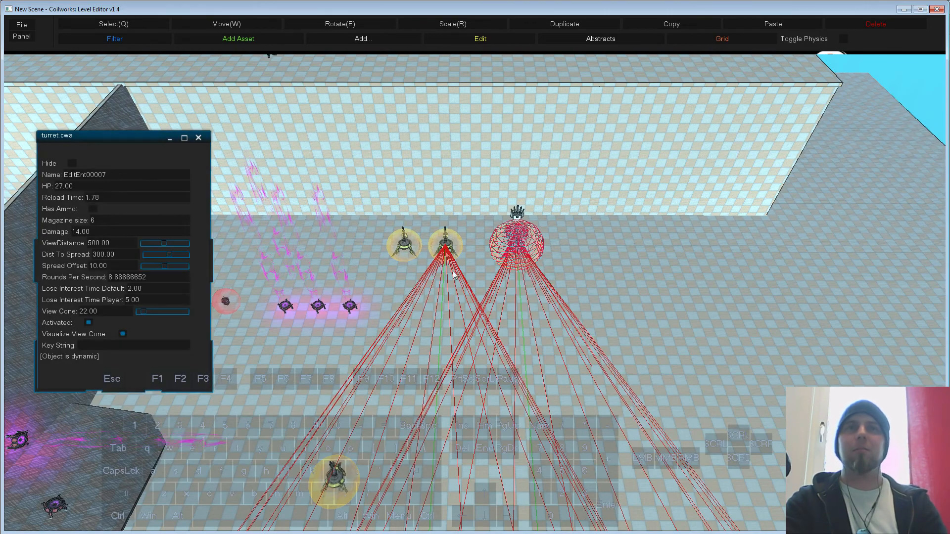
pyautogui.click(122, 334)
pyautogui.moveTo(528, 422); pyautogui.dragTo(536, 440, button='right')
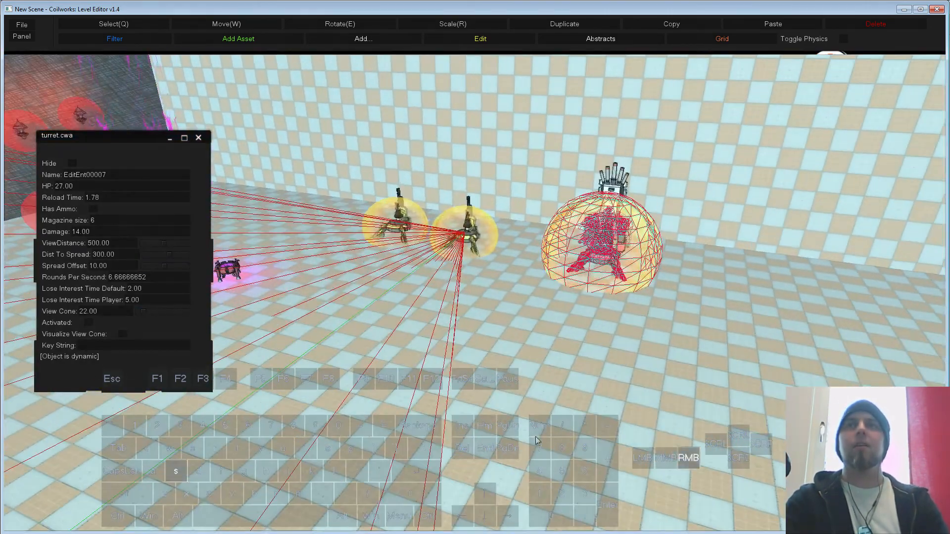
pyautogui.click(197, 137)
pyautogui.press('s')
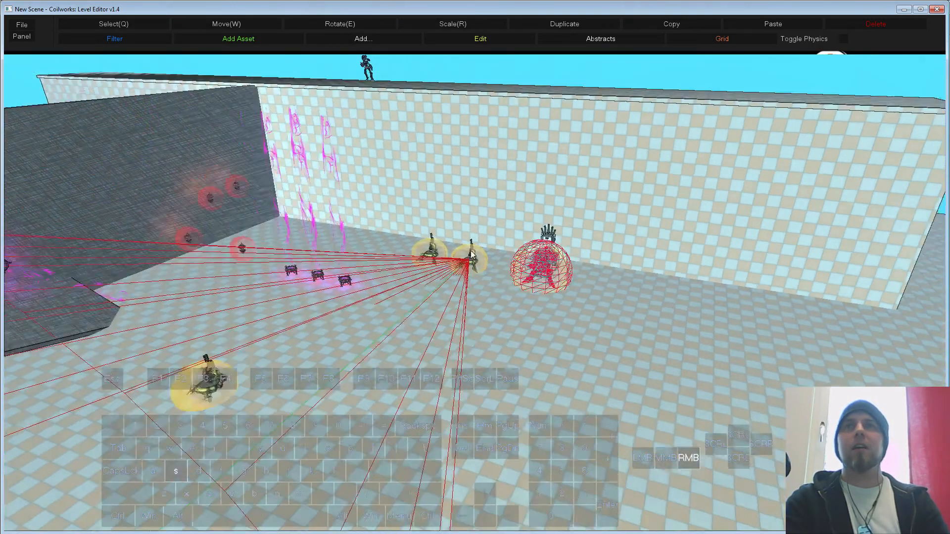
pyautogui.moveTo(426, 289); pyautogui.dragTo(430, 232, button='middle')
pyautogui.click(491, 135)
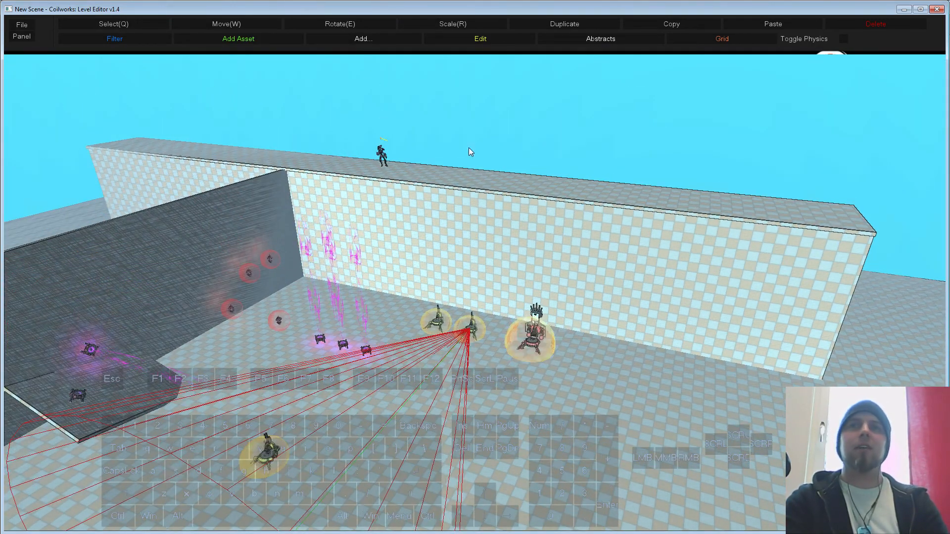
# Step: Turn off Visualize View Cone for the tiny turret, close its properties and deselect it
pyautogui.press('s')
pyautogui.moveTo(380, 188); pyautogui.dragTo(455, 303, button='right')
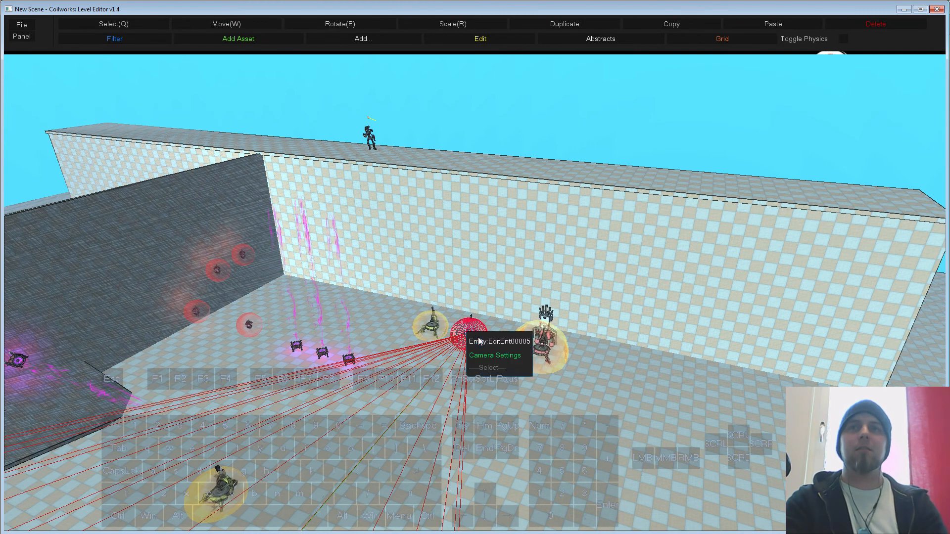
pyautogui.click(467, 336)
pyautogui.click(123, 277)
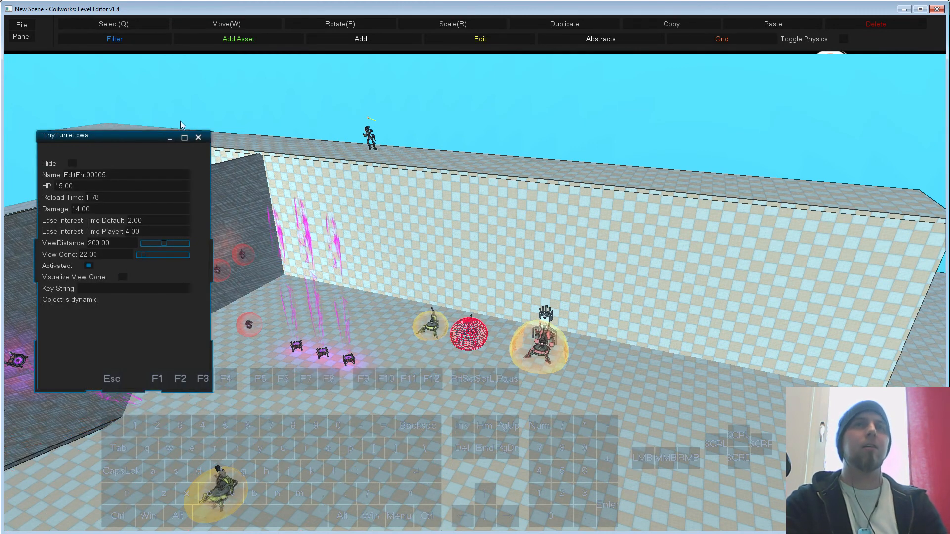
pyautogui.click(198, 138)
pyautogui.click(293, 57)
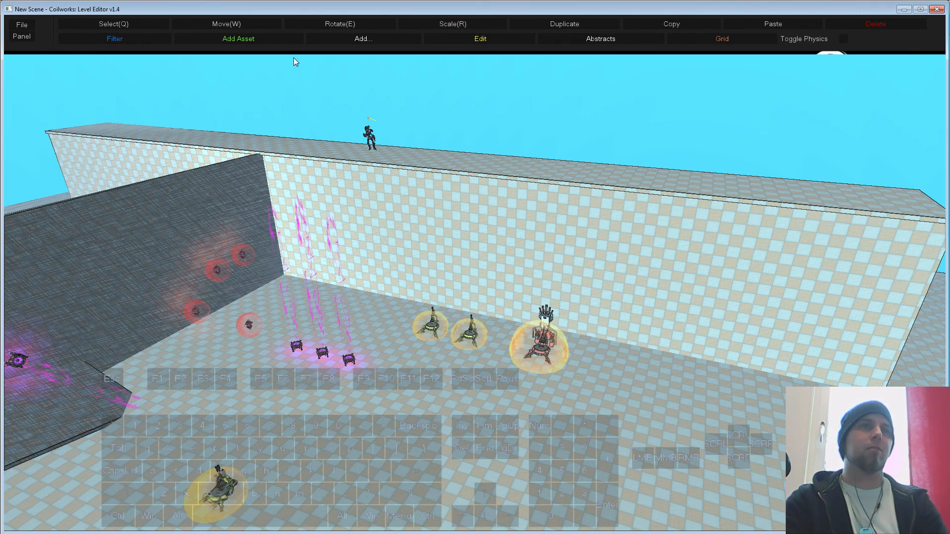
# Step: Add prismTurret.cwa to the floor by the light wall, next to the large turret
pyautogui.click(240, 44)
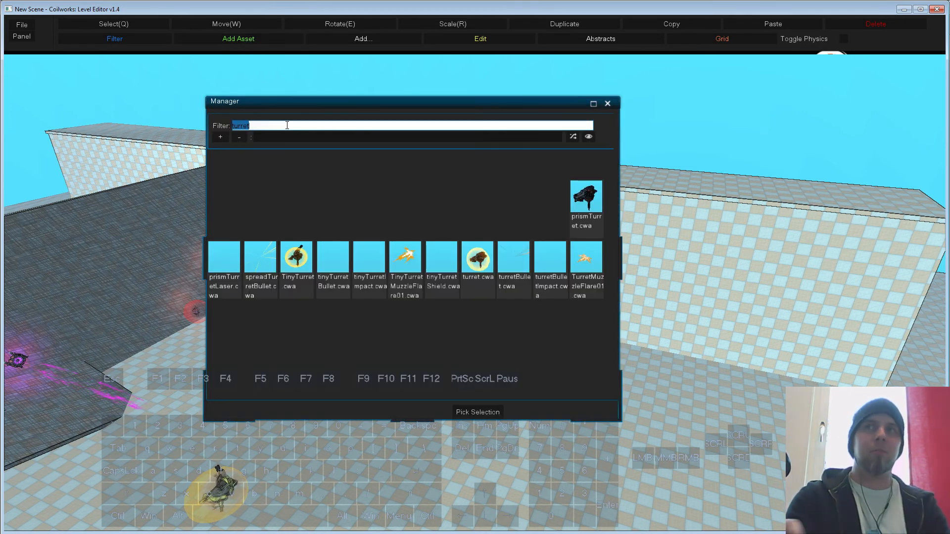
pyautogui.click(587, 198)
pyautogui.click(485, 412)
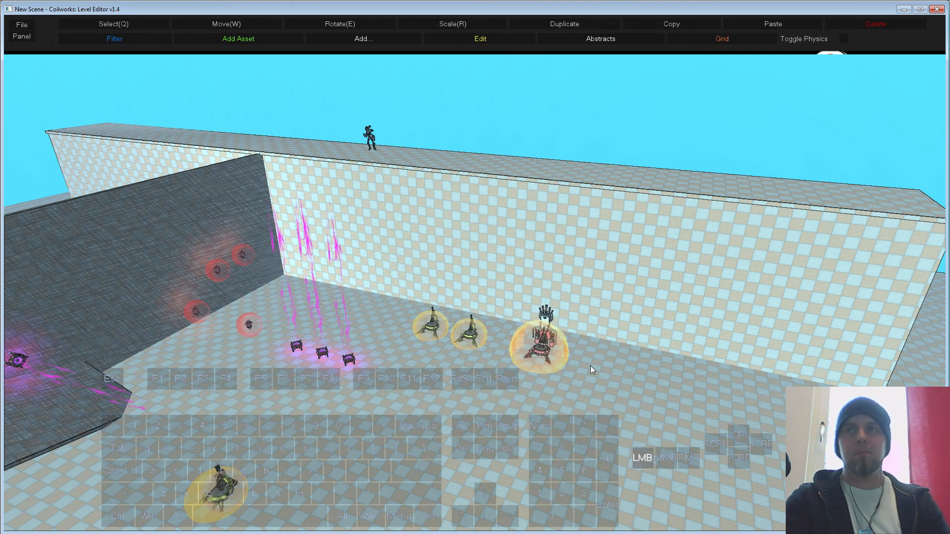
pyautogui.click(589, 366)
pyautogui.moveTo(589, 339)
pyautogui.mouseDown()
pyautogui.moveTo(589, 306)
pyautogui.moveTo(587, 329)
pyautogui.mouseUp()
# Step: Focus on the prism turret and examine it up close next to the shielded turret
pyautogui.press('f')
pyautogui.press('s')
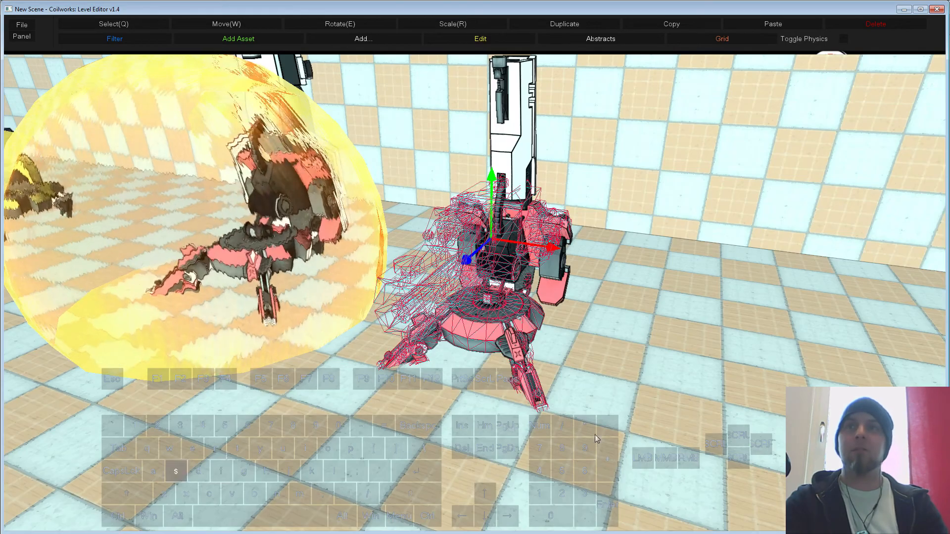
pyautogui.moveTo(595, 434); pyautogui.dragTo(506, 295)
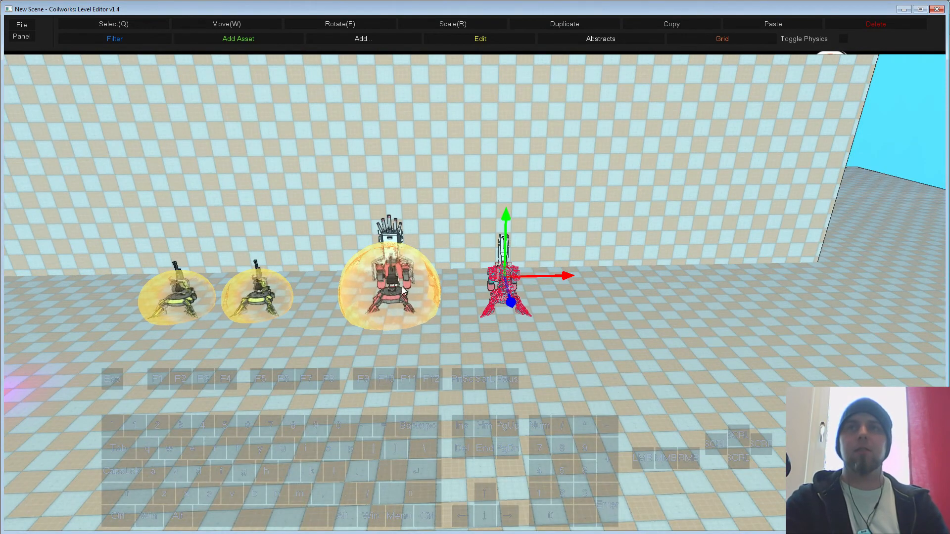
# Step: Duplicate the dark wall and move the copy along the light wall to the far side of the large turret
pyautogui.press('s')
pyautogui.moveTo(542, 276); pyautogui.dragTo(420, 316, button='right')
pyautogui.moveTo(420, 317); pyautogui.dragTo(486, 317, button='middle')
pyautogui.click(89, 246)
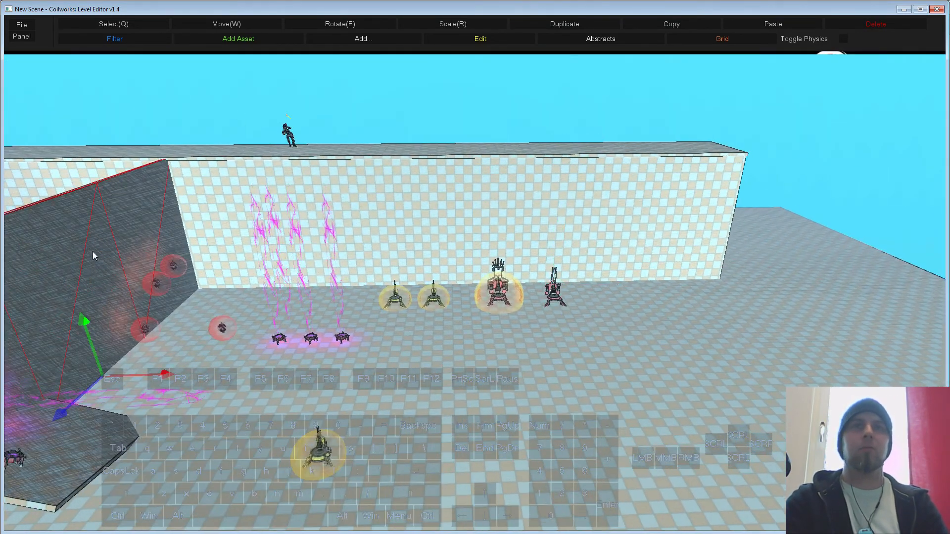
pyautogui.hotkey('ctrl', 'd')
pyautogui.moveTo(129, 371); pyautogui.dragTo(379, 400)
pyautogui.press('s')
pyautogui.moveTo(380, 397); pyautogui.dragTo(301, 436, button='right')
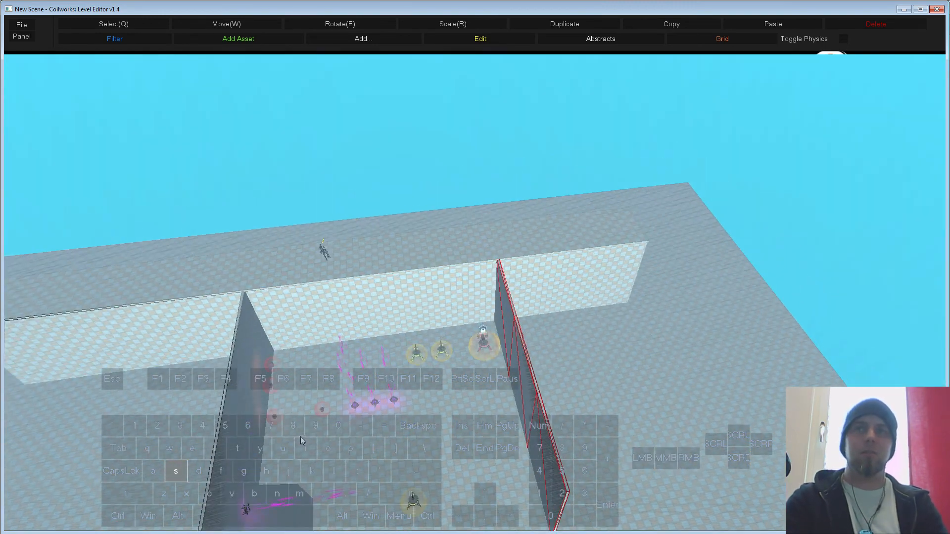
# Step: Select the group of mines, guard jumpers and turrets and move them to the far side of the duplicated dark wall
pyautogui.moveTo(278, 292); pyautogui.dragTo(508, 495)
pyautogui.moveTo(325, 302); pyautogui.dragTo(487, 486)
pyautogui.moveTo(446, 365); pyautogui.dragTo(606, 352)
pyautogui.hotkey('ctrl', 'z')
pyautogui.keyDown('ctrl'); pyautogui.click(622, 348); pyautogui.keyUp('ctrl')
pyautogui.moveTo(444, 369); pyautogui.dragTo(556, 357)
# Step: Move the large shielded turret past the duplicated dark wall and bring the prism turret back between the two dark walls
pyautogui.press('q')
pyautogui.click(488, 289)
pyautogui.press('w')
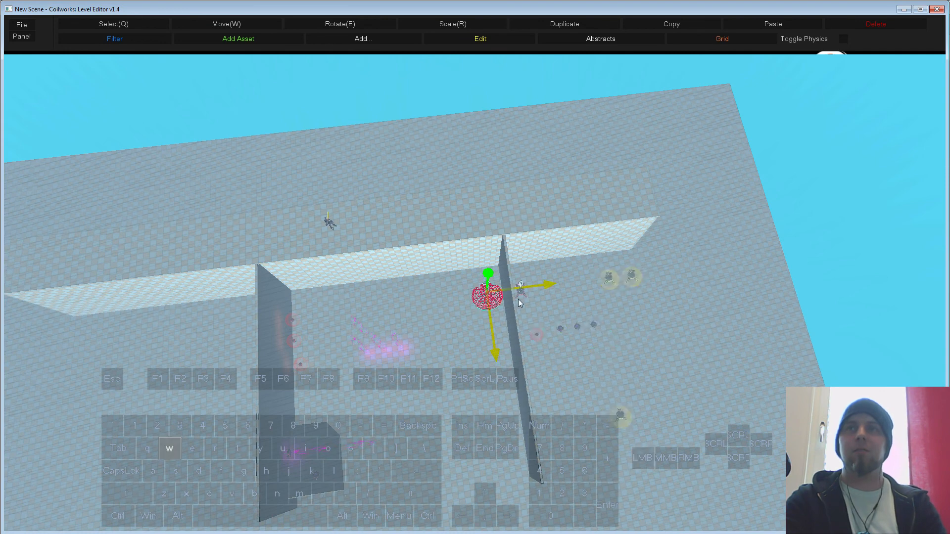
pyautogui.click(525, 289)
pyautogui.moveTo(584, 287); pyautogui.dragTo(470, 301)
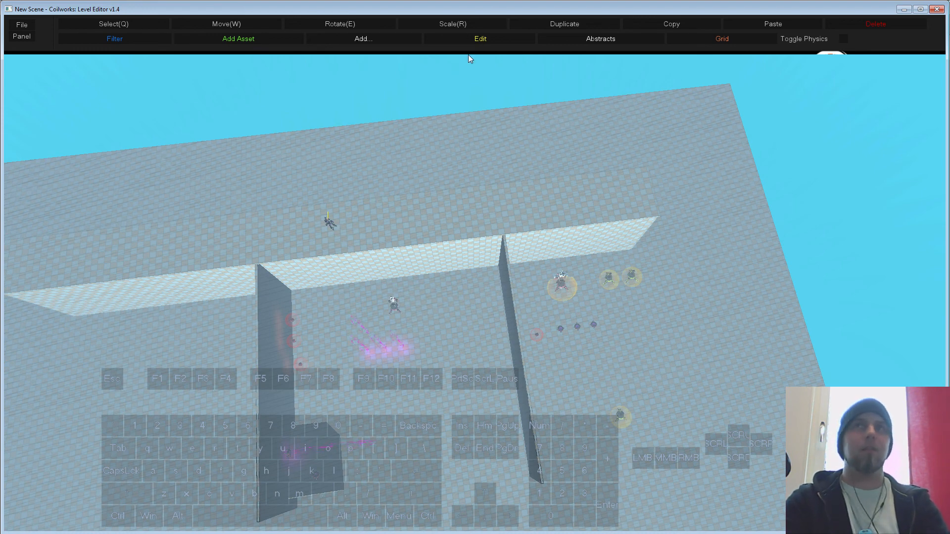
# Step: Generate the scene's abstracts, start a playtest and approach the prism turret to provoke its laser
pyautogui.click(622, 40)
pyautogui.click(573, 51)
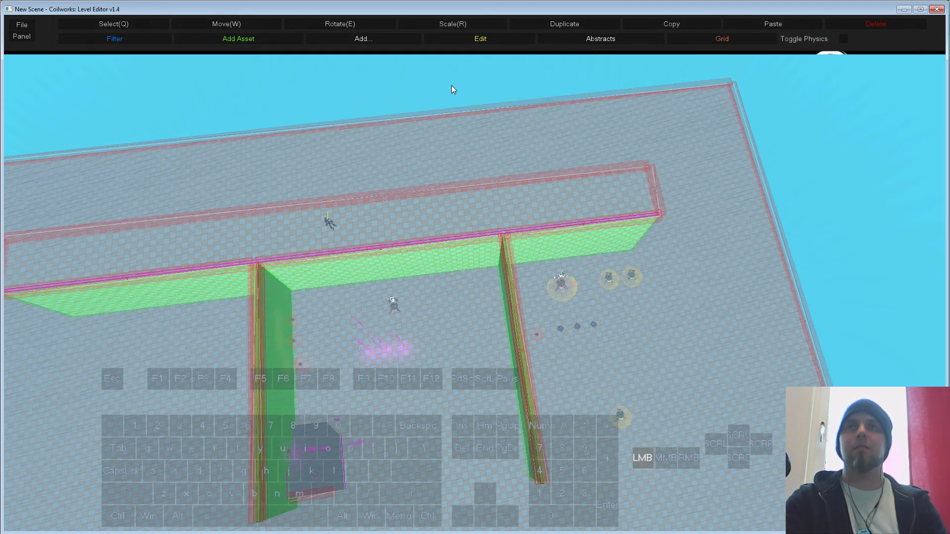
pyautogui.press('F5')
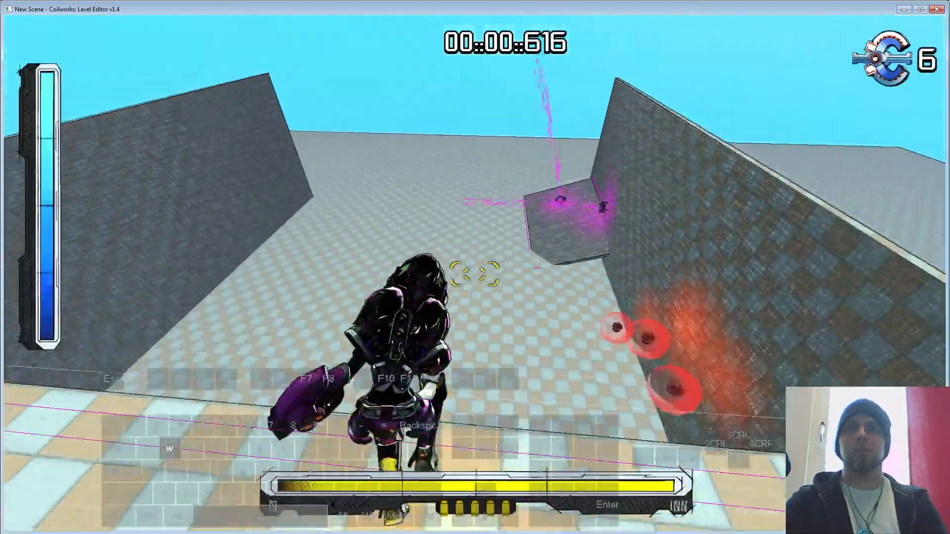
pyautogui.press('a')
pyautogui.press('s')
pyautogui.press('d')
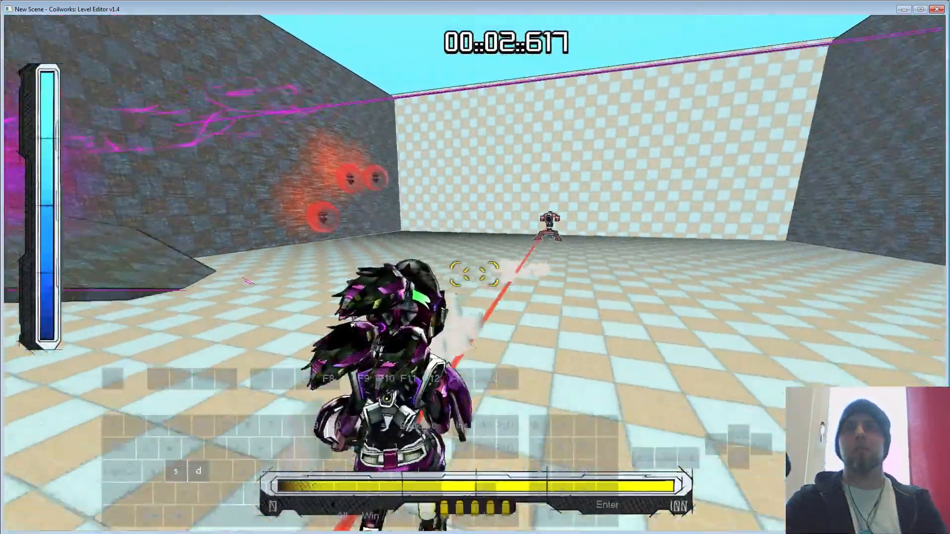
pyautogui.press('w')
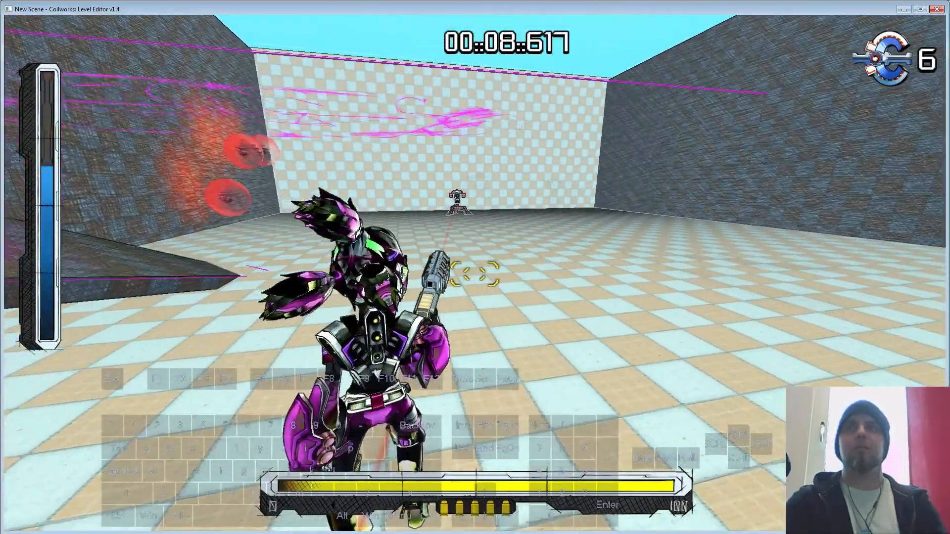
pyautogui.press('w')
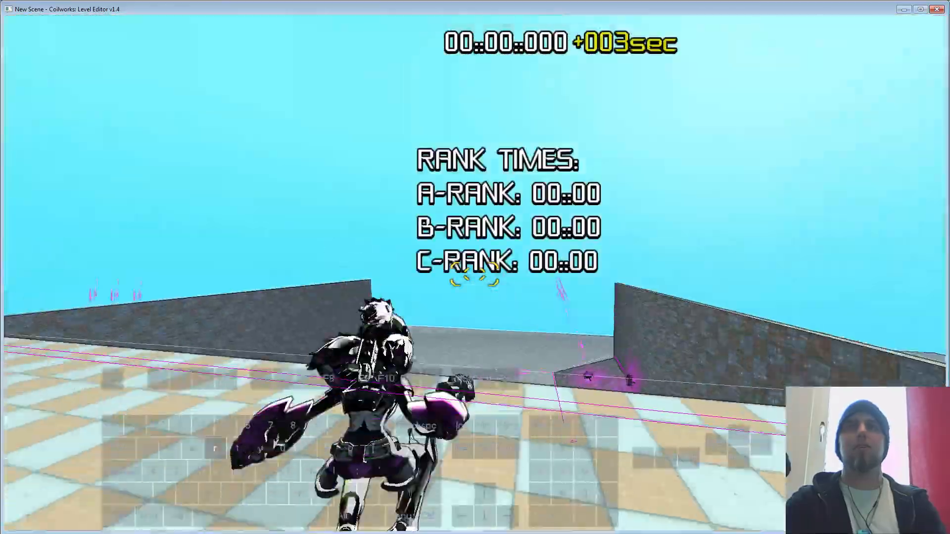
# Step: Run down to the prism turret again, shoot it and exit the playtest
pyautogui.press('d')
pyautogui.press('w')
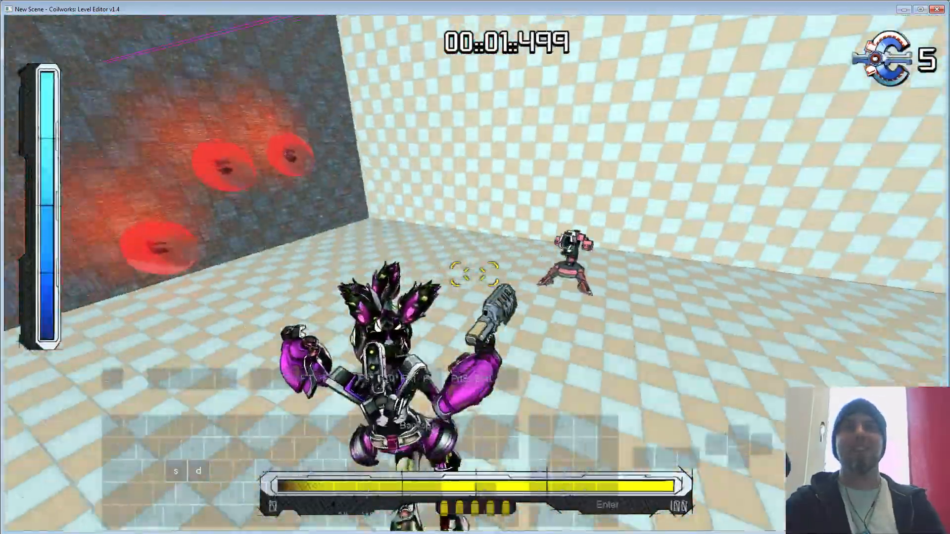
pyautogui.press('d')
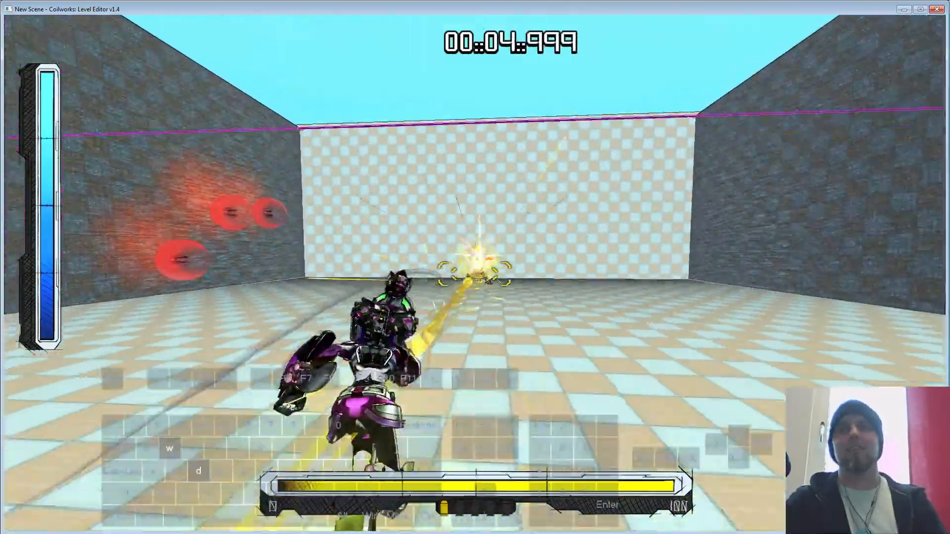
pyautogui.click(475, 275)
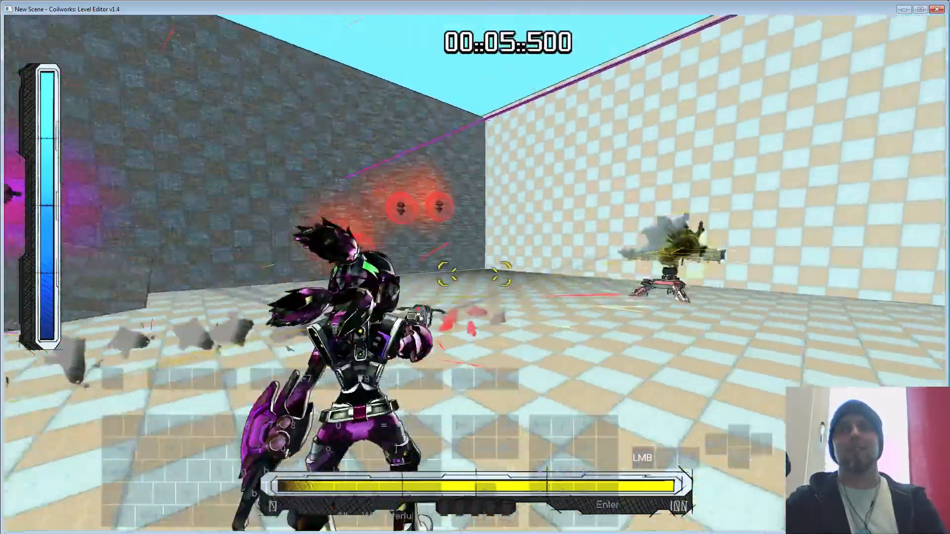
pyautogui.click(475, 275)
pyautogui.press('Escape')
# Step: Open the prism turret's properties and set its Shot Delay to 0.5 and its Charge Time to 2
pyautogui.moveTo(476, 288); pyautogui.dragTo(522, 335, button='right')
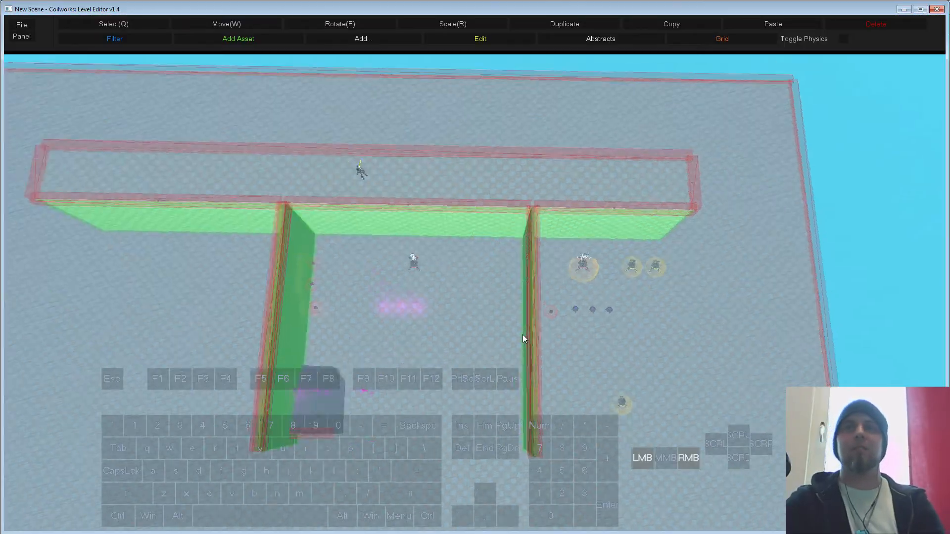
pyautogui.scroll(5, 519, 334)
pyautogui.click(445, 286)
pyautogui.rightClick(444, 286)
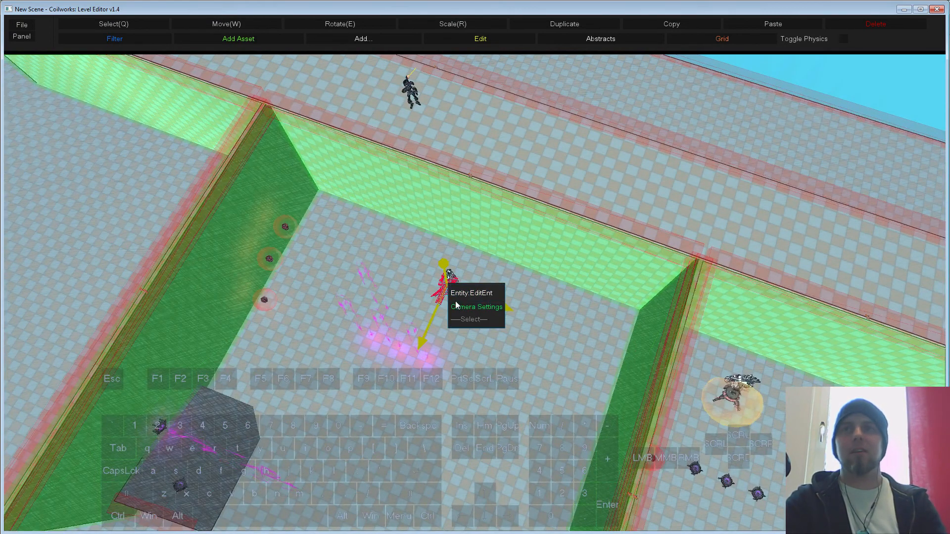
pyautogui.click(456, 293)
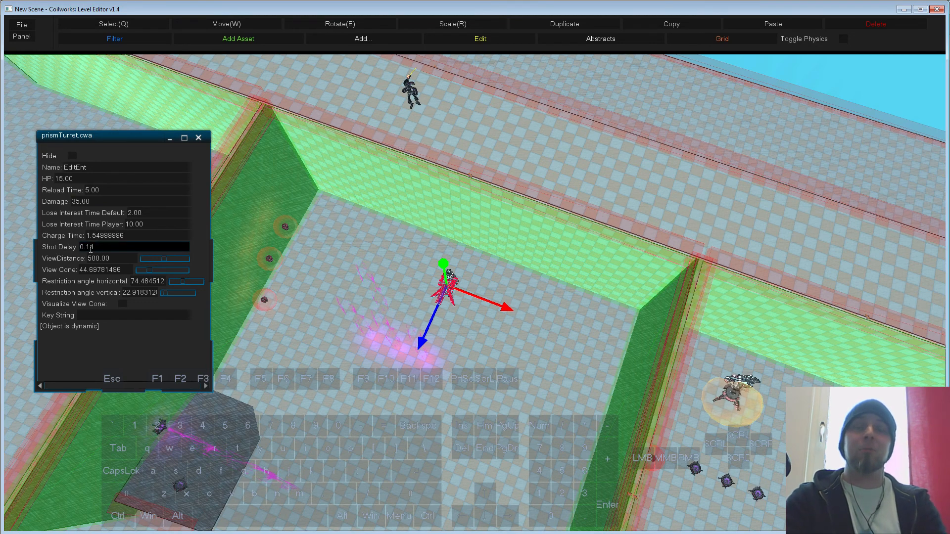
pyautogui.click(99, 247)
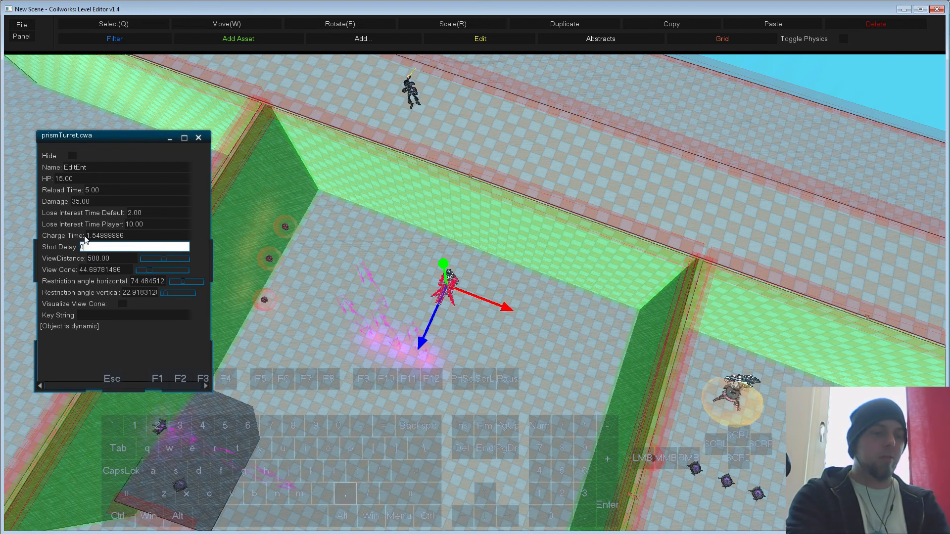
pyautogui.click(97, 236)
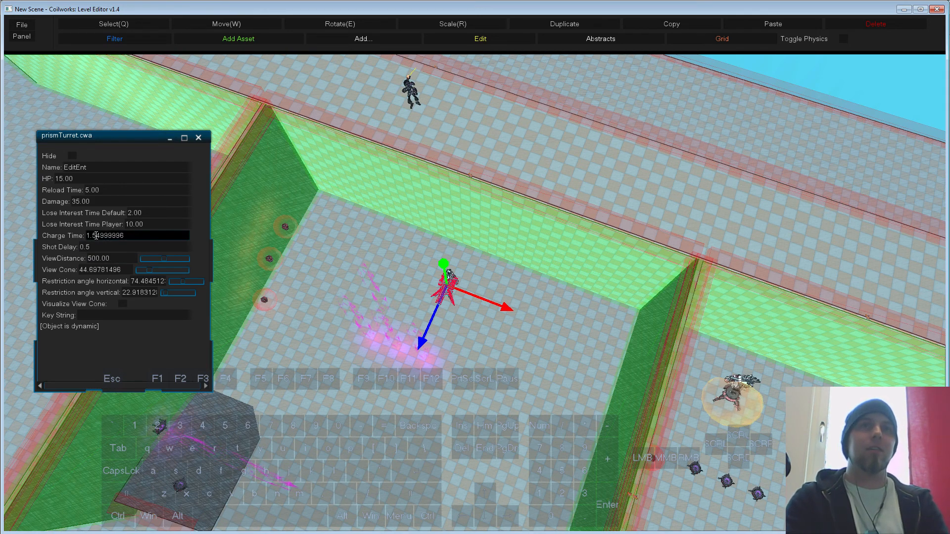
pyautogui.click(116, 236)
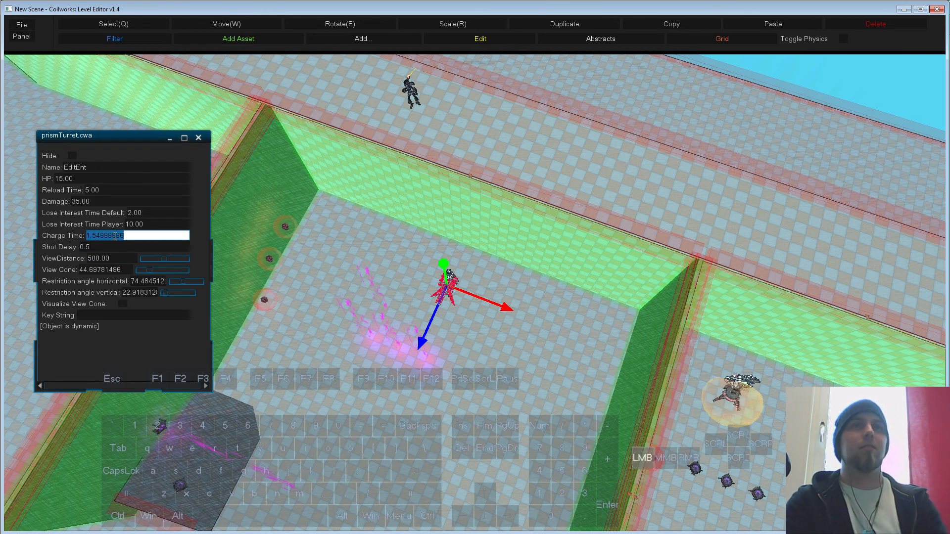
pyautogui.write('2')
pyautogui.press('Return')
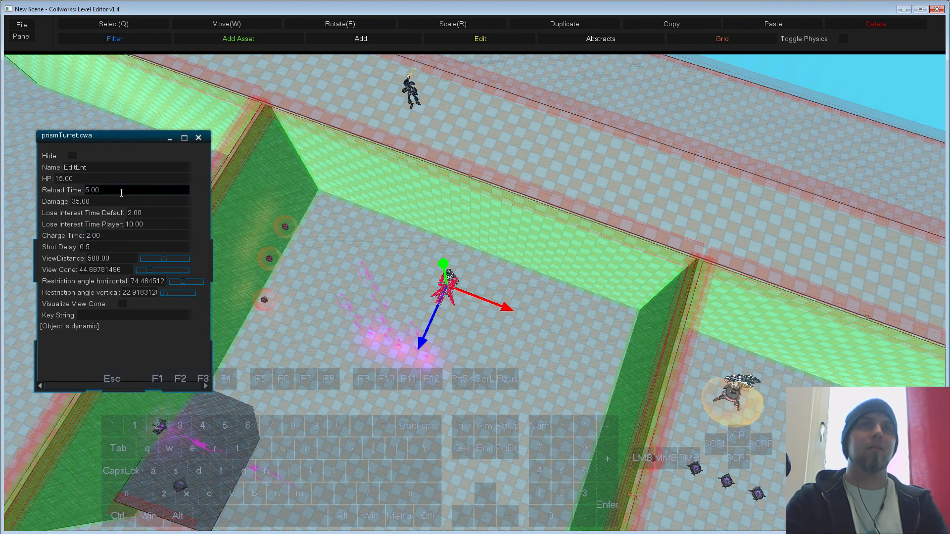
# Step: Set the prism turret's HP to 60 and close its properties
pyautogui.doubleClick(86, 178)
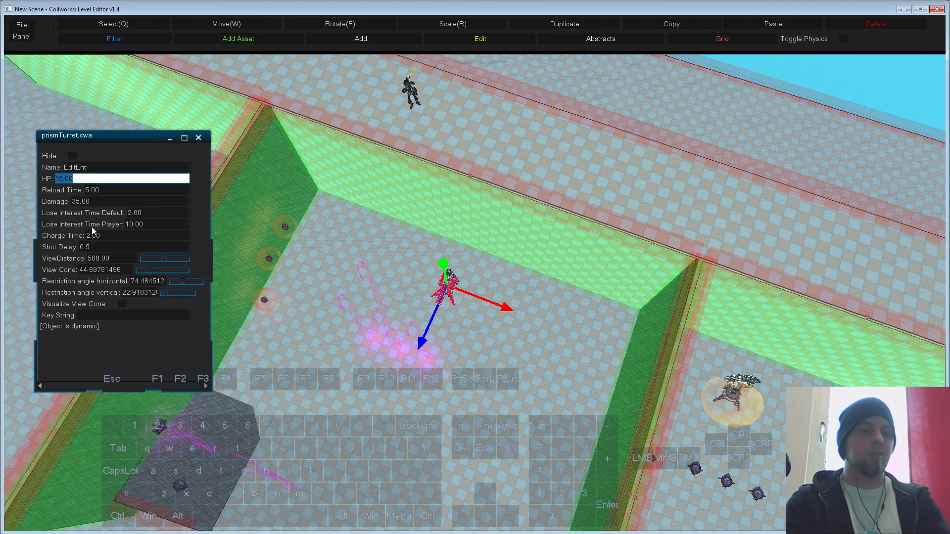
pyautogui.write('60')
pyautogui.press('Return')
pyautogui.click(199, 139)
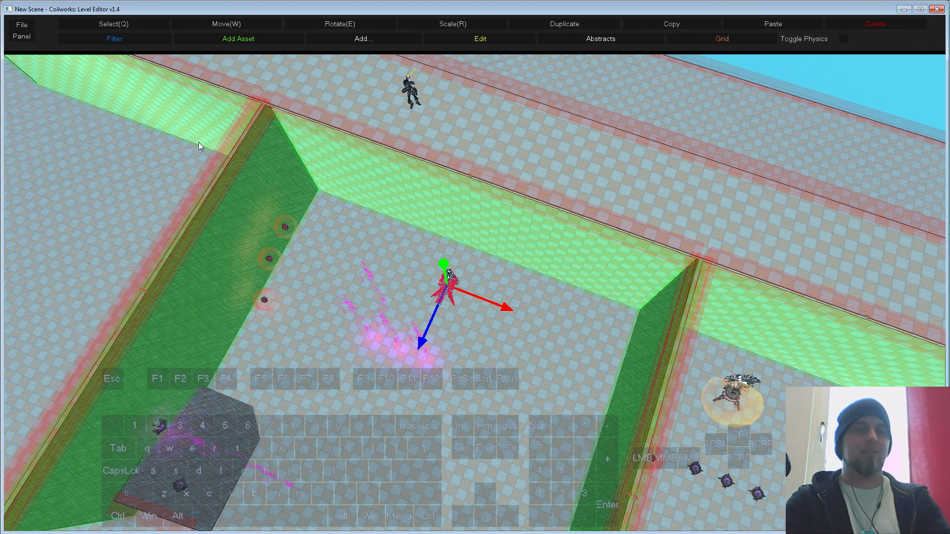
# Step: Playtest the level to try the prism turret's new charge, delay and HP values, shoot at it and return to the editor
pyautogui.press('F5')
pyautogui.press('w')
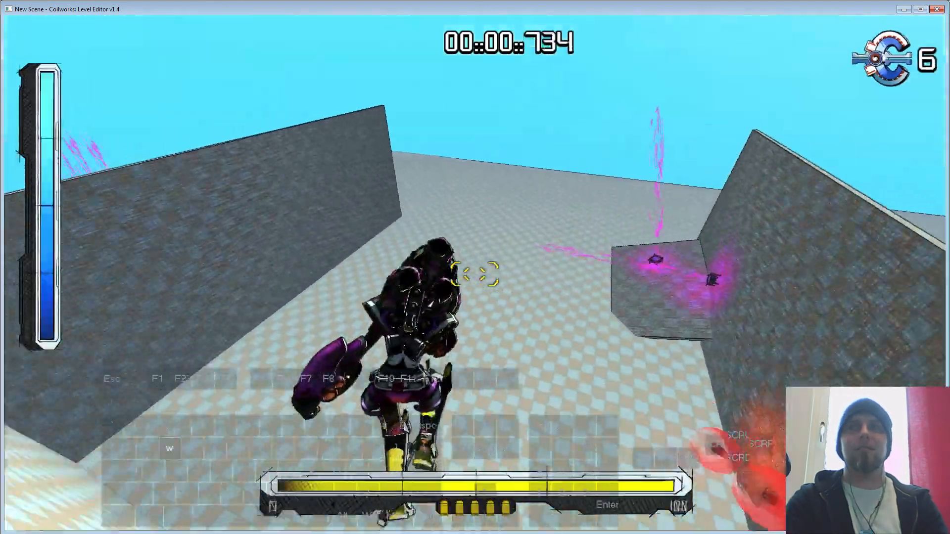
pyautogui.press('d')
pyautogui.press('s')
pyautogui.press('a')
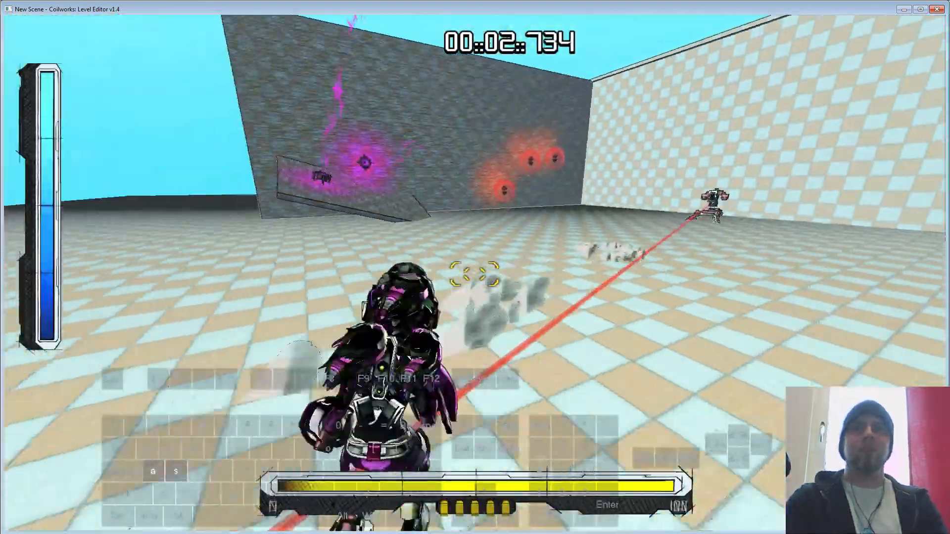
pyautogui.press('w')
pyautogui.press('d')
pyautogui.press('s')
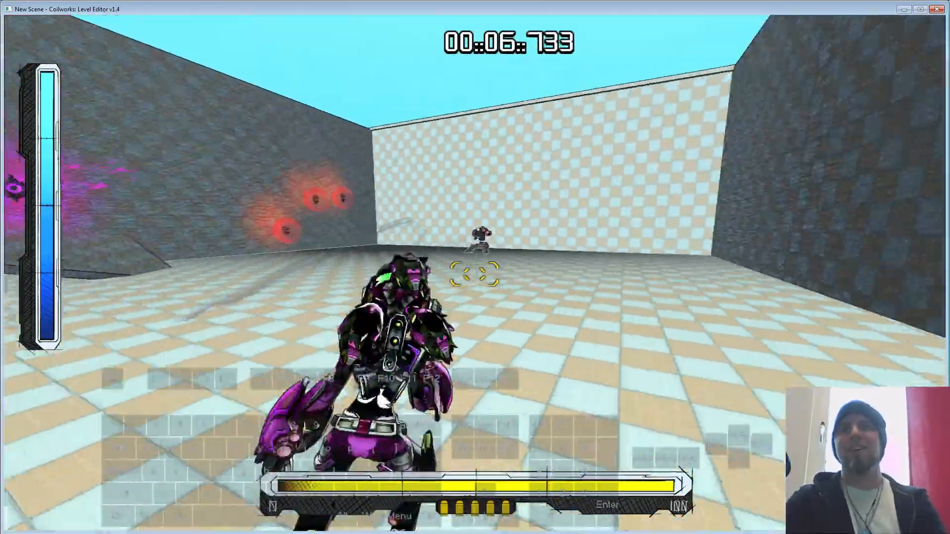
pyautogui.click(475, 274)
pyautogui.press('s')
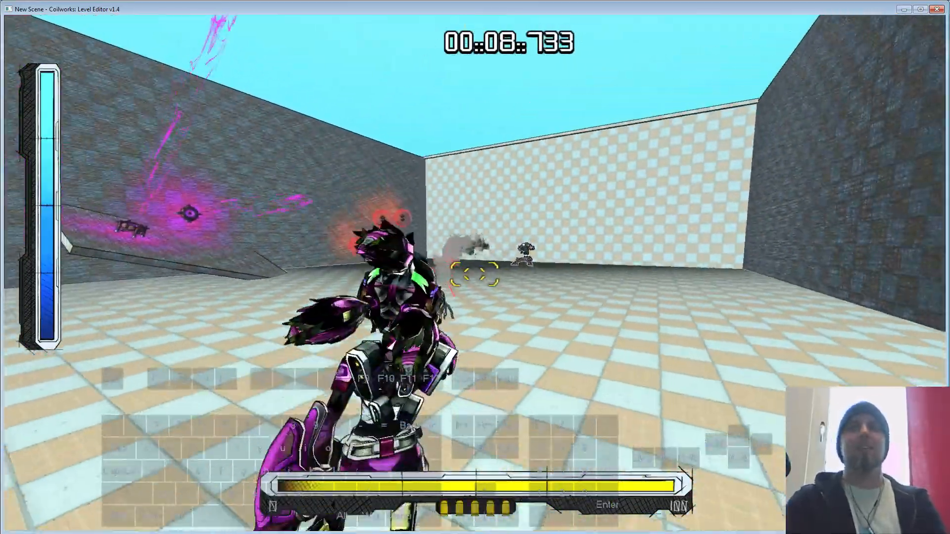
pyautogui.press('Escape')
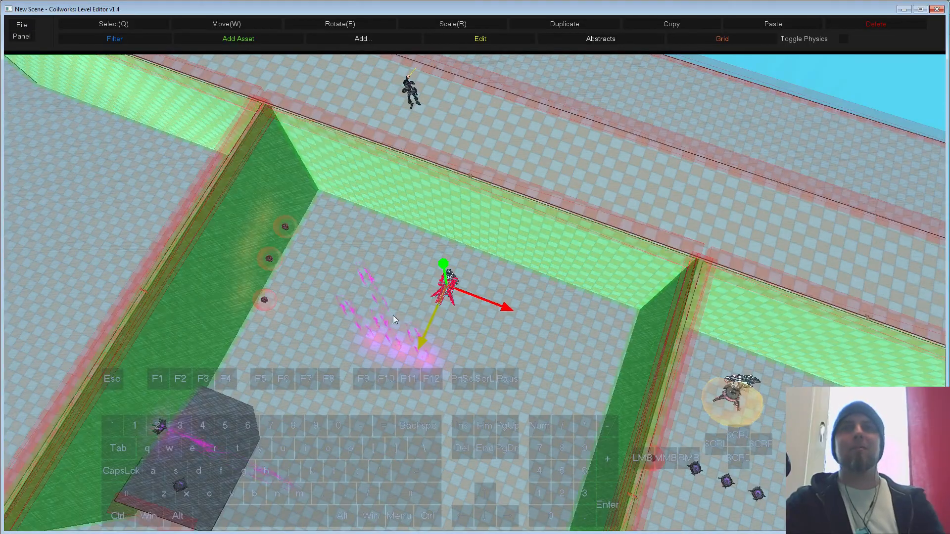
# Step: Move the prism turret over the duplicated dark wall to stand beside the other turrets
pyautogui.press('w')
pyautogui.moveTo(383, 388)
pyautogui.mouseDown(button='right')
pyautogui.moveTo(372, 376)
pyautogui.moveTo(374, 390)
pyautogui.mouseUp(button='right')
pyautogui.press('s')
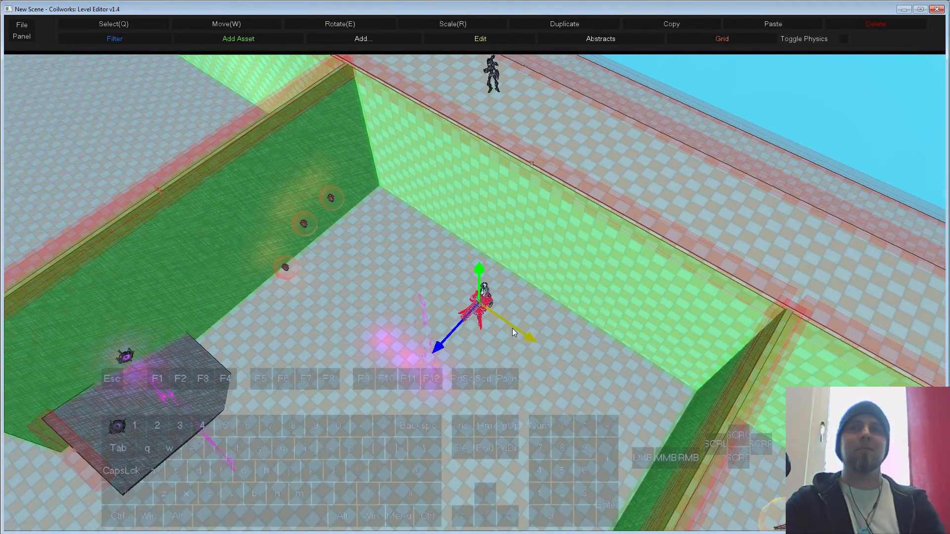
pyautogui.click(717, 432)
pyautogui.moveTo(657, 391); pyautogui.dragTo(653, 386)
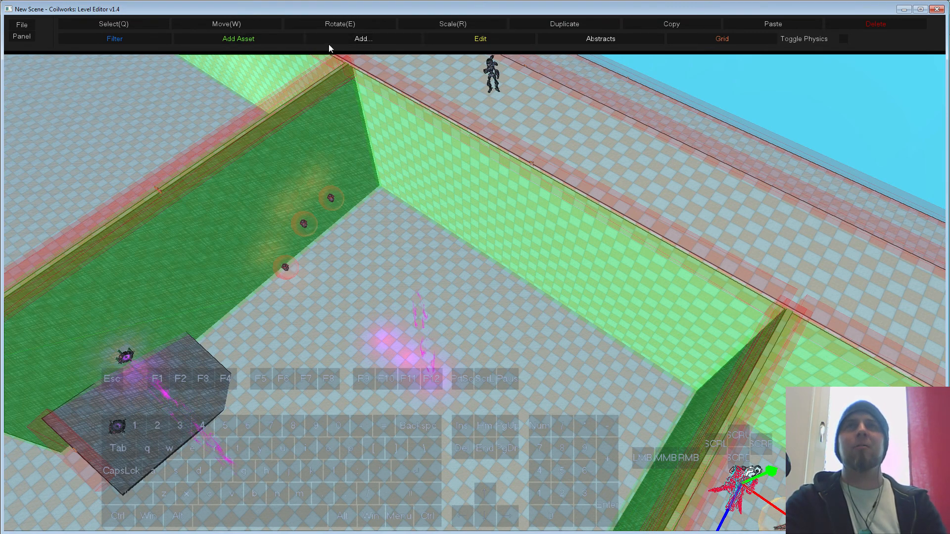
# Step: Find the lobber assets and add Lobber.cwa to the floor between the dark walls, near the light wall
pyautogui.click(281, 39)
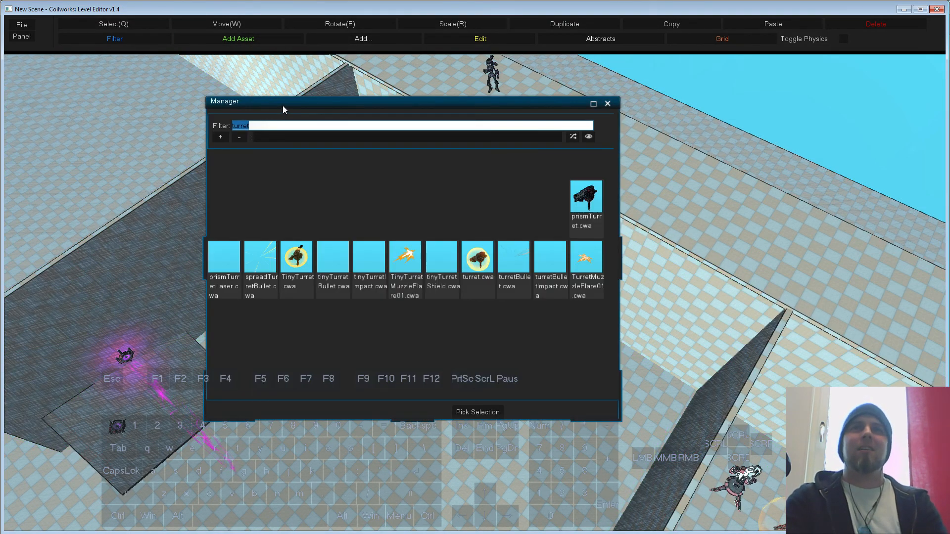
pyautogui.moveTo(283, 105); pyautogui.dragTo(150, 80)
pyautogui.click(157, 102)
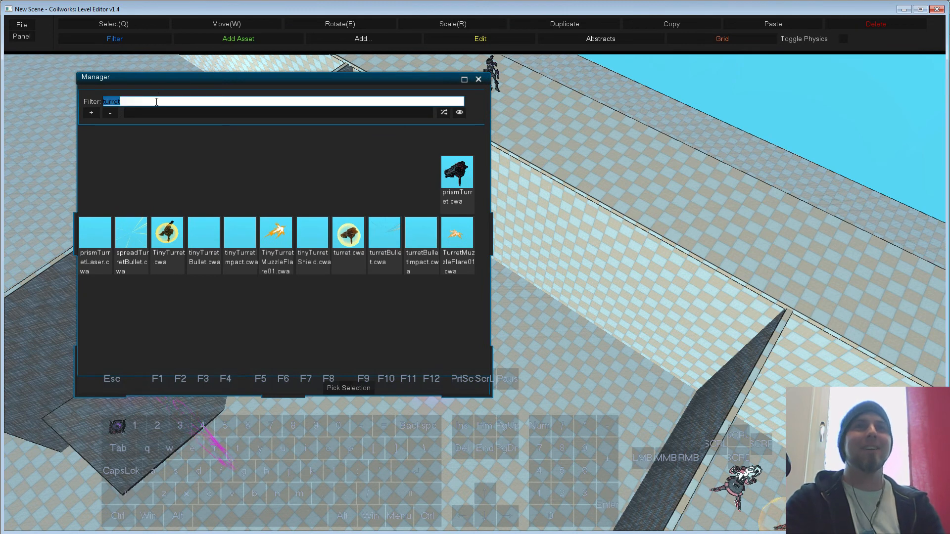
pyautogui.write('lobber')
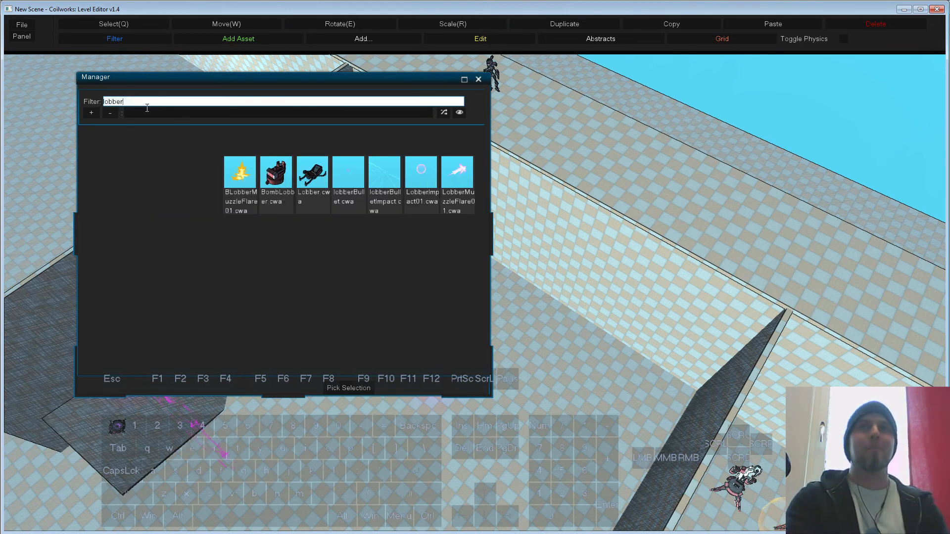
pyautogui.click(300, 164)
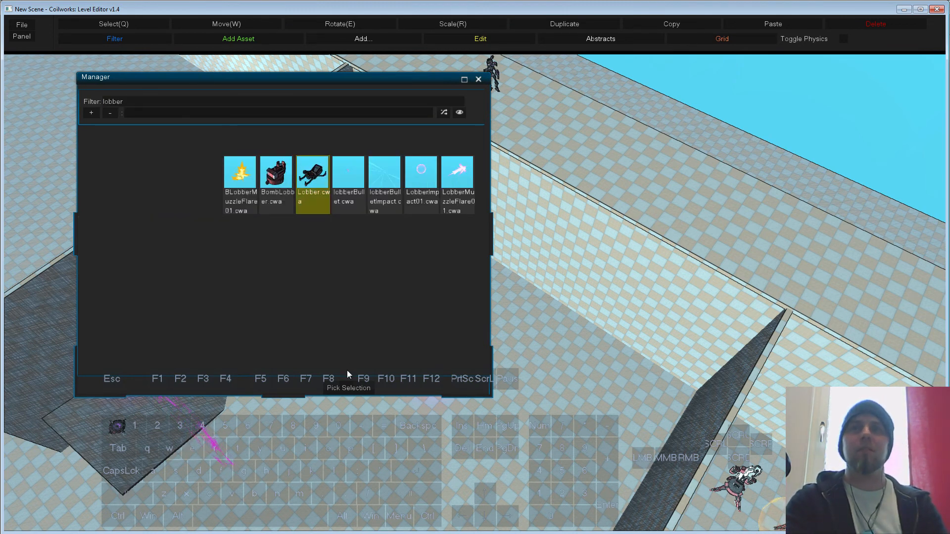
pyautogui.click(340, 388)
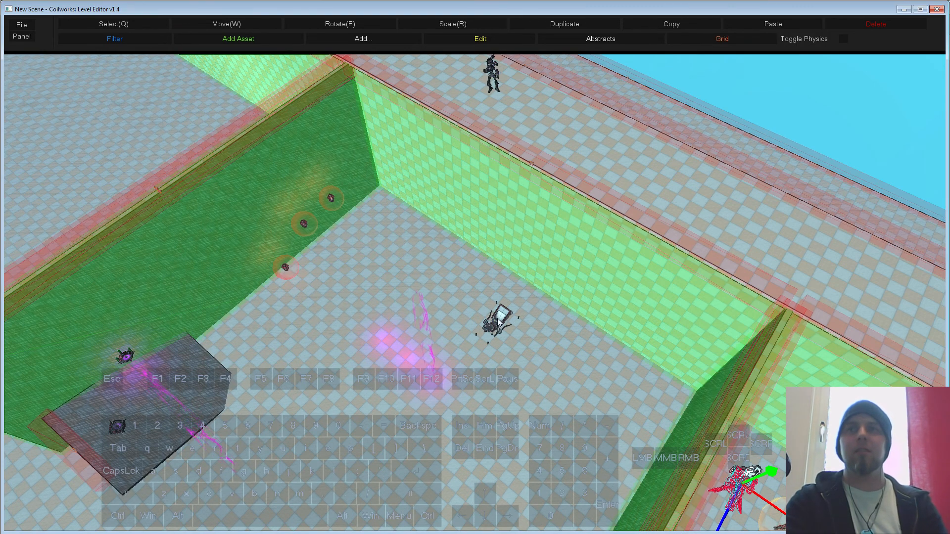
pyautogui.click(498, 322)
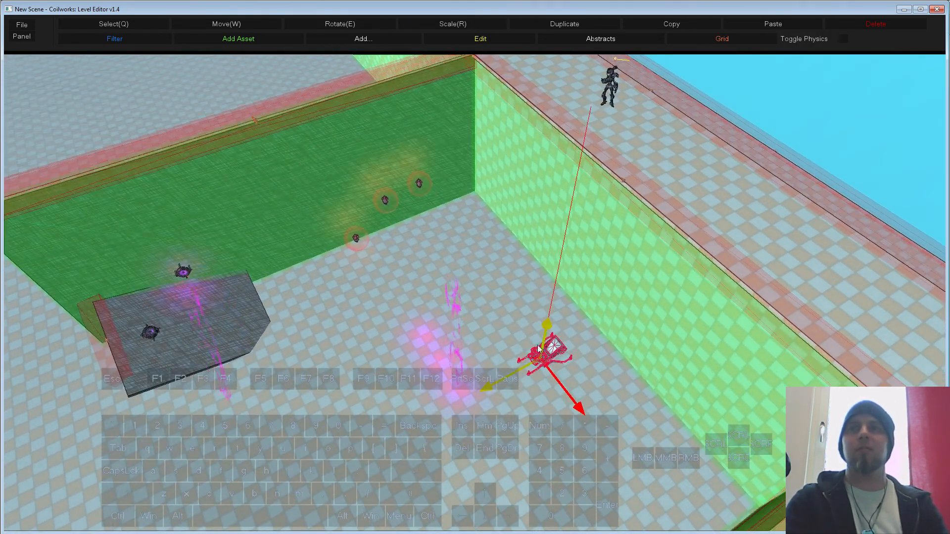
# Step: Examine the lobber and the line rising from it from several angles
pyautogui.click(544, 326)
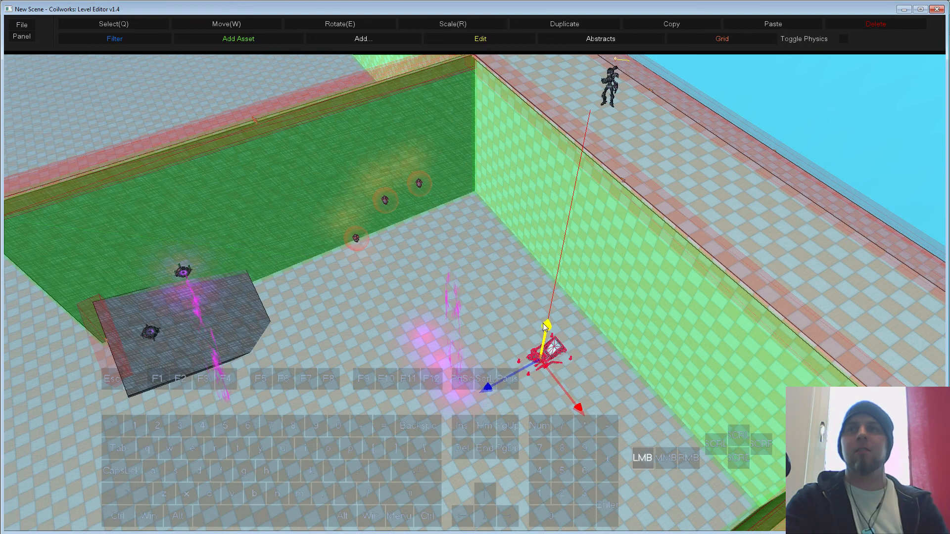
pyautogui.moveTo(612, 295); pyautogui.dragTo(595, 273, button='right')
pyautogui.moveTo(595, 273); pyautogui.dragTo(612, 305, button='middle')
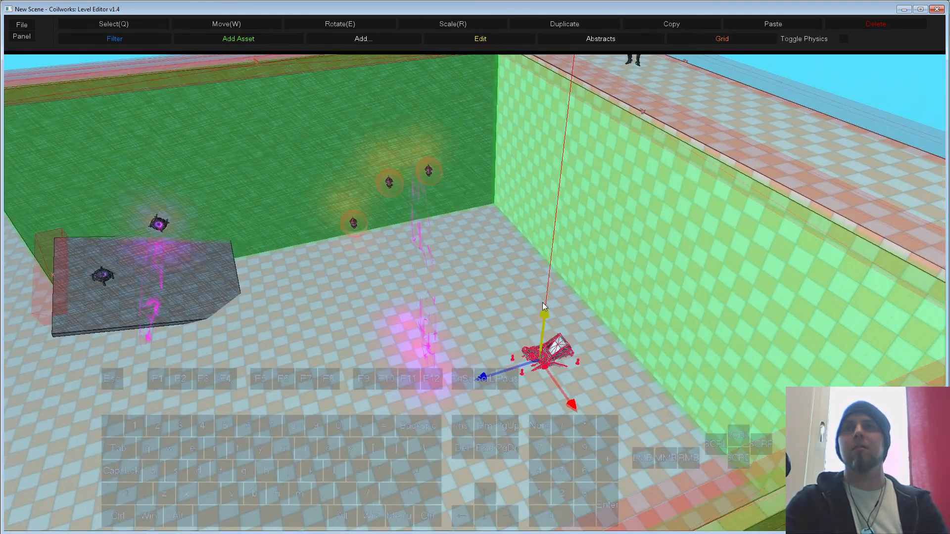
pyautogui.moveTo(607, 302); pyautogui.dragTo(506, 309, button='right')
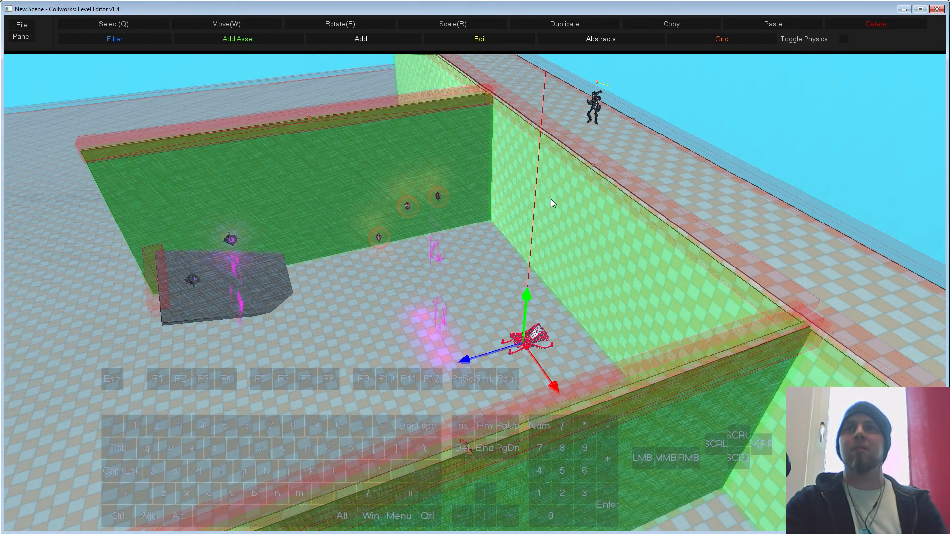
# Step: Playtest the new lobber, return to the editor and rotate it so its firing arc crosses the open floor
pyautogui.press('F5')
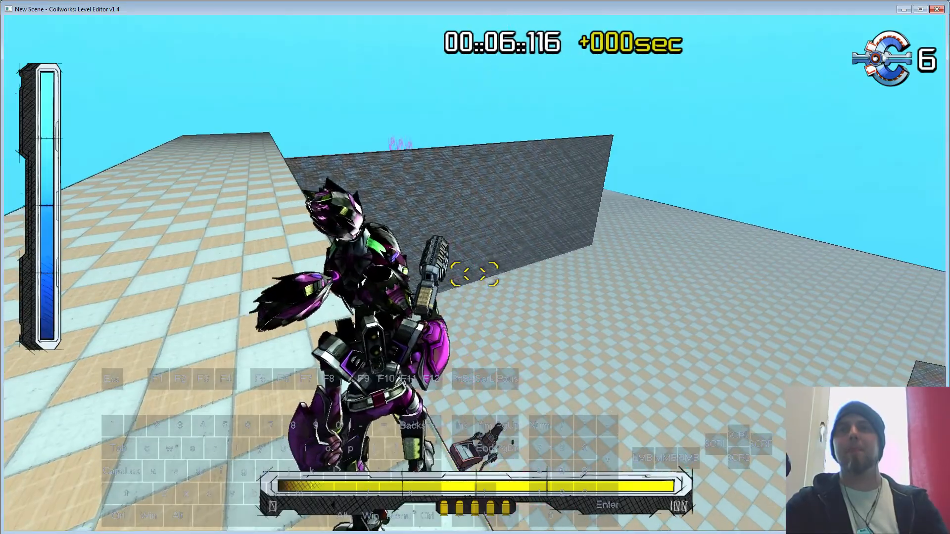
pyautogui.press('Escape')
pyautogui.press('e')
pyautogui.moveTo(504, 309); pyautogui.dragTo(500, 305)
pyautogui.press('s')
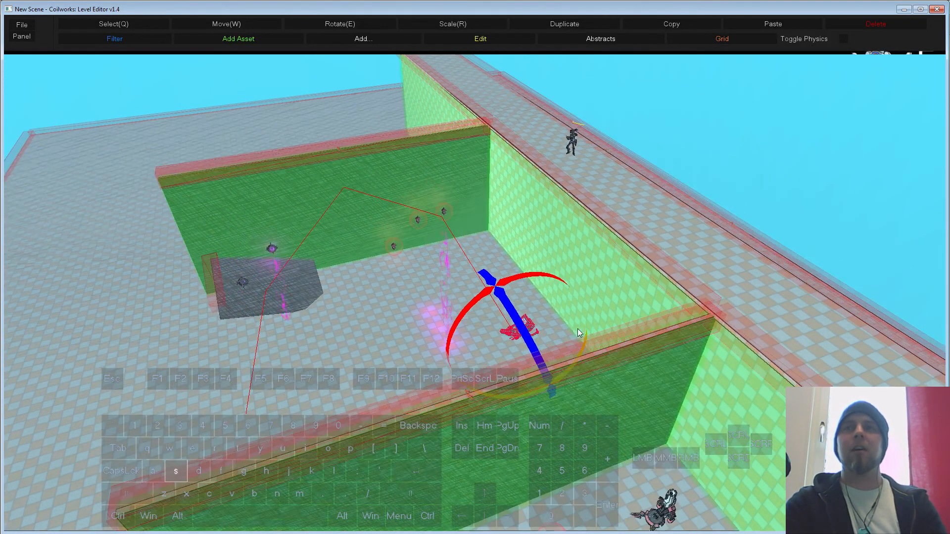
pyautogui.moveTo(577, 328); pyautogui.dragTo(586, 311, button='right')
pyautogui.press('w')
pyautogui.moveTo(547, 270); pyautogui.dragTo(548, 260)
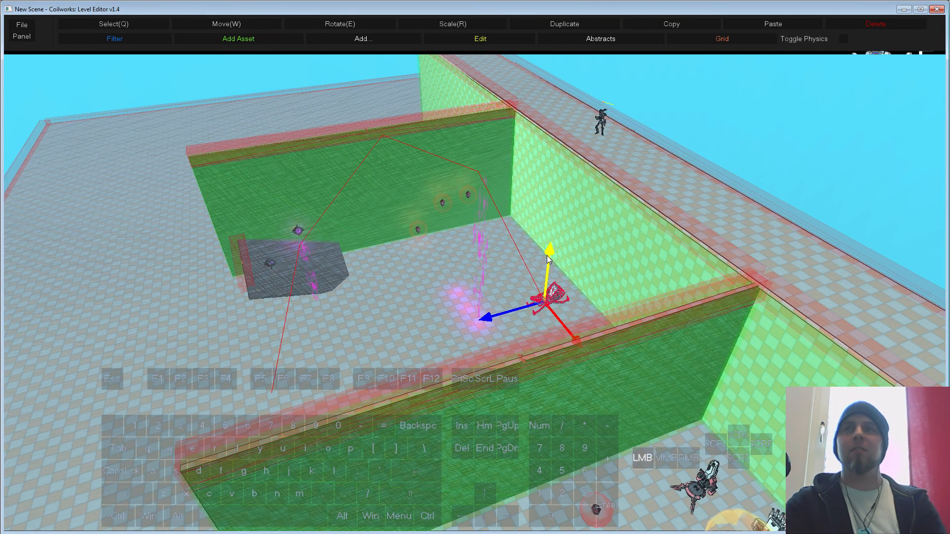
# Step: In the lobber's properties, set Shoot Power to 512.59179688 and Shoot Offset to 0.69966992
pyautogui.rightClick(552, 300)
pyautogui.click(571, 303)
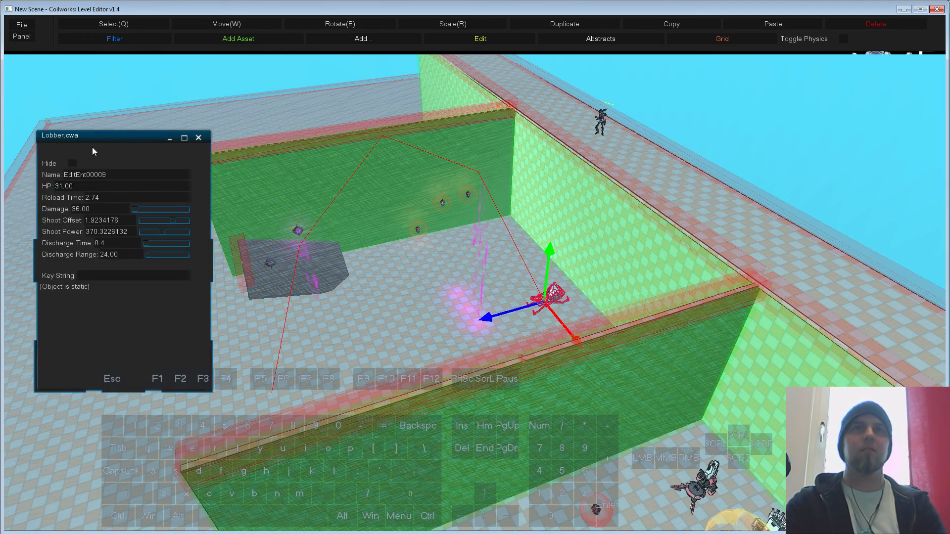
pyautogui.moveTo(92, 147); pyautogui.dragTo(78, 101)
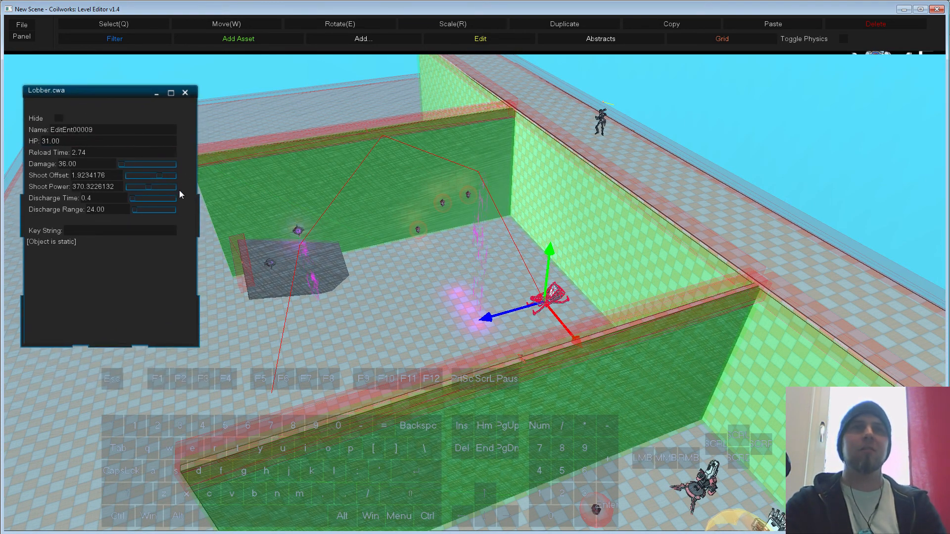
pyautogui.click(84, 164)
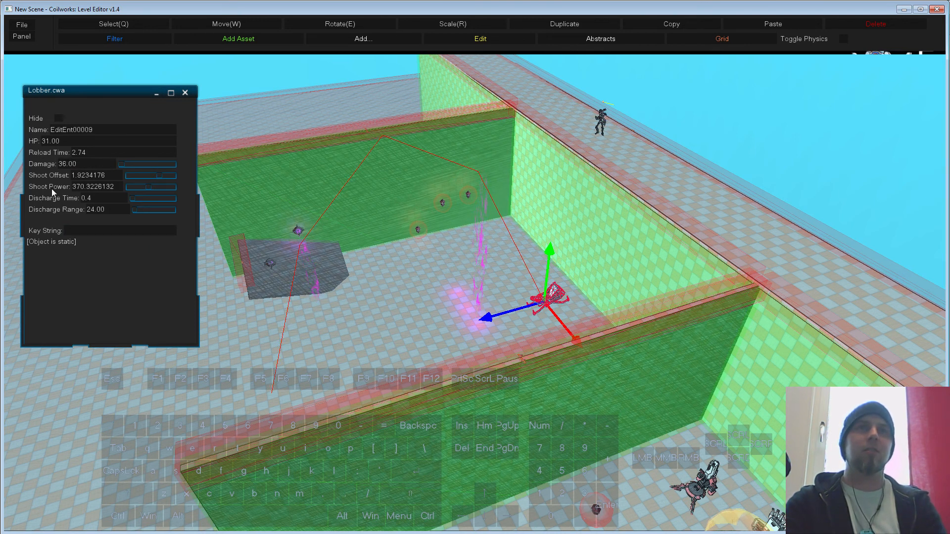
pyautogui.moveTo(148, 188); pyautogui.dragTo(158, 188)
pyautogui.press('s')
pyautogui.moveTo(470, 306); pyautogui.dragTo(317, 218, button='right')
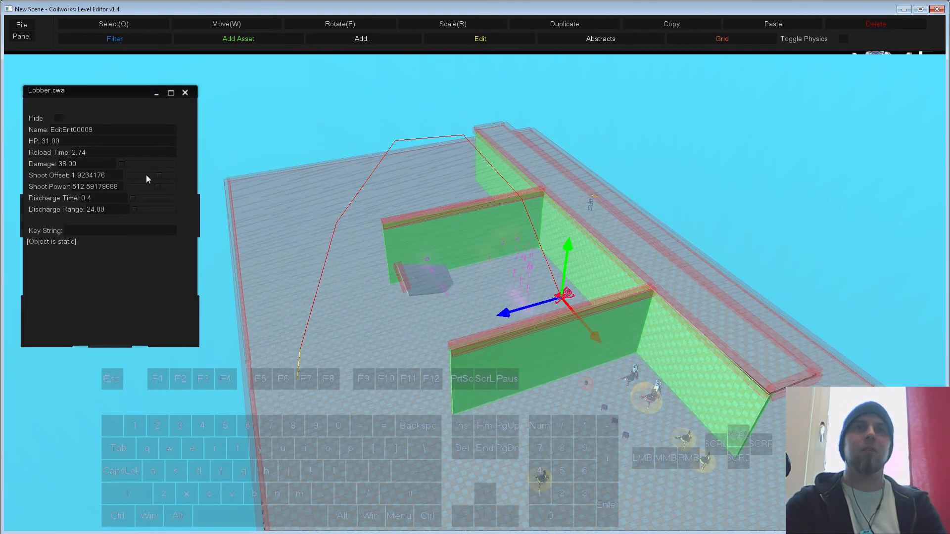
pyautogui.moveTo(159, 176); pyautogui.dragTo(141, 177)
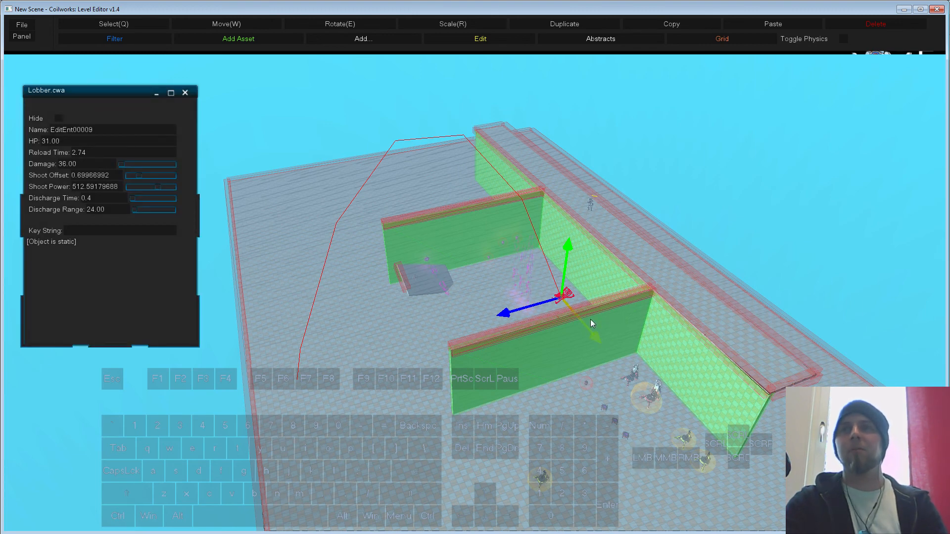
# Step: Duplicate the lobber beside the original, set the copy's Shoot Offset to 2.16219687 and close its properties
pyautogui.keyDown('ctrl'); pyautogui.moveTo(584, 326); pyautogui.dragTo(596, 331); pyautogui.keyUp('ctrl')
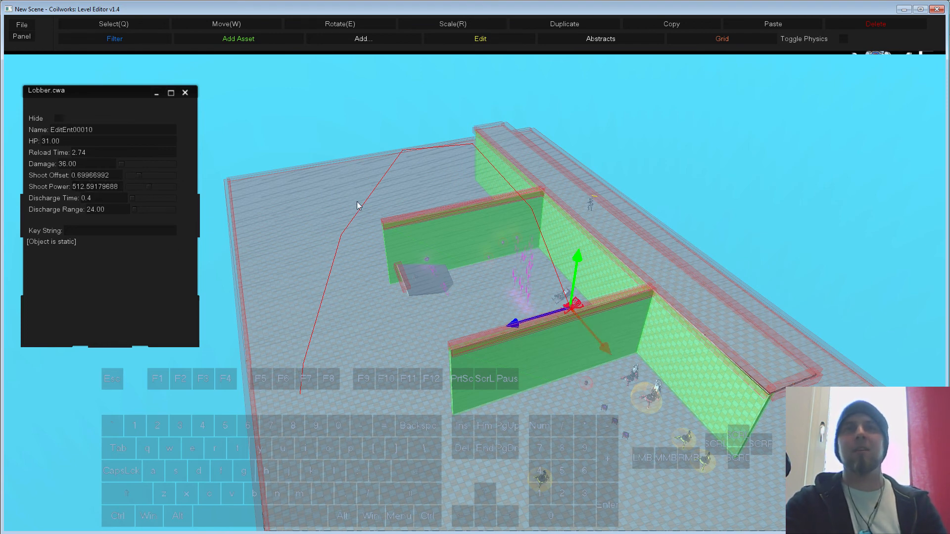
pyautogui.moveTo(139, 175); pyautogui.dragTo(163, 177)
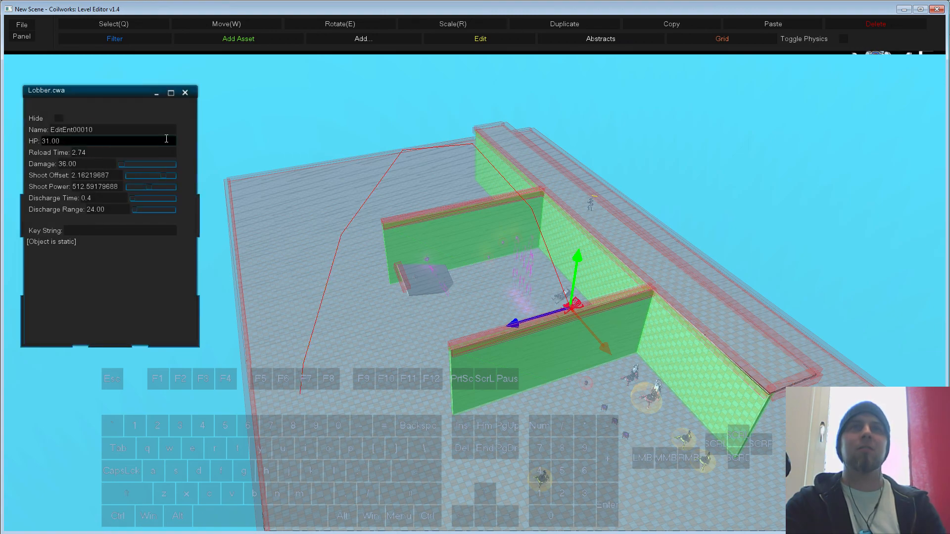
pyautogui.click(185, 93)
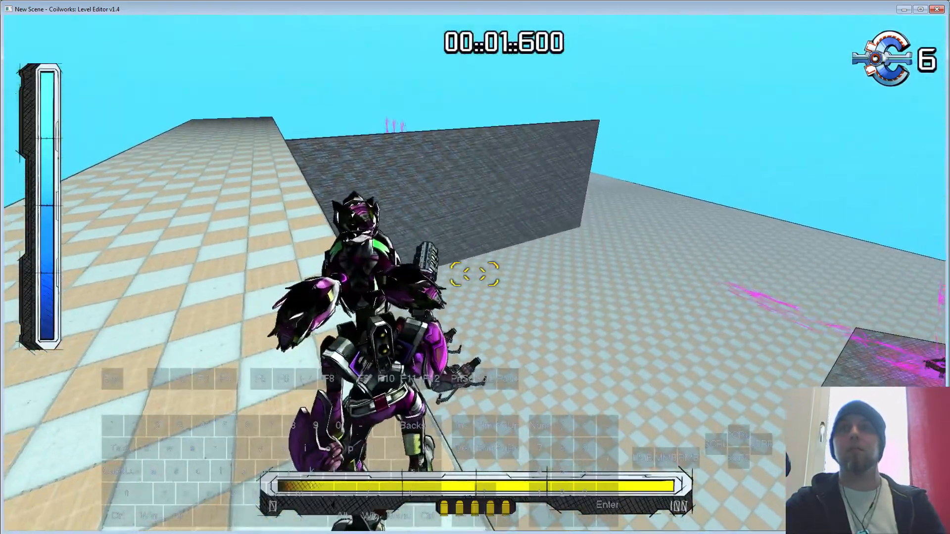
# Step: Playtest the level to watch both lobbers fire with different shoot offsets, and return to the editor
pyautogui.press('w')
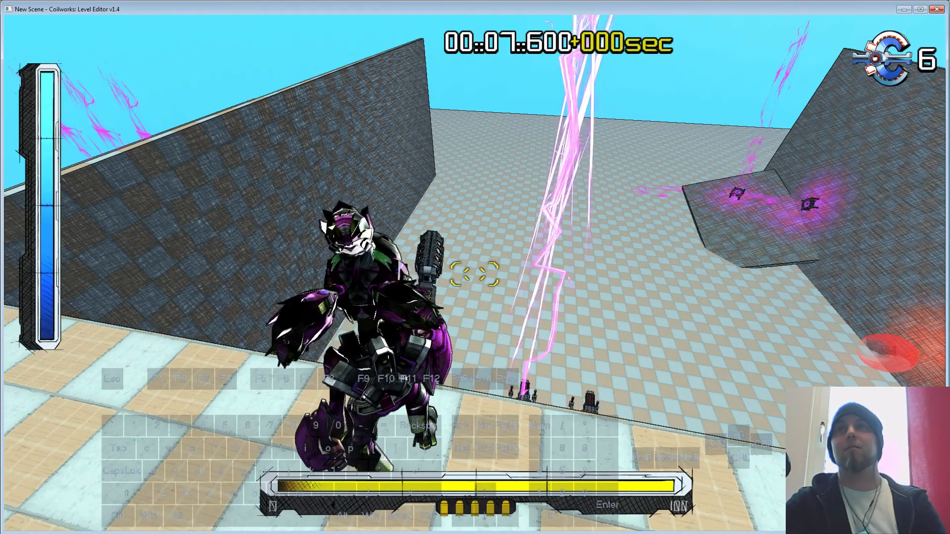
pyautogui.press('Escape')
# Step: Rotate the original lobber slightly about its vertical axis and playtest the level again
pyautogui.click(565, 292)
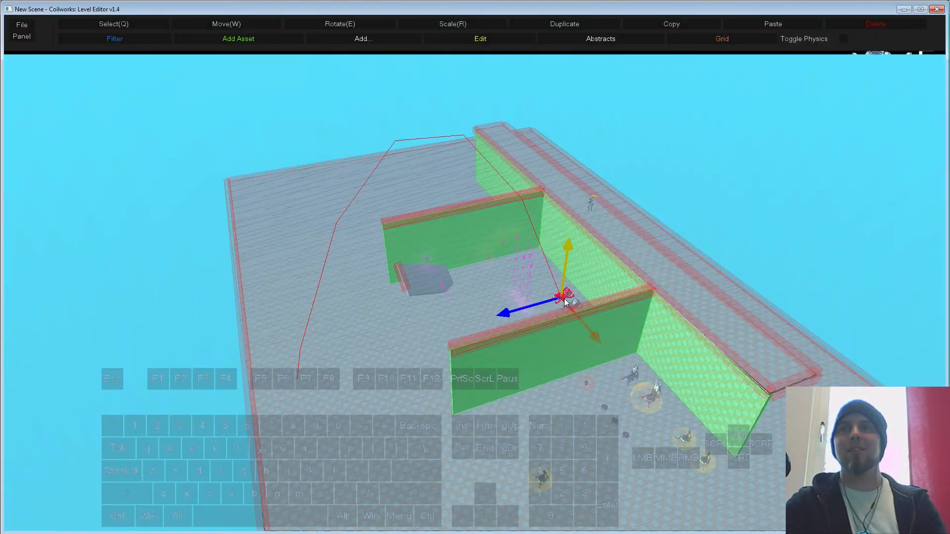
pyautogui.press('e')
pyautogui.click(563, 332)
pyautogui.hotkey('ctrl', 'z')
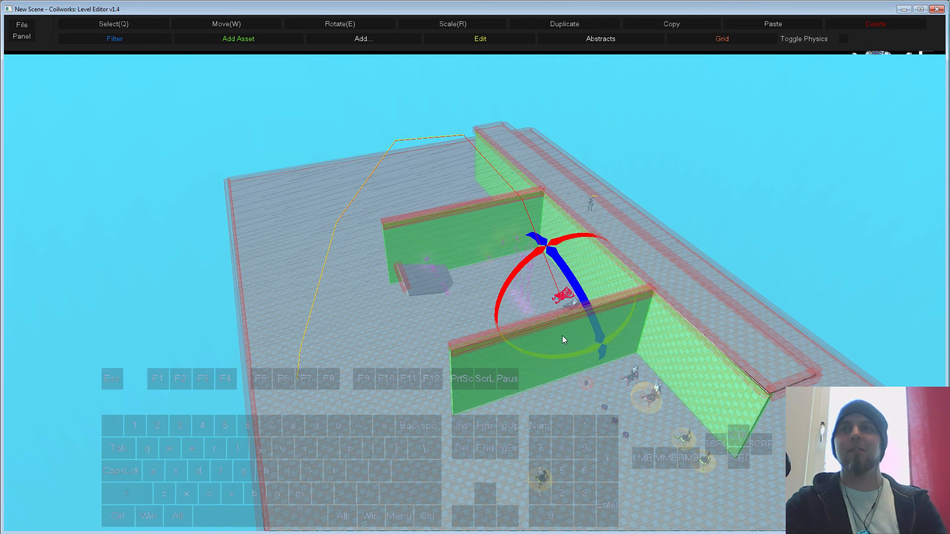
pyautogui.press('shift')
pyautogui.moveTo(543, 346); pyautogui.dragTo(558, 341)
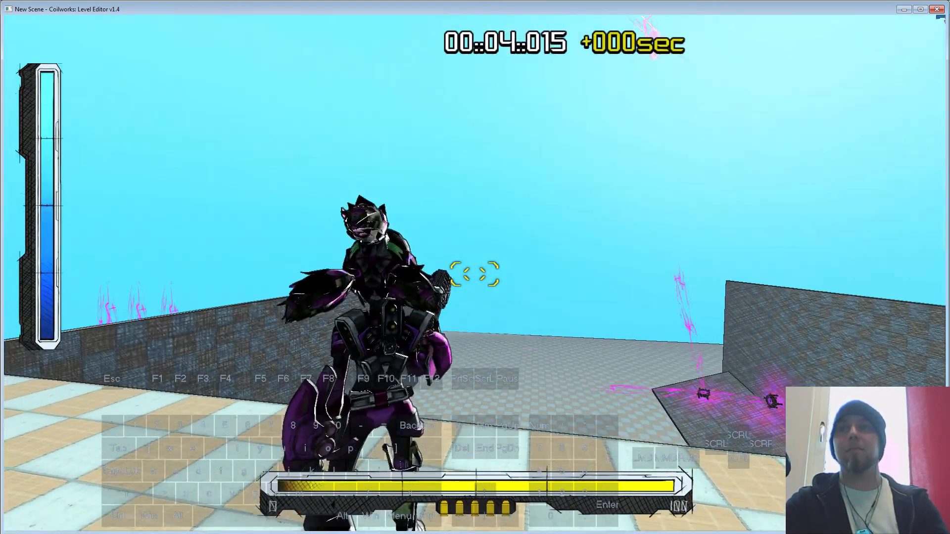
pyautogui.press('Escape')
pyautogui.press('w')
pyautogui.moveTo(441, 384); pyautogui.dragTo(455, 327, button='right')
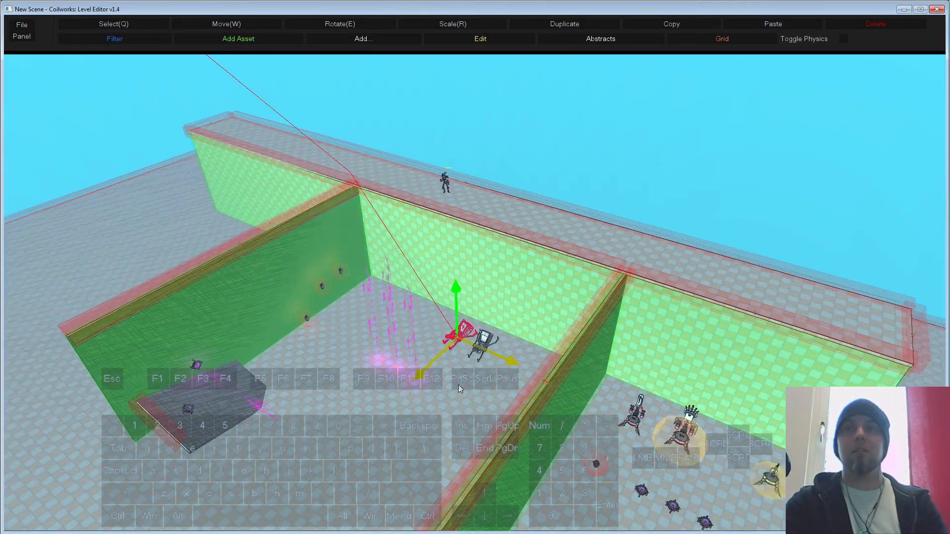
pyautogui.click(597, 179)
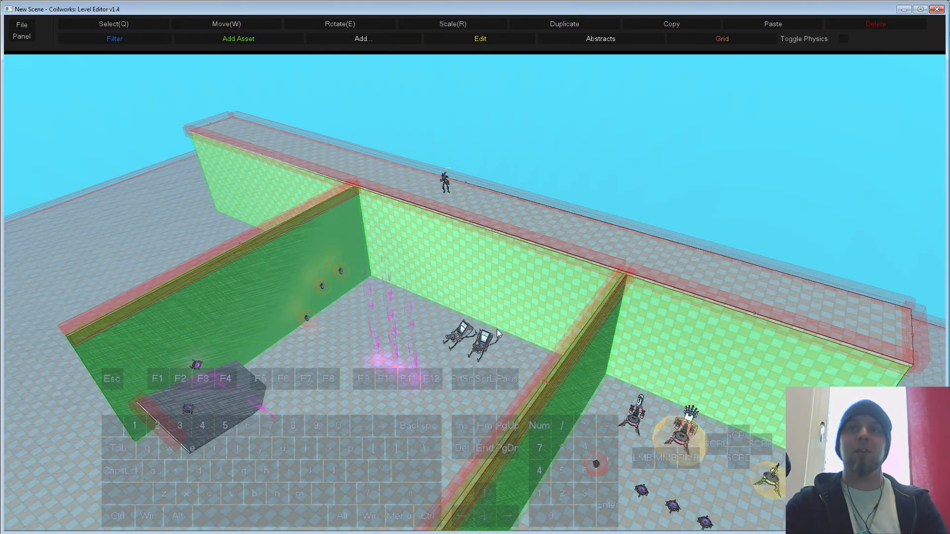
pyautogui.click(457, 339)
pyautogui.click(630, 186)
# Step: Search the assets for "droneh" and add droneHive.cwa to the floor between the lobbers and the dark wall with the mines
pyautogui.moveTo(532, 249); pyautogui.dragTo(505, 256, button='right')
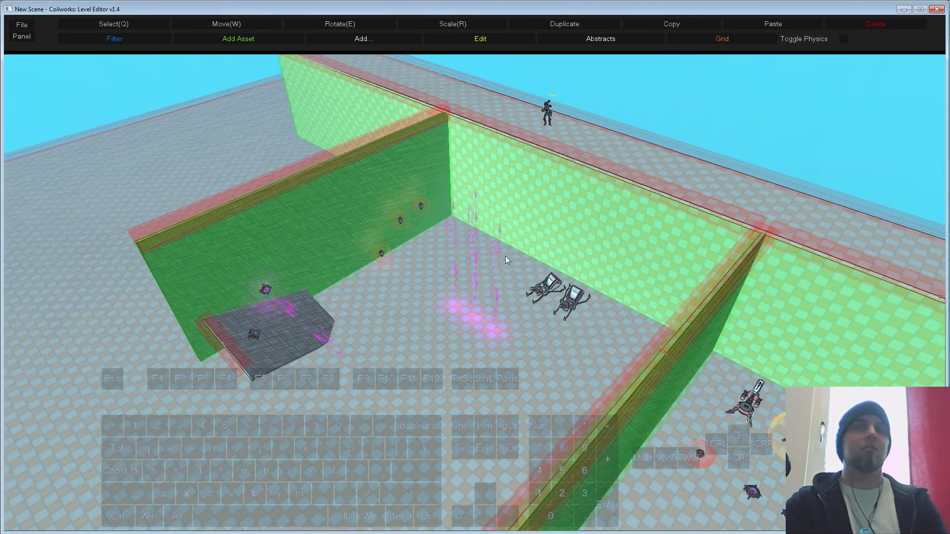
pyautogui.click(258, 41)
pyautogui.write('droneh')
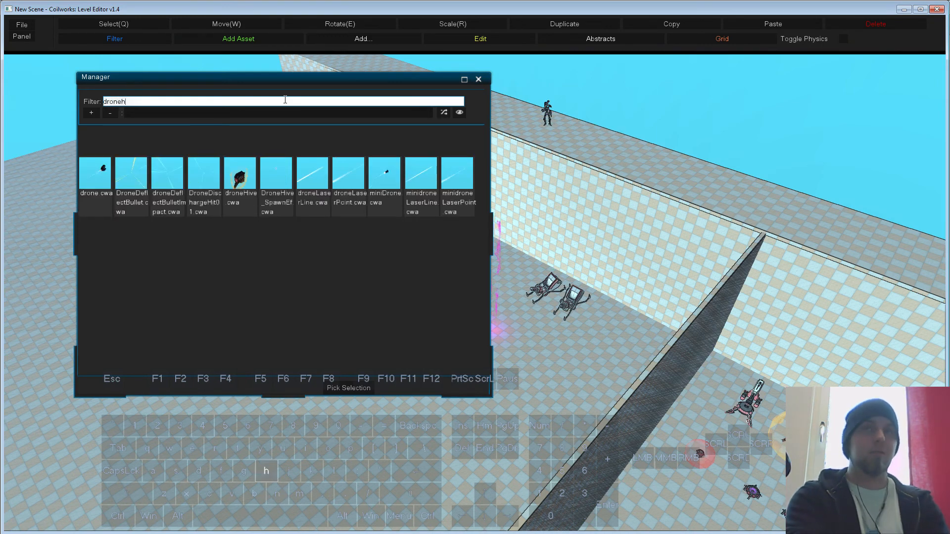
pyautogui.click(435, 206)
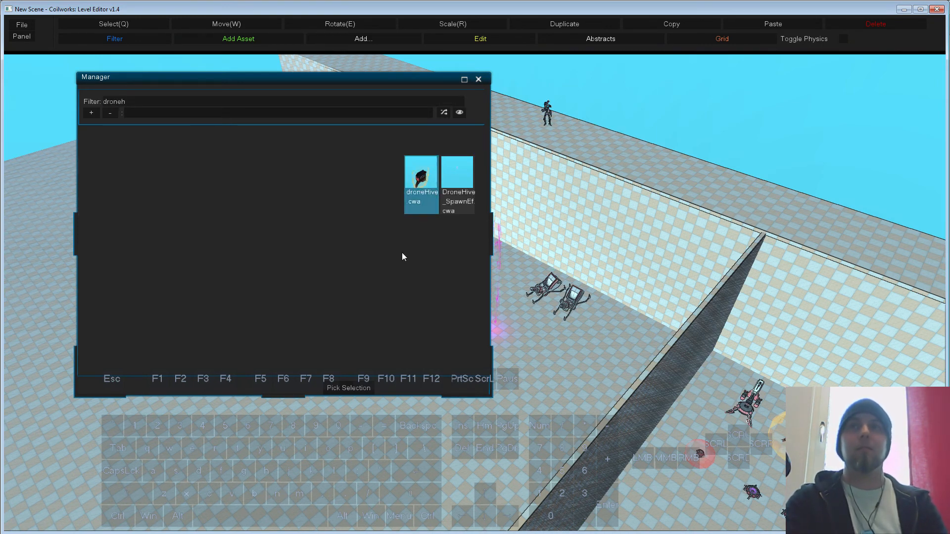
pyautogui.click(354, 389)
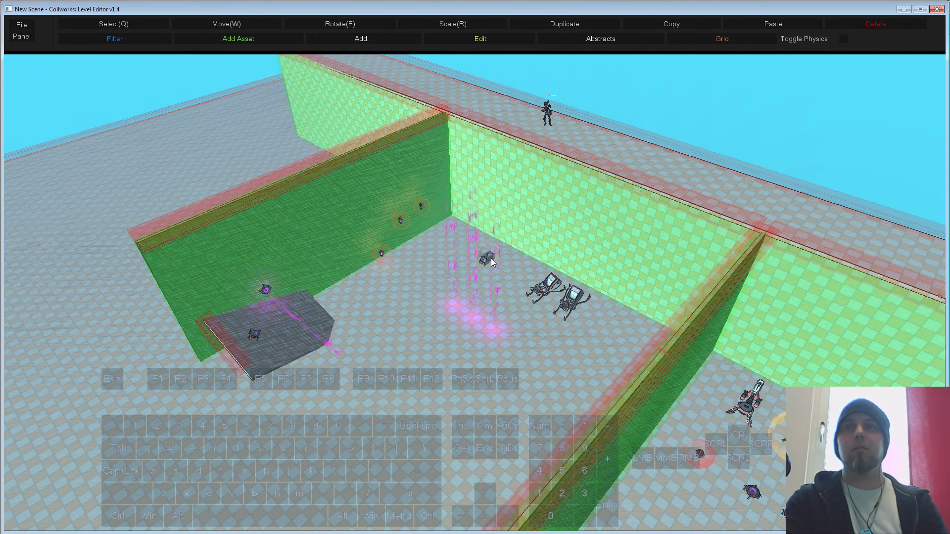
pyautogui.click(487, 236)
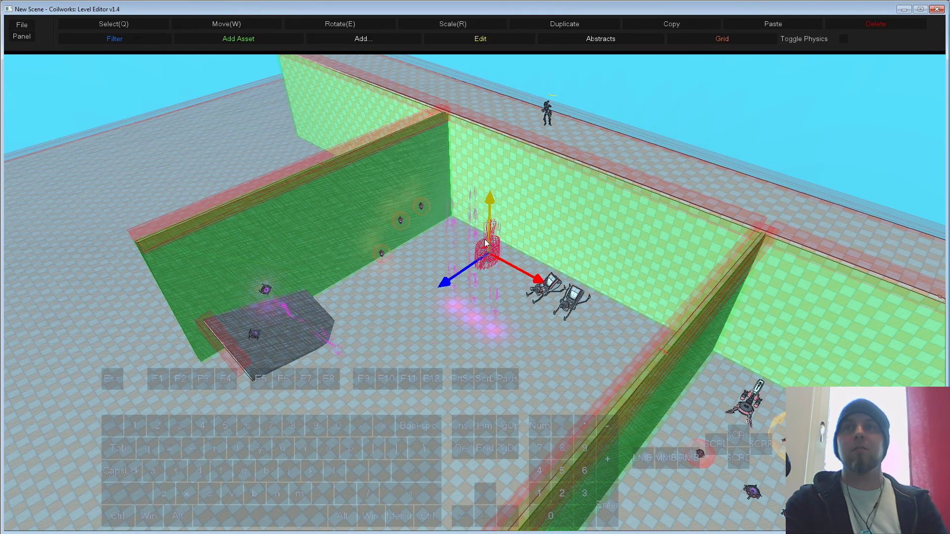
# Step: Zoom in on the drone hive and review its view radius, field of view, maximum spawns and cooldown properties
pyautogui.press('f')
pyautogui.press('s')
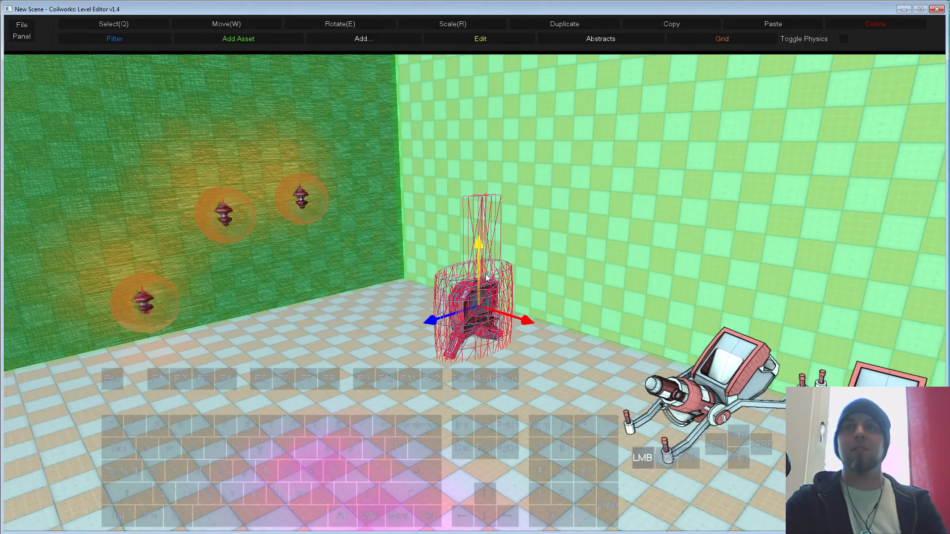
pyautogui.rightClick(554, 289)
pyautogui.click(559, 298)
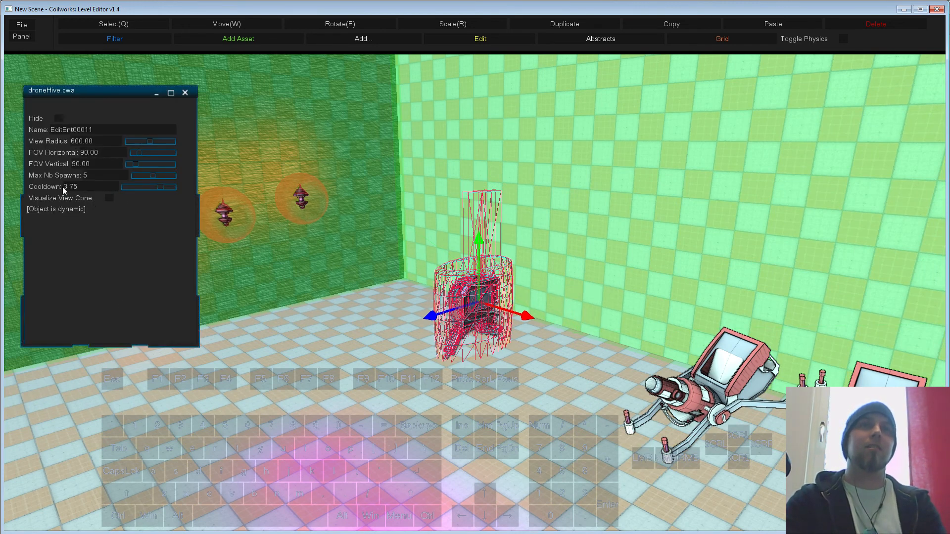
pyautogui.click(185, 93)
# Step: Playtest the level and run around the drone hive to observe how its drones spawn and attack
pyautogui.scroll(-10, 301, 276)
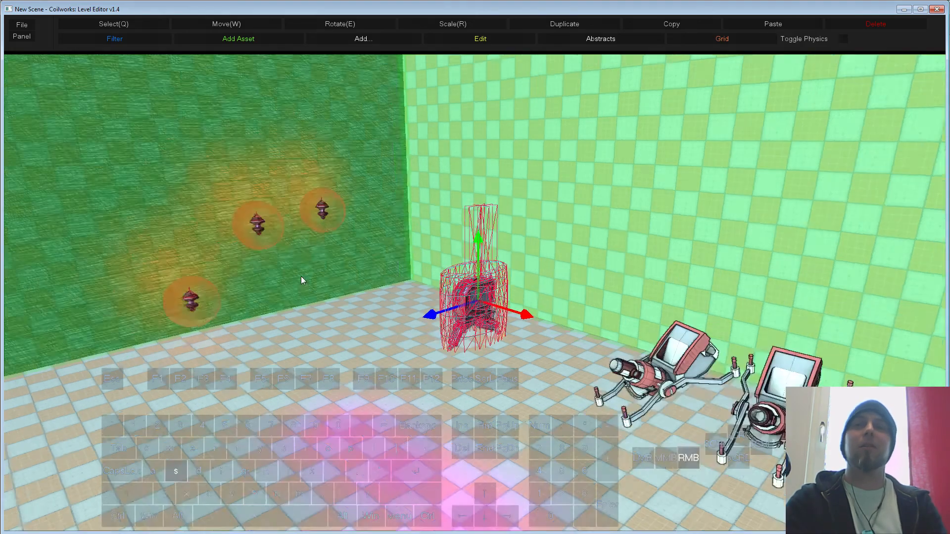
pyautogui.click(565, 109)
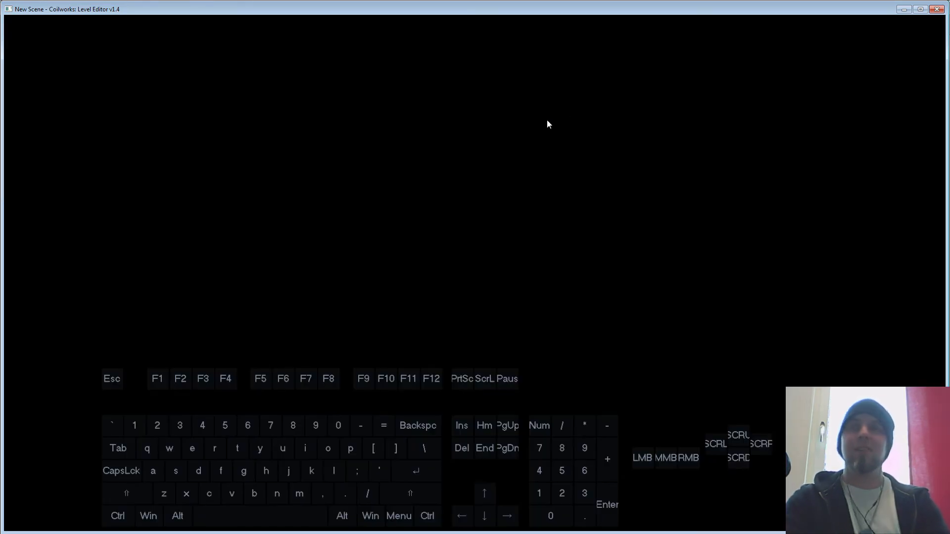
pyautogui.press('w')
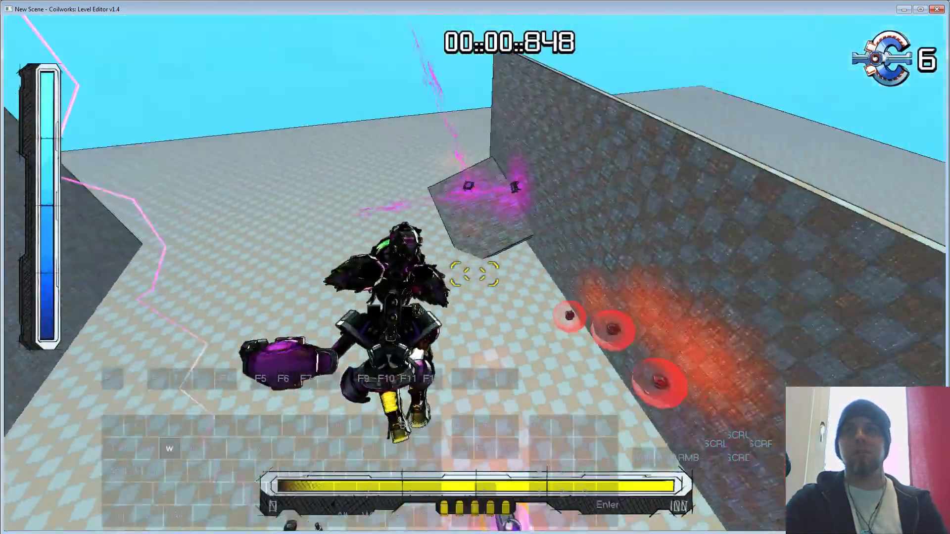
pyautogui.press('a')
pyautogui.press('s')
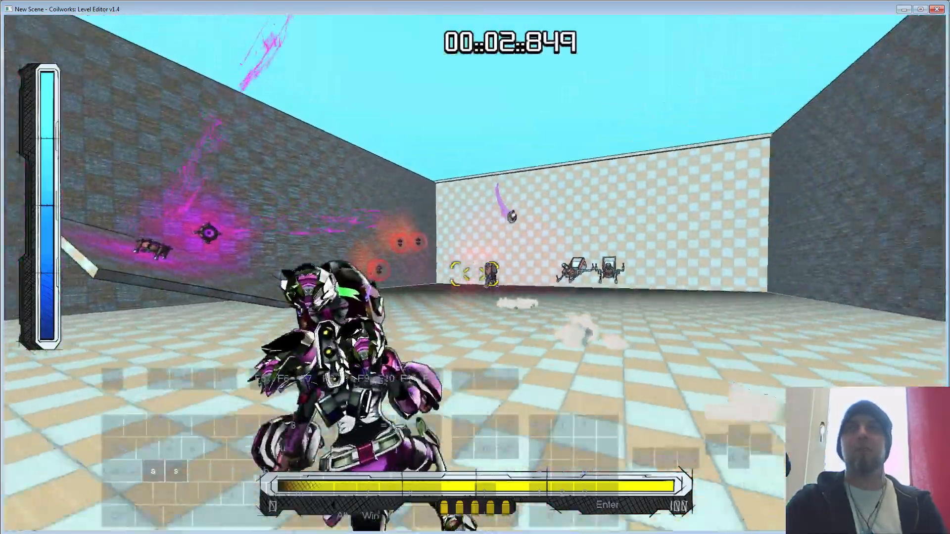
pyautogui.press('d')
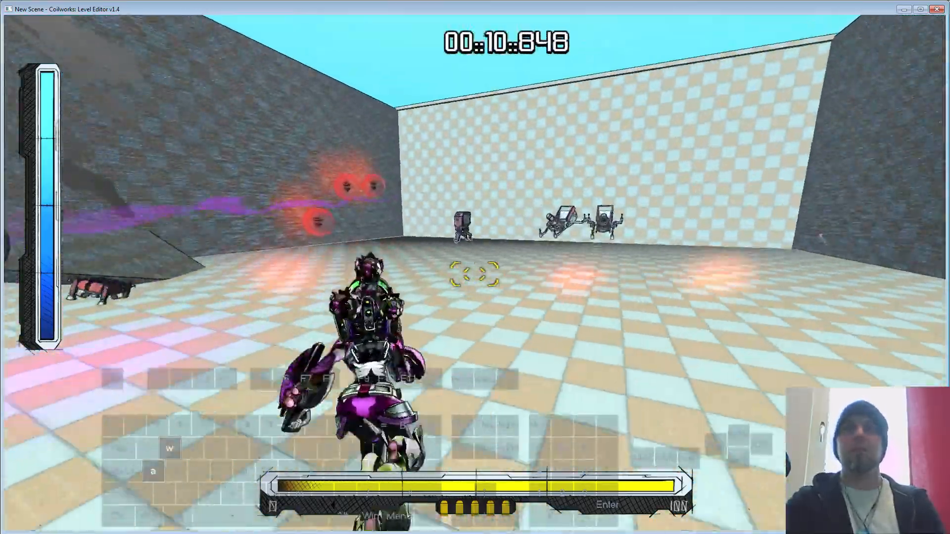
pyautogui.press('a')
pyautogui.press('s')
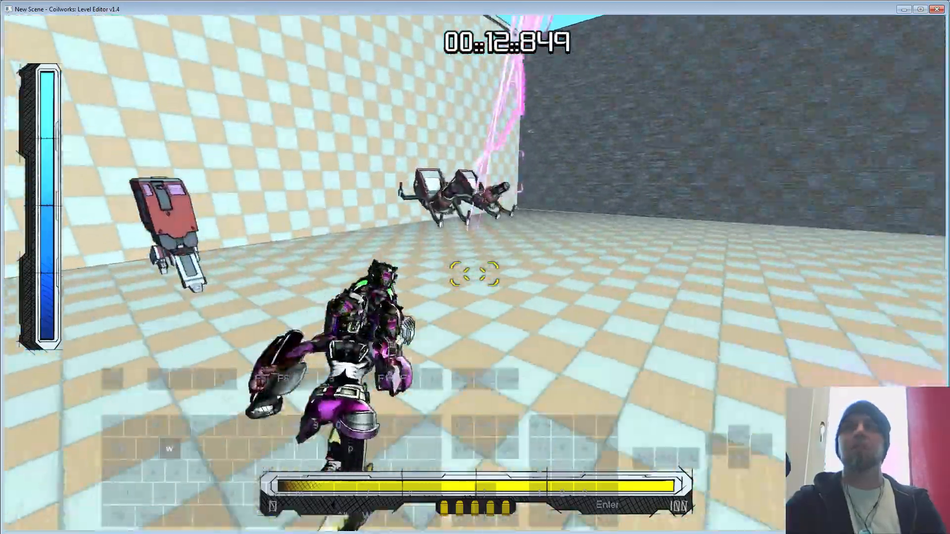
pyautogui.press('w')
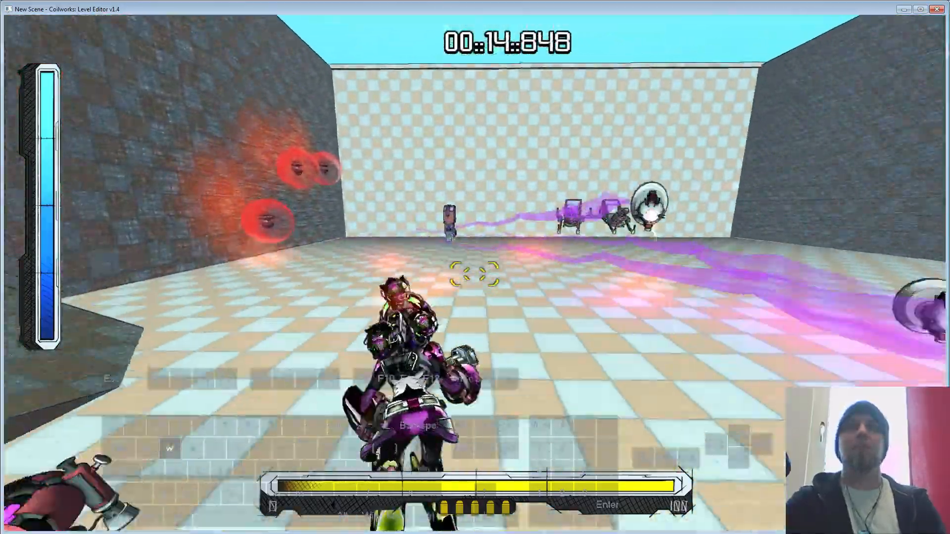
pyautogui.press('d')
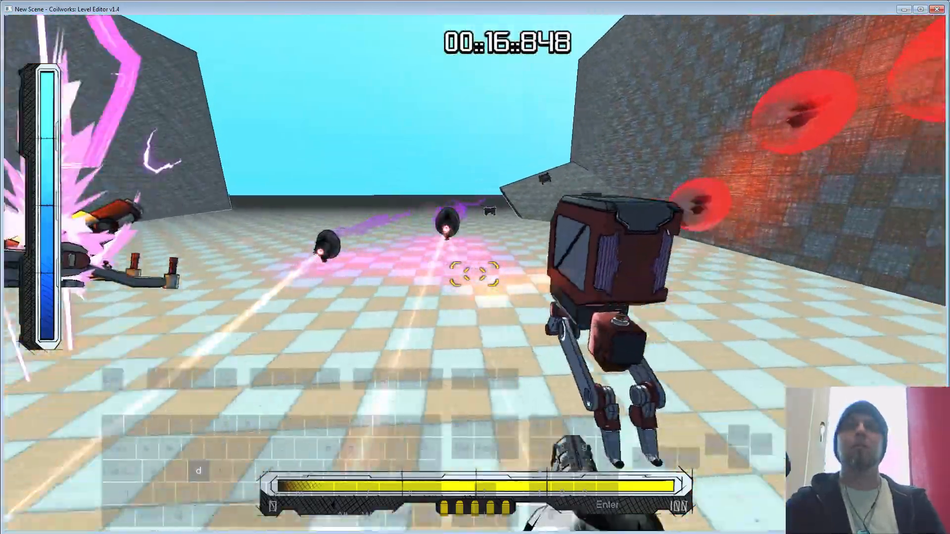
# Step: Back away from the drone hive and shoot at the drones near the ramp during the playtest
pyautogui.press('s')
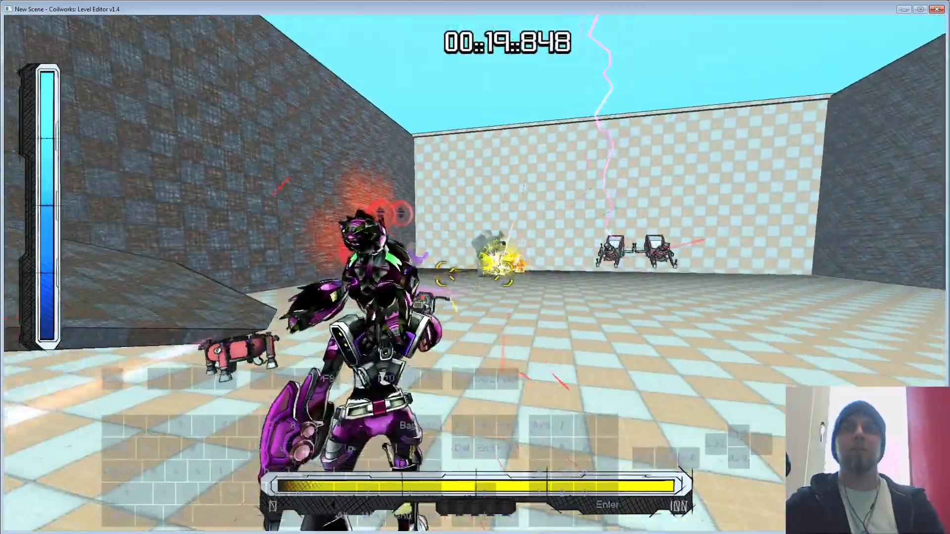
pyautogui.press('s')
pyautogui.press('a')
pyautogui.click(475, 274)
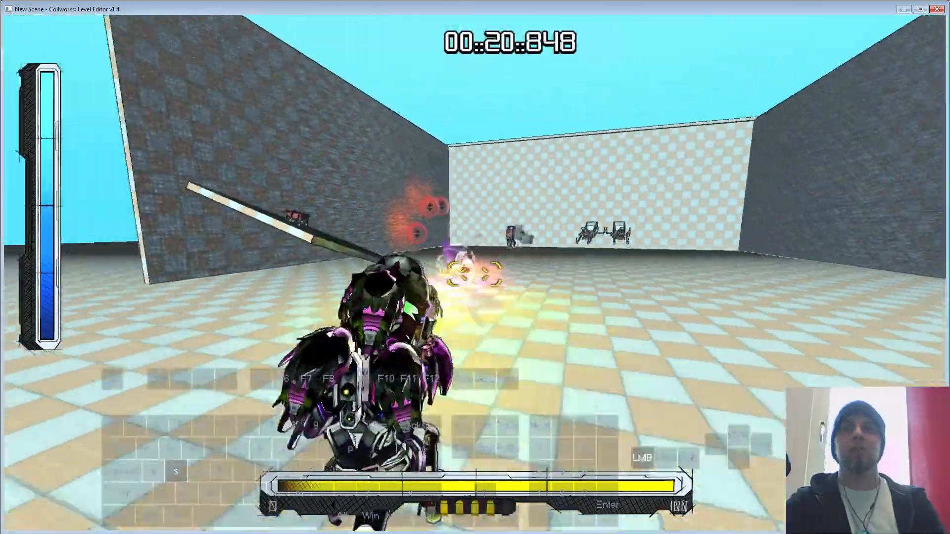
pyautogui.click(474, 274)
pyautogui.press('d')
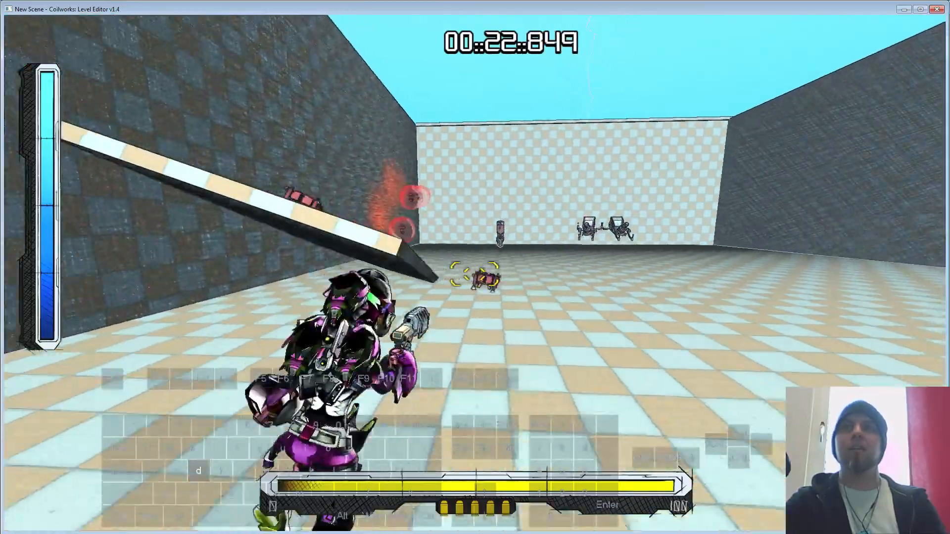
pyautogui.click(475, 274)
pyautogui.press('a')
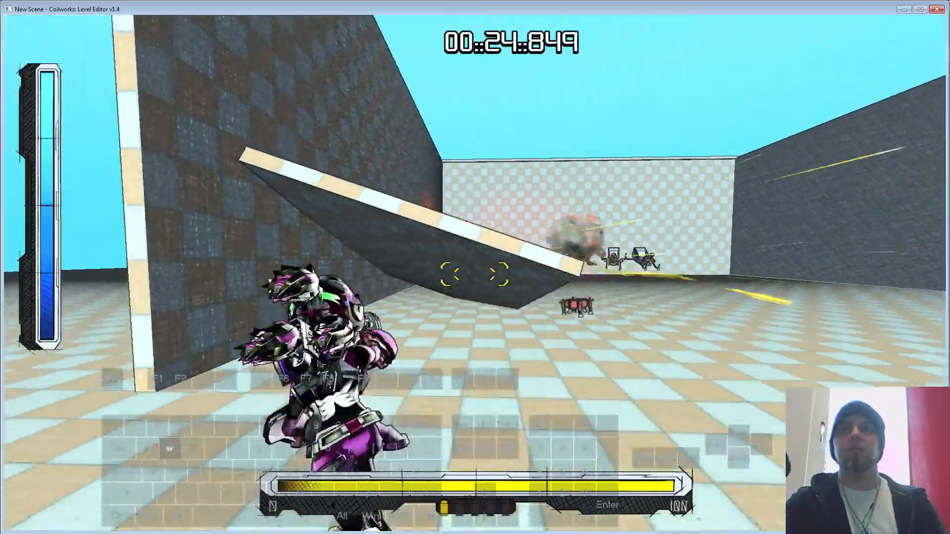
# Step: Run around the end of the dark wall, shoot the pursuing drone and end the playtest
pyautogui.press('s')
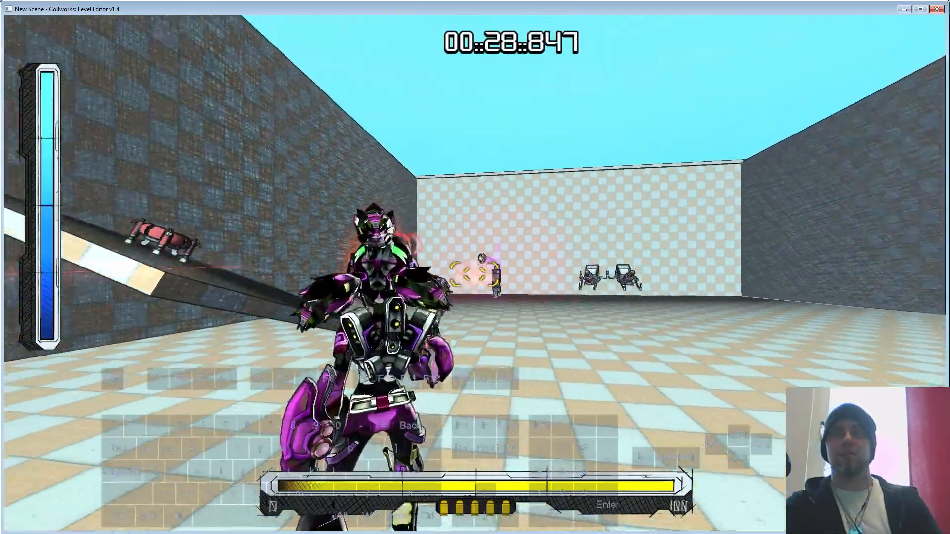
pyautogui.press('s')
pyautogui.press('a')
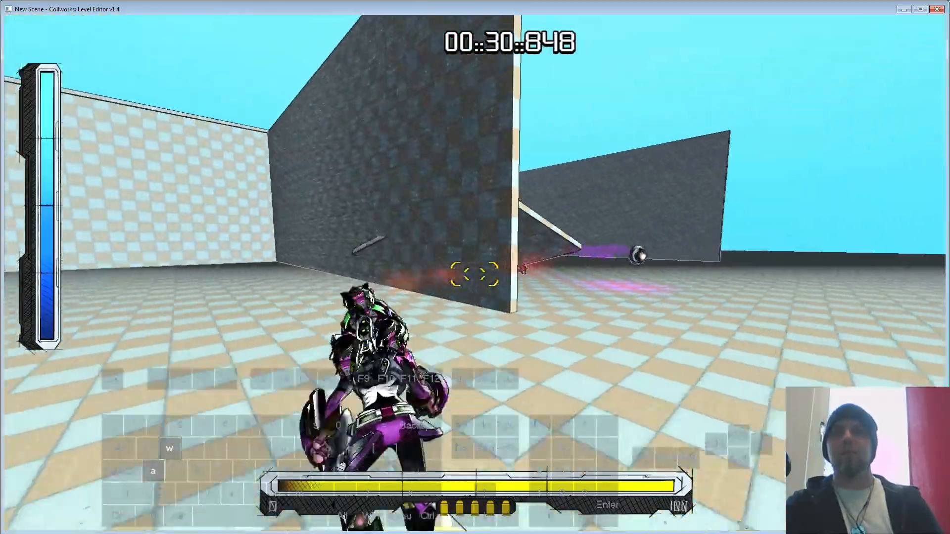
pyautogui.press('w')
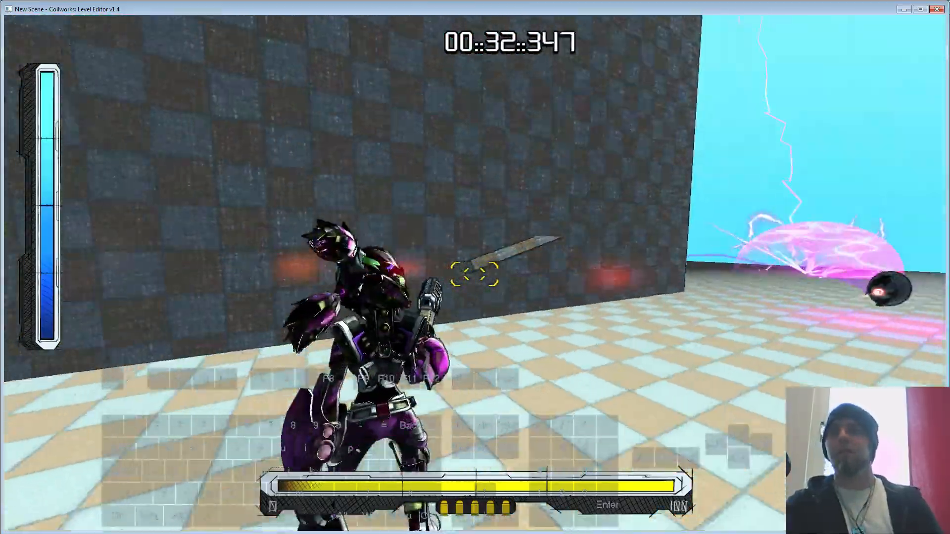
pyautogui.click(475, 274)
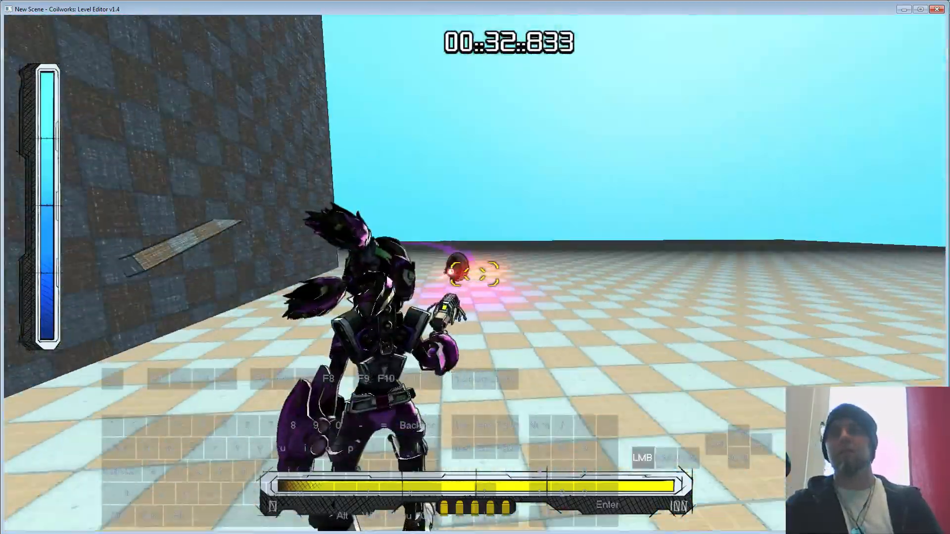
pyautogui.click(474, 274)
pyautogui.press('Escape')
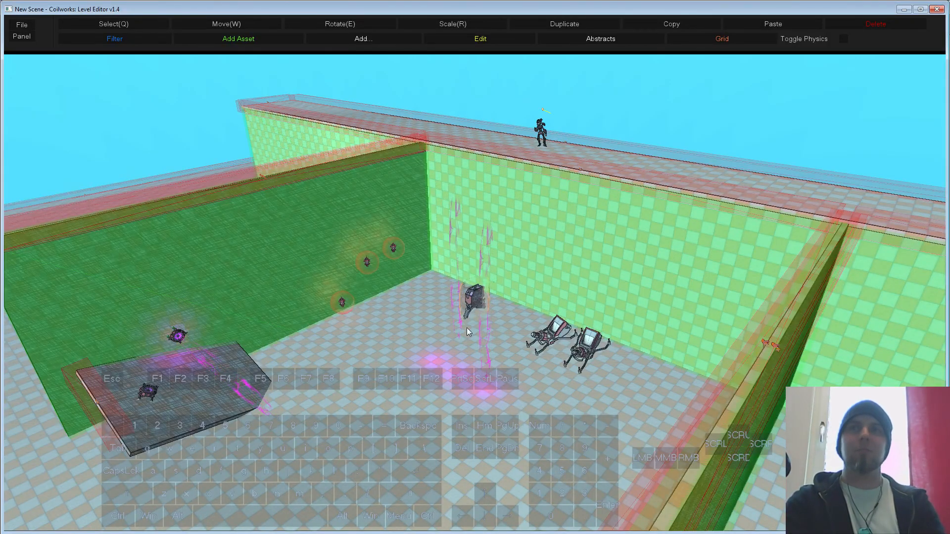
# Step: Move the drone hive out of the lobber area to the far side of the dividing wall, beside the turrets
pyautogui.click(470, 301)
pyautogui.scroll(-3, 511, 355)
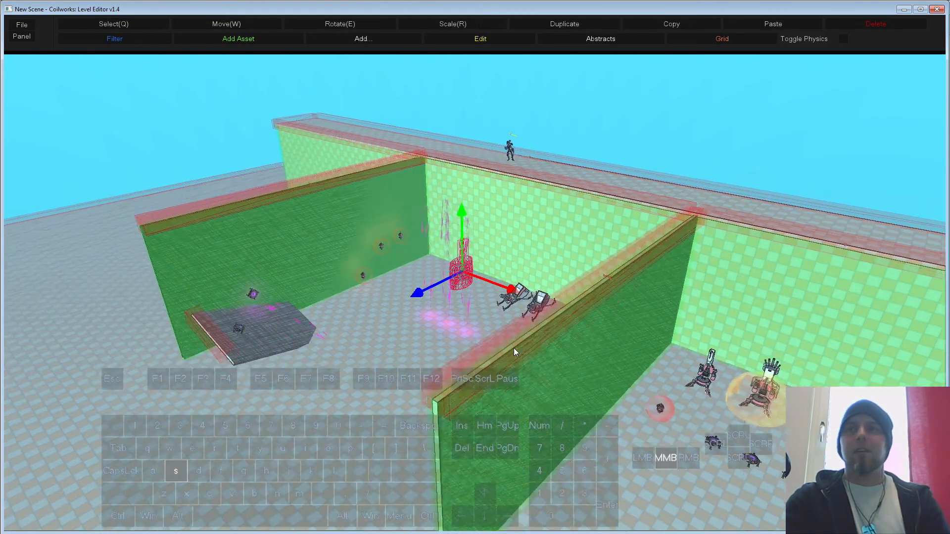
pyautogui.moveTo(463, 287); pyautogui.dragTo(618, 360)
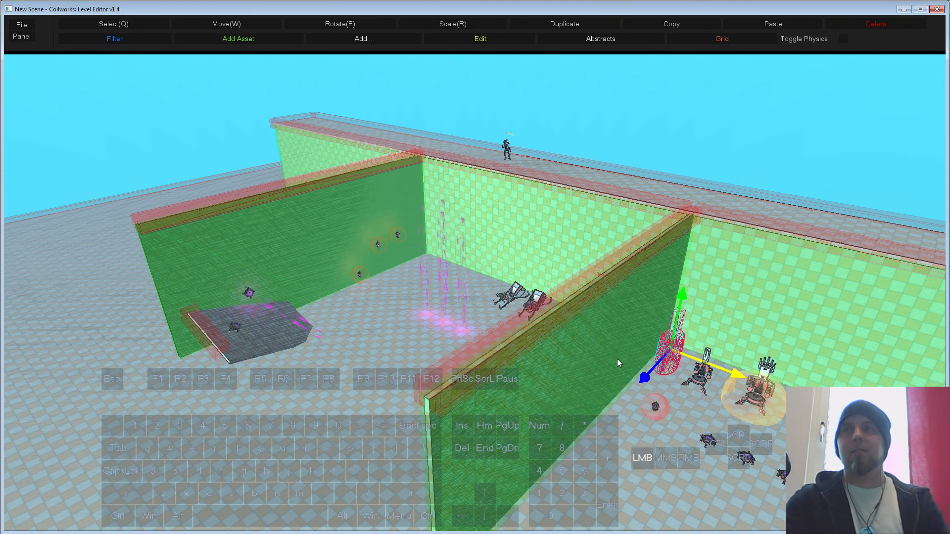
pyautogui.click(560, 134)
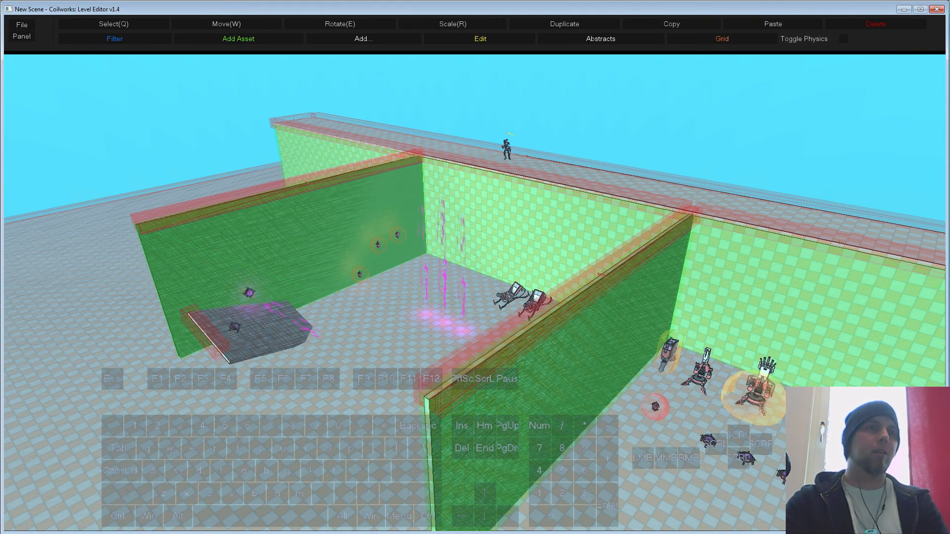
# Step: Search the assets for "push" and add PushField.cwa and PushFieldLong.cwa to the open floor beside the ramp
pyautogui.press('w')
pyautogui.press('a')
pyautogui.moveTo(342, 327)
pyautogui.mouseDown(button='right')
pyautogui.moveTo(348, 335)
pyautogui.moveTo(341, 331)
pyautogui.mouseUp(button='right')
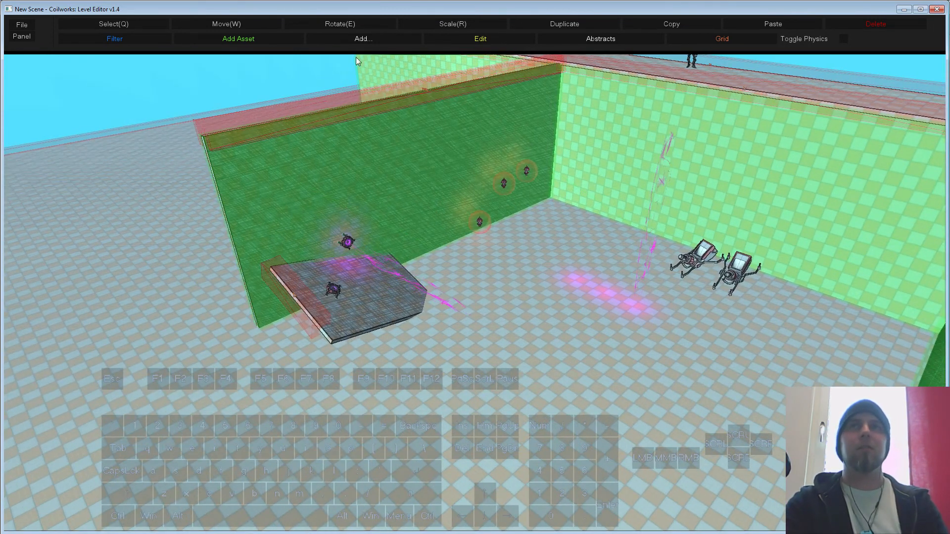
pyautogui.click(238, 40)
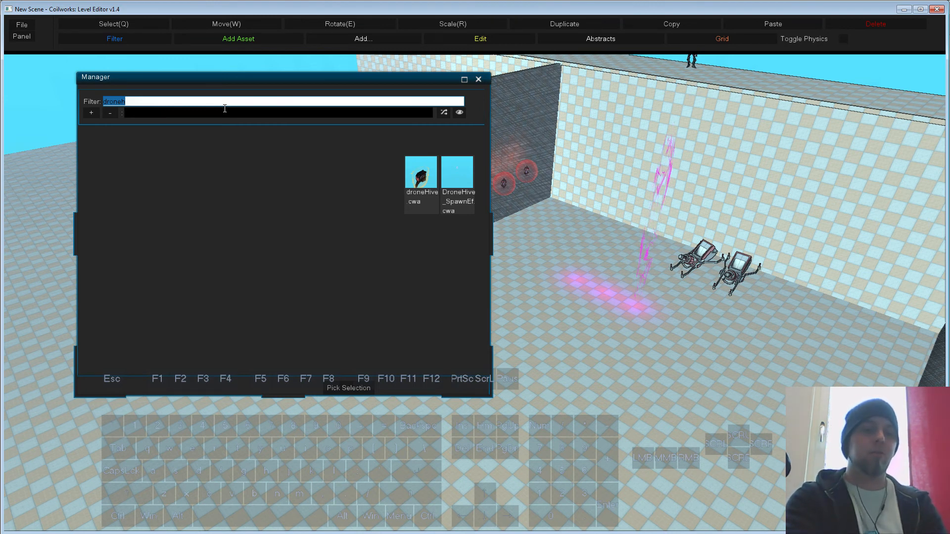
pyautogui.write('push')
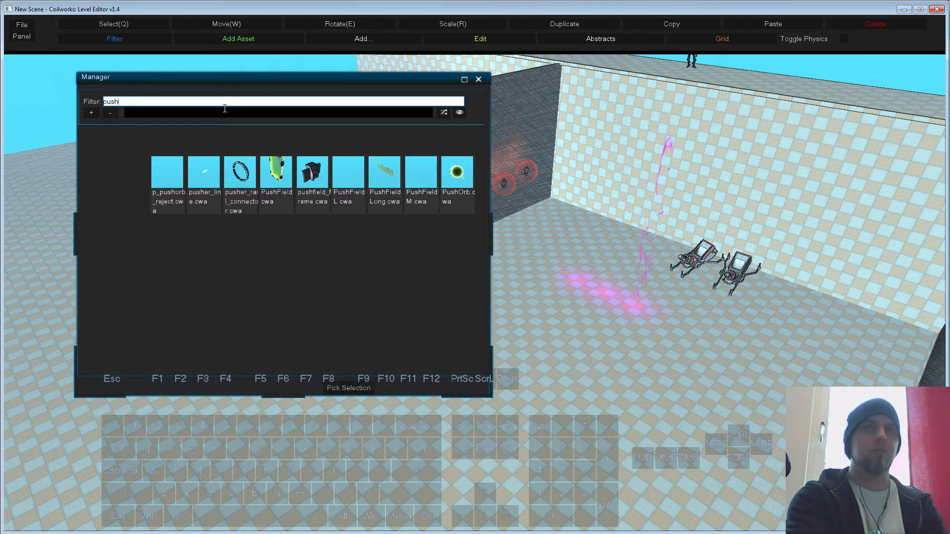
pyautogui.click(275, 181)
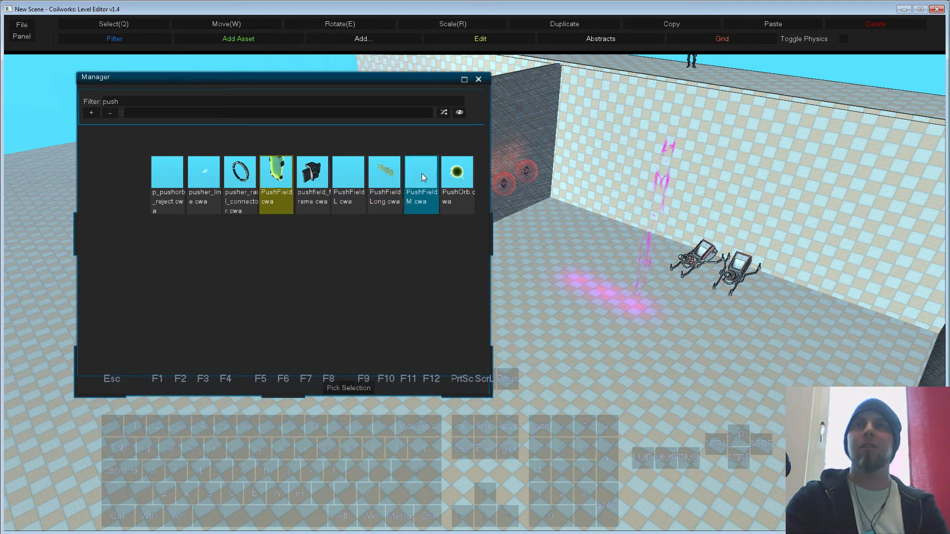
pyautogui.click(382, 176)
pyautogui.click(348, 388)
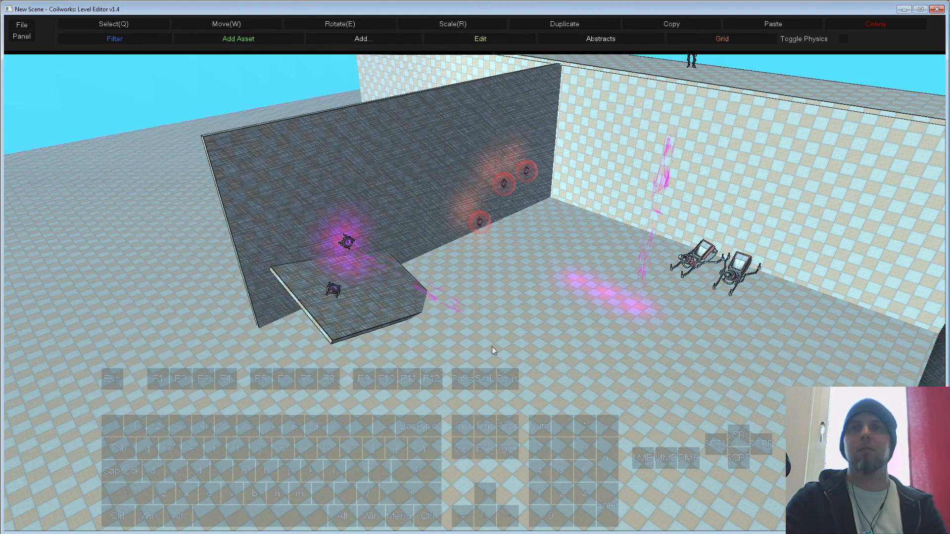
pyautogui.click(558, 336)
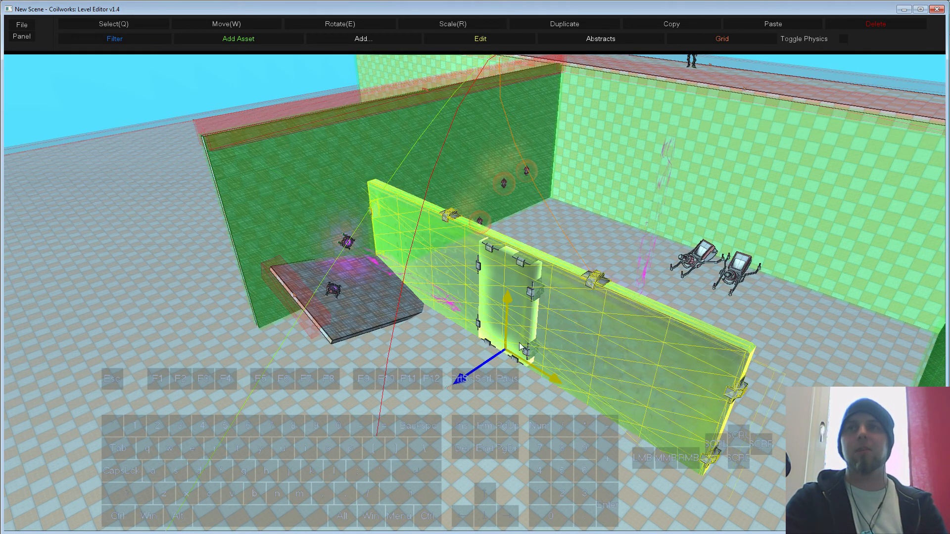
# Step: Move the long push field away from the small one and delete it
pyautogui.moveTo(470, 373); pyautogui.dragTo(270, 507)
pyautogui.click(522, 329)
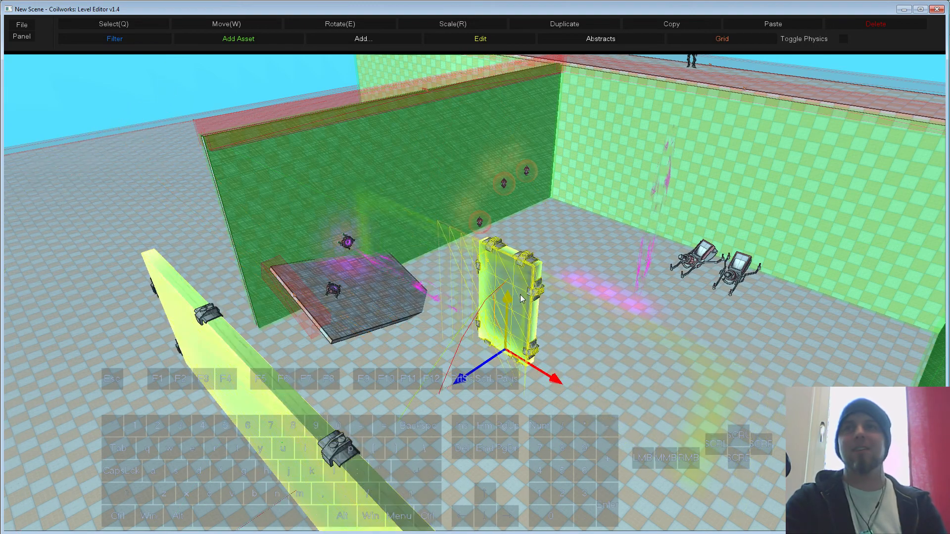
pyautogui.click(267, 393)
pyautogui.press('Delete')
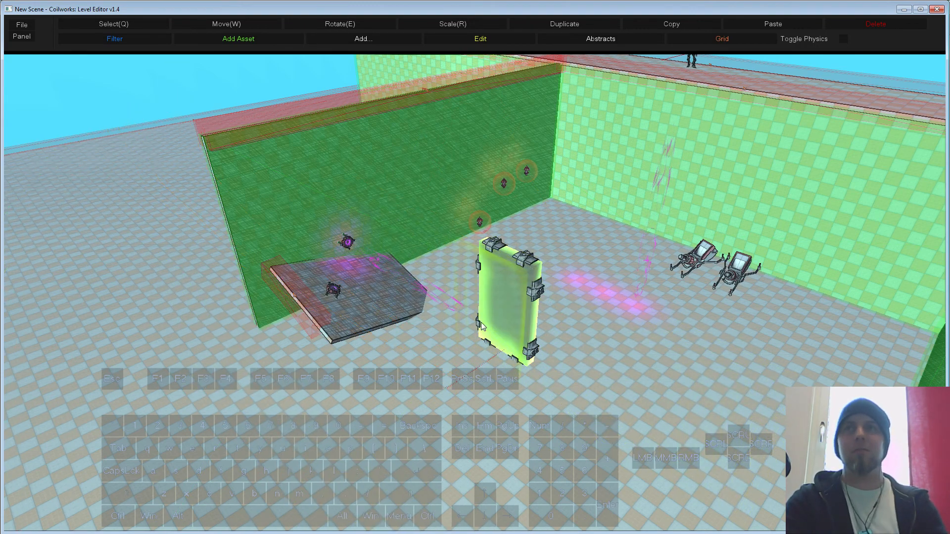
# Step: Rotate the small push field so that it leans over towards the lobbers
pyautogui.click(504, 314)
pyautogui.moveTo(391, 381); pyautogui.dragTo(327, 340, button='right')
pyautogui.moveTo(327, 340); pyautogui.dragTo(443, 325, button='middle')
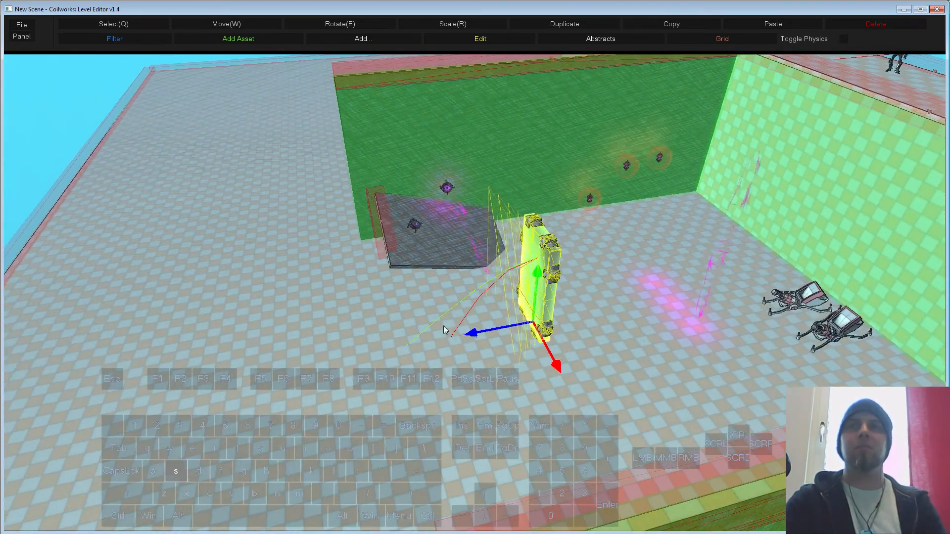
pyautogui.press('e')
pyautogui.moveTo(535, 276); pyautogui.dragTo(511, 281)
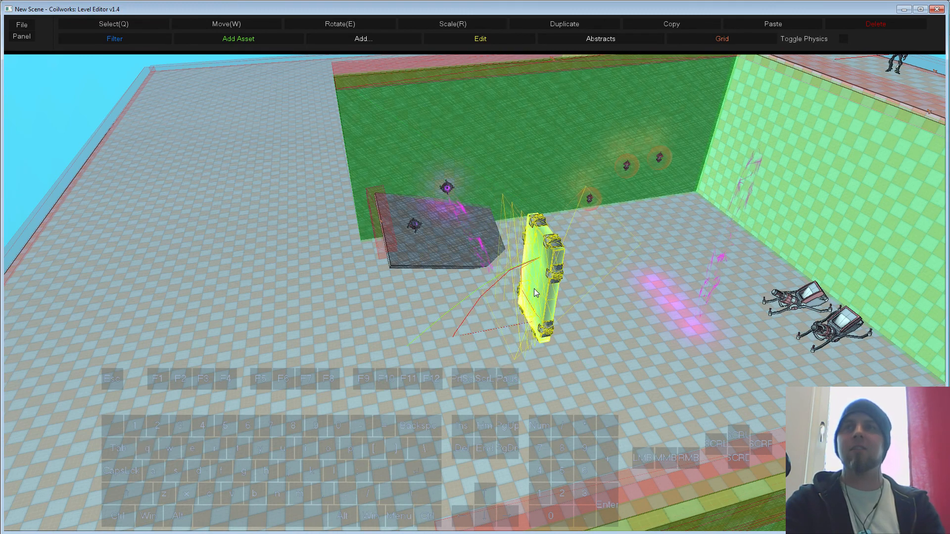
pyautogui.moveTo(546, 279); pyautogui.dragTo(544, 276)
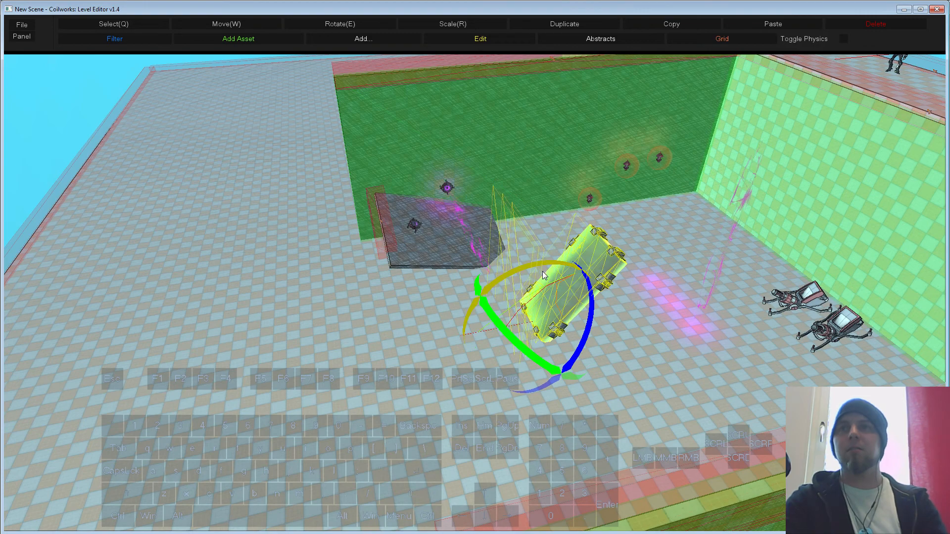
# Step: Move the push field's trajectory target point high up and outward, past the end of the dark wall
pyautogui.click(458, 335)
pyautogui.scroll(5, 458, 336)
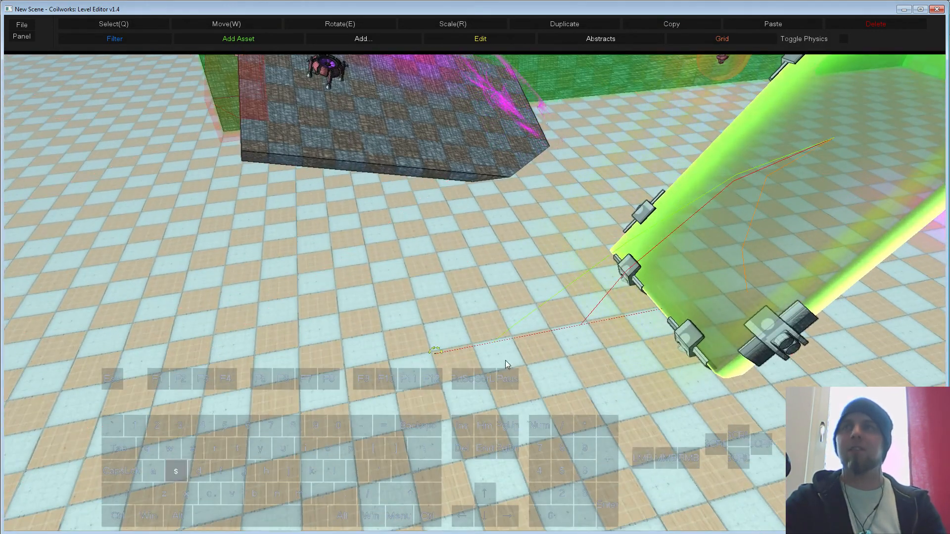
pyautogui.scroll(-8, 475, 347)
pyautogui.press('w')
pyautogui.moveTo(430, 293); pyautogui.dragTo(383, 148)
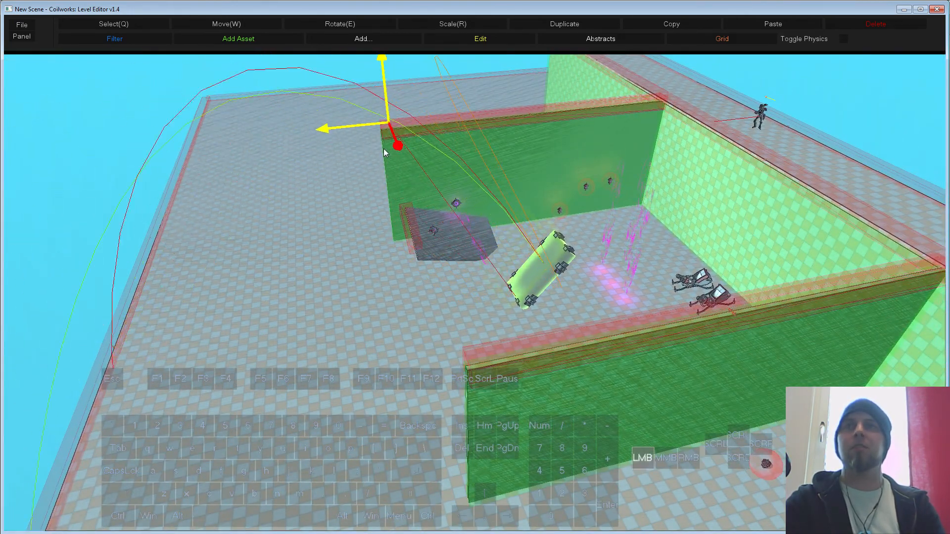
pyautogui.press('s')
pyautogui.moveTo(384, 148); pyautogui.dragTo(401, 292, button='middle')
pyautogui.press('s')
pyautogui.moveTo(437, 166); pyautogui.dragTo(386, 253, button='middle')
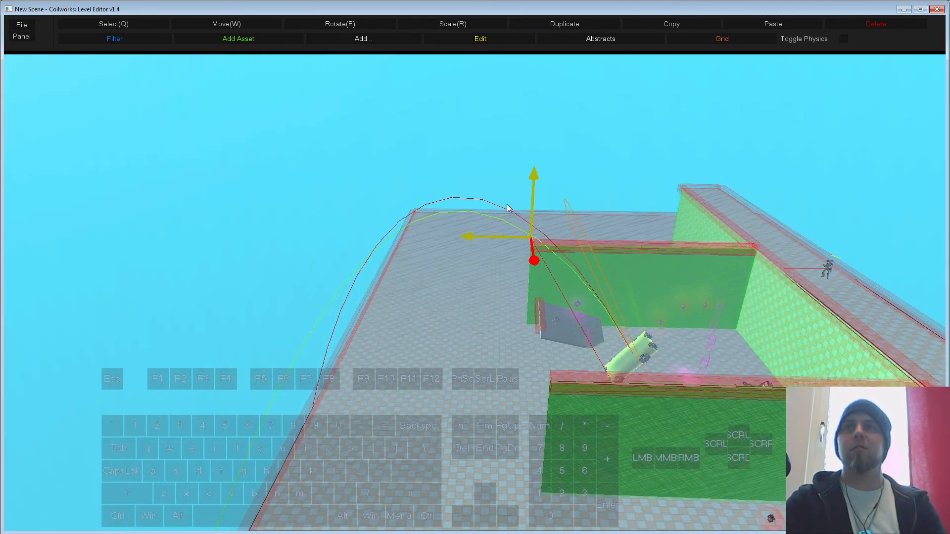
pyautogui.moveTo(568, 250); pyautogui.dragTo(490, 193)
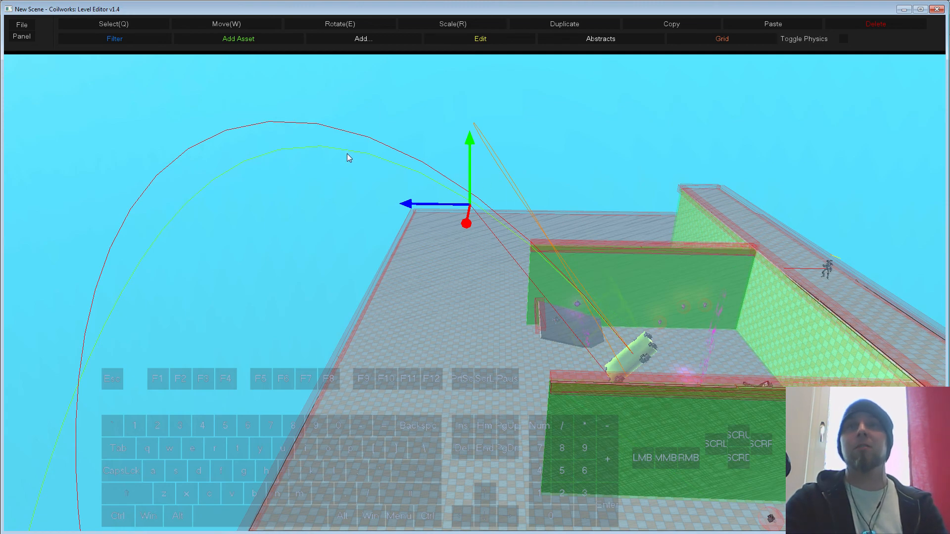
# Step: Examine the push field's red and green trajectory curves from several angles and deselect its target point
pyautogui.moveTo(117, 421); pyautogui.dragTo(142, 445, button='middle')
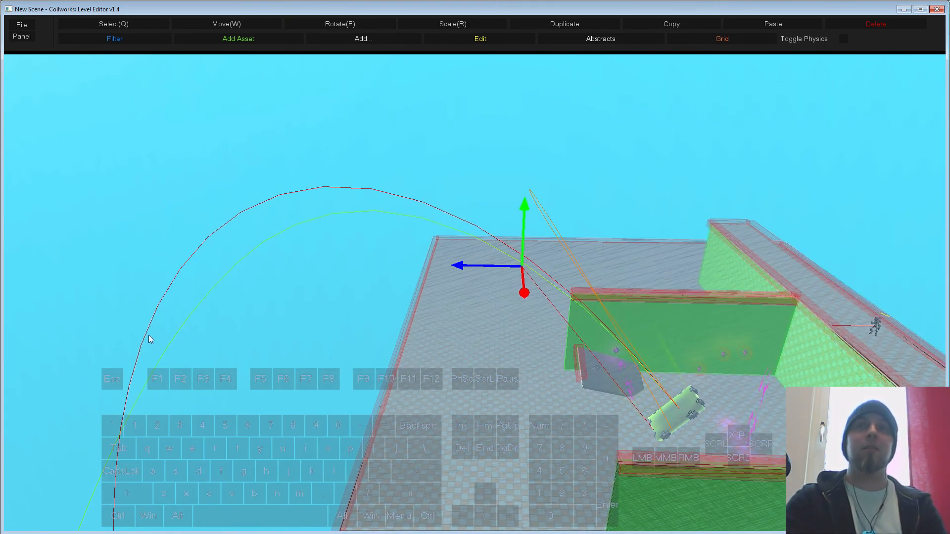
pyautogui.moveTo(198, 368); pyautogui.dragTo(299, 264, button='middle')
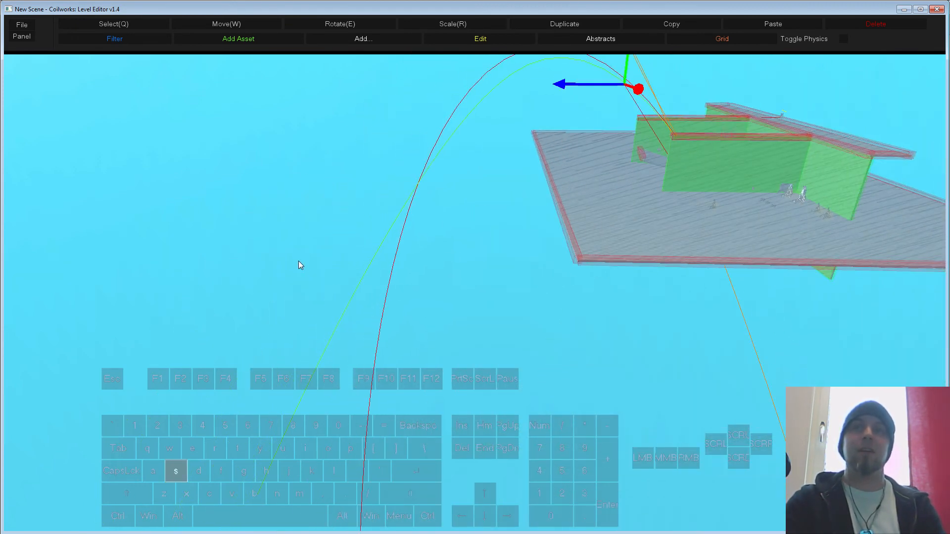
pyautogui.moveTo(430, 248); pyautogui.dragTo(434, 278, button='middle')
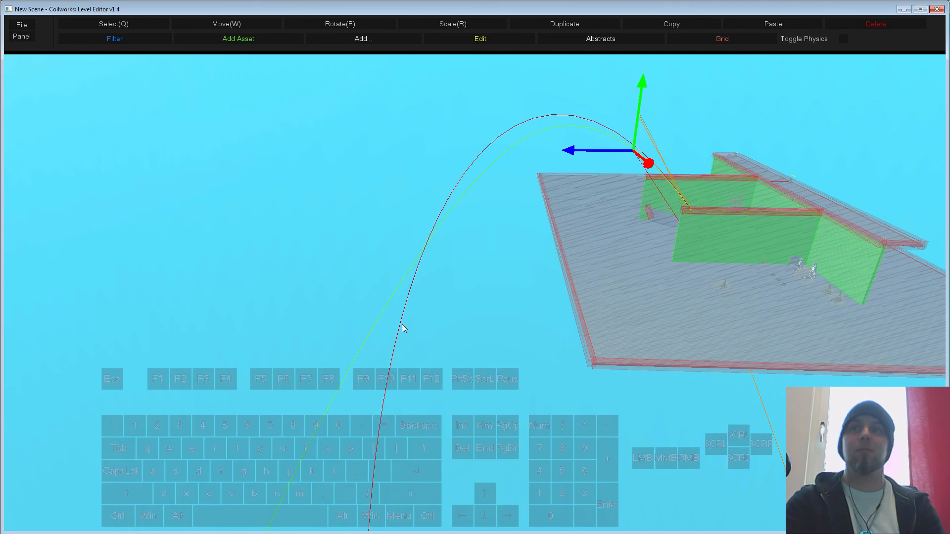
pyautogui.press('s')
pyautogui.moveTo(400, 306); pyautogui.dragTo(379, 338, button='middle')
pyautogui.moveTo(365, 317); pyautogui.dragTo(469, 485, button='right')
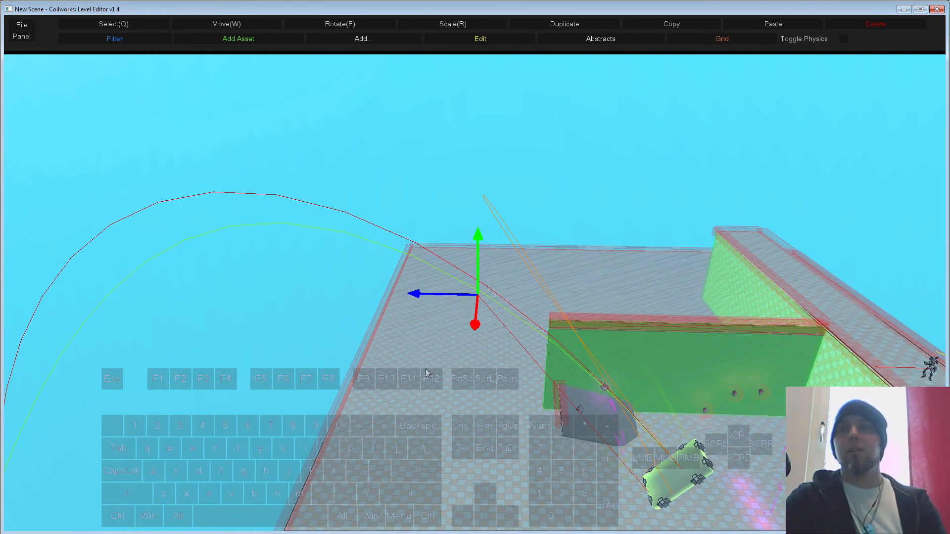
pyautogui.click(663, 179)
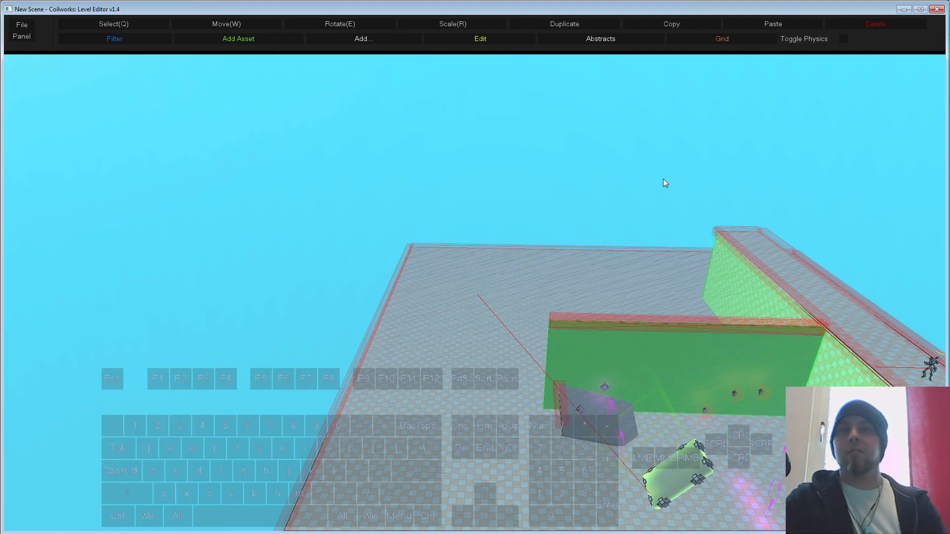
# Step: Playtest the level by running into the leaning push field and riding its launch over the arena, and return to editing
pyautogui.press('F5')
pyautogui.press('w')
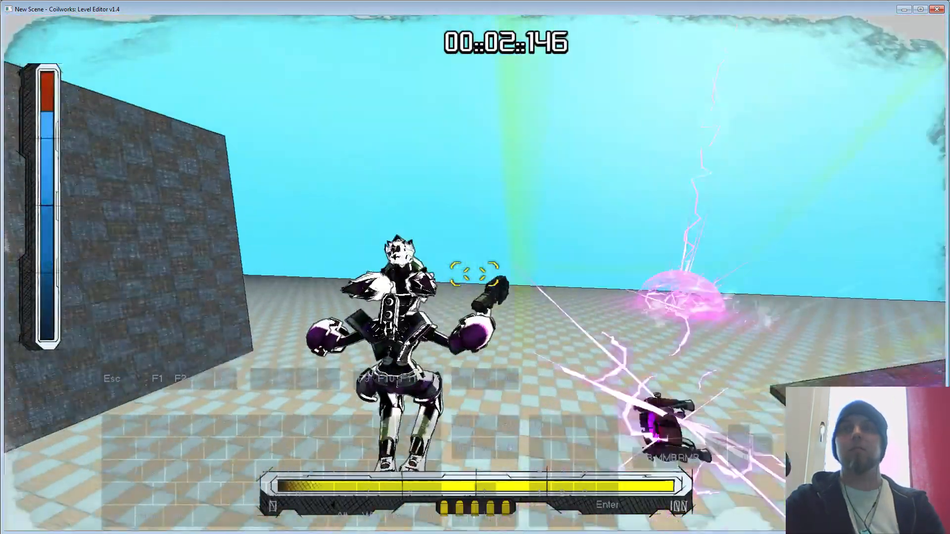
pyautogui.press('d')
pyautogui.click(475, 273)
pyautogui.click(475, 274)
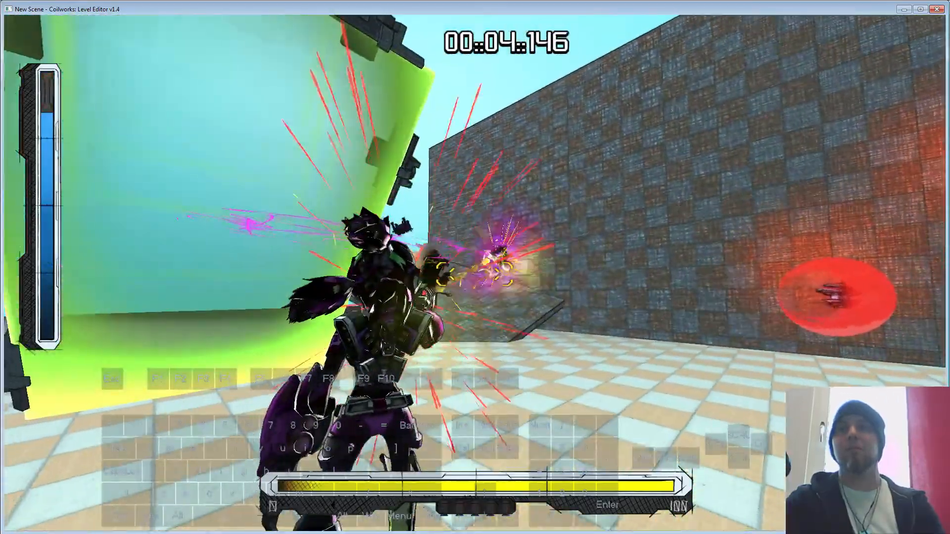
pyautogui.press('w')
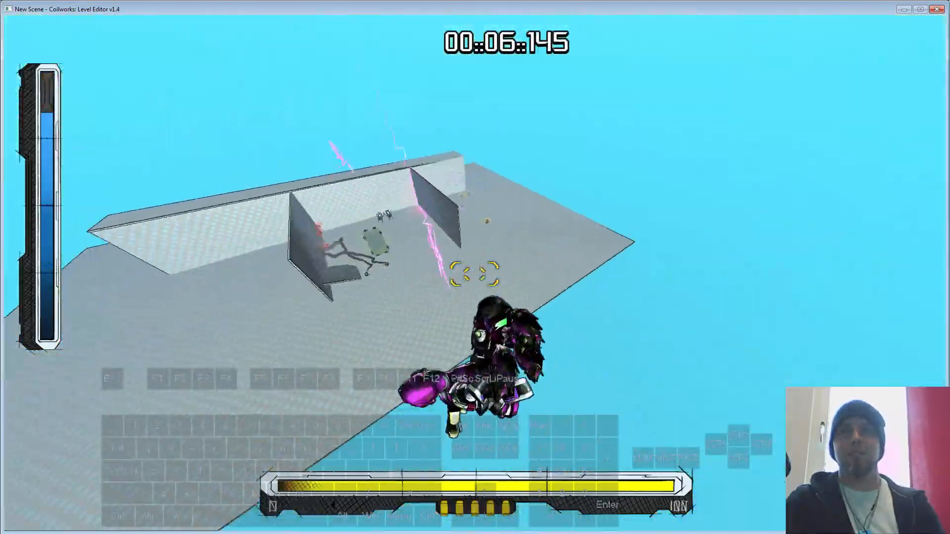
pyautogui.press('w')
pyautogui.press('space')
pyautogui.press('Escape')
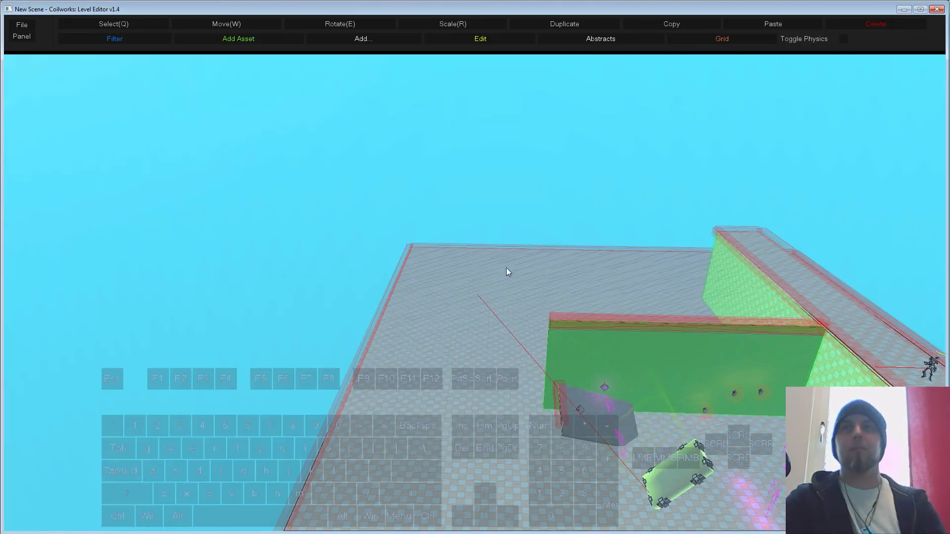
# Step: Duplicate the leaning push field and place the copy high in the air beyond the platform's edge
pyautogui.moveTo(685, 417); pyautogui.dragTo(665, 373, button='right')
pyautogui.click(643, 366)
pyautogui.rightClick(642, 366)
pyautogui.press('s')
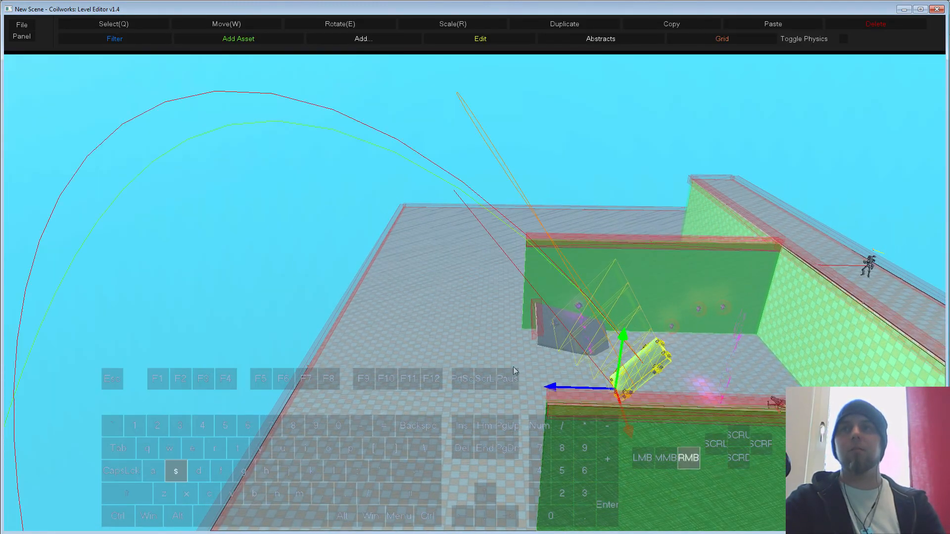
pyautogui.moveTo(543, 326); pyautogui.dragTo(378, 204)
pyautogui.press('e')
pyautogui.press('s')
pyautogui.moveTo(397, 206); pyautogui.dragTo(450, 193, button='middle')
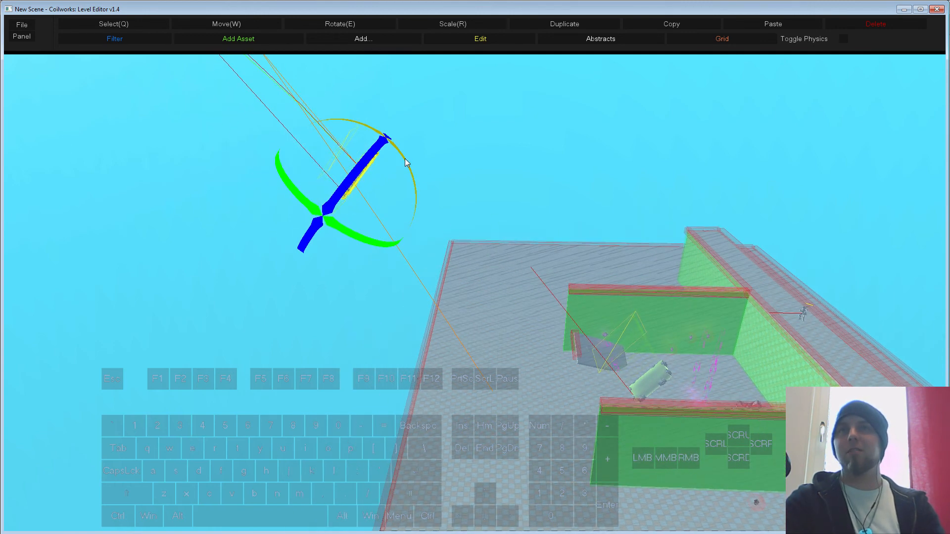
# Step: Rotate the floating push field copy until it stands upright, undoing the first rotation attempt
pyautogui.moveTo(369, 157); pyautogui.dragTo(350, 190)
pyautogui.hotkey('ctrl', 'z')
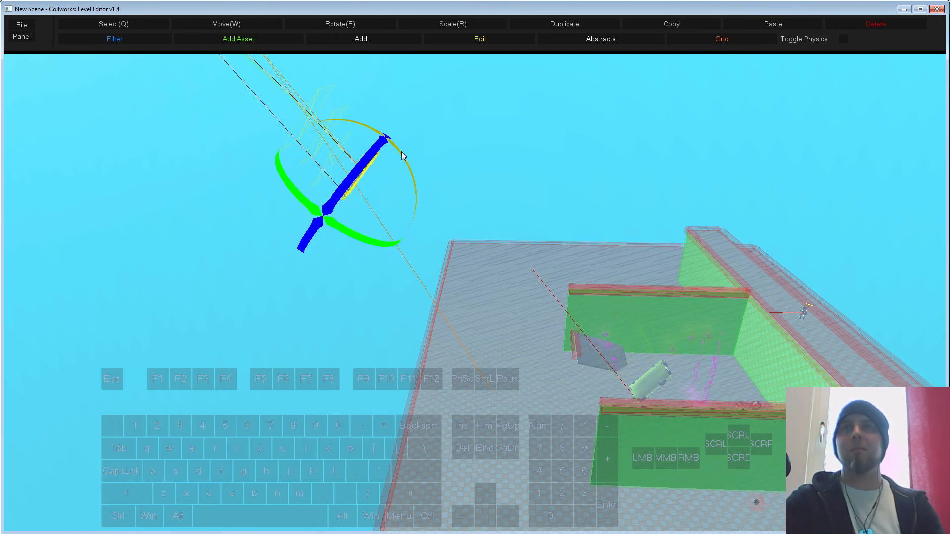
pyautogui.moveTo(401, 155); pyautogui.dragTo(379, 154)
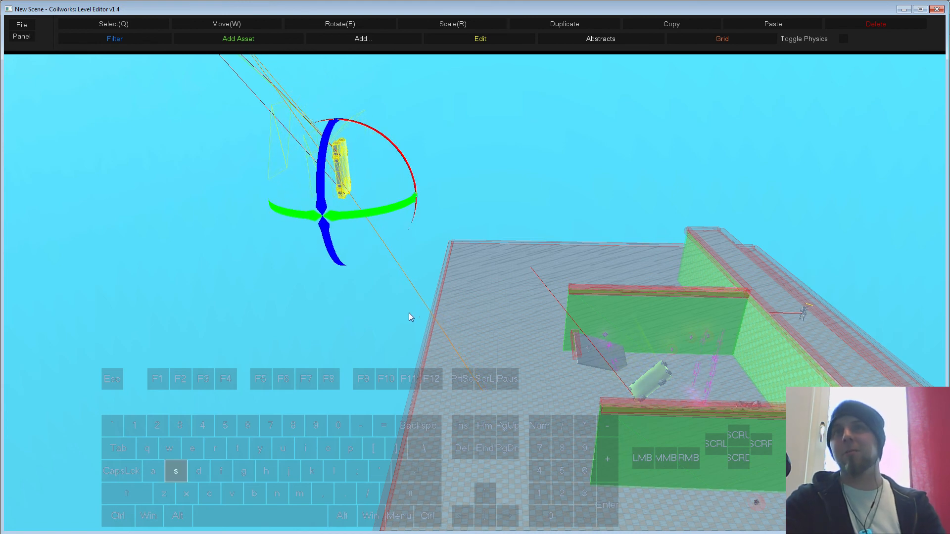
pyautogui.moveTo(408, 312); pyautogui.dragTo(317, 282, button='middle')
# Step: Turn on Always Show Jump Arc for the original leaning push field and close its properties
pyautogui.press('q')
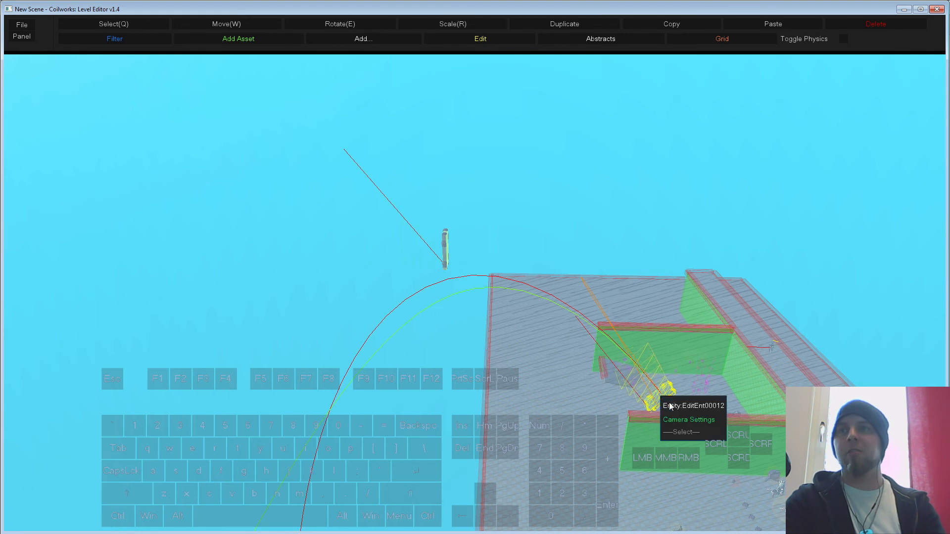
pyautogui.click(670, 406)
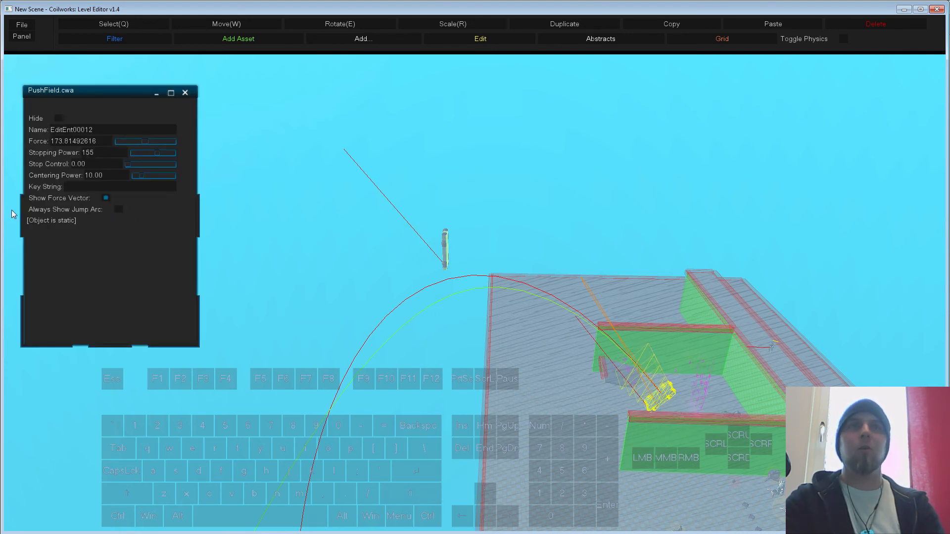
pyautogui.click(185, 93)
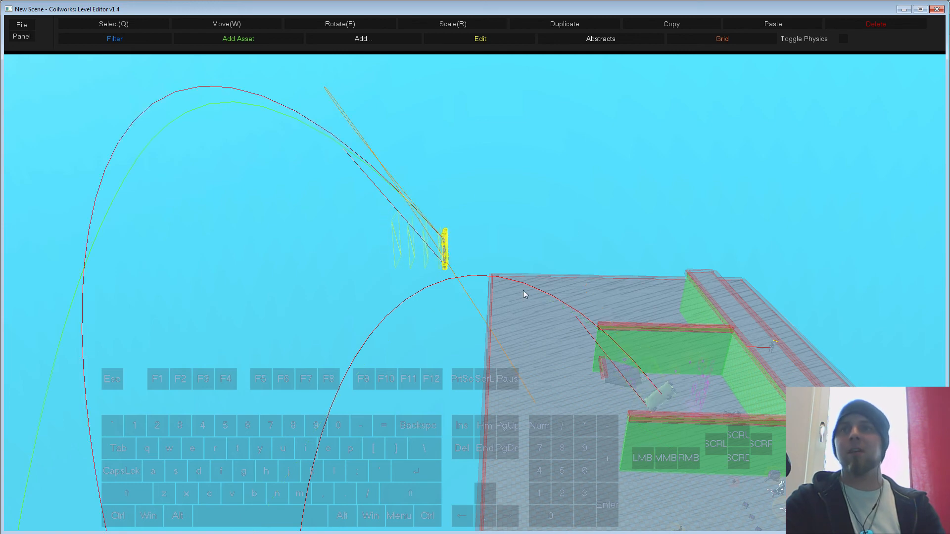
# Step: Move the floating push field's trajectory target point back over the platform so it launches towards the enclosing wall
pyautogui.press('s')
pyautogui.moveTo(513, 290); pyautogui.dragTo(505, 292, button='right')
pyautogui.press('w')
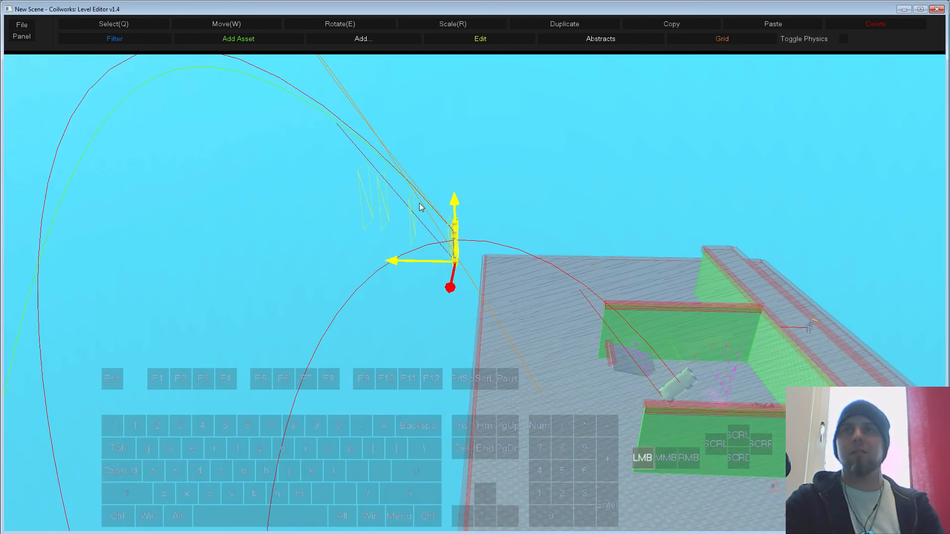
pyautogui.press('s')
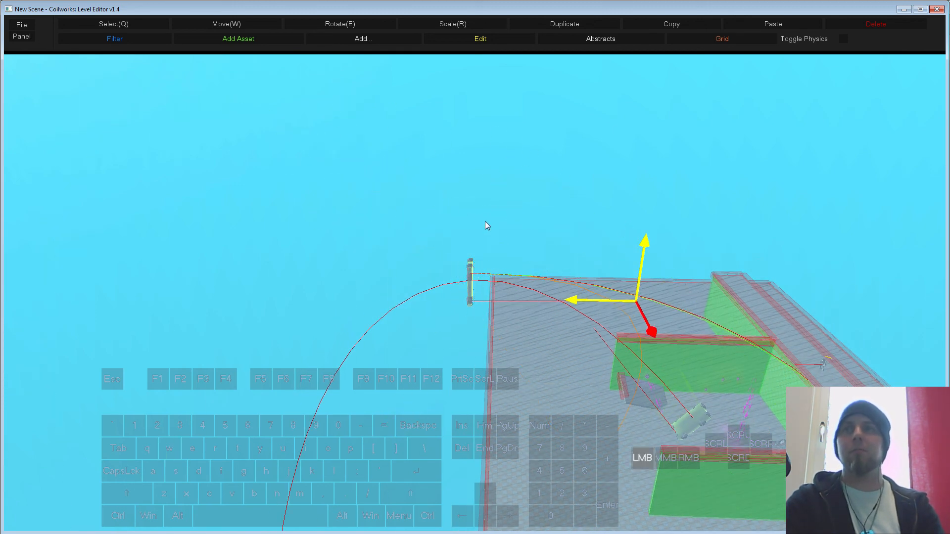
pyautogui.click(503, 188)
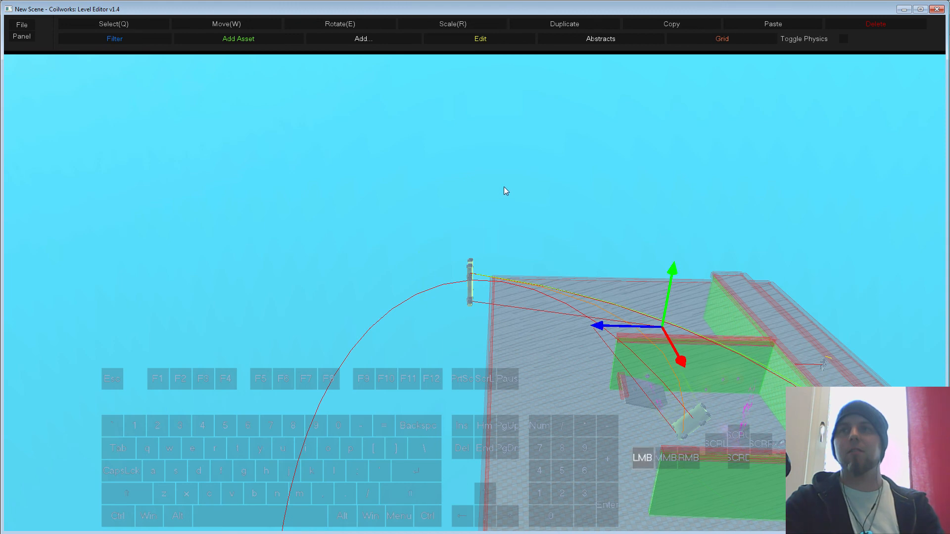
pyautogui.press('s')
pyautogui.moveTo(503, 188); pyautogui.dragTo(547, 245, button='middle')
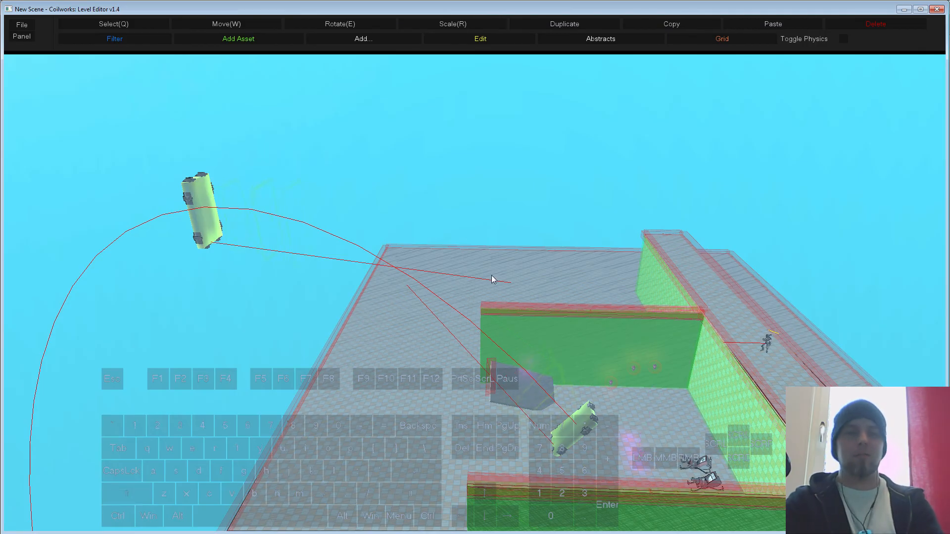
# Step: Playtest the level by chaining the launch from the leaning push field into the floating one, and return to editing
pyautogui.press('F5')
pyautogui.press('w')
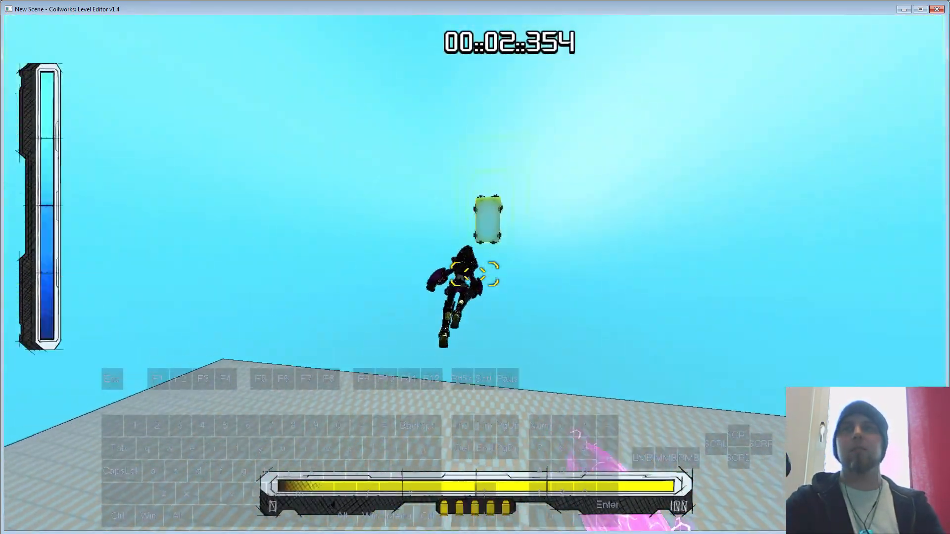
pyautogui.press('s')
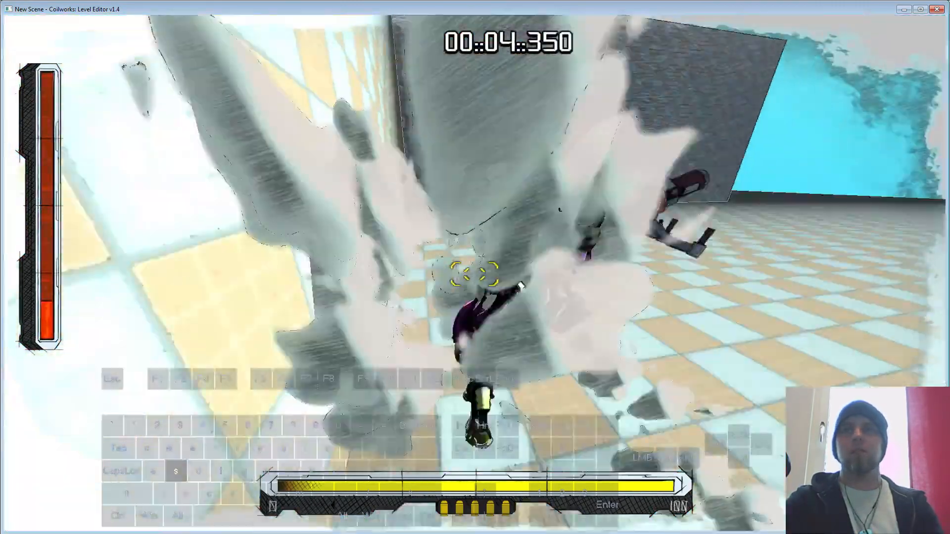
pyautogui.press('w')
pyautogui.press('d')
pyautogui.click(474, 274)
pyautogui.press('Escape')
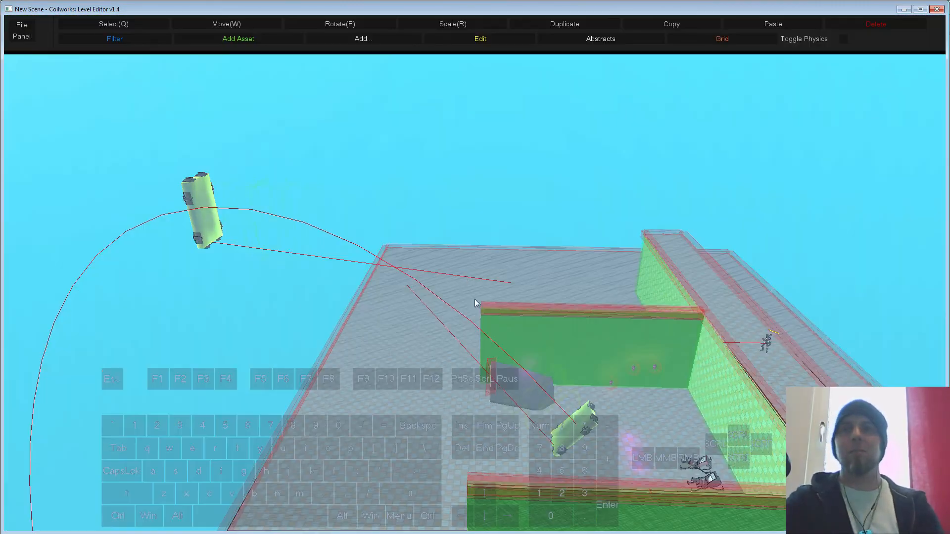
# Step: Raise the leaning push field's Stopping Power to 255, and lower it to 0
pyautogui.press('a')
pyautogui.moveTo(475, 300); pyautogui.dragTo(573, 393, button='right')
pyautogui.click(563, 334)
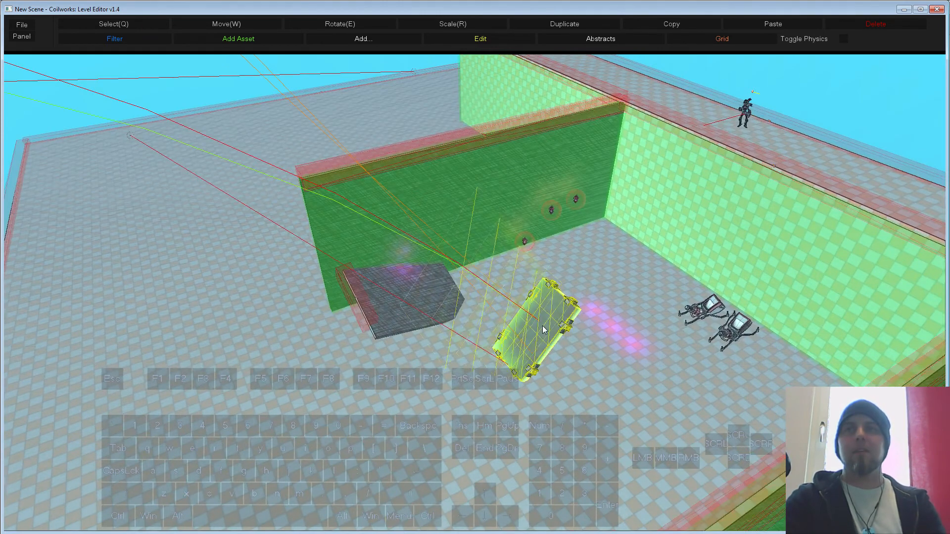
pyautogui.click(540, 329)
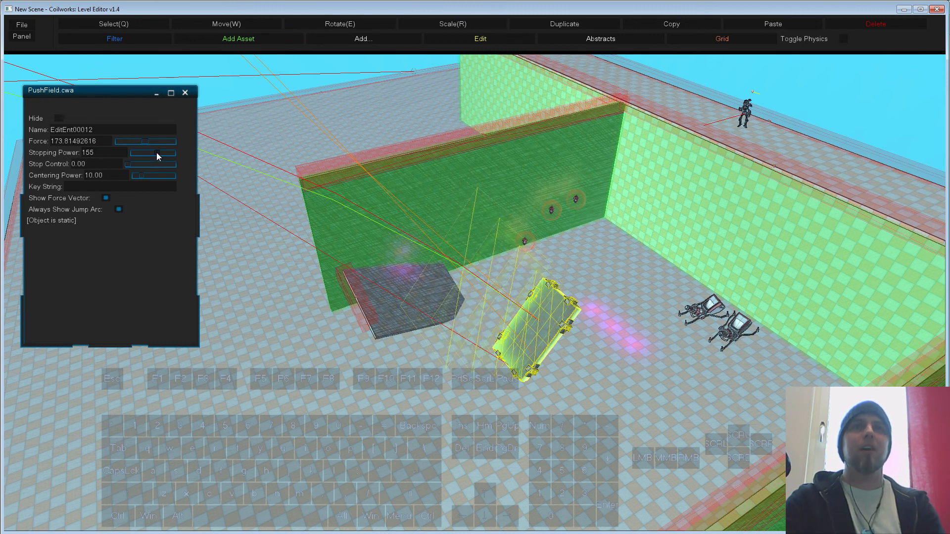
pyautogui.moveTo(156, 153); pyautogui.dragTo(176, 157)
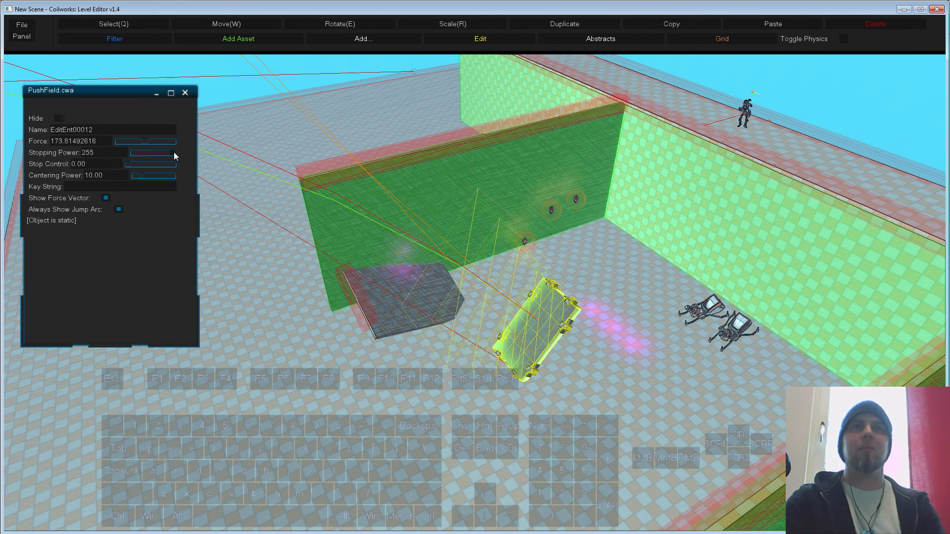
pyautogui.moveTo(183, 157); pyautogui.dragTo(132, 155)
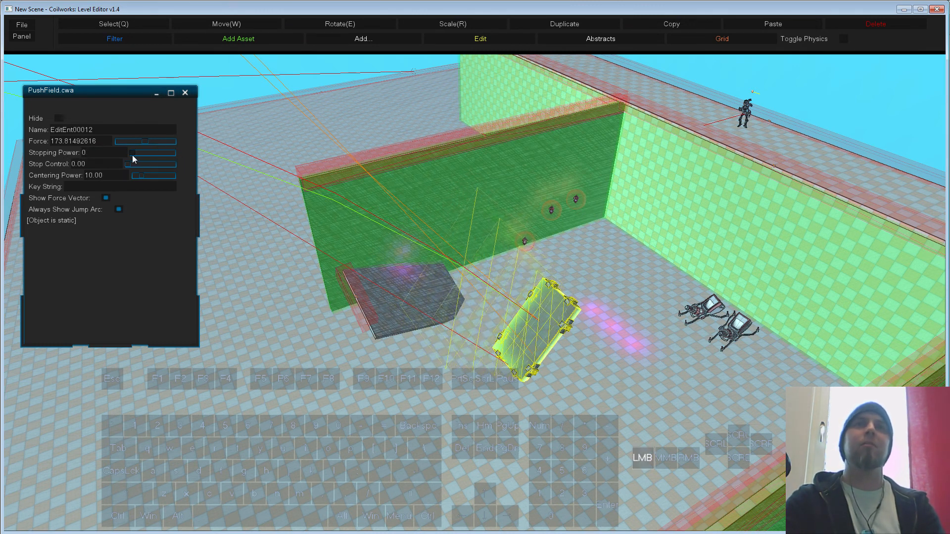
# Step: Move the leaning push field off the platform beside its outer edge and place its target point high above it for an upward launch
pyautogui.press('s')
pyautogui.moveTo(132, 156); pyautogui.dragTo(474, 272, button='right')
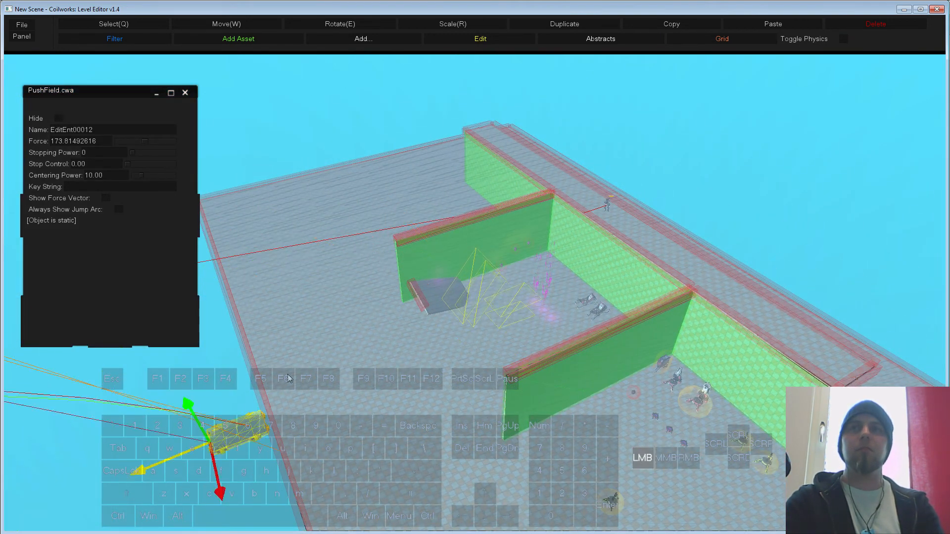
pyautogui.press('s')
pyautogui.moveTo(370, 388); pyautogui.dragTo(351, 261, button='right')
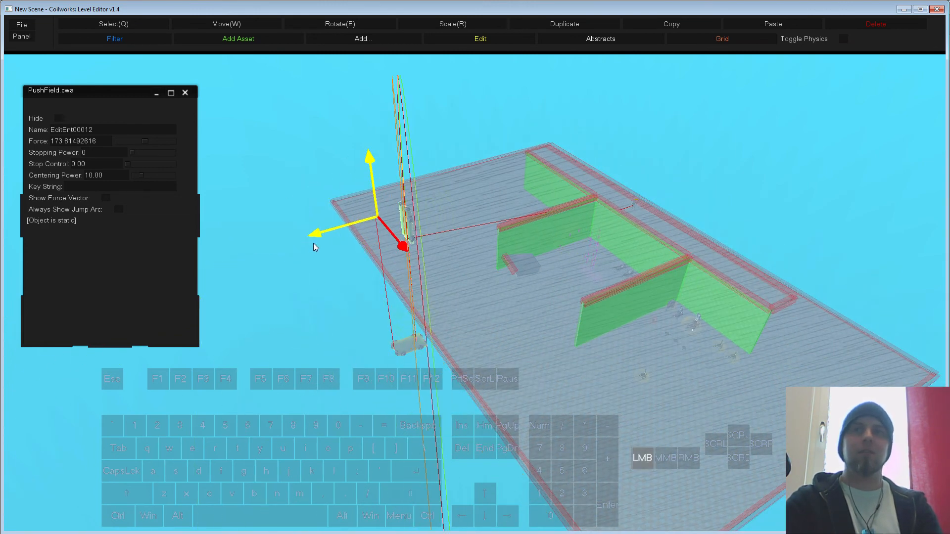
pyautogui.moveTo(315, 240); pyautogui.dragTo(309, 241)
pyautogui.moveTo(343, 301); pyautogui.dragTo(353, 420, button='middle')
pyautogui.press('s')
# Step: Delete the floating upright push field, and check the remaining push field's properties before closing them
pyautogui.press('q')
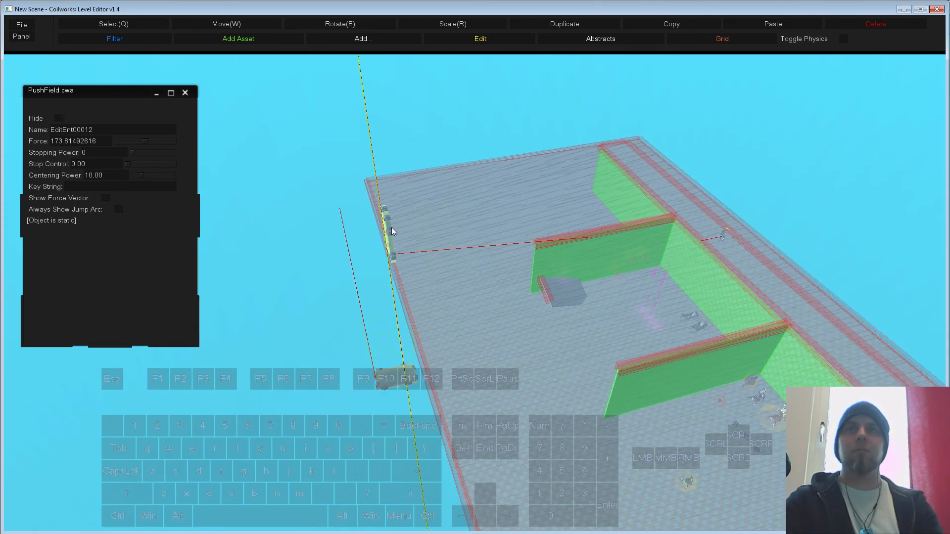
pyautogui.press('Delete')
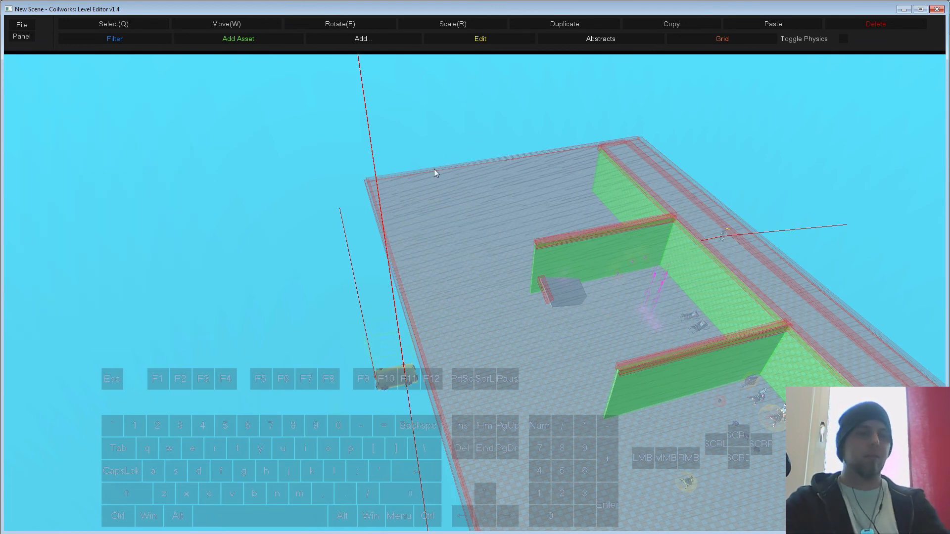
pyautogui.click(399, 389)
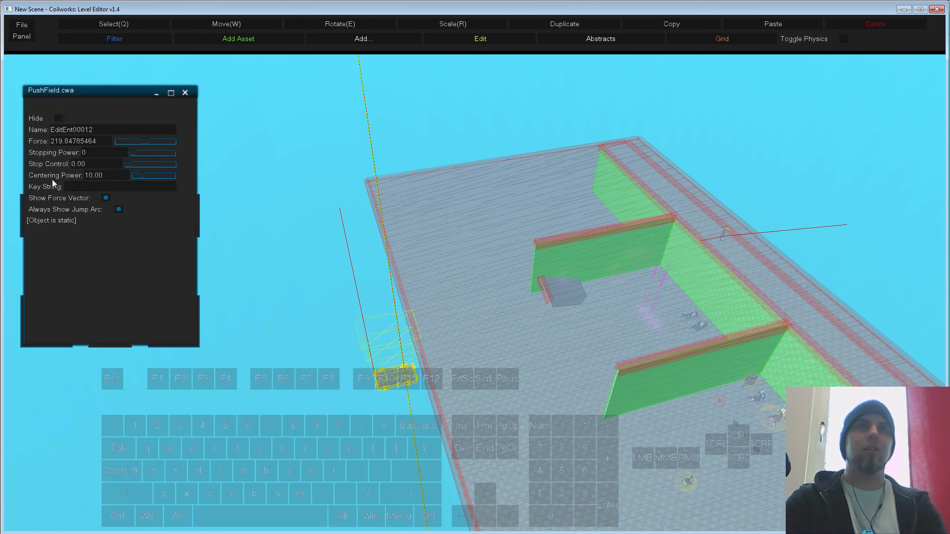
pyautogui.click(185, 92)
# Step: Playtest the push field beside the platform with Stopping Power at 0, steering in several directions in mid-air after the launch
pyautogui.press('F5')
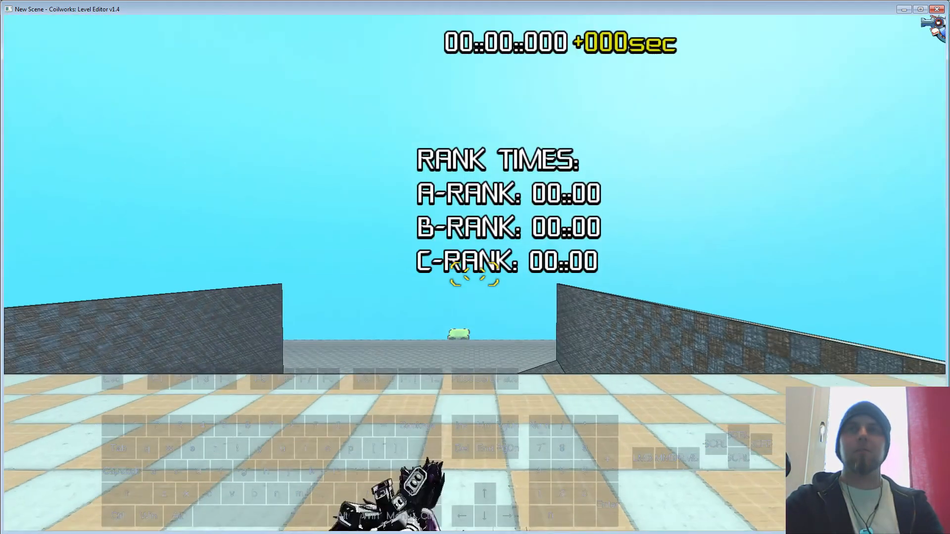
pyautogui.press('w')
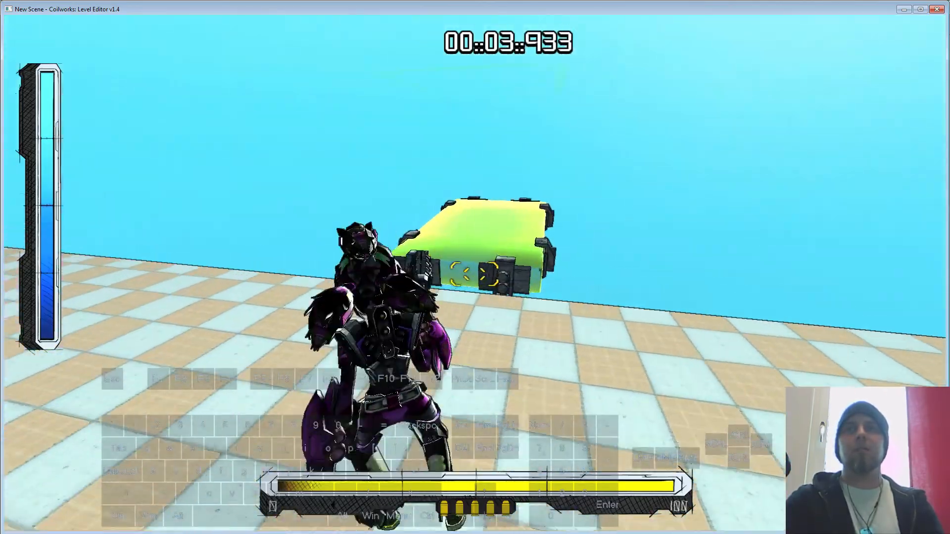
pyautogui.press('space')
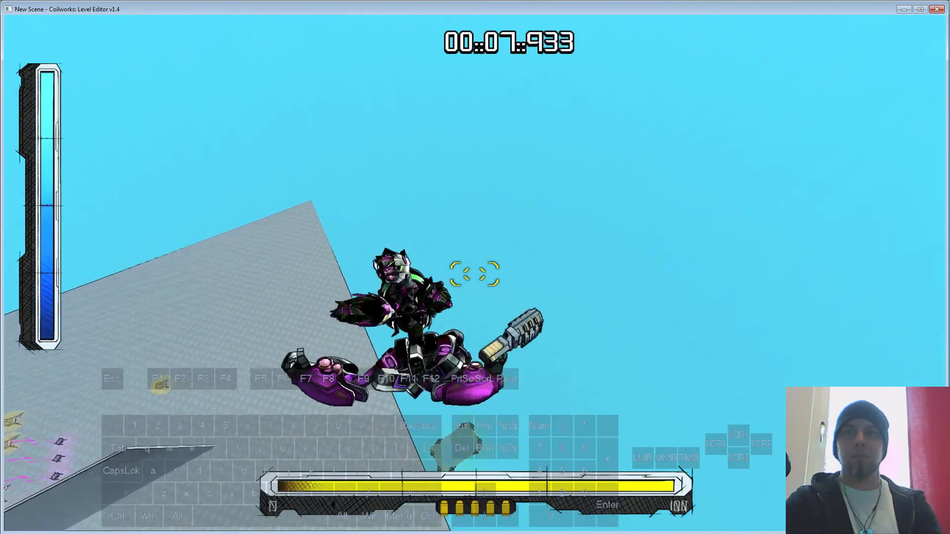
pyautogui.press('d')
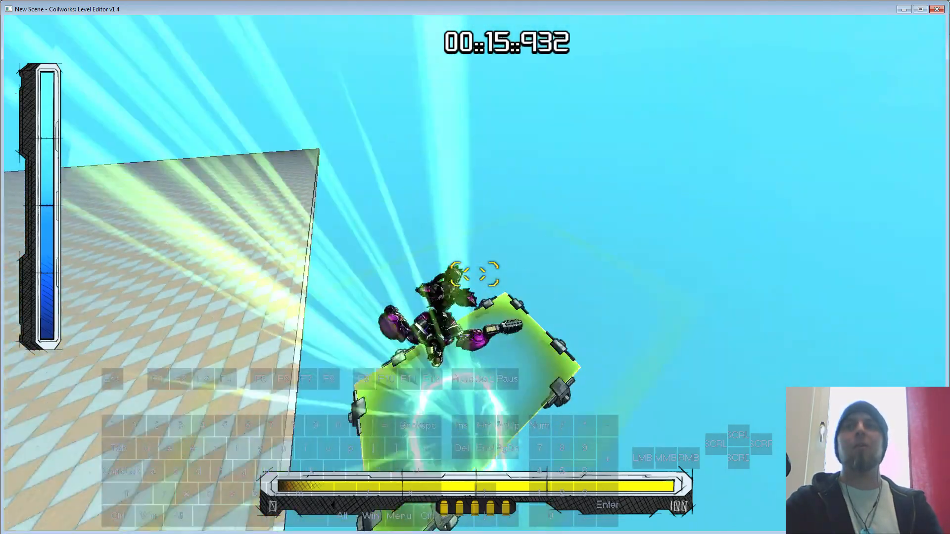
pyautogui.press('s')
pyautogui.press('w')
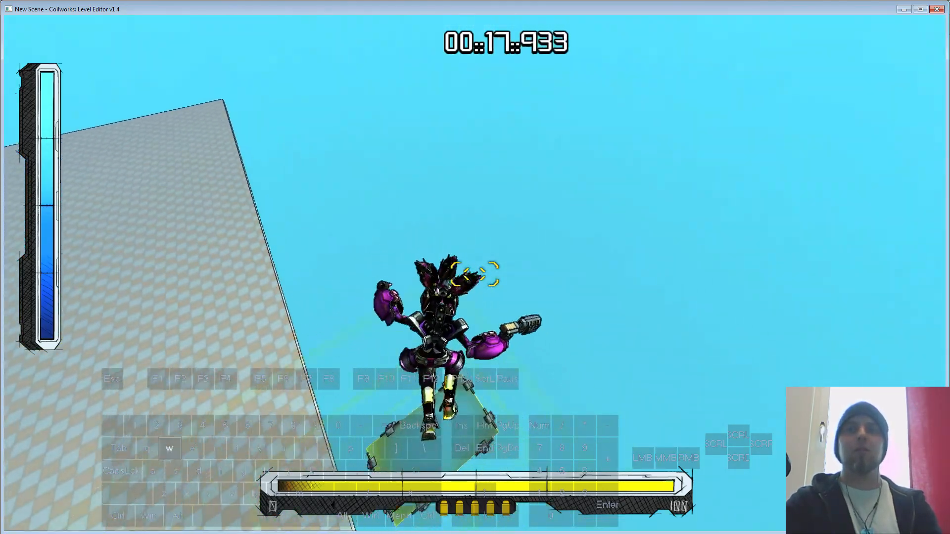
pyautogui.press('d')
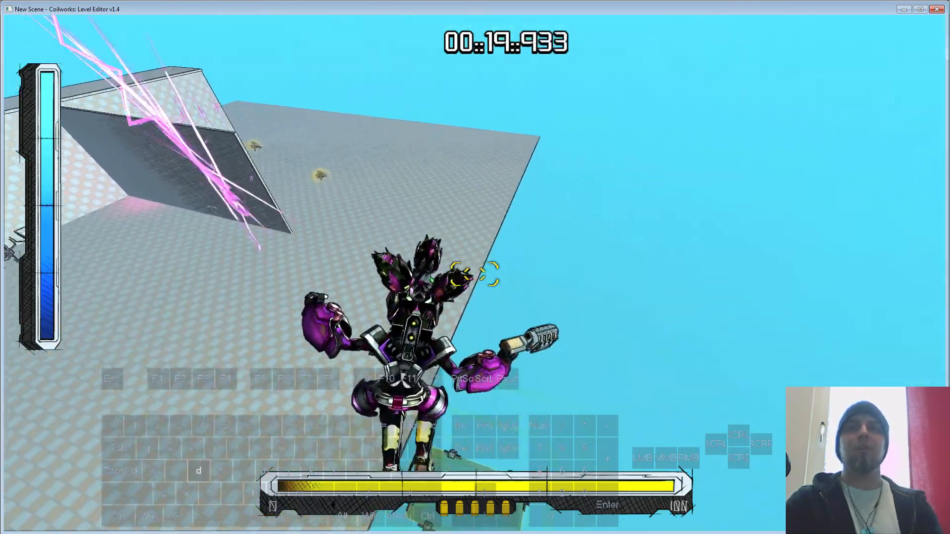
pyautogui.press('w')
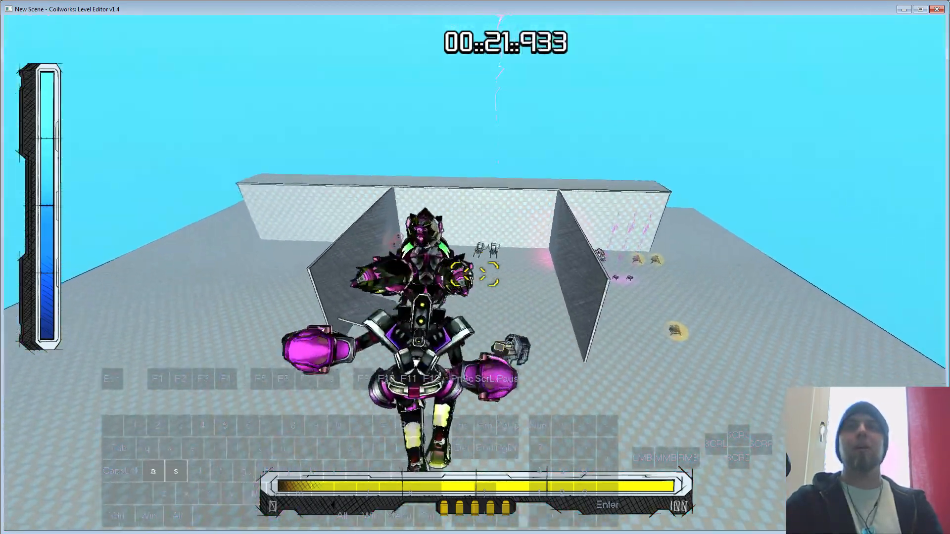
pyautogui.press('d')
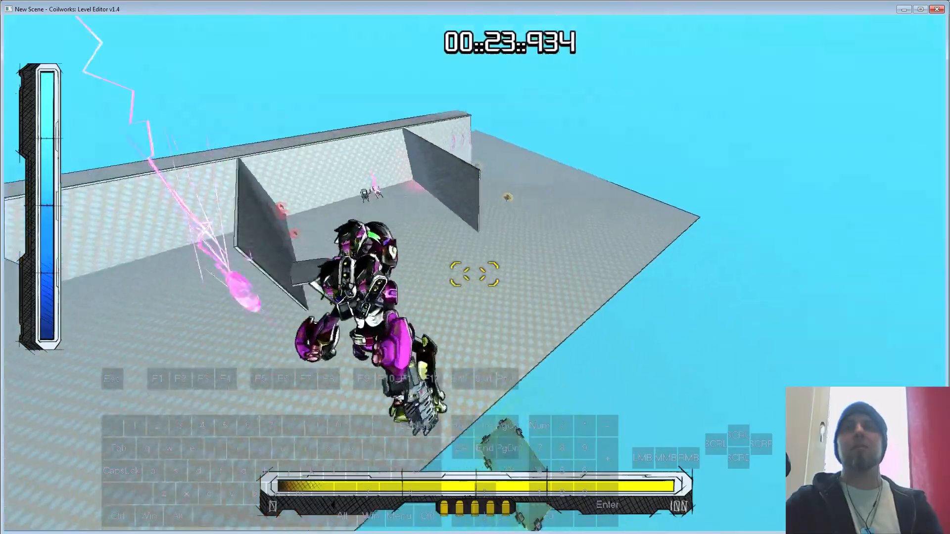
# Step: Dash away from the push field in mid-air, run the level again after the respawn, and return to editing
pyautogui.press('s')
pyautogui.hotkey('shift', 'w')
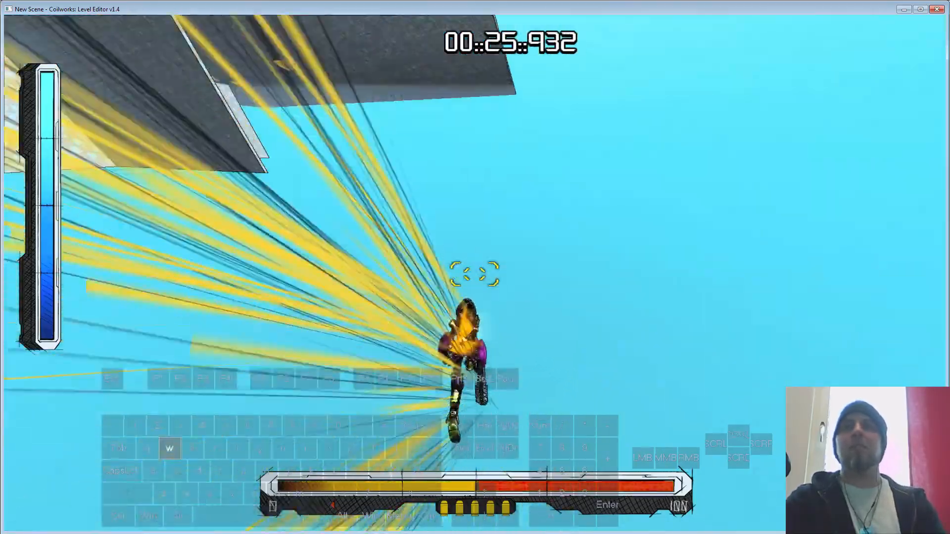
pyautogui.hotkey('shift', 'w')
pyautogui.press('w')
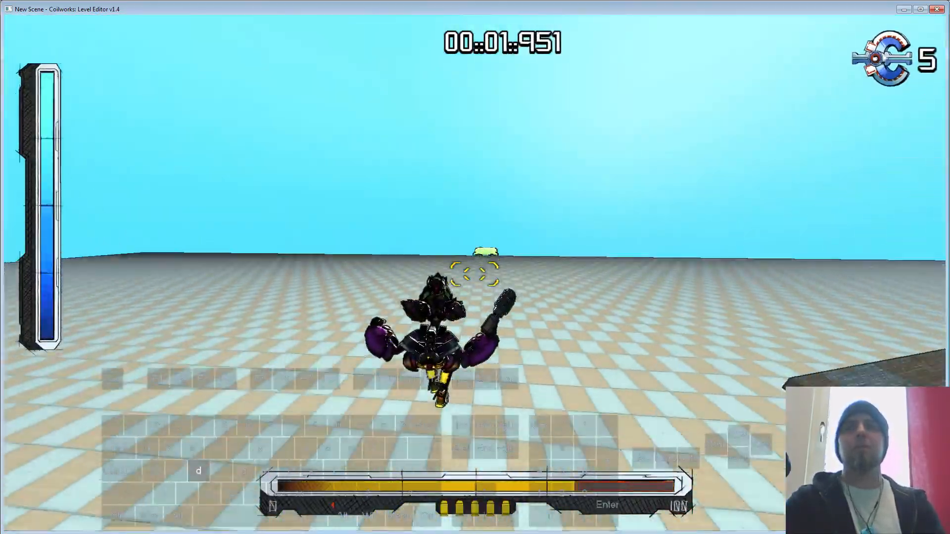
pyautogui.press('space')
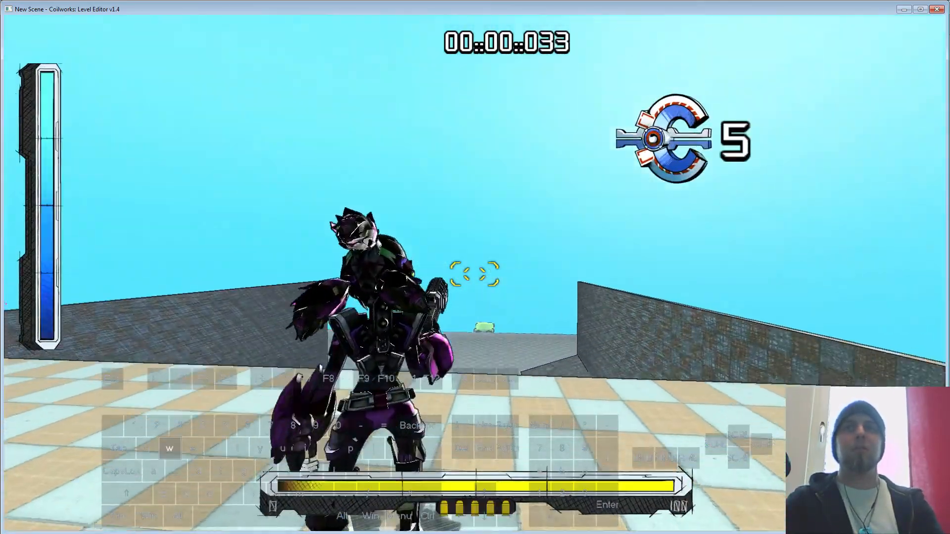
pyautogui.click(474, 273)
pyautogui.press('Escape')
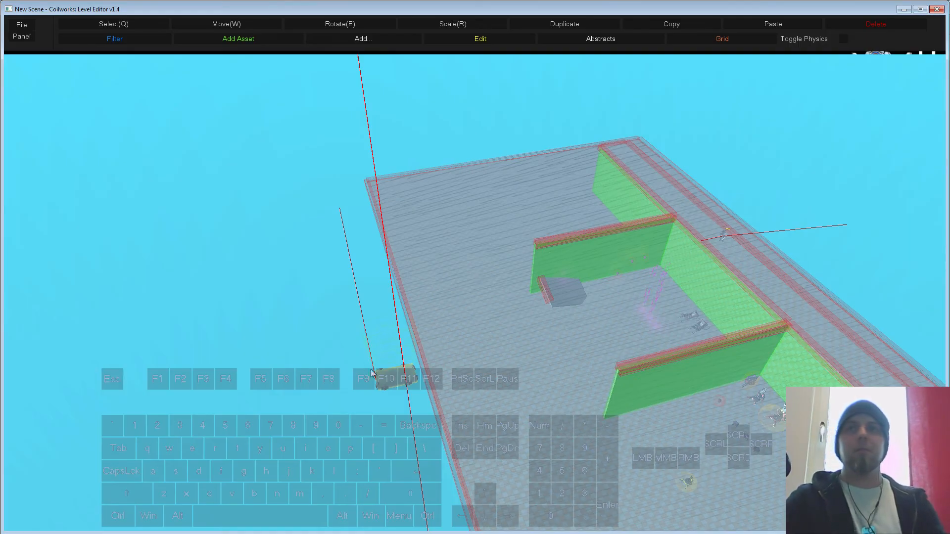
# Step: Set the Stopping Power of the push field beside the platform to 255 and close its properties
pyautogui.click(411, 386)
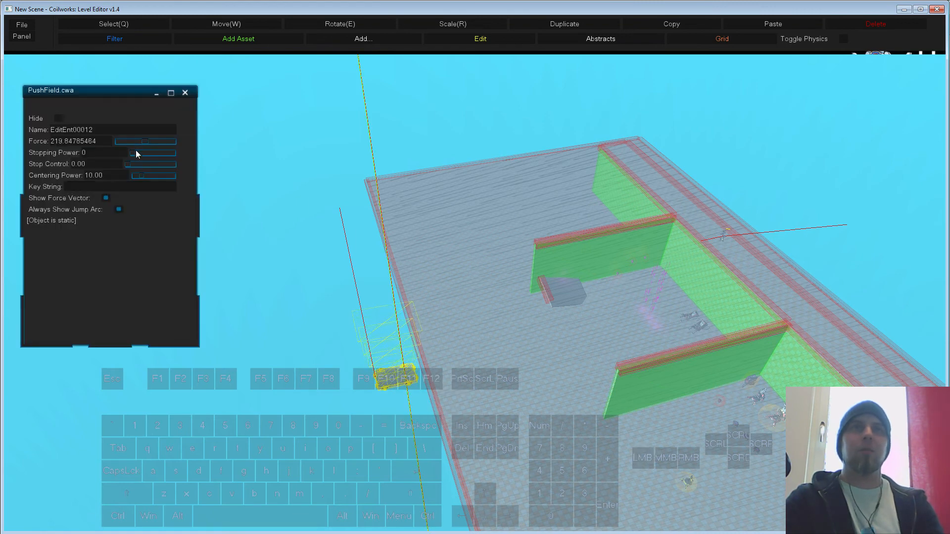
pyautogui.moveTo(134, 152); pyautogui.dragTo(227, 162)
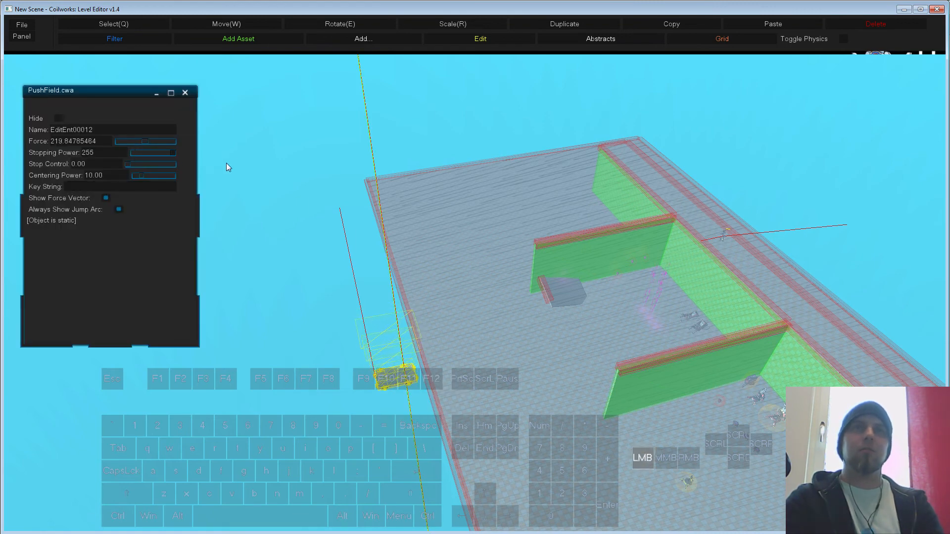
pyautogui.click(185, 92)
# Step: Playtest the upward launch with Stopping Power at 255, trying to steer sideways in mid-air, and return to editing
pyautogui.press('Escape')
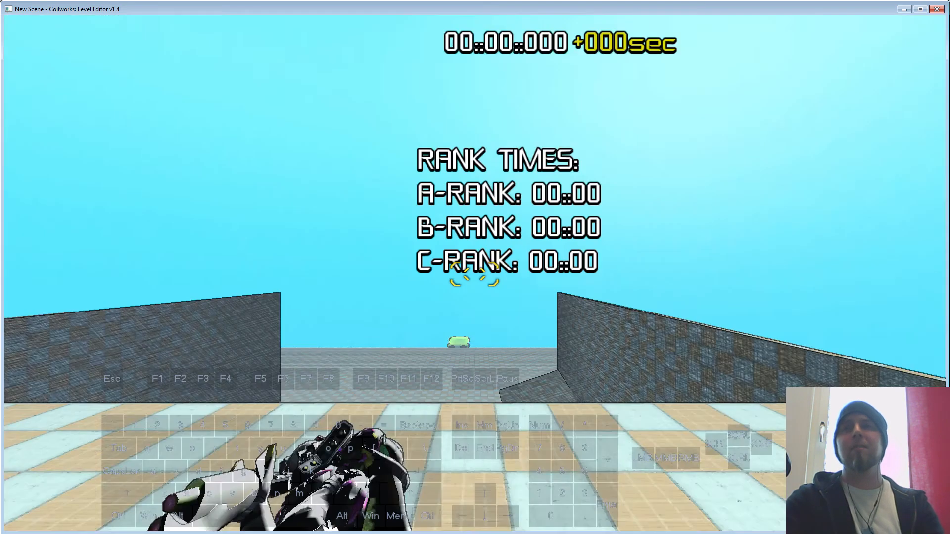
pyautogui.press('w')
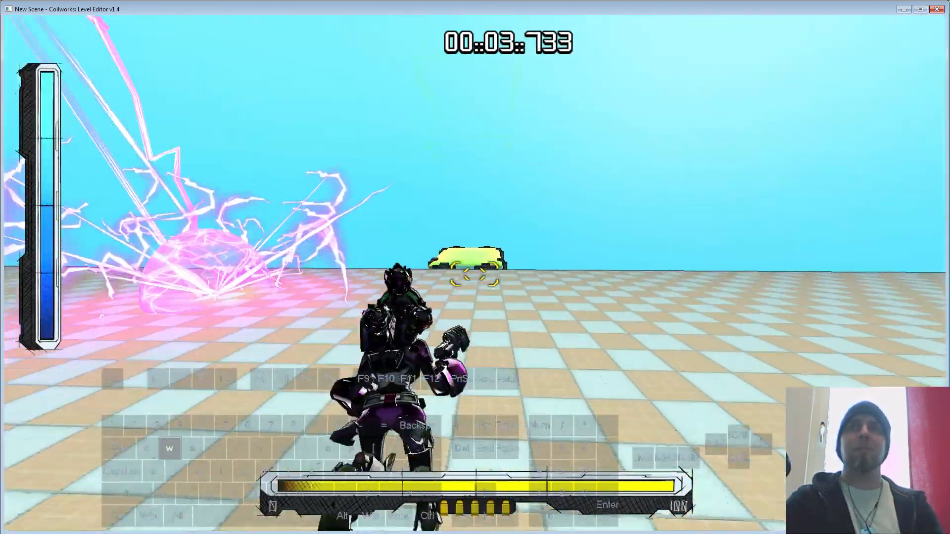
pyautogui.press('s')
pyautogui.press('w')
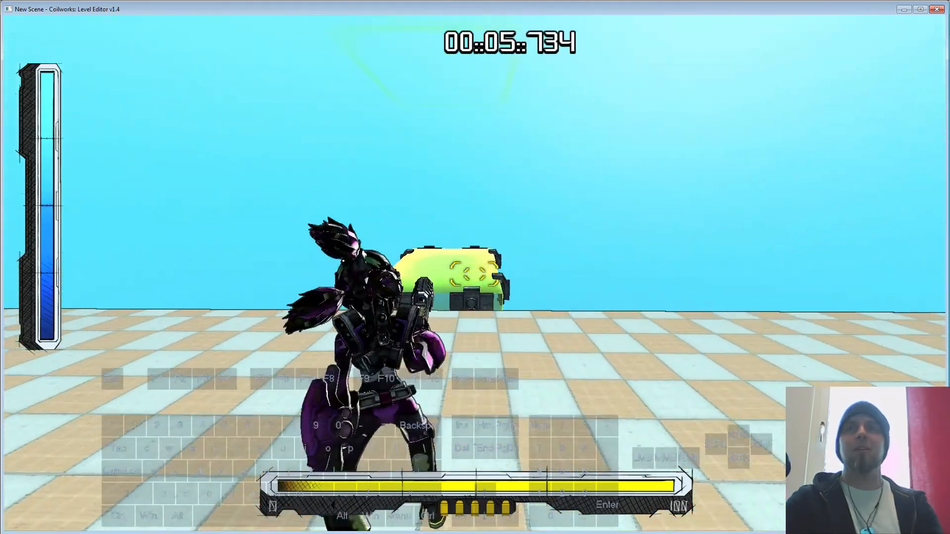
pyautogui.press('s')
pyautogui.hotkey('shift', 'w')
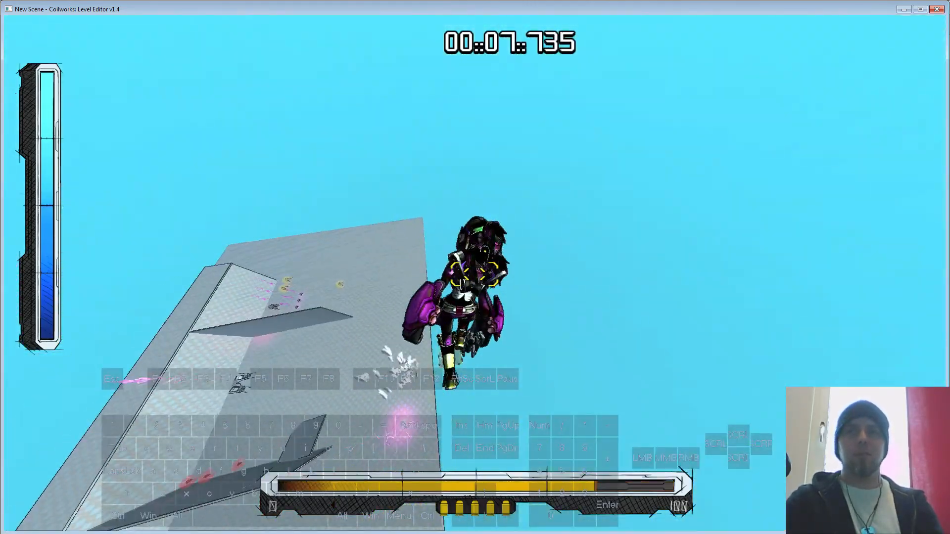
pyautogui.press('a')
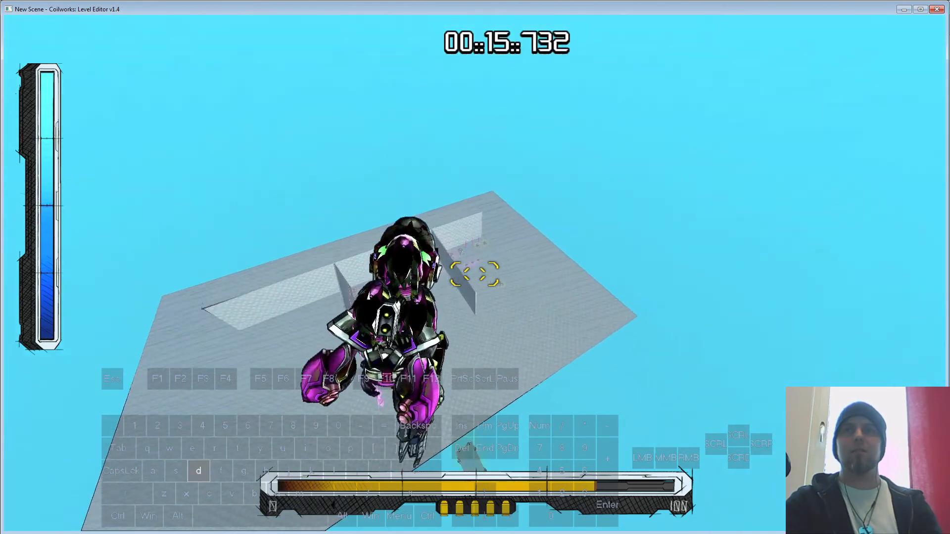
pyautogui.press('Escape')
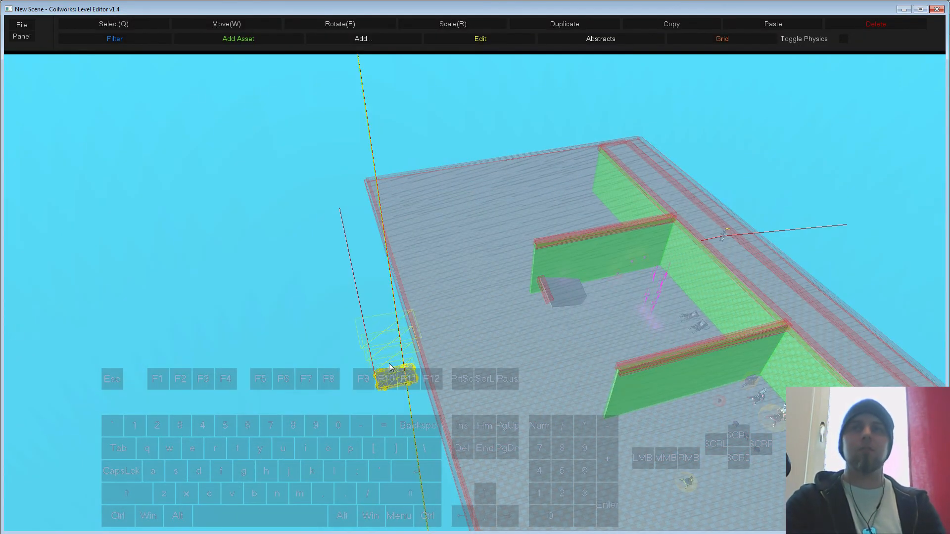
# Step: Deselect the push field, playtest another sprint and jump toward it, and restart the run
pyautogui.press('s')
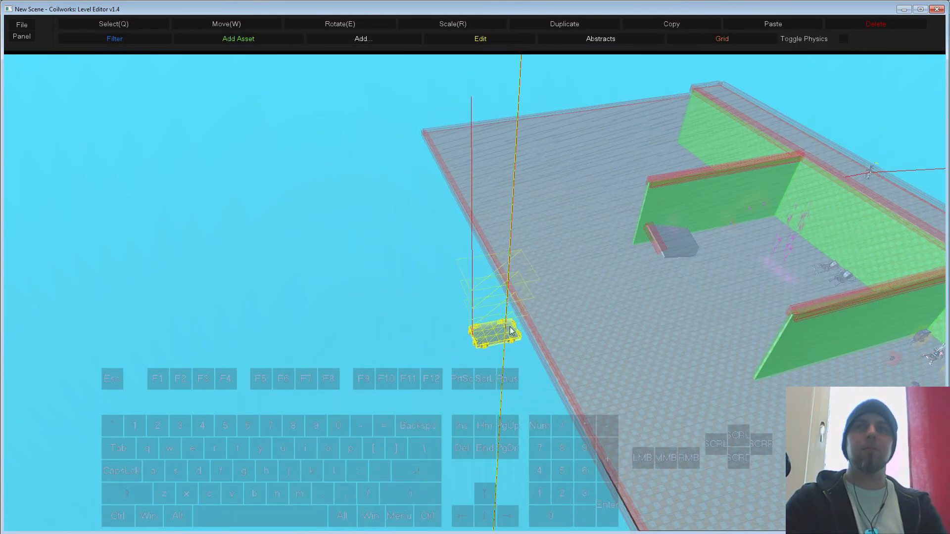
pyautogui.click(363, 291)
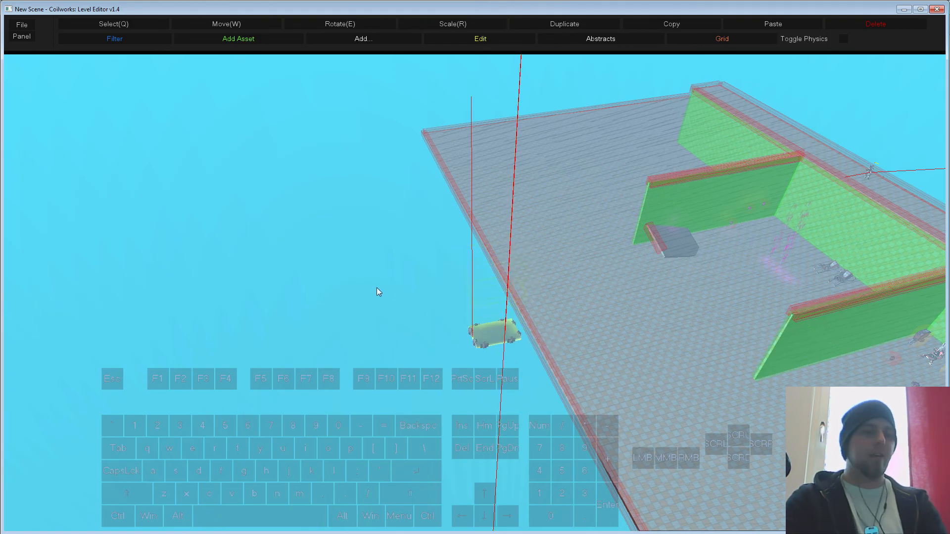
pyautogui.press('F5')
pyautogui.press('w')
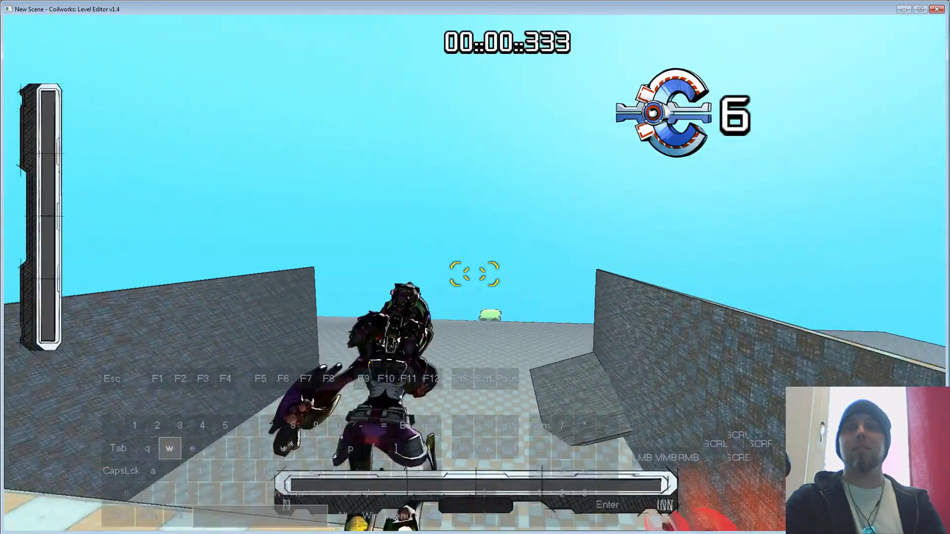
pyautogui.press('shift')
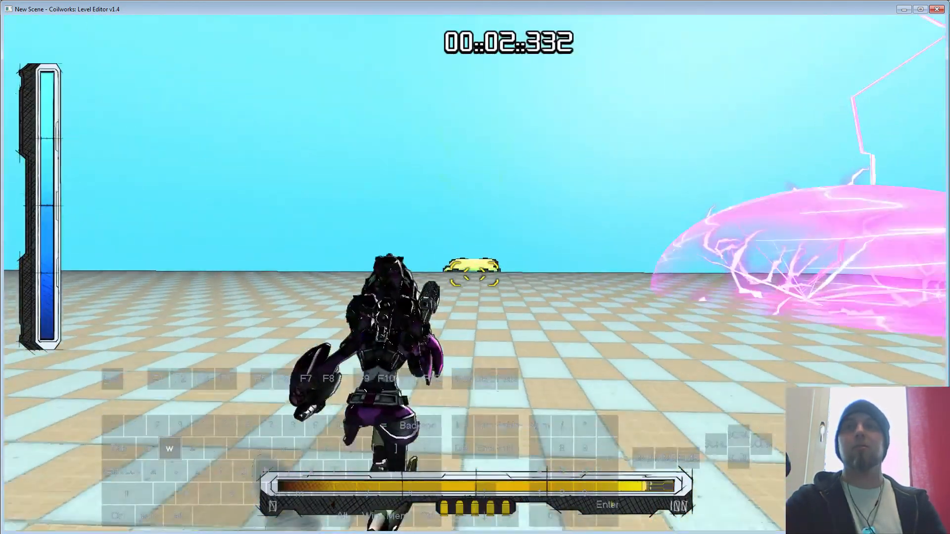
pyautogui.press('s')
pyautogui.press('w')
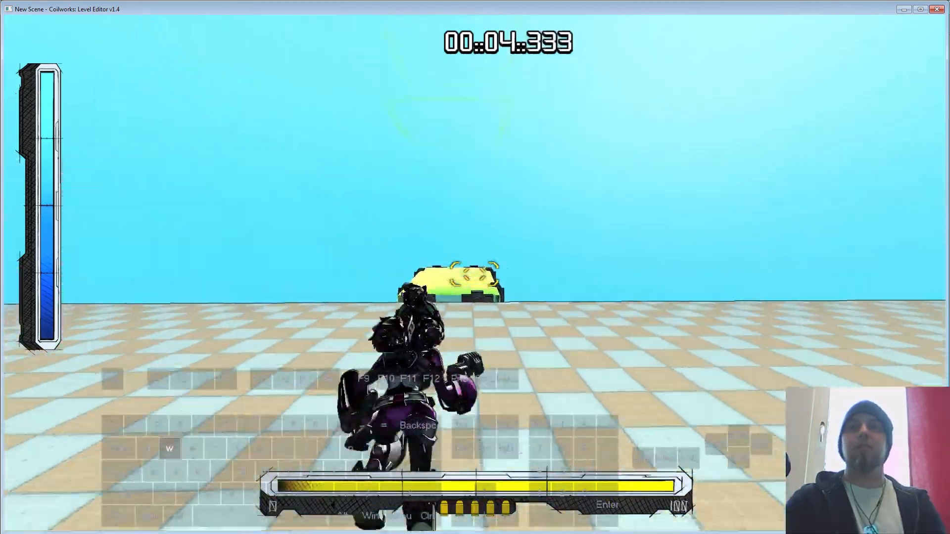
pyautogui.press('space')
pyautogui.press('r')
# Step: Repeat the run into the push field, try steering backward and sideways during the launch, and return to editing
pyautogui.press('w')
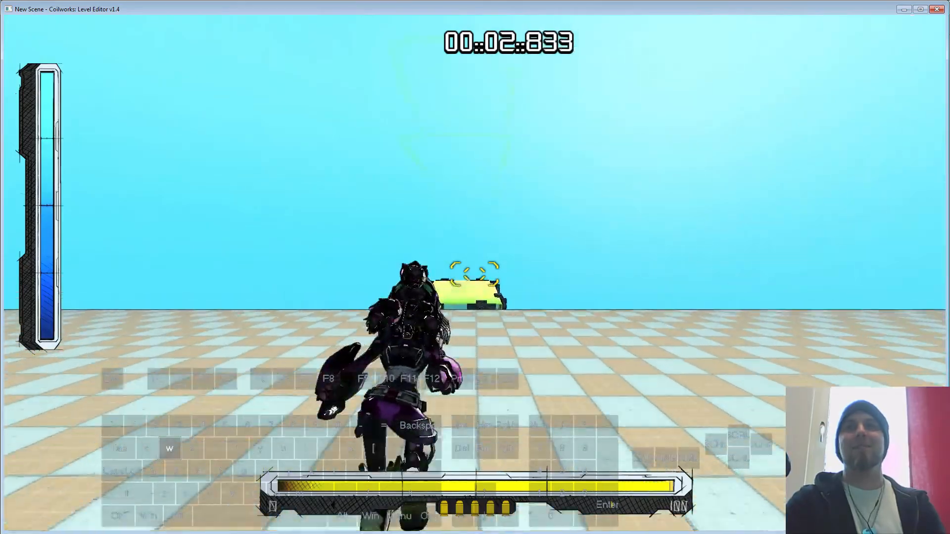
pyautogui.press('s')
pyautogui.press('d')
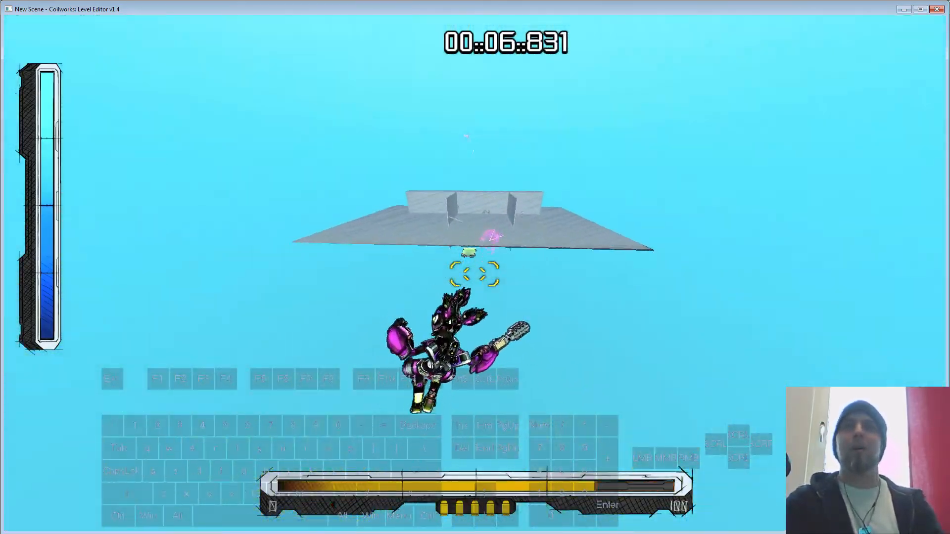
pyautogui.press('r')
pyautogui.press('Escape')
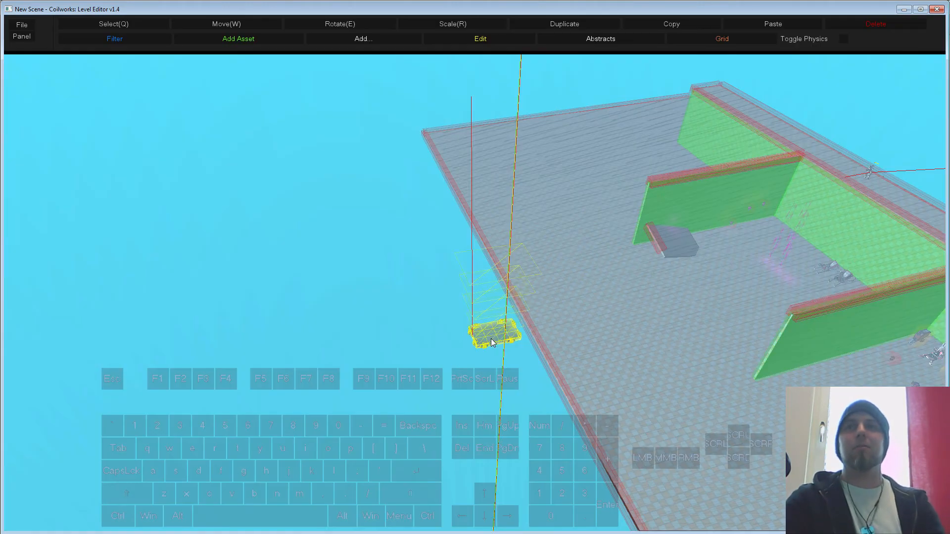
# Step: Set the push field's Stop Control to 6.00 and close its properties
pyautogui.click(517, 349)
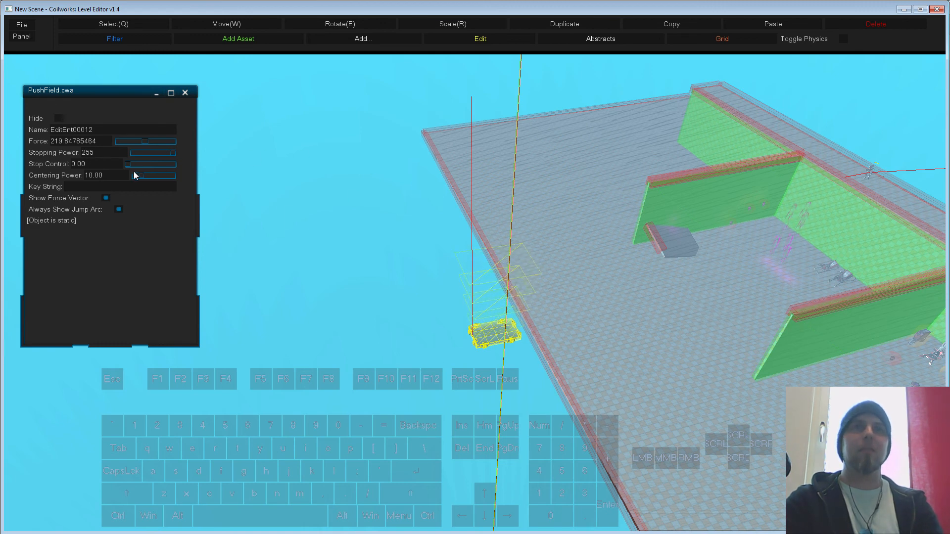
pyautogui.moveTo(129, 164); pyautogui.dragTo(197, 176)
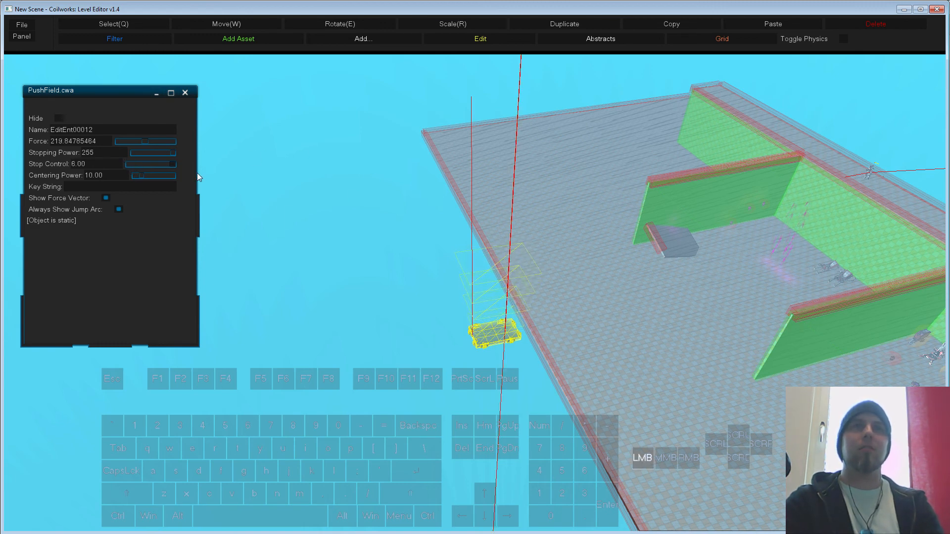
pyautogui.moveTo(442, 328); pyautogui.dragTo(359, 228, button='middle')
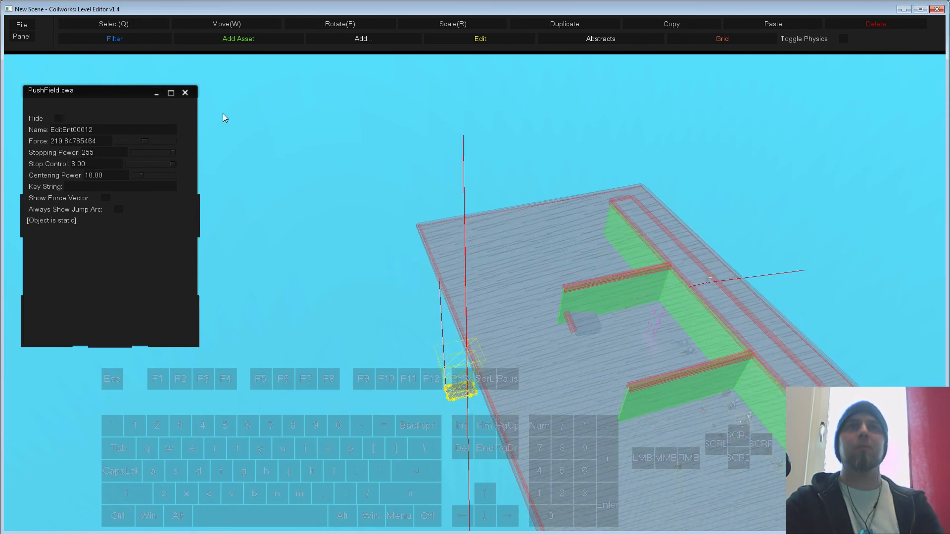
pyautogui.click(191, 93)
# Step: Playtest the launch with Stop Control at 6.00, steering forward and sideways in mid-air, and return to editing
pyautogui.press('F5')
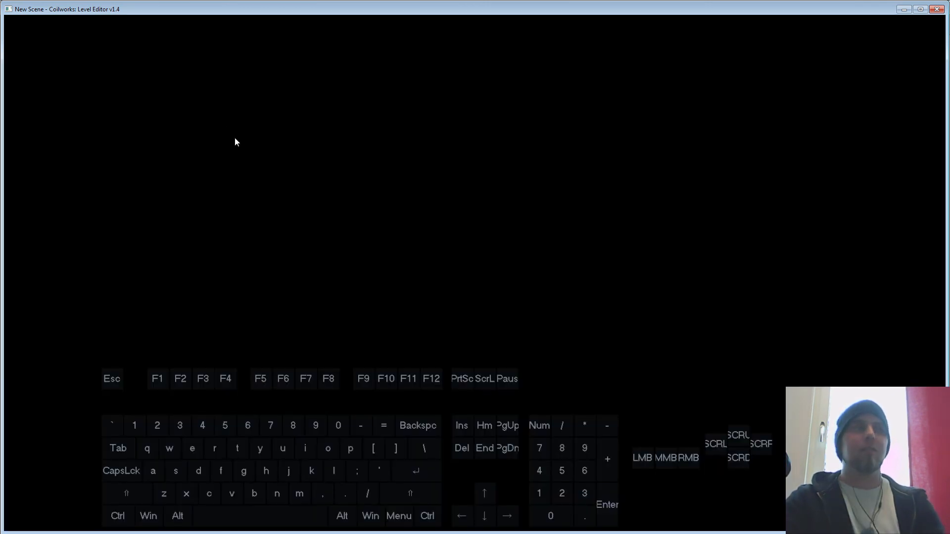
pyautogui.press('w')
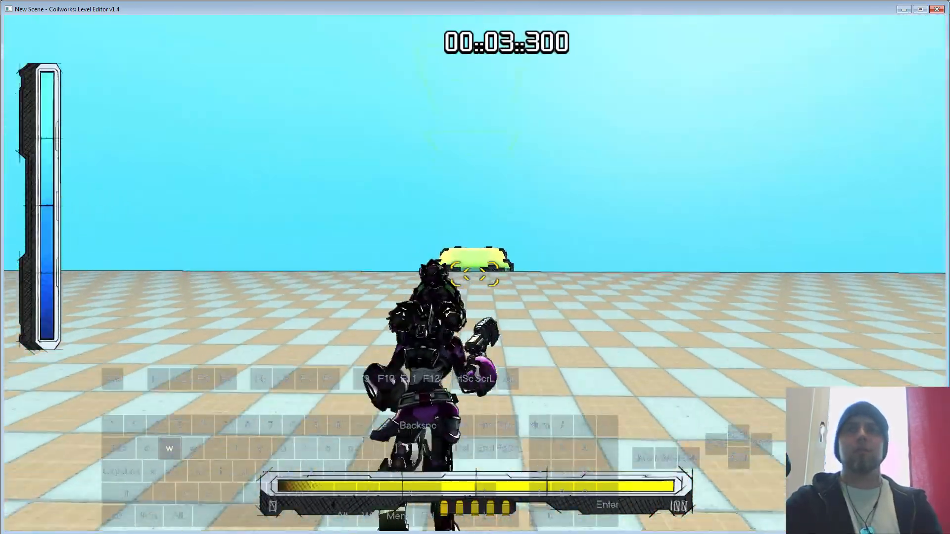
pyautogui.press('shift')
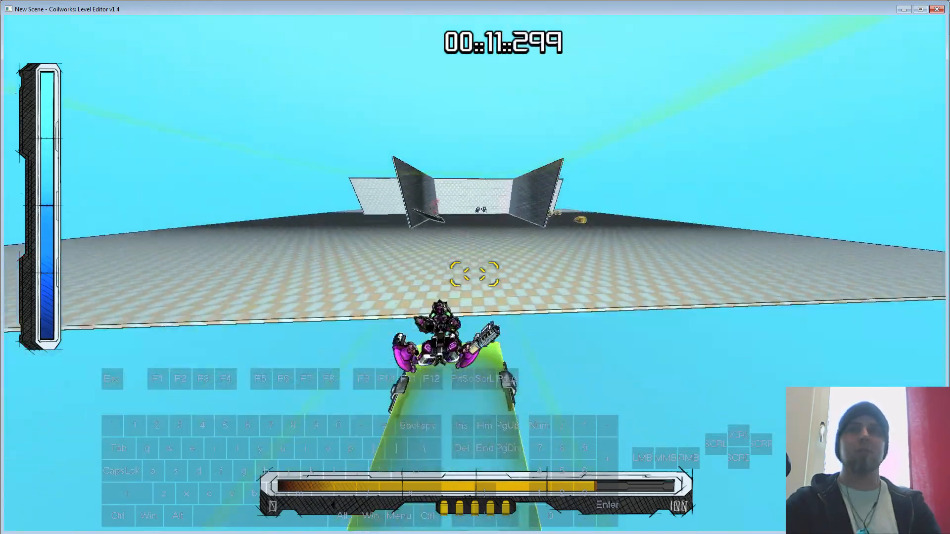
pyautogui.press('space')
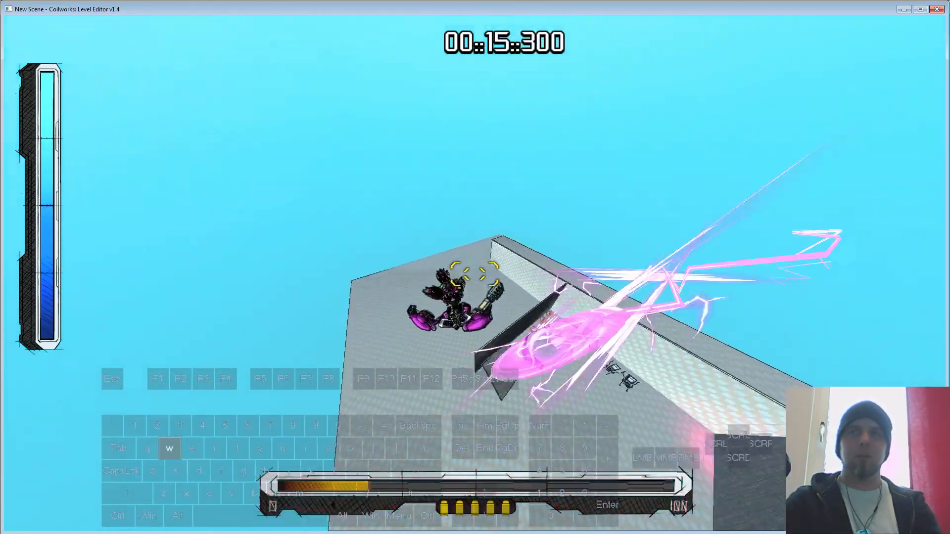
pyautogui.press('a')
pyautogui.press('w')
pyautogui.press('d')
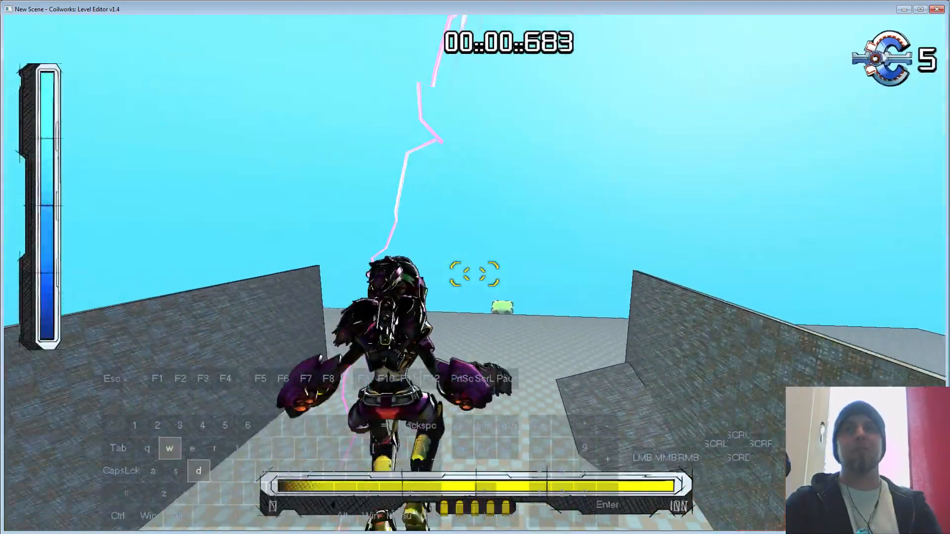
pyautogui.press('a')
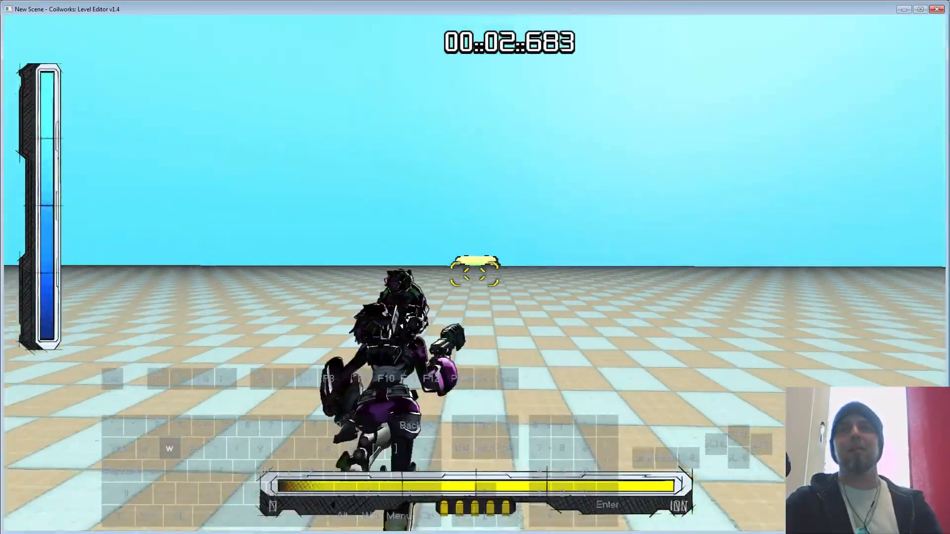
pyautogui.press('Escape')
# Step: Rotate the push field at the floor's edge so it tilts away from its upright launch direction
pyautogui.press('s')
pyautogui.moveTo(456, 402); pyautogui.dragTo(425, 374, button='right')
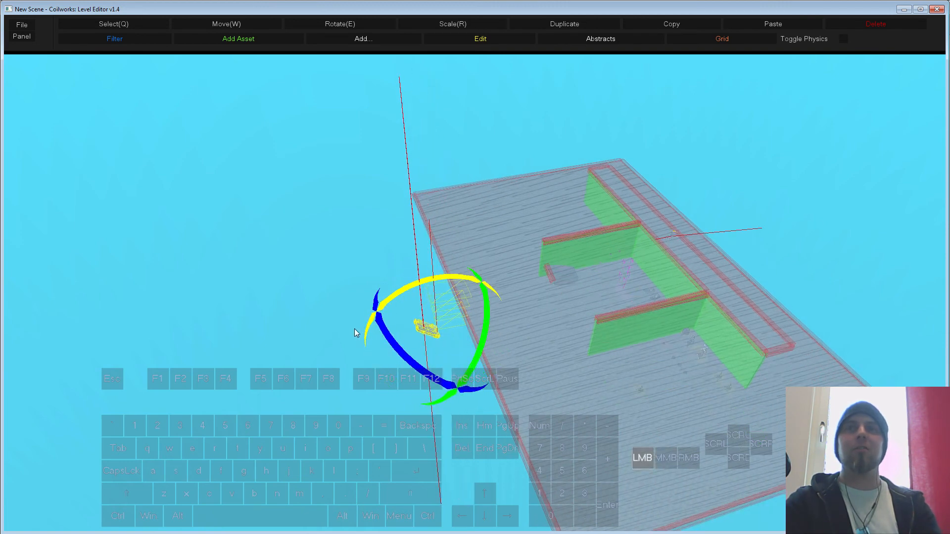
pyautogui.moveTo(391, 319)
pyautogui.mouseDown()
pyautogui.moveTo(383, 319)
pyautogui.moveTo(402, 319)
pyautogui.mouseUp()
pyautogui.press('s')
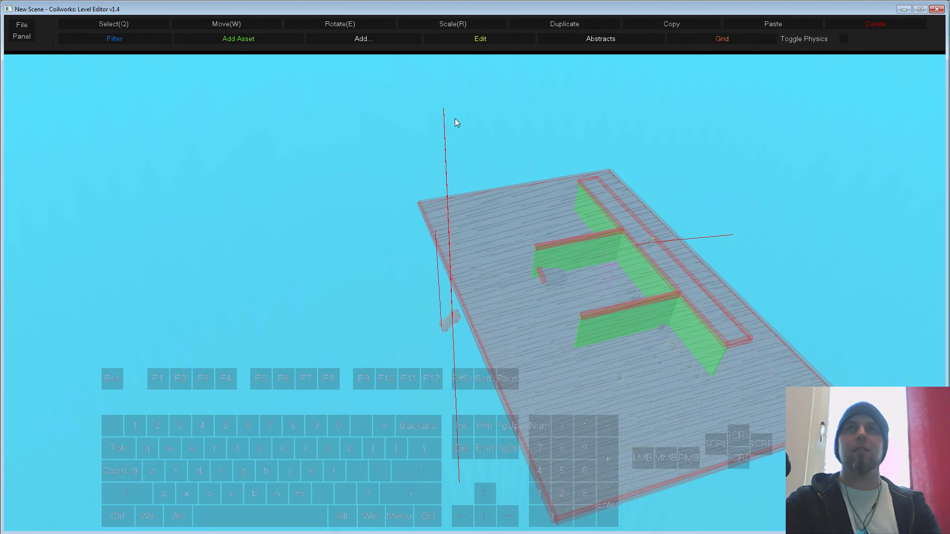
pyautogui.moveTo(352, 209); pyautogui.dragTo(337, 156)
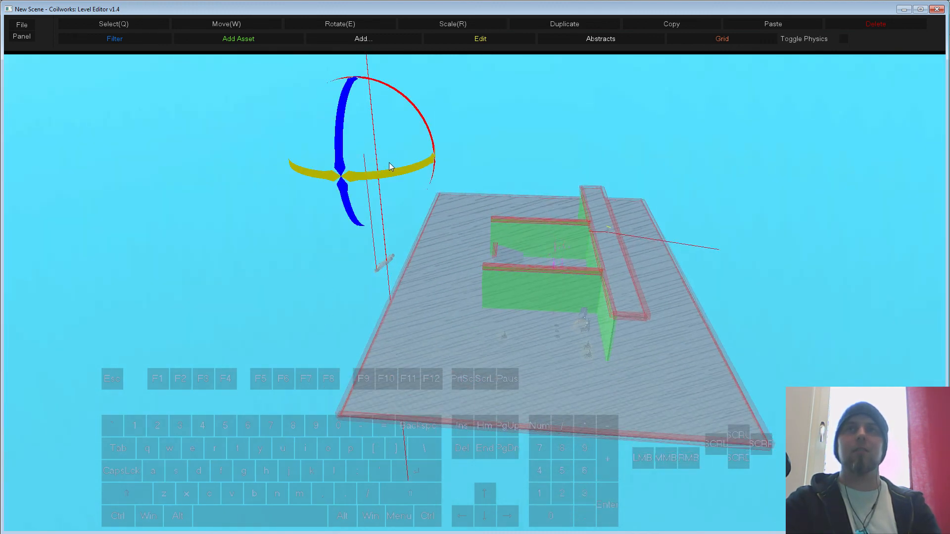
# Step: Move the push field's target outward so the launch arc curves beyond the edge of the floor
pyautogui.press('w')
pyautogui.moveTo(265, 159); pyautogui.dragTo(265, 159)
pyautogui.press('s')
pyautogui.moveTo(207, 284); pyautogui.dragTo(306, 292, button='middle')
pyautogui.moveTo(283, 249); pyautogui.dragTo(322, 269, button='right')
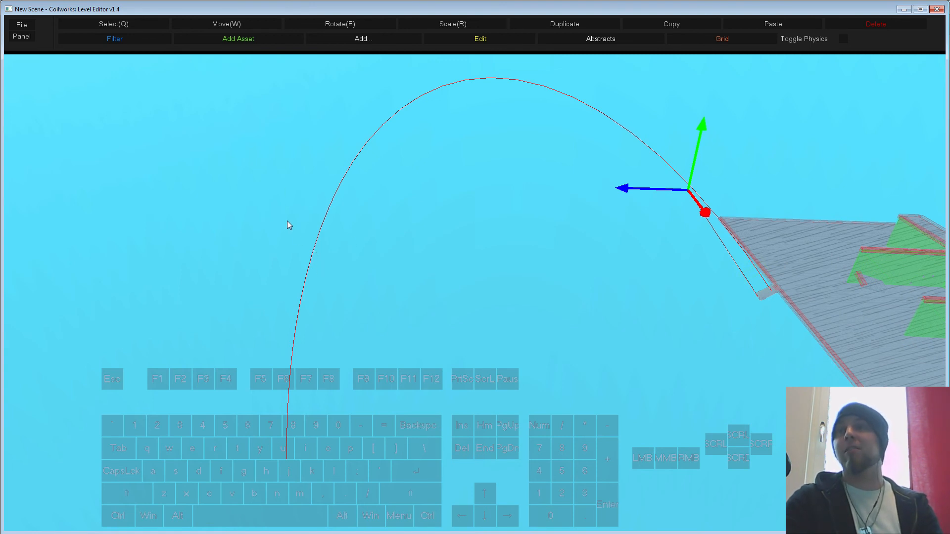
pyautogui.moveTo(311, 252); pyautogui.dragTo(197, 257, button='middle')
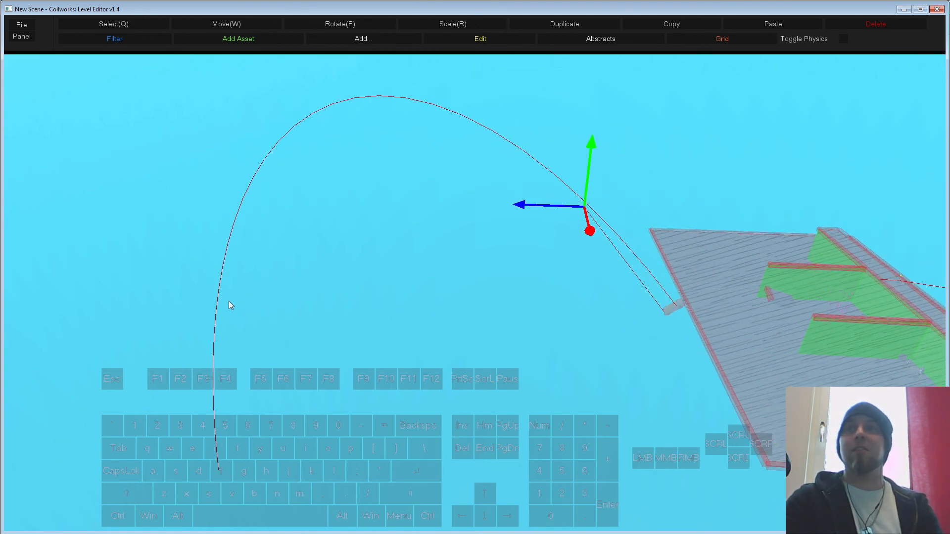
# Step: Shift the target farther along its Z axis and fine-tune its position to widen the launch arc
pyautogui.press('r')
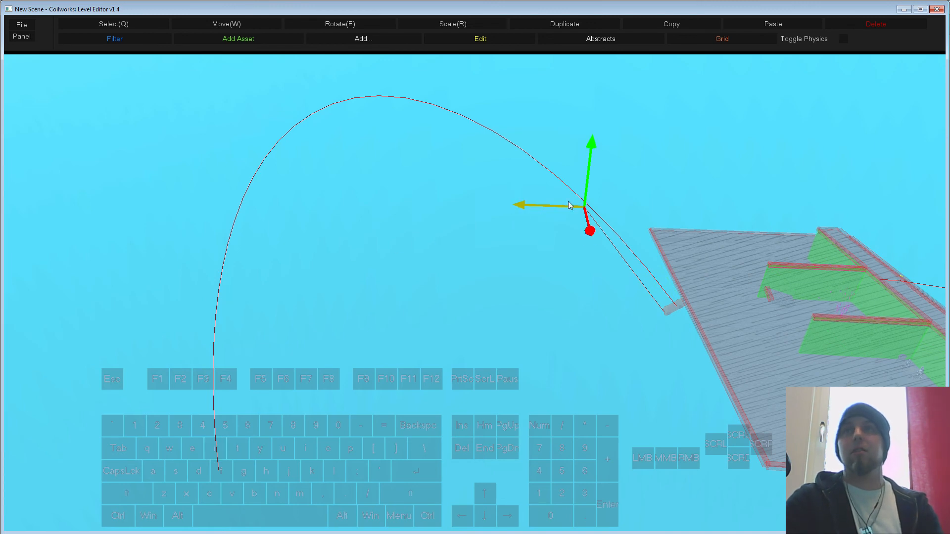
pyautogui.moveTo(570, 206); pyautogui.dragTo(425, 144)
pyautogui.press('s')
pyautogui.moveTo(318, 290); pyautogui.dragTo(544, 337, button='middle')
pyautogui.moveTo(545, 337); pyautogui.dragTo(341, 248, button='right')
pyautogui.moveTo(341, 248); pyautogui.dragTo(340, 288)
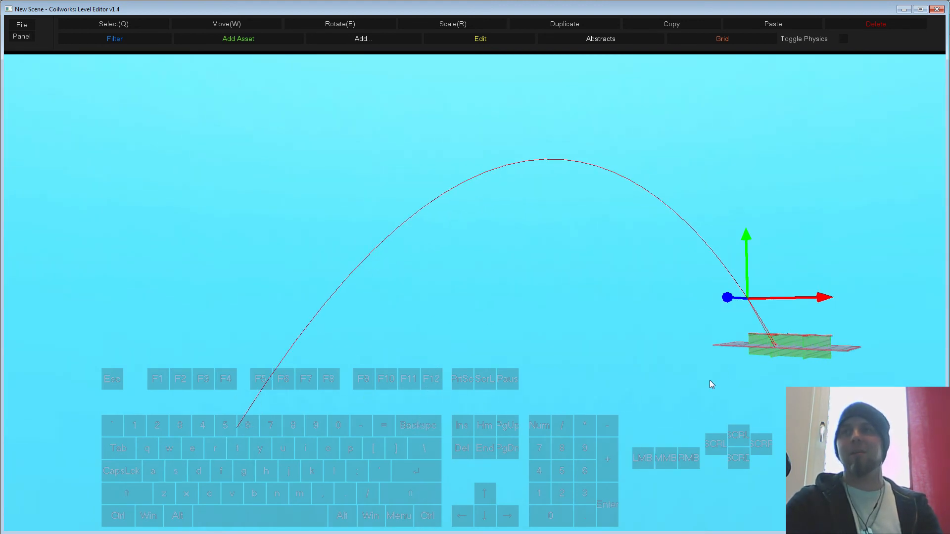
# Step: Add a level block and move it to the far end of the push field's launch arc
pyautogui.press('q')
pyautogui.click(781, 348)
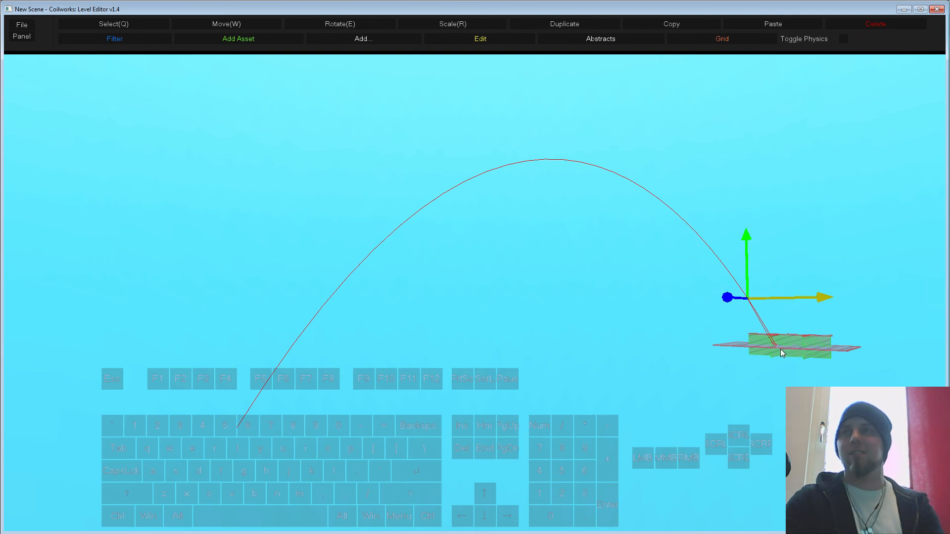
pyautogui.press('q')
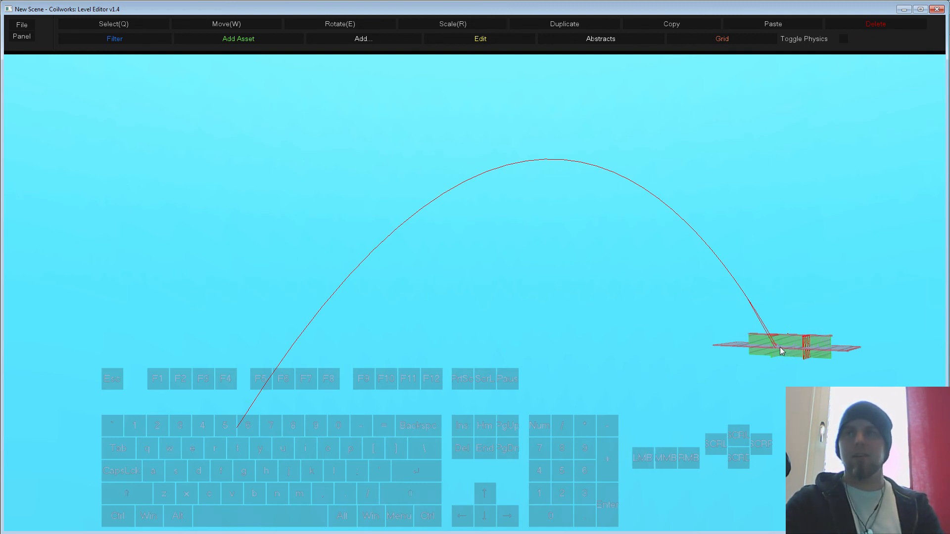
pyautogui.click(371, 39)
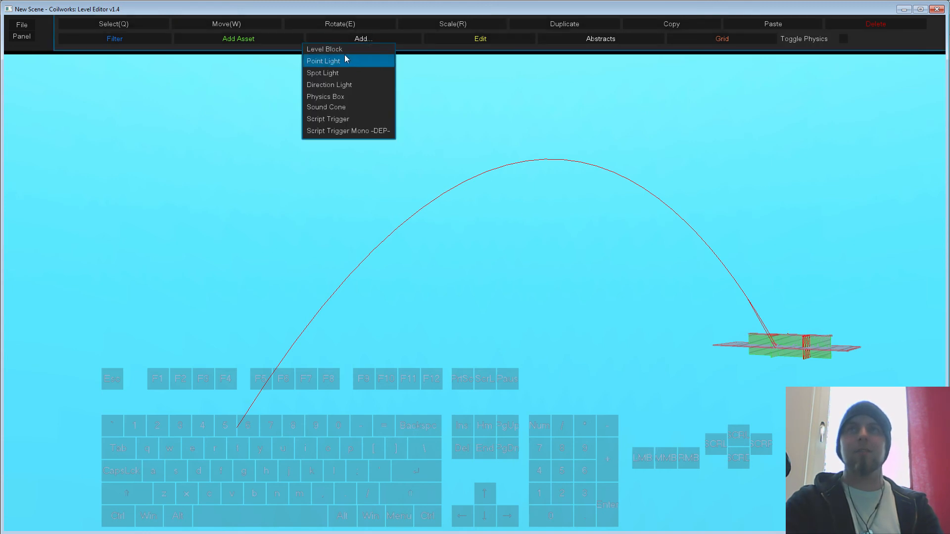
pyautogui.click(350, 61)
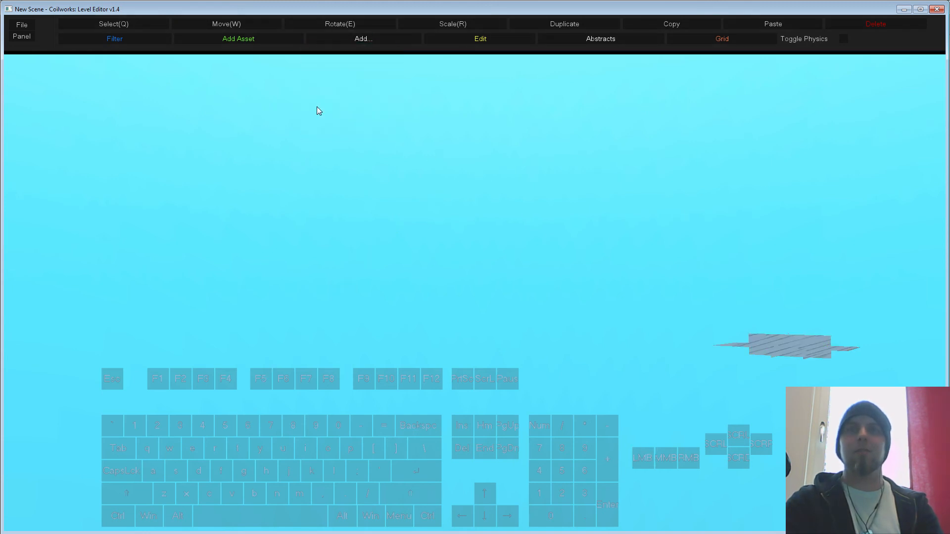
pyautogui.click(256, 432)
pyautogui.press('s')
pyautogui.moveTo(261, 432); pyautogui.dragTo(567, 383, button='right')
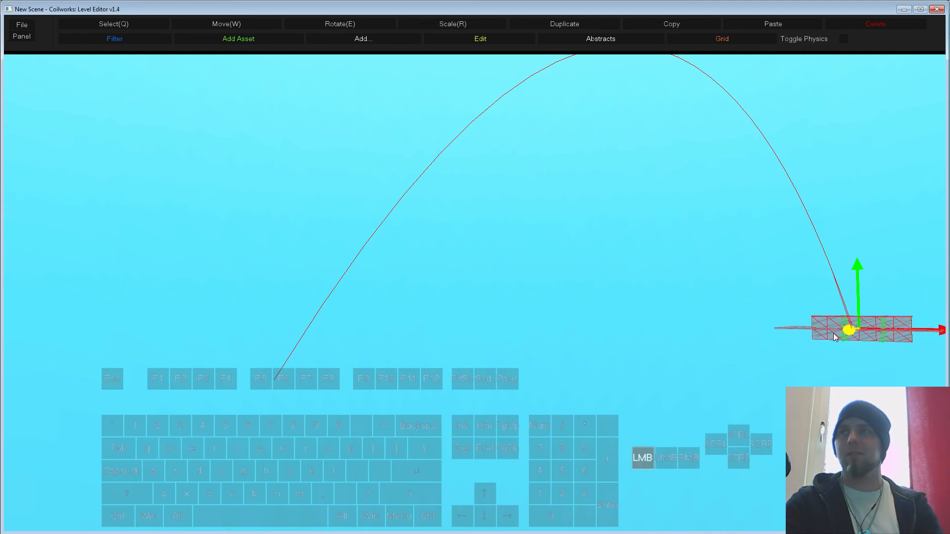
pyautogui.moveTo(834, 337); pyautogui.dragTo(626, 397)
pyautogui.moveTo(788, 336); pyautogui.dragTo(335, 427)
pyautogui.moveTo(597, 371); pyautogui.dragTo(307, 414)
# Step: Tilt the block to face the incoming launch arc and adjust its scale
pyautogui.press('e')
pyautogui.moveTo(257, 345); pyautogui.dragTo(66, 422)
pyautogui.press('r')
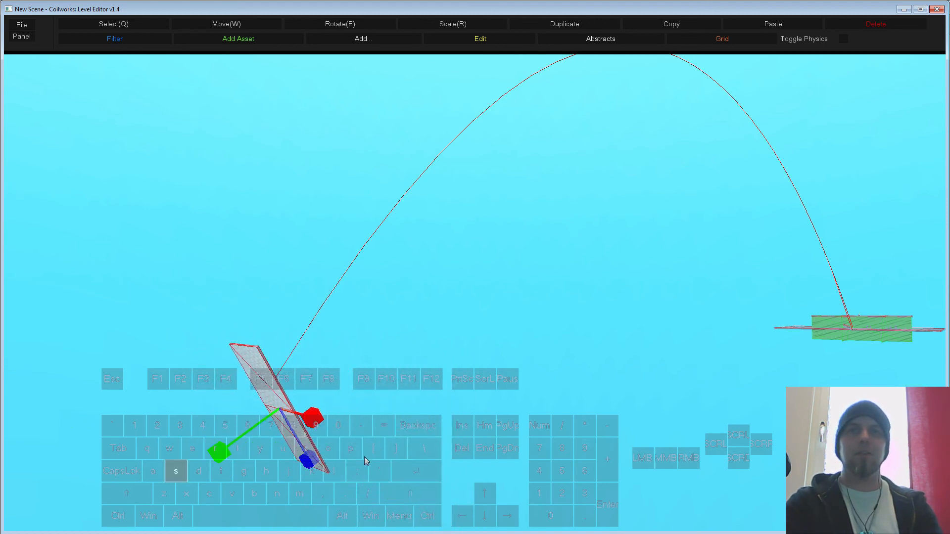
pyautogui.moveTo(365, 460); pyautogui.dragTo(352, 433, button='middle')
pyautogui.moveTo(246, 413)
pyautogui.mouseDown()
pyautogui.moveTo(258, 431)
pyautogui.moveTo(251, 414)
pyautogui.mouseUp()
# Step: Nudge the tilted block onto the end of the launch arc and deselect it
pyautogui.press('w')
pyautogui.press('shift')
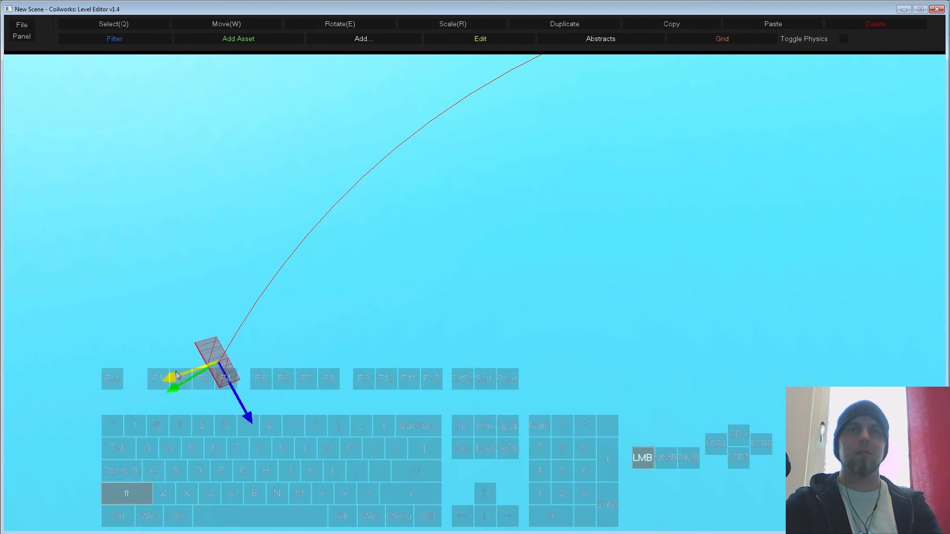
pyautogui.keyDown('shift'); pyautogui.moveTo(176, 372); pyautogui.dragTo(176, 372); pyautogui.keyUp('shift')
pyautogui.click(354, 373)
# Step: Playtest running and jumping into the push field toward the distant block, restart the run, and return to editing
pyautogui.press('s')
pyautogui.moveTo(381, 395); pyautogui.dragTo(458, 412, button='right')
pyautogui.press('d')
pyautogui.press('w')
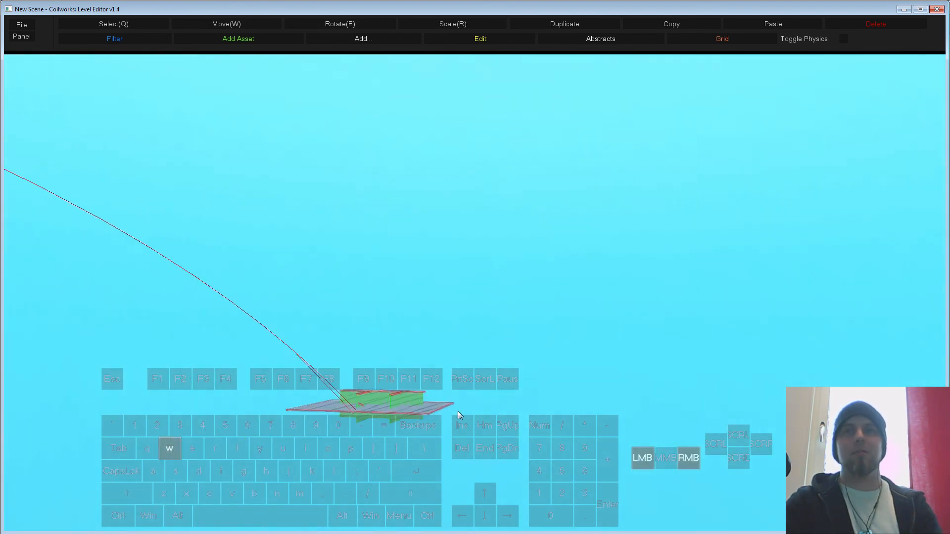
pyautogui.press('F5')
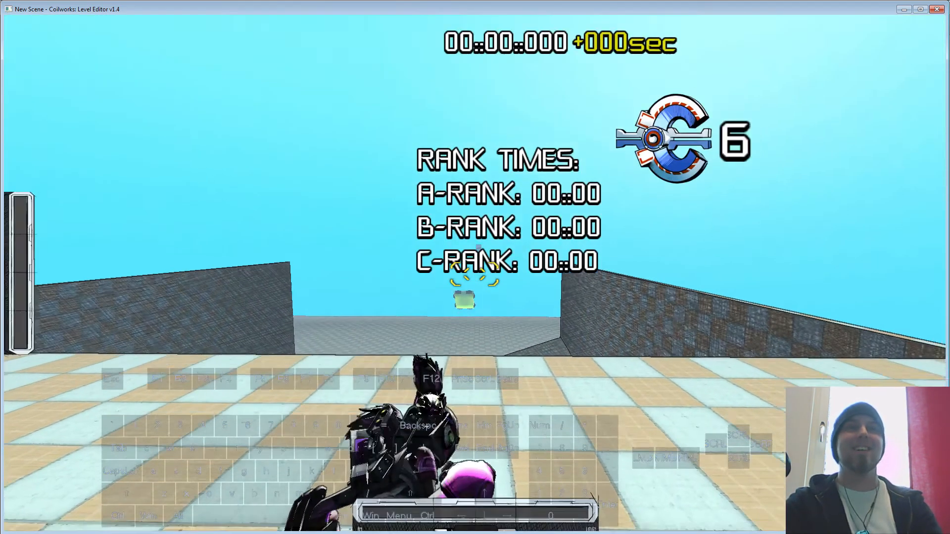
pyautogui.press('w')
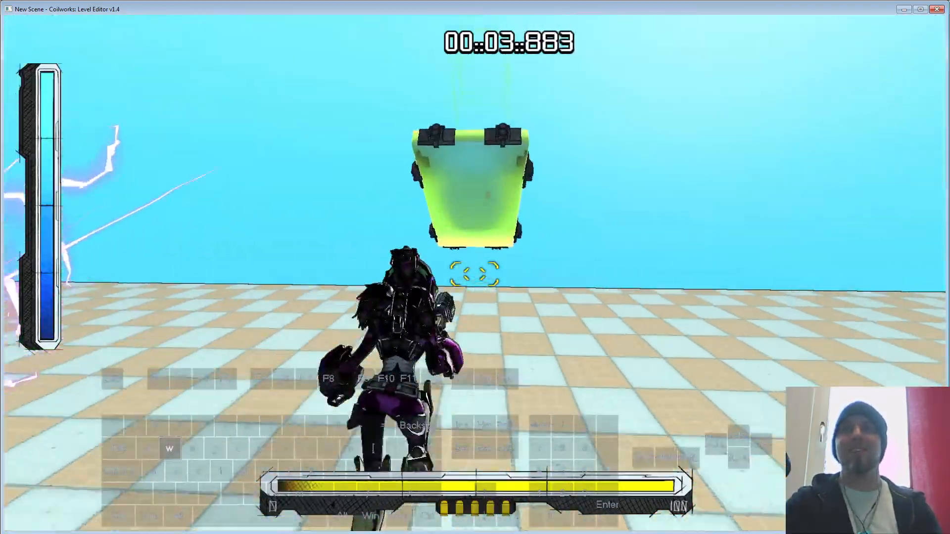
pyautogui.press('space')
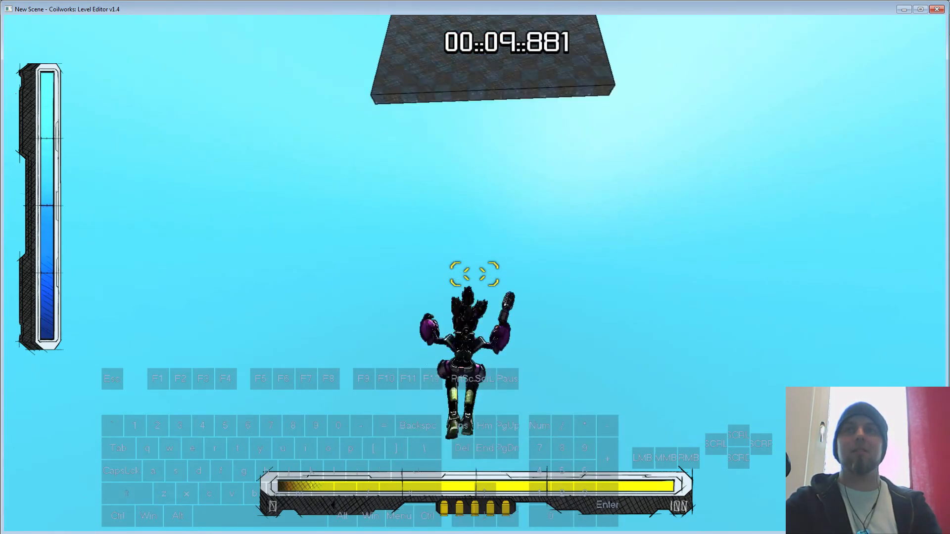
pyautogui.press('w')
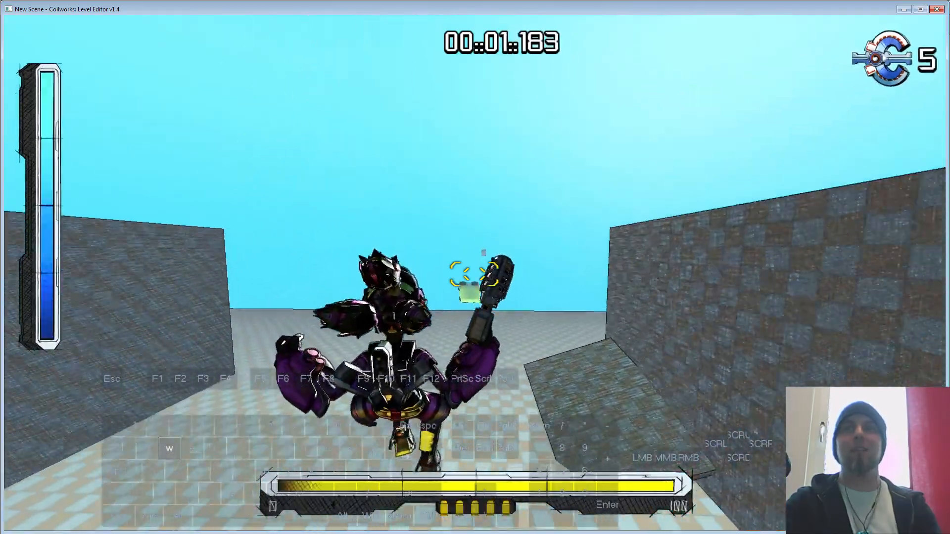
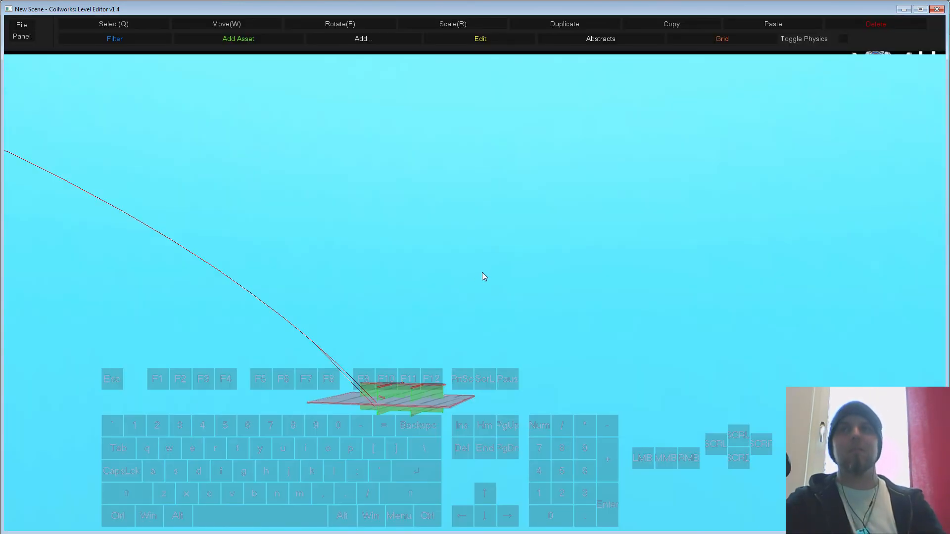
# Step: Examine the full launch arc from the push field to the distant block, and return to the walls and ramp
pyautogui.press('s')
pyautogui.moveTo(482, 273); pyautogui.dragTo(531, 349, button='right')
pyautogui.press('a')
pyautogui.press('s')
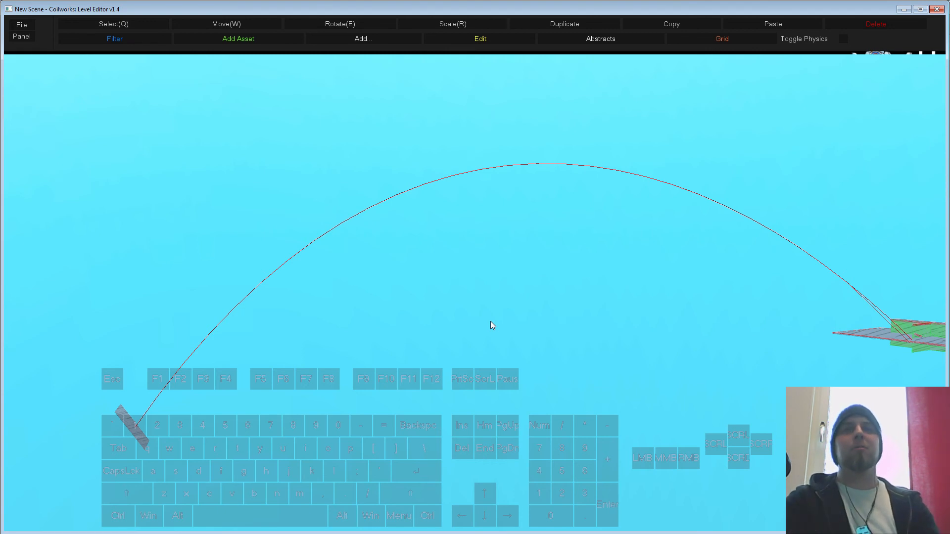
pyautogui.press('w')
pyautogui.moveTo(568, 345); pyautogui.dragTo(589, 354, button='right')
pyautogui.press('d')
pyautogui.press('s')
pyautogui.press('w')
pyautogui.press('d')
pyautogui.press('d')
pyautogui.press('w')
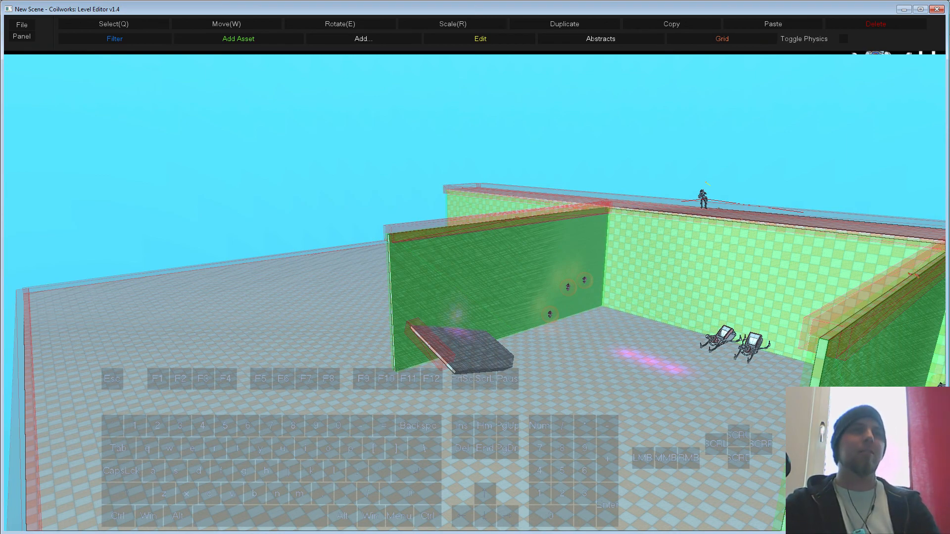
pyautogui.moveTo(292, 408)
pyautogui.mouseDown(button='right')
pyautogui.moveTo(301, 406)
pyautogui.moveTo(289, 403)
pyautogui.mouseUp(button='right')
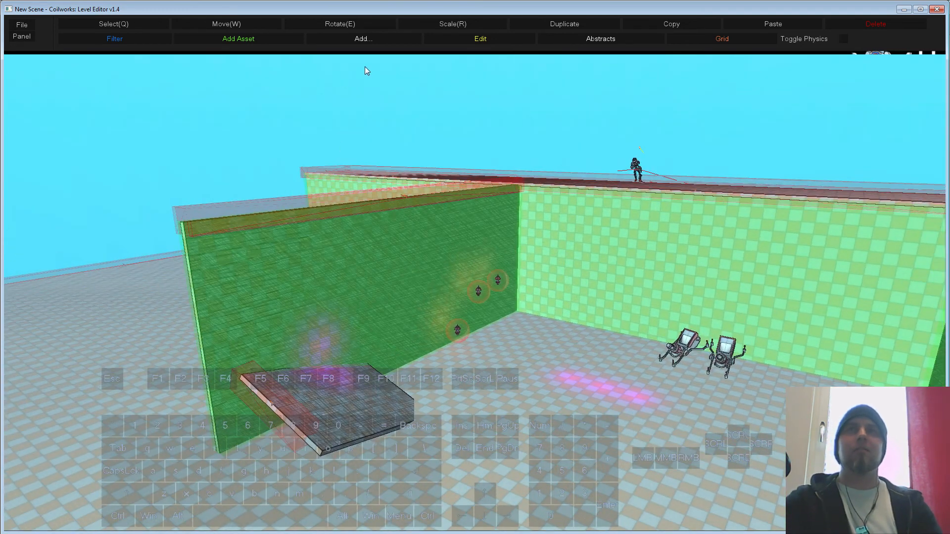
# Step: Find the goalkeeper.cwa asset with the filter "goal" and place it beside the ramp and wall
pyautogui.click(247, 47)
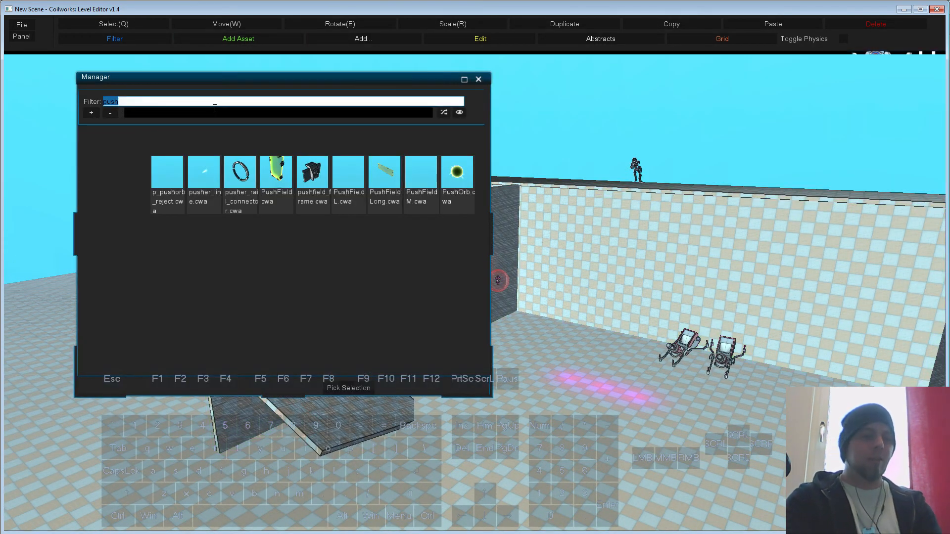
pyautogui.write('goal')
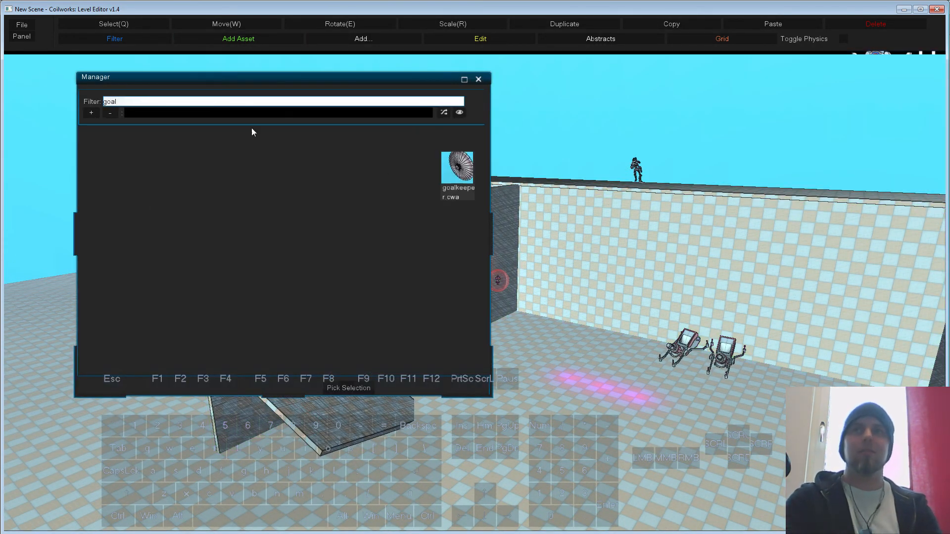
pyautogui.click(446, 168)
pyautogui.click(350, 387)
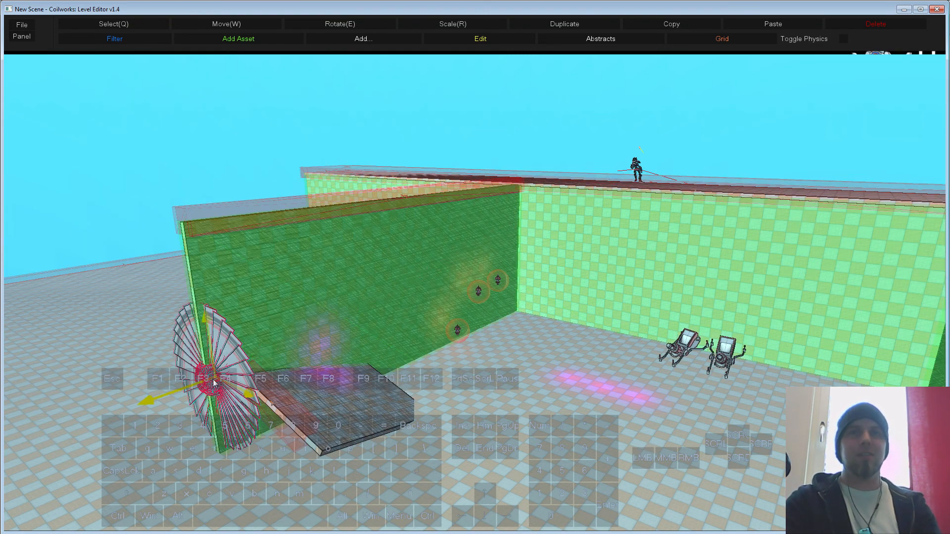
pyautogui.click(201, 400)
# Step: Move the goalkeeper away from the wall to the open floor facing the push field
pyautogui.moveTo(214, 407); pyautogui.dragTo(281, 401)
pyautogui.press('w')
pyautogui.moveTo(218, 382); pyautogui.dragTo(114, 327)
pyautogui.press('s')
pyautogui.moveTo(231, 360); pyautogui.dragTo(337, 372, button='middle')
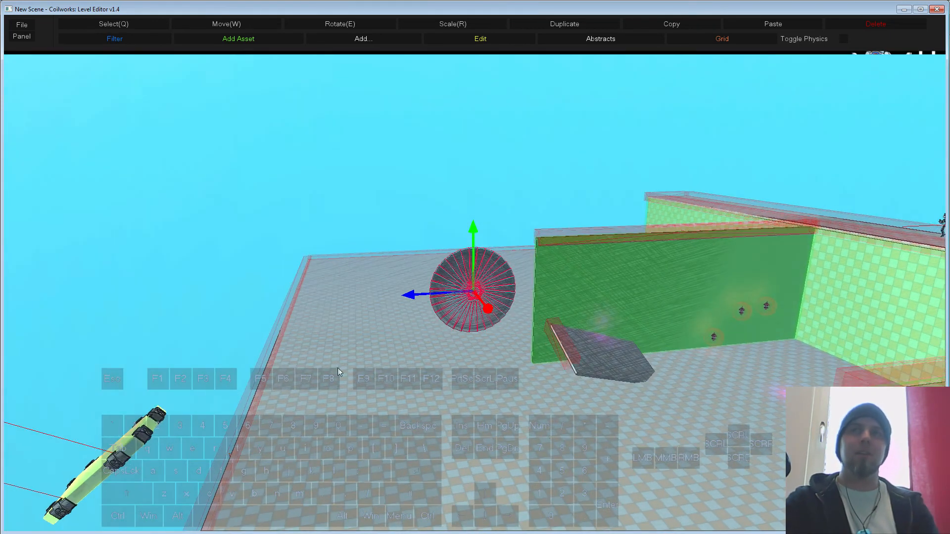
pyautogui.moveTo(434, 297); pyautogui.dragTo(368, 299)
# Step: Open the goalkeeper's properties and move the window clear of the object
pyautogui.rightClick(406, 278)
pyautogui.click(424, 287)
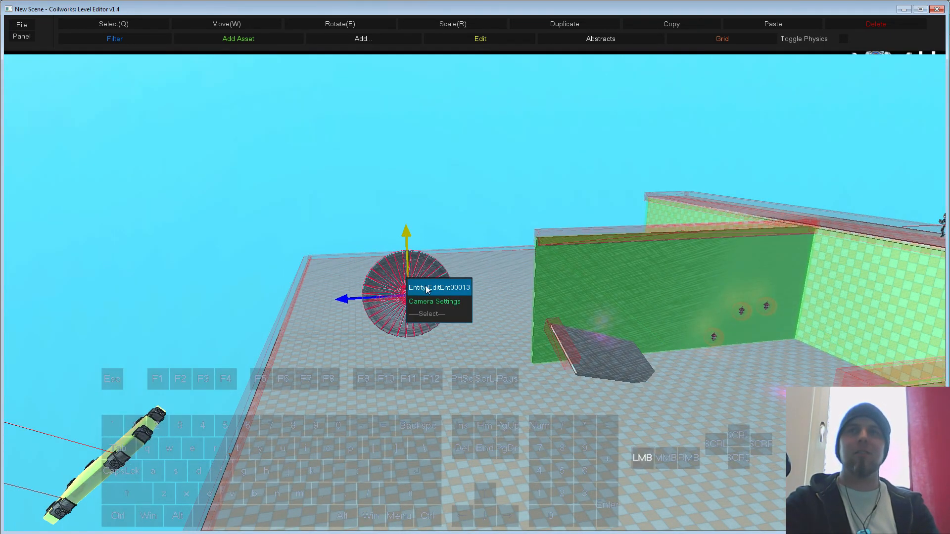
pyautogui.moveTo(108, 101); pyautogui.dragTo(629, 103)
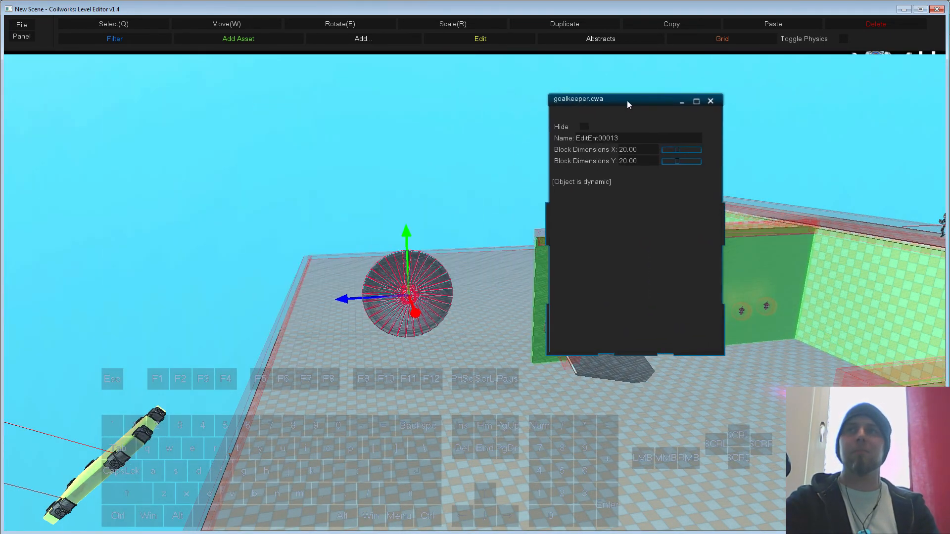
# Step: Enlarge the goalkeeper's block dimensions to about 146.67 in X and 46.58 in Y, and close its properties
pyautogui.moveTo(678, 151); pyautogui.dragTo(713, 161)
pyautogui.moveTo(646, 150); pyautogui.dragTo(612, 151)
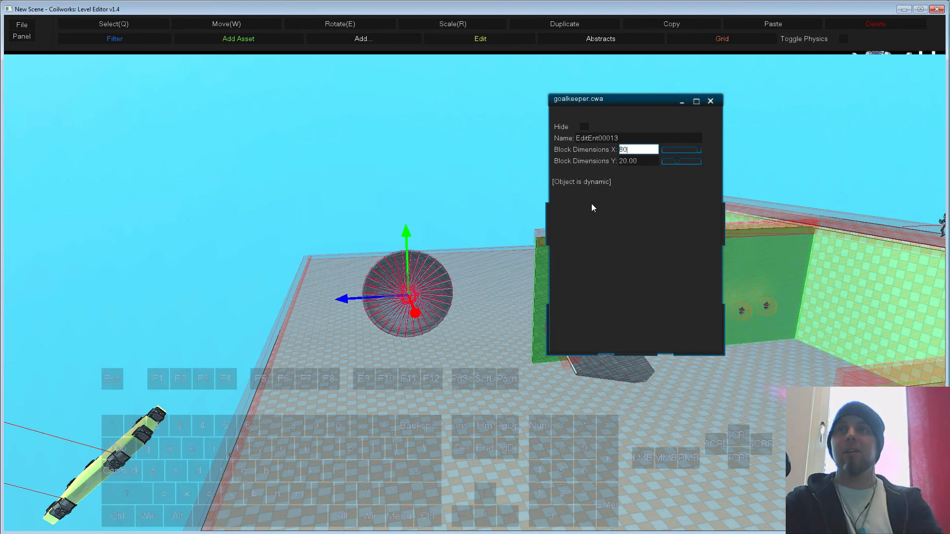
pyautogui.write('80')
pyautogui.press('Return')
pyautogui.moveTo(683, 153); pyautogui.dragTo(706, 159)
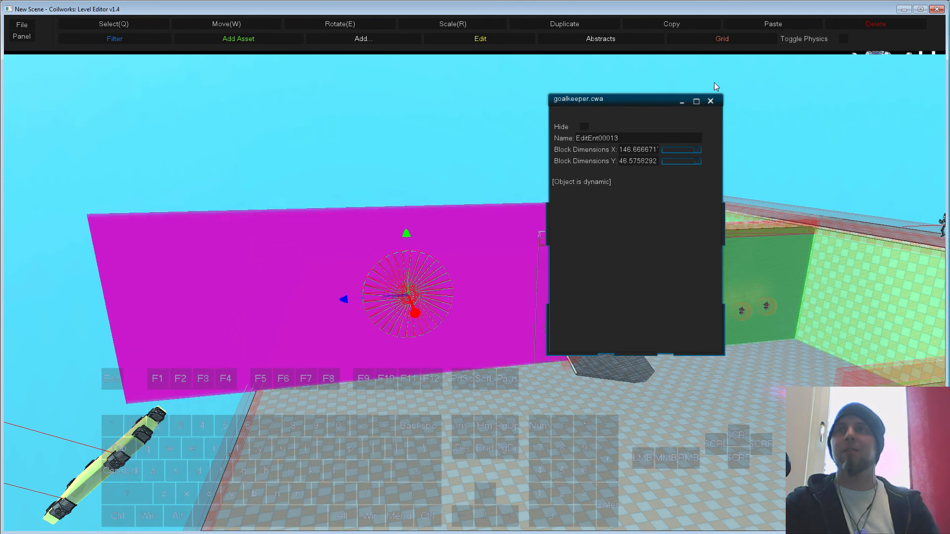
pyautogui.click(710, 102)
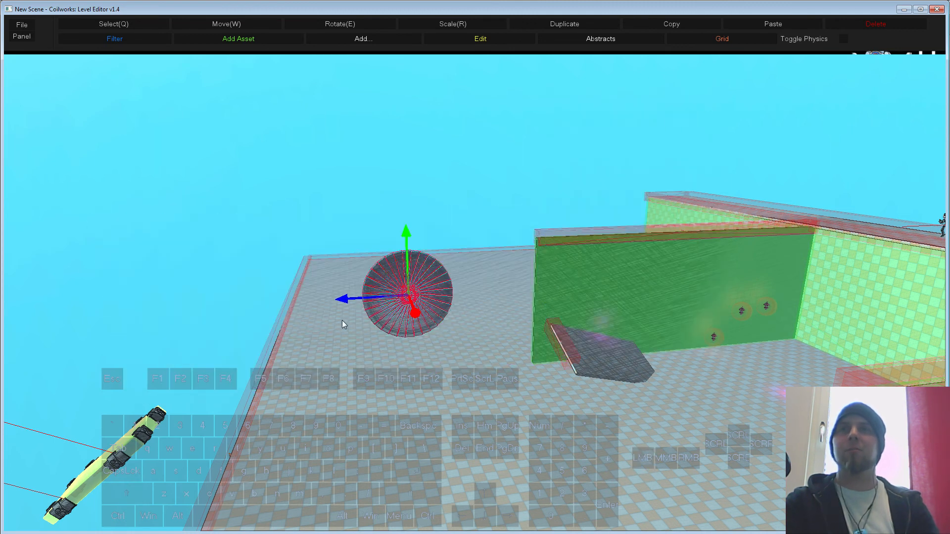
# Step: Move the goalkeeper outward to the outer edge of the floor, away from the ramp and wall
pyautogui.moveTo(342, 320); pyautogui.dragTo(270, 321)
pyautogui.click(431, 193)
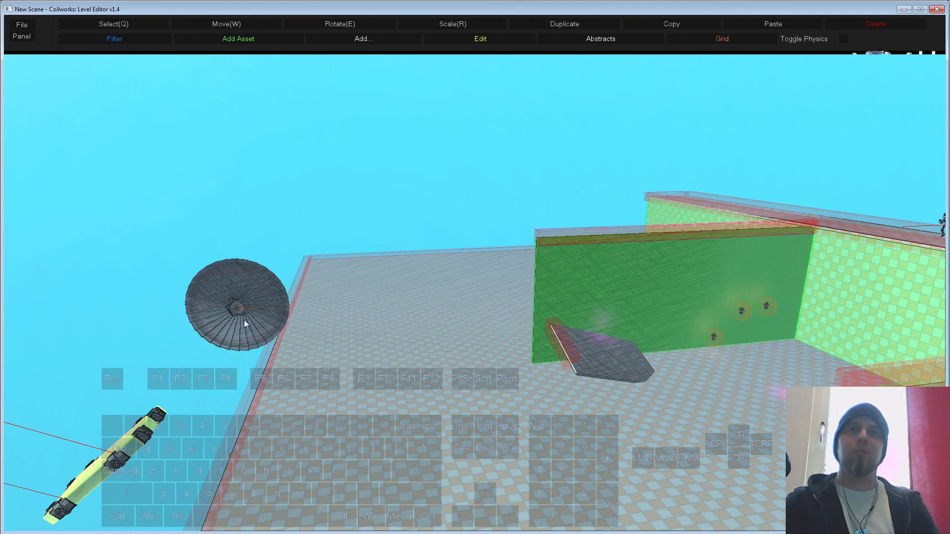
pyautogui.moveTo(237, 312); pyautogui.dragTo(393, 171, button='right')
pyautogui.press('a')
pyautogui.press('d')
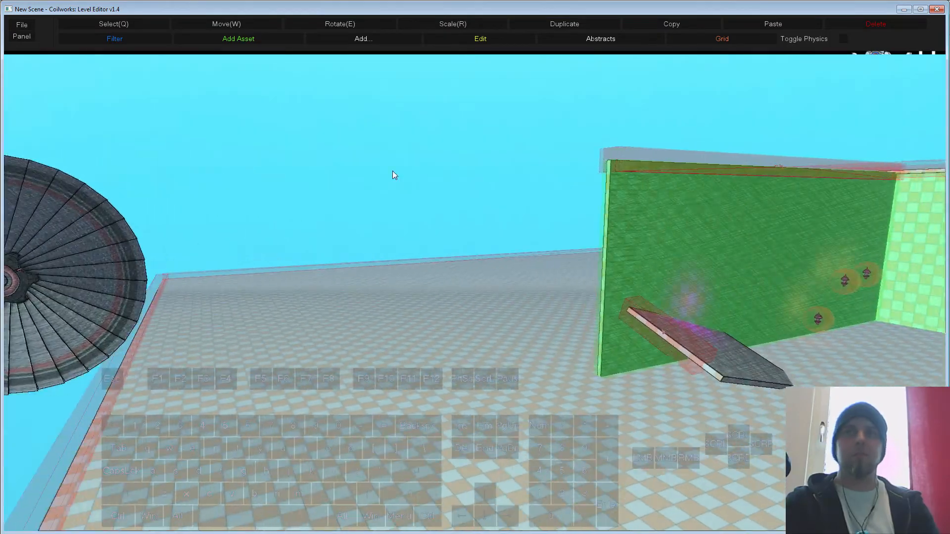
# Step: Playtest the level by running around the ramp and up to the goalkeeper to test its blocking, and return to editing
pyautogui.press('F5')
pyautogui.press('w')
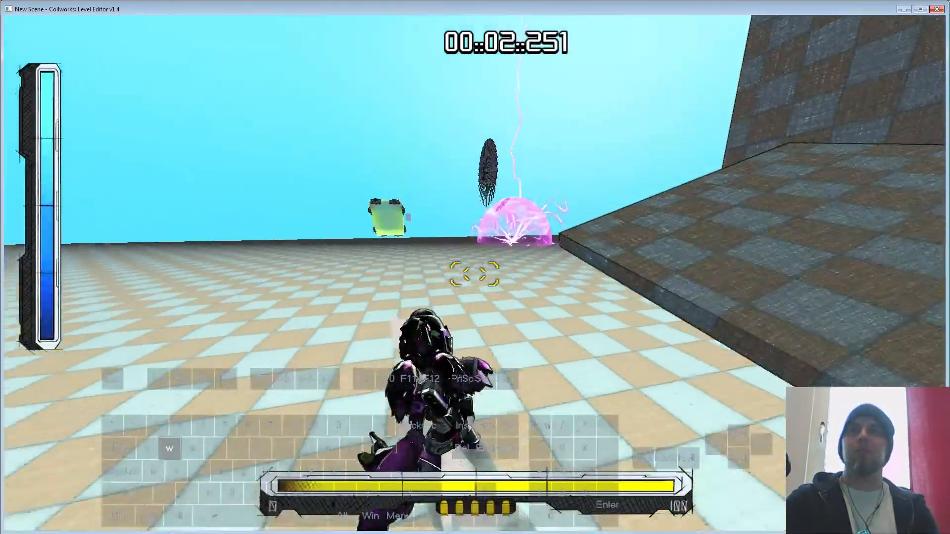
pyautogui.press('d')
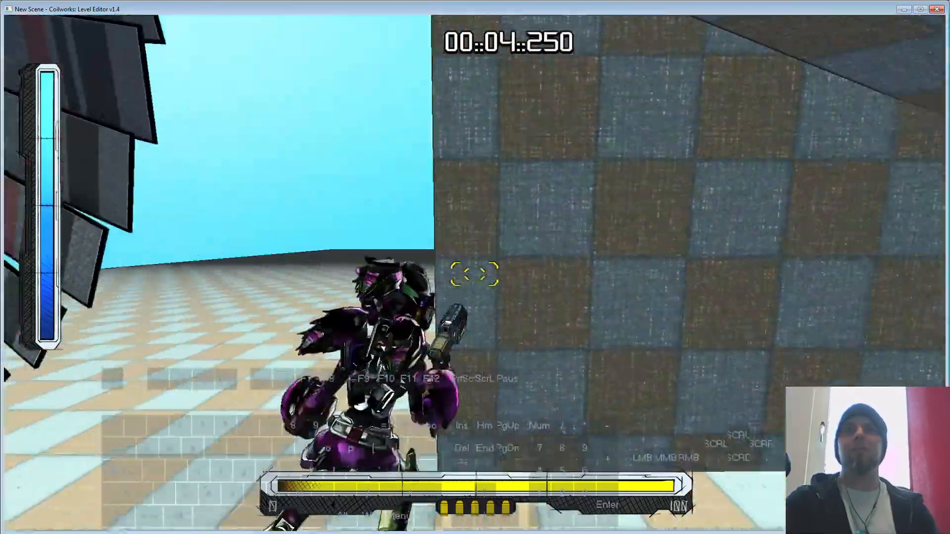
pyautogui.press('s')
pyautogui.press('d')
pyautogui.press('w')
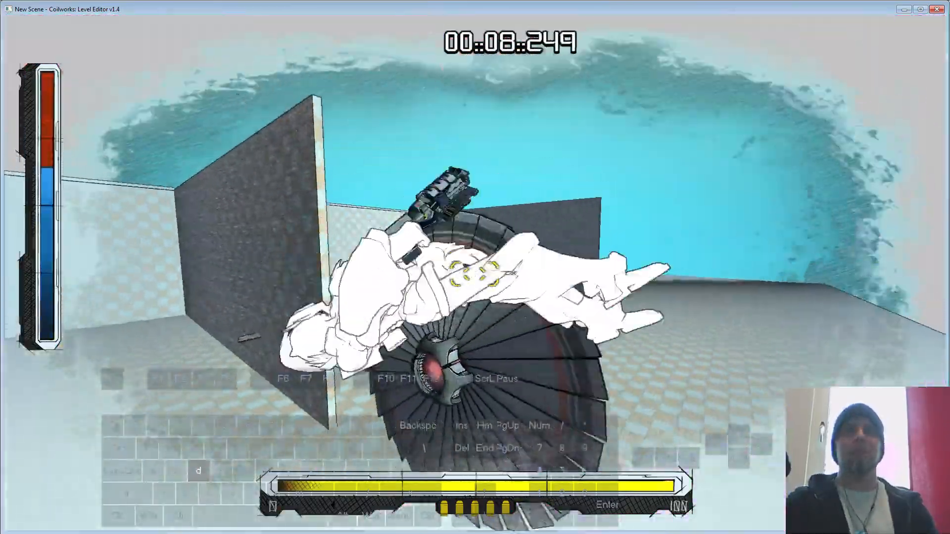
pyautogui.press('w')
pyautogui.press('s')
pyautogui.press('a')
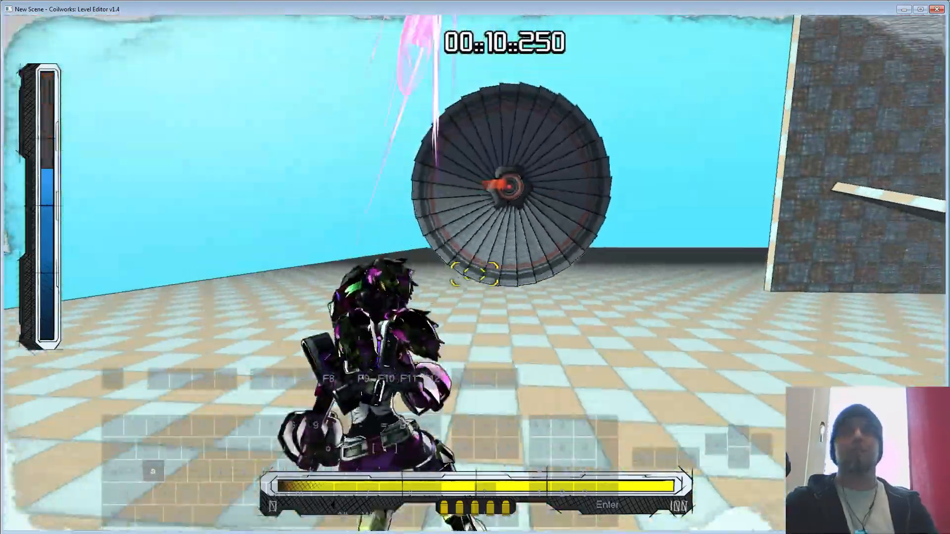
pyautogui.press('w')
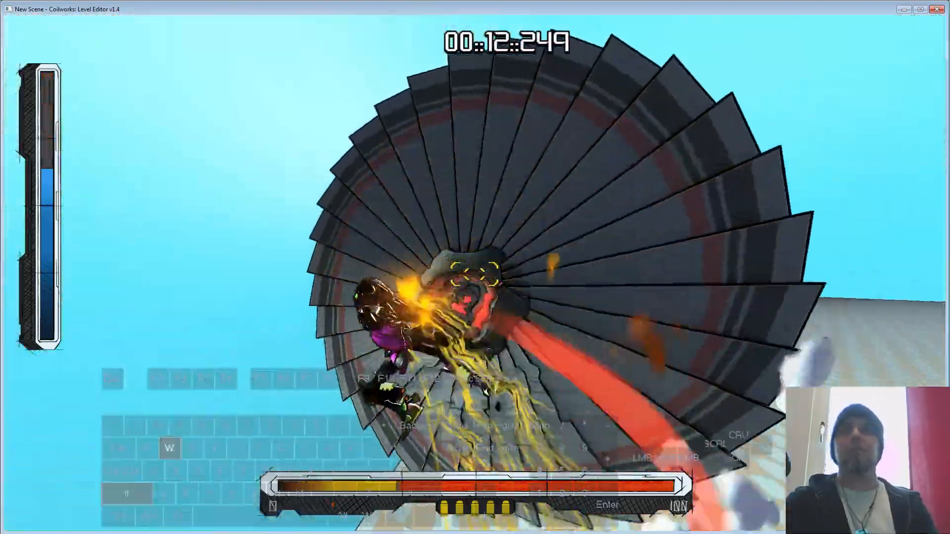
pyautogui.press('d')
pyautogui.press('Escape')
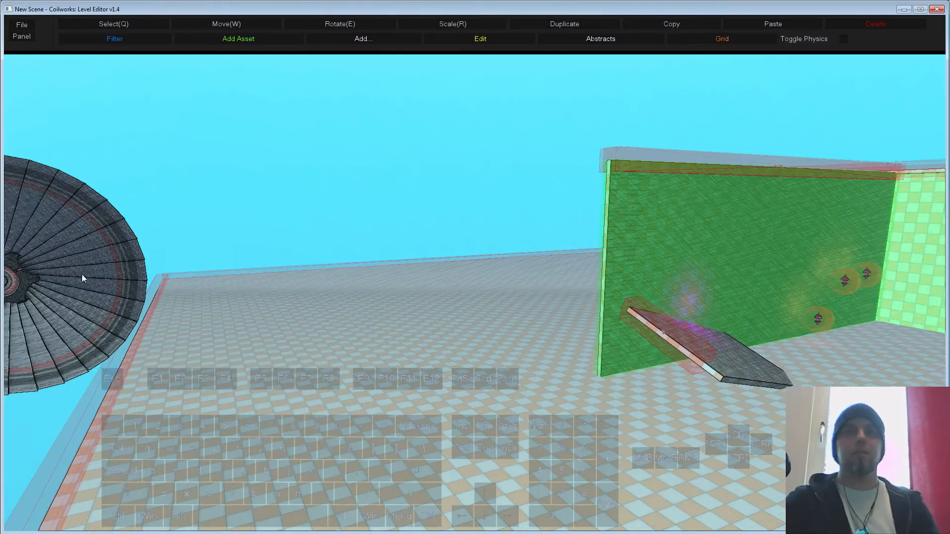
# Step: Reopen the goalkeeper's properties to review its block dimensions, and close them
pyautogui.click(55, 251)
pyautogui.click(192, 295)
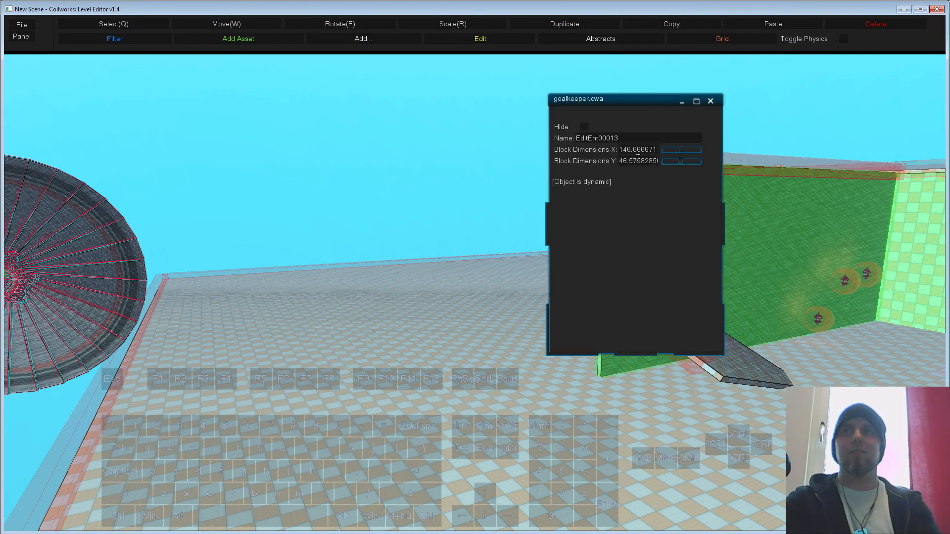
pyautogui.click(656, 153)
pyautogui.moveTo(630, 100); pyautogui.dragTo(322, 102)
pyautogui.click(403, 105)
pyautogui.click(443, 255)
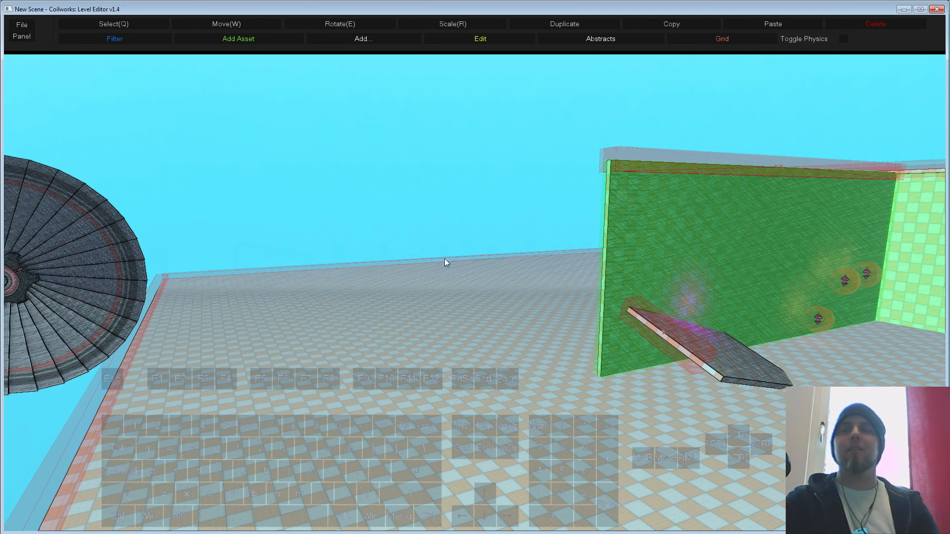
pyautogui.press('s')
pyautogui.moveTo(444, 258)
pyautogui.mouseDown(button='right')
pyautogui.moveTo(461, 286)
pyautogui.moveTo(428, 268)
pyautogui.mouseUp(button='right')
pyautogui.press('d')
pyautogui.press('w')
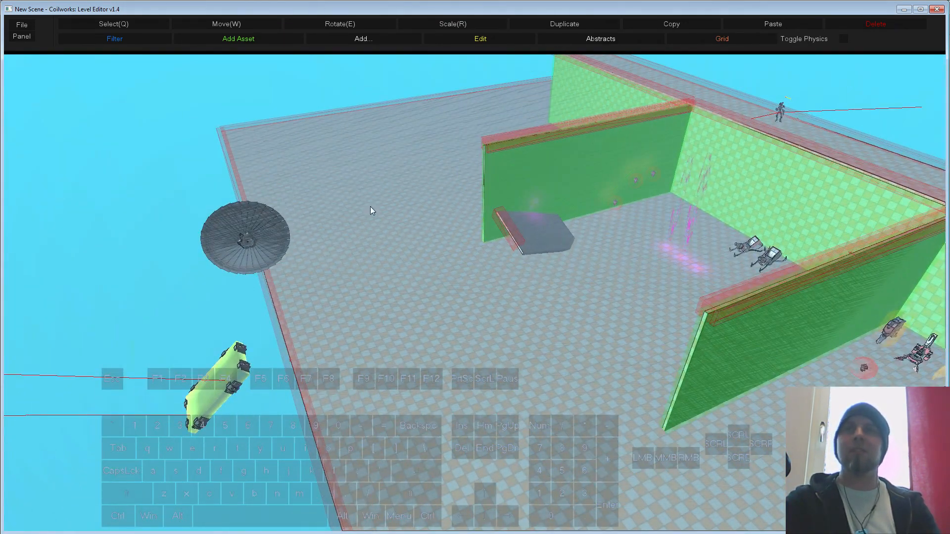
pyautogui.click(247, 231)
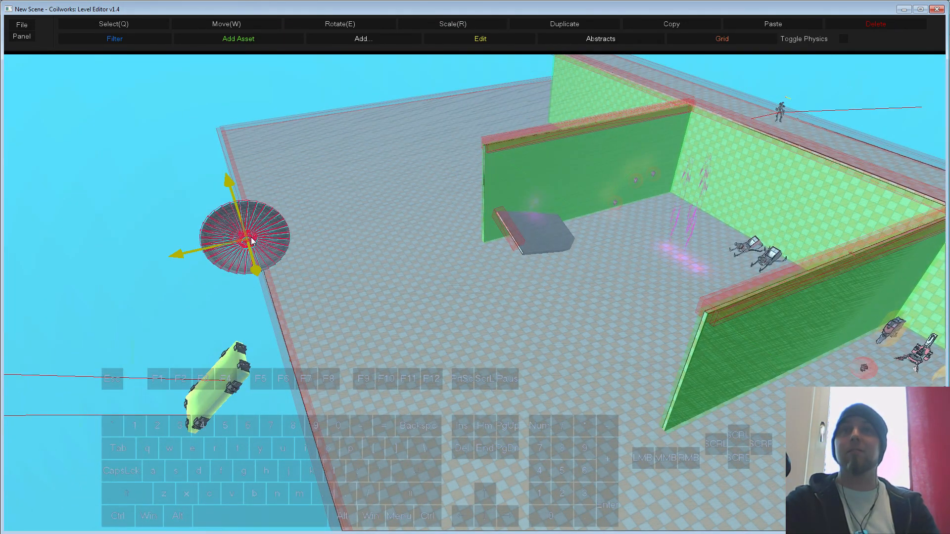
pyautogui.click(787, 80)
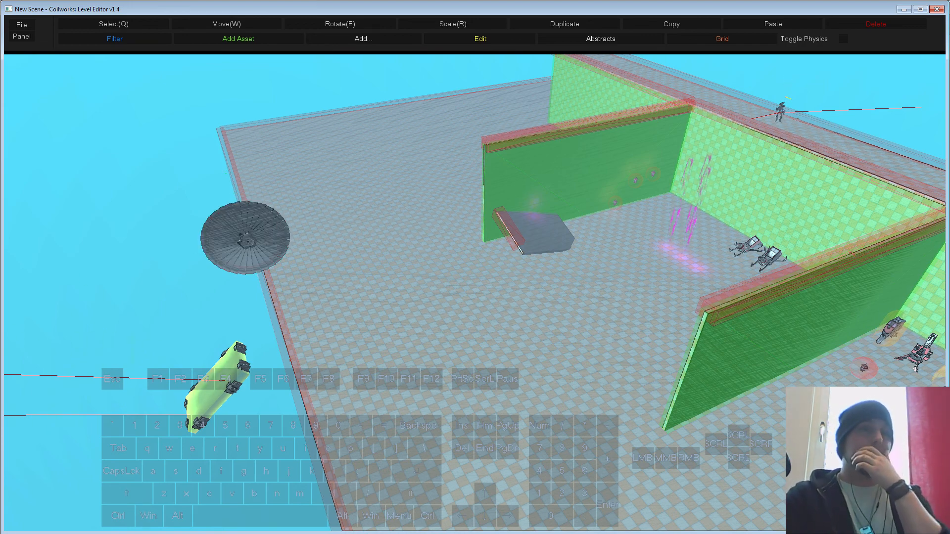
# Step: Try to place the sweeper.cwa asset, found with the filter "swee", on the open floor near the push field
pyautogui.press('w')
pyautogui.moveTo(397, 257); pyautogui.dragTo(406, 252, button='right')
pyautogui.press('a')
pyautogui.click(270, 42)
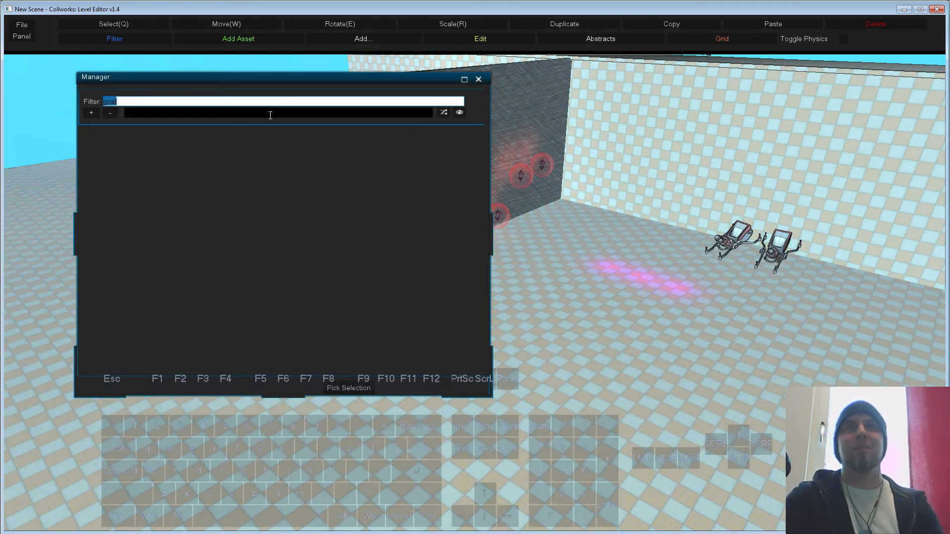
pyautogui.write('swee')
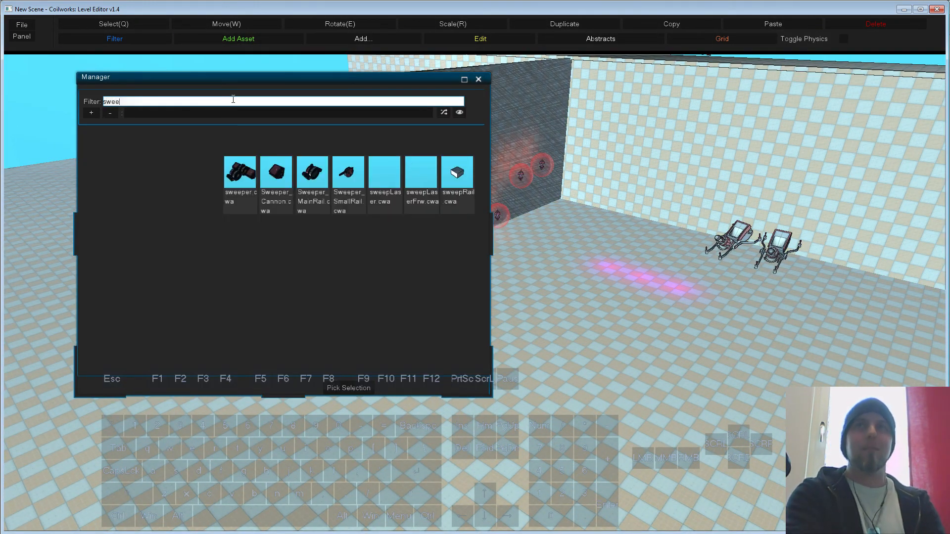
pyautogui.click(233, 190)
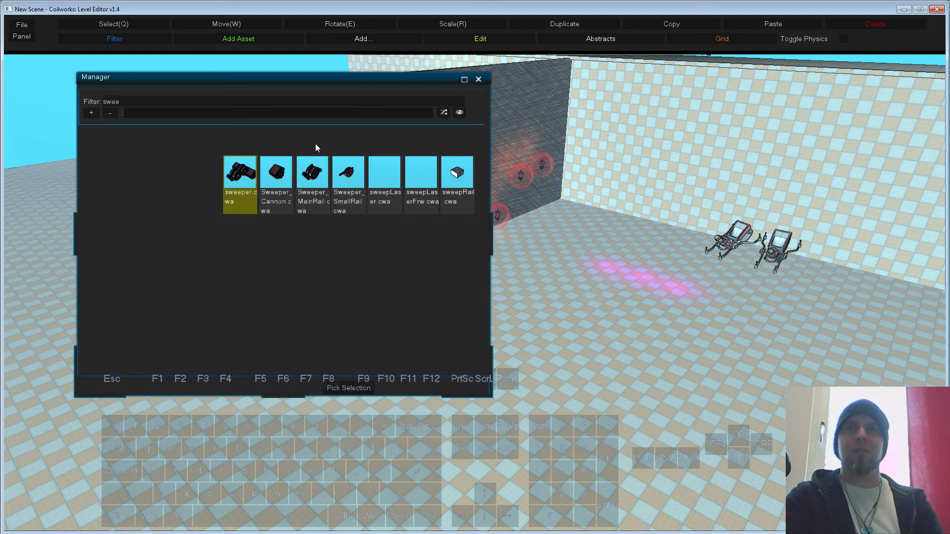
pyautogui.click(349, 389)
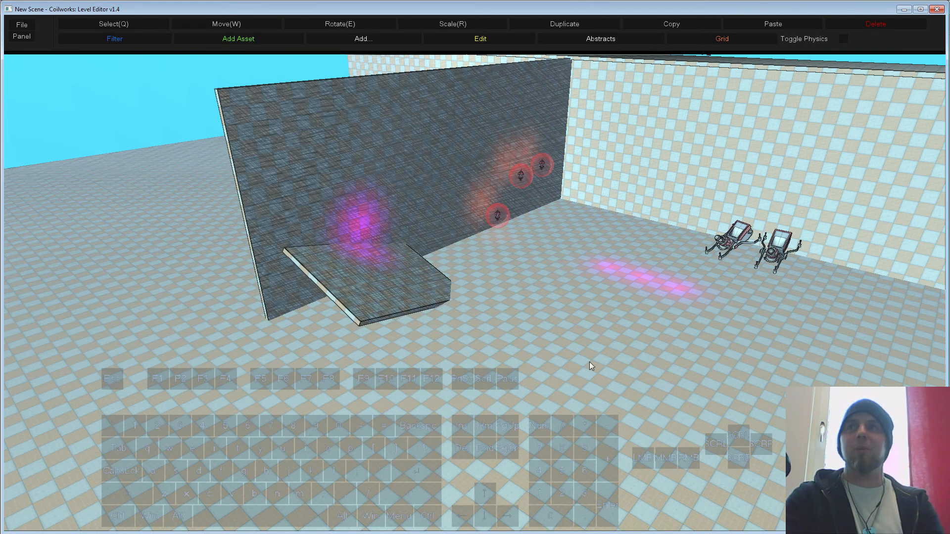
pyautogui.click(641, 334)
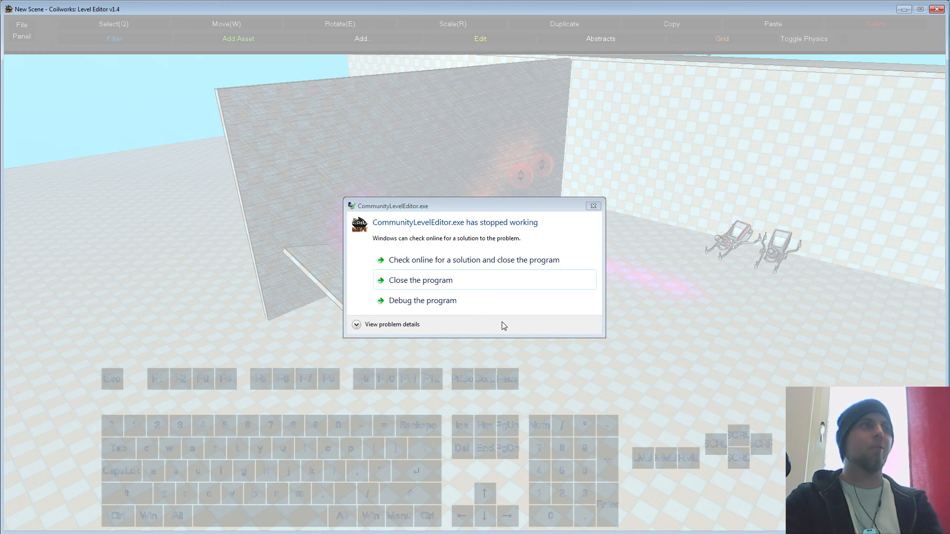
# Step: Close the crashed editor and relaunch the Level Editor from Cloudbuilt's page in the Steam library
pyautogui.click(448, 280)
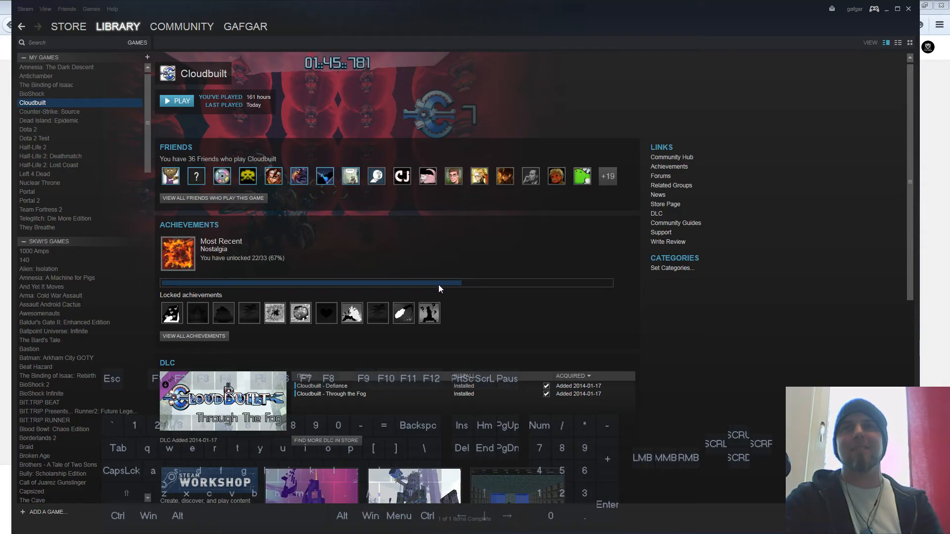
pyautogui.click(175, 101)
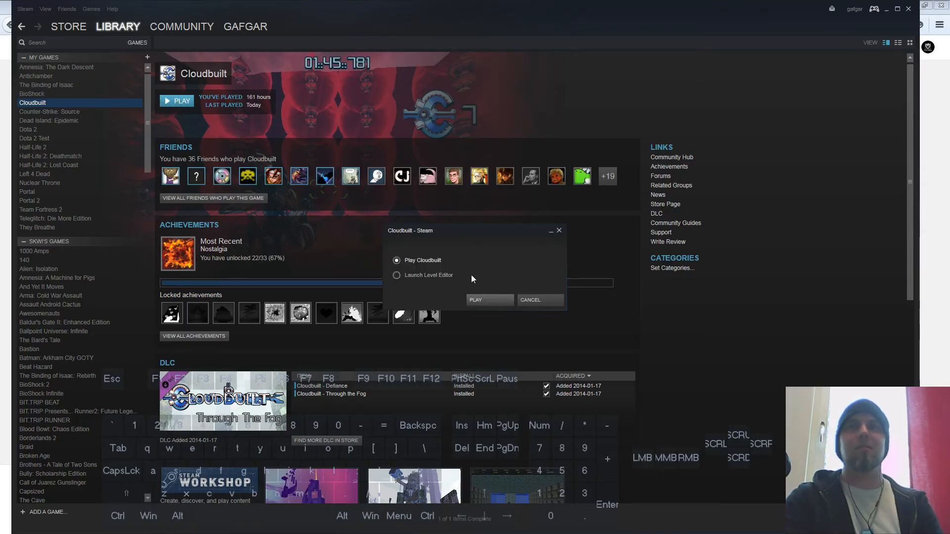
pyautogui.click(416, 275)
pyautogui.click(489, 300)
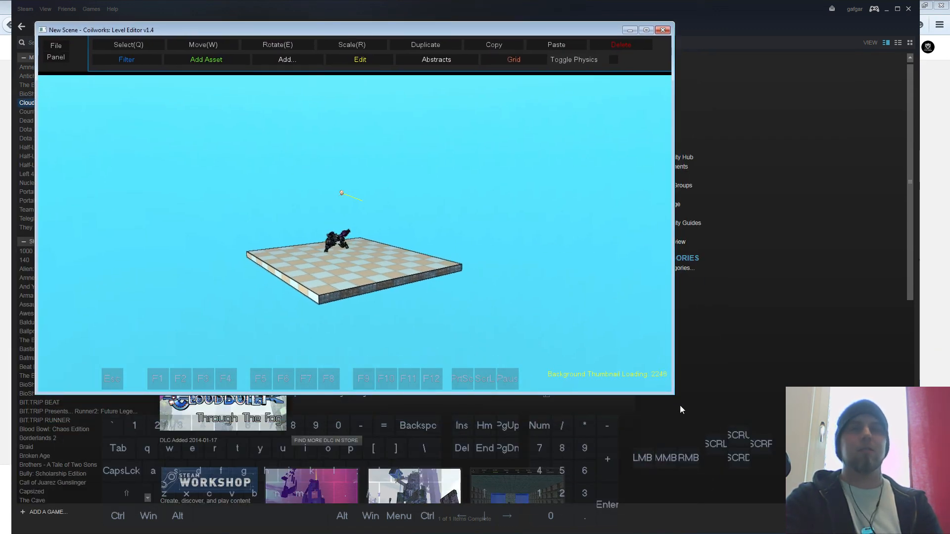
# Step: Enlarge the editor window to fill the screen and open the scene file commands
pyautogui.moveTo(674, 394); pyautogui.dragTo(946, 533)
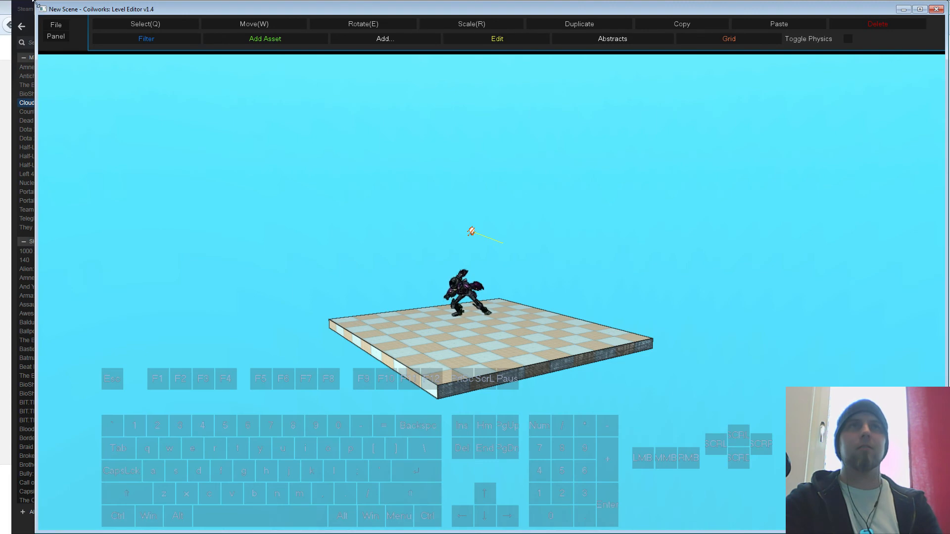
pyautogui.moveTo(35, 3); pyautogui.dragTo(3, 3)
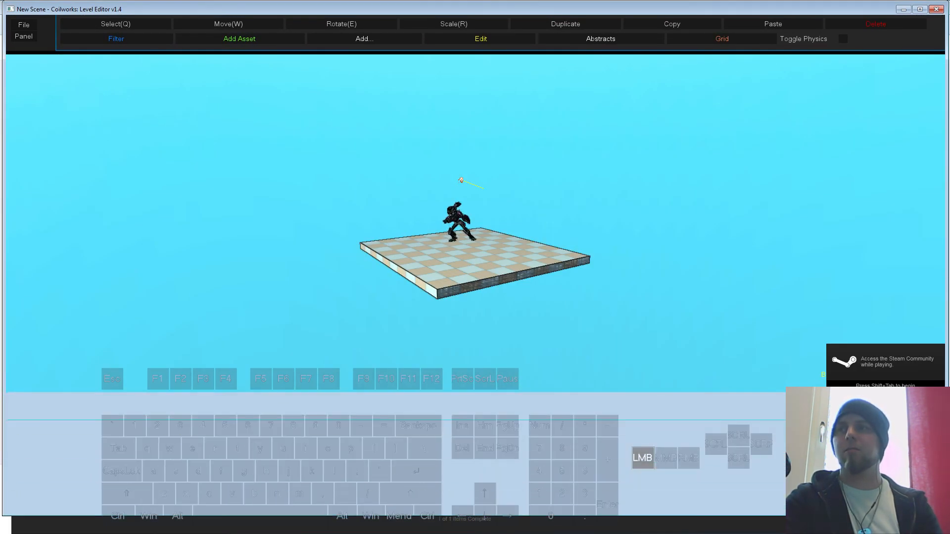
pyautogui.click(24, 24)
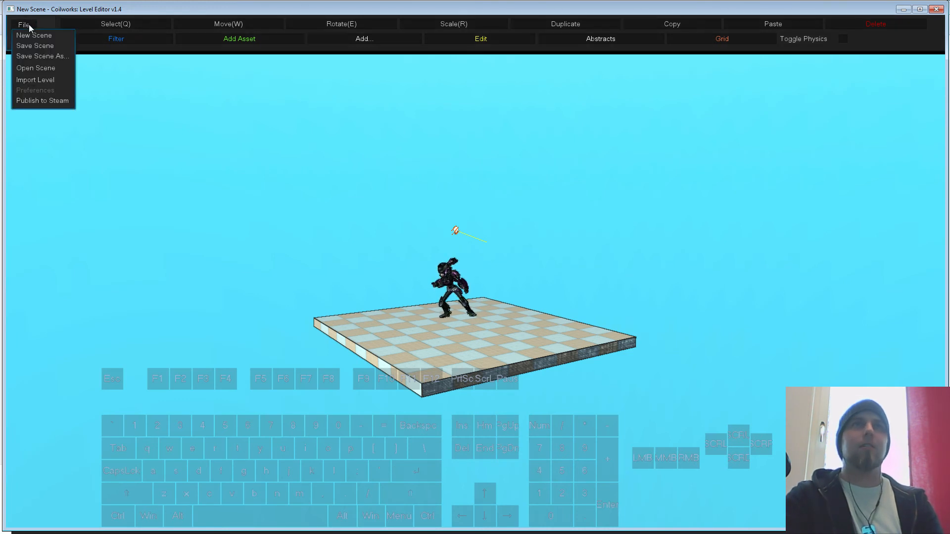
# Step: Open the vØ2rÿÿ level
pyautogui.click(34, 69)
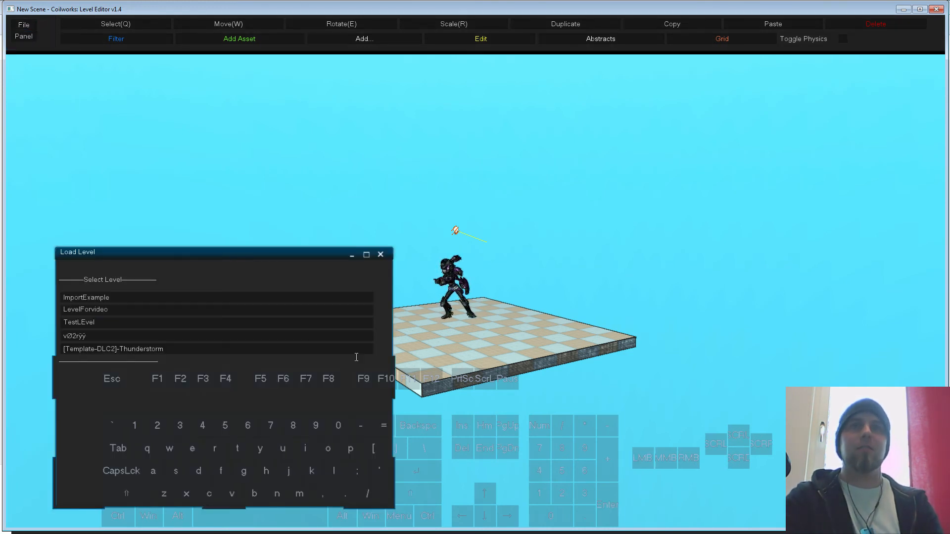
pyautogui.click(80, 336)
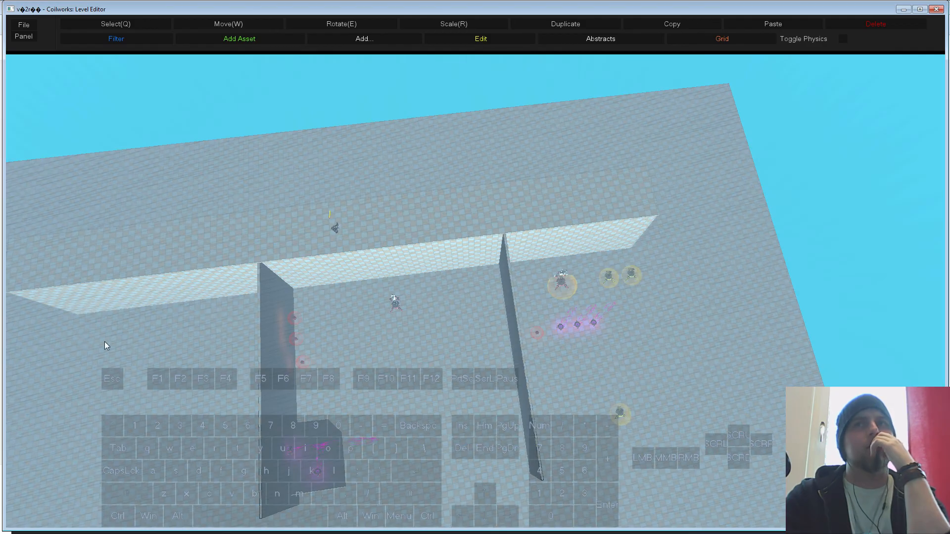
pyautogui.press('w')
pyautogui.press('a')
pyautogui.moveTo(541, 416); pyautogui.dragTo(514, 390, button='right')
pyautogui.press('s')
pyautogui.press('w')
pyautogui.press('s')
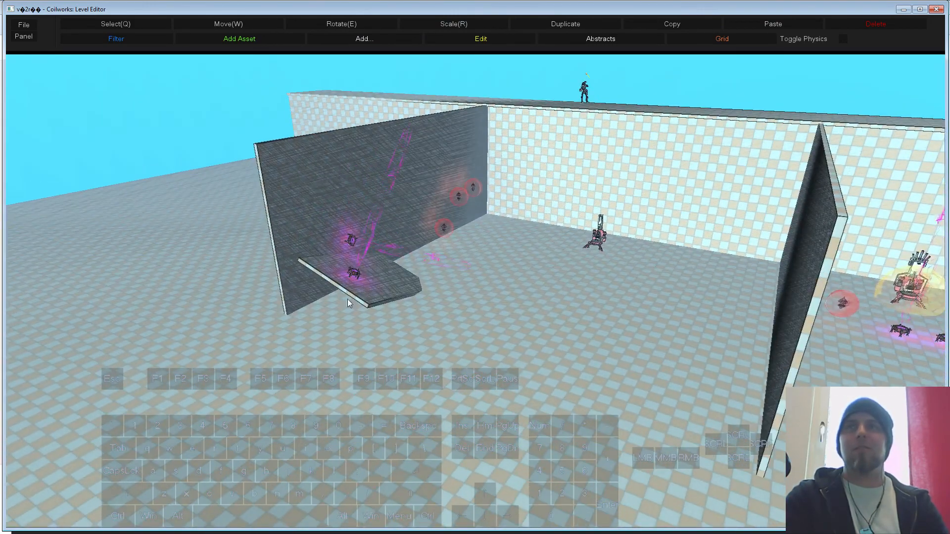
# Step: Delete the two Jumper enemies by the ledge and the turret in front of the checkered wall
pyautogui.click(359, 271)
pyautogui.press('q')
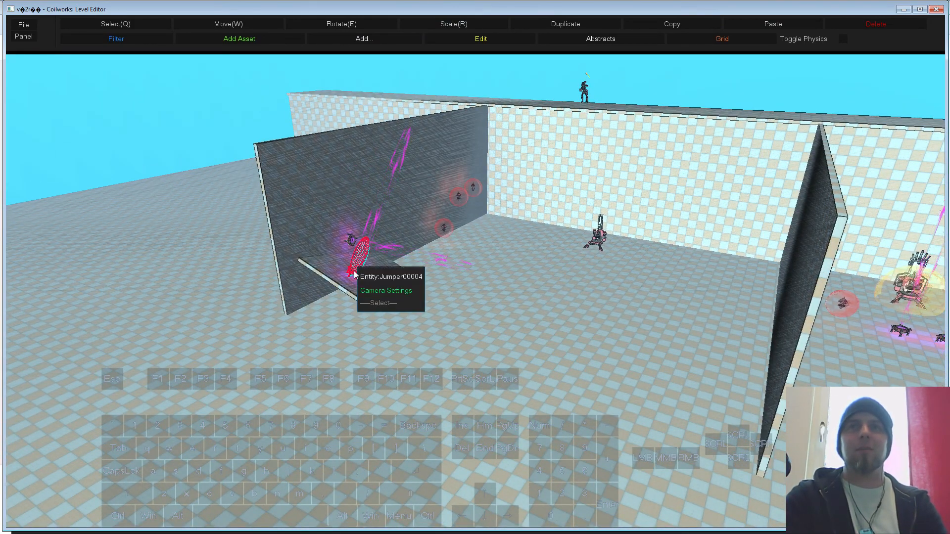
pyautogui.keyDown('shift'); pyautogui.click(352, 241); pyautogui.keyUp('shift')
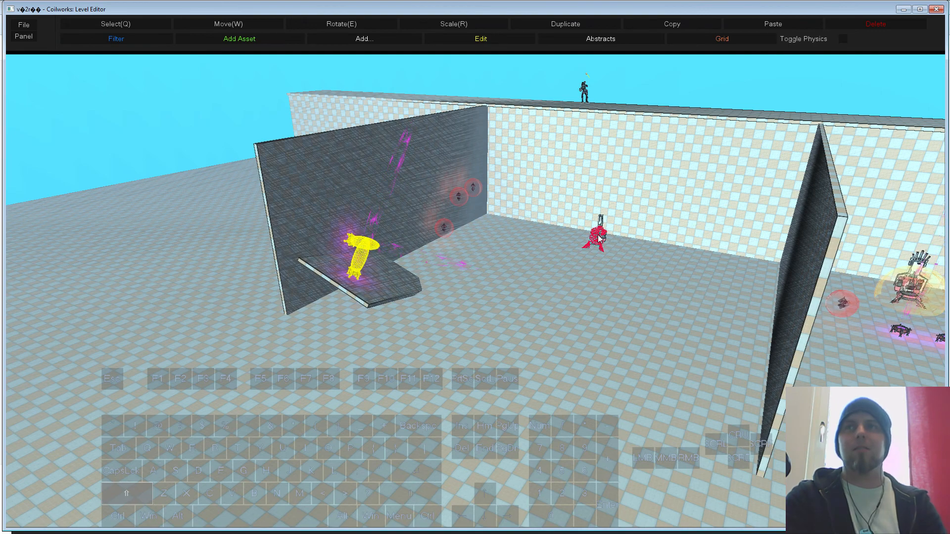
pyautogui.click(557, 239)
# Step: Try to add the sweeper.cwa asset, filtering the asset list by "swe"
pyautogui.moveTo(453, 283); pyautogui.dragTo(491, 319, button='right')
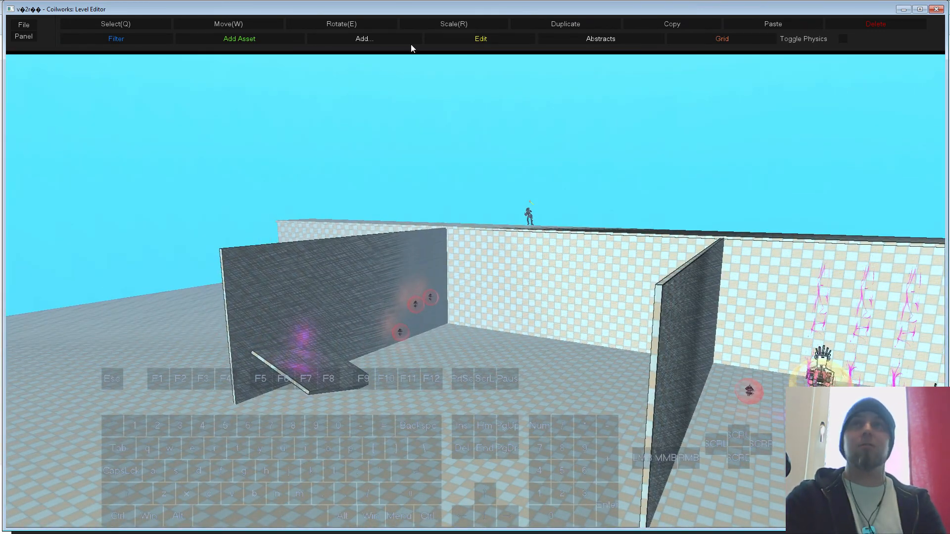
pyautogui.click(260, 39)
pyautogui.write('swe')
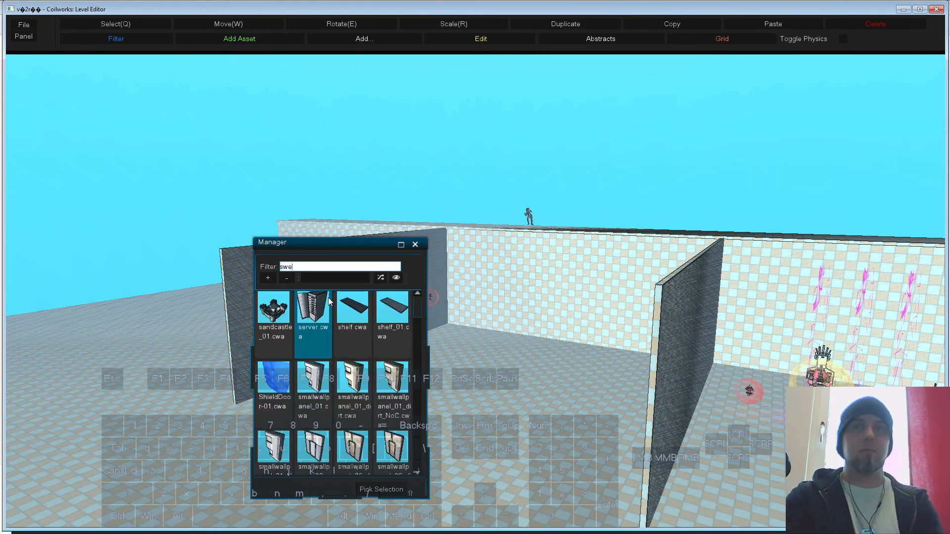
pyautogui.click(310, 341)
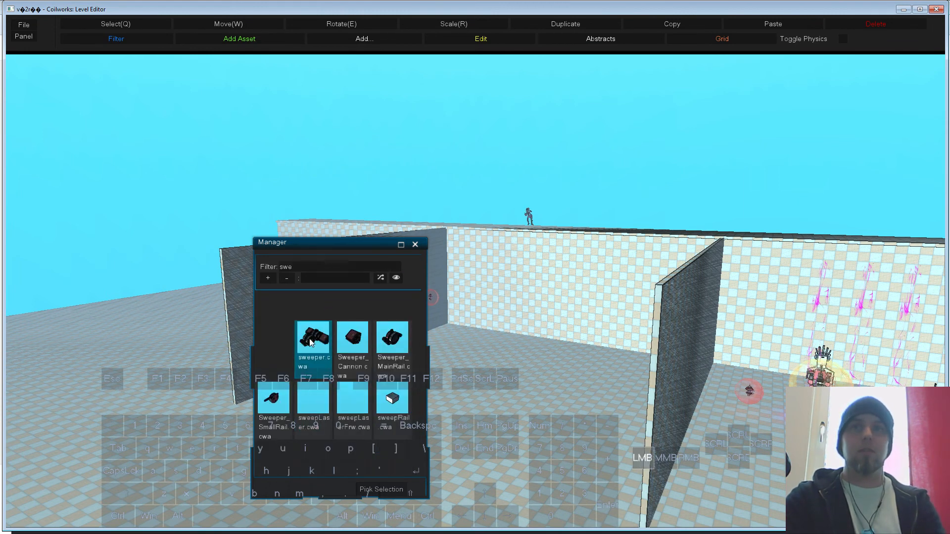
pyautogui.click(381, 489)
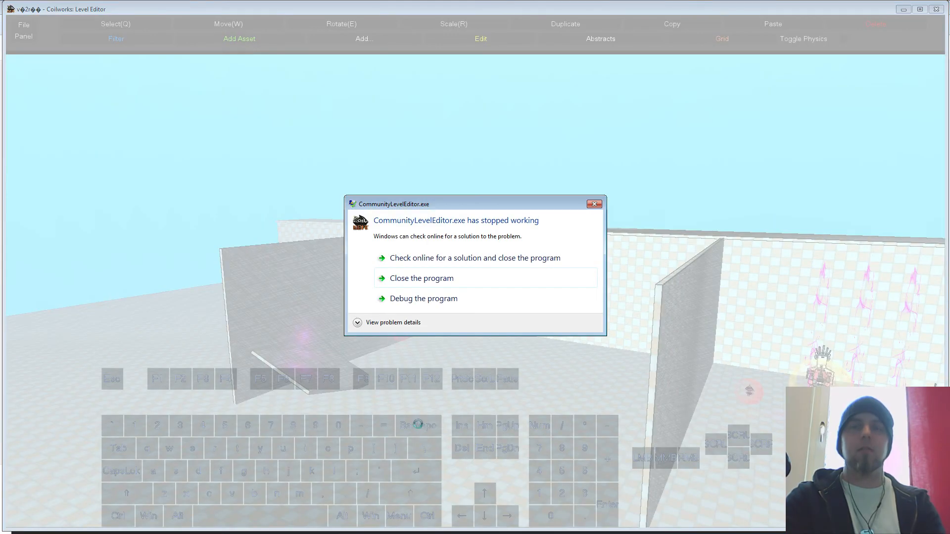
# Step: Close the crashed editor and relaunch Cloudbuilt's level editor from Steam
pyautogui.click(447, 281)
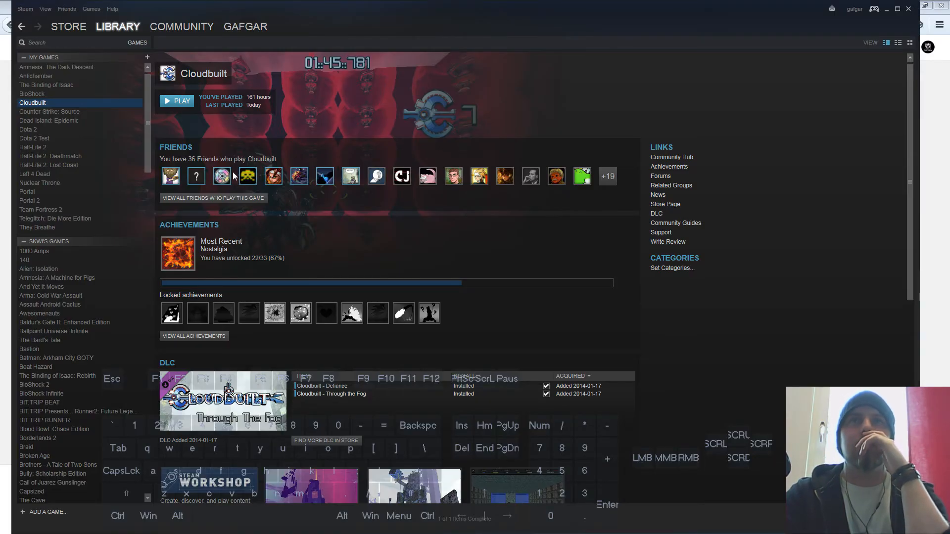
pyautogui.click(177, 101)
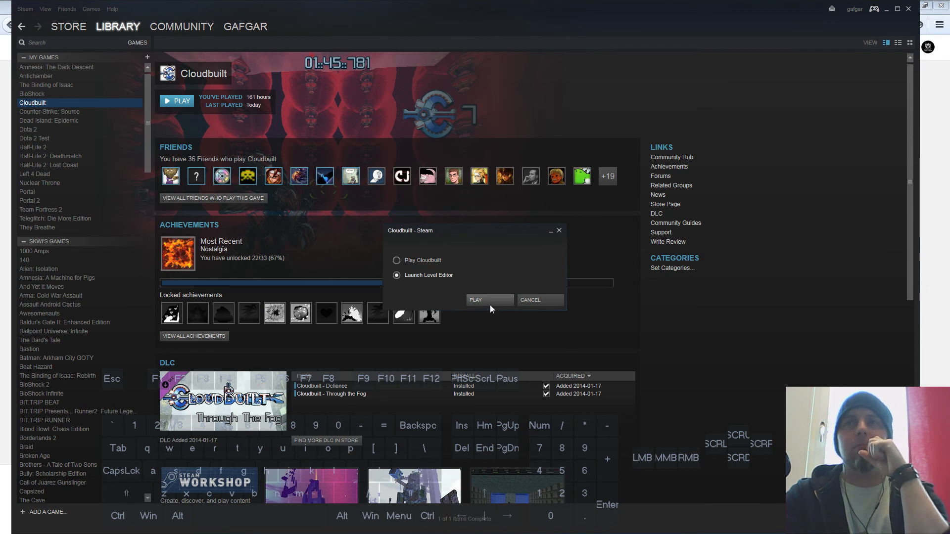
pyautogui.click(490, 302)
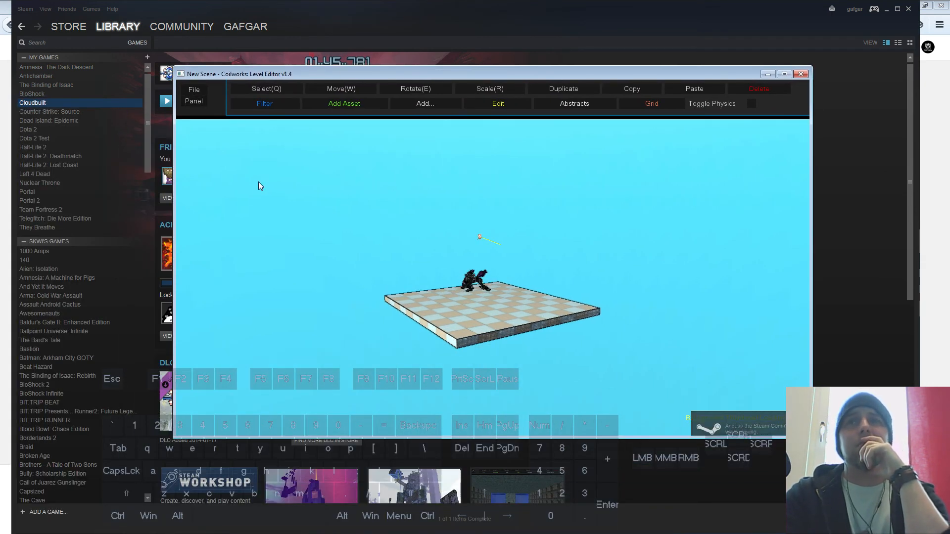
# Step: Open the vØ2rÿÿ level in the relaunched editor
pyautogui.click(192, 90)
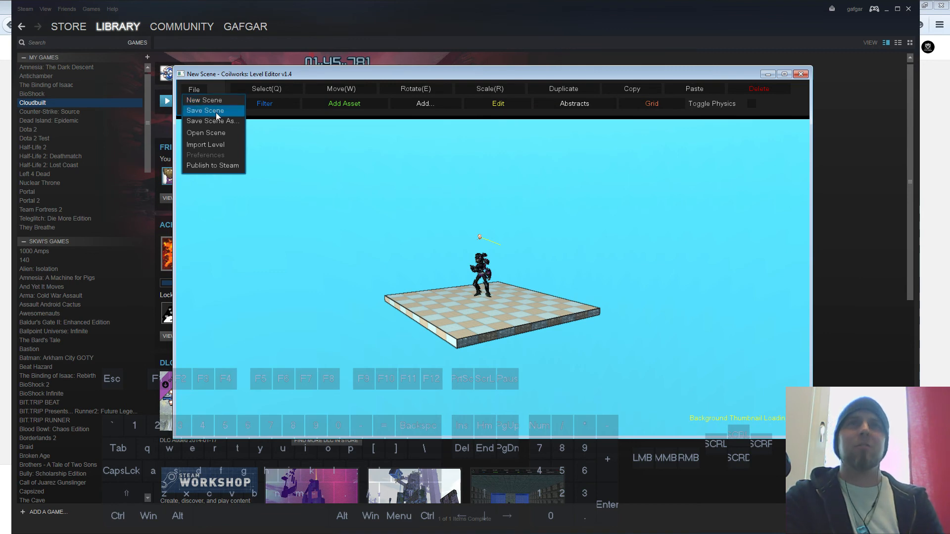
pyautogui.click(215, 132)
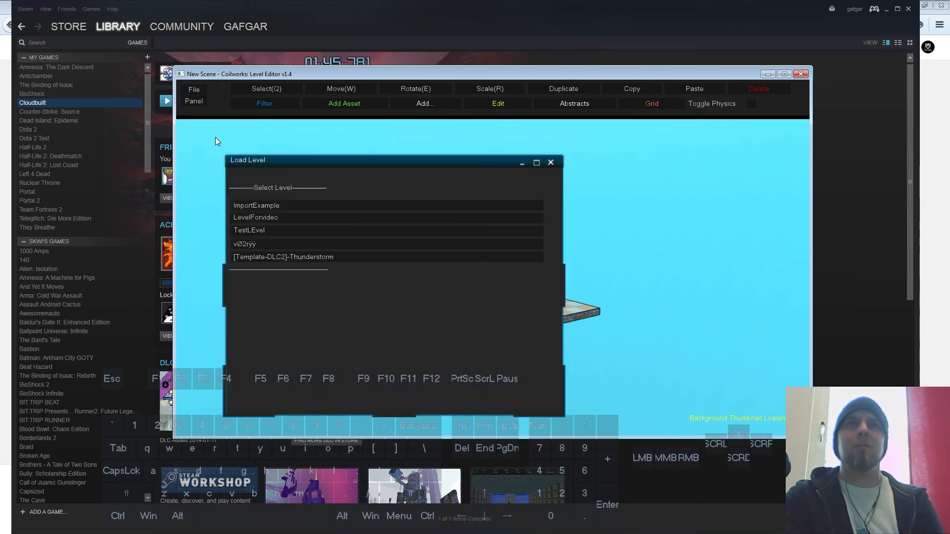
pyautogui.click(258, 244)
pyautogui.moveTo(476, 369); pyautogui.dragTo(457, 339, button='right')
pyautogui.press('w')
pyautogui.press('s')
pyautogui.press('a')
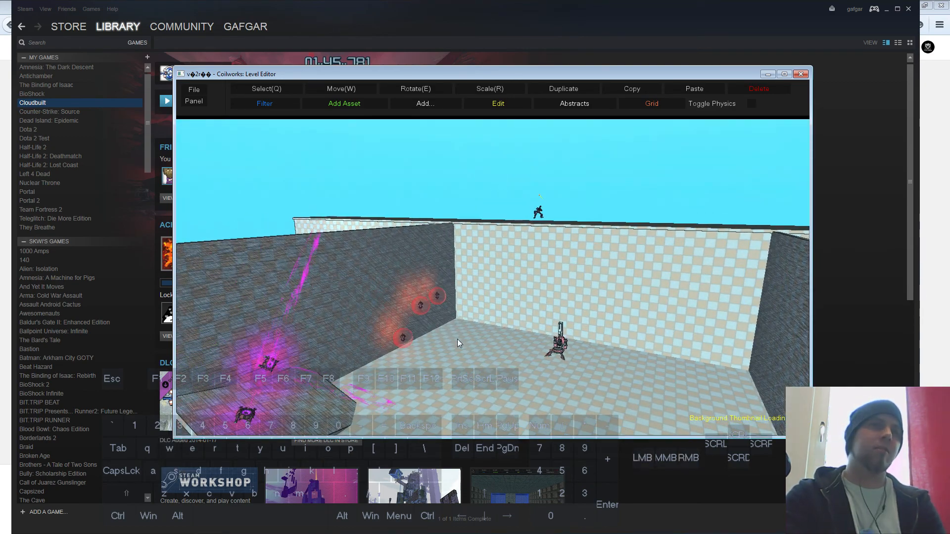
# Step: Delete the Jumper enemies by the ledge and the turret on the floor between the walls
pyautogui.moveTo(539, 335); pyautogui.dragTo(348, 303, button='right')
pyautogui.click(345, 302)
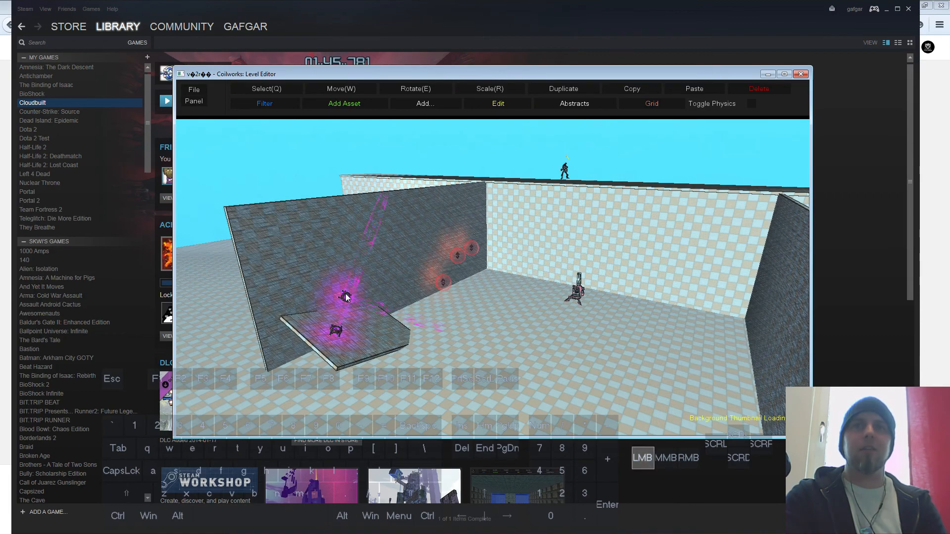
pyautogui.press('Delete')
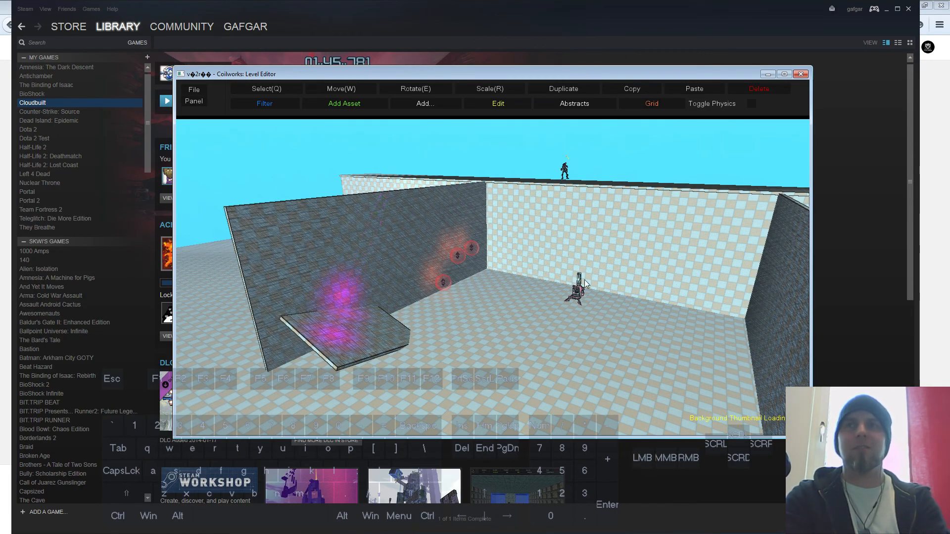
pyautogui.click(574, 289)
pyautogui.press('Delete')
# Step: Open the asset manager to add an asset near the checkered wall
pyautogui.moveTo(534, 308); pyautogui.dragTo(535, 299, button='right')
pyautogui.click(344, 104)
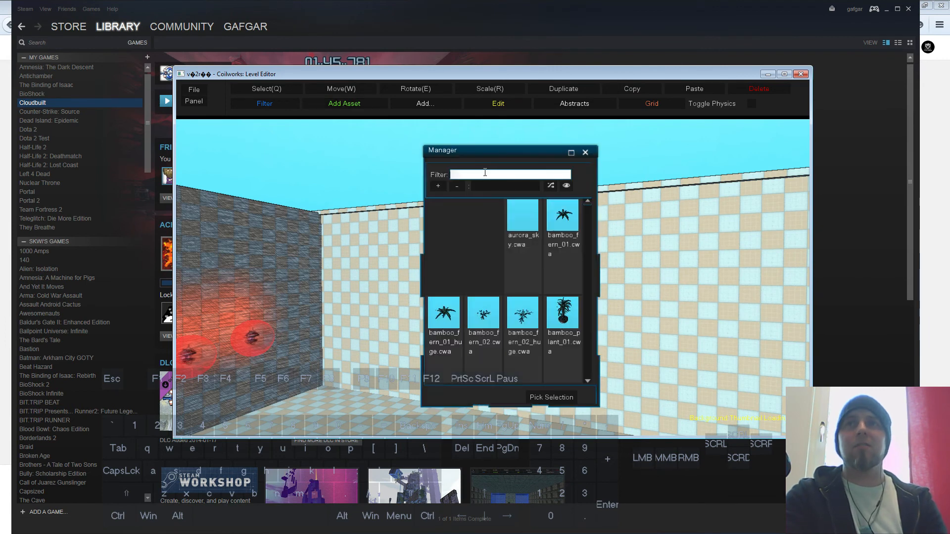
pyautogui.click(463, 171)
pyautogui.write('drop')
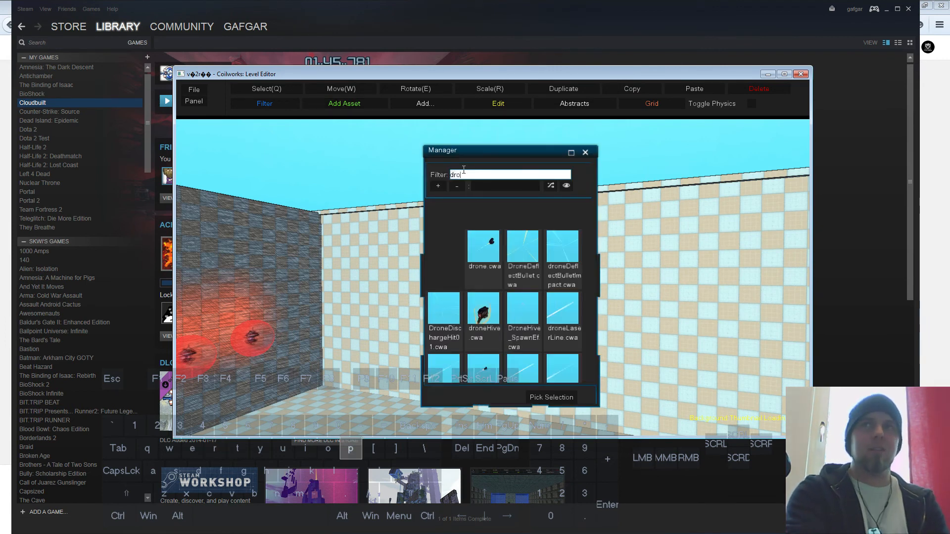
pyautogui.press('BackSpace')
pyautogui.press('BackSpace')
pyautogui.press('BackSpace')
pyautogui.press('BackSpace')
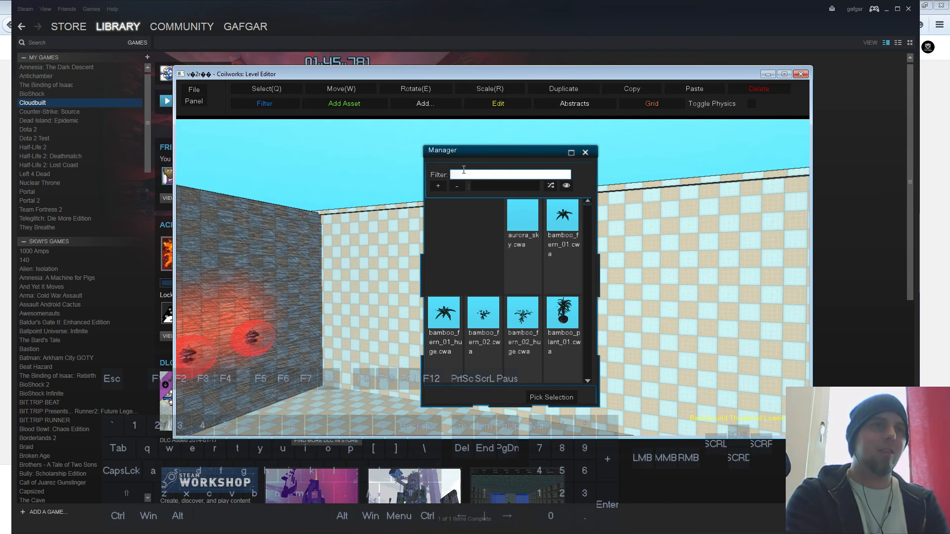
# Step: Filter the assets by "gravity" and place gravityBomb.cwa at the top of the checkered wall beside the character
pyautogui.write('gra')
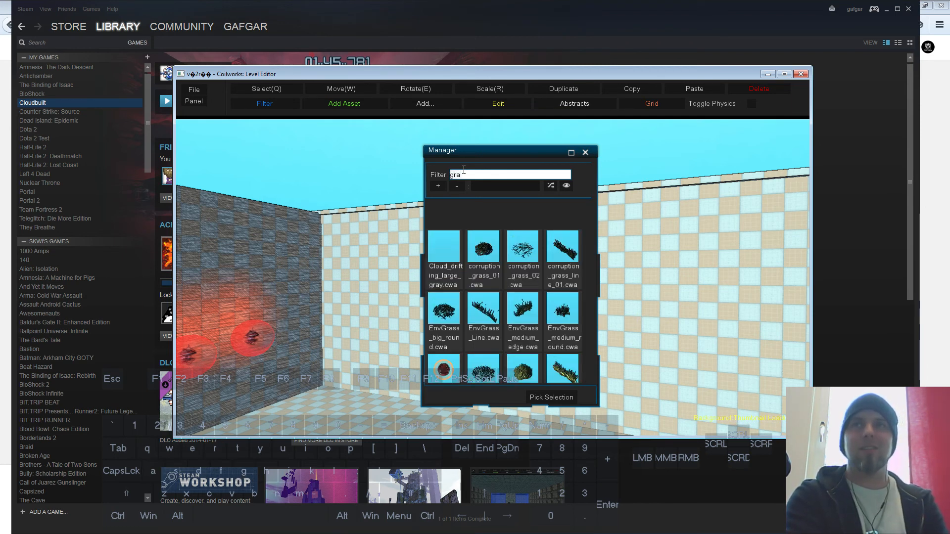
pyautogui.write('vity')
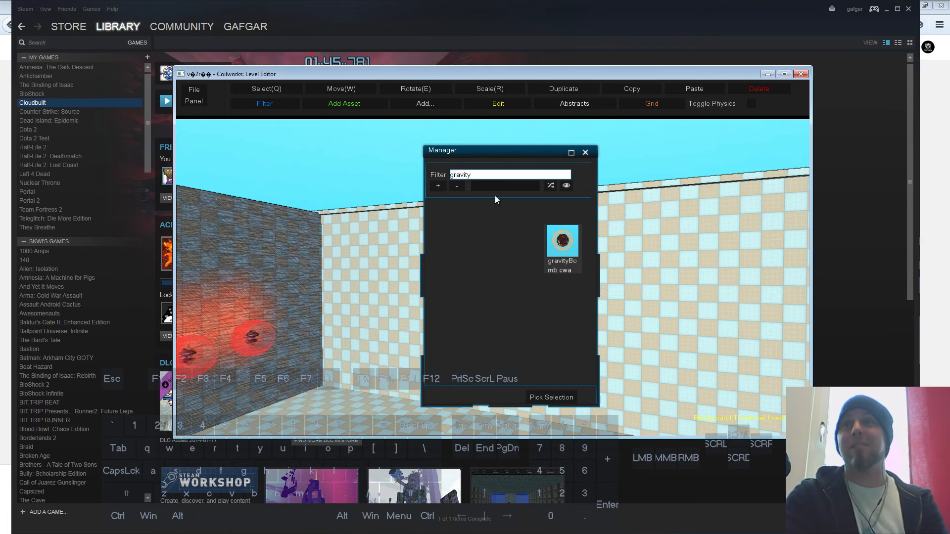
pyautogui.click(572, 246)
pyautogui.click(550, 397)
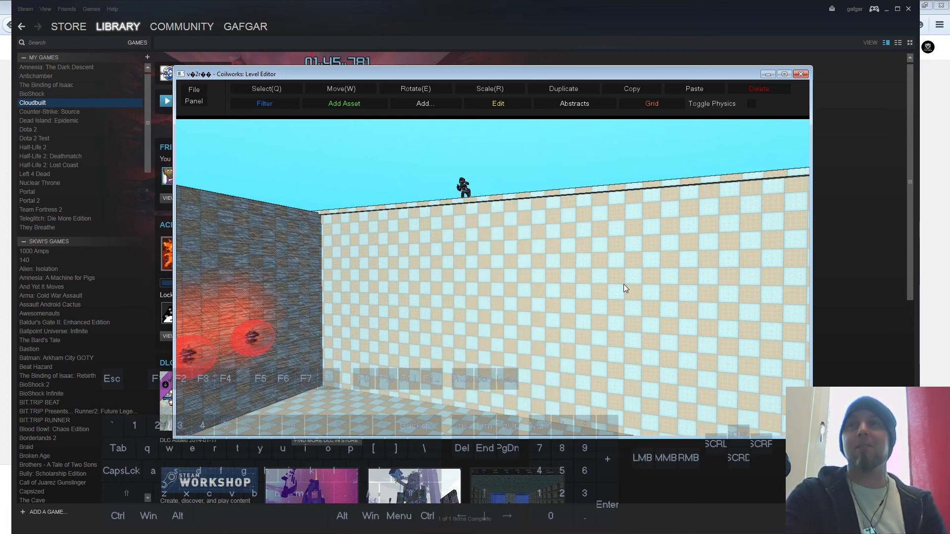
pyautogui.click(567, 200)
pyautogui.click(564, 202)
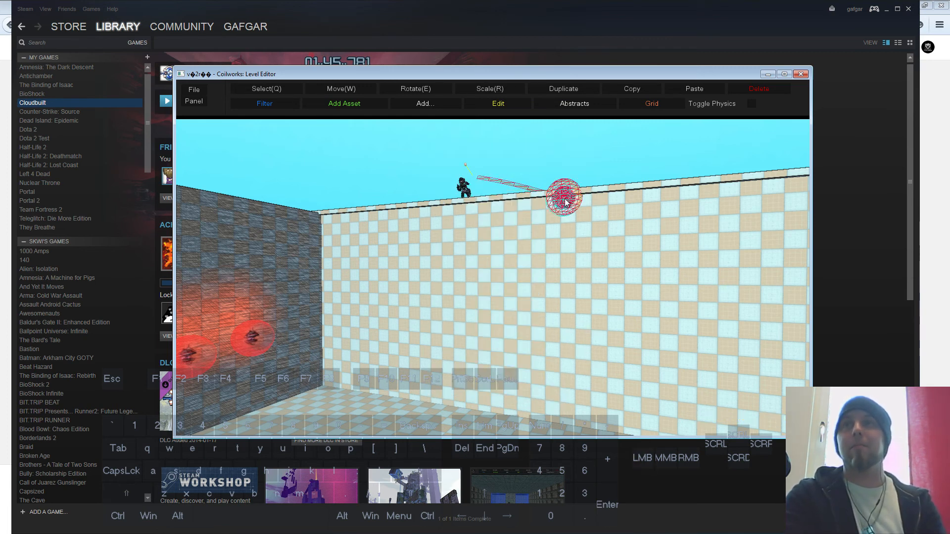
# Step: Move the gravity bomb so it sits in front of the checkered wall near its upper edge
pyautogui.press('w')
pyautogui.click(567, 282)
pyautogui.press('s')
pyautogui.press('f')
pyautogui.moveTo(562, 361); pyautogui.dragTo(522, 343, button='right')
pyautogui.press('s')
pyautogui.moveTo(522, 343); pyautogui.dragTo(474, 324)
pyautogui.moveTo(452, 278); pyautogui.dragTo(434, 288)
pyautogui.press('s')
pyautogui.moveTo(556, 370); pyautogui.dragTo(539, 357, button='right')
pyautogui.moveTo(539, 356); pyautogui.dragTo(460, 324)
pyautogui.moveTo(460, 324); pyautogui.dragTo(470, 286, button='middle')
pyautogui.moveTo(469, 286)
pyautogui.mouseDown(button='right')
pyautogui.moveTo(456, 286)
pyautogui.moveTo(460, 275)
pyautogui.mouseUp(button='right')
pyautogui.press('w')
pyautogui.moveTo(499, 193); pyautogui.dragTo(496, 182)
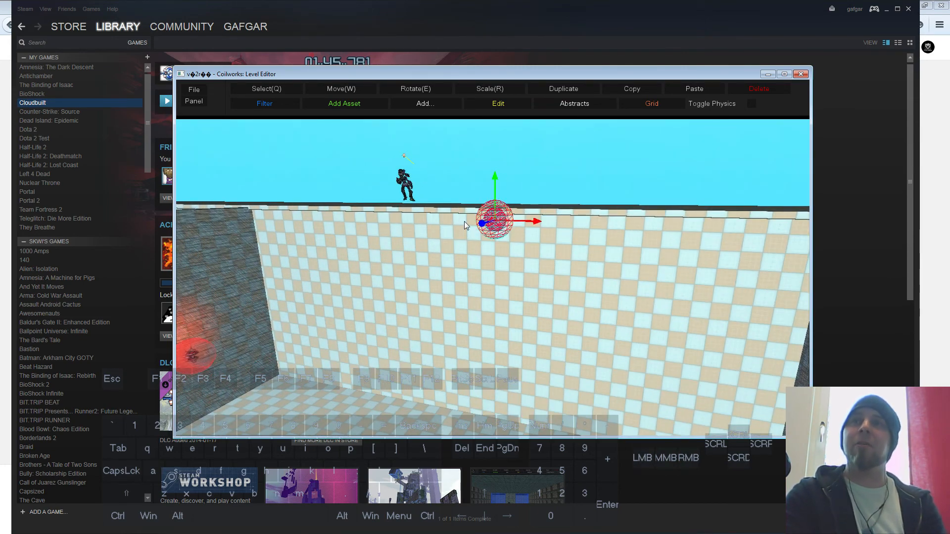
# Step: Open the gravity bomb's properties in a maximized editor window and enable Visualize View Cone
pyautogui.rightClick(500, 253)
pyautogui.click(517, 270)
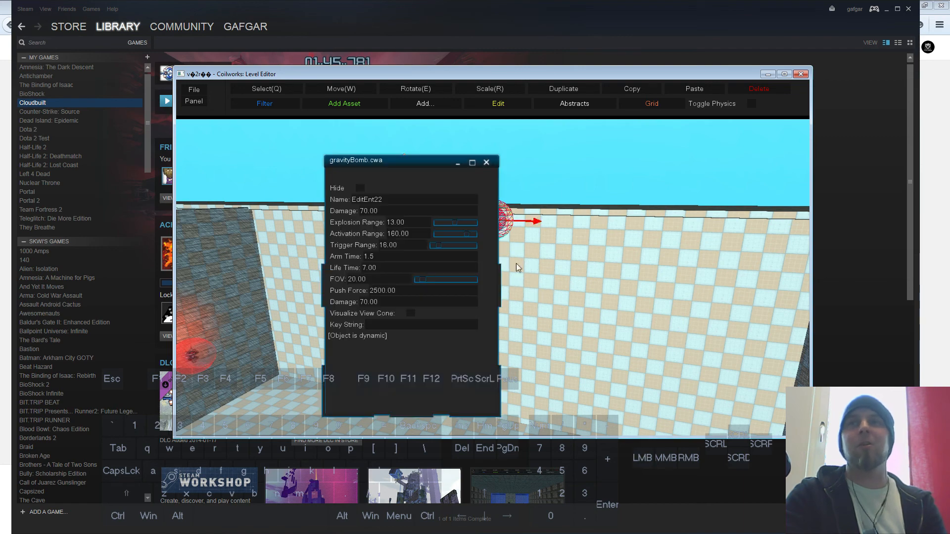
pyautogui.moveTo(372, 176); pyautogui.dragTo(266, 169)
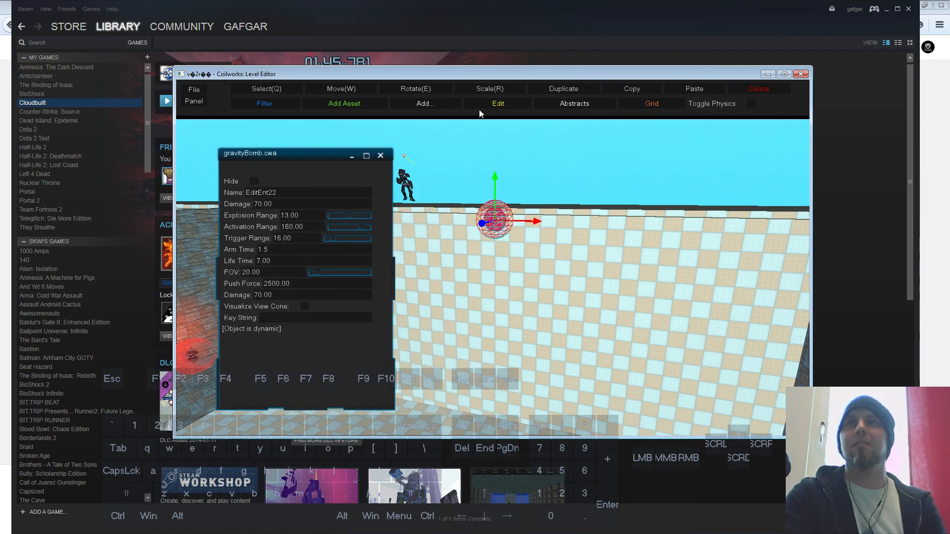
pyautogui.click(783, 74)
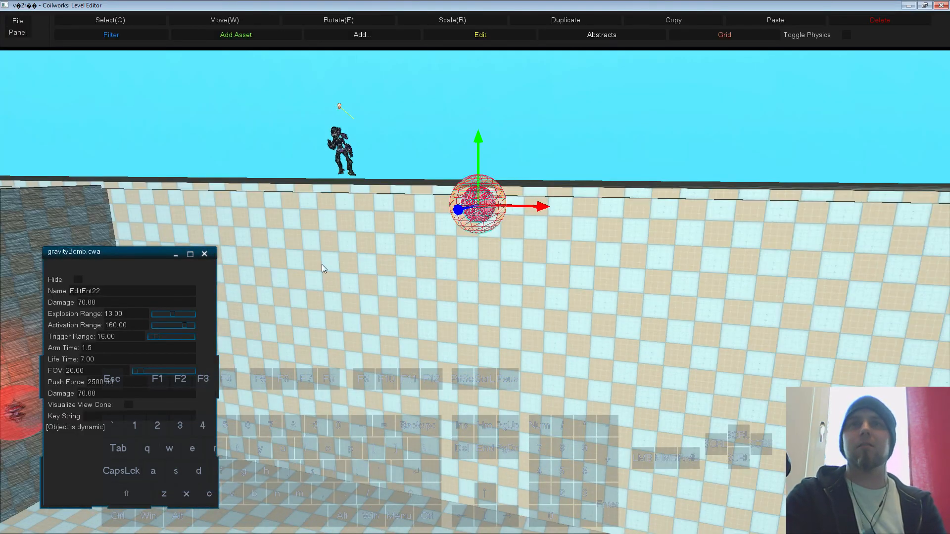
pyautogui.moveTo(112, 256); pyautogui.dragTo(143, 120)
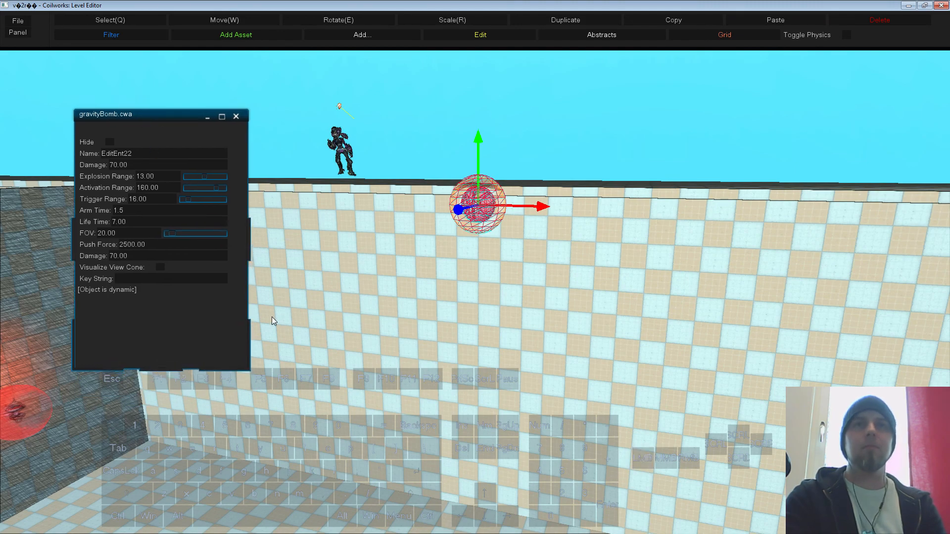
pyautogui.click(159, 267)
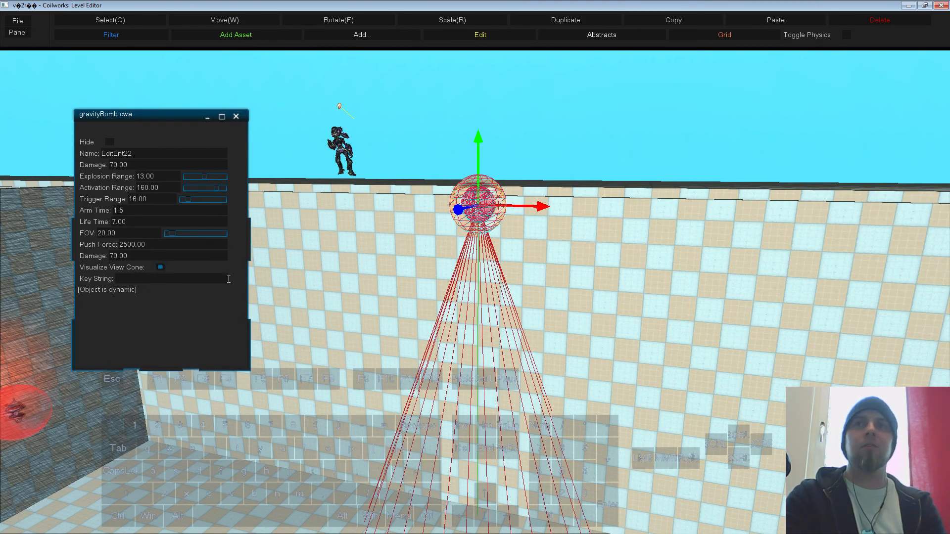
# Step: Rotate the gravity bomb about its red axis and refresh its view cone visualization
pyautogui.press('s')
pyautogui.moveTo(495, 297); pyautogui.dragTo(519, 420, button='right')
pyautogui.press('e')
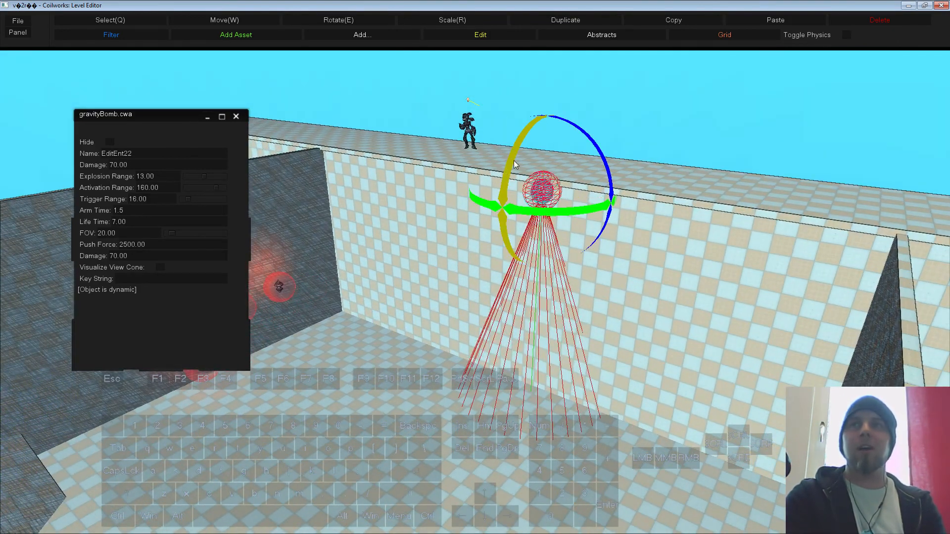
pyautogui.click(519, 162)
pyautogui.moveTo(520, 161); pyautogui.dragTo(522, 166)
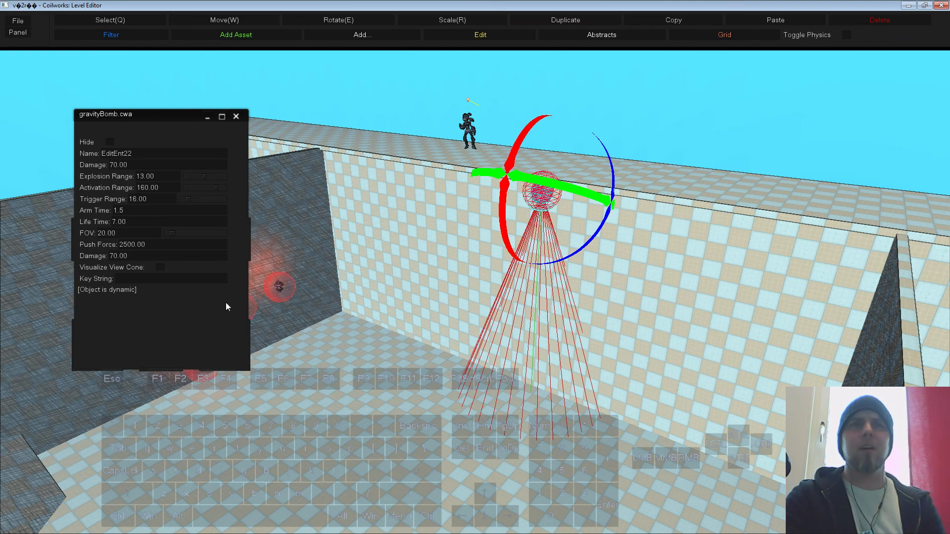
pyautogui.click(160, 268)
pyautogui.click(160, 268)
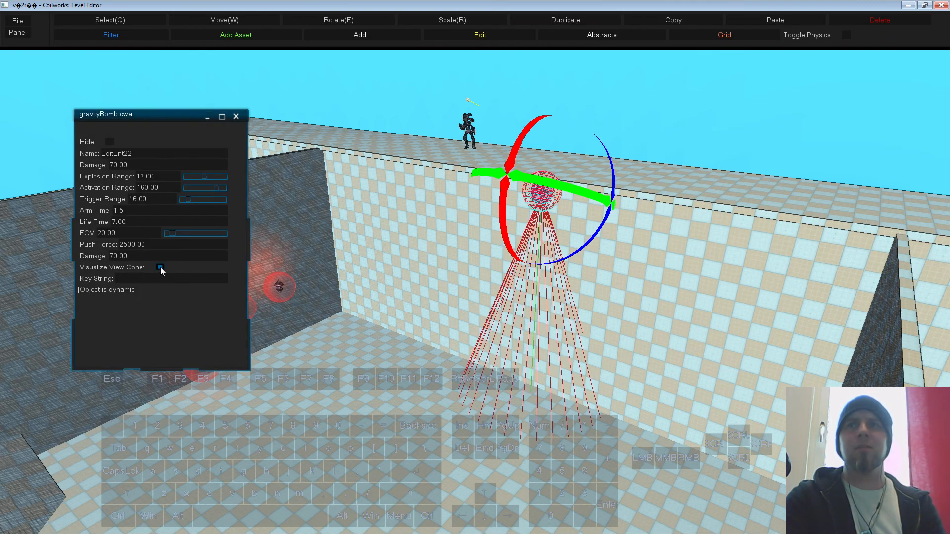
# Step: Rotate the gravity bomb about its red axis to adjust its tilt near the top of the checkered wall
pyautogui.press('s')
pyautogui.moveTo(510, 338); pyautogui.dragTo(439, 380)
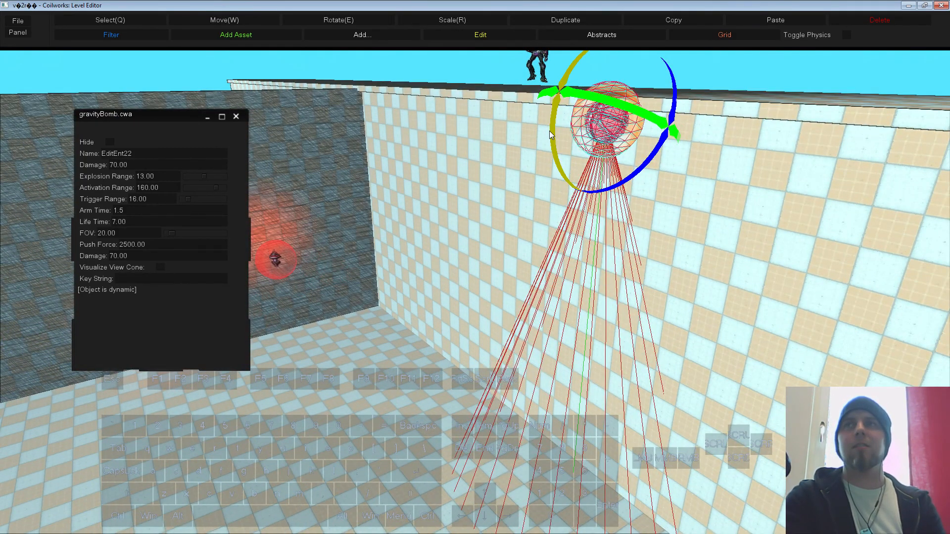
pyautogui.moveTo(549, 140); pyautogui.dragTo(550, 146)
pyautogui.press('ctrl')
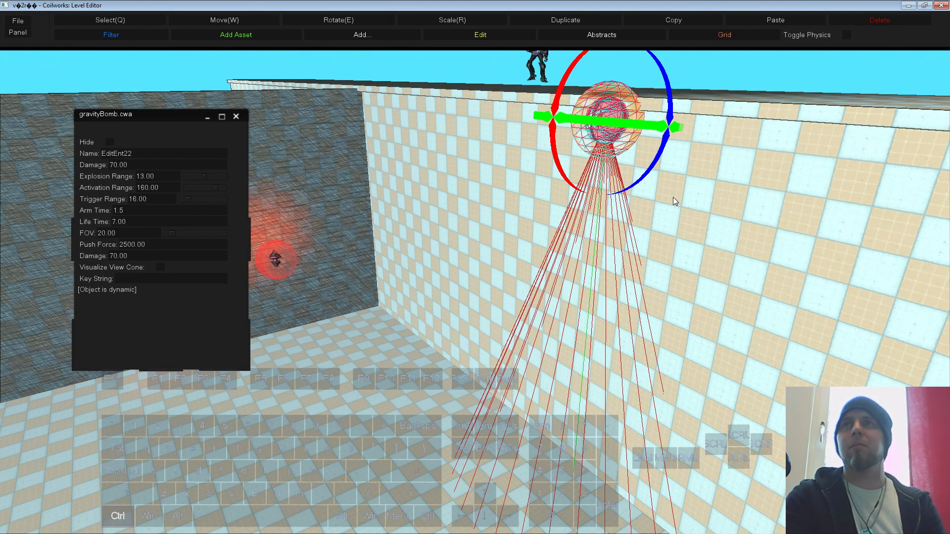
pyautogui.keyDown('ctrl'); pyautogui.middleClick(698, 193); pyautogui.keyUp('ctrl')
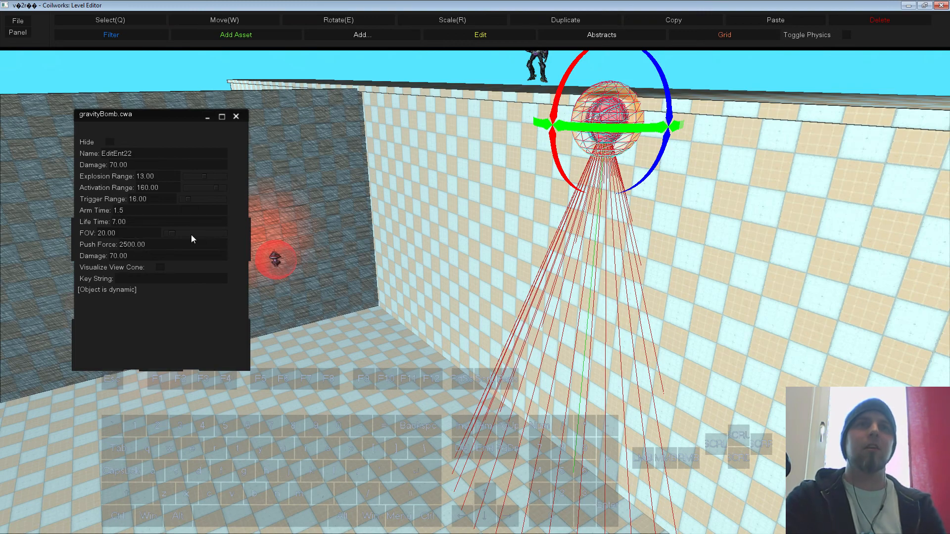
# Step: Widen the gravity bomb's FOV to about 27.79 and readjust its tilt about the red axis
pyautogui.moveTo(174, 237)
pyautogui.mouseDown()
pyautogui.moveTo(190, 247)
pyautogui.moveTo(177, 242)
pyautogui.mouseUp()
pyautogui.moveTo(563, 104); pyautogui.dragTo(556, 88)
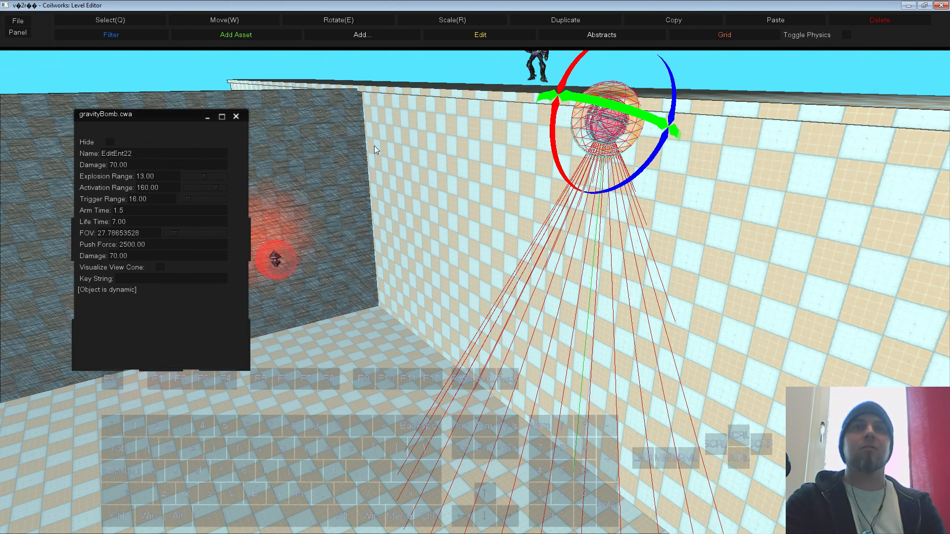
pyautogui.click(134, 249)
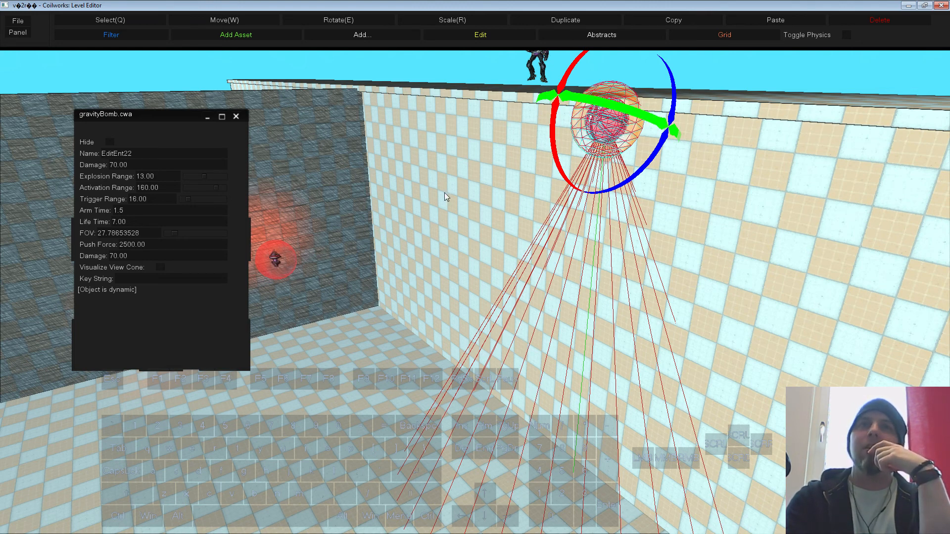
pyautogui.click(152, 244)
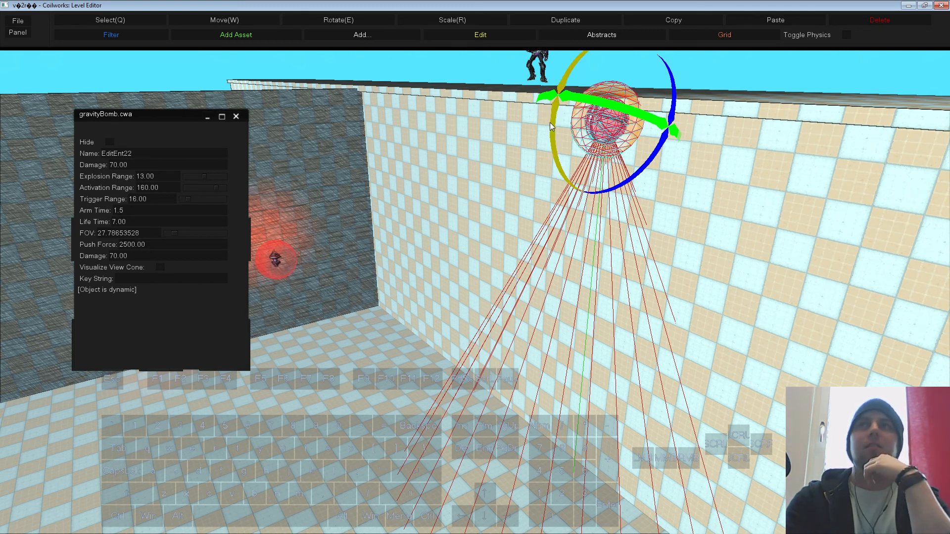
# Step: Close the gravity bomb's properties and playtest the level by dropping down beneath the bomb
pyautogui.click(236, 117)
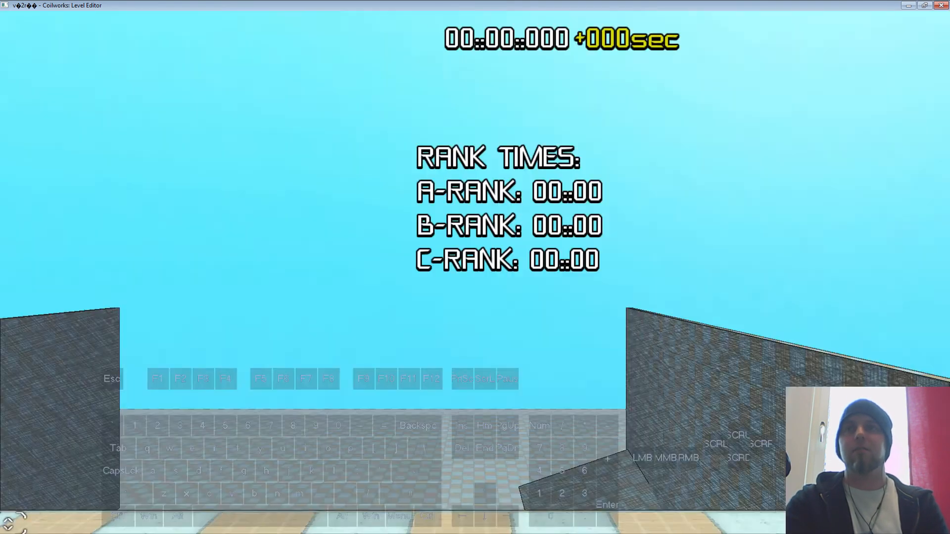
pyautogui.press('w')
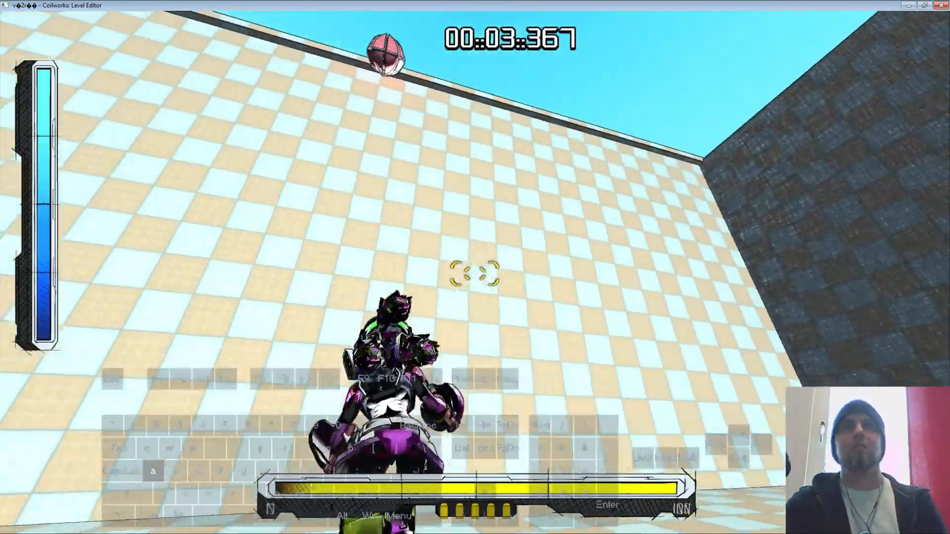
pyautogui.press('Escape')
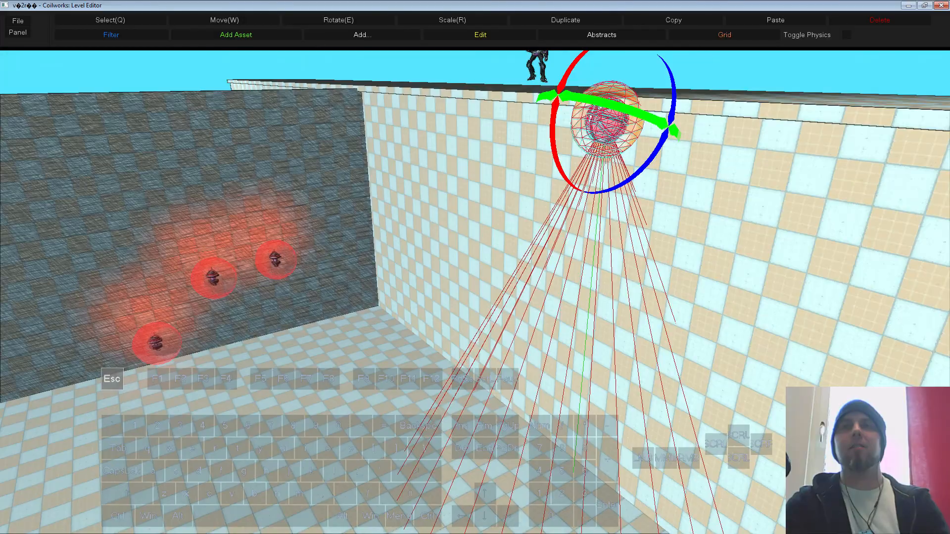
# Step: Rotate the gravity bomb about its red axis and test its behaviour in a new playtest
pyautogui.moveTo(557, 125); pyautogui.dragTo(565, 93)
pyautogui.click(438, 61)
pyautogui.press('Escape')
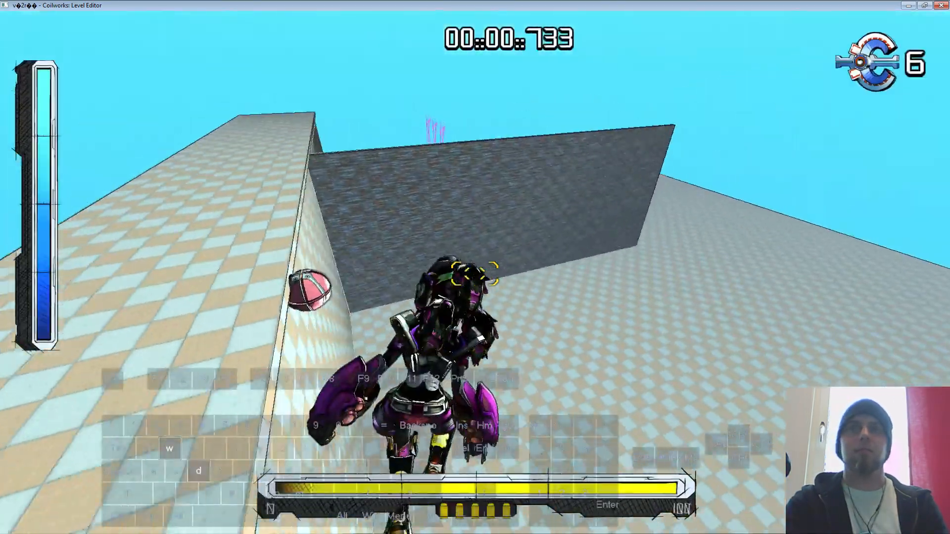
pyautogui.press('a')
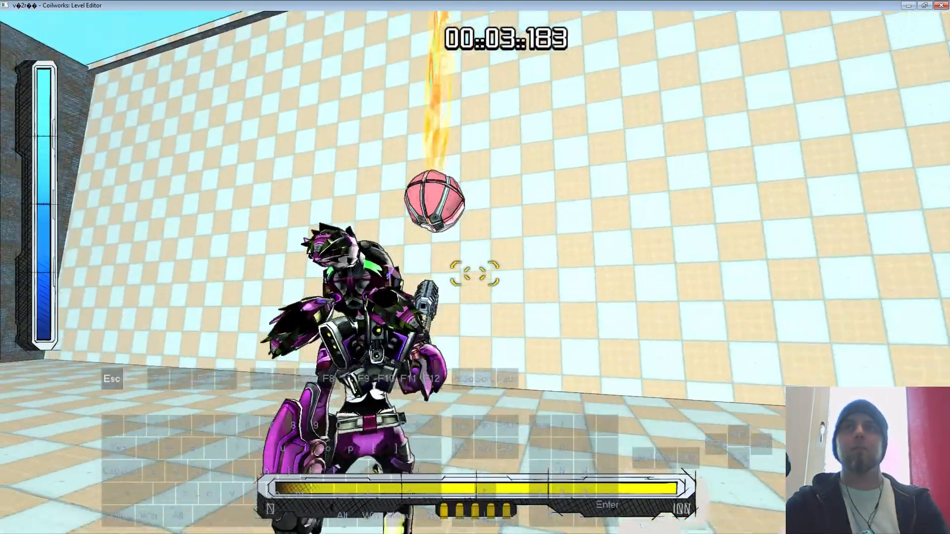
pyautogui.press('Escape')
# Step: Set the gravity bomb's Push Force to 8888 and playtest the level beneath it
pyautogui.click(609, 122)
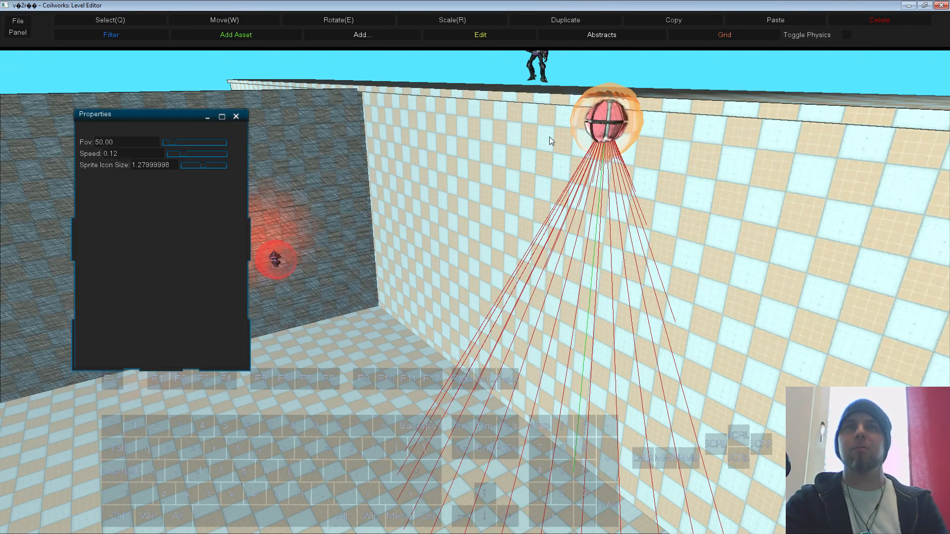
pyautogui.click(617, 140)
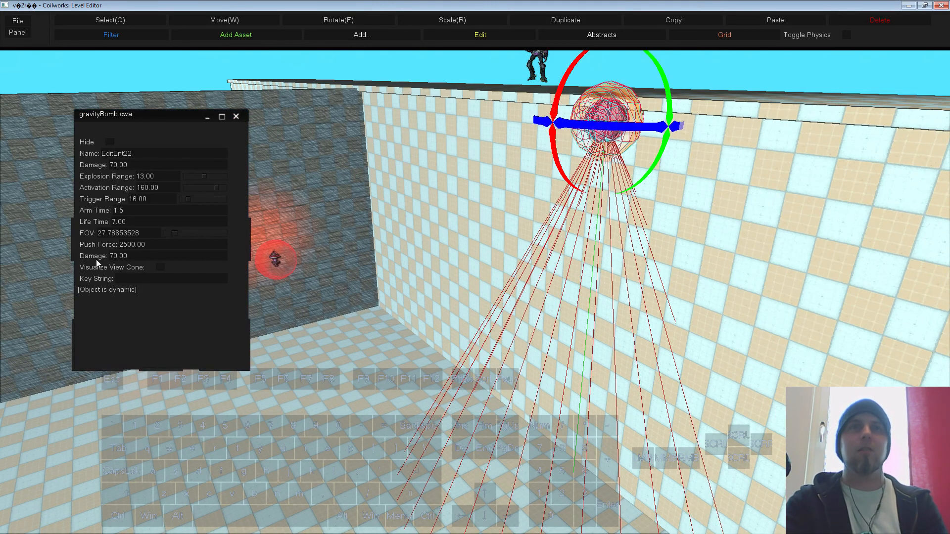
pyautogui.click(147, 245)
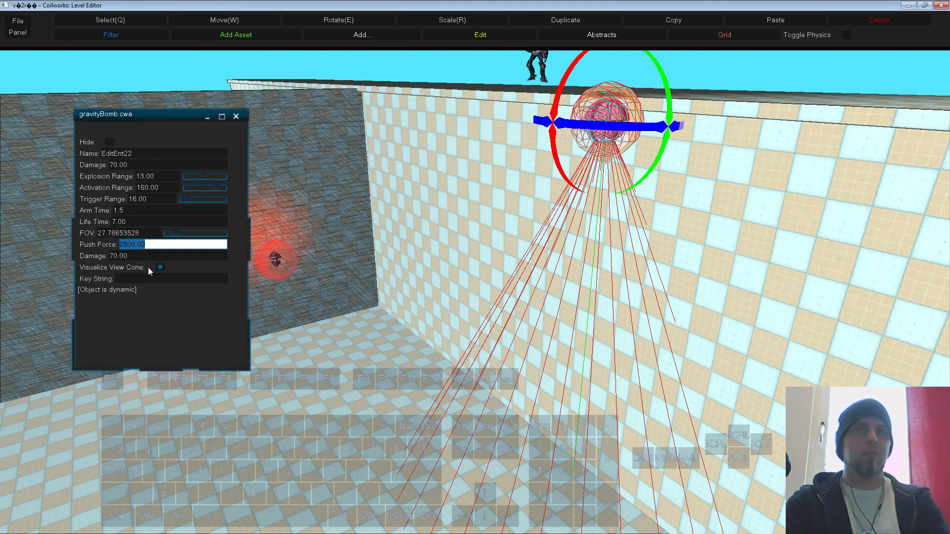
pyautogui.press('Return')
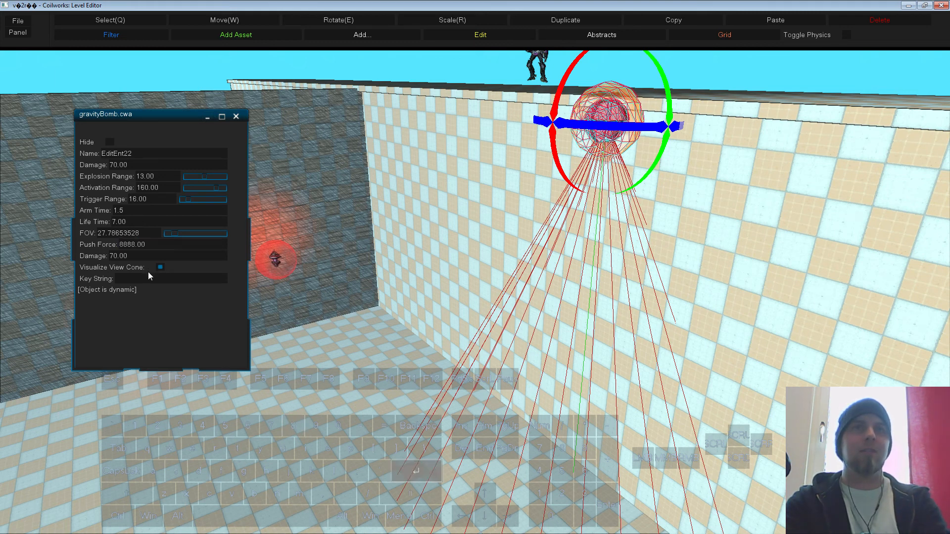
pyautogui.click(237, 117)
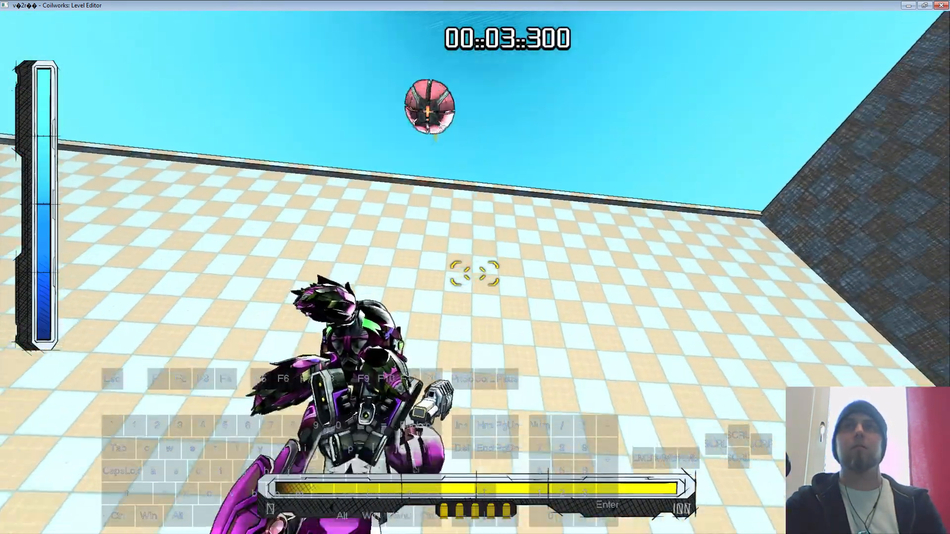
pyautogui.press('Escape')
# Step: Raise the gravity bomb's Push Force to 88888 and close its properties
pyautogui.rightClick(526, 206)
pyautogui.click(548, 213)
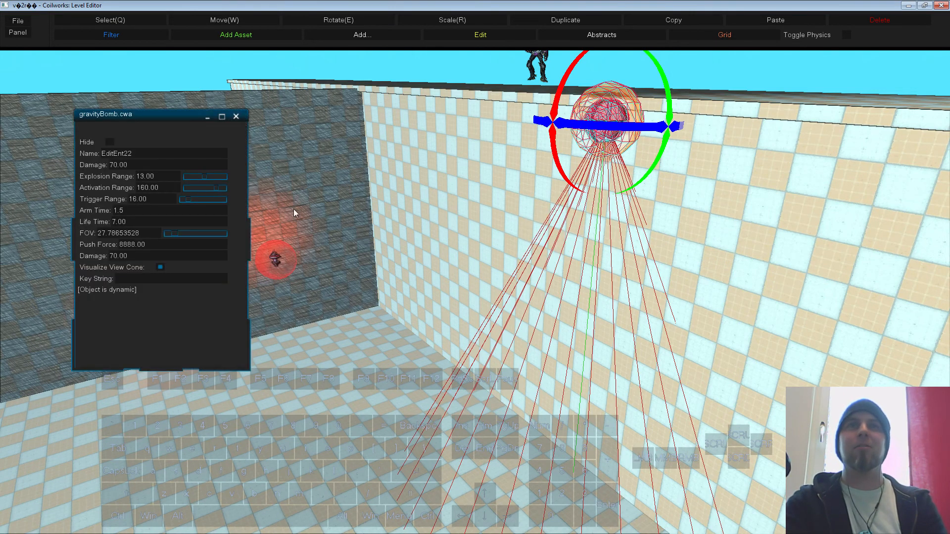
pyautogui.click(119, 245)
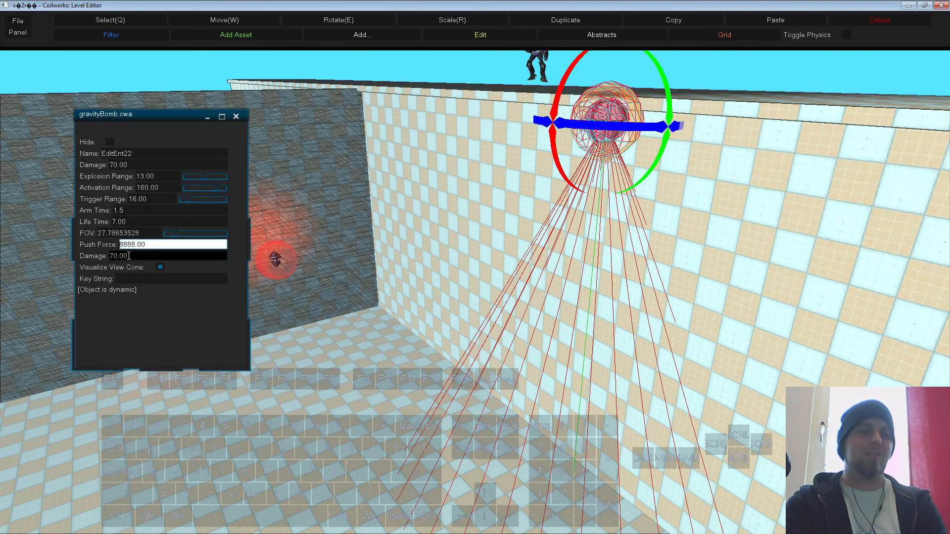
pyautogui.press('Return')
pyautogui.click(235, 117)
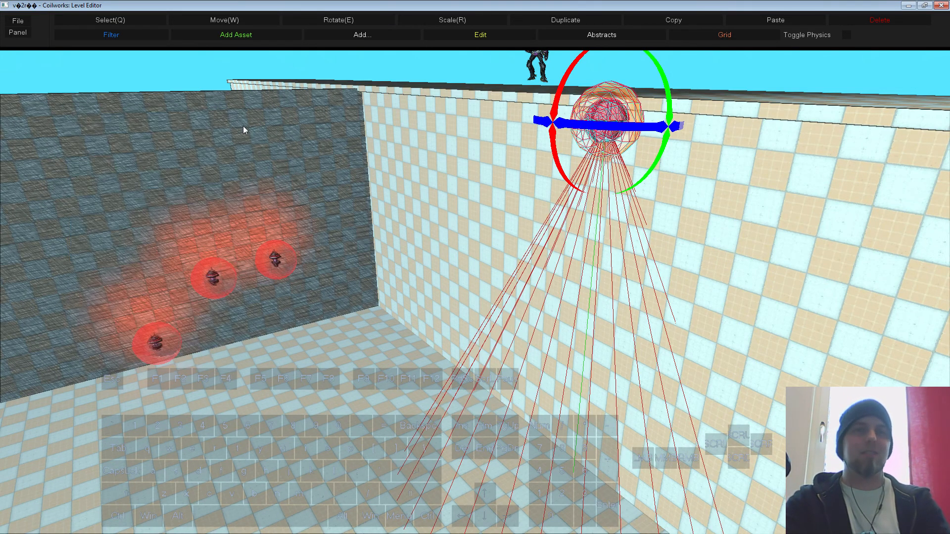
# Step: Playtest the level by running off the checkered wall to trigger the gravity bomb, and return to the editor
pyautogui.press('w')
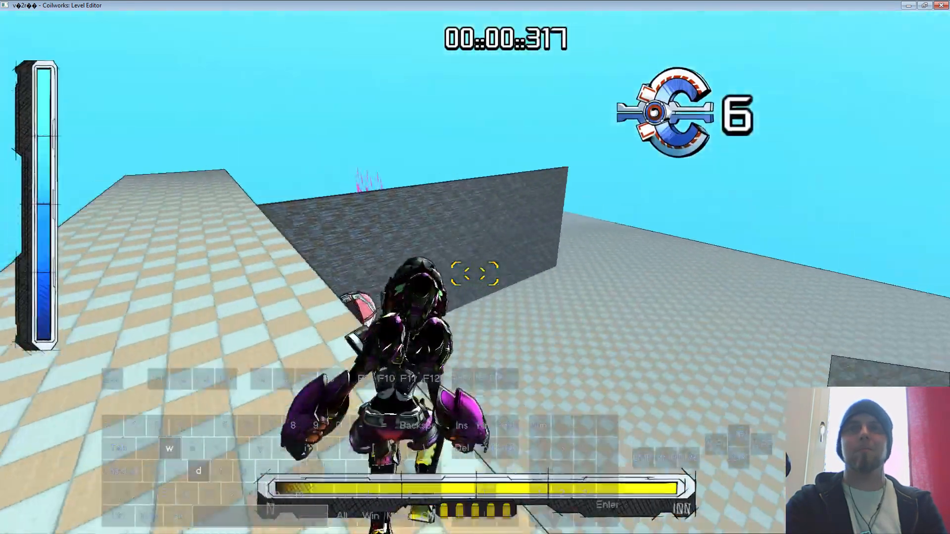
pyautogui.press('d')
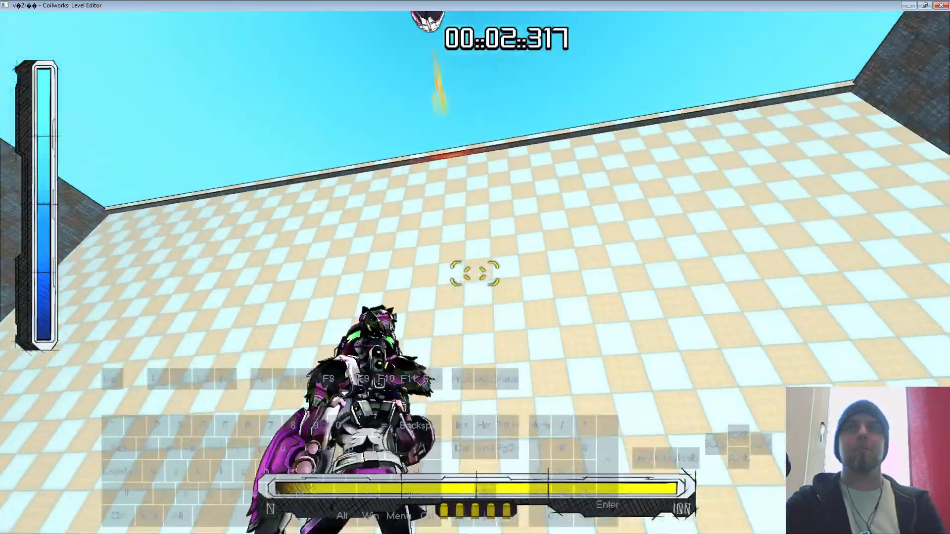
pyautogui.press('s')
pyautogui.press('a')
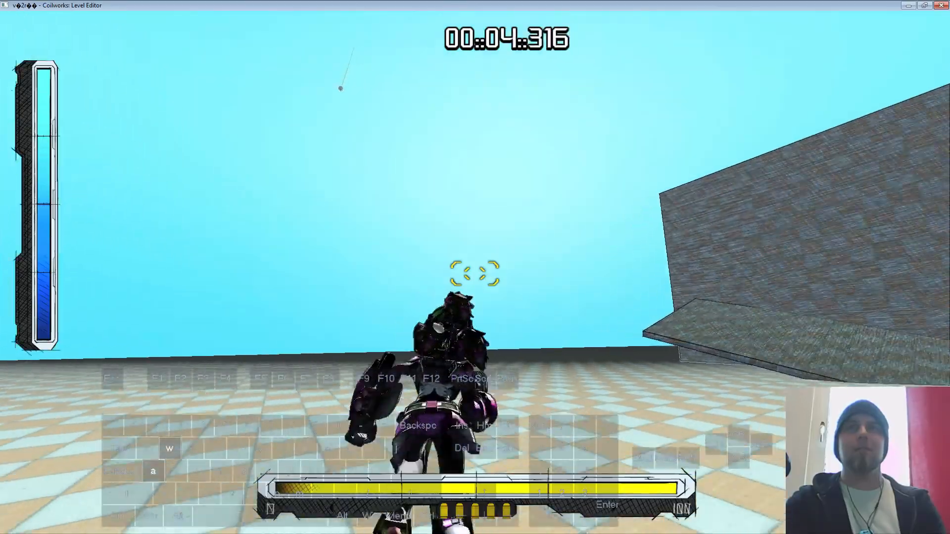
pyautogui.press('Escape')
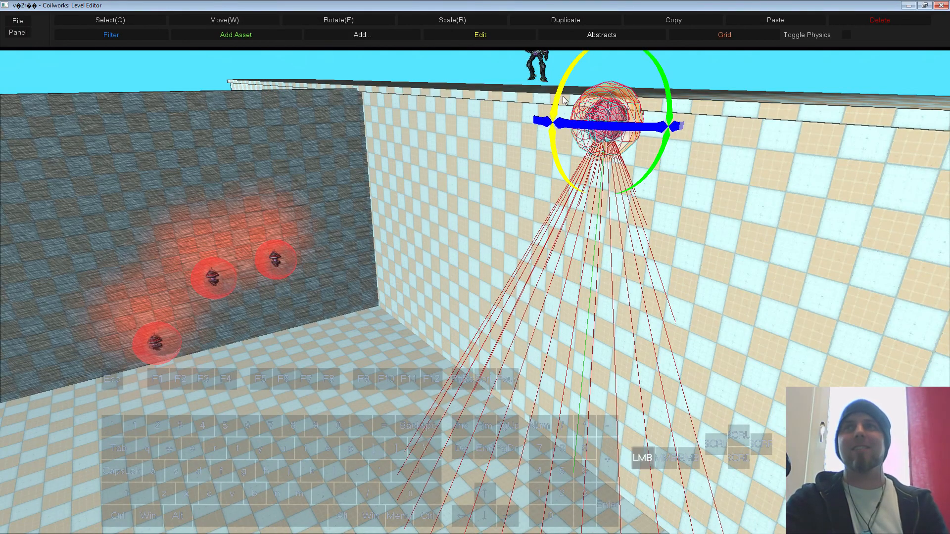
# Step: Check the gravity bomb's Push Force in its properties, deselect the bomb and playtest the level again
pyautogui.rightClick(624, 135)
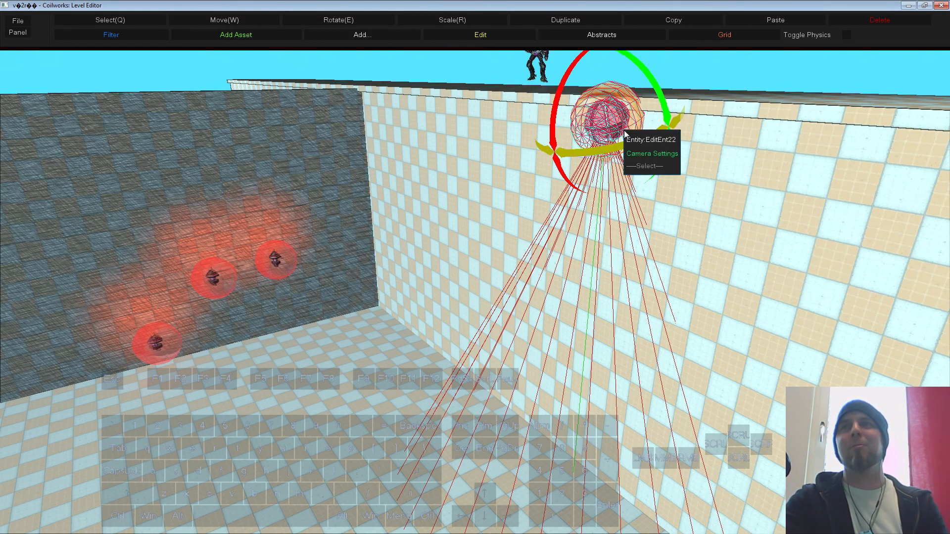
pyautogui.click(652, 140)
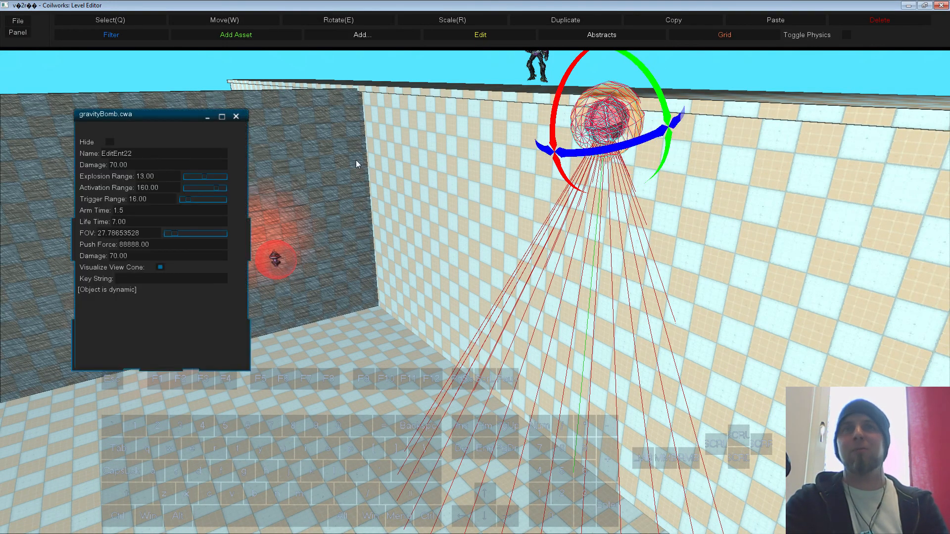
pyautogui.click(236, 116)
pyautogui.click(436, 68)
pyautogui.press('F5')
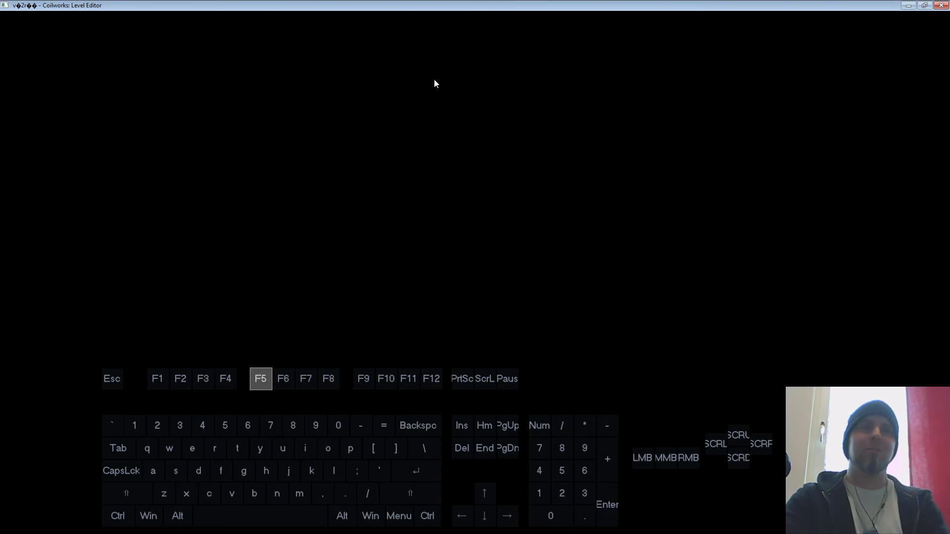
pyautogui.press('w')
pyautogui.press('a')
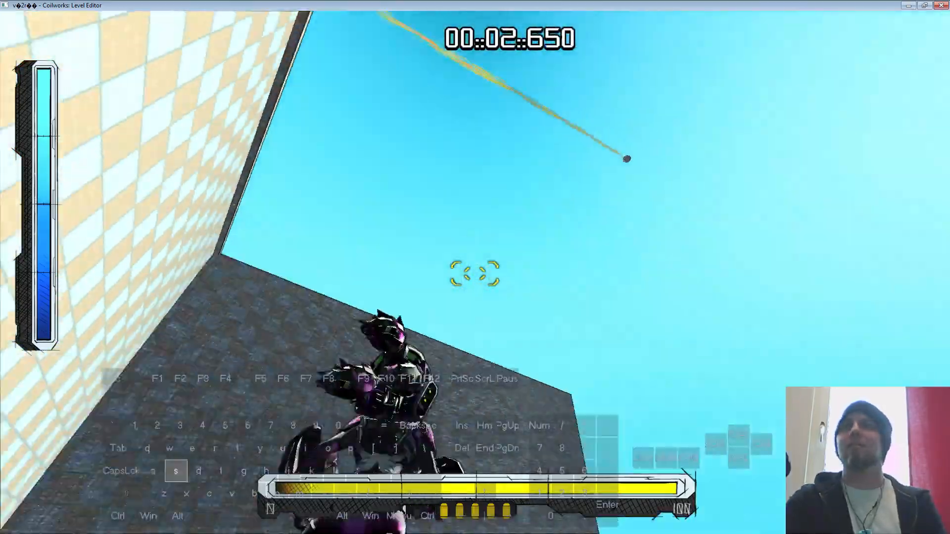
pyautogui.press('Escape')
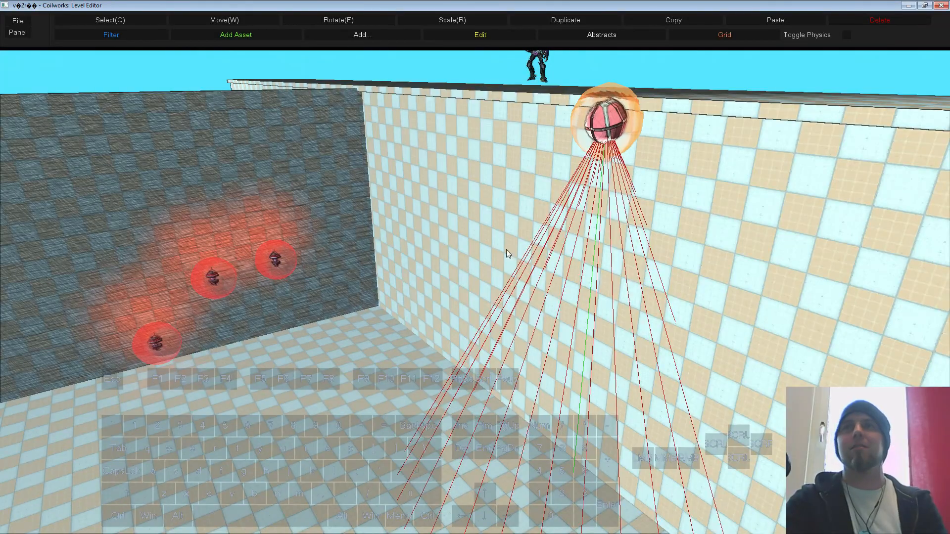
# Step: Move the gravity bomb slightly along its blue axis, farther out from the checkered wall
pyautogui.moveTo(698, 266); pyautogui.dragTo(634, 155)
pyautogui.click(617, 132)
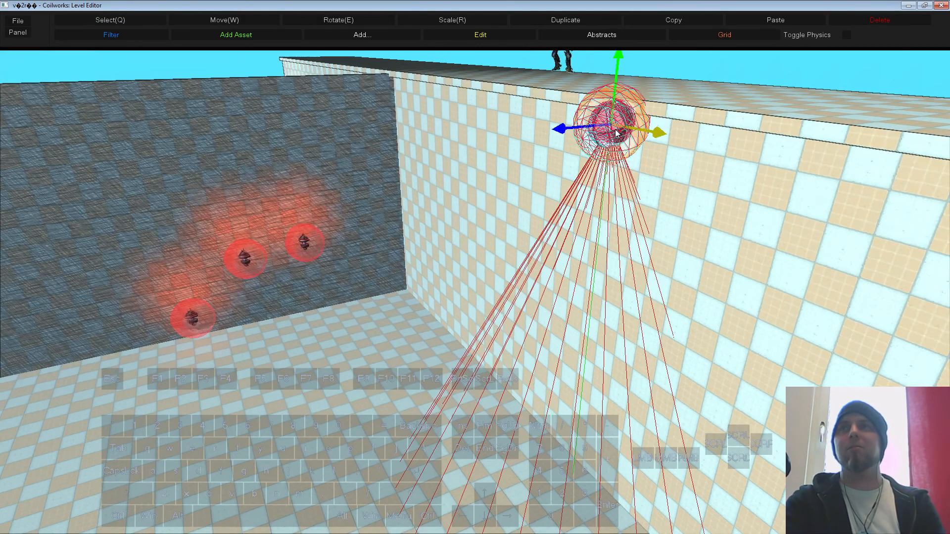
pyautogui.moveTo(580, 129); pyautogui.dragTo(569, 131)
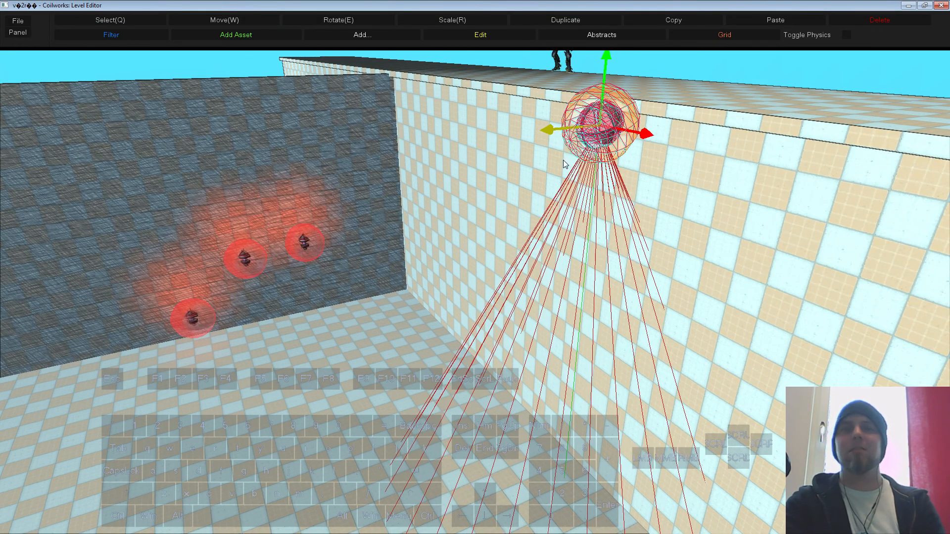
# Step: Playtest the level with the repositioned gravity bomb and return to the editor
pyautogui.press('F5')
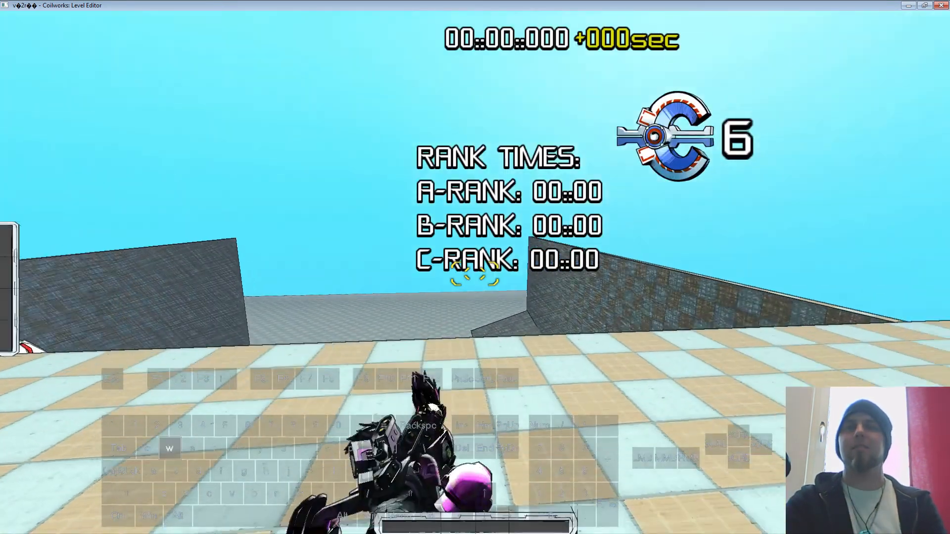
pyautogui.press('w')
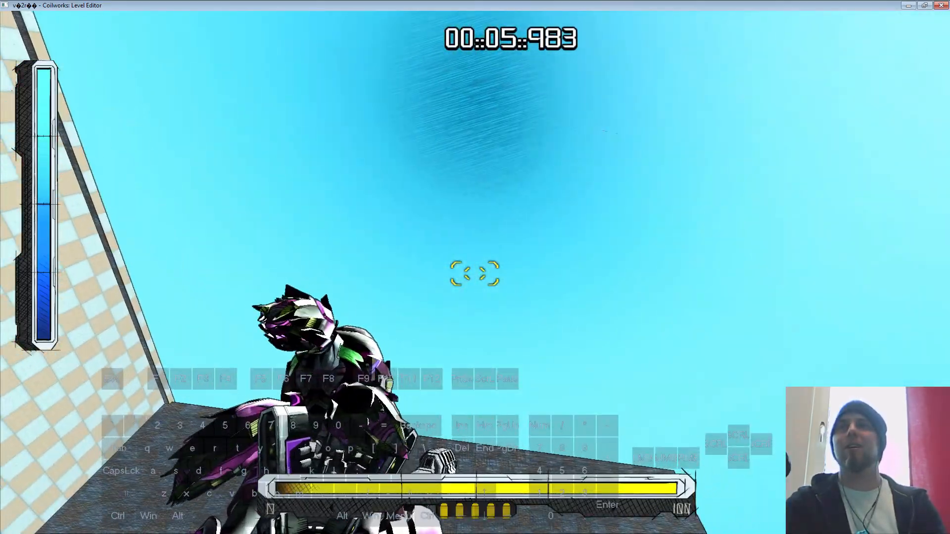
pyautogui.press('Escape')
# Step: Rotate the gravity bomb slightly and inspect it up close beside the checkered wall
pyautogui.moveTo(683, 339); pyautogui.dragTo(608, 360, button='middle')
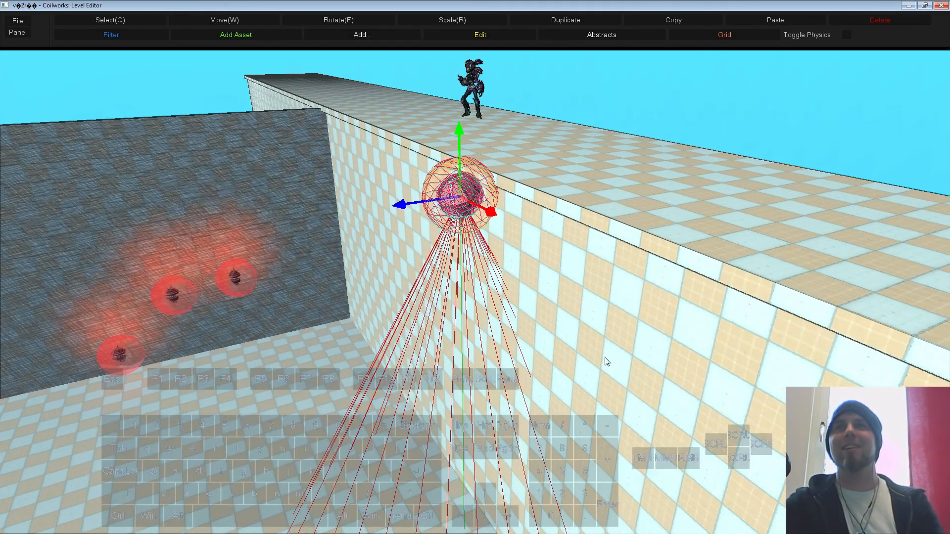
pyautogui.press('e')
pyautogui.moveTo(409, 155); pyautogui.dragTo(402, 192)
pyautogui.press('s')
pyautogui.scroll(5, 618, 299)
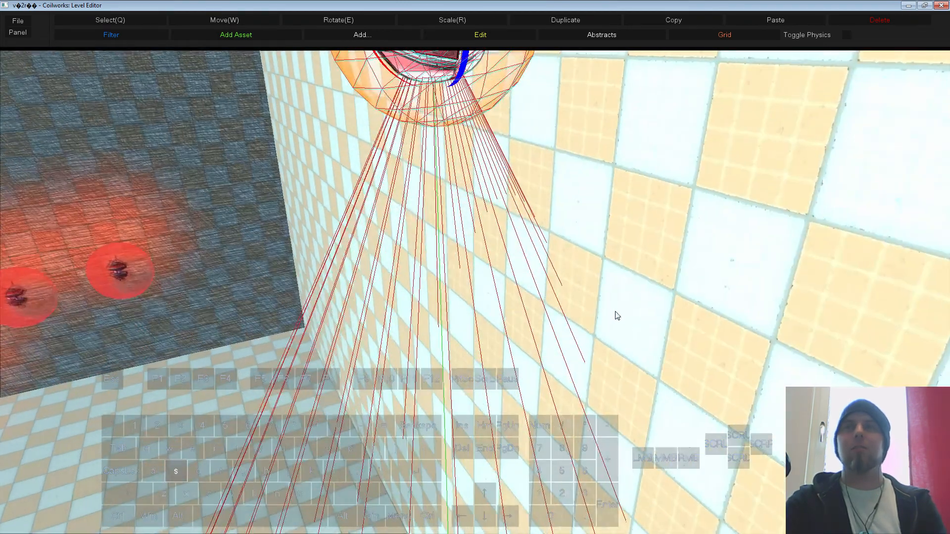
pyautogui.moveTo(617, 316); pyautogui.dragTo(683, 371, button='middle')
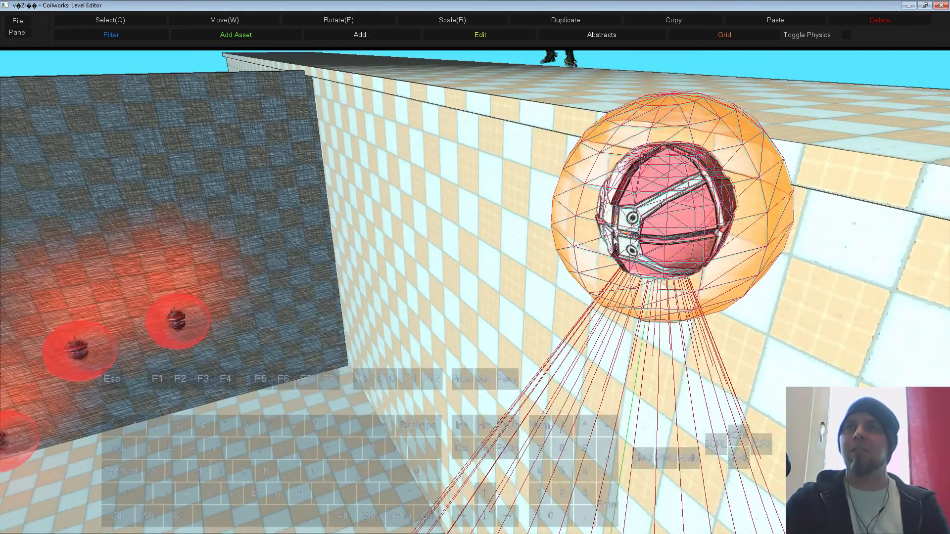
# Step: Rotate the gravity bomb about its own axes beside the checkered wall and deselect it
pyautogui.press('w')
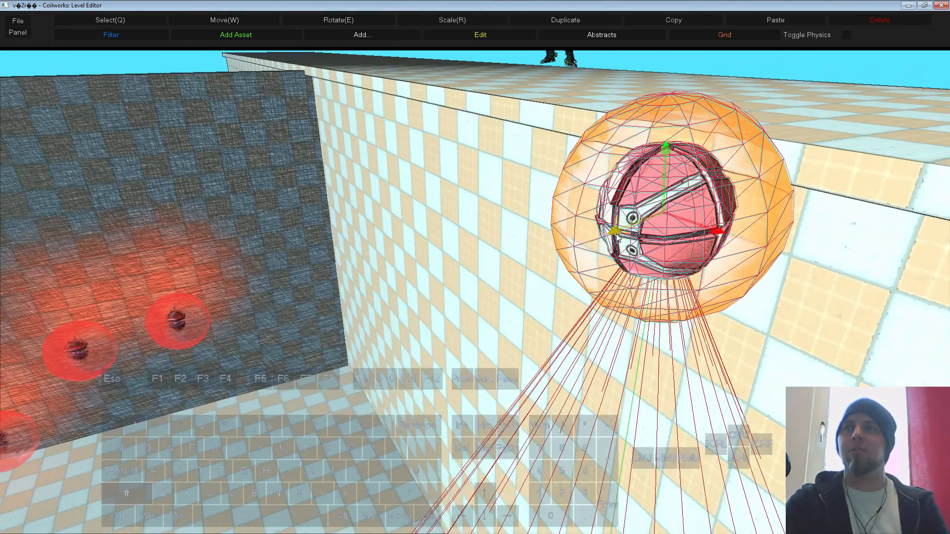
pyautogui.press('e')
pyautogui.click(624, 183)
pyautogui.moveTo(625, 183); pyautogui.dragTo(628, 243)
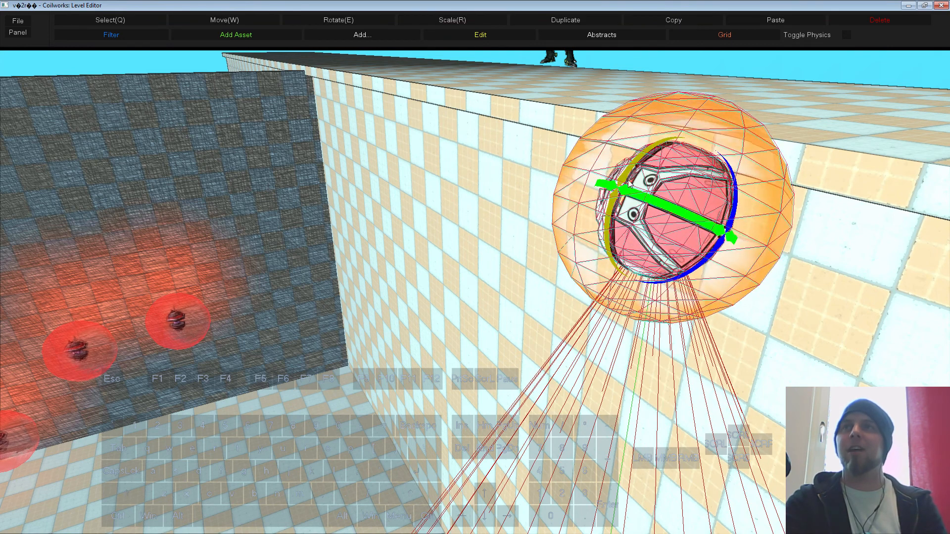
pyautogui.press('w')
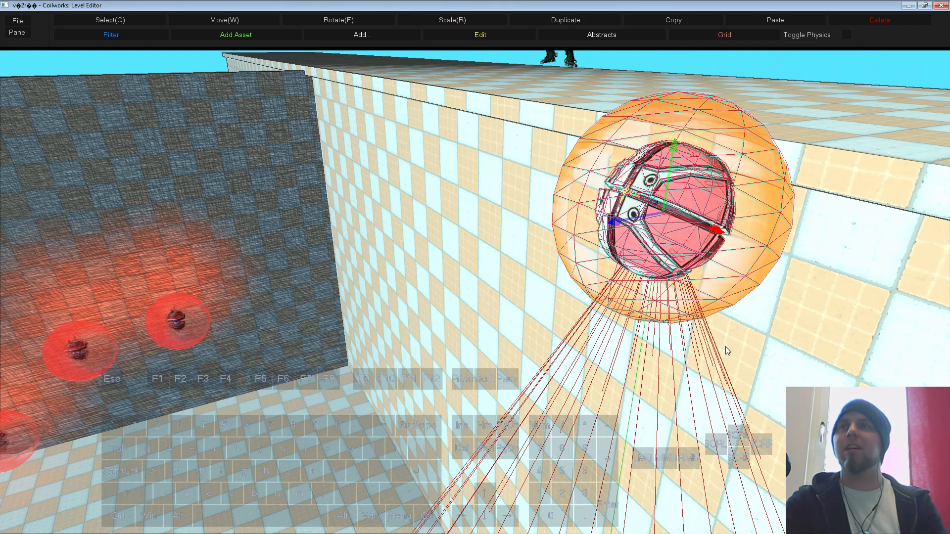
pyautogui.press('shift')
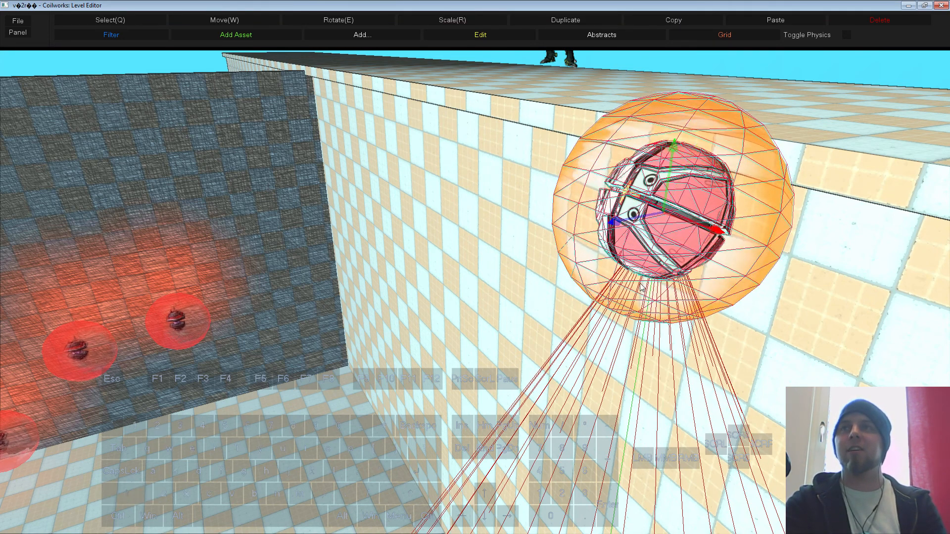
pyautogui.press('e')
pyautogui.moveTo(631, 166); pyautogui.dragTo(616, 194)
pyautogui.click(819, 71)
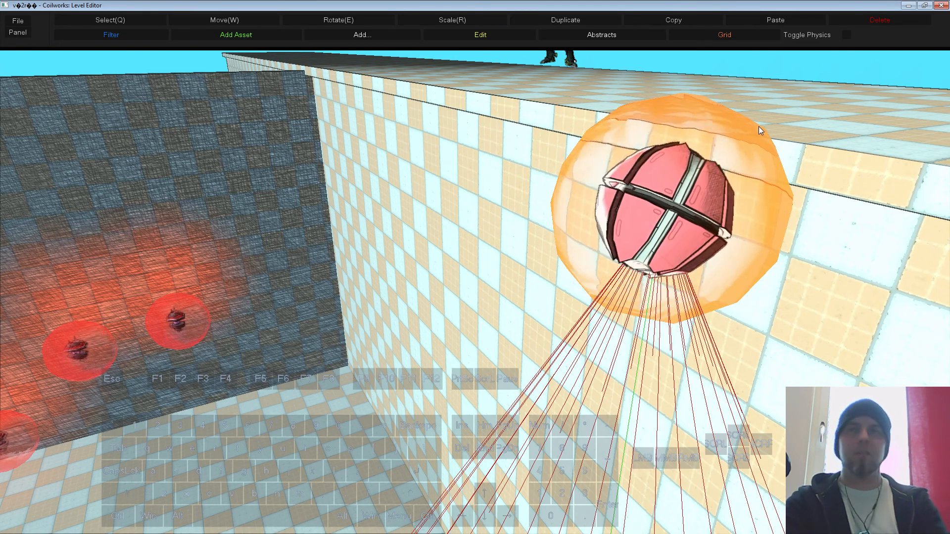
# Step: Playtest the level with the rotated gravity bomb by running around the arena, and return to the editor
pyautogui.press('F5')
pyautogui.press('w')
pyautogui.press('d')
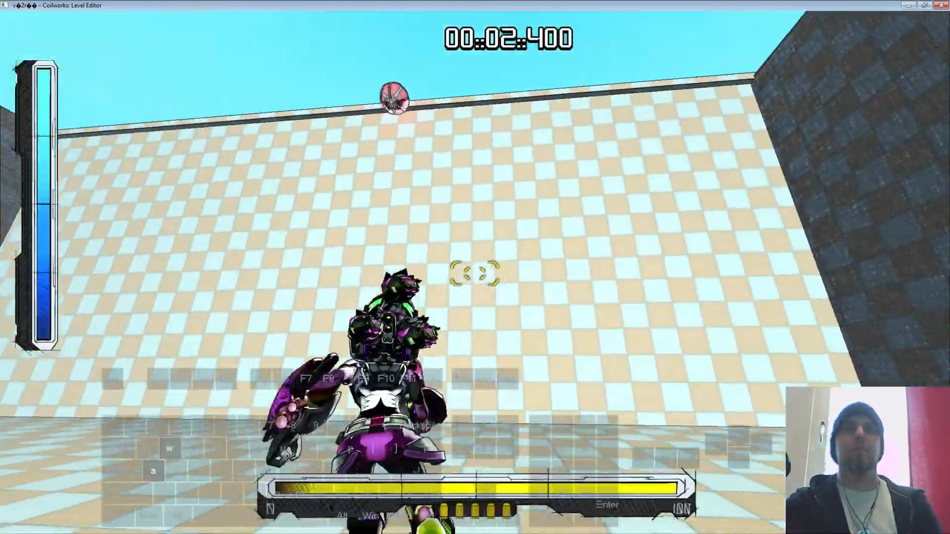
pyautogui.press('w')
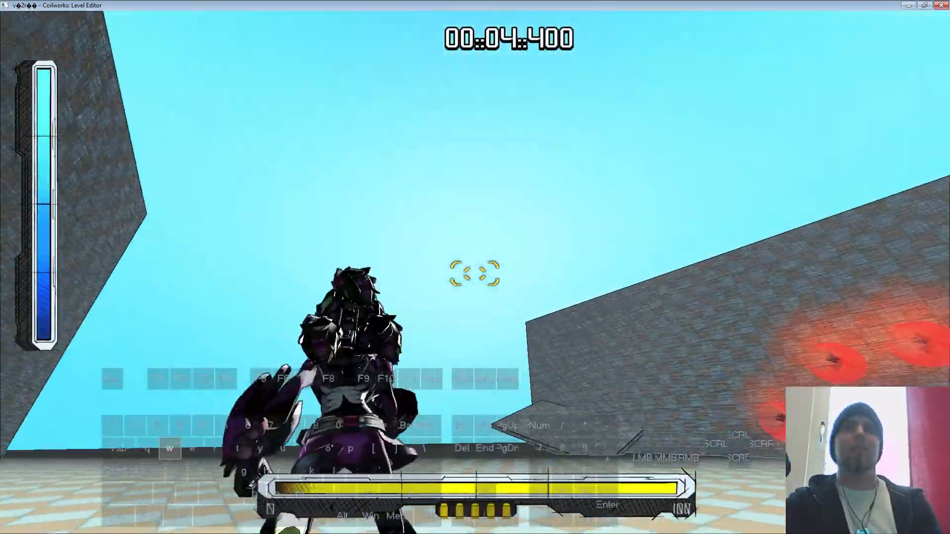
pyautogui.press('d')
pyautogui.press('w')
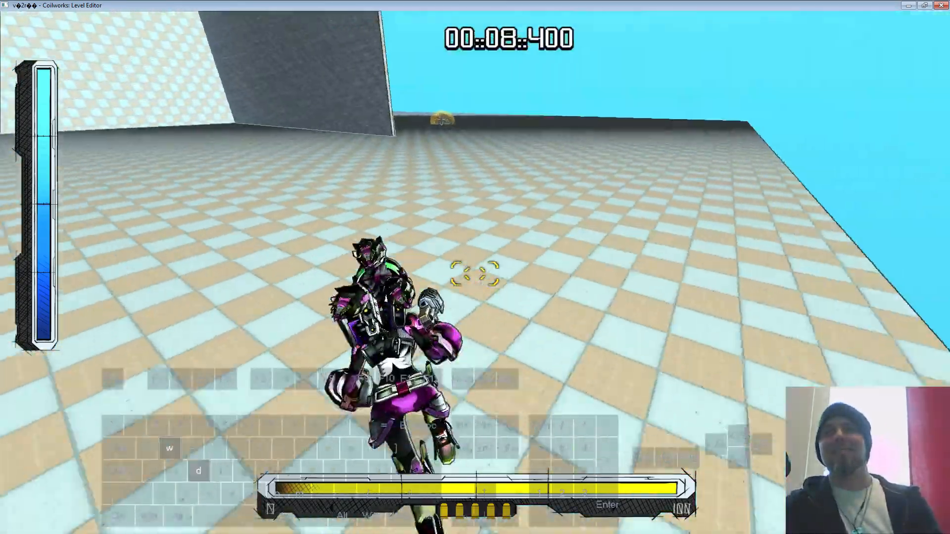
pyautogui.press('Escape')
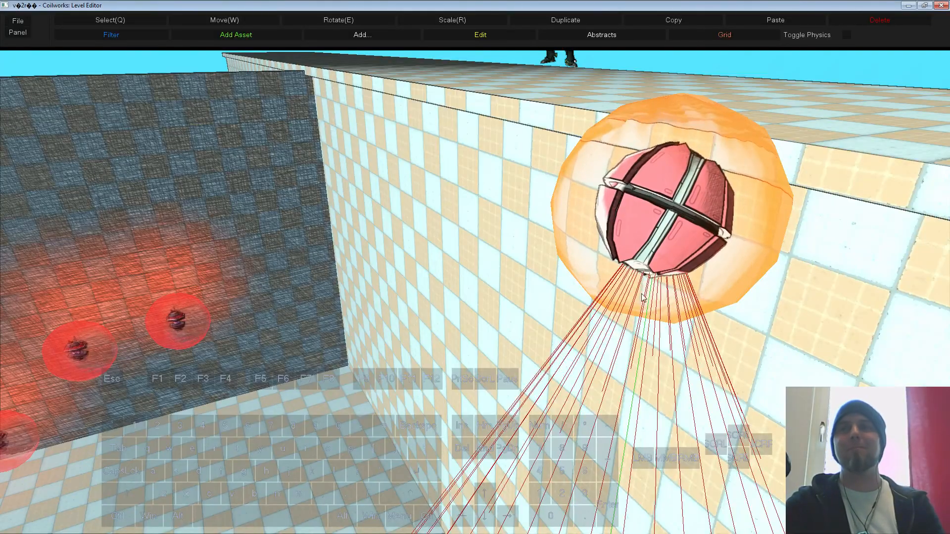
# Step: View the gravity bomb from farther away, examine the FOV value in its properties and close them
pyautogui.press('s')
pyautogui.moveTo(483, 275); pyautogui.dragTo(547, 310, button='right')
pyautogui.press('w')
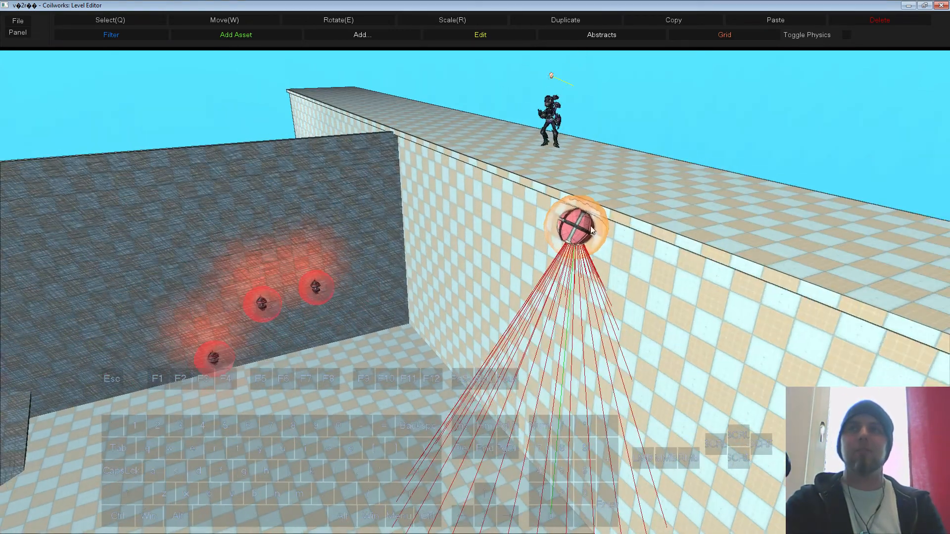
pyautogui.click(587, 225)
pyautogui.rightClick(587, 226)
pyautogui.click(602, 236)
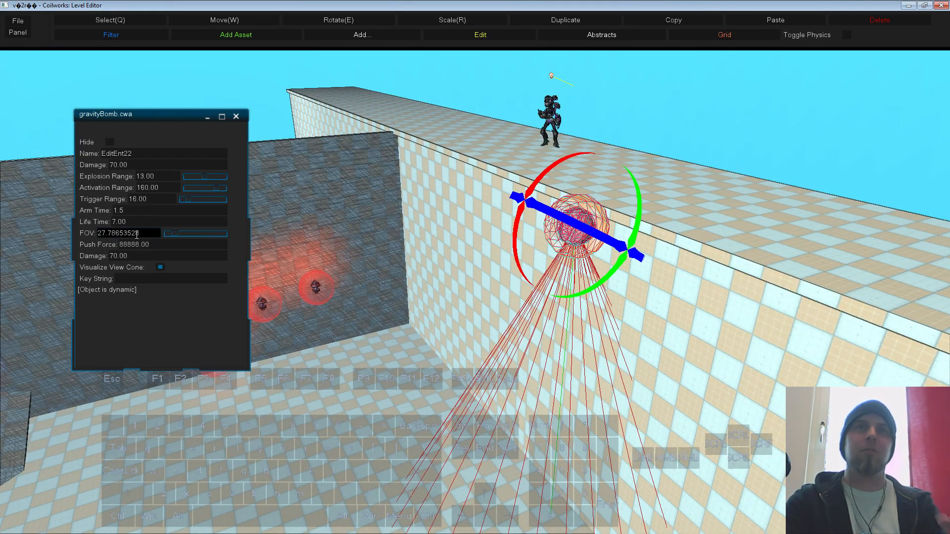
pyautogui.click(236, 117)
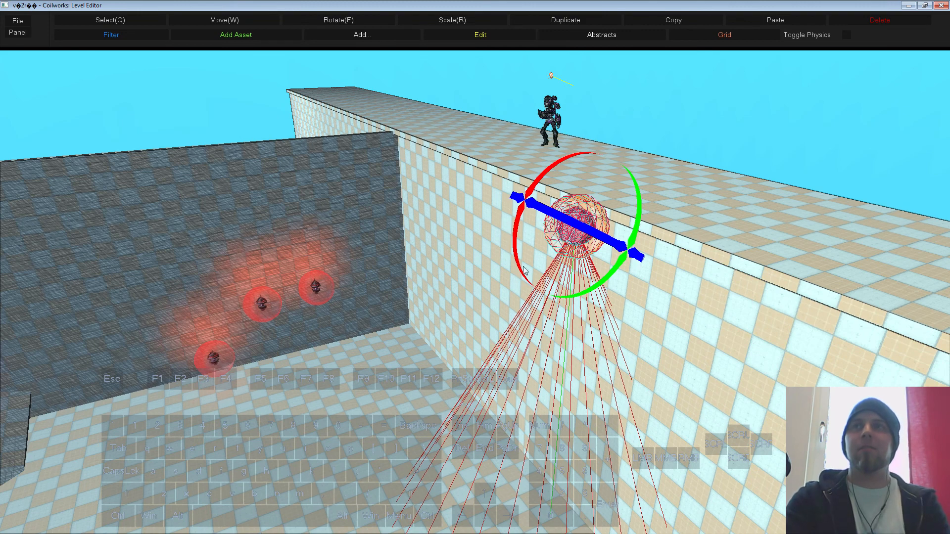
# Step: Duplicate the gravity bomb along its red axis, placing the copy beside it on the checkered wall
pyautogui.press('w')
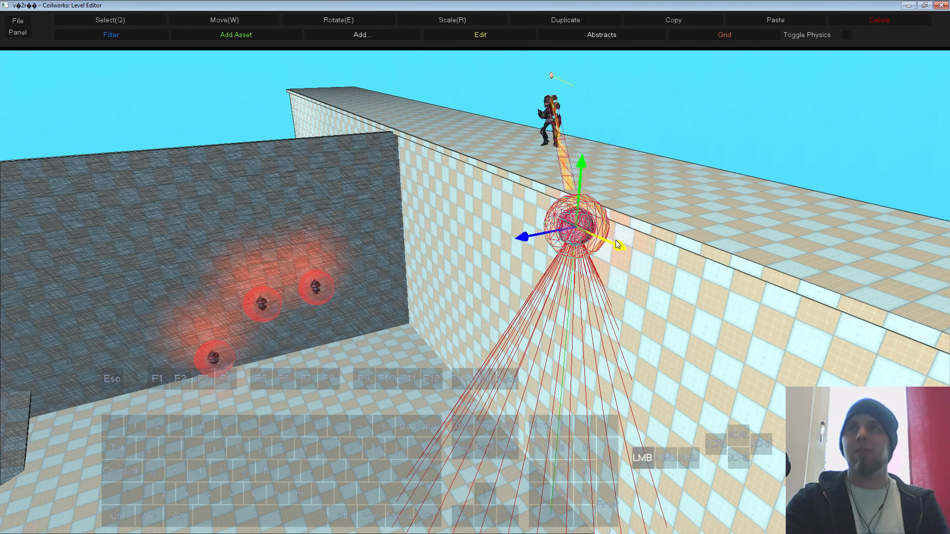
pyautogui.moveTo(618, 244); pyautogui.dragTo(660, 264)
# Step: Set the duplicated gravity bomb's FOV to about 2.87 and turn on Visualize View Cone for it
pyautogui.rightClick(635, 294)
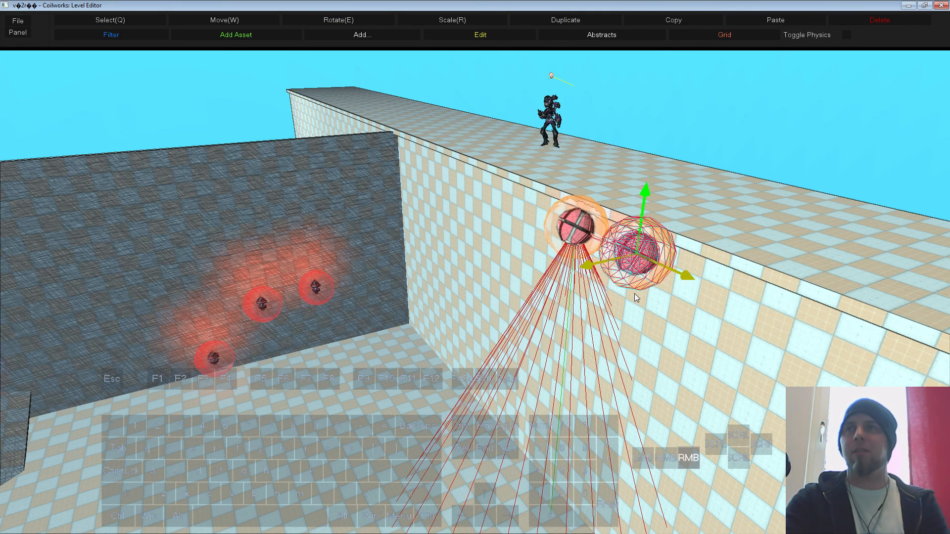
pyautogui.click(658, 306)
pyautogui.click(172, 243)
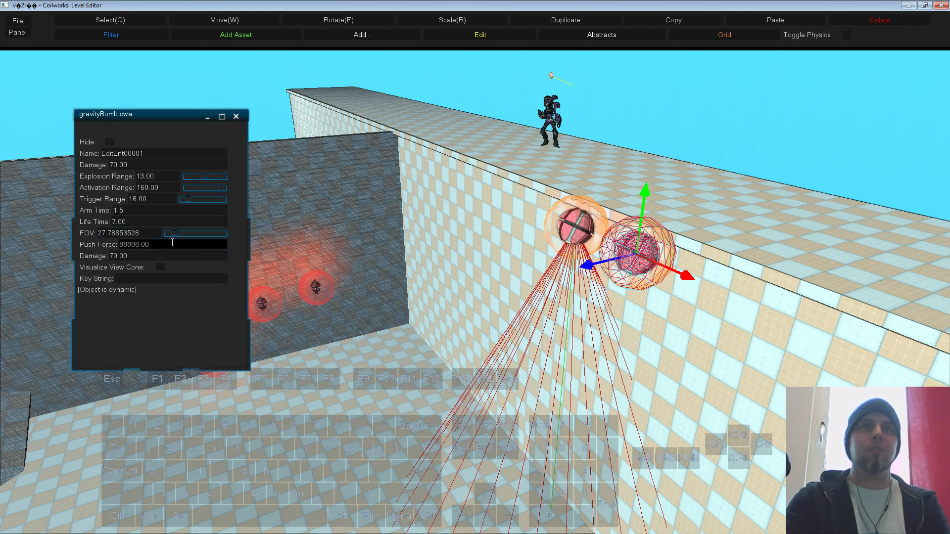
pyautogui.press('Return')
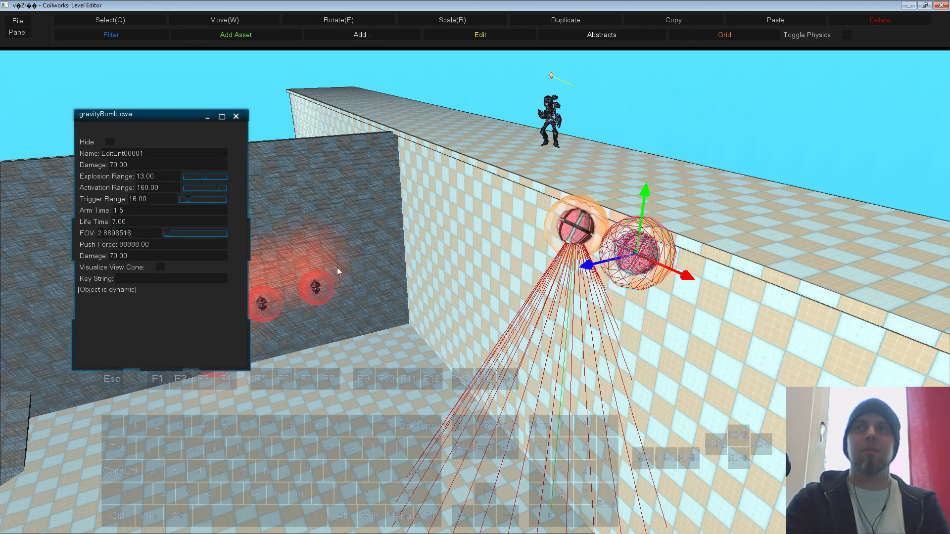
pyautogui.click(159, 268)
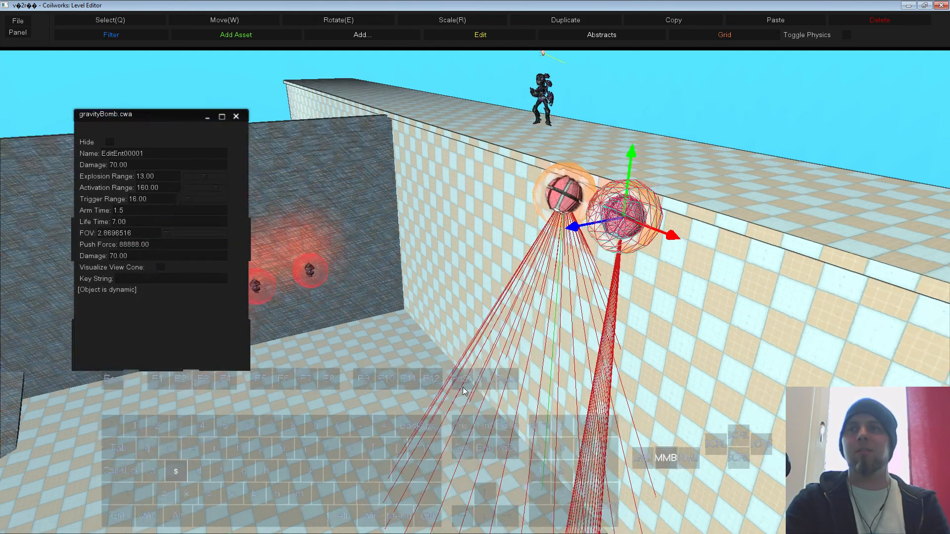
# Step: Widen the original gravity bomb's FOV to about 40.24 for comparison with the copy's narrow cone
pyautogui.moveTo(448, 389); pyautogui.dragTo(470, 318, button='right')
pyautogui.press('s')
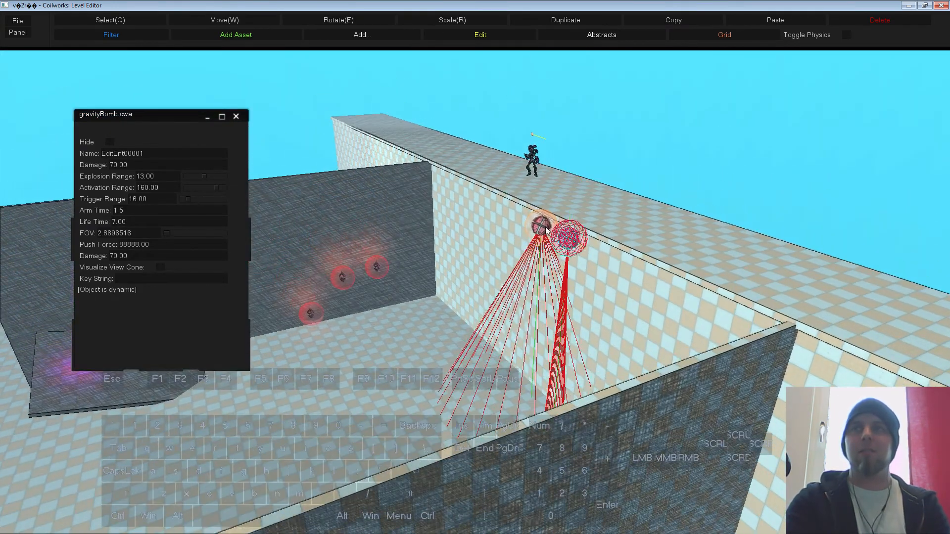
pyautogui.click(546, 230)
pyautogui.moveTo(174, 230); pyautogui.dragTo(180, 232)
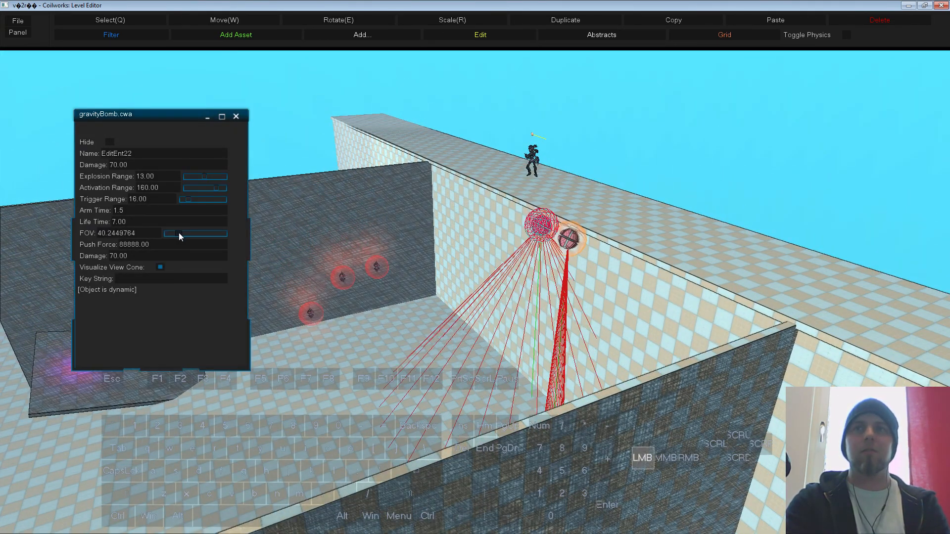
# Step: View both gravity bombs up close and set the original one's Activation Range to about 165.08
pyautogui.click(569, 238)
pyautogui.press('s')
pyautogui.moveTo(470, 264); pyautogui.dragTo(518, 282, button='middle')
pyautogui.moveTo(519, 283); pyautogui.dragTo(519, 287, button='right')
pyautogui.moveTo(519, 287); pyautogui.dragTo(527, 275)
pyautogui.click(579, 150)
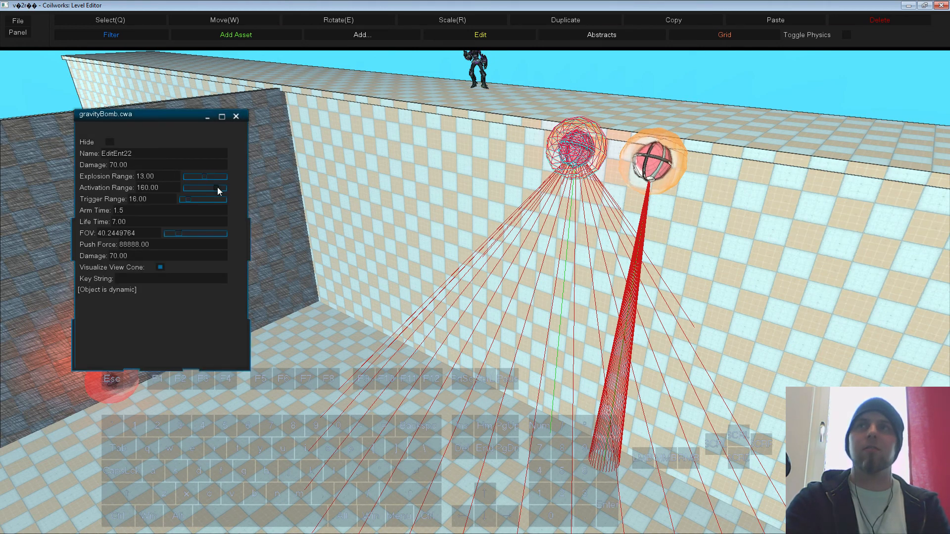
pyautogui.moveTo(218, 188); pyautogui.dragTo(220, 188)
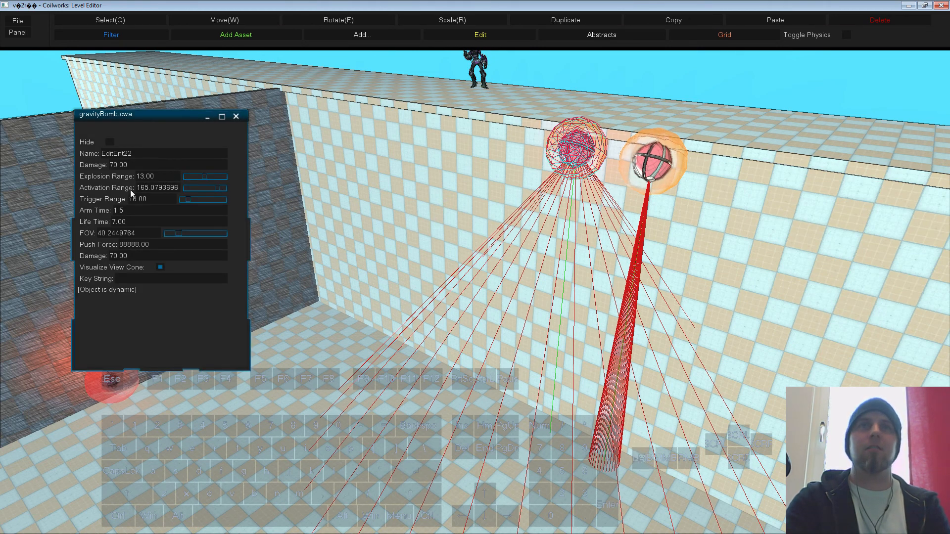
# Step: Examine the original bomb's Life Time and compare the wireframe spheres of its Trigger Range and Explosion Range
pyautogui.click(145, 221)
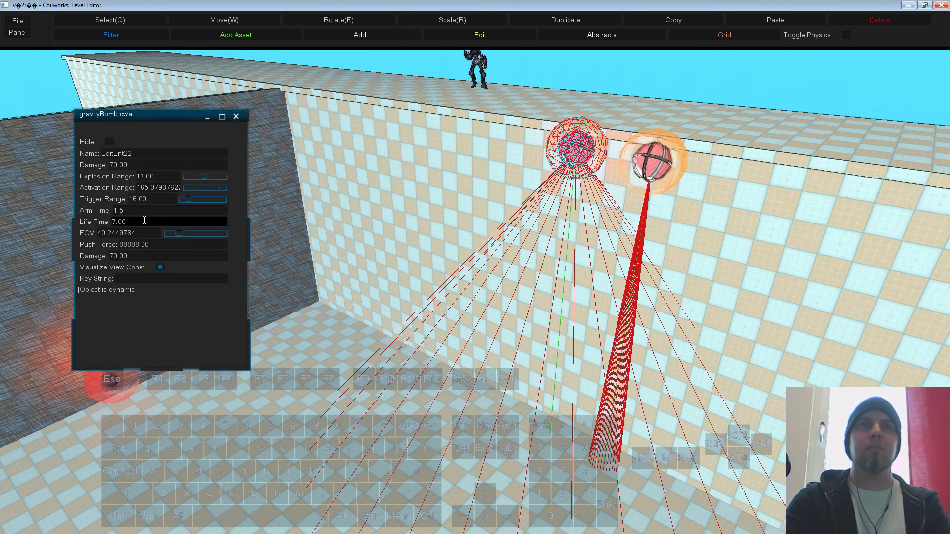
pyautogui.click(200, 208)
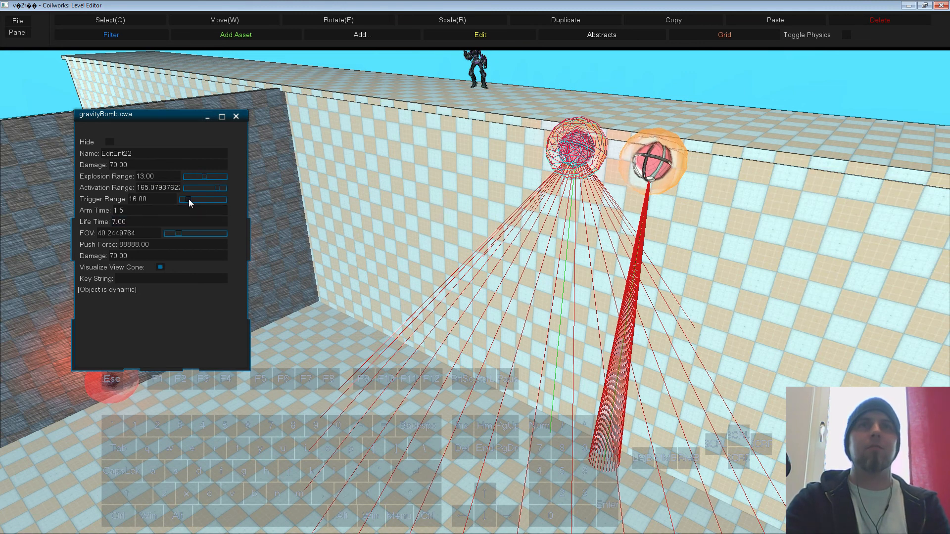
pyautogui.click(188, 199)
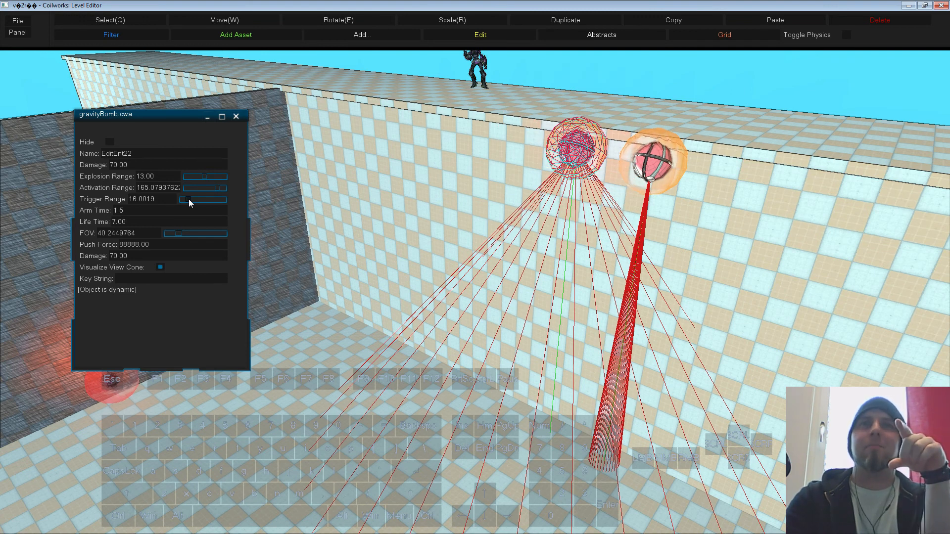
pyautogui.click(189, 199)
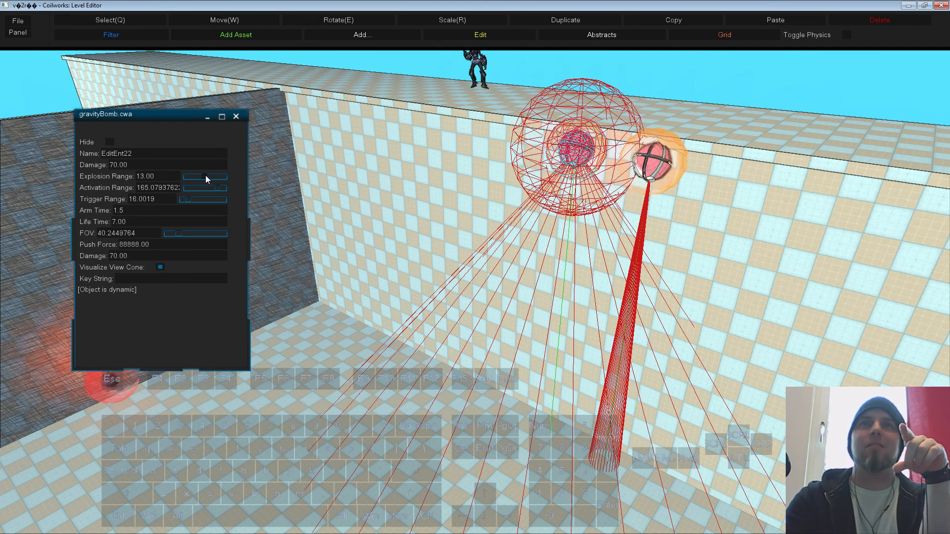
pyautogui.click(191, 201)
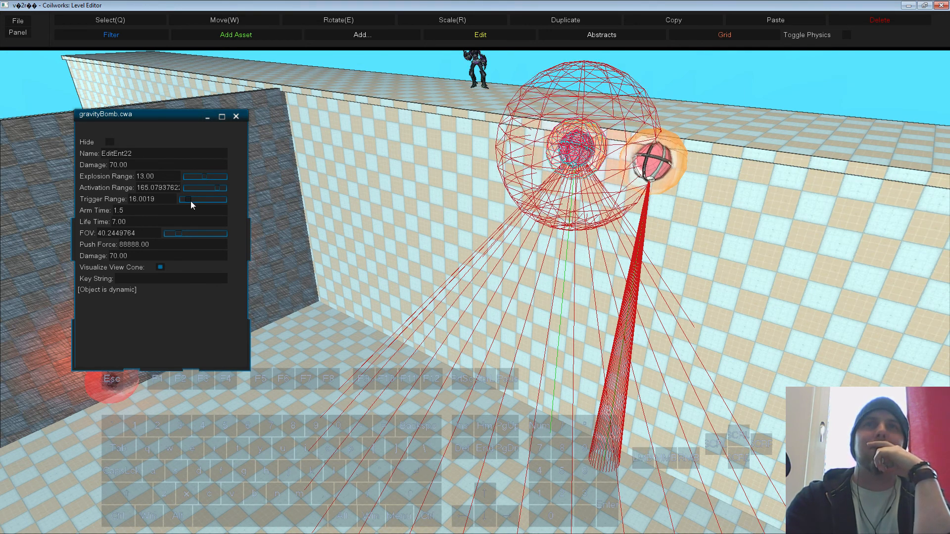
# Step: Set the original bomb's Activation Range to about 111.75 and Trigger Range to about 7.86, and close its properties
pyautogui.moveTo(216, 187)
pyautogui.mouseDown()
pyautogui.moveTo(186, 193)
pyautogui.moveTo(201, 197)
pyautogui.mouseUp()
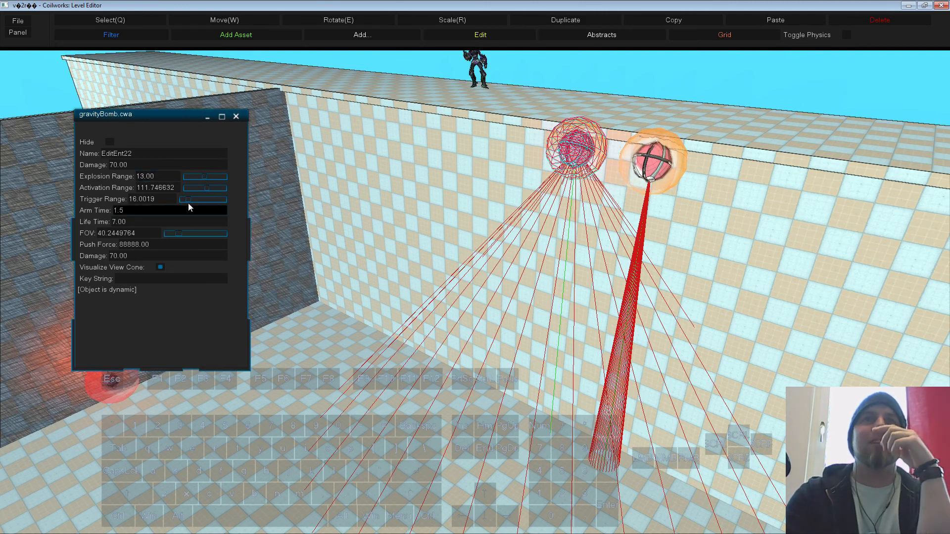
pyautogui.moveTo(188, 201); pyautogui.dragTo(185, 201)
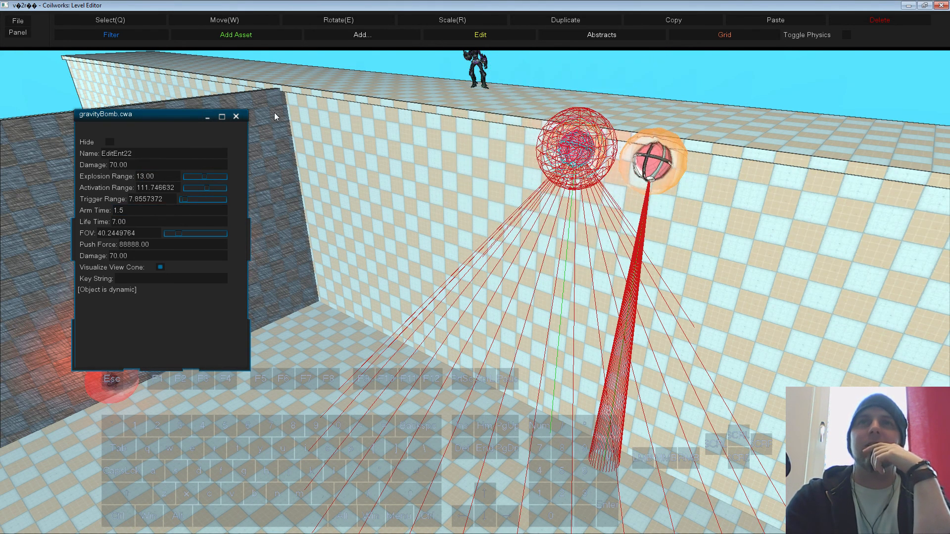
pyautogui.click(236, 117)
# Step: Playtest the level with both gravity bombs and the smaller trigger range, and return to the editor
pyautogui.press('F5')
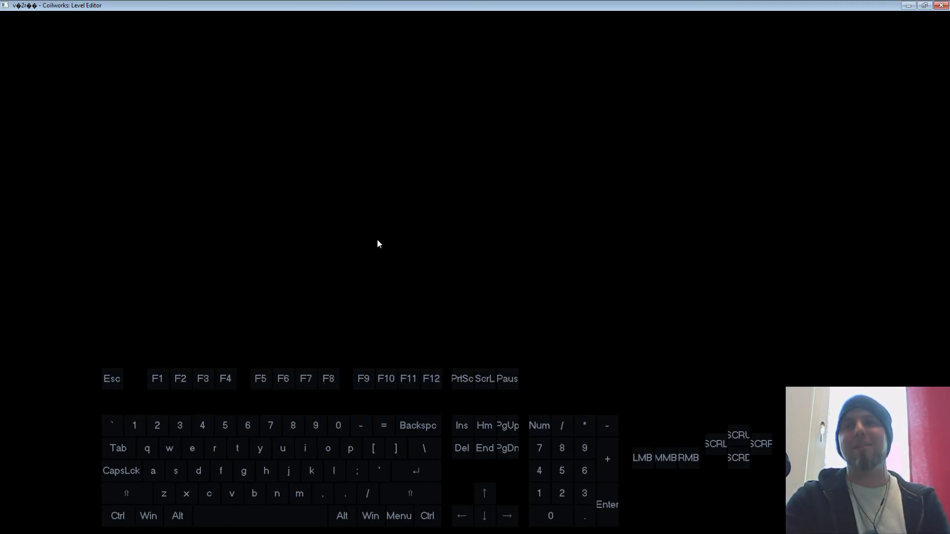
pyautogui.press('w')
pyautogui.press('d')
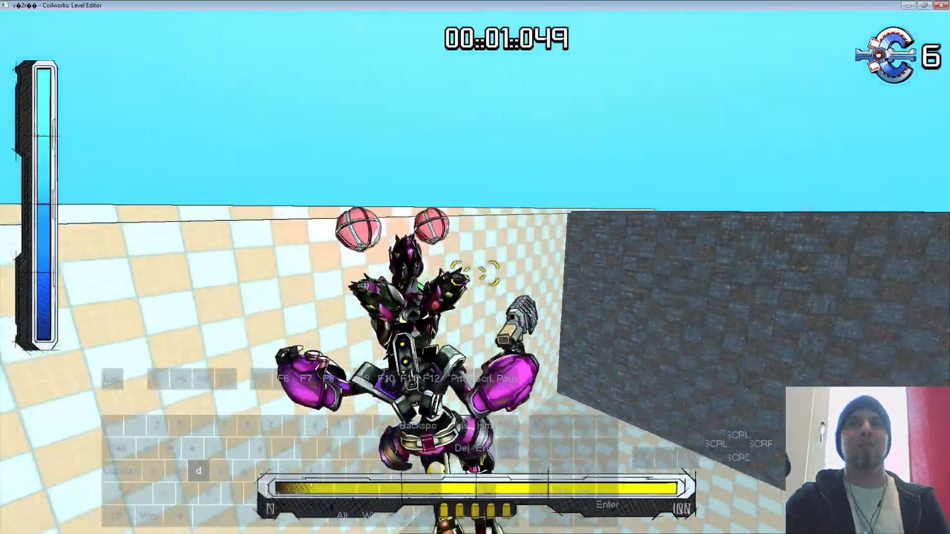
pyautogui.press('w')
pyautogui.press('s')
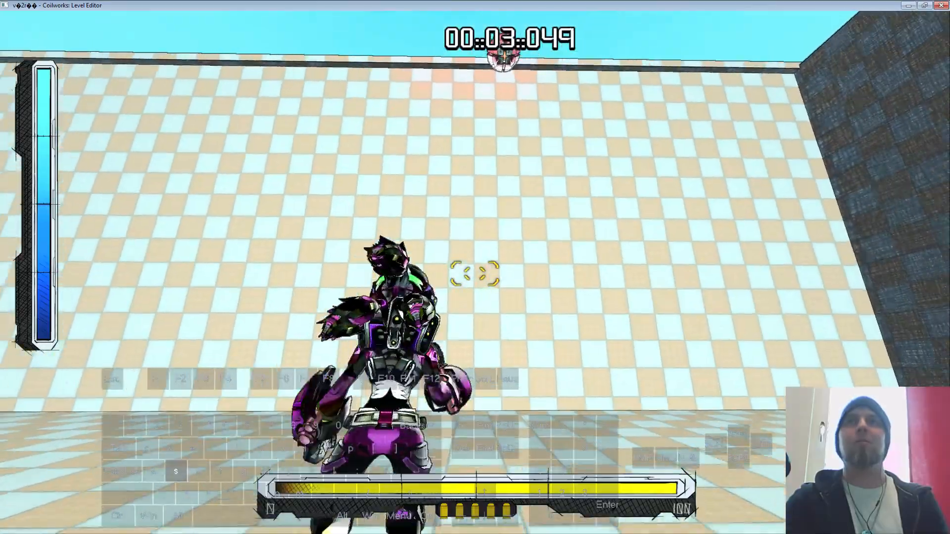
pyautogui.press('Escape')
# Step: Set the original gravity bomb's Trigger Range to about 31.13, close its properties and launch another playtest
pyautogui.rightClick(567, 163)
pyautogui.click(587, 174)
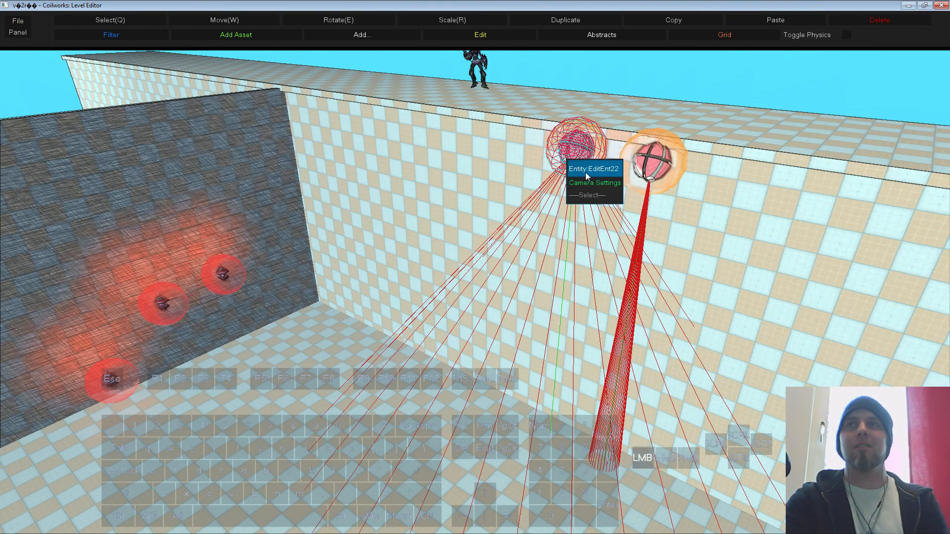
pyautogui.click(184, 199)
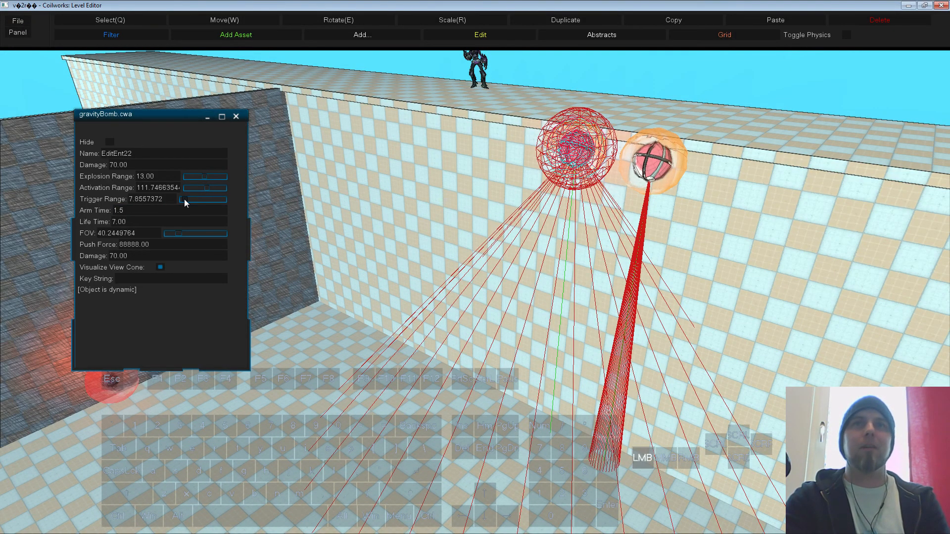
pyautogui.moveTo(184, 199); pyautogui.dragTo(194, 199)
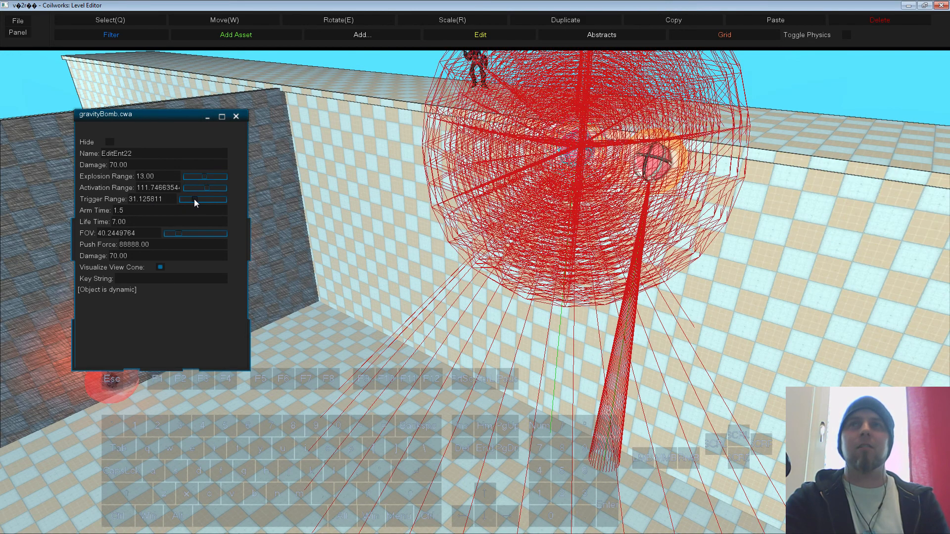
pyautogui.click(236, 118)
pyautogui.press('F5')
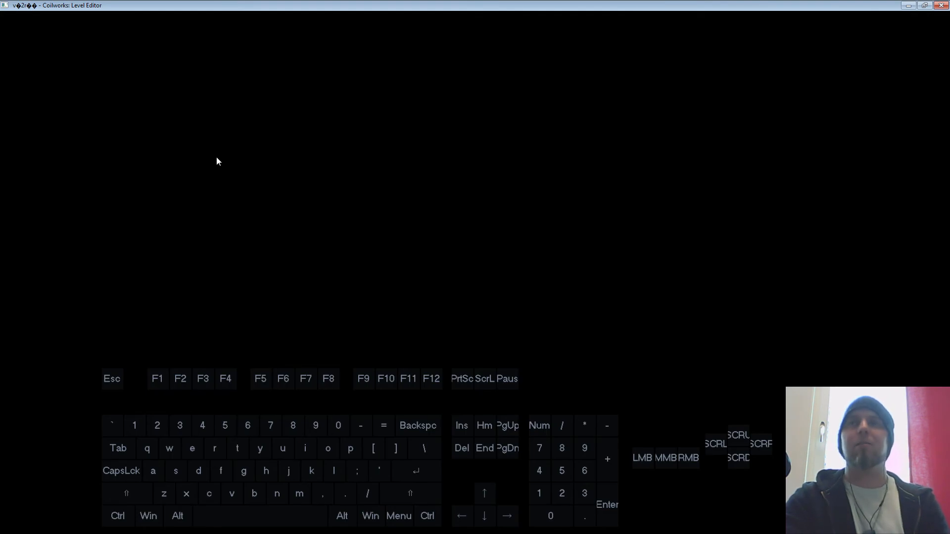
# Step: Playtest the level twice, running along the ledge near the two gravity bombs, and return to the editor after each run
pyautogui.press('w')
pyautogui.press('d')
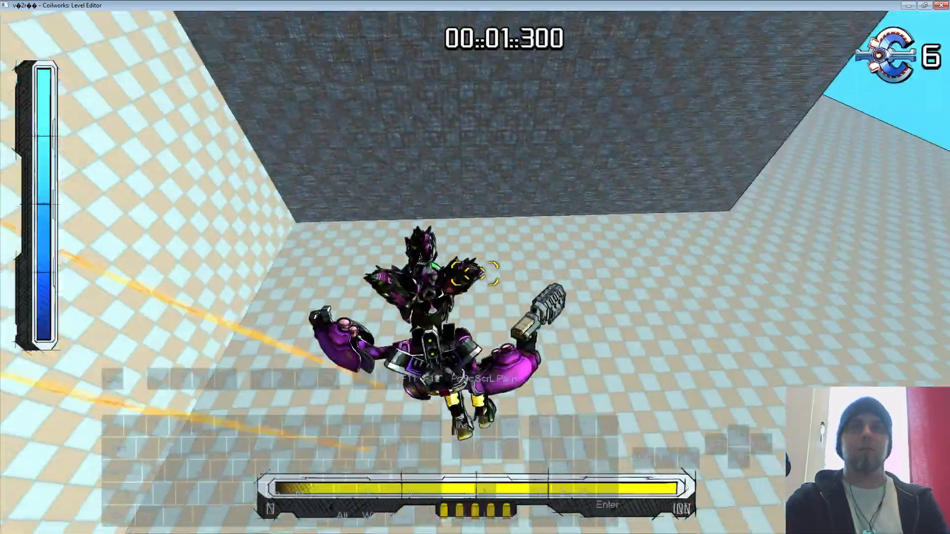
pyautogui.press('Escape')
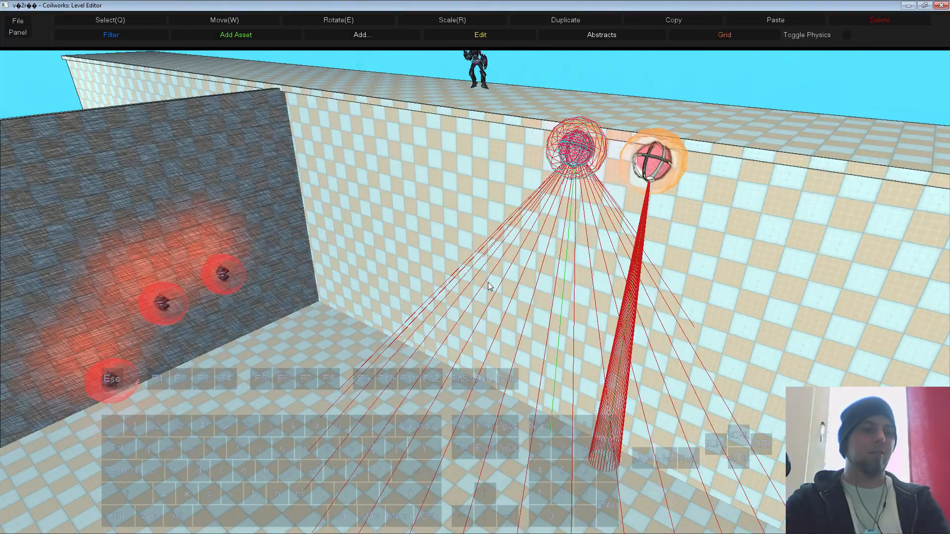
pyautogui.press('F5')
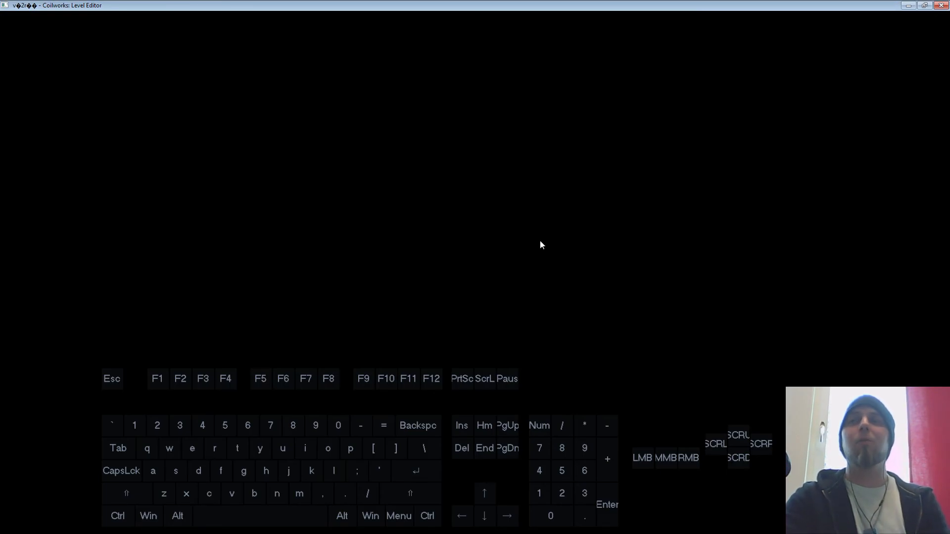
pyautogui.press('d')
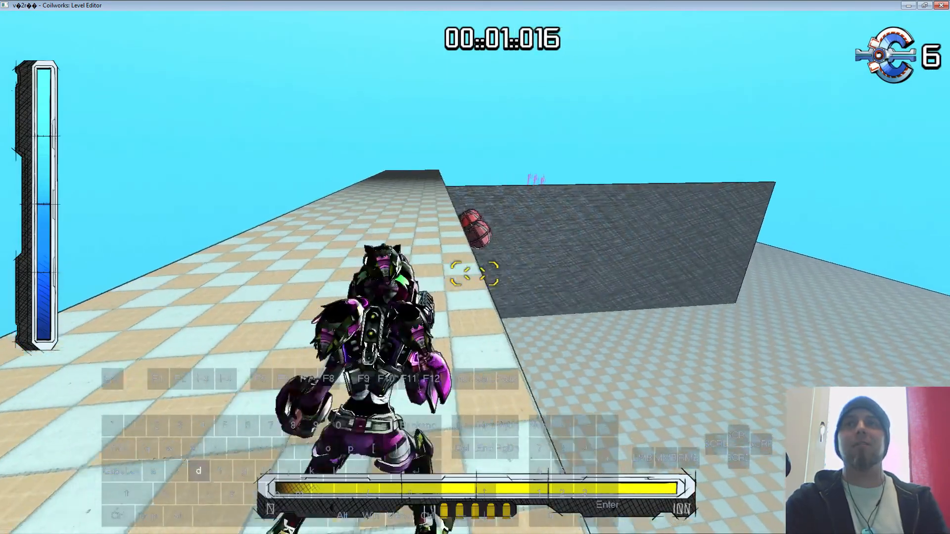
pyautogui.press('w')
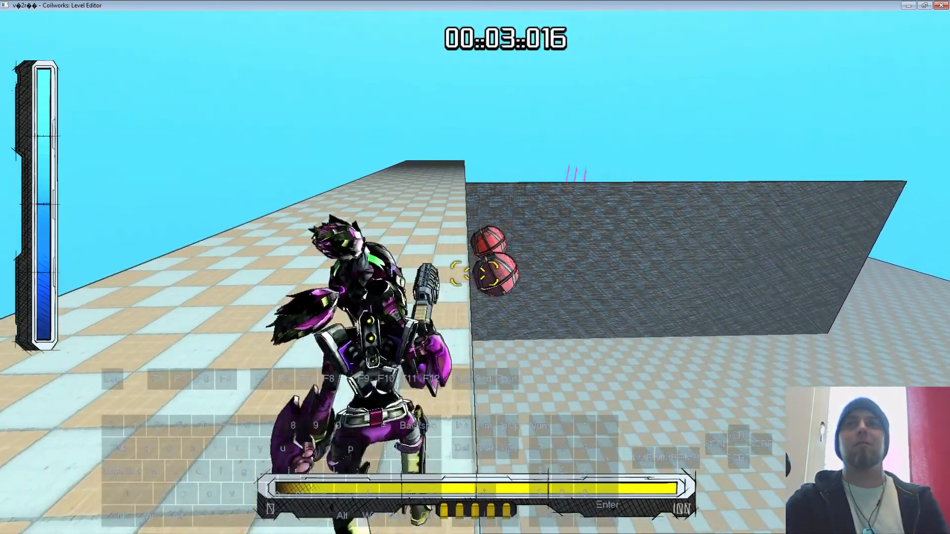
pyautogui.press('Escape')
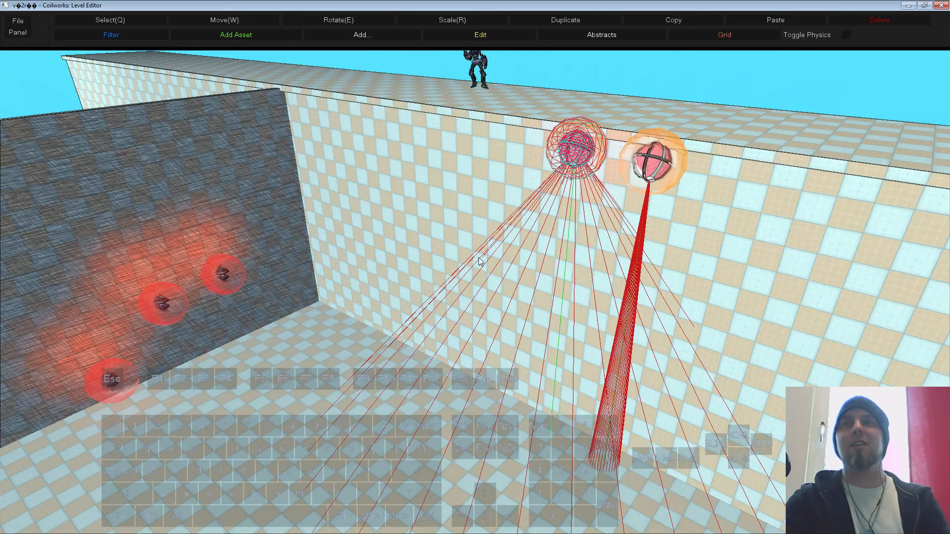
# Step: Check the original gravity bomb's properties, close them and move the bomb lower along the wall
pyautogui.doubleClick(545, 183)
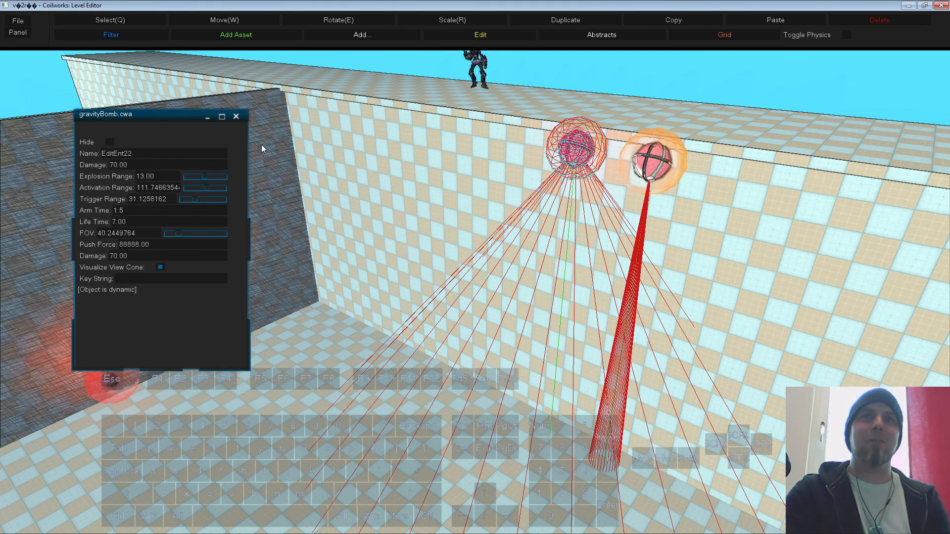
pyautogui.click(236, 117)
pyautogui.moveTo(598, 128); pyautogui.dragTo(594, 210)
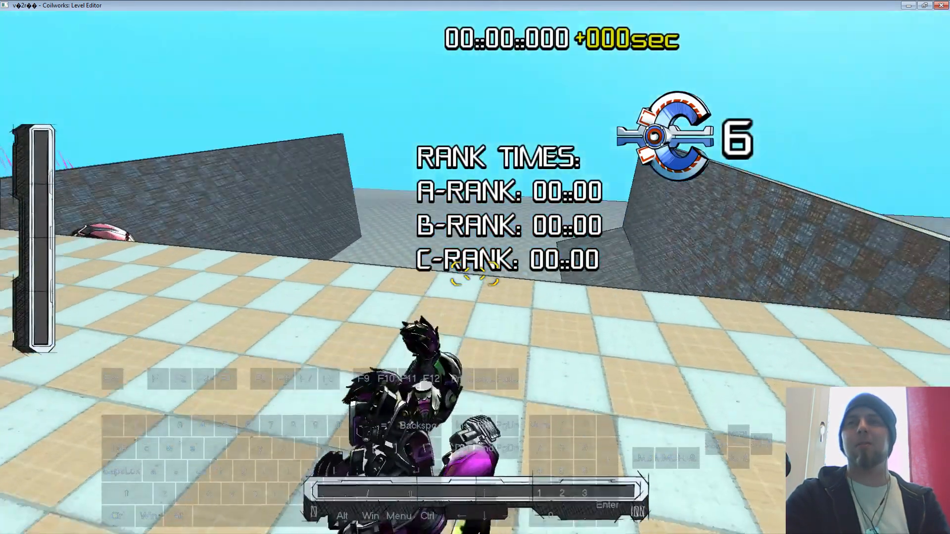
# Step: Playtest the level from the ledge with the lowered gravity bomb, and return to the editor
pyautogui.press('w')
pyautogui.press('d')
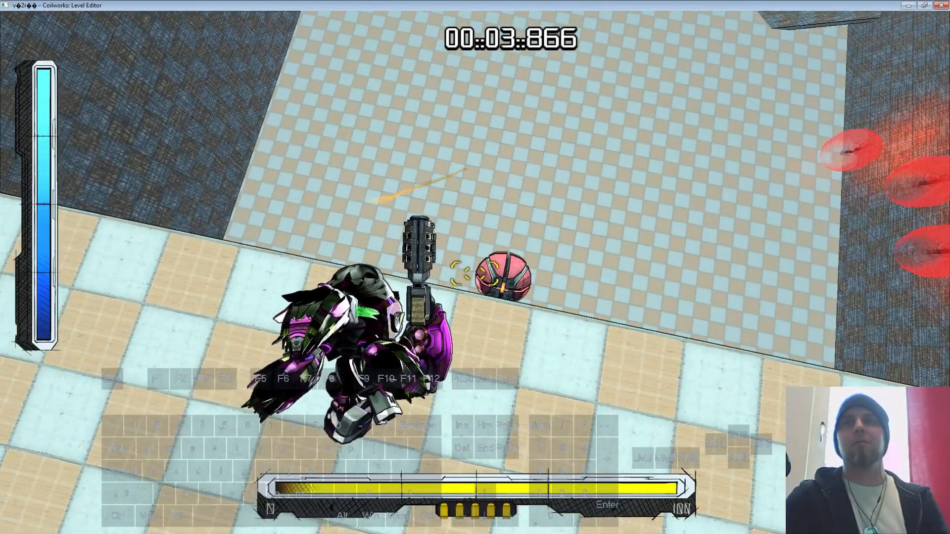
pyautogui.press('d')
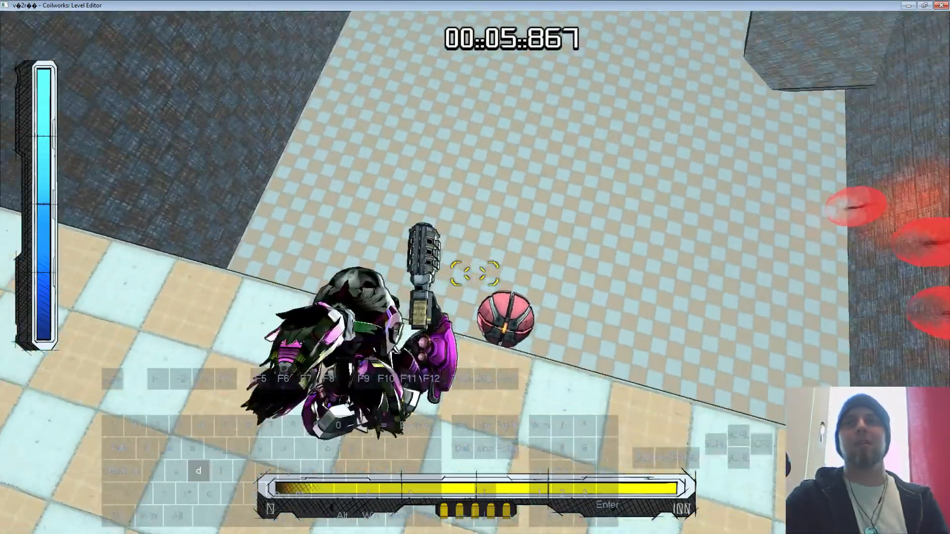
pyautogui.press('Escape')
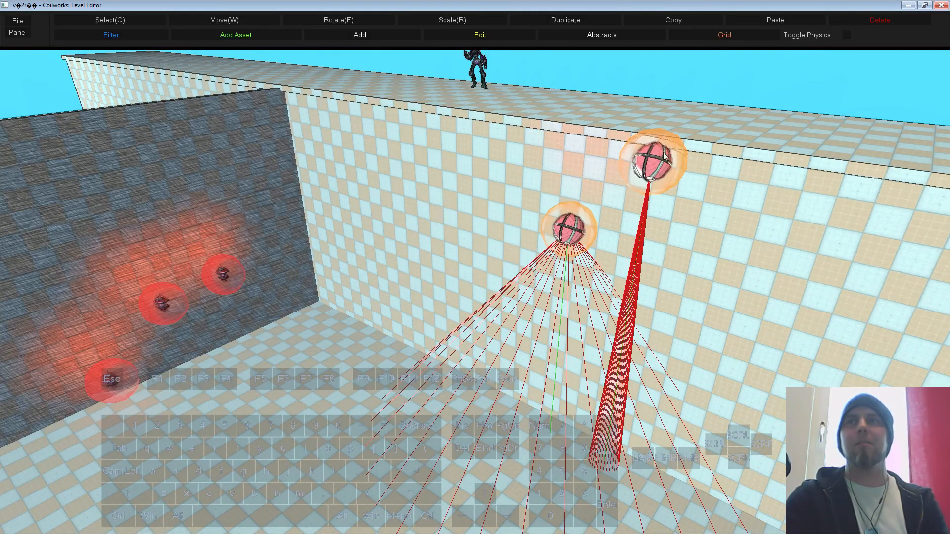
# Step: Delete both gravity bombs from the level
pyautogui.moveTo(616, 95); pyautogui.dragTo(515, 150, button='right')
pyautogui.click(514, 150)
pyautogui.press('Delete')
pyautogui.click(564, 82)
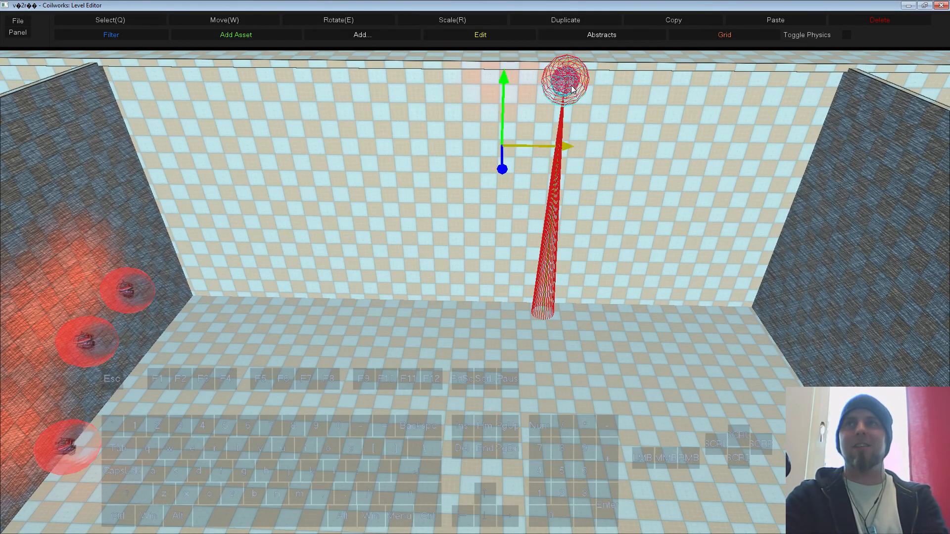
pyautogui.press('Delete')
# Step: Filter the asset library for "dron" after trying "Hunt", and pick drone.cwa for placement
pyautogui.moveTo(402, 155); pyautogui.dragTo(455, 267, button='right')
pyautogui.press('s')
pyautogui.press('w')
pyautogui.press('s')
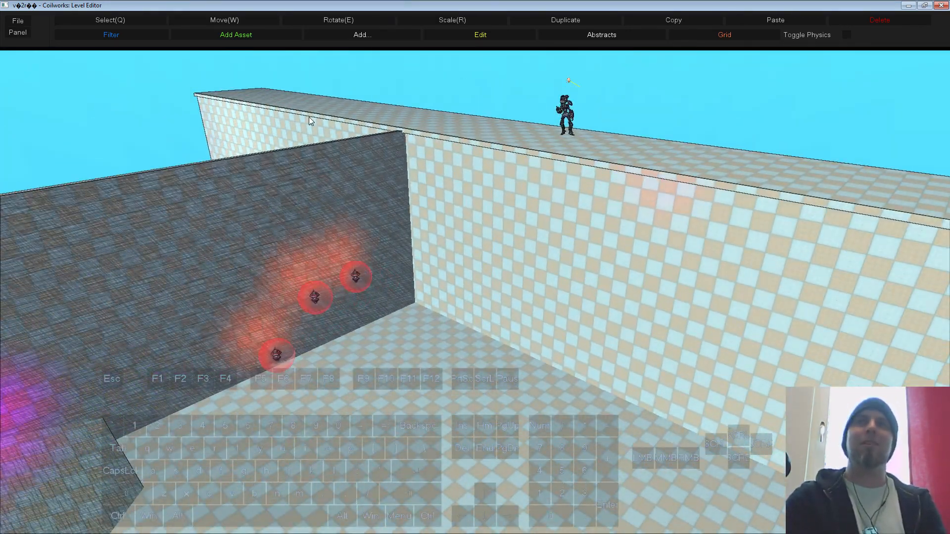
pyautogui.click(251, 34)
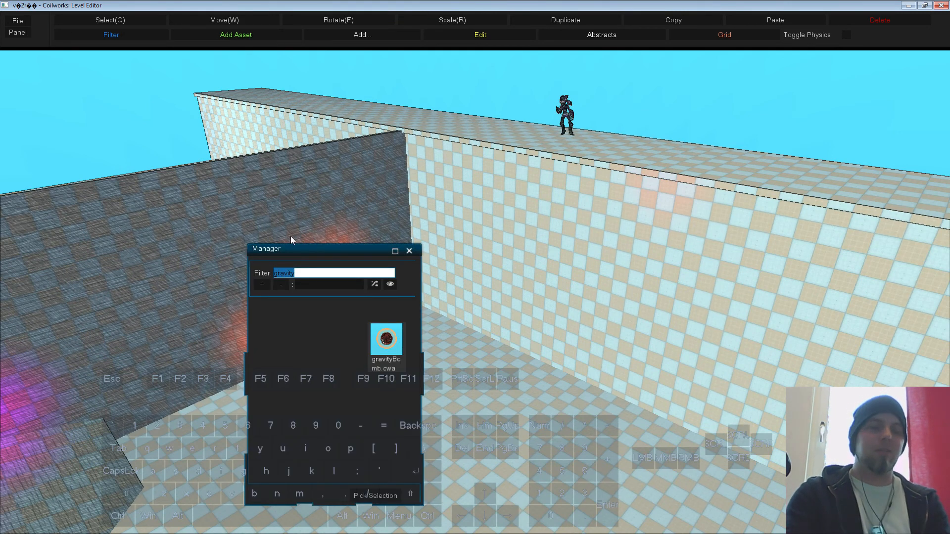
pyautogui.write('Hunt')
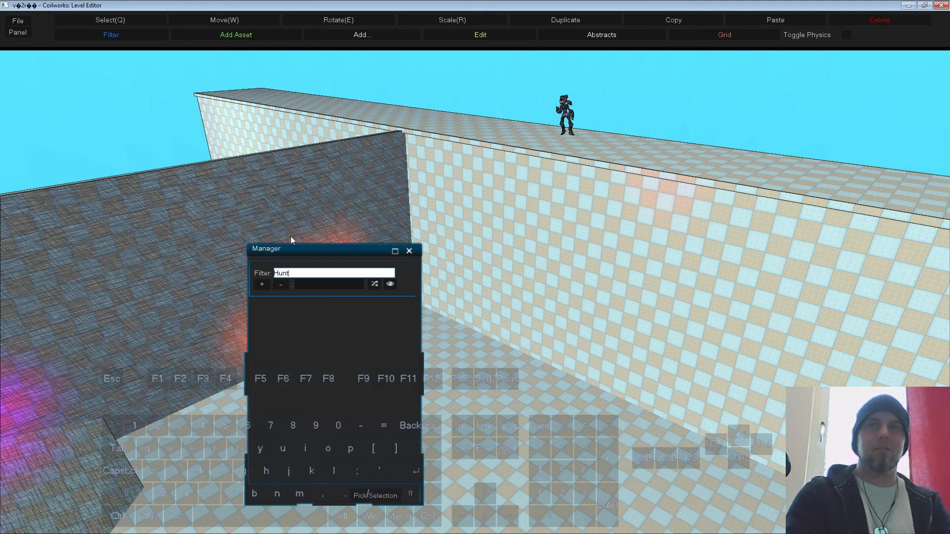
pyautogui.press('BackSpace')
pyautogui.press('BackSpace')
pyautogui.press('BackSpace')
pyautogui.press('BackSpace')
pyautogui.write('dron')
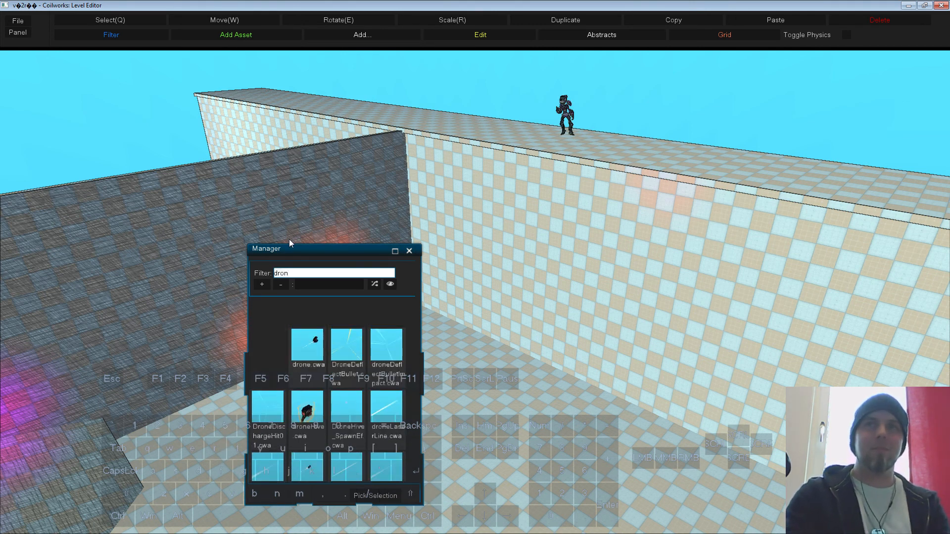
pyautogui.click(305, 349)
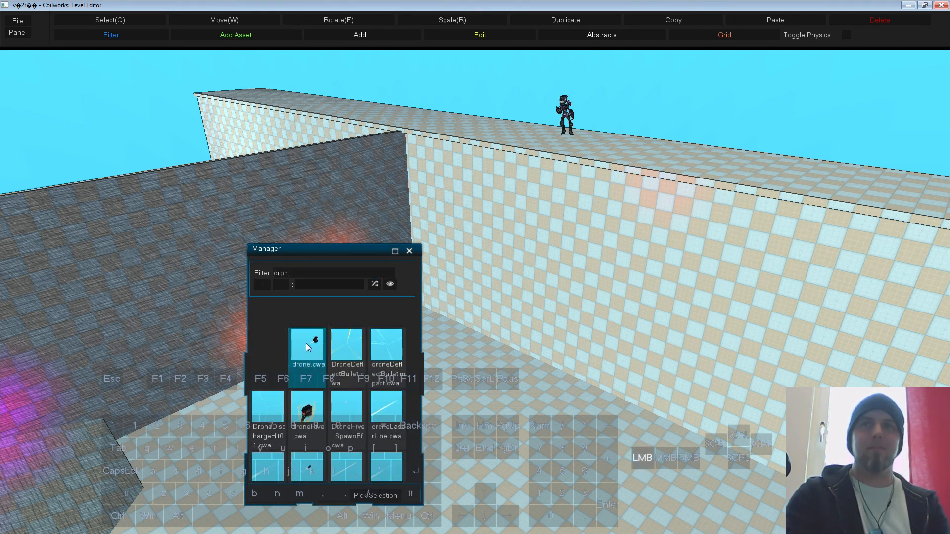
pyautogui.click(304, 351)
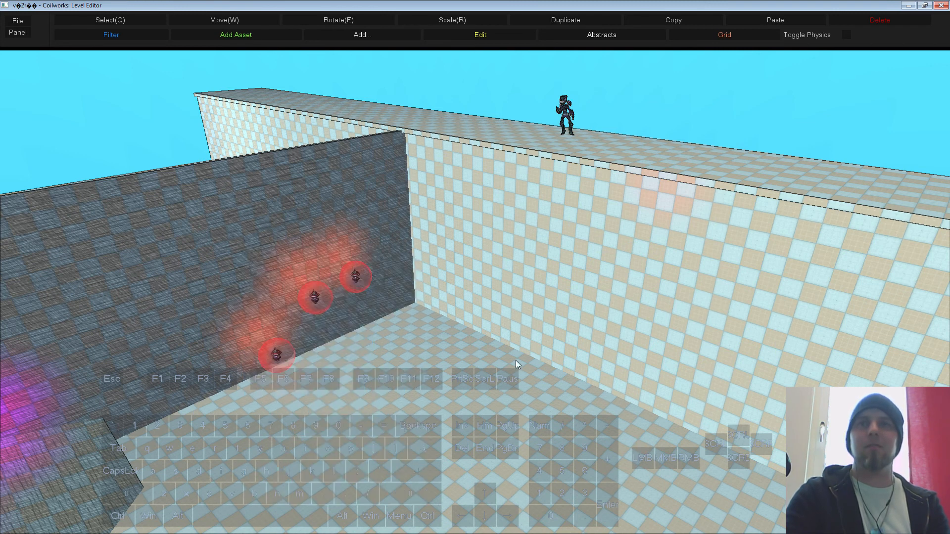
# Step: Place the drone in the level and move it over the open floor, away from the walls
pyautogui.click(553, 305)
pyautogui.moveTo(536, 318); pyautogui.dragTo(504, 340)
pyautogui.moveTo(515, 275); pyautogui.dragTo(512, 314)
pyautogui.moveTo(470, 392); pyautogui.dragTo(365, 458)
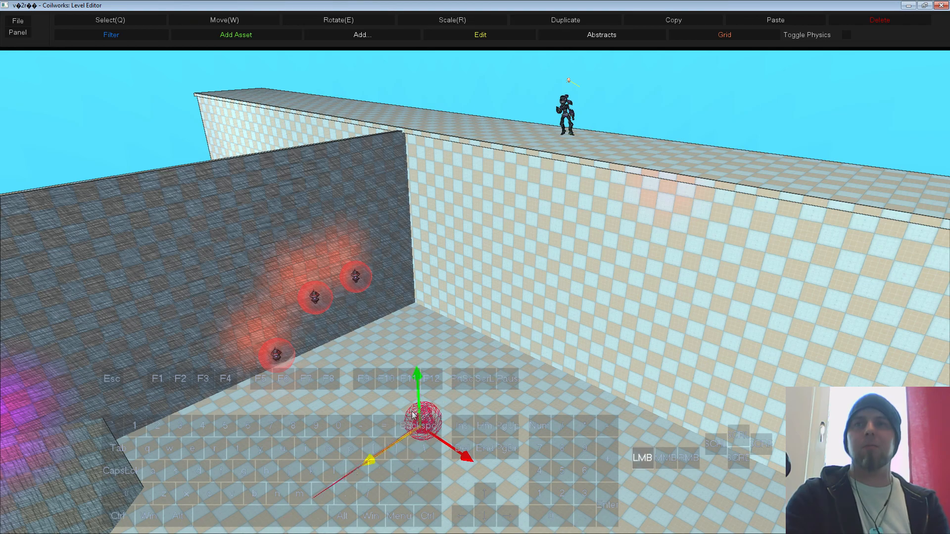
pyautogui.press('s')
pyautogui.scroll(5, 524, 336)
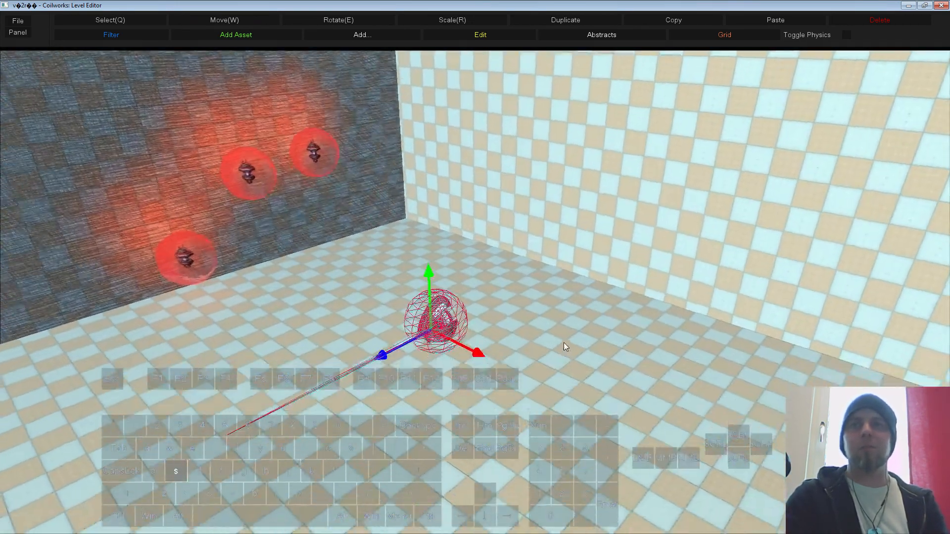
pyautogui.scroll(-6, 564, 345)
pyautogui.scroll(2, 490, 269)
pyautogui.scroll(4, 501, 292)
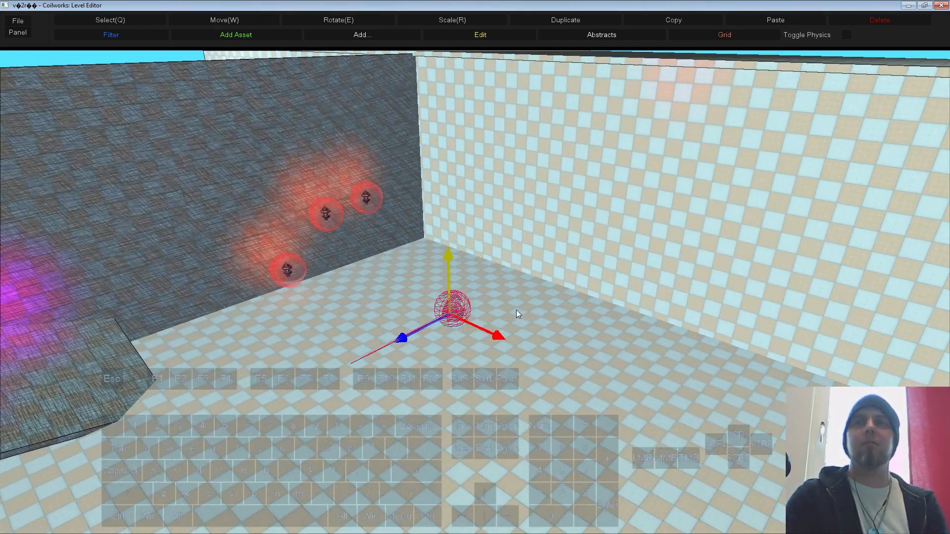
# Step: Open the drone's properties, enlarge the properties window, enable Stay In Place and close the window
pyautogui.rightClick(451, 316)
pyautogui.click(454, 317)
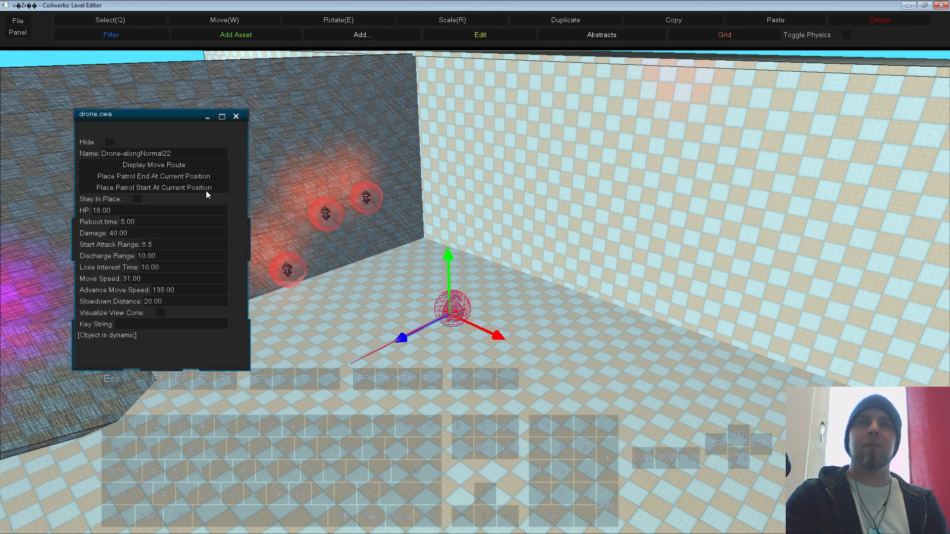
pyautogui.moveTo(115, 104); pyautogui.dragTo(77, 62)
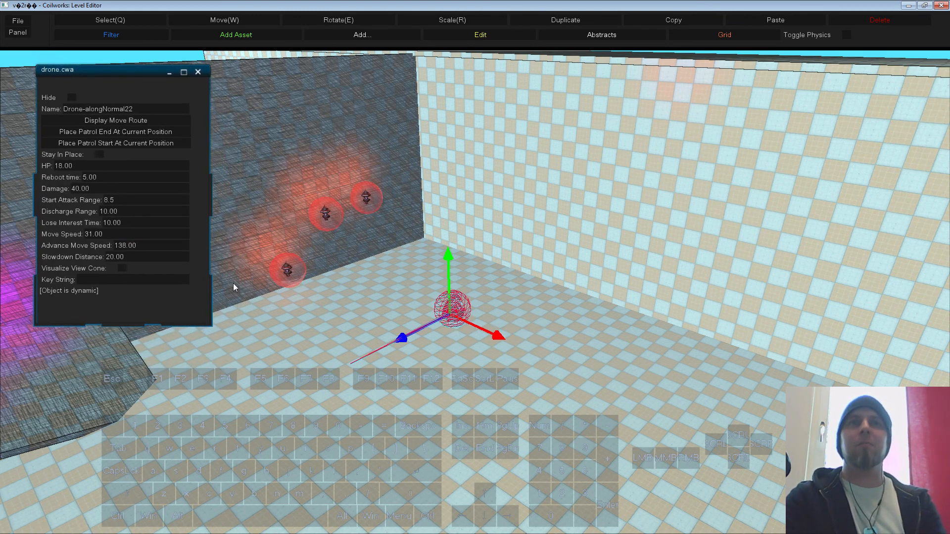
pyautogui.moveTo(211, 324); pyautogui.dragTo(221, 402)
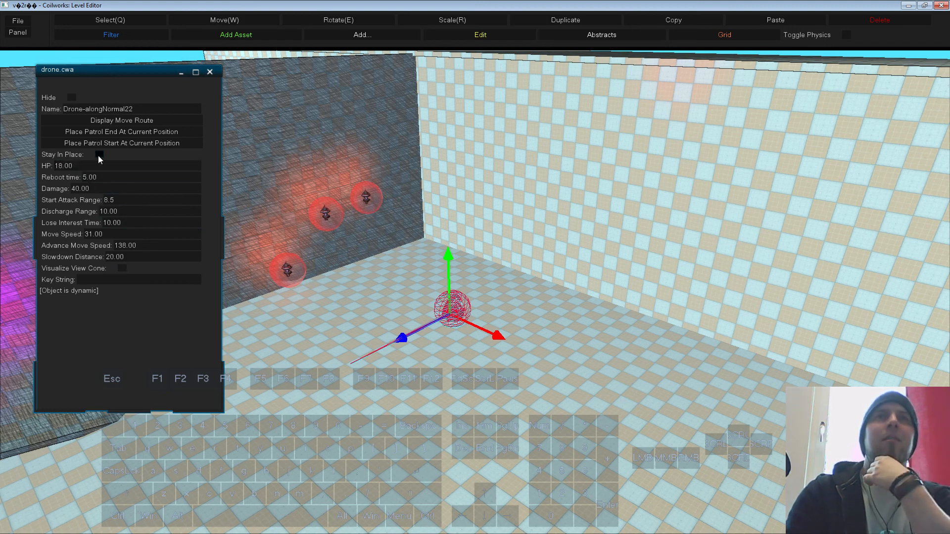
pyautogui.click(208, 72)
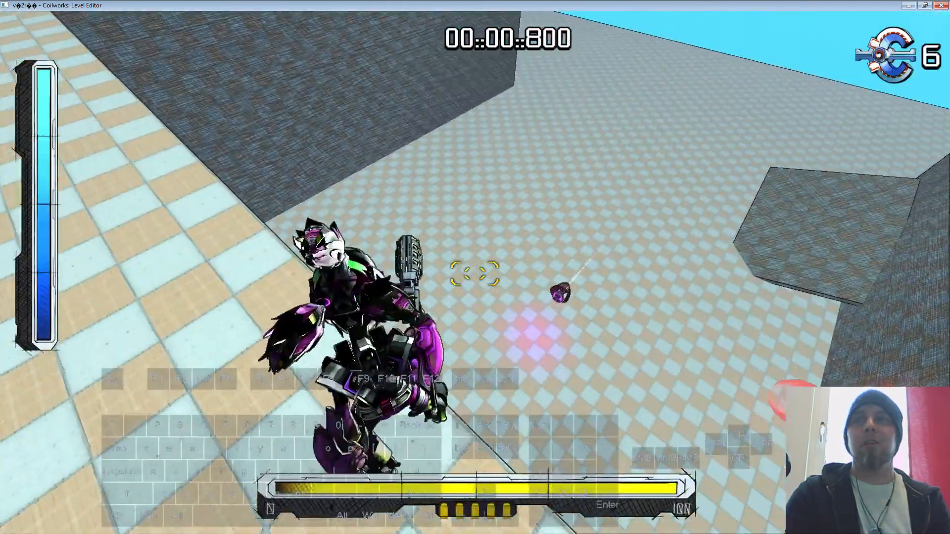
# Step: Playtest the level with the stationary drone by dropping down to the floor near it, and return to the editor
pyautogui.press('ctrl')
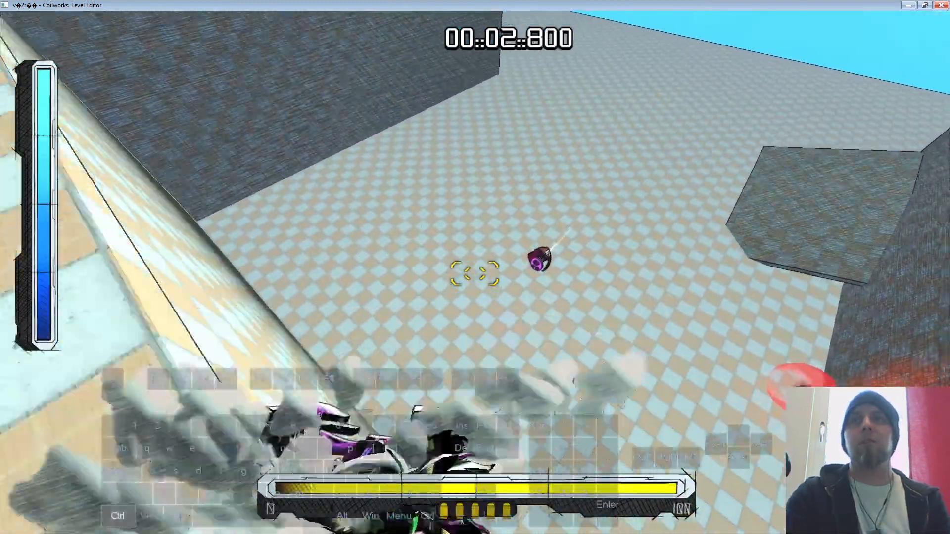
pyautogui.press('w')
pyautogui.press('d')
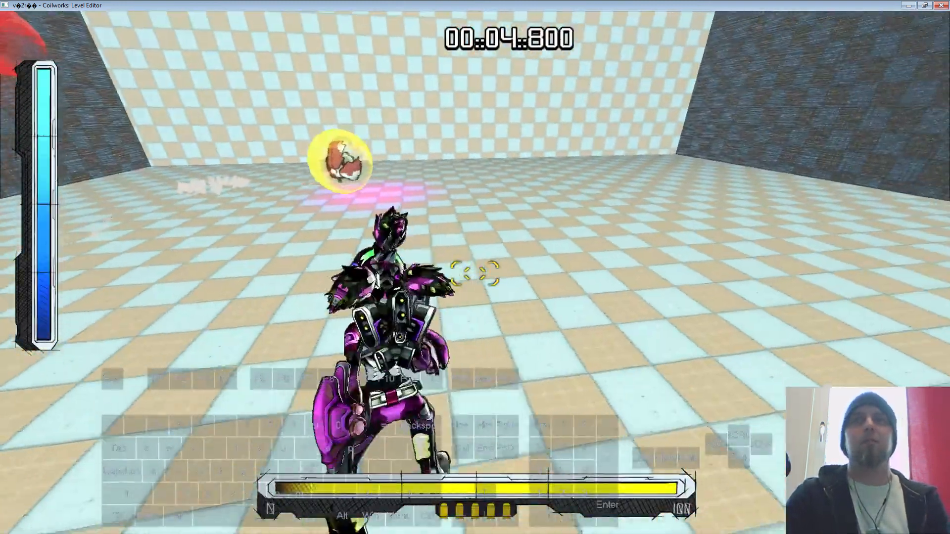
pyautogui.press('w')
pyautogui.press('Escape')
# Step: Disable Stay In Place for the drone, and move it toward the back wall to place its patrol end there
pyautogui.rightClick(468, 310)
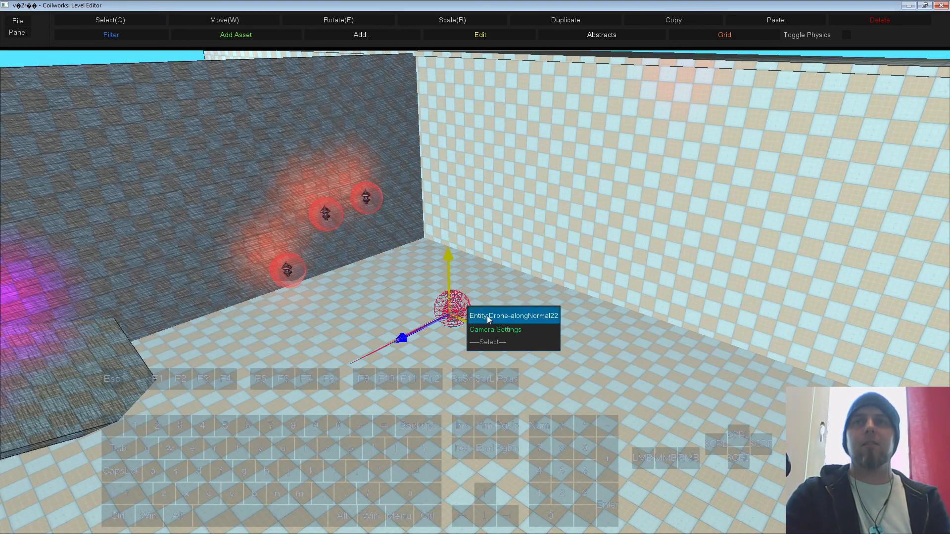
pyautogui.click(489, 318)
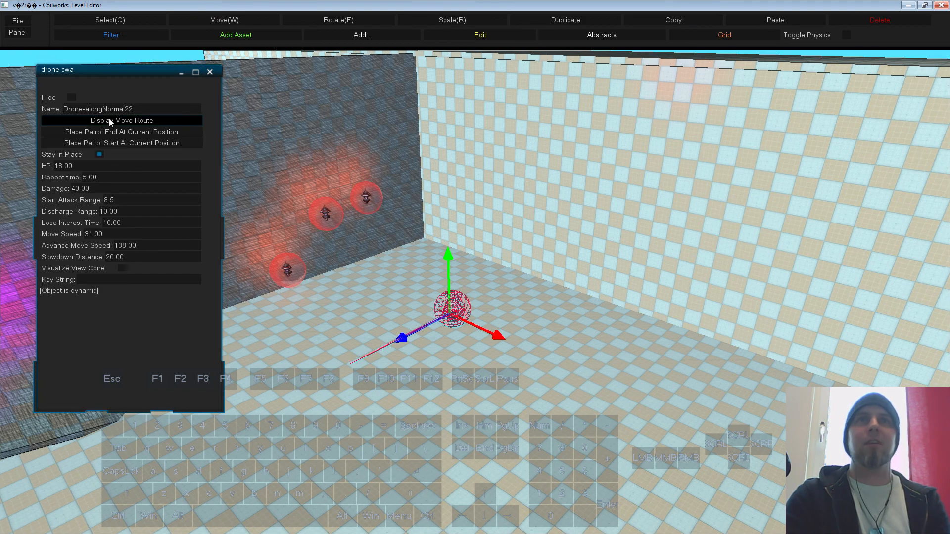
pyautogui.press('s')
pyautogui.moveTo(661, 278); pyautogui.dragTo(614, 315, button='right')
pyautogui.moveTo(396, 331); pyautogui.dragTo(440, 328)
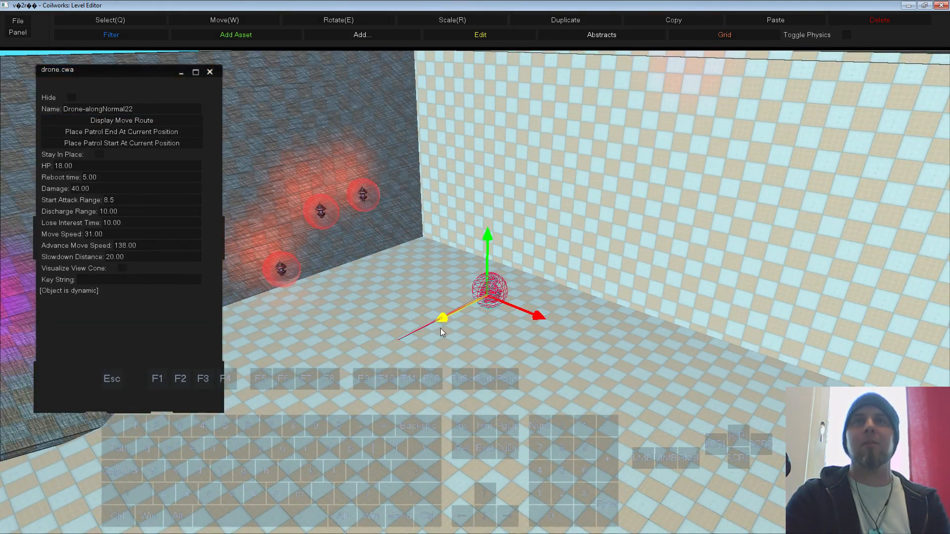
pyautogui.click(129, 132)
# Step: Move the drone far from the back wall, place its patrol start there and display its move route
pyautogui.moveTo(451, 313); pyautogui.dragTo(44, 515)
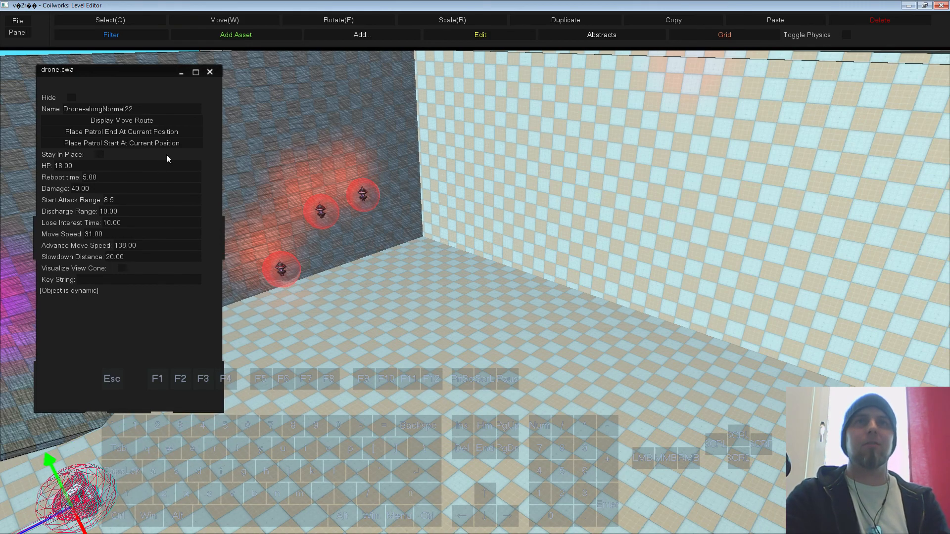
pyautogui.click(128, 143)
pyautogui.press('s')
pyautogui.moveTo(456, 321); pyautogui.dragTo(320, 226, button='middle')
pyautogui.click(146, 122)
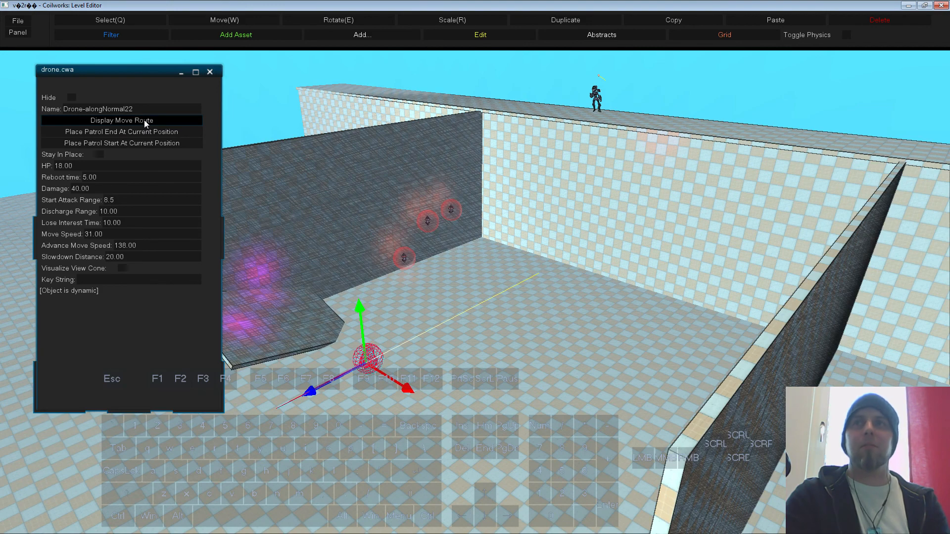
# Step: Move the drone back to about the middle of its patrol route, close its properties and launch a playtest
pyautogui.moveTo(324, 375); pyautogui.dragTo(334, 286)
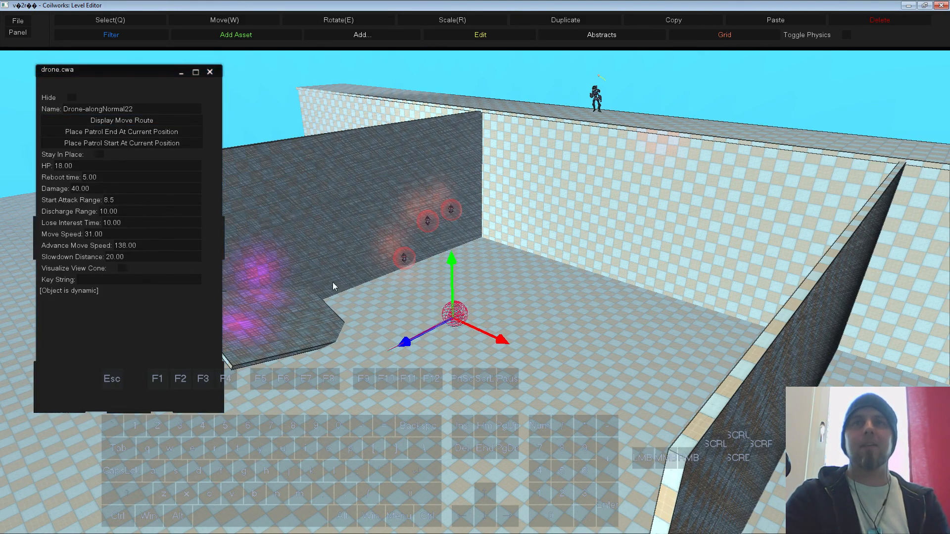
pyautogui.click(210, 72)
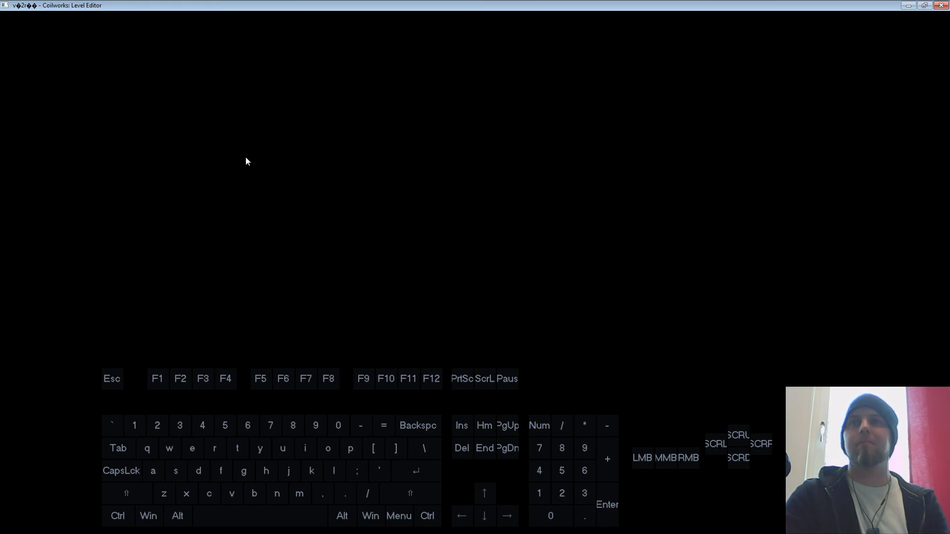
pyautogui.press('a')
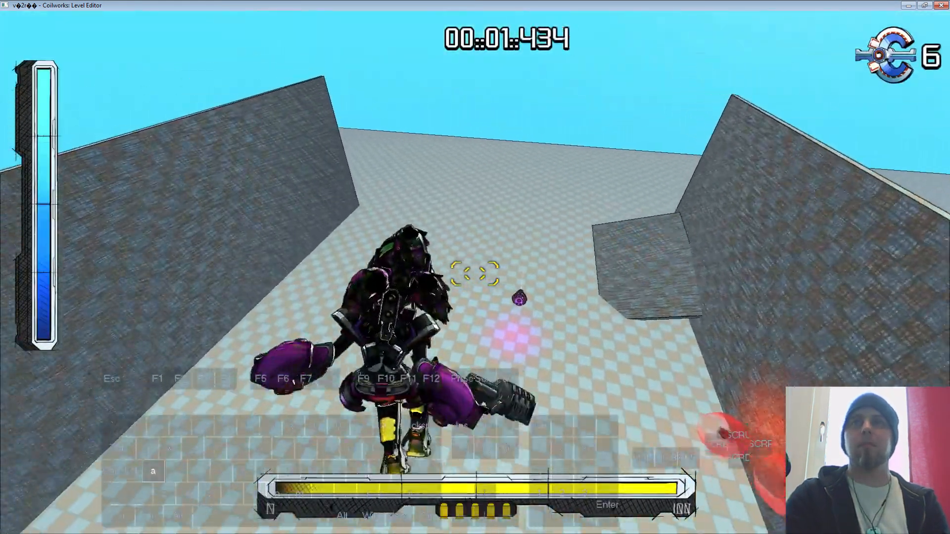
# Step: Playtest the patrolling drone by dropping down to the floor near it, and return to the editor
pyautogui.press('d')
pyautogui.press('a')
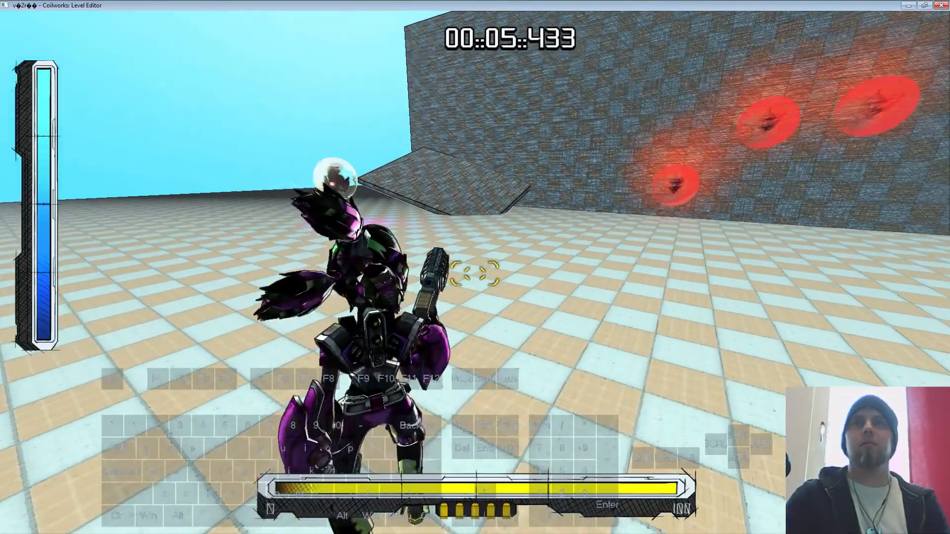
pyautogui.press('Escape')
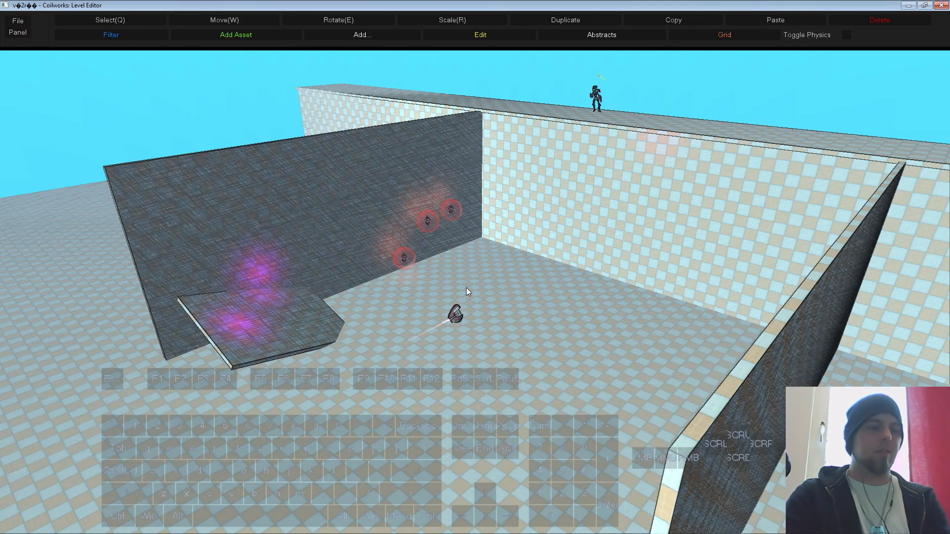
# Step: Playtest the level again, watching the drone patrol while running along the partition wall and the high ledge, and return to the editor
pyautogui.press('Escape')
pyautogui.press('d')
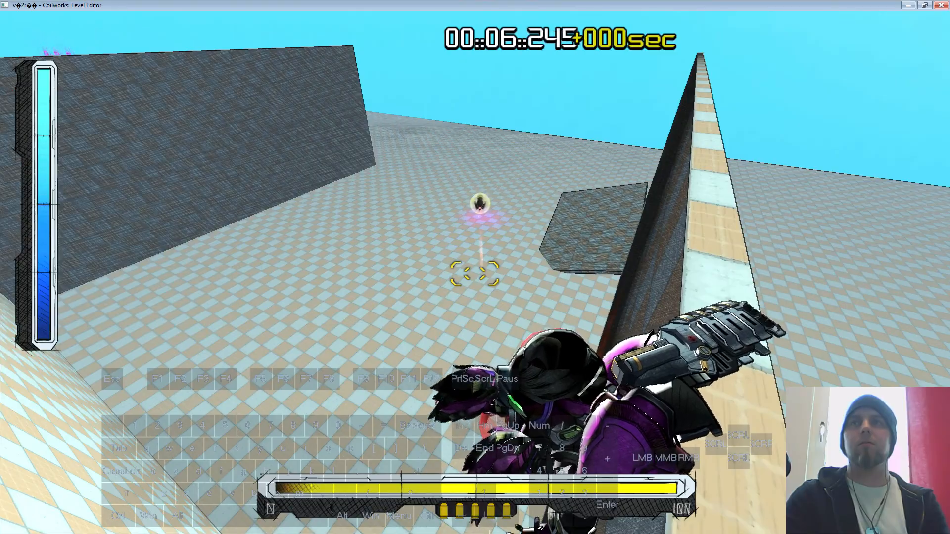
pyautogui.press('w')
pyautogui.press('d')
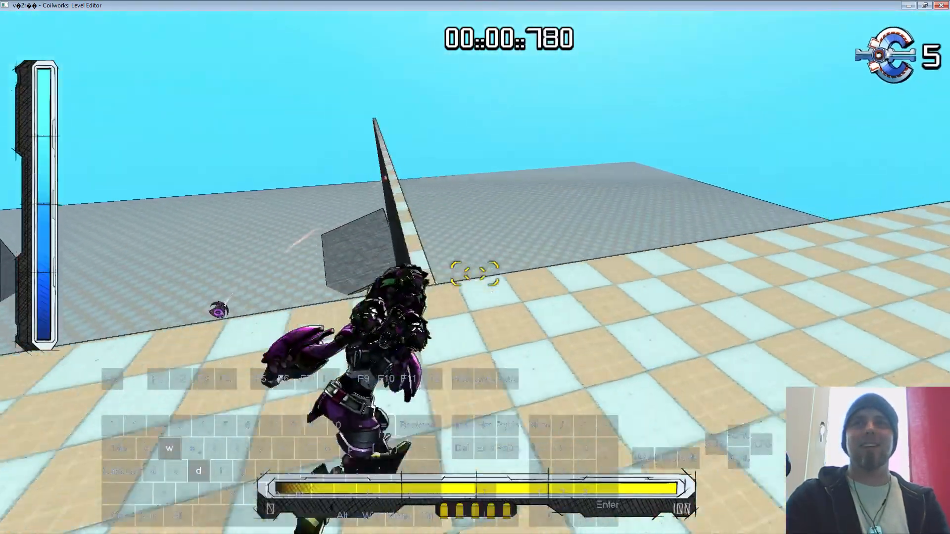
pyautogui.press('a')
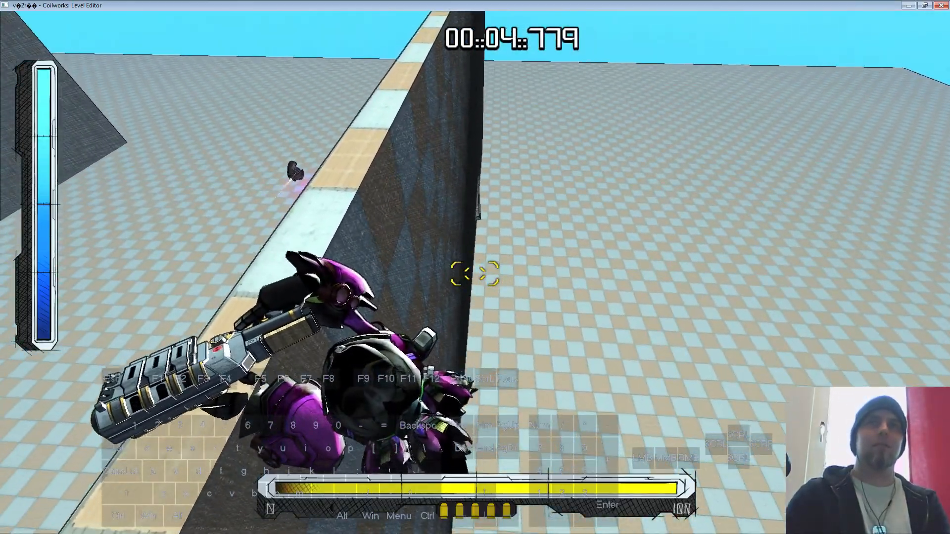
pyautogui.press('w')
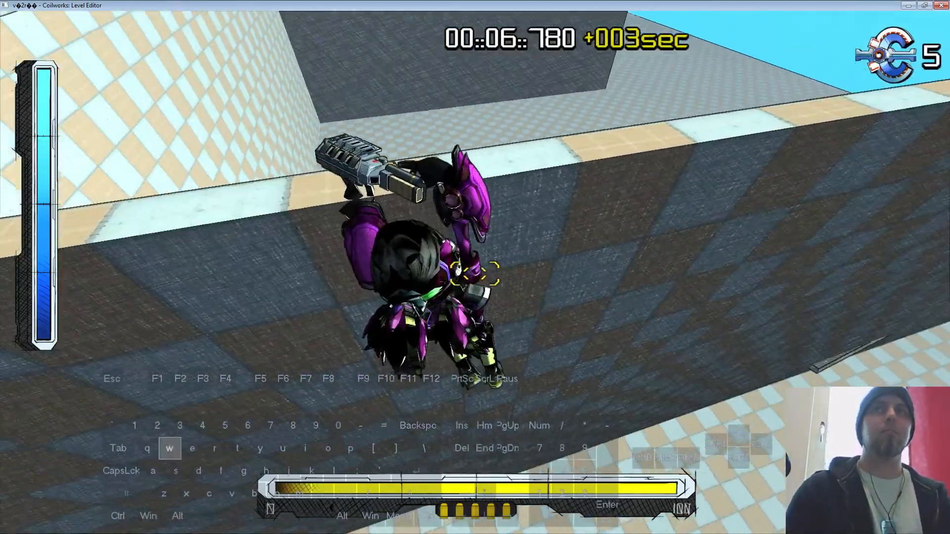
pyautogui.press('d')
pyautogui.press('w')
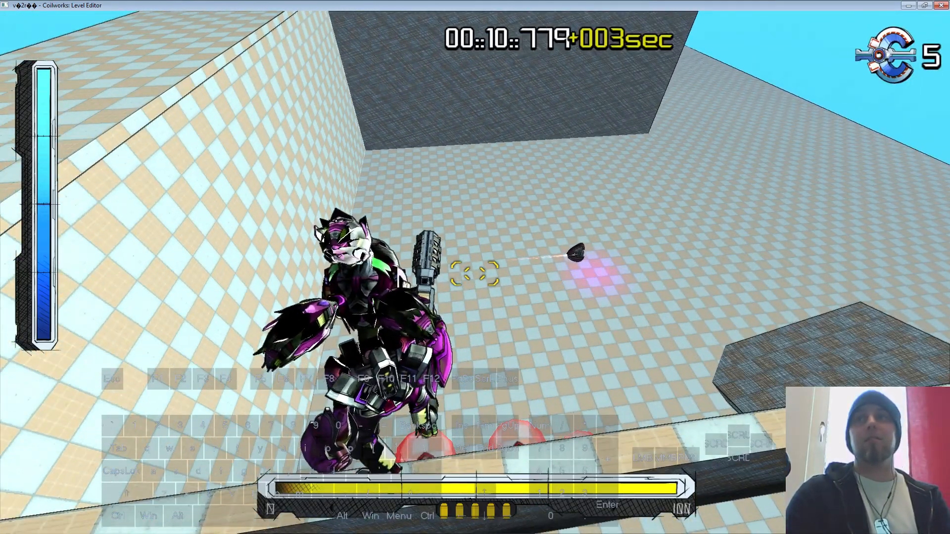
pyautogui.press('Escape')
# Step: Open the drone's properties to review its attack, speed and view cone settings, and close them
pyautogui.click(462, 325)
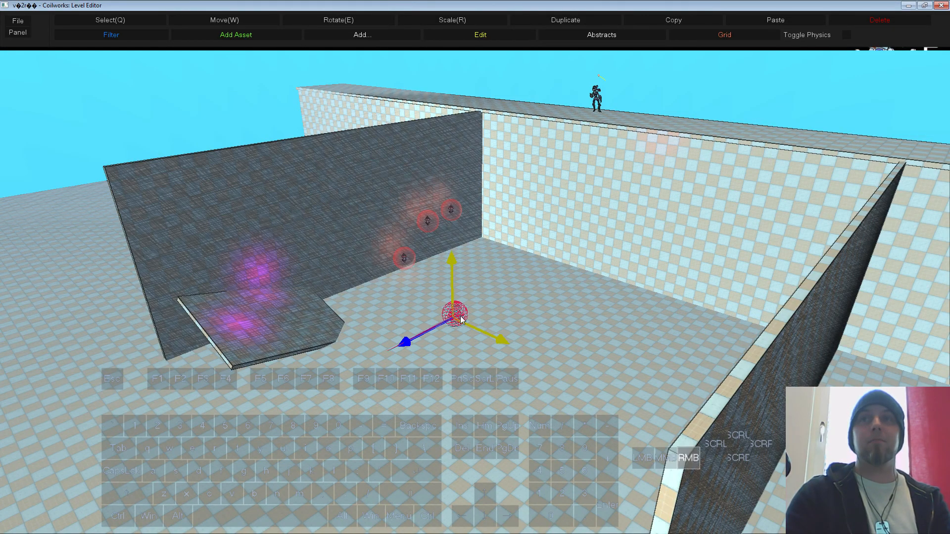
pyautogui.rightClick(461, 319)
pyautogui.click(490, 321)
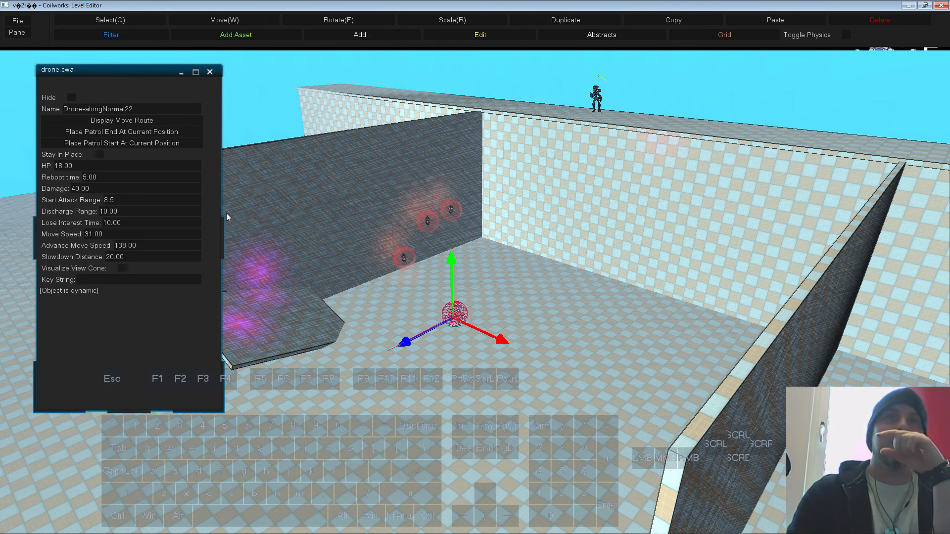
pyautogui.click(209, 72)
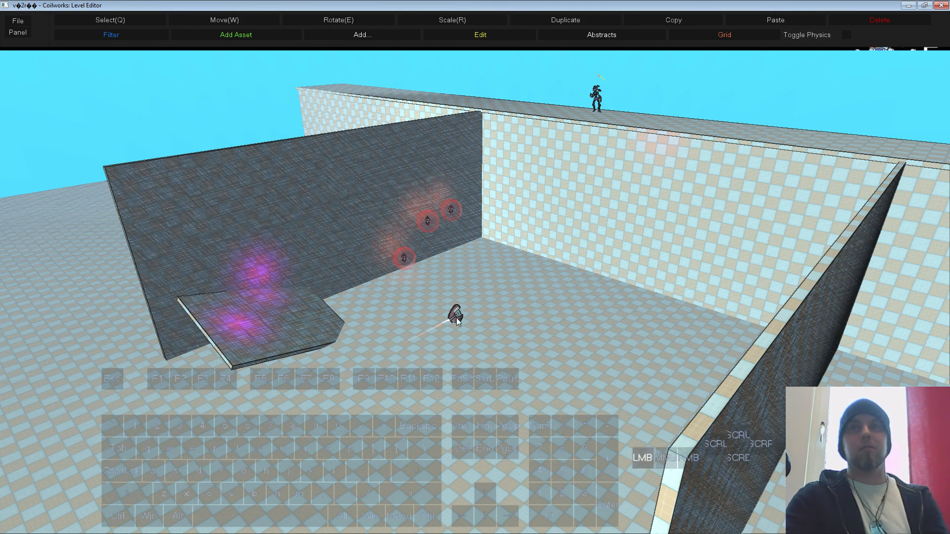
# Step: Move the drone beyond the partition wall to the area with the other enemies, and playtest the level from the ledge above
pyautogui.click(471, 323)
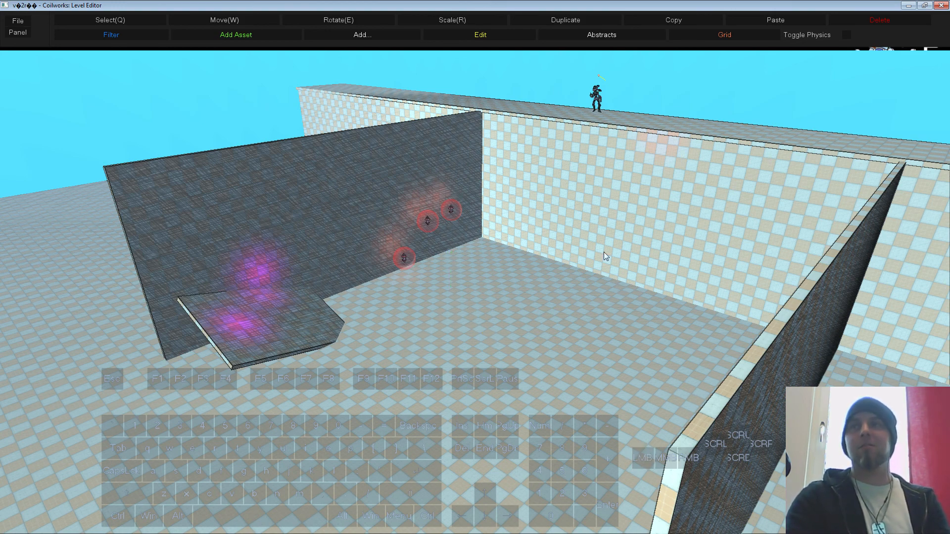
pyautogui.moveTo(521, 165); pyautogui.dragTo(710, 400, button='right')
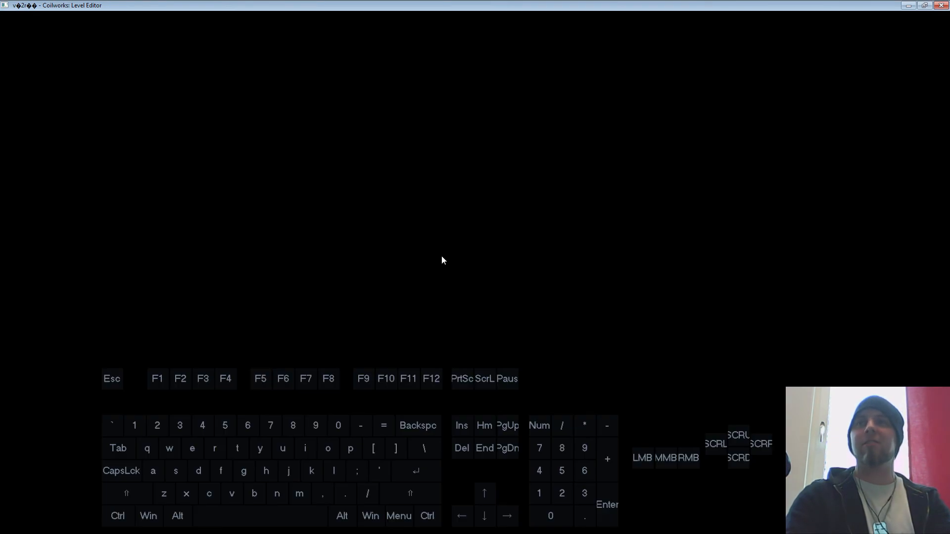
pyautogui.press('w')
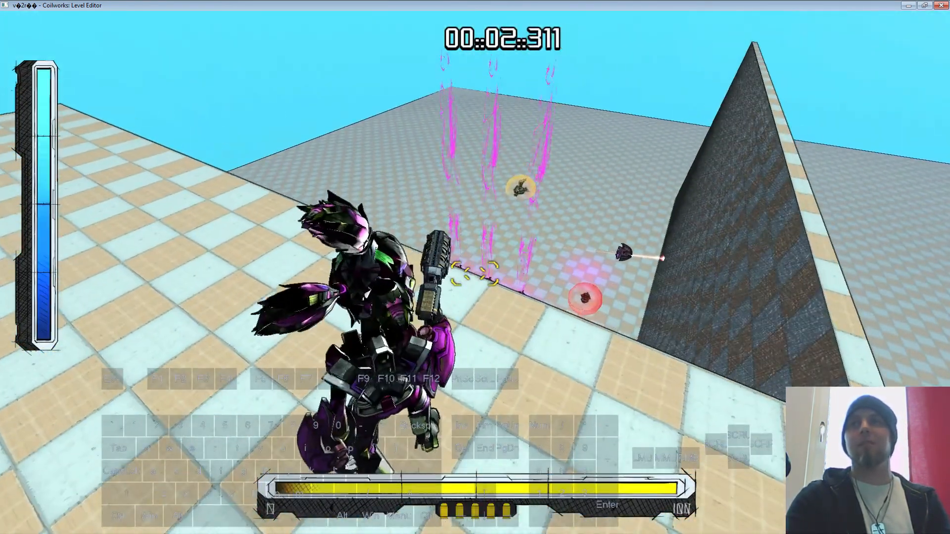
pyautogui.press('w')
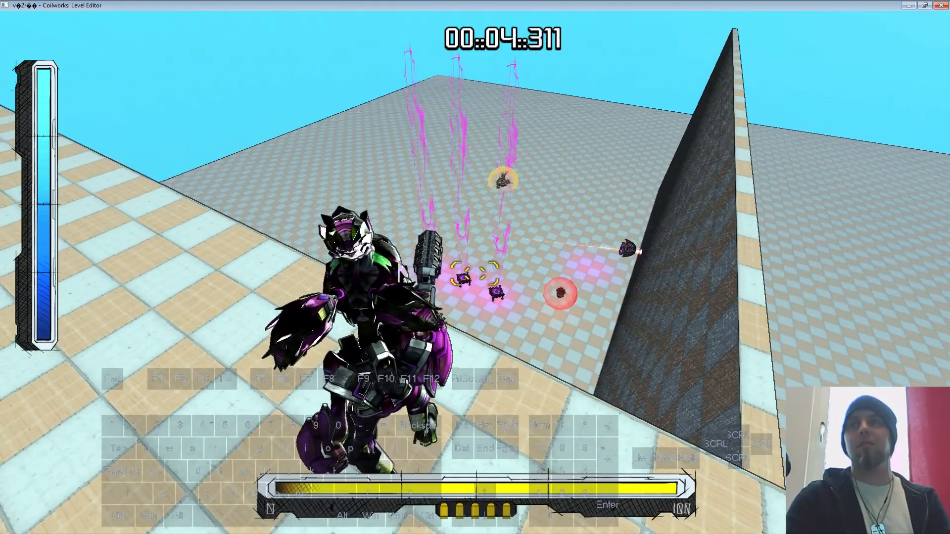
pyautogui.press('w')
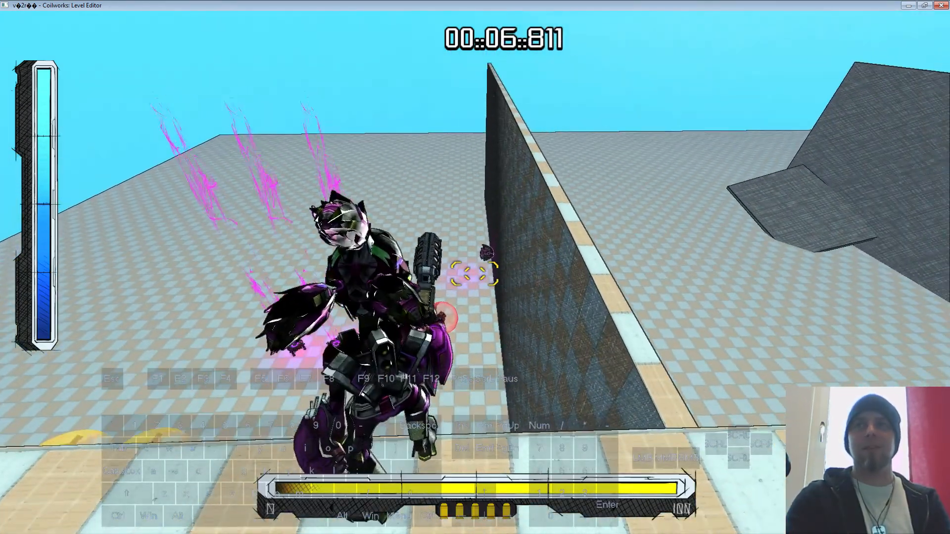
pyautogui.click(475, 273)
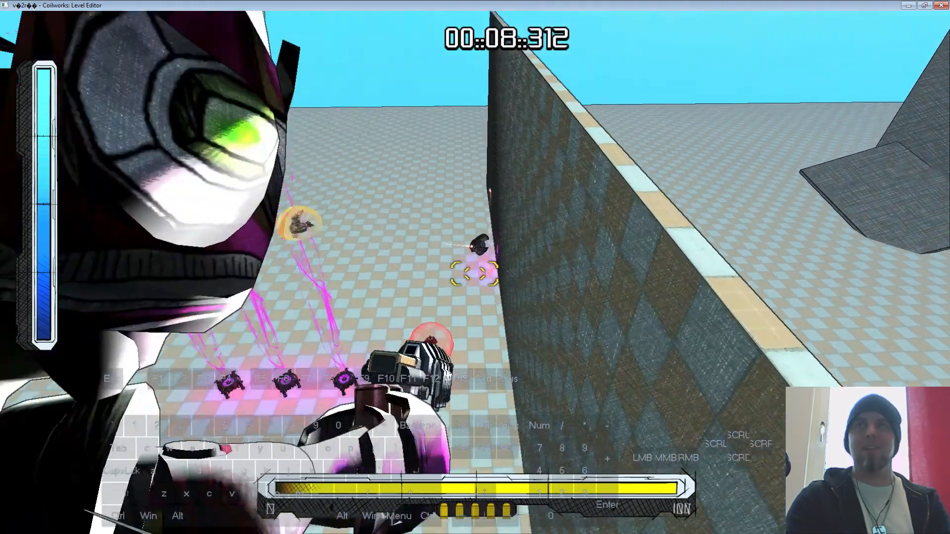
pyautogui.press('Escape')
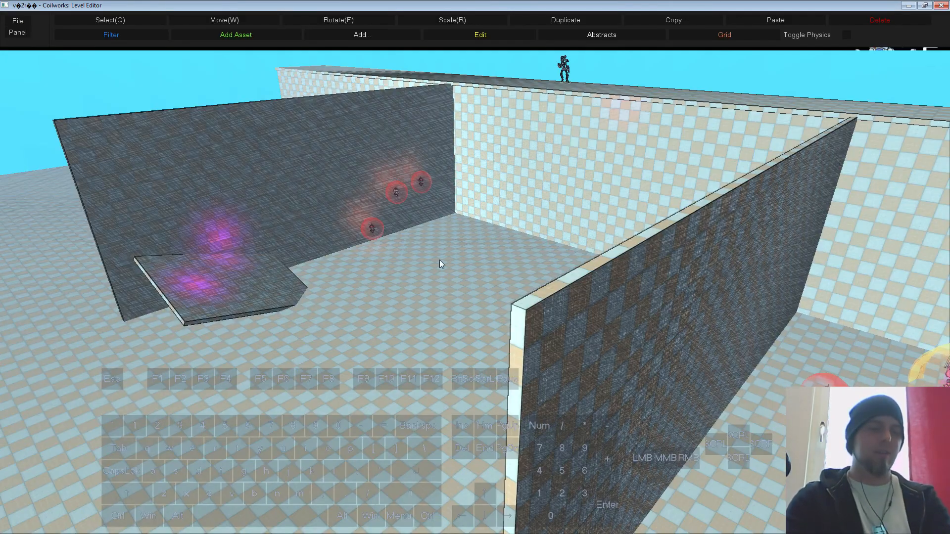
# Step: Look over the whole level from a distance and return to the empty bay between the two partition walls
pyautogui.press('w')
pyautogui.press('a')
pyautogui.moveTo(431, 283)
pyautogui.mouseDown(button='right')
pyautogui.moveTo(437, 304)
pyautogui.moveTo(443, 297)
pyautogui.mouseUp(button='right')
pyautogui.press('s')
pyautogui.moveTo(460, 251); pyautogui.dragTo(485, 273, button='right')
pyautogui.press('s')
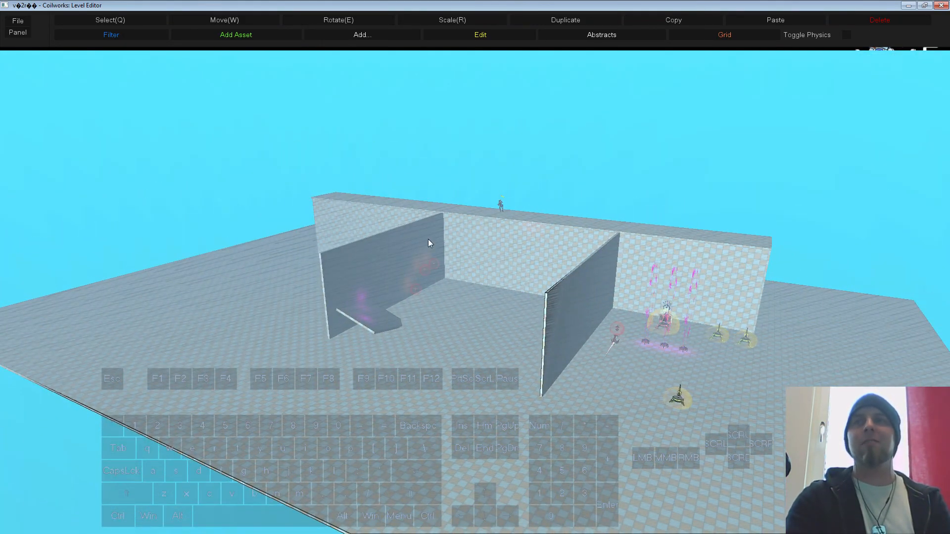
pyautogui.press('s')
pyautogui.moveTo(403, 230); pyautogui.dragTo(497, 336, button='right')
pyautogui.moveTo(450, 292); pyautogui.dragTo(468, 317, button='right')
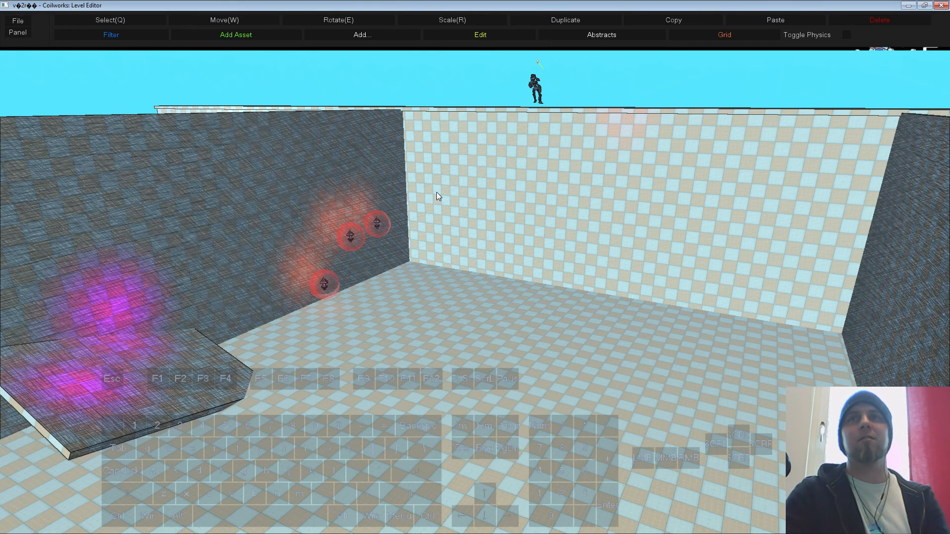
# Step: Filter the assets by "push" and pick the push orb for placement
pyautogui.click(241, 36)
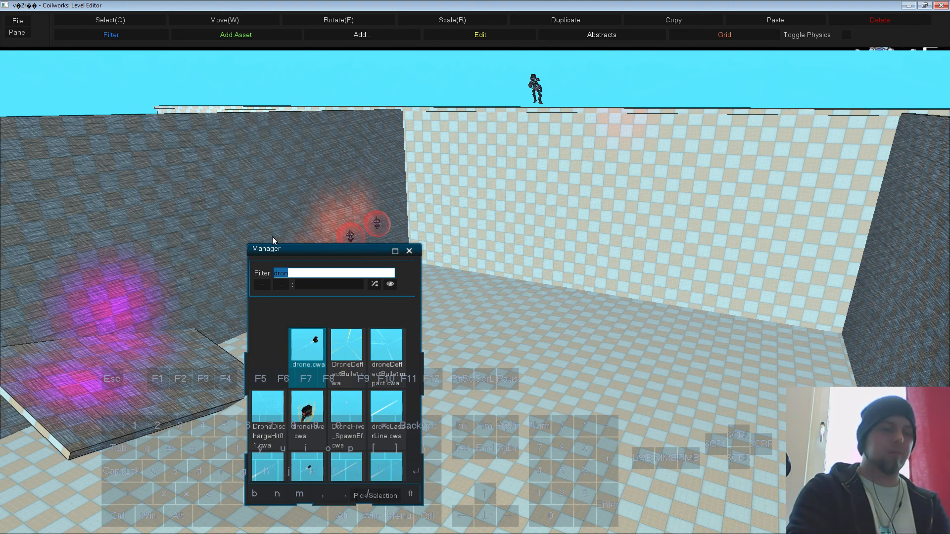
pyautogui.write('pulse')
pyautogui.press('BackSpace')
pyautogui.press('BackSpace')
pyautogui.press('BackSpace')
pyautogui.press('BackSpace')
pyautogui.press('BackSpace')
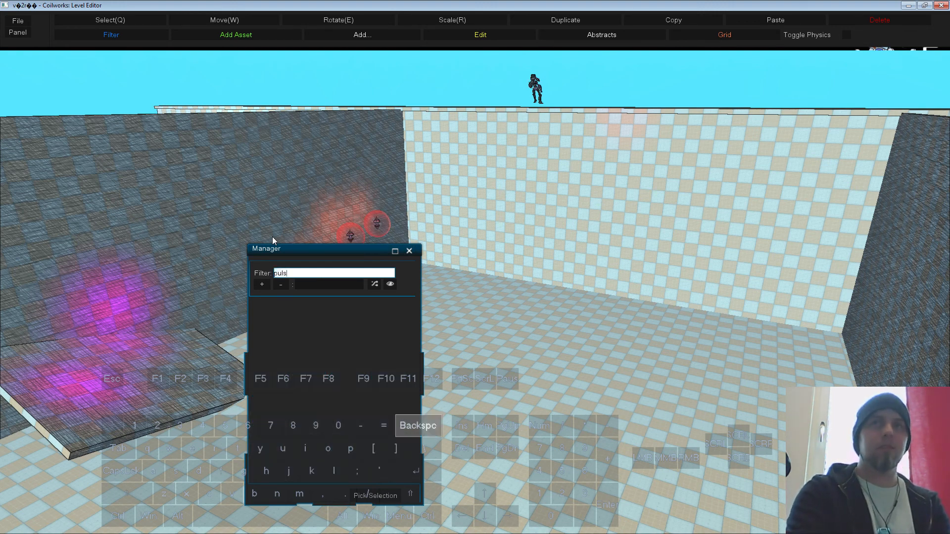
pyautogui.write('push')
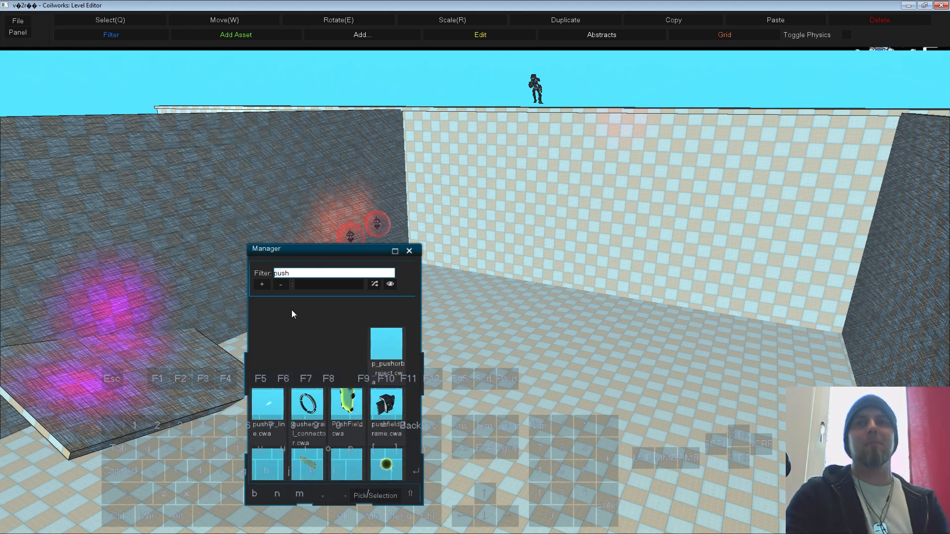
pyautogui.click(386, 465)
pyautogui.click(386, 467)
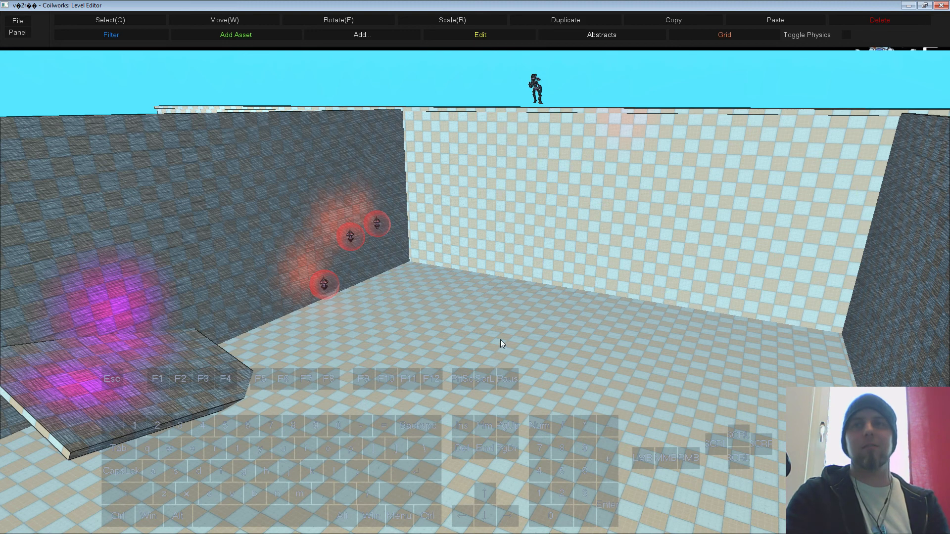
# Step: Place the push orb on the floor between the partition walls, raise it slightly and open its properties
pyautogui.click(520, 322)
pyautogui.click(517, 316)
pyautogui.moveTo(517, 303); pyautogui.dragTo(517, 282)
pyautogui.rightClick(534, 291)
pyautogui.click(562, 299)
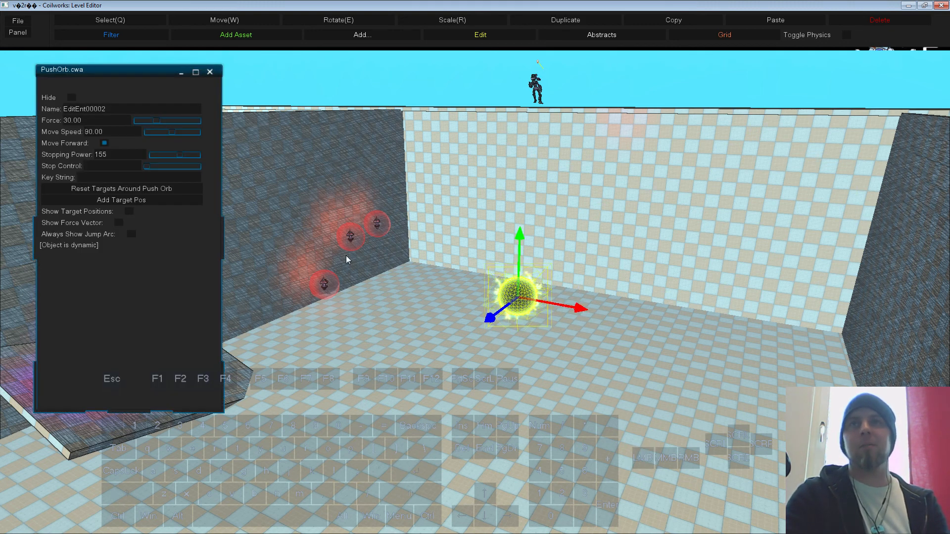
# Step: Shift the push orb's properties window aside and enable Show Target Positions for the orb
pyautogui.doubleClick(147, 70)
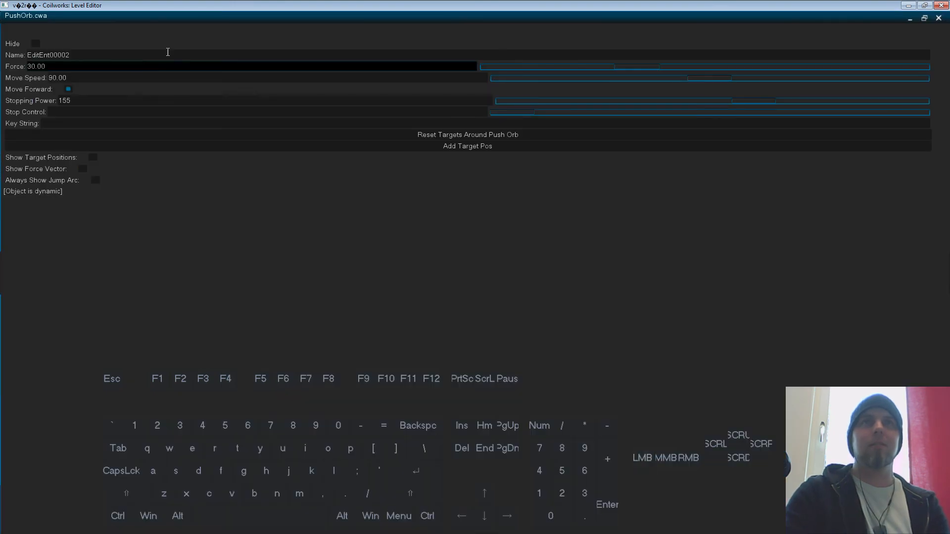
pyautogui.doubleClick(350, 15)
pyautogui.moveTo(115, 88); pyautogui.dragTo(110, 86)
pyautogui.press('s')
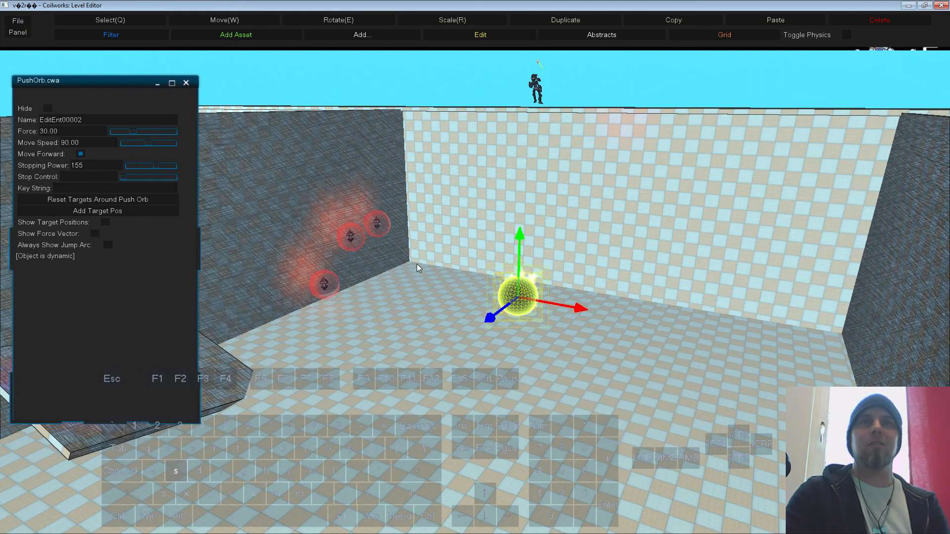
pyautogui.moveTo(417, 263); pyautogui.dragTo(363, 254, button='middle')
pyautogui.moveTo(363, 254); pyautogui.dragTo(370, 284, button='right')
pyautogui.moveTo(369, 284); pyautogui.dragTo(374, 315)
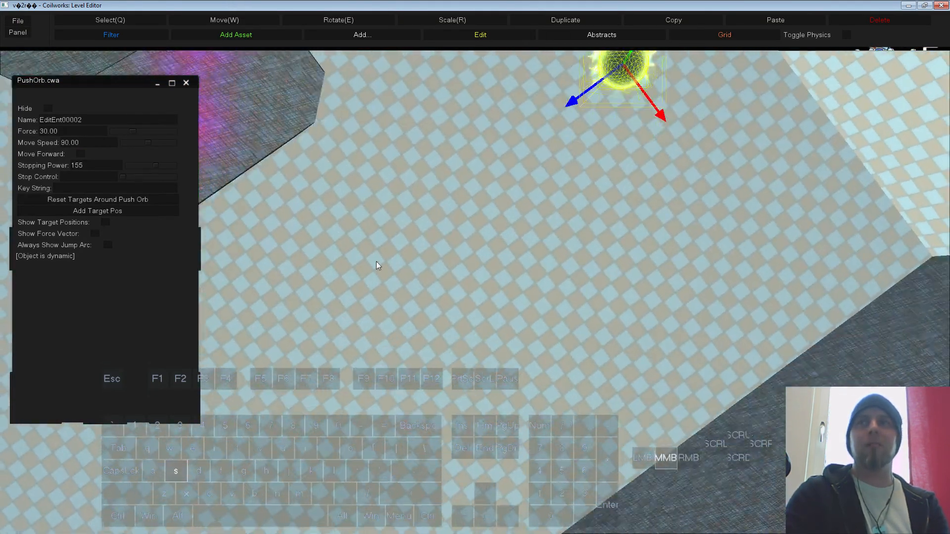
pyautogui.moveTo(376, 262); pyautogui.dragTo(373, 307, button='middle')
pyautogui.moveTo(373, 307); pyautogui.dragTo(352, 269, button='right')
pyautogui.moveTo(351, 268)
pyautogui.mouseDown()
pyautogui.moveTo(345, 240)
pyautogui.moveTo(361, 267)
pyautogui.mouseUp()
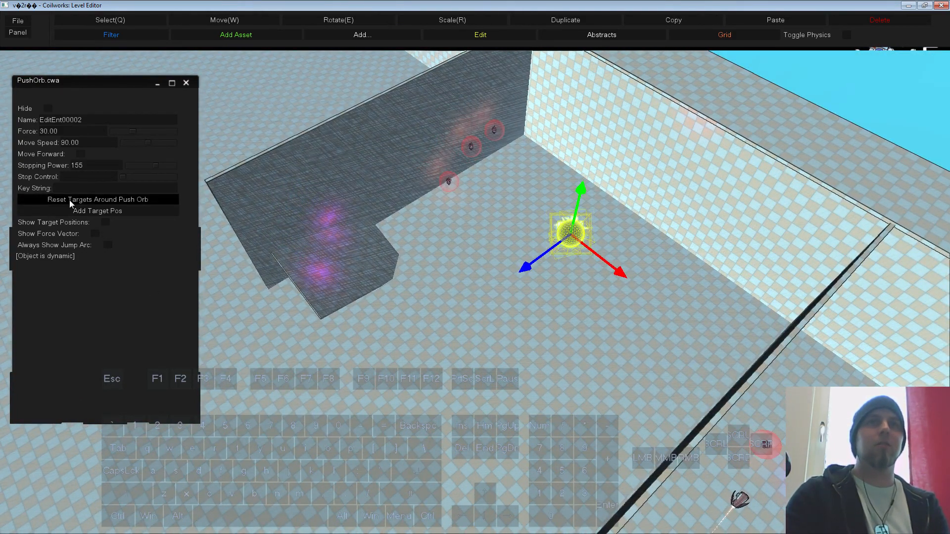
pyautogui.click(112, 211)
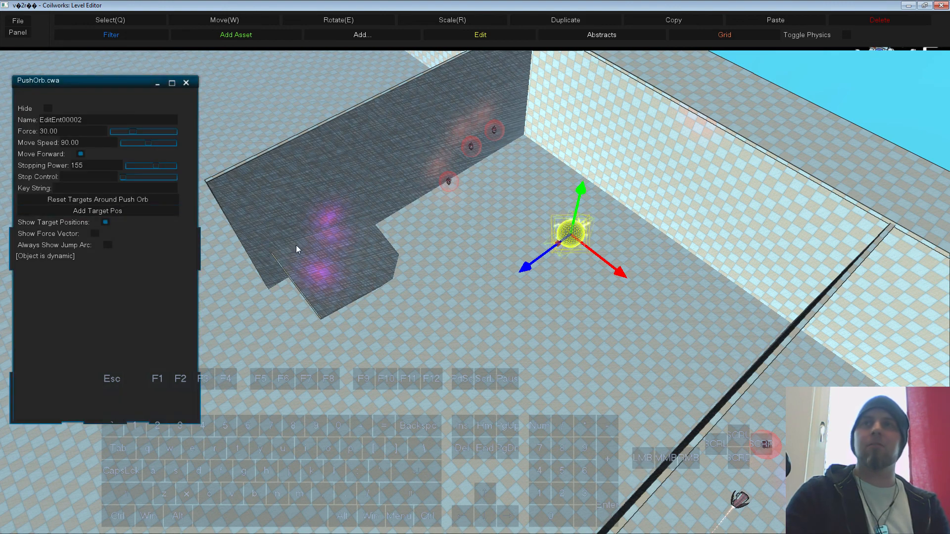
# Step: Move the push orb back from its first target, and place a second target farther out on the floor
pyautogui.click(559, 246)
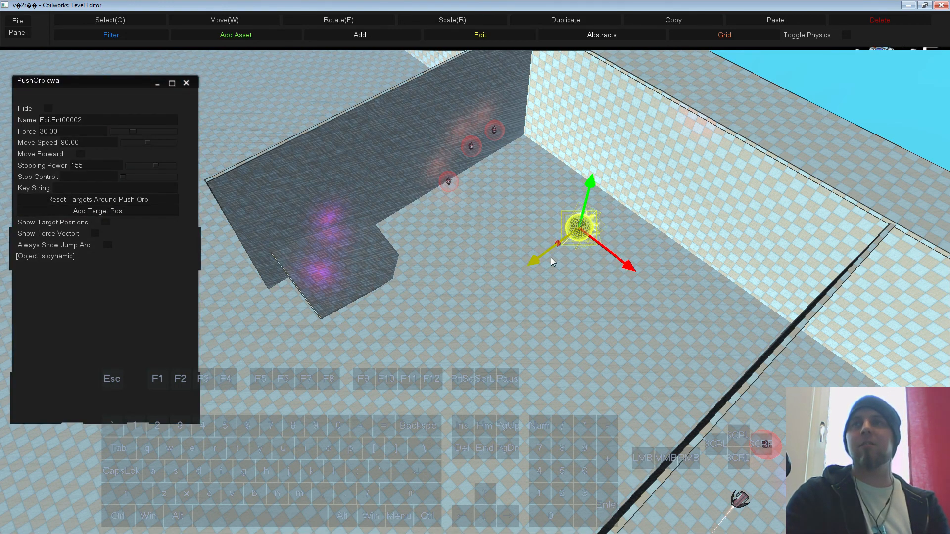
pyautogui.click(553, 253)
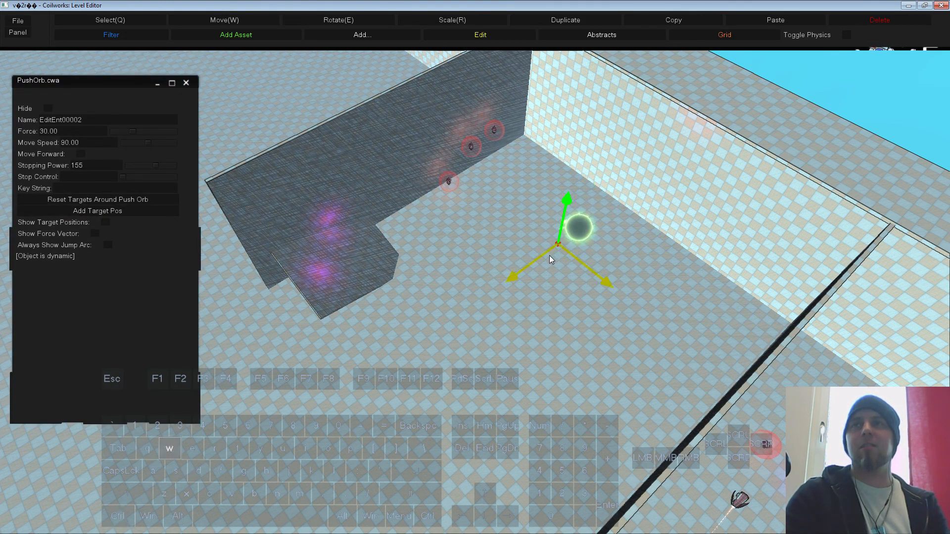
pyautogui.moveTo(549, 255); pyautogui.dragTo(487, 310)
# Step: Duplicate the target three more times to lay out a curved route back toward the rear wall, and launch a playtest
pyautogui.hotkey('ctrl', 'd')
pyautogui.moveTo(490, 346); pyautogui.dragTo(548, 390)
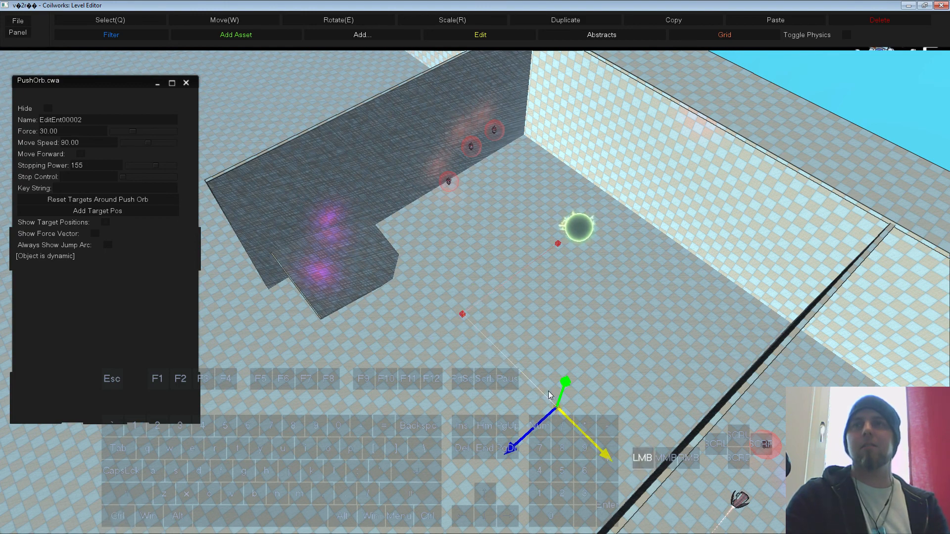
pyautogui.hotkey('ctrl', 'd')
pyautogui.moveTo(524, 432); pyautogui.dragTo(554, 328)
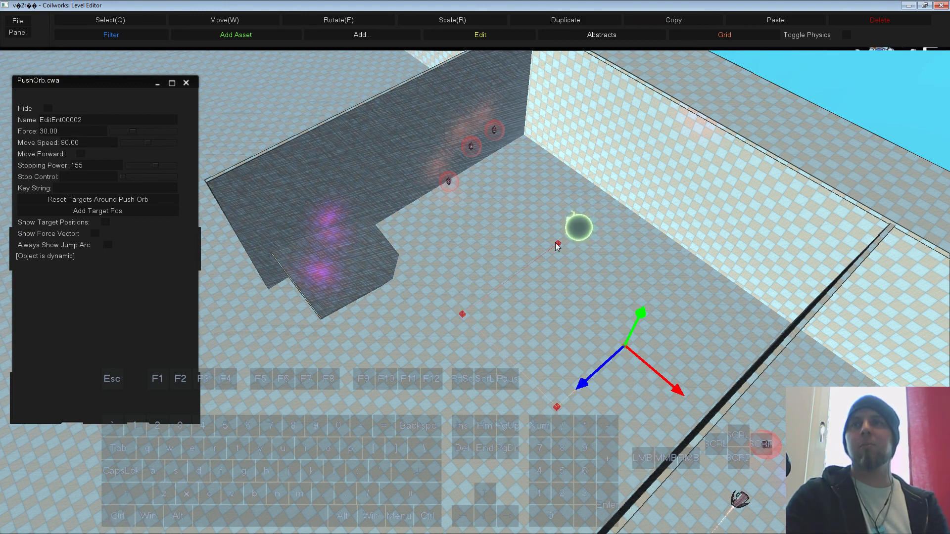
pyautogui.moveTo(626, 381)
pyautogui.mouseDown()
pyautogui.moveTo(667, 357)
pyautogui.moveTo(684, 312)
pyautogui.mouseUp()
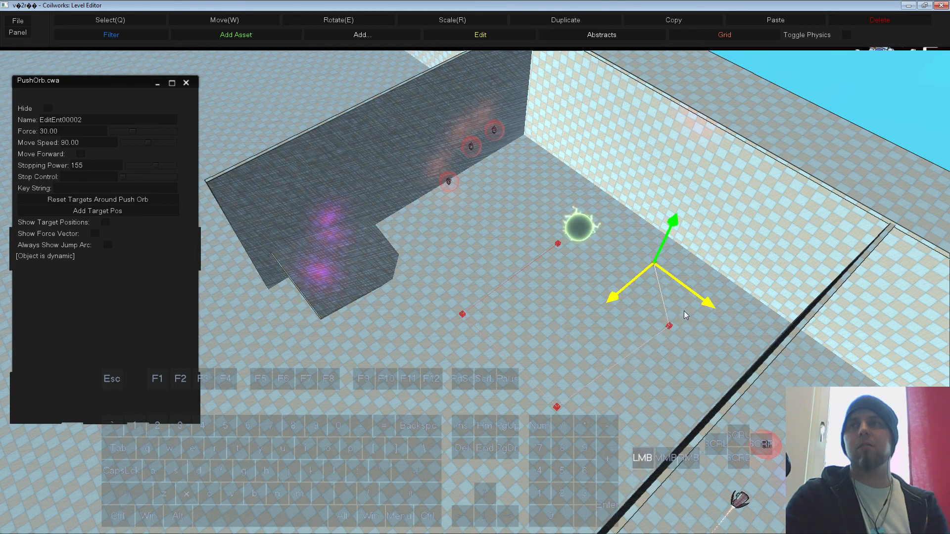
pyautogui.press('F5')
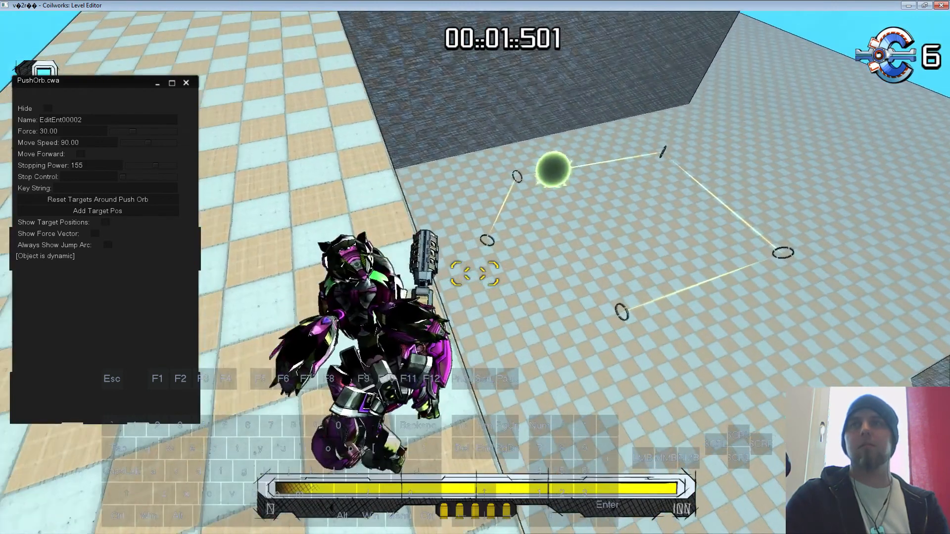
# Step: End the playtest, move the push orb toward the front of its target route, and playtest it from there
pyautogui.press('Escape')
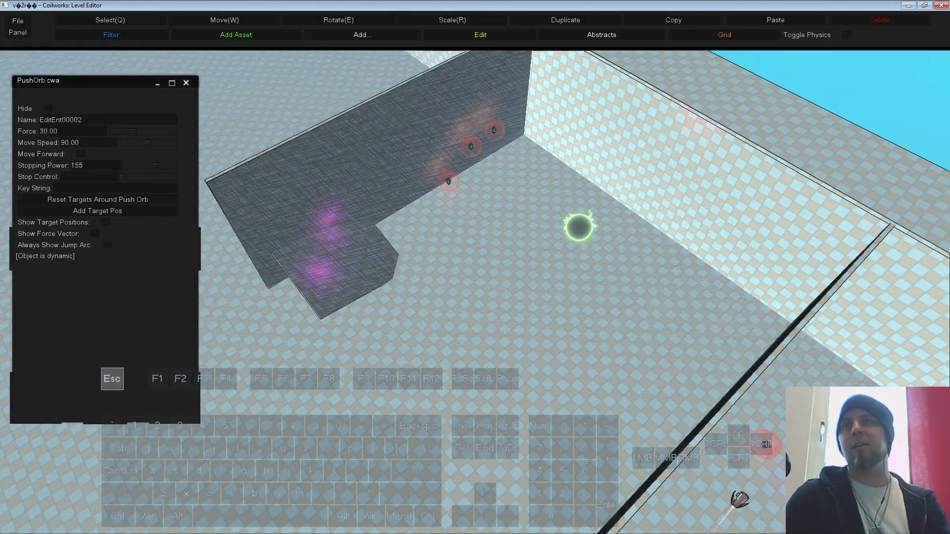
pyautogui.click(593, 227)
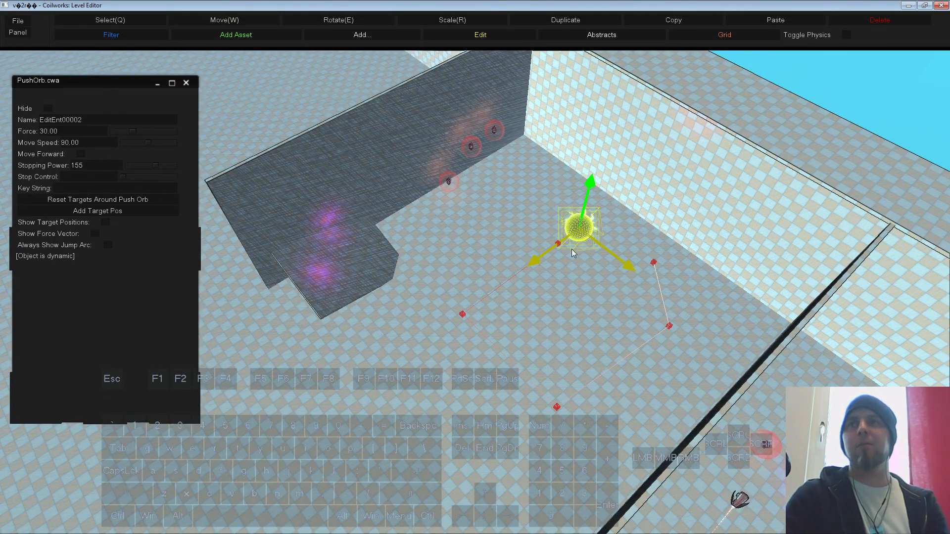
pyautogui.moveTo(571, 248); pyautogui.dragTo(540, 357)
pyautogui.press('Escape')
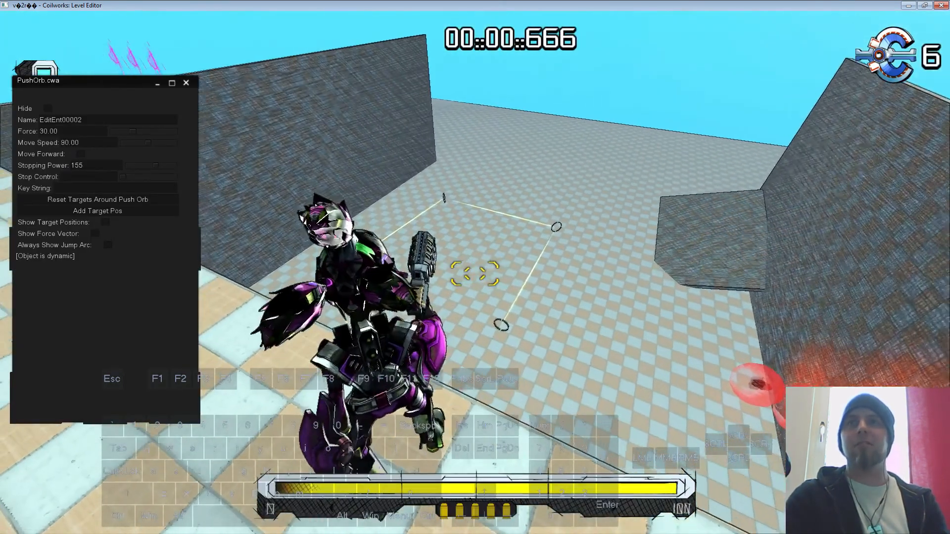
# Step: Move the push orb beside the route's open end near the rear wall for a playtest, and bring it back inside the route
pyautogui.press('Escape')
pyautogui.moveTo(507, 392); pyautogui.dragTo(583, 329)
pyautogui.press('Escape')
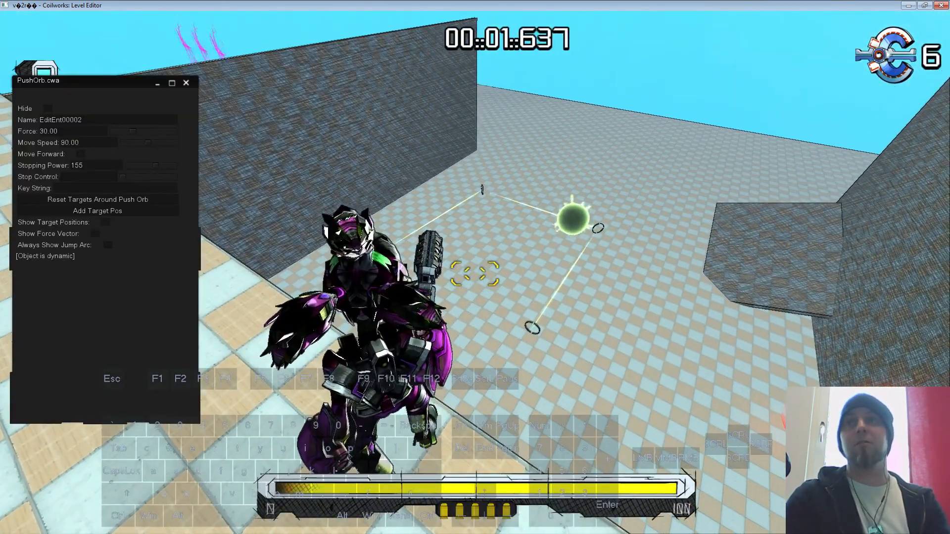
pyautogui.press('Escape')
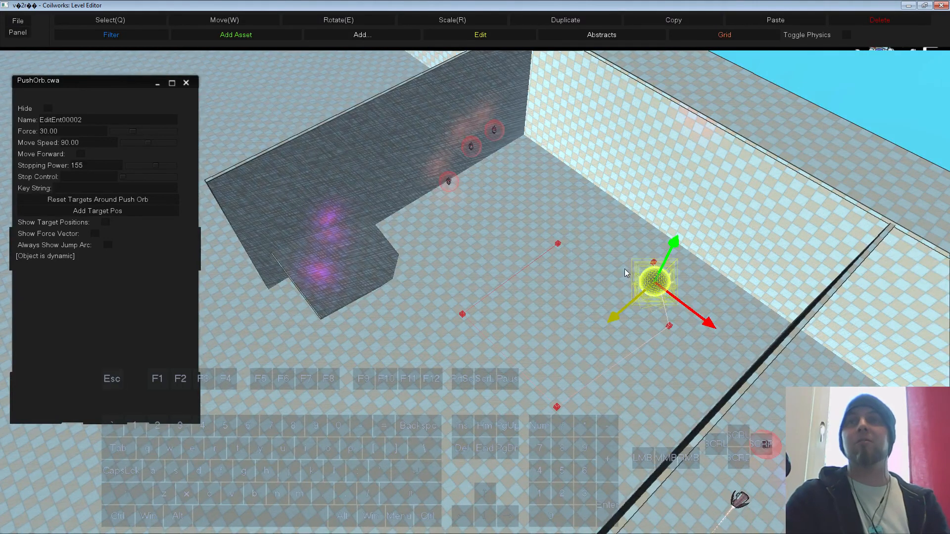
pyautogui.moveTo(659, 314); pyautogui.dragTo(612, 314)
# Step: Link the two unconnected end targets near the rear wall to close the orb's route into a loop, and playtest it
pyautogui.press('q')
pyautogui.click(653, 263)
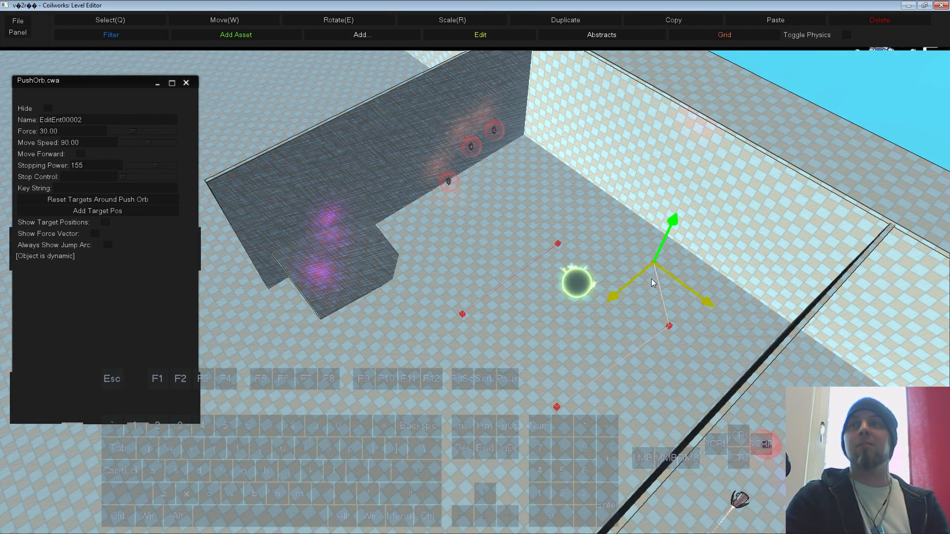
pyautogui.keyDown('ctrl'); pyautogui.moveTo(659, 276); pyautogui.dragTo(612, 272); pyautogui.keyUp('ctrl')
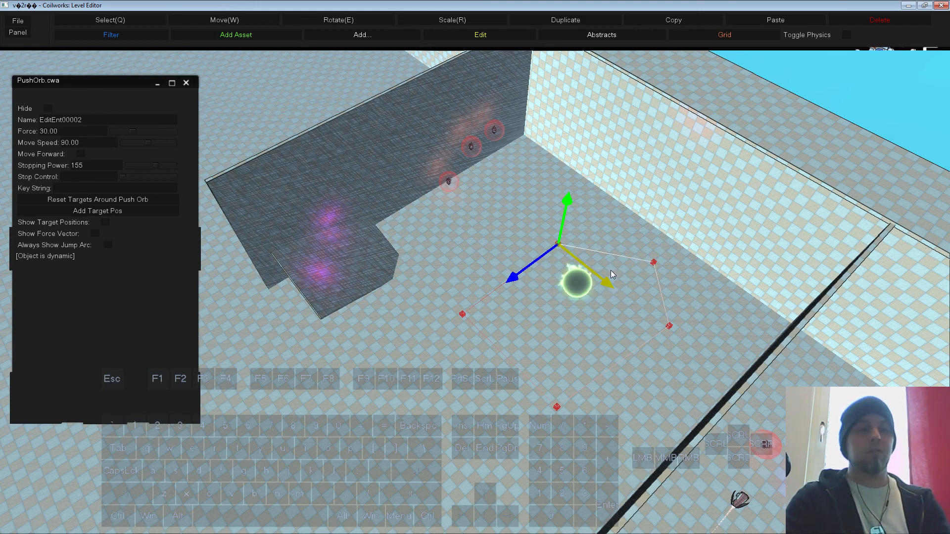
pyautogui.press('F5')
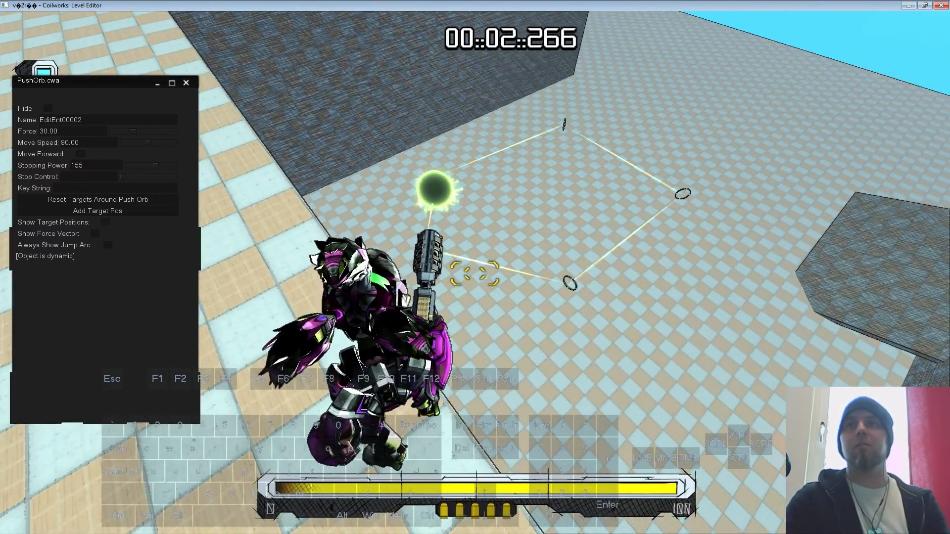
pyautogui.press('Escape')
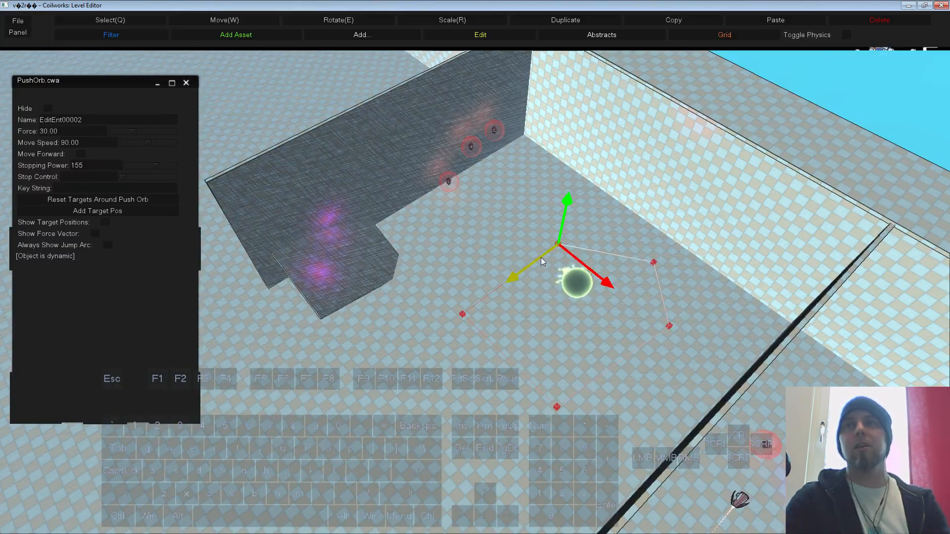
# Step: Set the push orb's Move Speed to -90.00, close its properties, and playtest the reversed movement
pyautogui.click(574, 283)
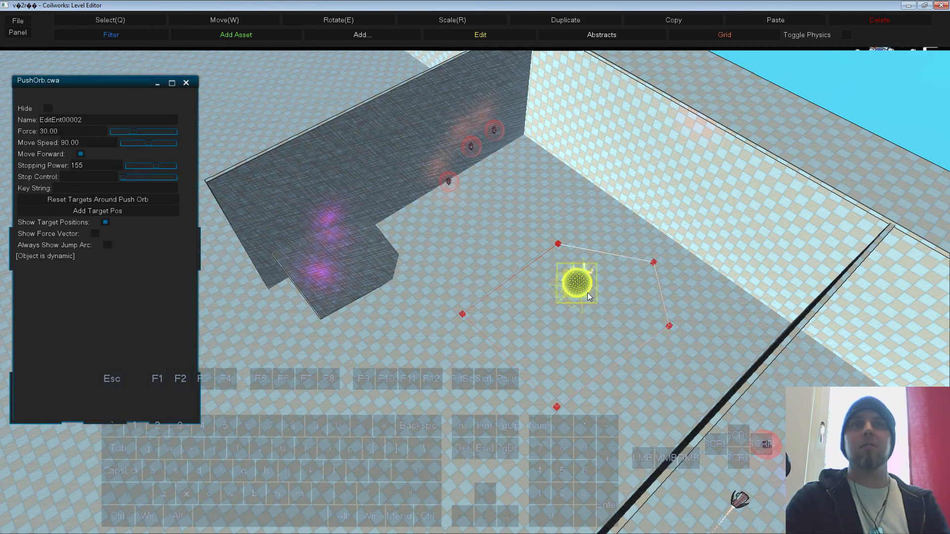
pyautogui.click(67, 189)
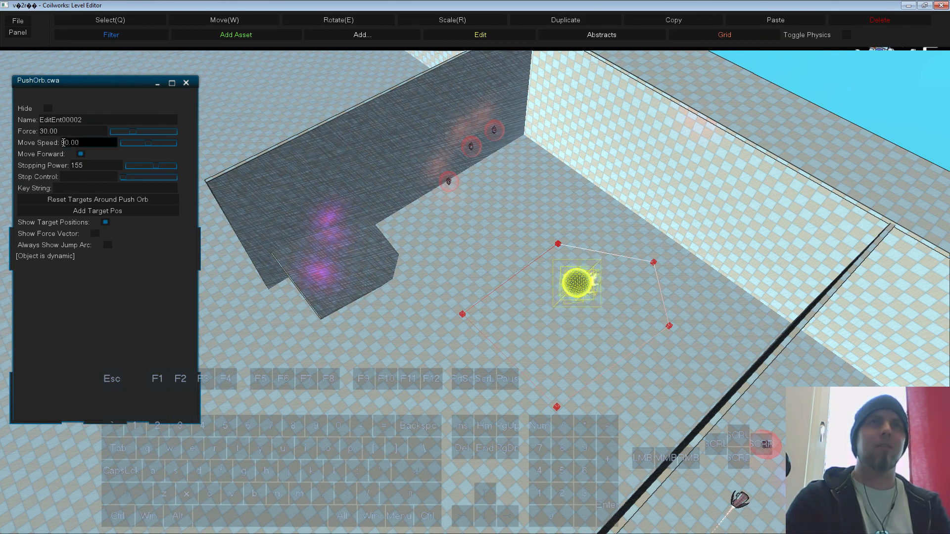
pyautogui.click(65, 144)
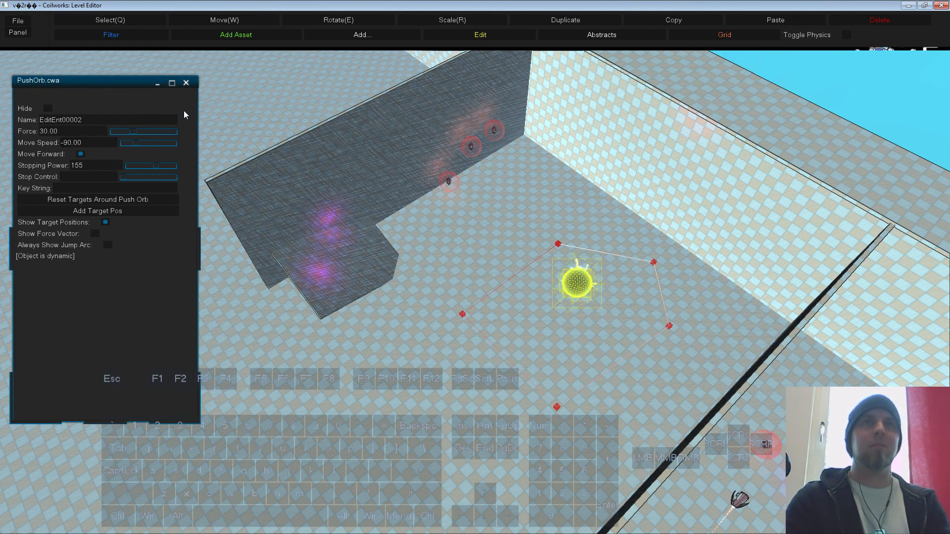
pyautogui.click(186, 83)
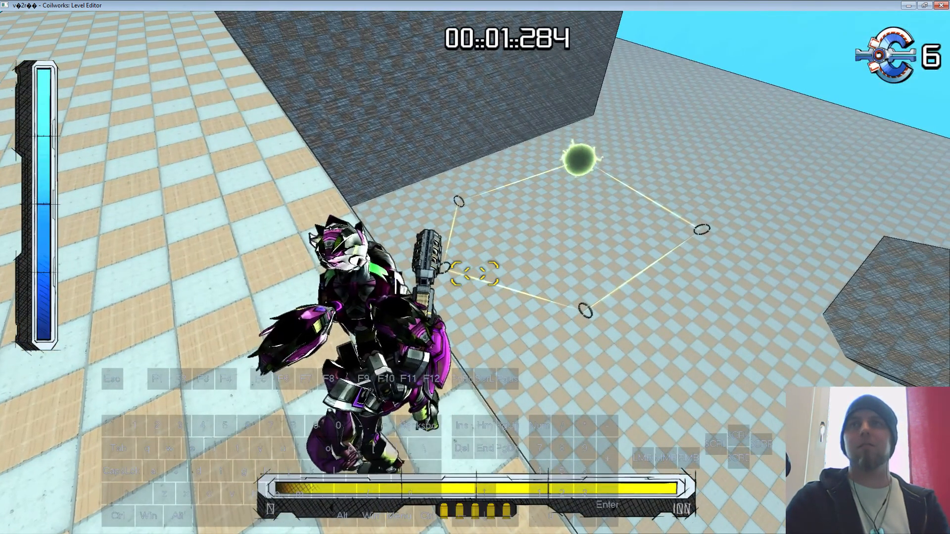
pyautogui.press('Escape')
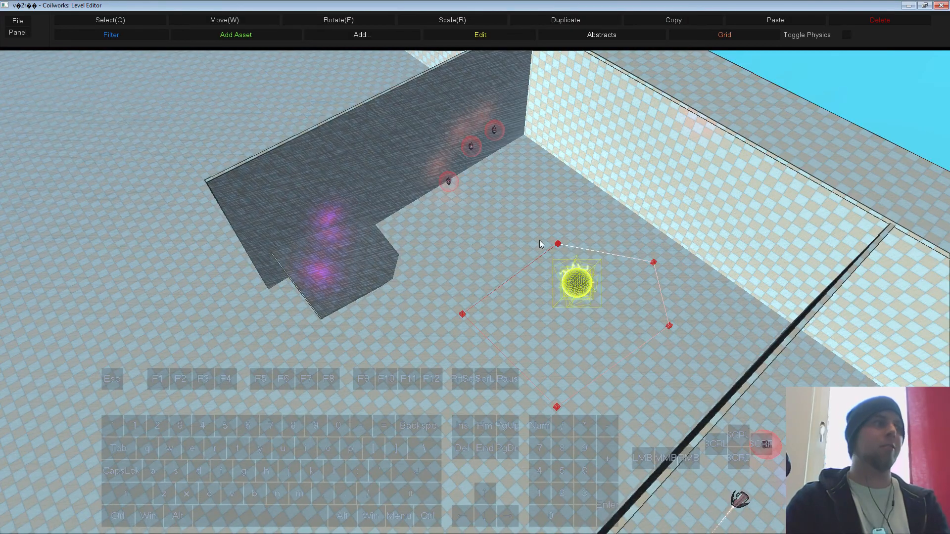
# Step: Reopen the push orb's properties and enable Show Force Vector and Always Show Jump Arc
pyautogui.click(589, 288)
pyautogui.rightClick(588, 289)
pyautogui.click(603, 303)
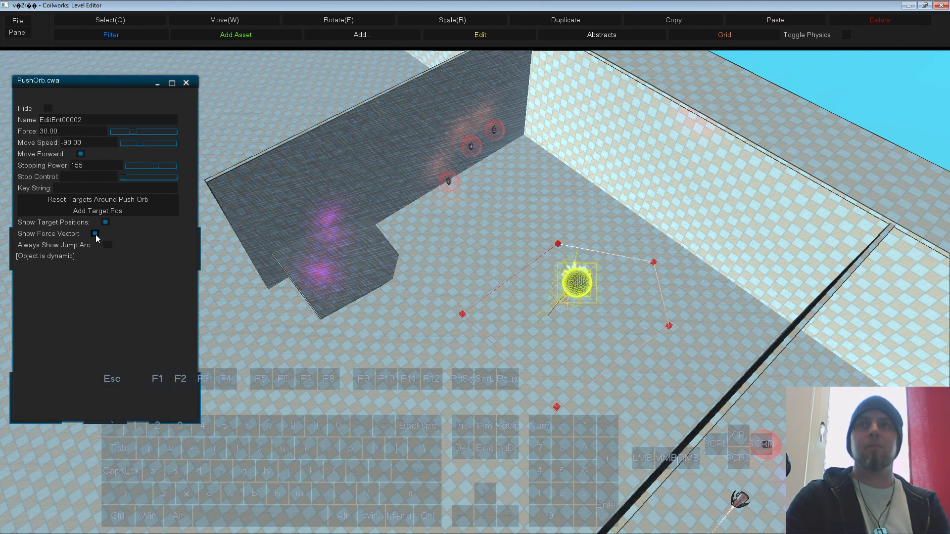
# Step: Pull the endpoint of the push orb's force vector far out toward the slab with the purple bombs, raising the force to about 141
pyautogui.press('w')
pyautogui.moveTo(462, 317); pyautogui.dragTo(428, 325, button='right')
pyautogui.press('s')
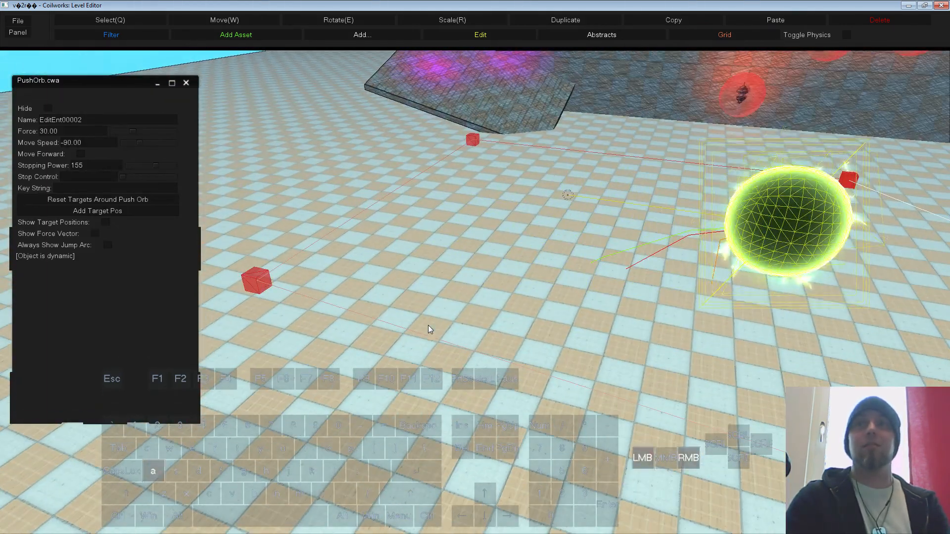
pyautogui.click(568, 198)
pyautogui.moveTo(540, 189); pyautogui.dragTo(503, 125)
pyautogui.press('s')
pyautogui.moveTo(508, 240); pyautogui.dragTo(312, 77)
# Step: Playtest the stronger push orb by running the character into it, restarting the run once, and return to the editor
pyautogui.press('F5')
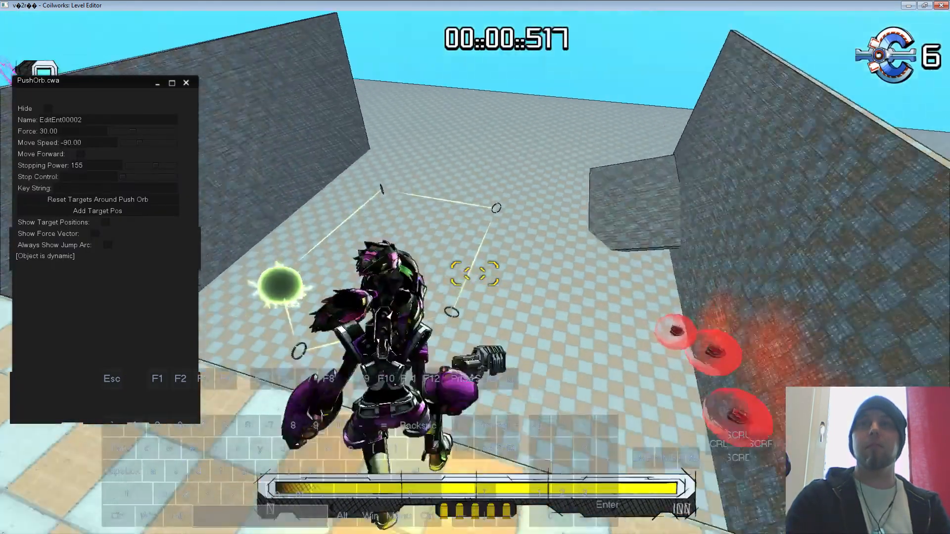
pyautogui.press('a')
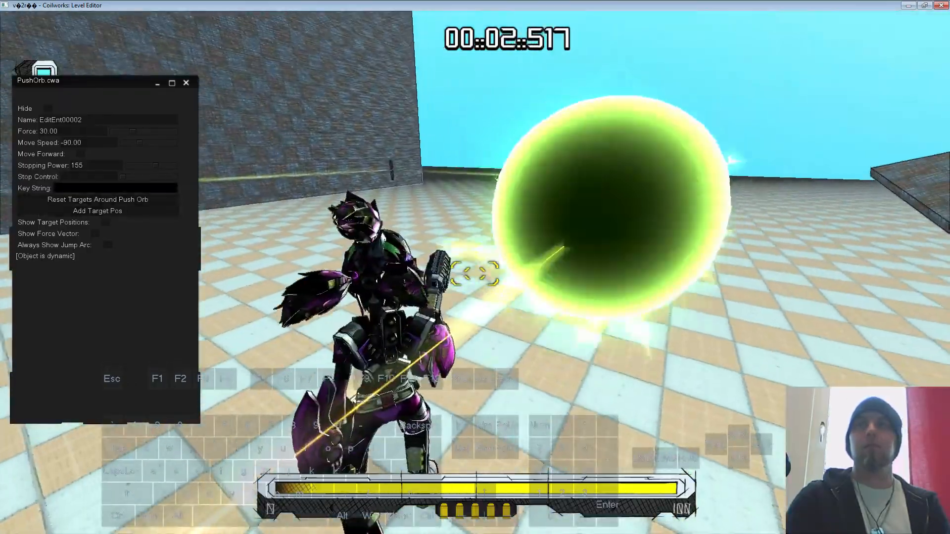
pyautogui.press('a')
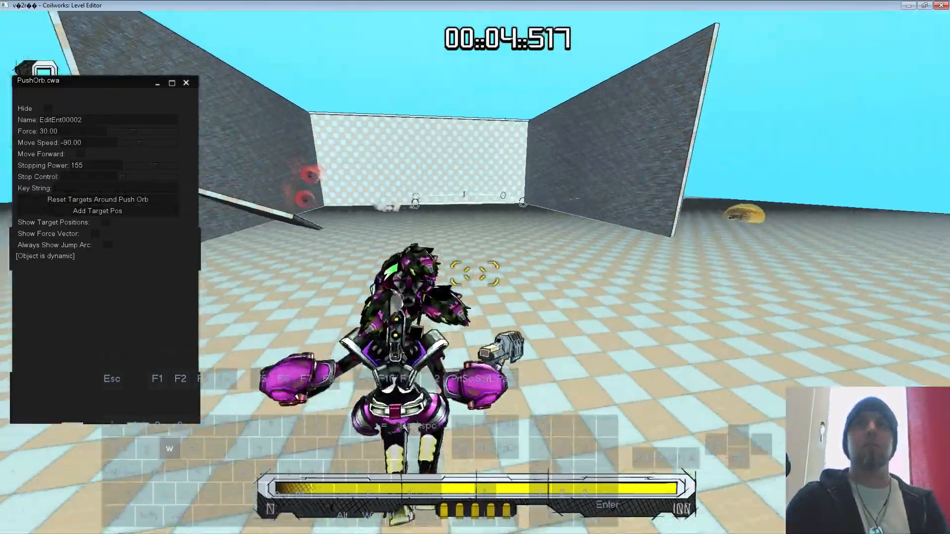
pyautogui.press('w')
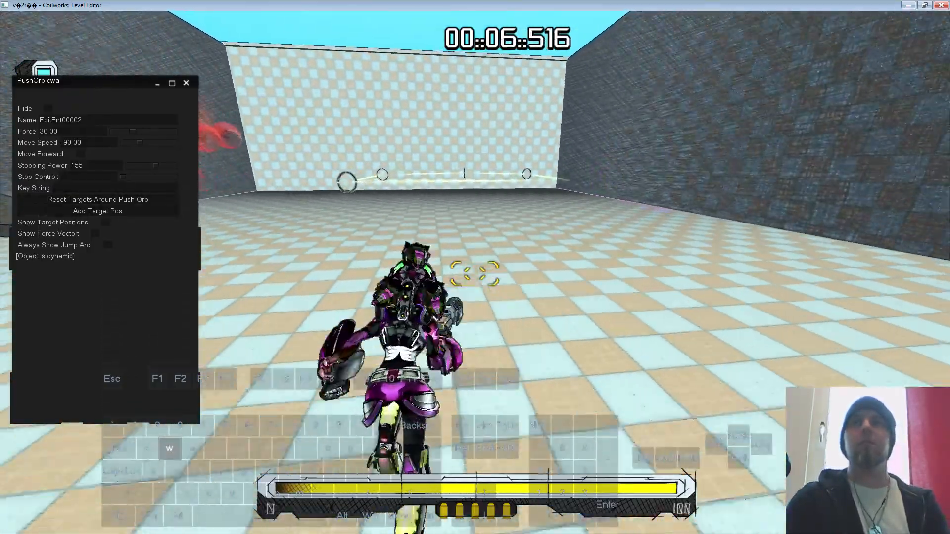
pyautogui.press('d')
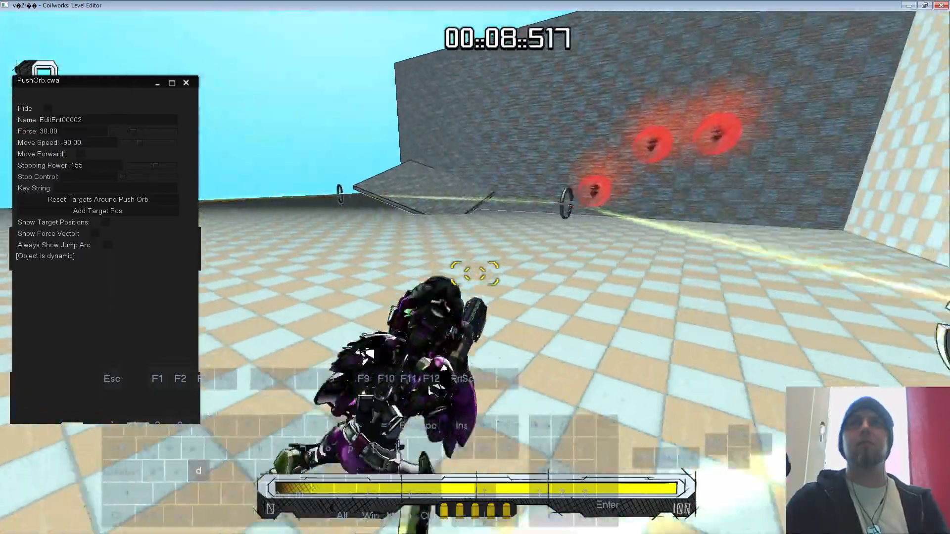
pyautogui.press('r')
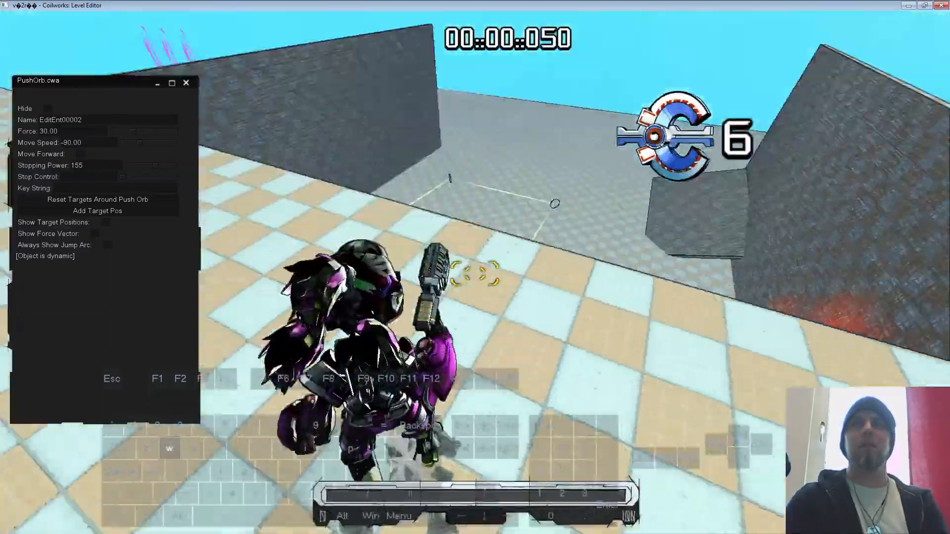
pyautogui.press('d')
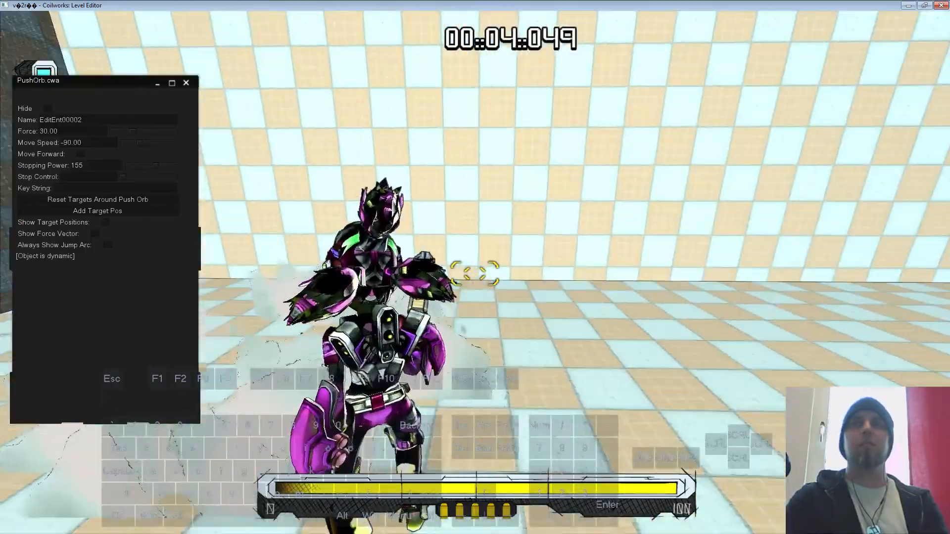
pyautogui.press('w')
pyautogui.press('d')
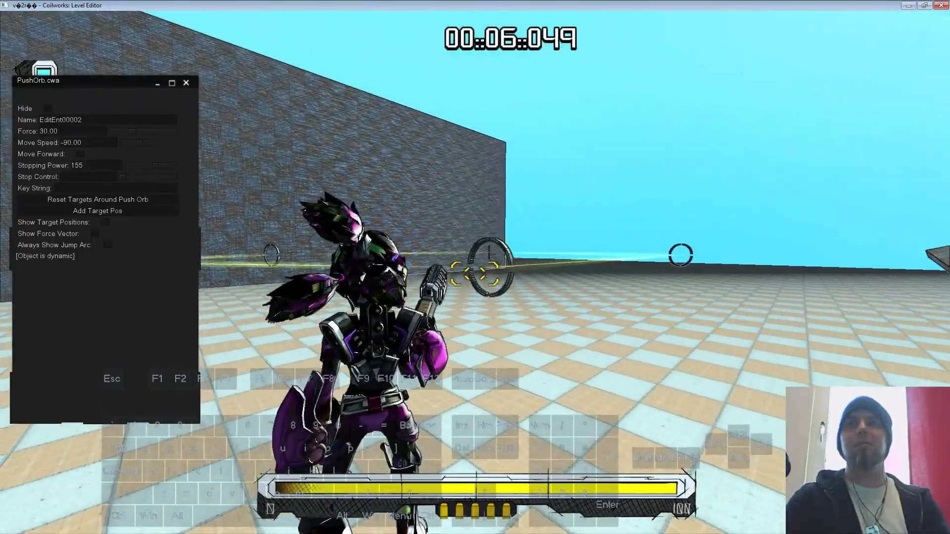
pyautogui.press('Escape')
# Step: Select the push orb, set its Move Speed to 90.00, and close its properties
pyautogui.moveTo(597, 327); pyautogui.dragTo(620, 330, button='right')
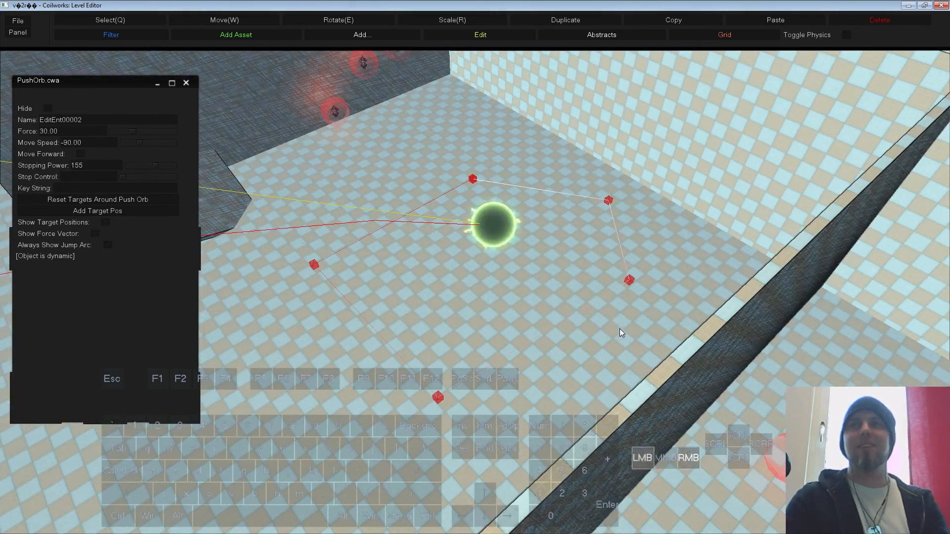
pyautogui.click(503, 228)
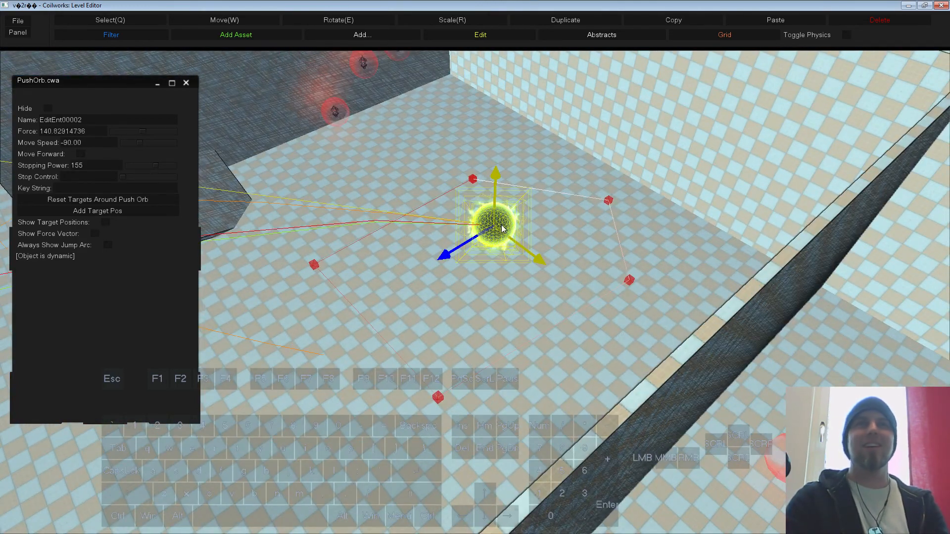
pyautogui.click(63, 143)
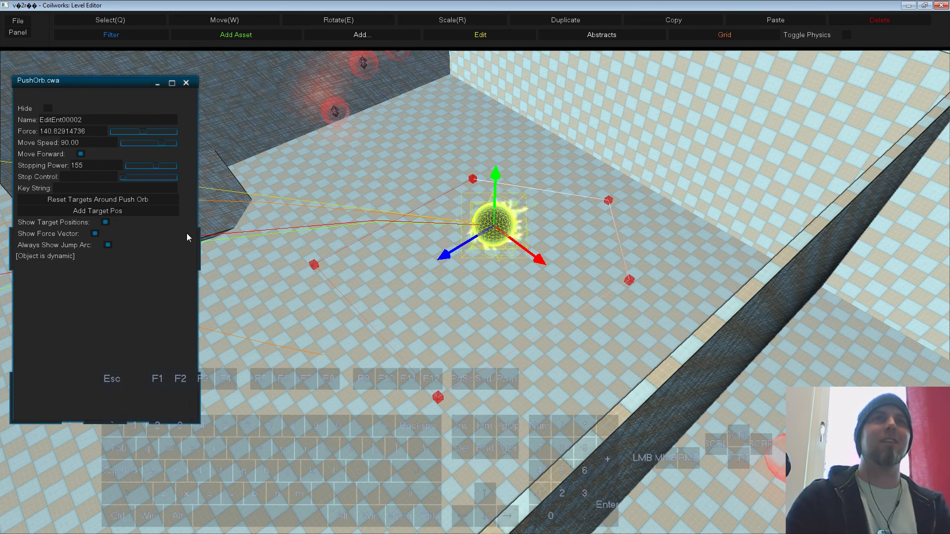
pyautogui.click(186, 82)
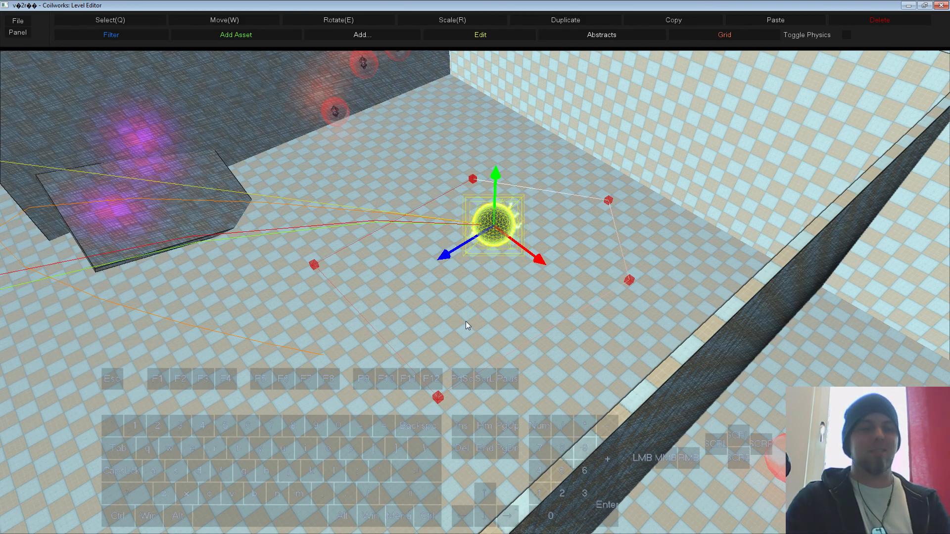
# Step: Playtest being launched across the arena by the push orb, boost back toward its route, and end the playtest
pyautogui.press('F5')
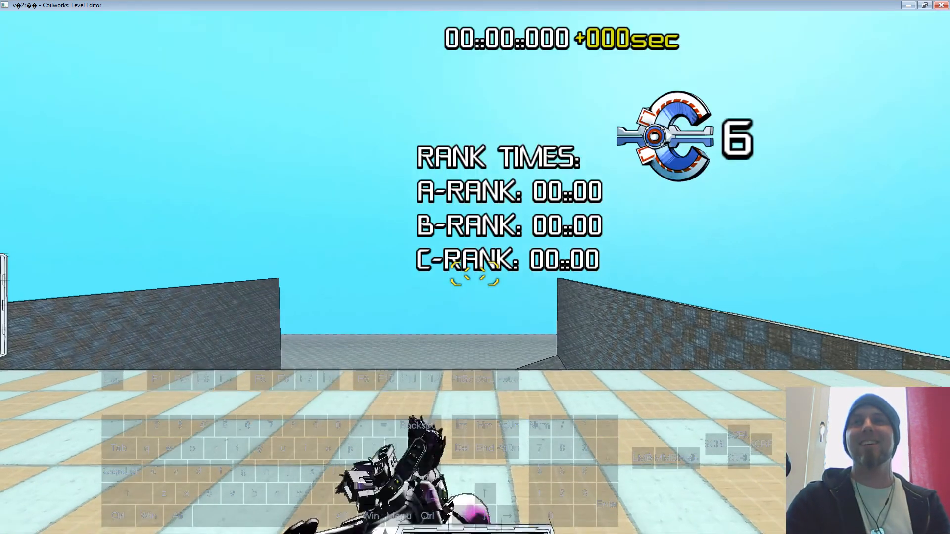
pyautogui.press('w')
pyautogui.press('a')
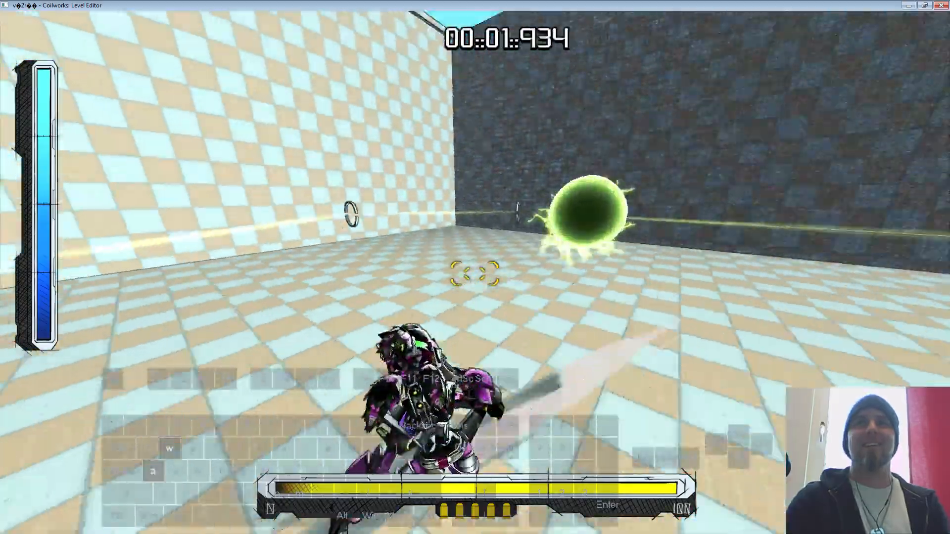
pyautogui.press('d')
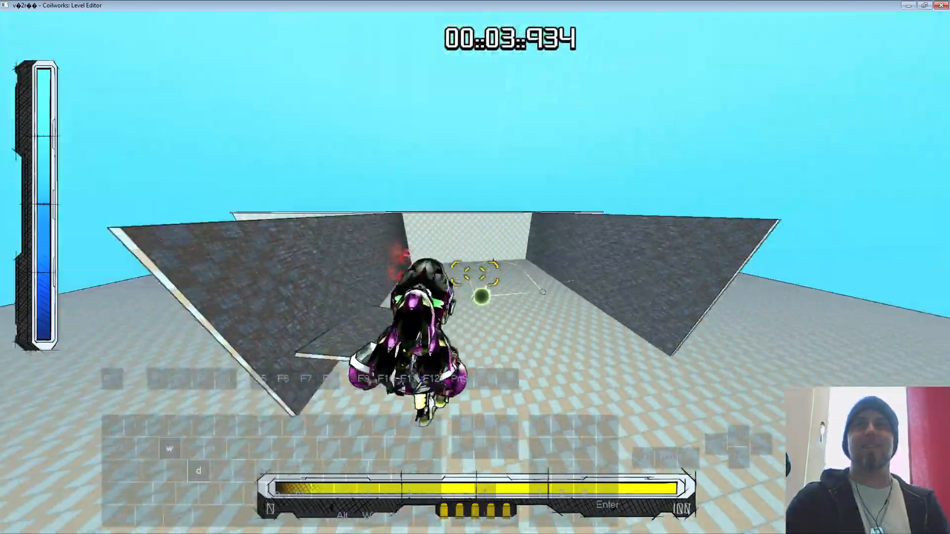
pyautogui.press('shift')
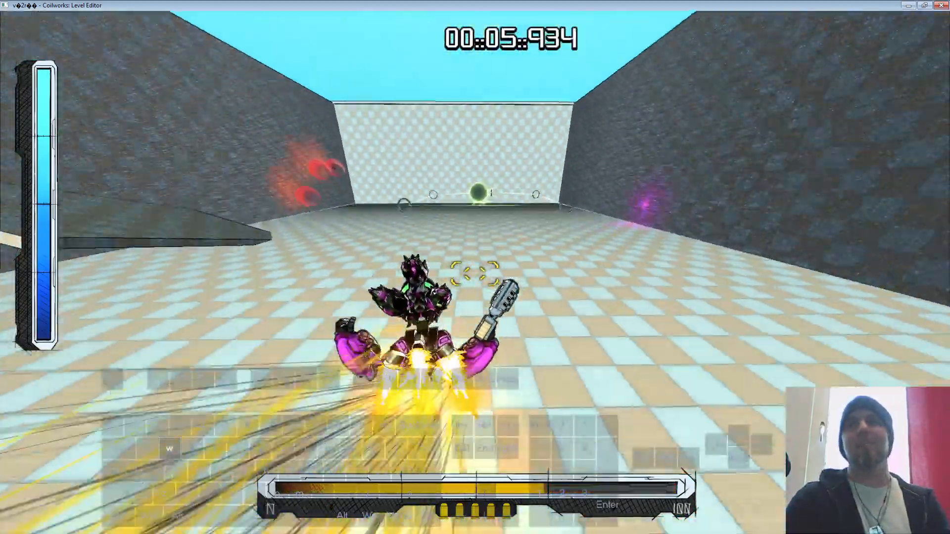
pyautogui.press('Escape')
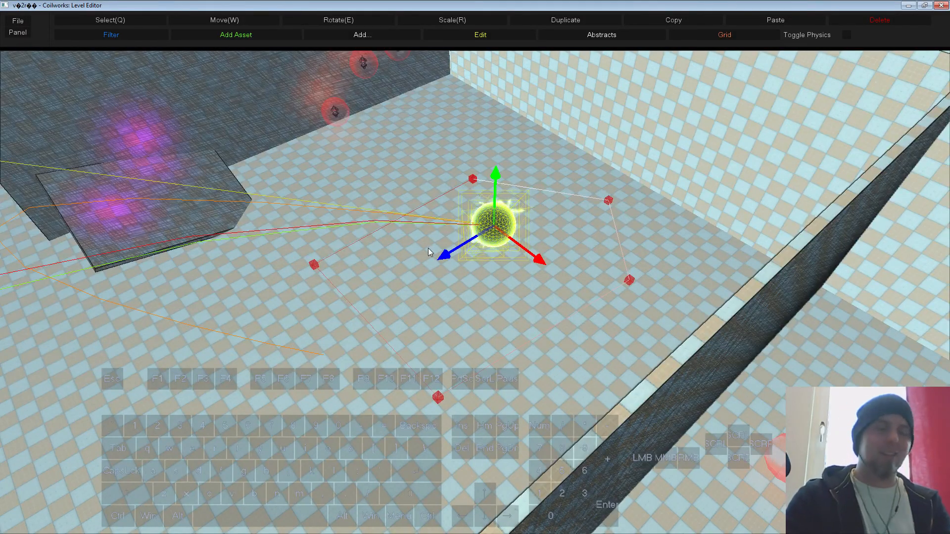
# Step: Filter the asset library for "walk" and pick Walker.cwa for placement
pyautogui.press('s')
pyautogui.moveTo(429, 248); pyautogui.dragTo(362, 245, button='middle')
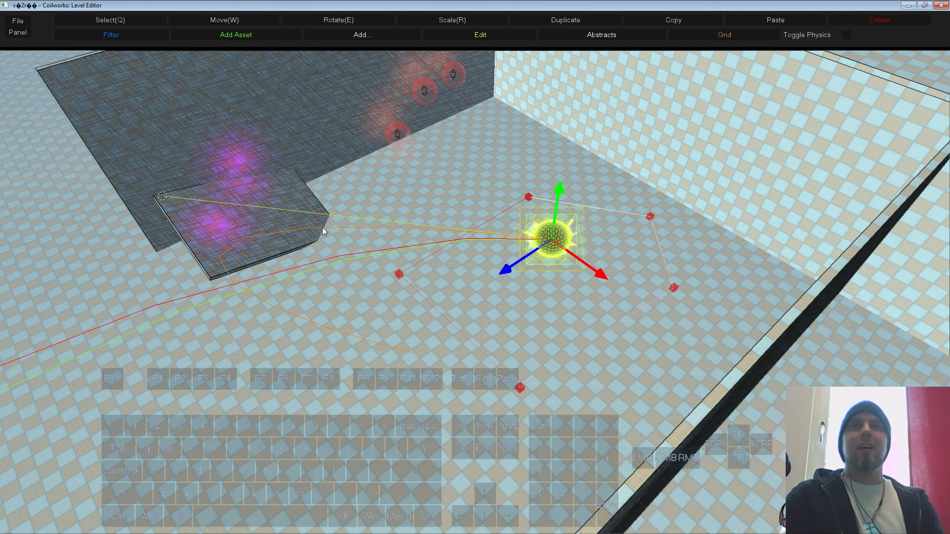
pyautogui.click(251, 34)
pyautogui.moveTo(329, 247); pyautogui.dragTo(151, 96)
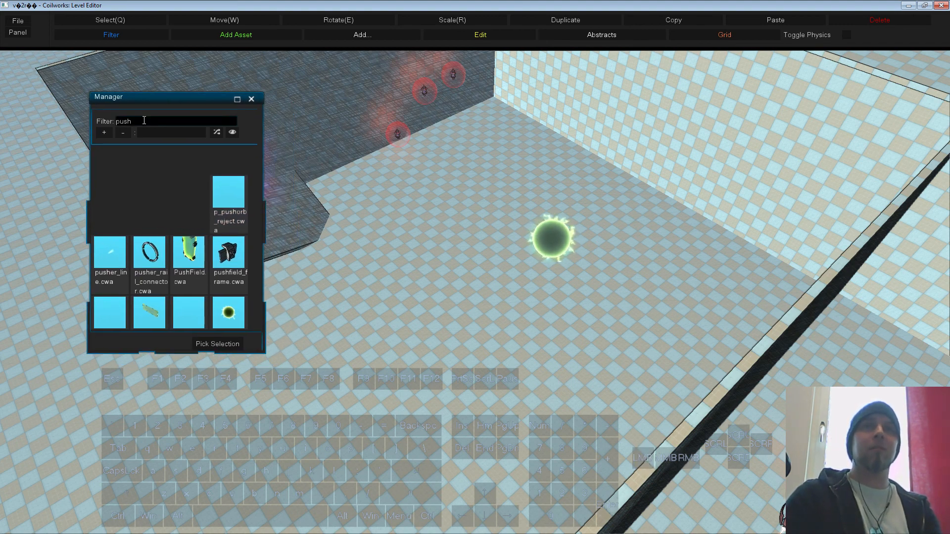
pyautogui.press('s')
pyautogui.moveTo(435, 284)
pyautogui.mouseDown(button='middle')
pyautogui.moveTo(411, 268)
pyautogui.moveTo(426, 269)
pyautogui.mouseUp(button='middle')
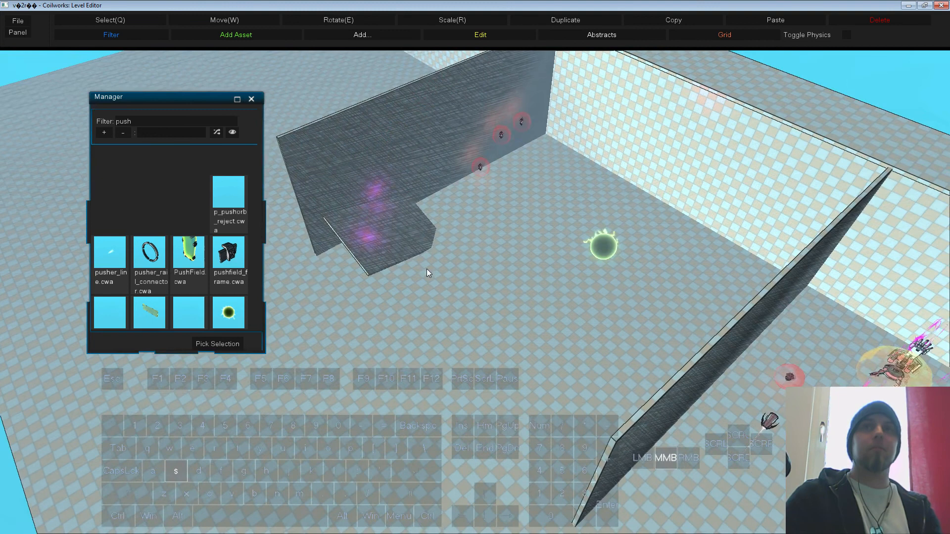
pyautogui.click(144, 119)
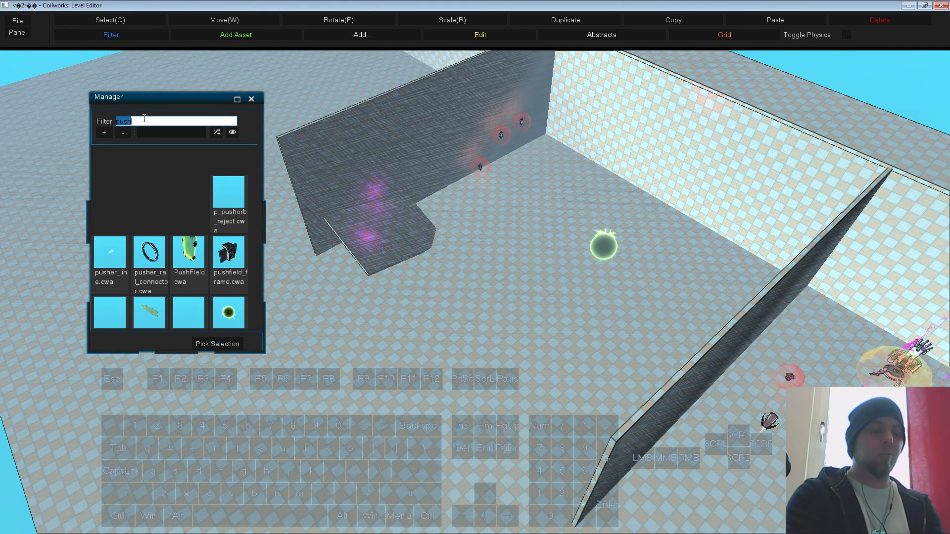
pyautogui.write('walk')
pyautogui.click(233, 242)
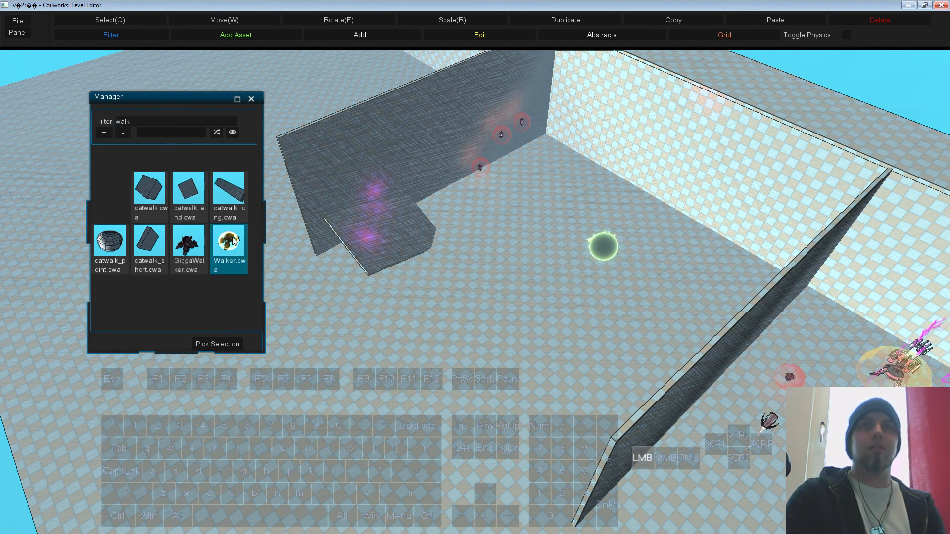
pyautogui.click(237, 346)
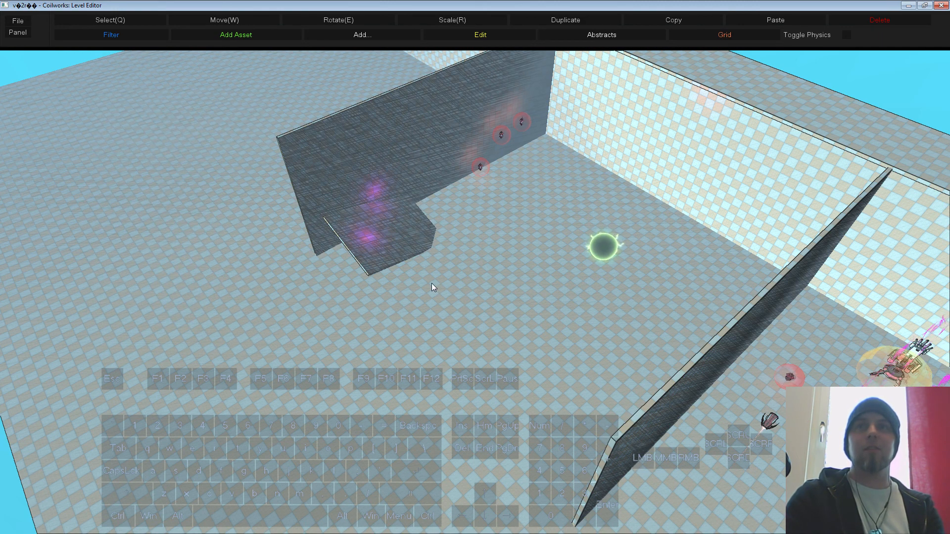
# Step: Place the Walker on the open arena floor in front of the slab with the purple bombs
pyautogui.click(379, 313)
pyautogui.click(379, 314)
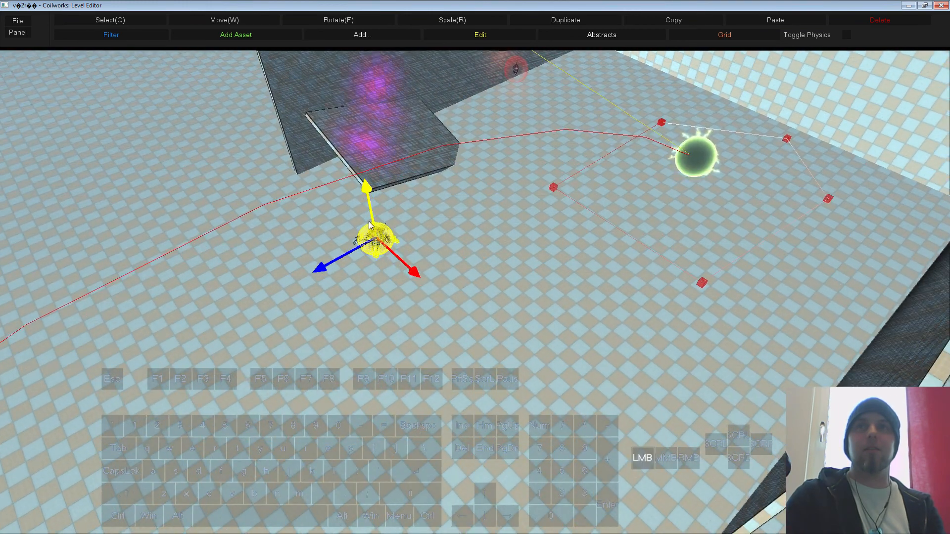
pyautogui.press('s')
pyautogui.moveTo(549, 273); pyautogui.dragTo(440, 149, button='right')
pyautogui.press('s')
pyautogui.moveTo(622, 54)
pyautogui.mouseDown(button='middle')
pyautogui.moveTo(623, 128)
pyautogui.moveTo(628, 64)
pyautogui.mouseUp(button='middle')
pyautogui.moveTo(528, 111); pyautogui.dragTo(559, 251, button='right')
pyautogui.press('s')
pyautogui.moveTo(479, 269); pyautogui.dragTo(492, 310, button='middle')
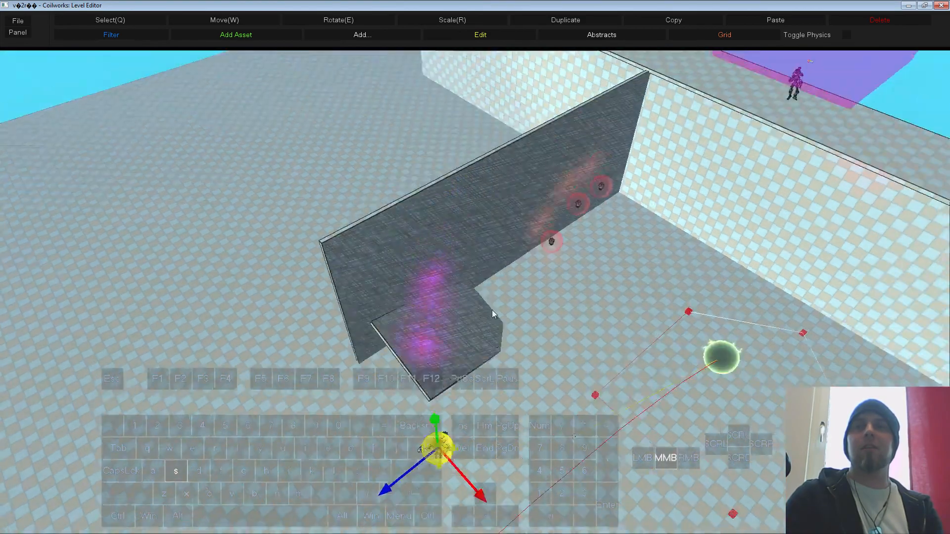
pyautogui.moveTo(492, 310); pyautogui.dragTo(498, 288)
pyautogui.moveTo(498, 288); pyautogui.dragTo(508, 308, button='middle')
pyautogui.moveTo(509, 308); pyautogui.dragTo(488, 307, button='right')
pyautogui.moveTo(488, 307); pyautogui.dragTo(500, 319, button='middle')
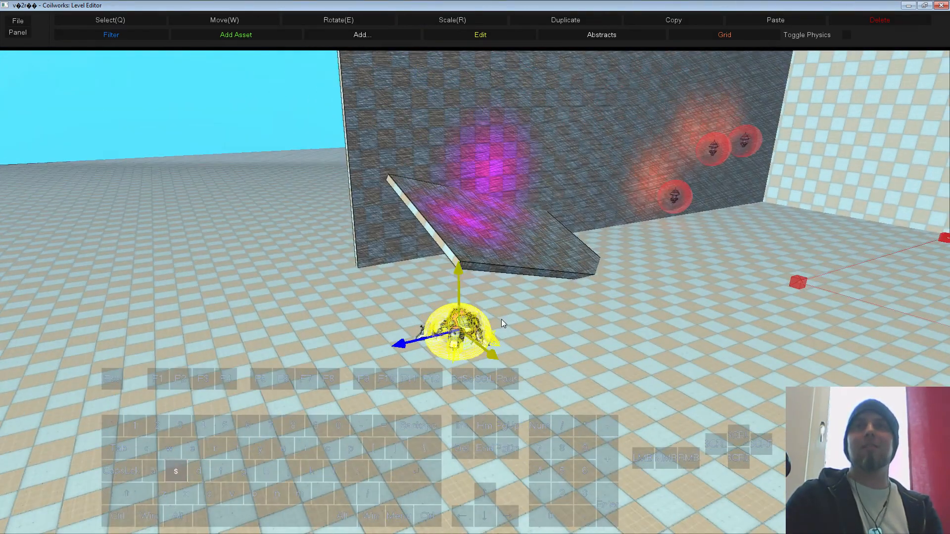
# Step: Open the Walker's properties, add a target position, and show its target positions
pyautogui.rightClick(501, 319)
pyautogui.click(521, 284)
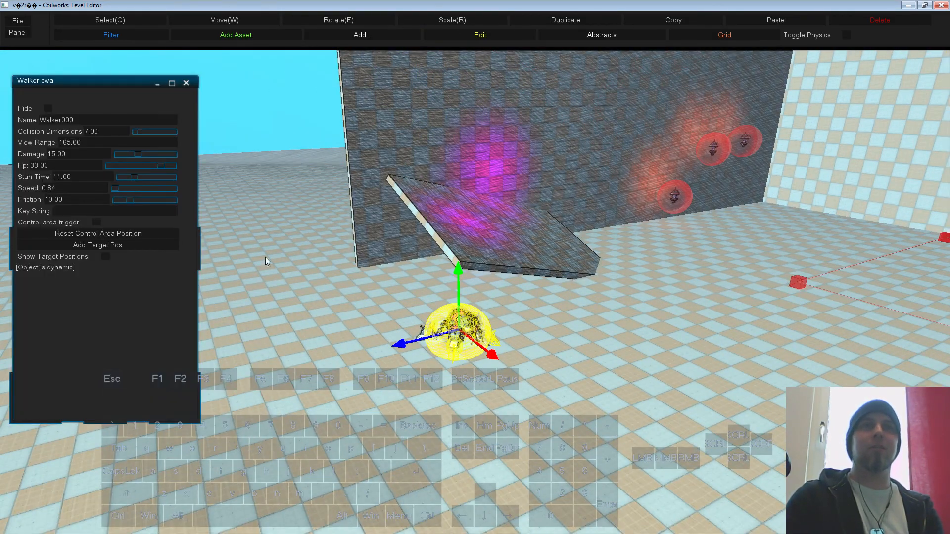
pyautogui.press('s')
pyautogui.moveTo(335, 306); pyautogui.dragTo(358, 316, button='right')
pyautogui.moveTo(358, 316); pyautogui.dragTo(355, 305, button='middle')
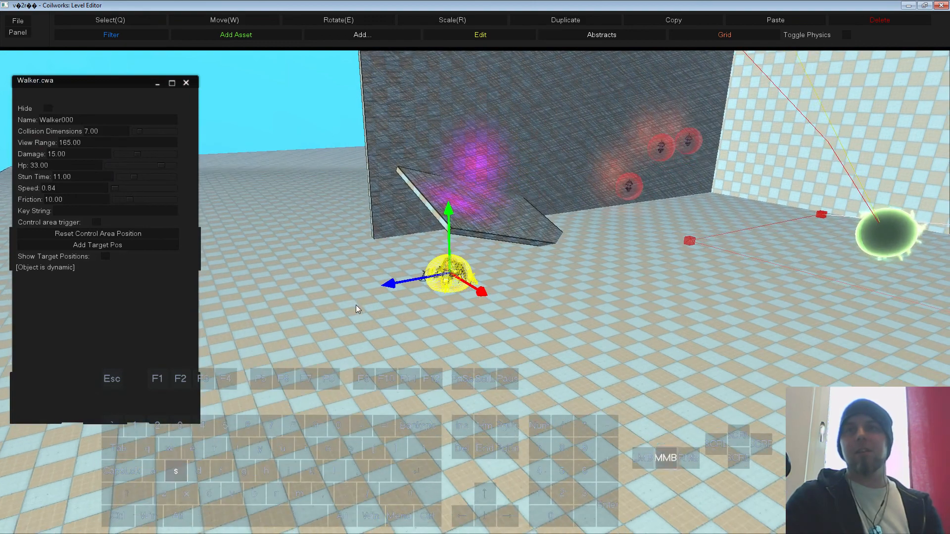
pyautogui.click(102, 245)
pyautogui.click(106, 256)
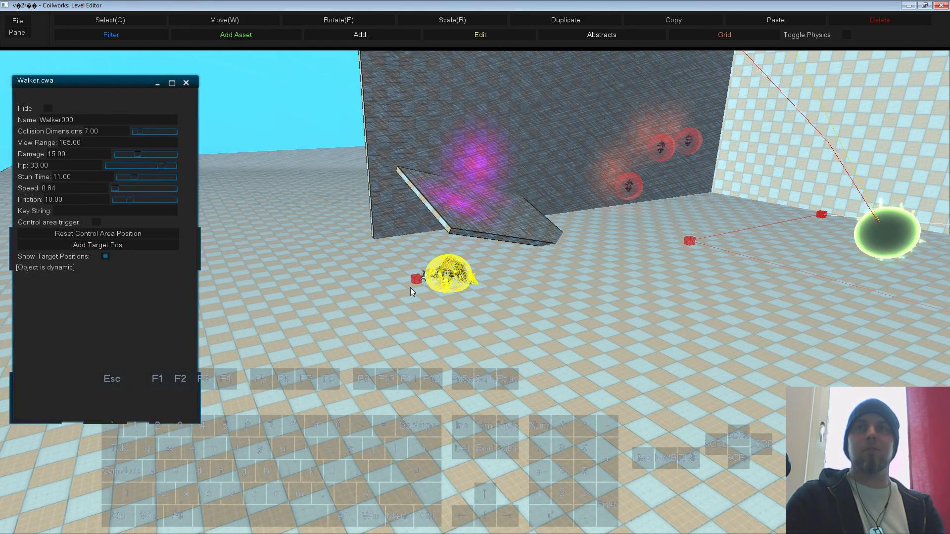
# Step: Duplicate the Walker's target position into several more waypoints spread across the open floor in front of it
pyautogui.click(416, 280)
pyautogui.press('s')
pyautogui.moveTo(417, 279); pyautogui.dragTo(390, 336, button='middle')
pyautogui.moveTo(390, 336); pyautogui.dragTo(390, 351, button='right')
pyautogui.moveTo(391, 351); pyautogui.dragTo(446, 317)
pyautogui.hotkey('ctrl', 'd')
pyautogui.press('w')
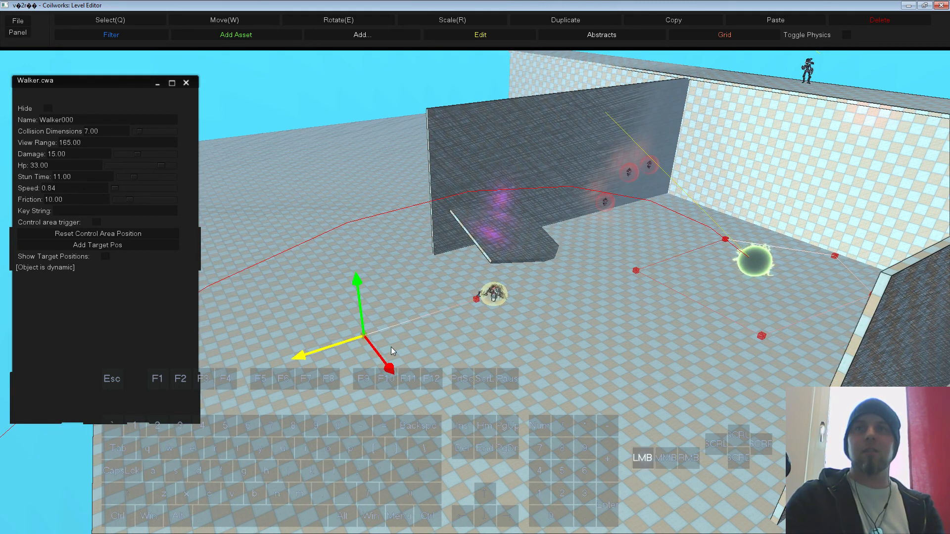
pyautogui.hotkey('ctrl', 'd')
pyautogui.moveTo(382, 359); pyautogui.dragTo(462, 390)
pyautogui.hotkey('ctrl', 'd')
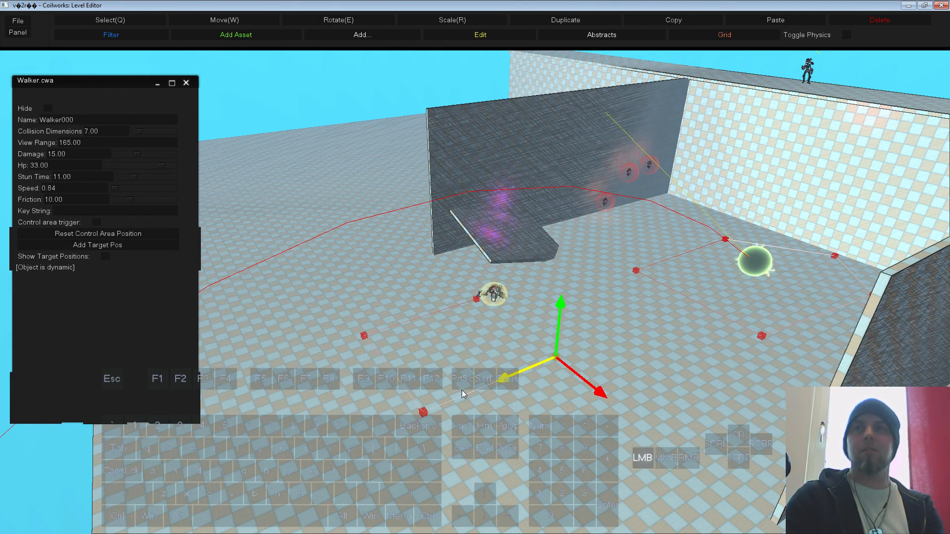
# Step: Extend the Walker's route with further duplicated target positions, leading across the floor to the area around the push orb's track
pyautogui.hotkey('ctrl', 'd')
pyautogui.moveTo(595, 396); pyautogui.dragTo(551, 352)
pyautogui.hotkey('ctrl', 'd')
pyautogui.moveTo(463, 342); pyautogui.dragTo(599, 302)
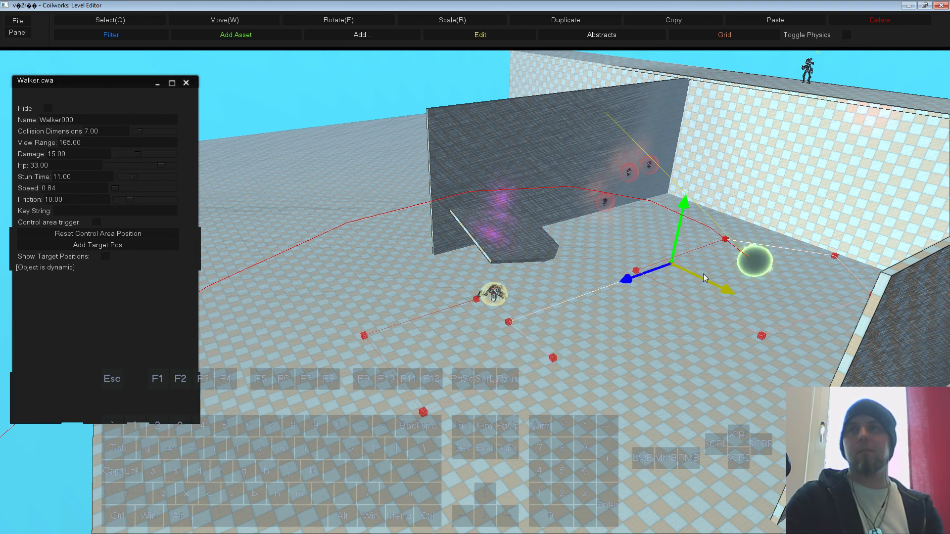
pyautogui.moveTo(705, 278); pyautogui.dragTo(802, 360)
pyautogui.hotkey('ctrl', 'd')
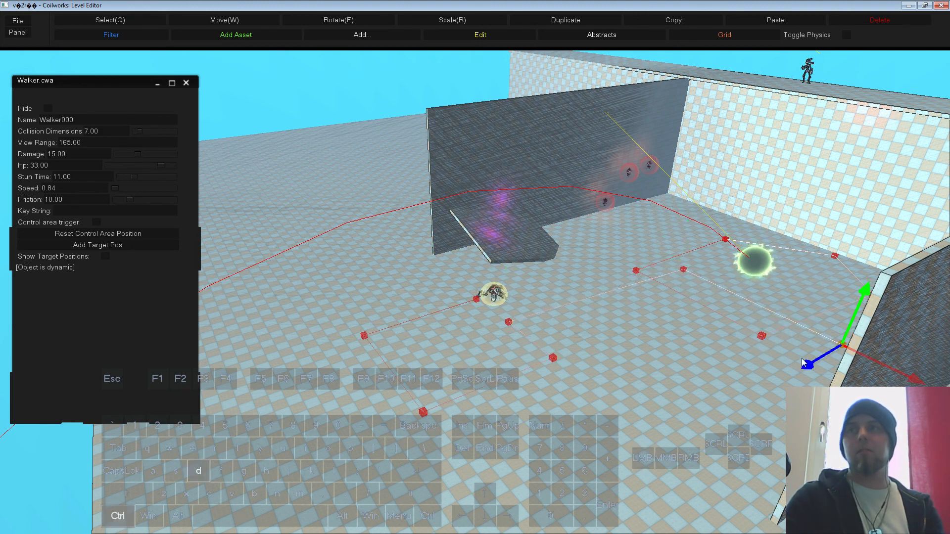
pyautogui.hotkey('ctrl', 'd')
pyautogui.moveTo(862, 373); pyautogui.dragTo(700, 296)
pyautogui.hotkey('ctrl', 'd')
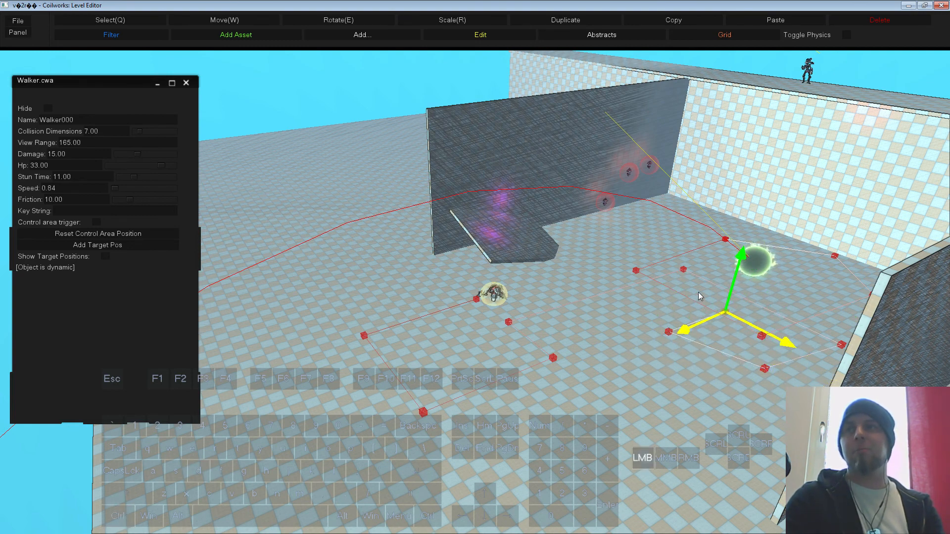
# Step: Deselect the last target position, reselect the Walker, and close its properties
pyautogui.click(360, 83)
pyautogui.moveTo(509, 308); pyautogui.dragTo(491, 305, button='right')
pyautogui.press('s')
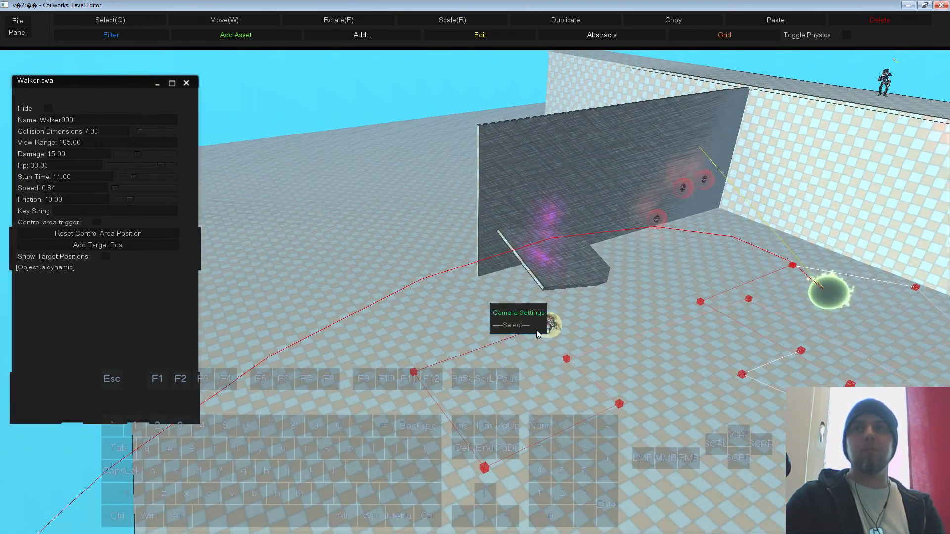
pyautogui.click(560, 334)
pyautogui.click(548, 325)
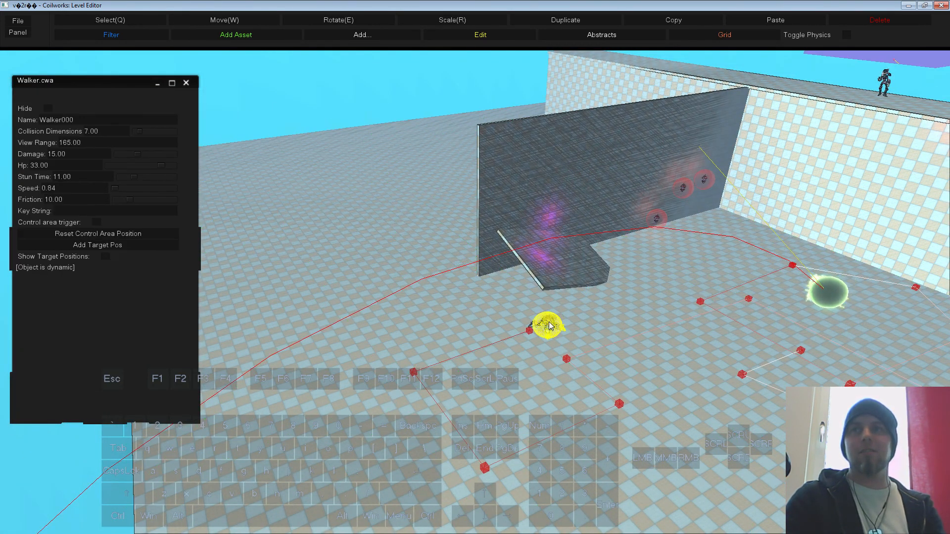
pyautogui.press('w')
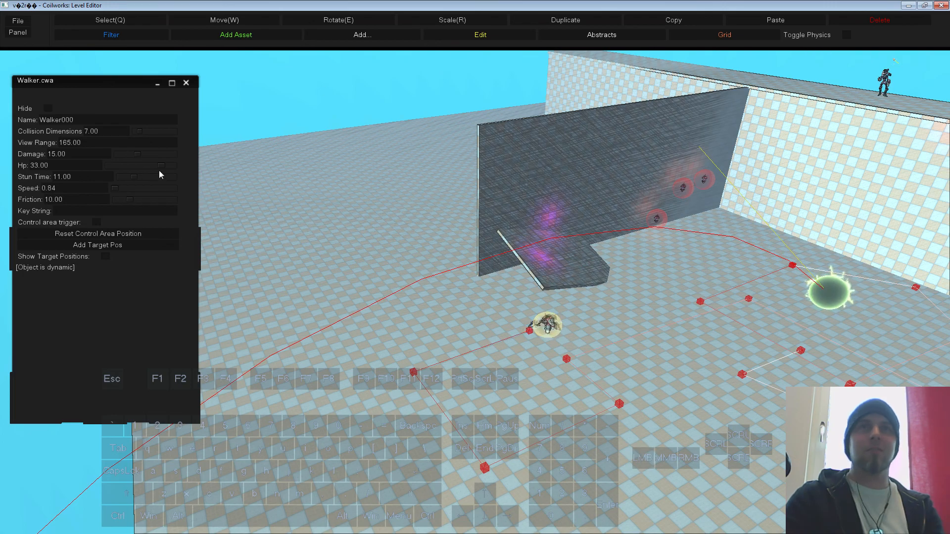
pyautogui.click(186, 83)
# Step: Playtest the level, watch the Walker from the starting ledge, and return to the editor
pyautogui.press('F5')
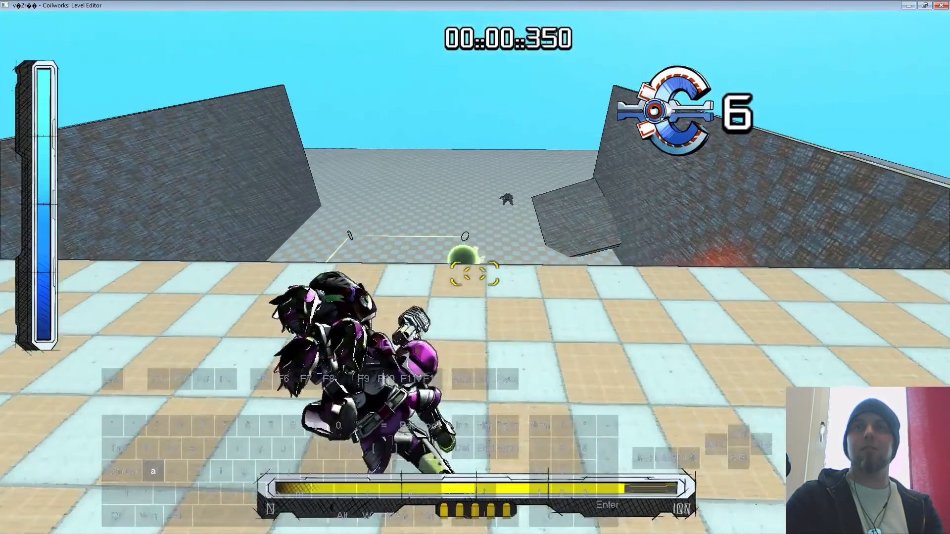
pyautogui.press('a')
pyautogui.press('a')
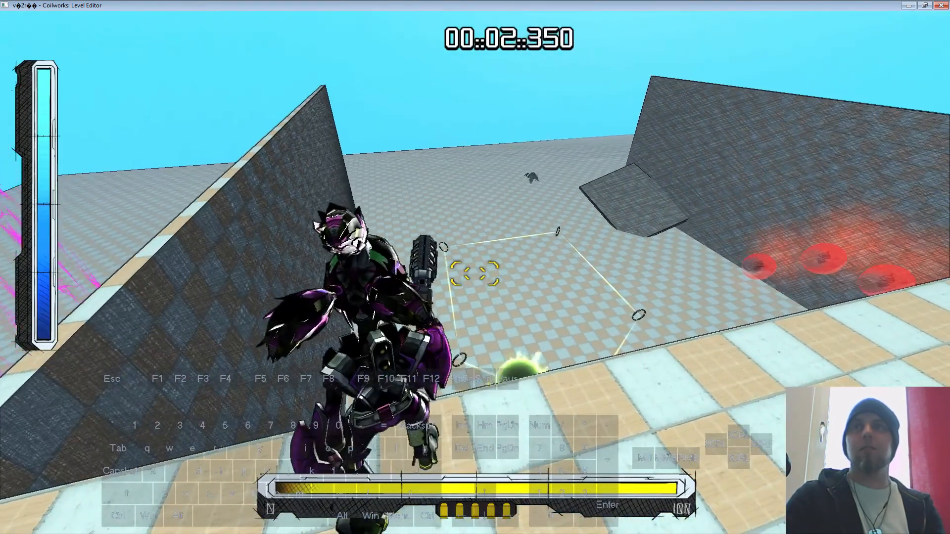
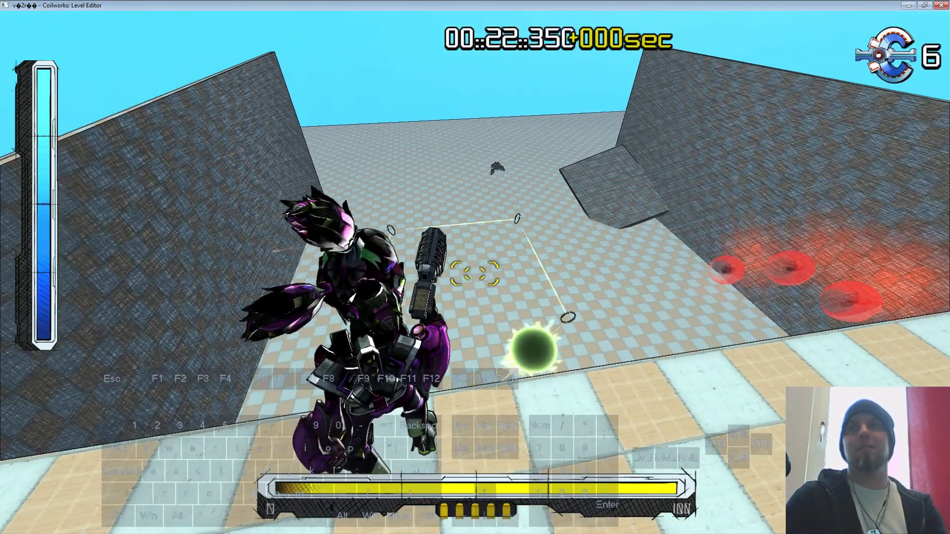
pyautogui.press('Escape')
pyautogui.press('a')
pyautogui.moveTo(562, 356); pyautogui.dragTo(580, 359, button='right')
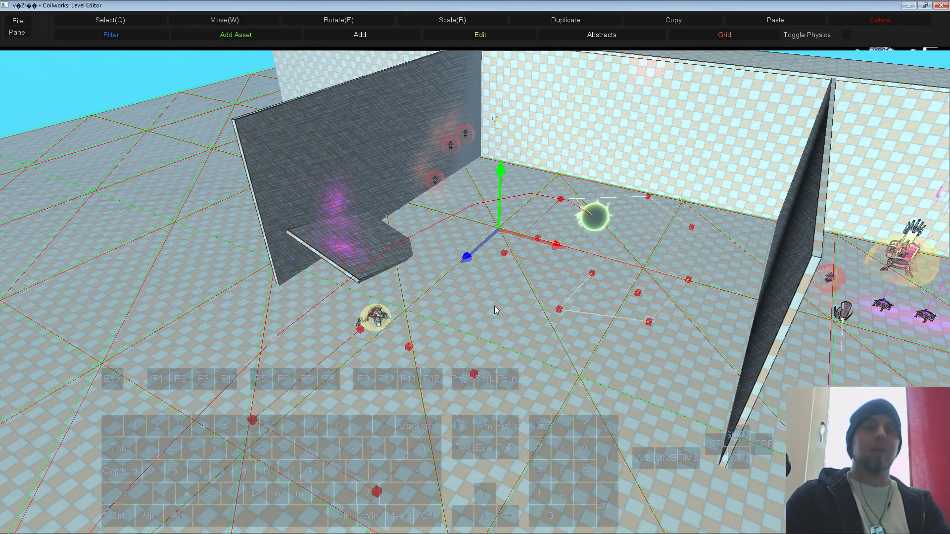
# Step: Playtest close encounters with the Walker on the arena floor, restarting the run once, and return to the editor
pyautogui.press('Escape')
pyautogui.press('w')
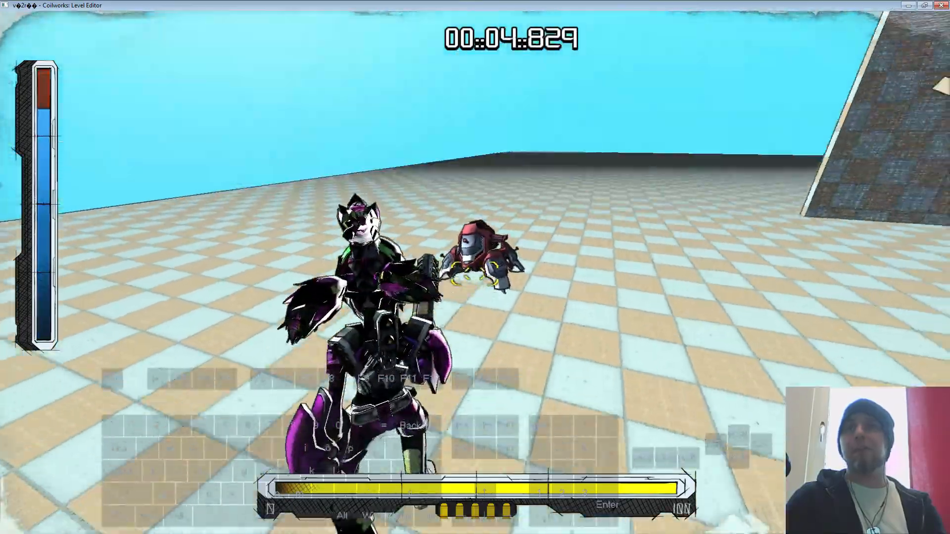
pyautogui.press('s')
pyautogui.press('w')
pyautogui.press('a')
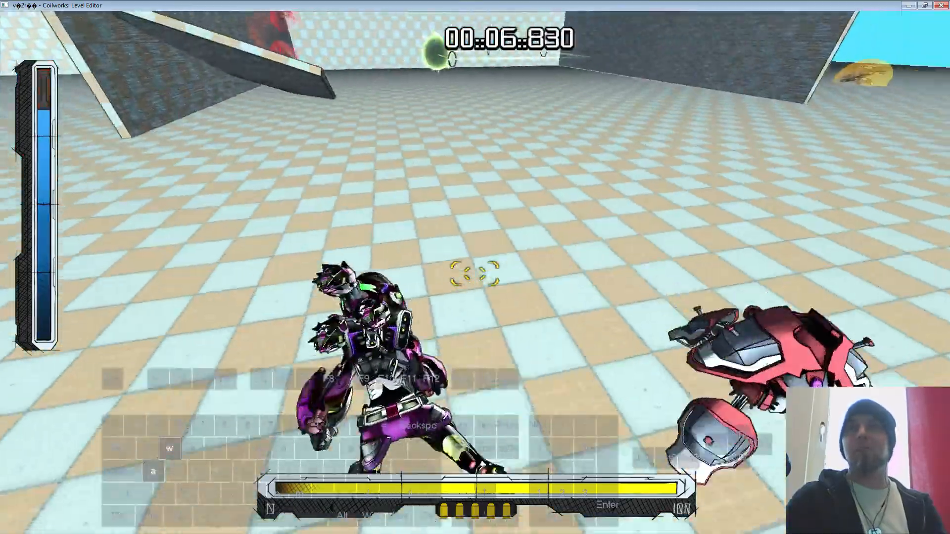
pyautogui.press('s')
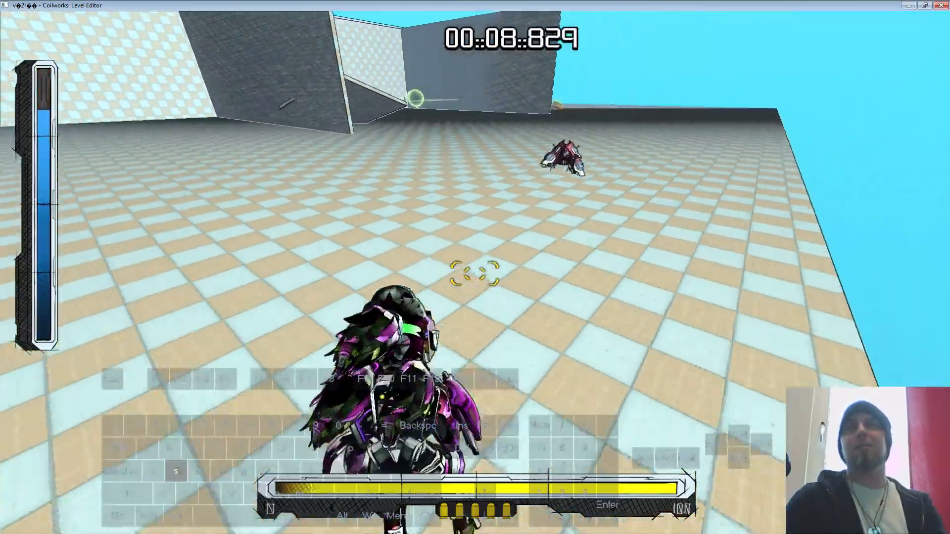
pyautogui.press('a')
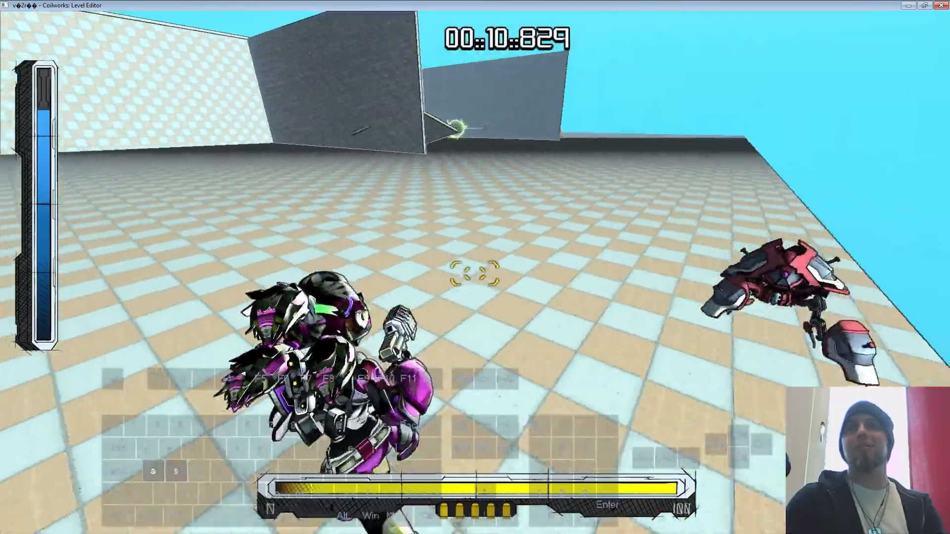
pyautogui.press('w')
pyautogui.press('d')
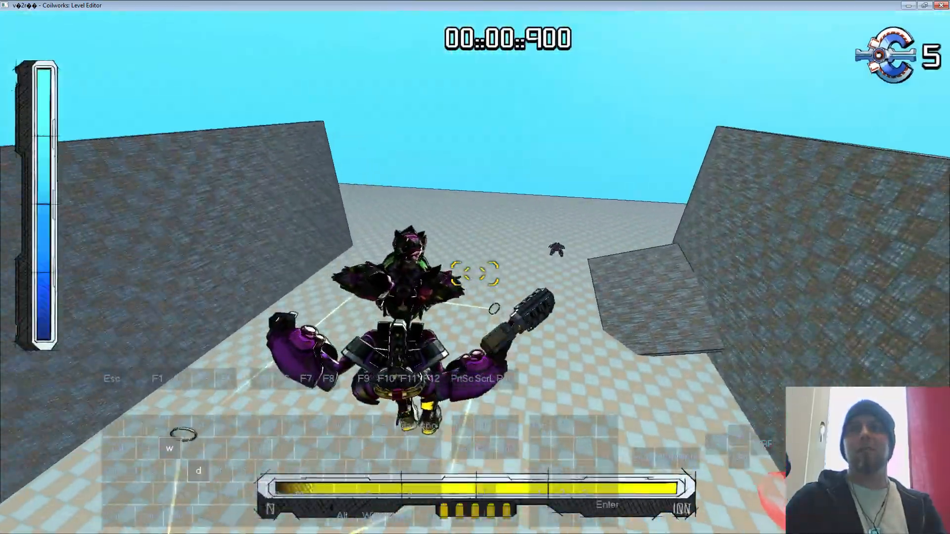
pyautogui.press('a')
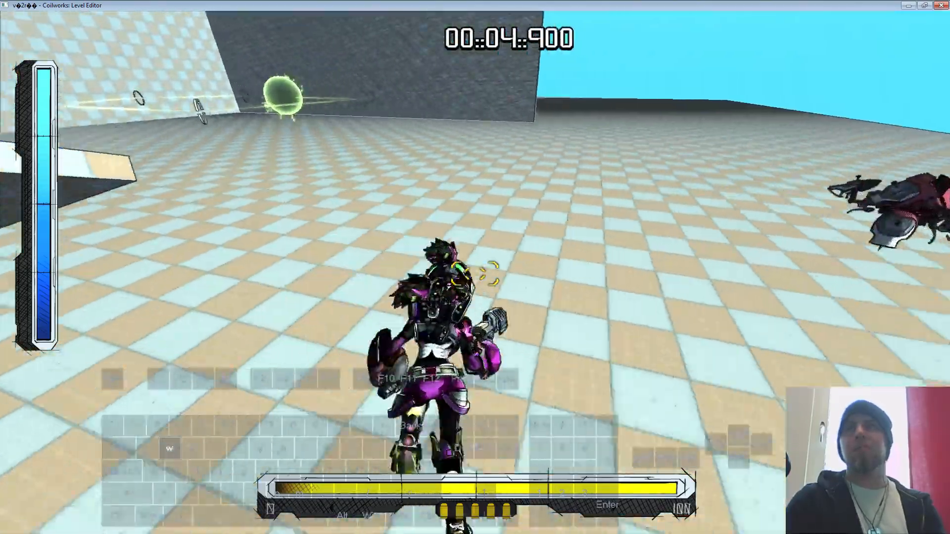
pyautogui.press('Escape')
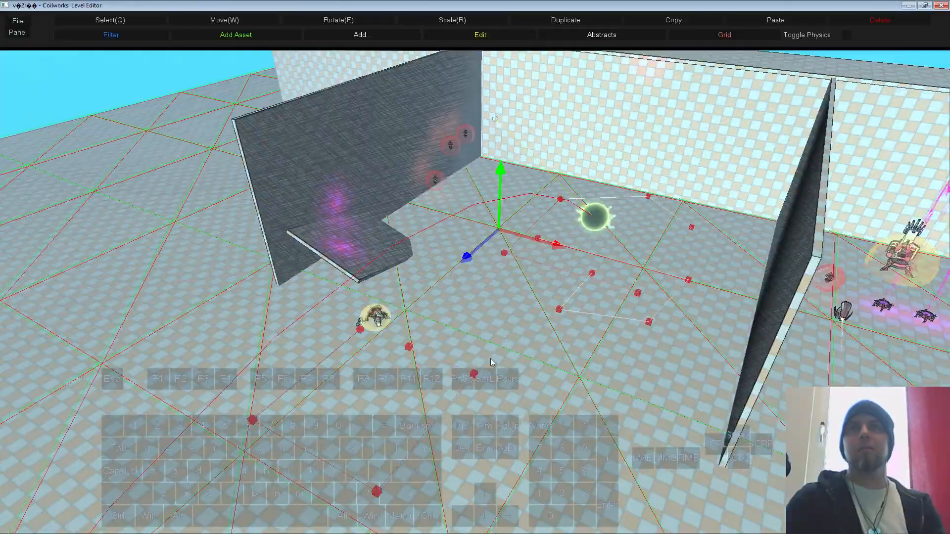
# Step: Select the Walker on the open floor and open its properties
pyautogui.press('s')
pyautogui.moveTo(490, 358); pyautogui.dragTo(509, 266, button='right')
pyautogui.press('w')
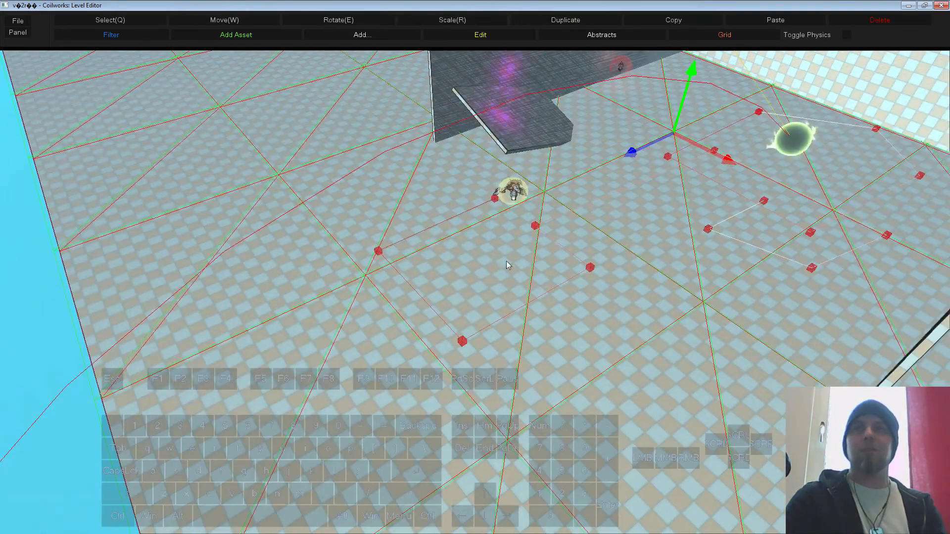
pyautogui.click(515, 188)
pyautogui.press('s')
pyautogui.moveTo(515, 188); pyautogui.dragTo(519, 214, button='middle')
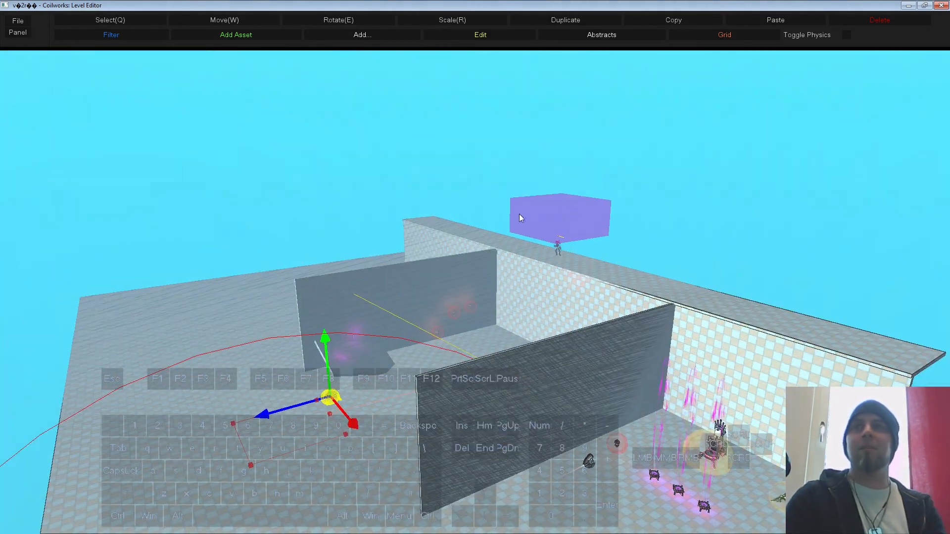
pyautogui.press('s')
pyautogui.moveTo(518, 214); pyautogui.dragTo(499, 296, button='right')
pyautogui.rightClick(499, 297)
pyautogui.click(512, 305)
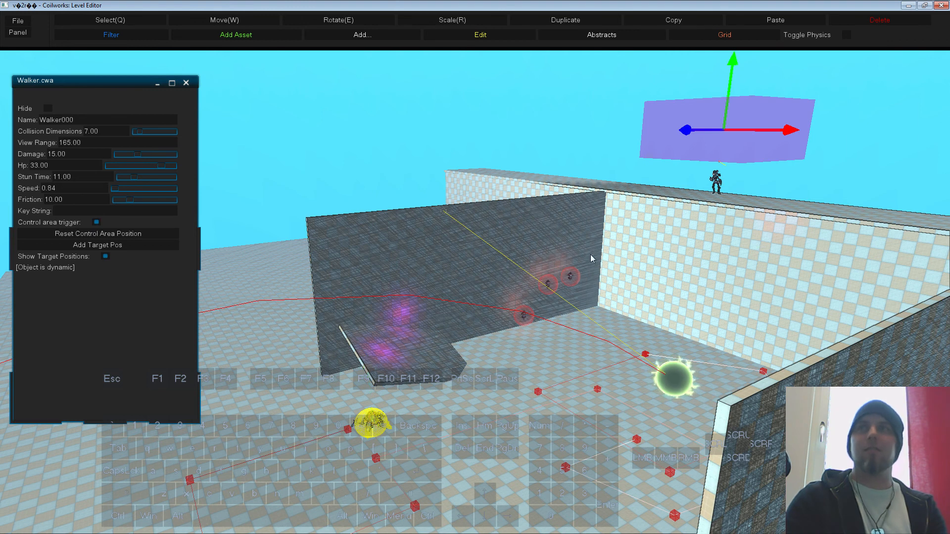
# Step: Move the Walker's control area from above the starting ledge down around the Walker, and stretch it along both floor axes
pyautogui.moveTo(699, 146); pyautogui.dragTo(324, 214)
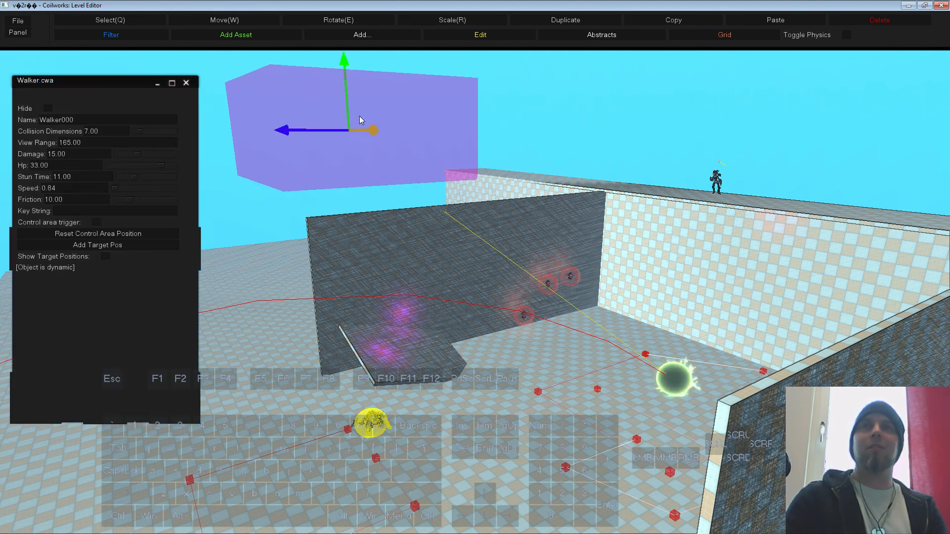
pyautogui.moveTo(359, 116); pyautogui.dragTo(320, 225)
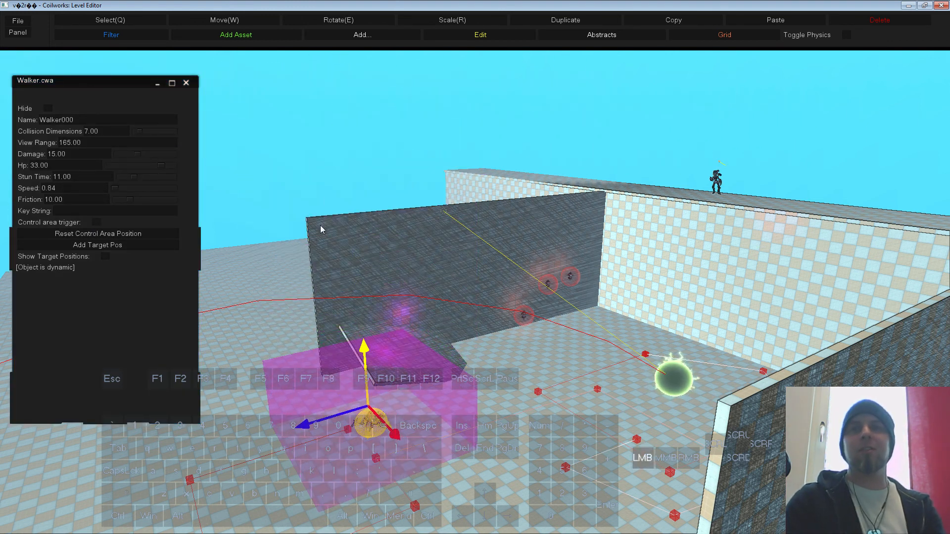
pyautogui.press('r')
pyautogui.moveTo(300, 424); pyautogui.dragTo(298, 441)
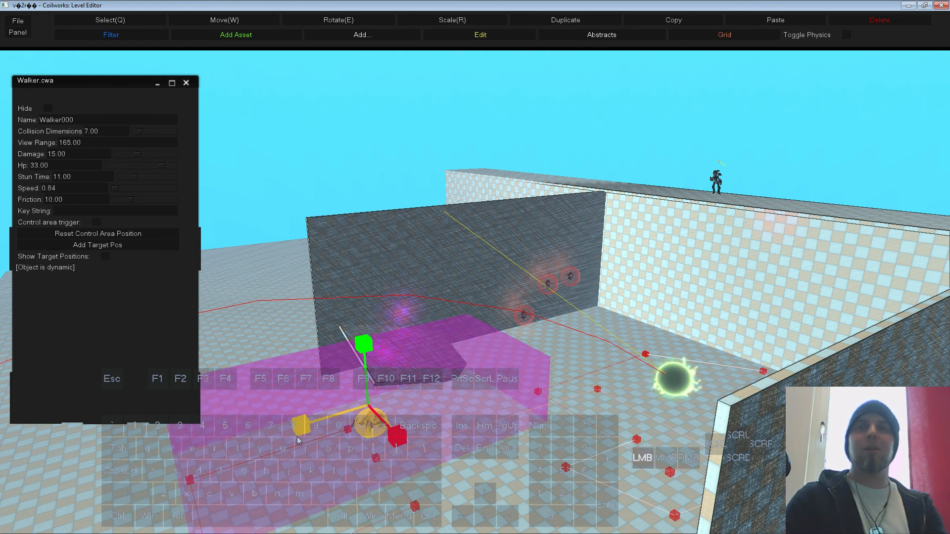
pyautogui.moveTo(398, 438); pyautogui.dragTo(409, 471)
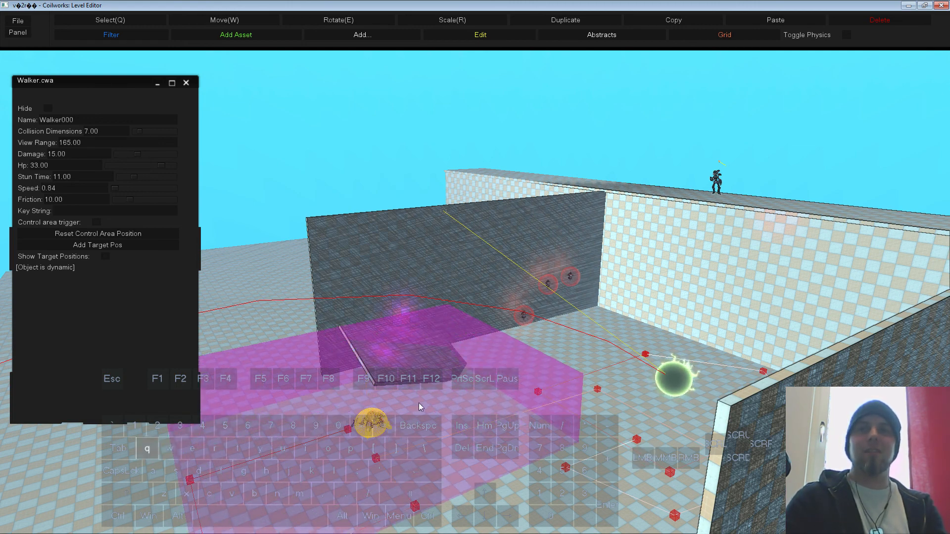
# Step: Shift the control area across the floor so it covers the Walker's first target positions
pyautogui.click(378, 428)
pyautogui.click(374, 422)
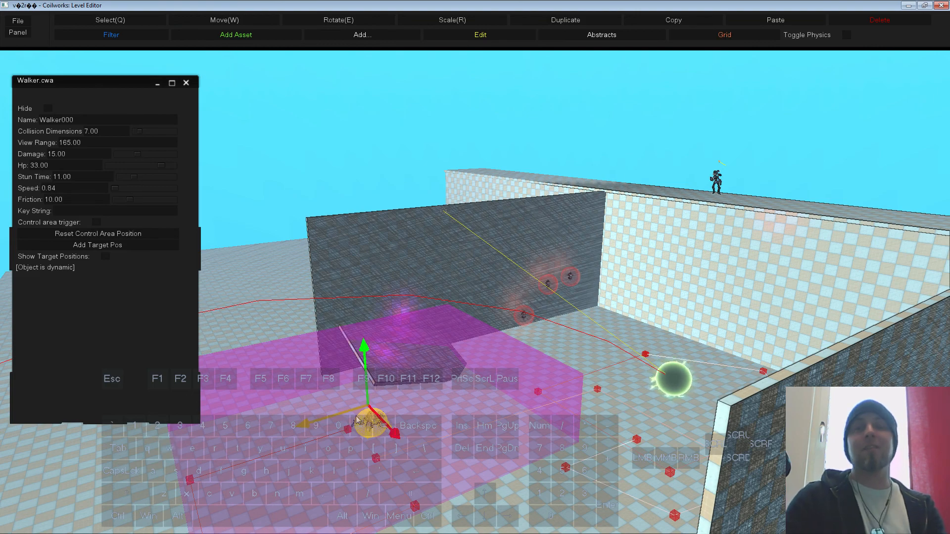
pyautogui.press('s')
pyautogui.moveTo(356, 416); pyautogui.dragTo(436, 334, button='right')
pyautogui.press('w')
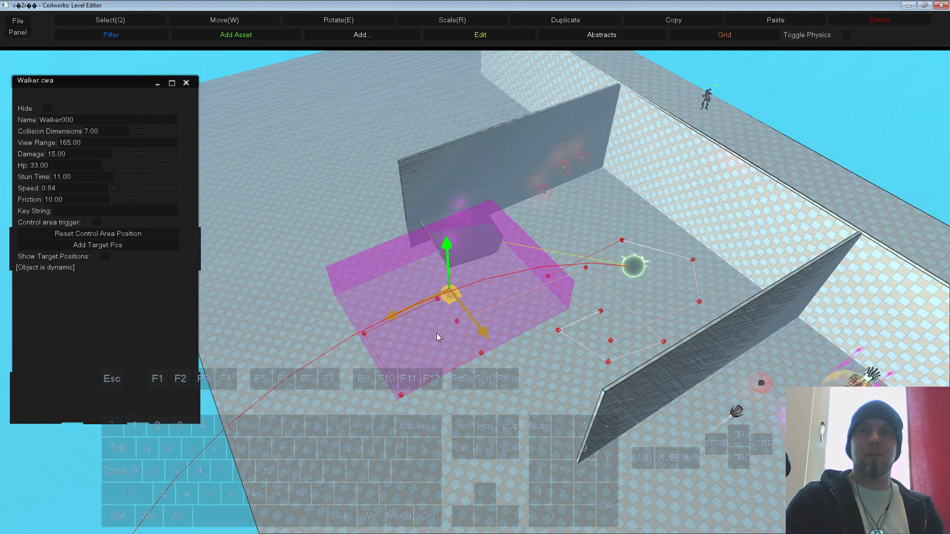
pyautogui.moveTo(437, 334); pyautogui.dragTo(432, 391)
pyautogui.press('s')
pyautogui.moveTo(431, 391); pyautogui.dragTo(520, 382, button='right')
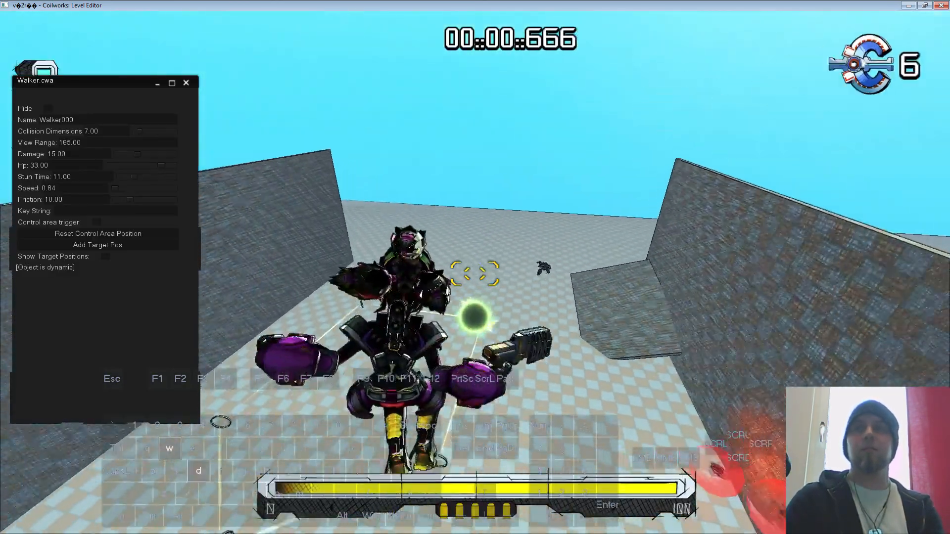
# Step: Playtest the level, approach the Walker inside its control area, and return to the editor
pyautogui.press('w')
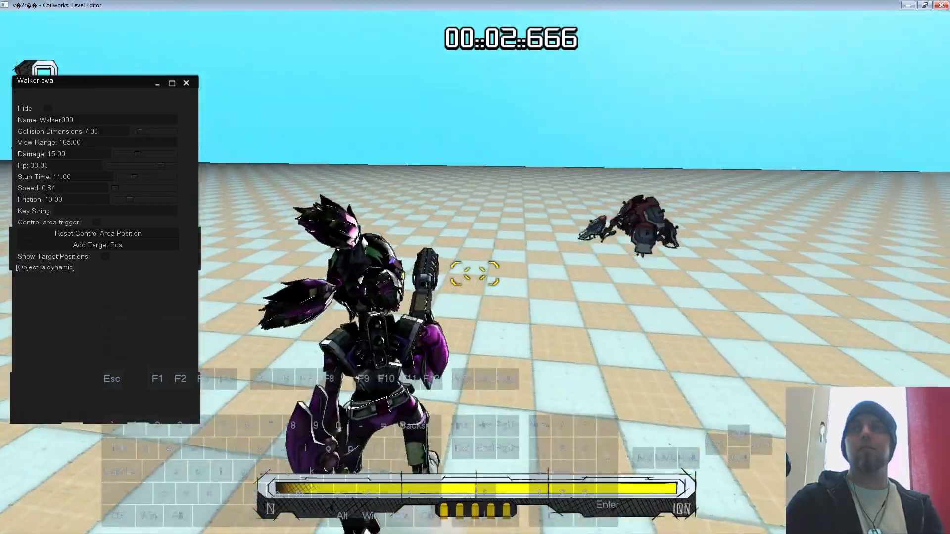
pyautogui.press('a')
pyautogui.press('s')
pyautogui.press('d')
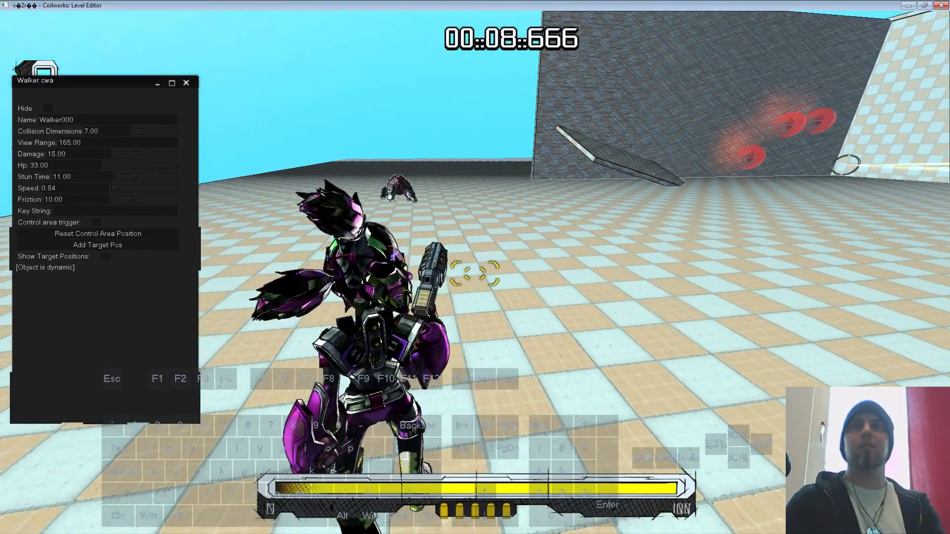
pyautogui.press('Escape')
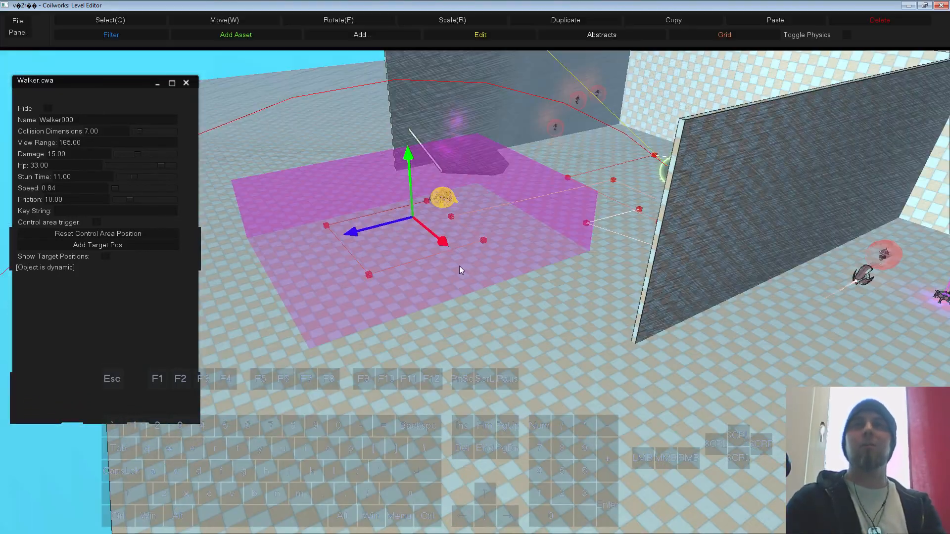
# Step: Close the Walker's properties and lengthen its control area so it extends past the end of the dark wall
pyautogui.click(186, 84)
pyautogui.moveTo(183, 75); pyautogui.dragTo(373, 230, button='right')
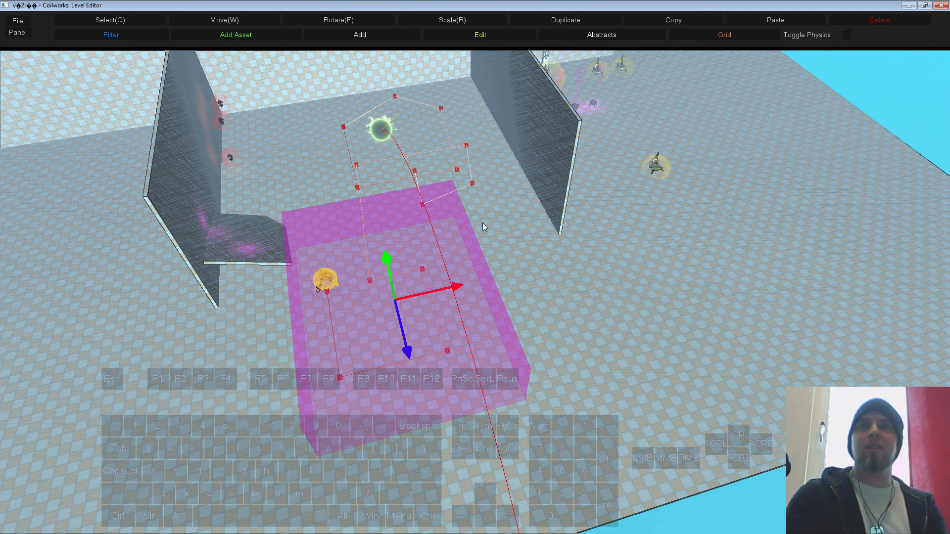
pyautogui.moveTo(606, 387); pyautogui.dragTo(545, 394, button='right')
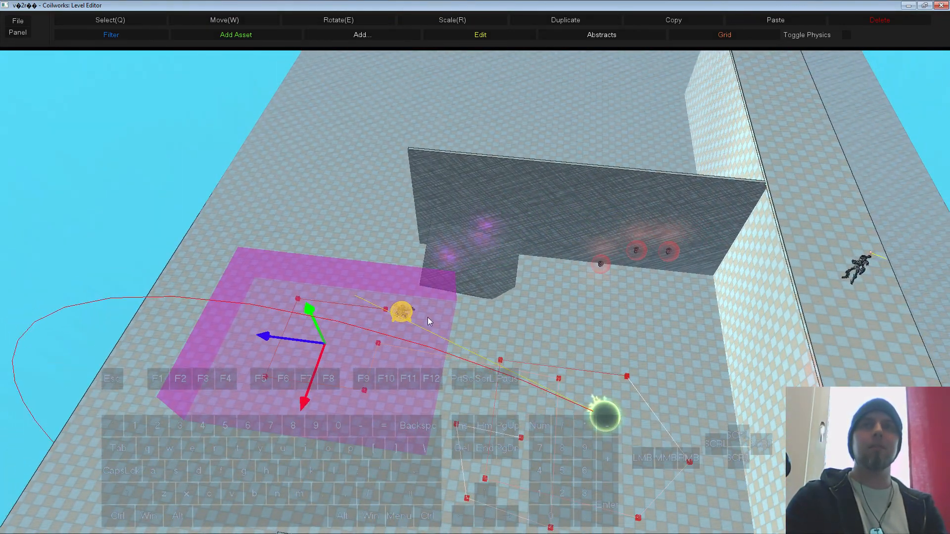
pyautogui.press('r')
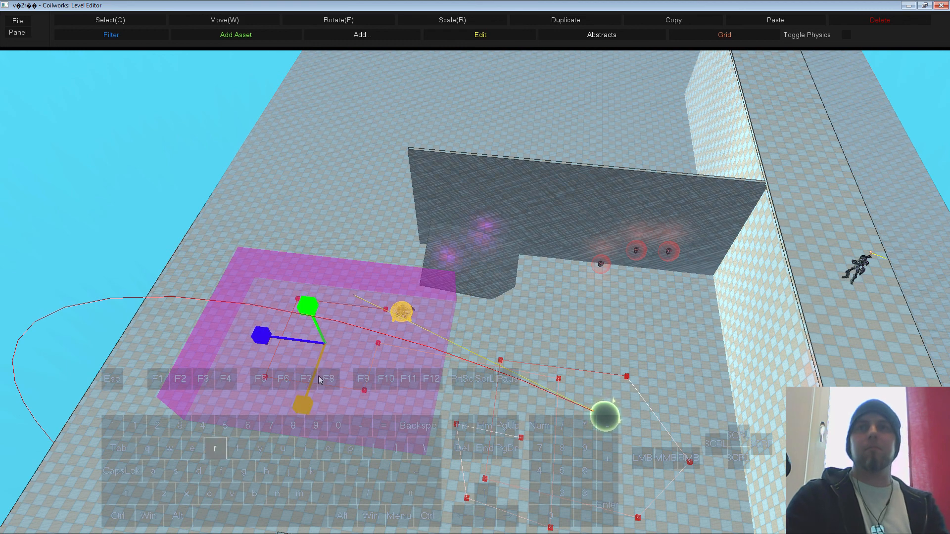
pyautogui.moveTo(318, 376); pyautogui.dragTo(275, 427)
pyautogui.moveTo(298, 361); pyautogui.dragTo(326, 325)
# Step: Playtest the level and approach the Walker beside the dark wall, backing away to watch how it reacts
pyautogui.press('F5')
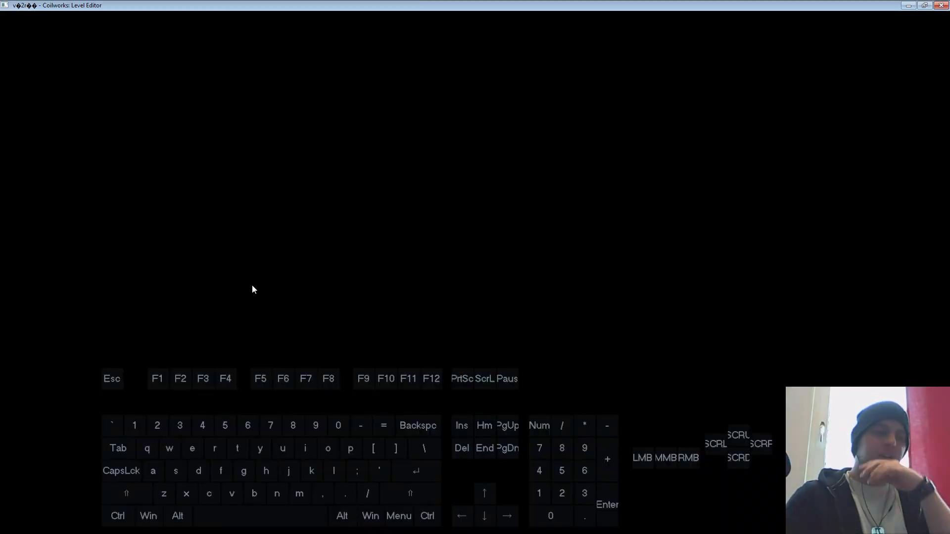
pyautogui.press('w')
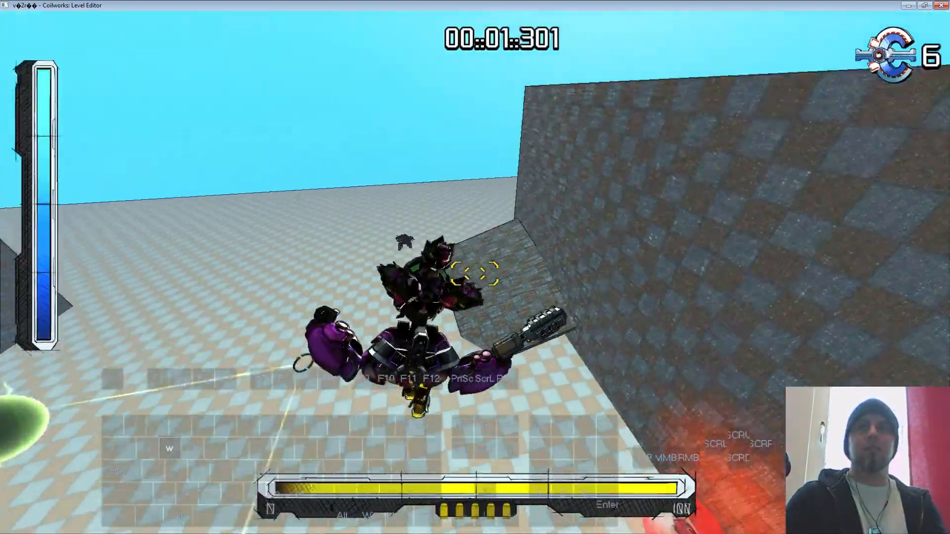
pyautogui.press('a')
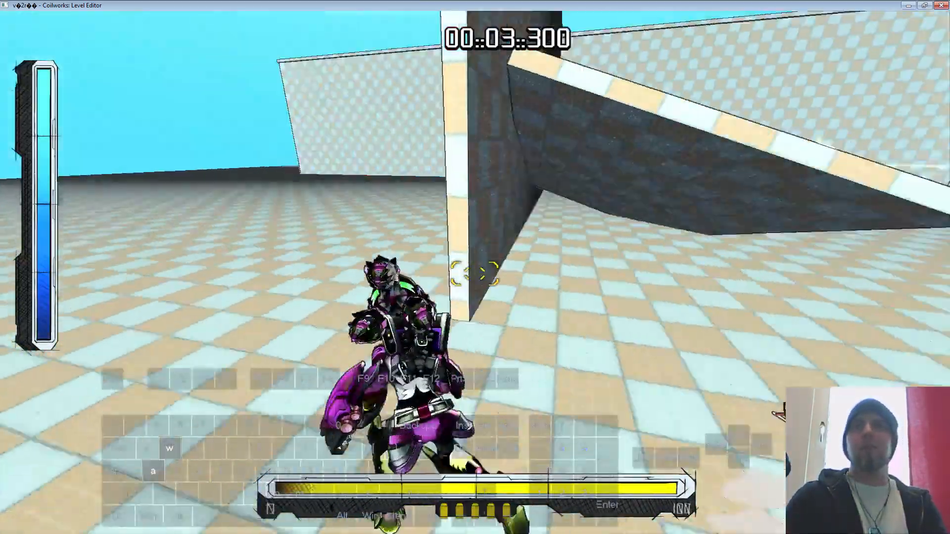
pyautogui.press('s')
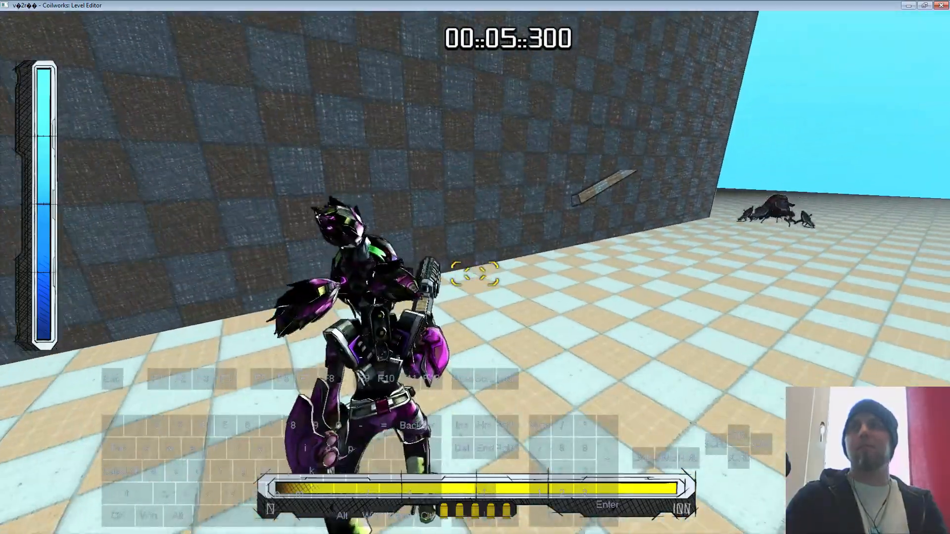
pyautogui.press('w')
pyautogui.press('d')
pyautogui.press('a')
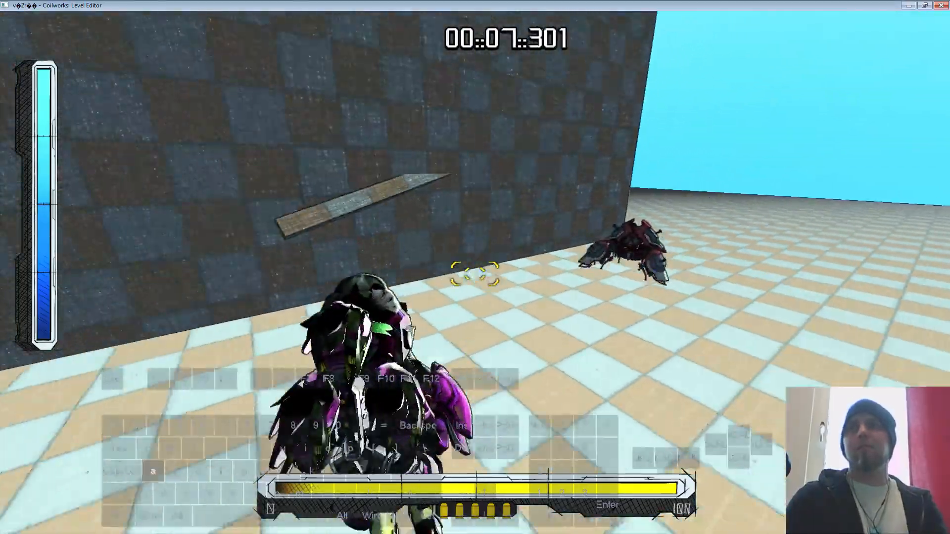
pyautogui.press('s')
pyautogui.press('s')
pyautogui.press('d')
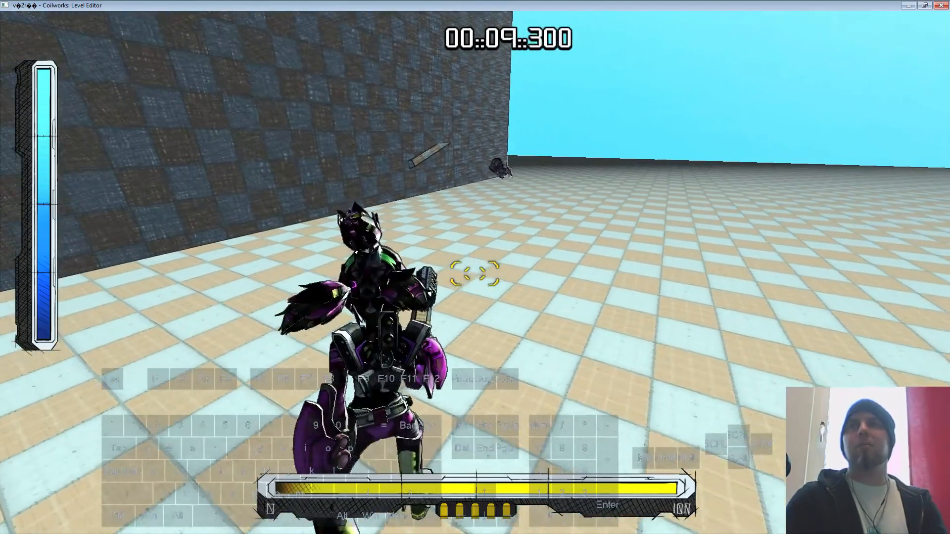
# Step: Follow and circle the Walker across the open floor and around the wall, and return to the editor
pyautogui.press('w')
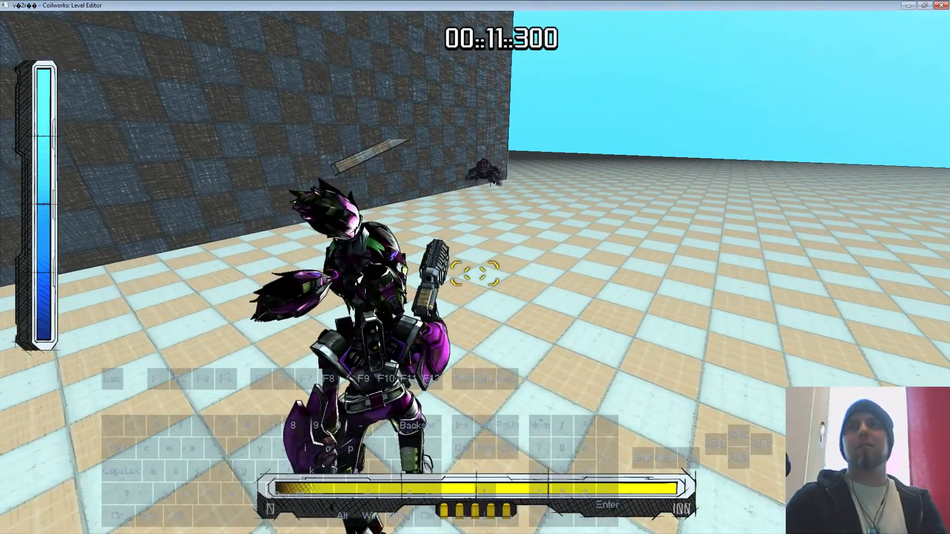
pyautogui.press('w')
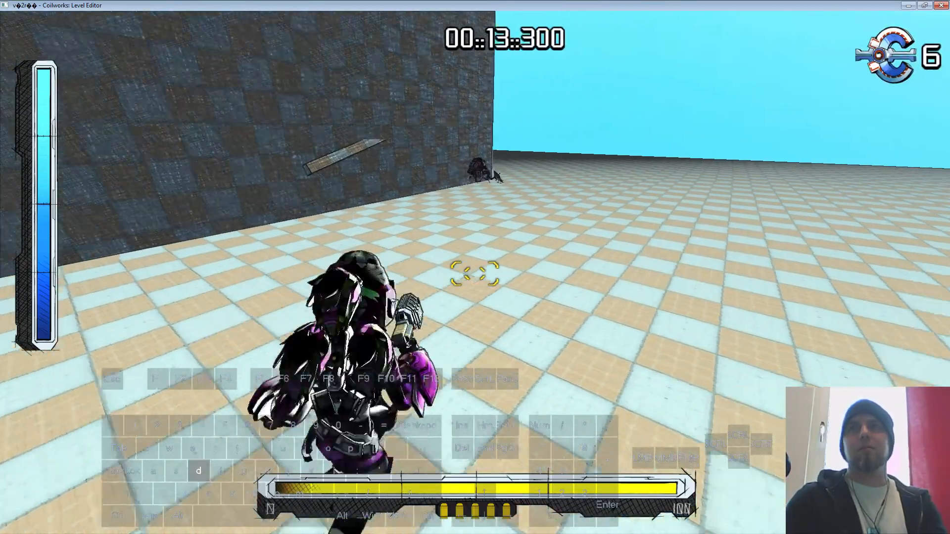
pyautogui.press('d')
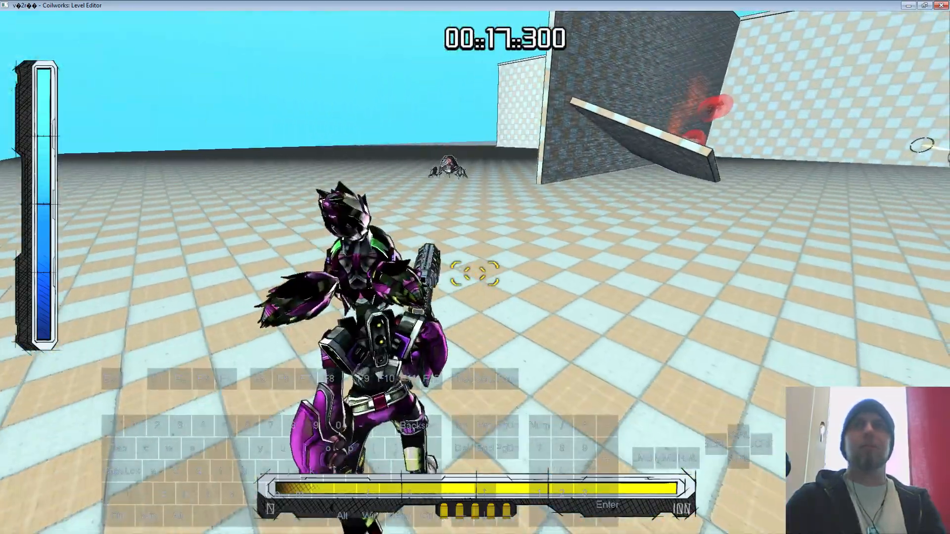
pyautogui.press('a')
pyautogui.press('w')
pyautogui.press('a')
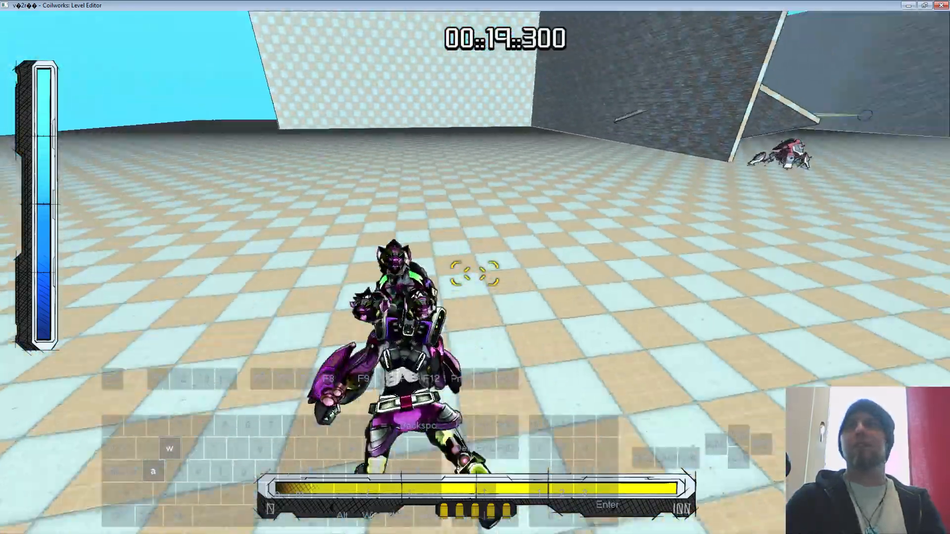
pyautogui.press('w')
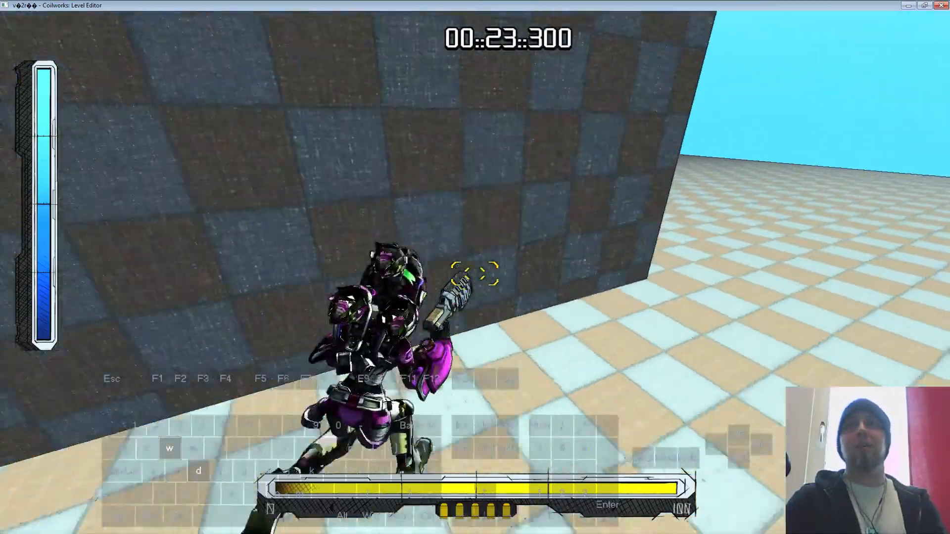
pyautogui.press('d')
pyautogui.press('d')
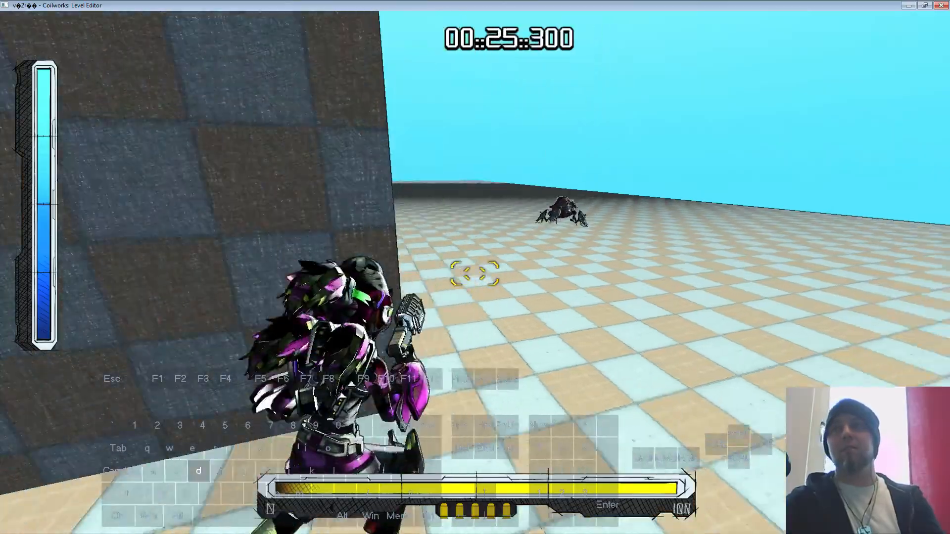
pyautogui.press('Escape')
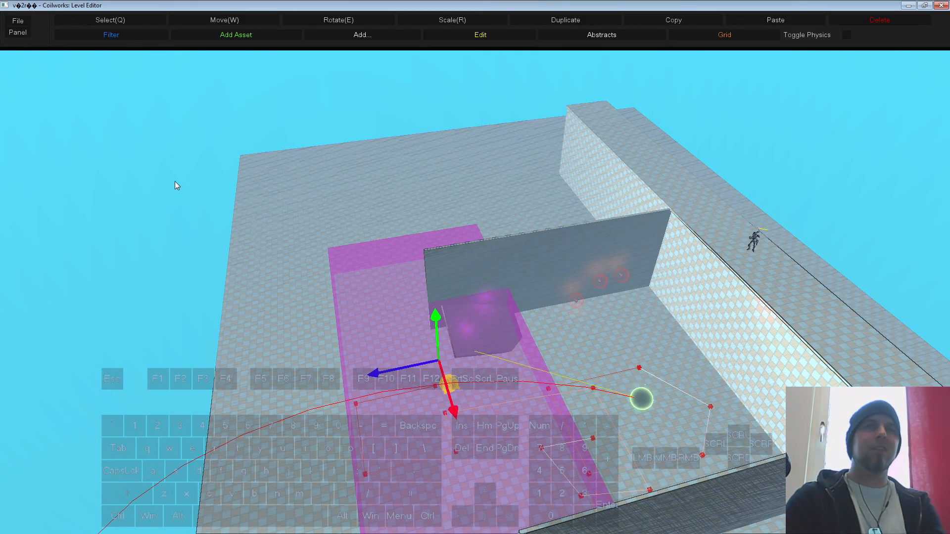
# Step: Deselect the control area and move the large turret from behind the row of purple mines onto the open floor
pyautogui.click(162, 102)
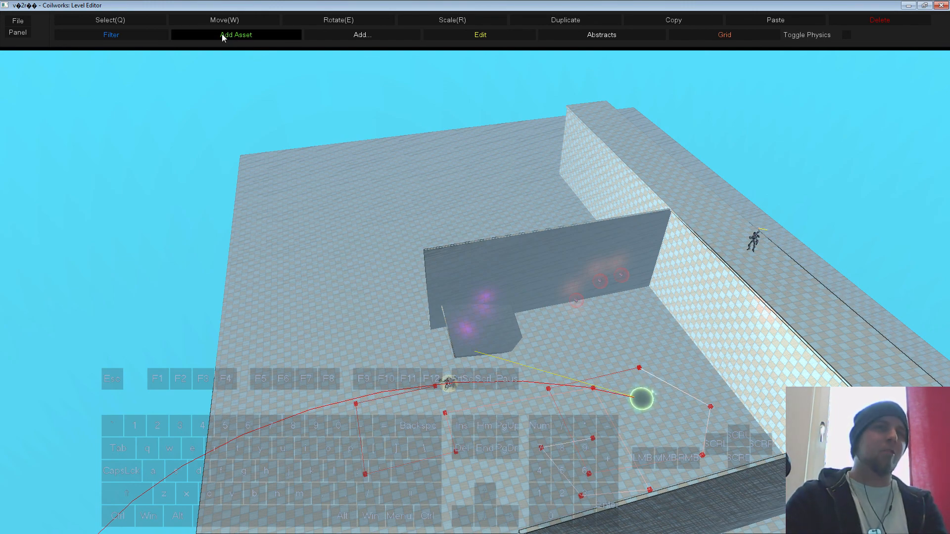
pyautogui.press('w')
pyautogui.moveTo(440, 267); pyautogui.dragTo(473, 283, button='right')
pyautogui.press('d')
pyautogui.click(538, 132)
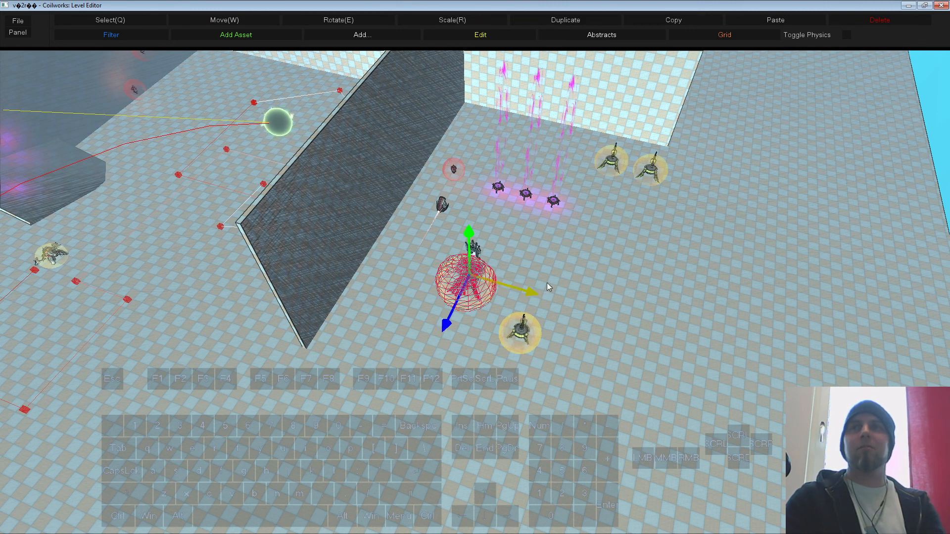
# Step: Move the two far small turrets beside the one near the large turret, and delete the small enemy next to the dark wall
pyautogui.click(610, 160)
pyautogui.moveTo(604, 199); pyautogui.dragTo(539, 390)
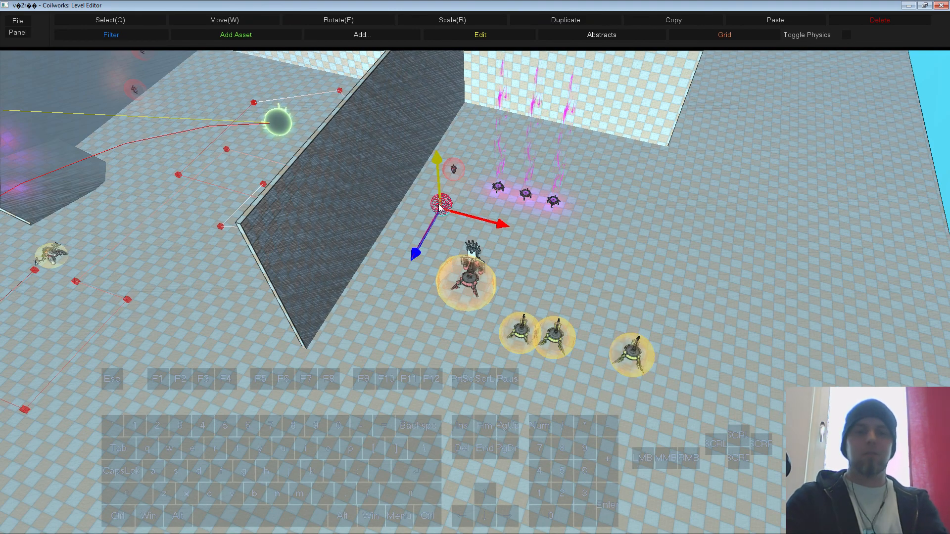
pyautogui.press('Delete')
# Step: Playtest the rearranged enemies, shoot near the row of purple mines, and return to the editor
pyautogui.press('F5')
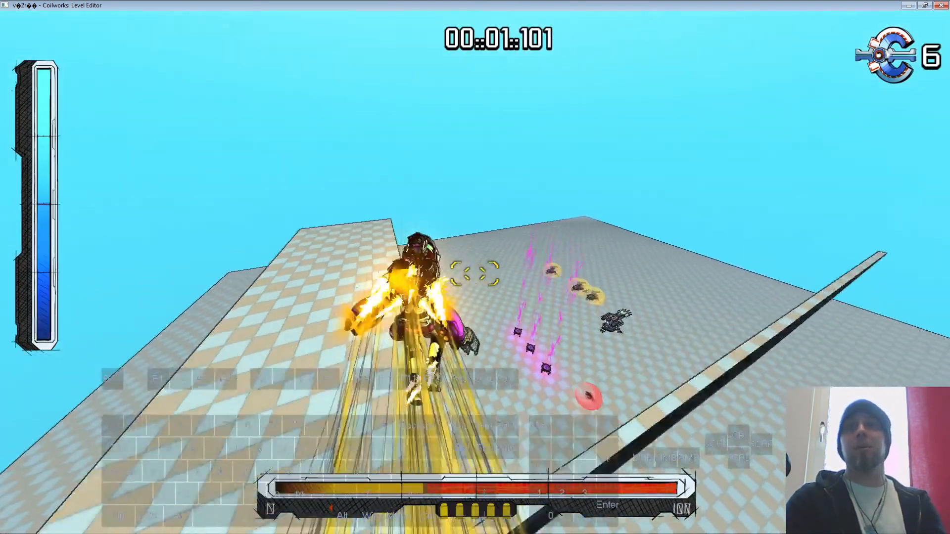
pyautogui.press('w')
pyautogui.click(475, 274)
pyautogui.click(475, 274)
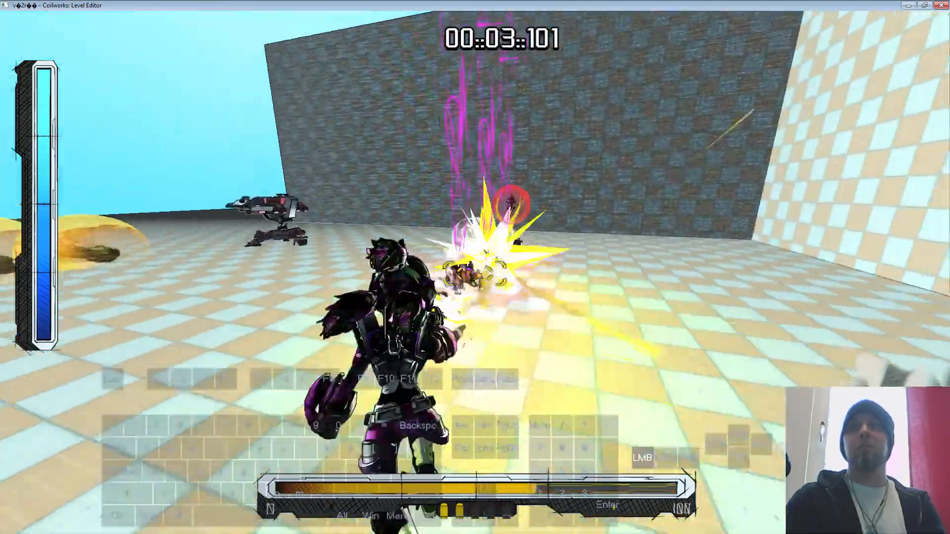
pyautogui.press('w')
pyautogui.click(475, 274)
pyautogui.click(474, 274)
pyautogui.press('Escape')
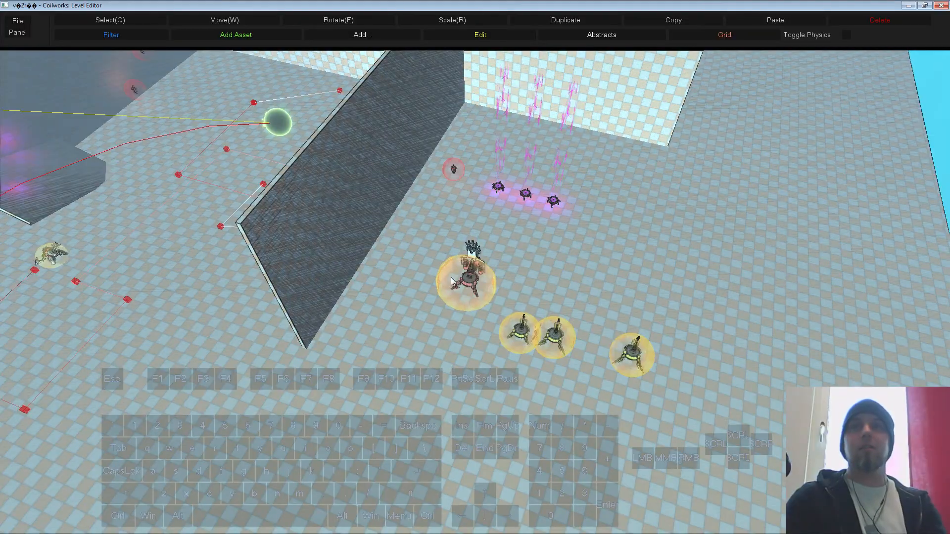
# Step: Find the WatchCam asset by filtering for "watch" and place it high on the dark wall above the purple mines
pyautogui.click(252, 34)
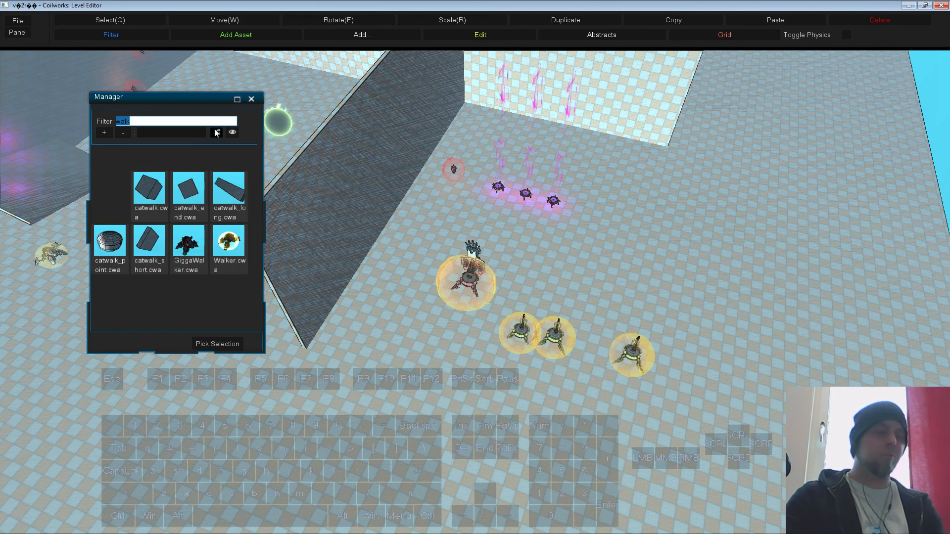
pyautogui.write('wach')
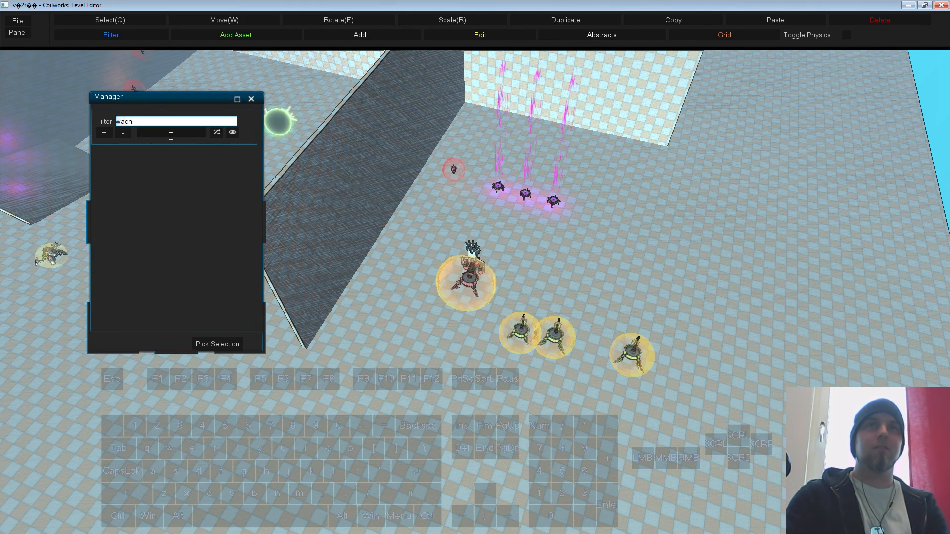
pyautogui.write('tch')
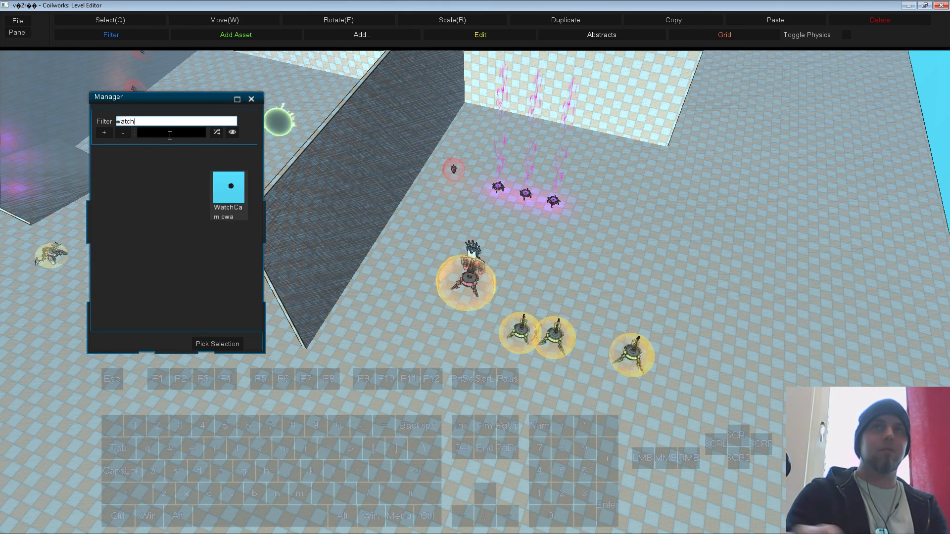
pyautogui.click(215, 348)
pyautogui.moveTo(499, 103); pyautogui.dragTo(480, 170, button='middle')
pyautogui.moveTo(480, 170); pyautogui.dragTo(362, 142, button='right')
pyautogui.click(376, 142)
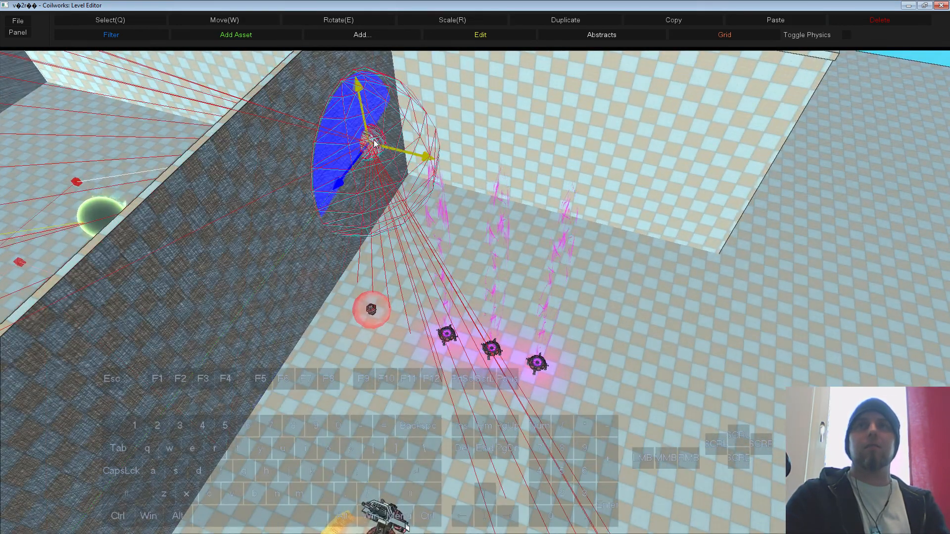
# Step: Reposition the WatchCam on the face of the dark wall, near the corner with the light wall
pyautogui.moveTo(382, 170); pyautogui.dragTo(333, 176)
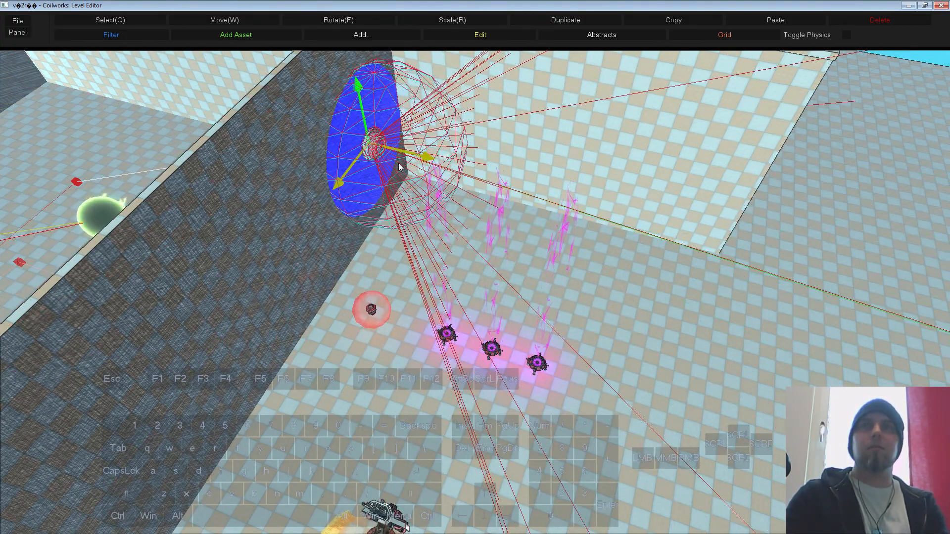
pyautogui.moveTo(386, 148)
pyautogui.mouseDown()
pyautogui.moveTo(432, 163)
pyautogui.moveTo(402, 156)
pyautogui.mouseUp()
pyautogui.press('w')
pyautogui.press('s')
pyautogui.moveTo(399, 163); pyautogui.dragTo(369, 217, button='right')
pyautogui.moveTo(369, 218); pyautogui.dragTo(360, 281, button='middle')
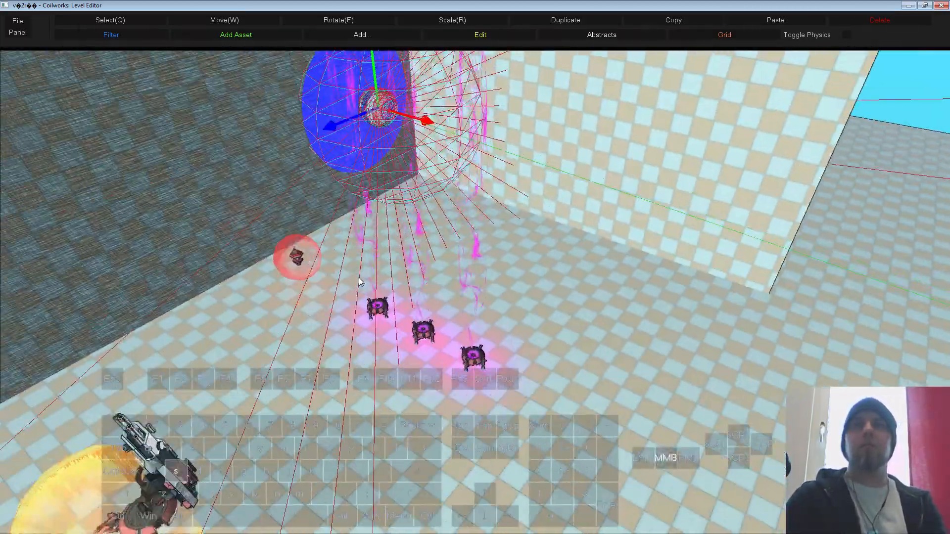
# Step: Rotate the WatchCam to look out over the open floor and shift it along the dark wall away from the corner
pyautogui.moveTo(420, 126); pyautogui.dragTo(383, 89)
pyautogui.moveTo(388, 89); pyautogui.dragTo(391, 94)
pyautogui.moveTo(375, 291); pyautogui.dragTo(380, 265, button='middle')
pyautogui.press('s')
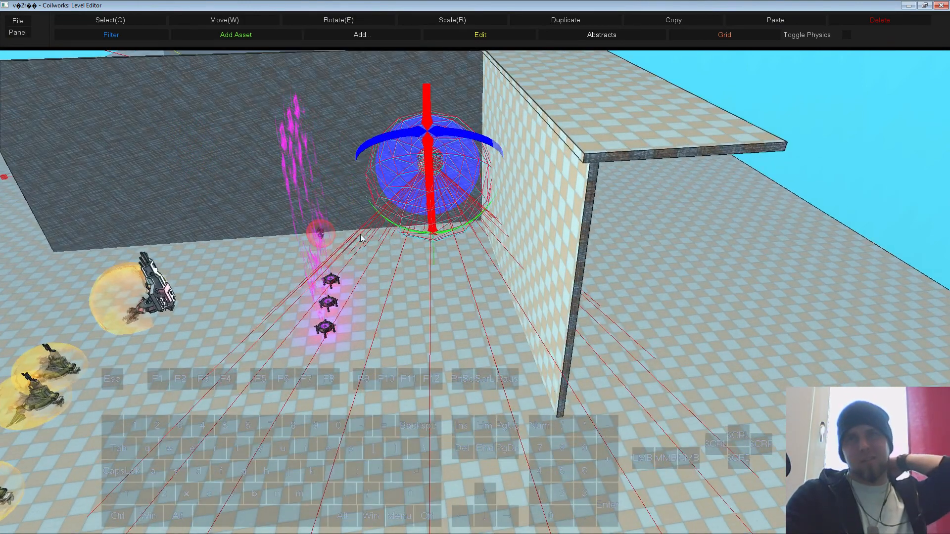
pyautogui.moveTo(360, 316); pyautogui.dragTo(394, 301, button='middle')
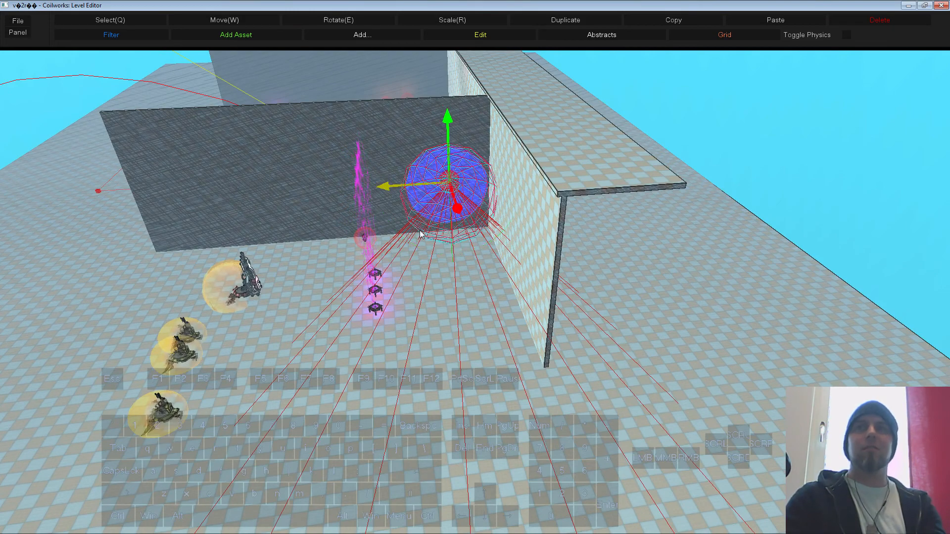
pyautogui.moveTo(447, 212); pyautogui.dragTo(443, 234)
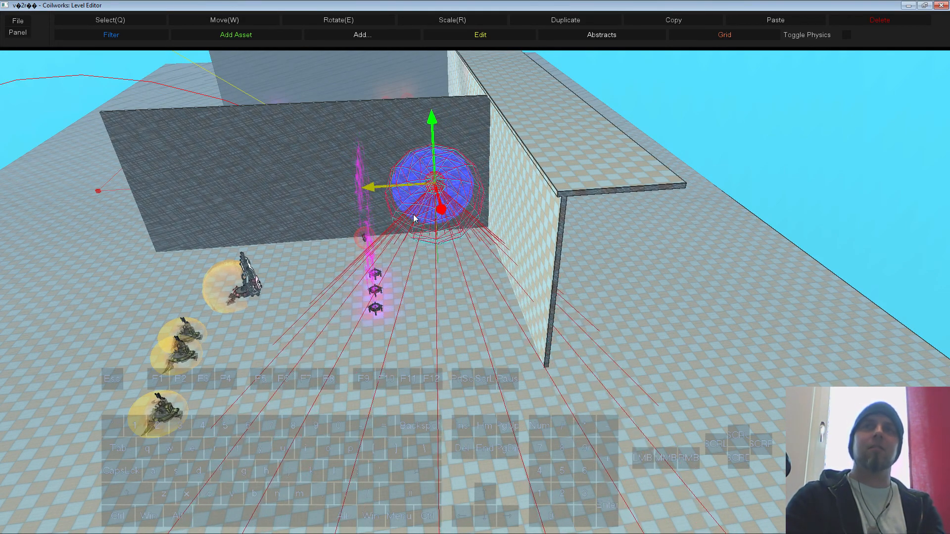
# Step: Open the WatchCam's properties, move them clear of the camera, and turn on Show Camera Notification Area
pyautogui.click(438, 235)
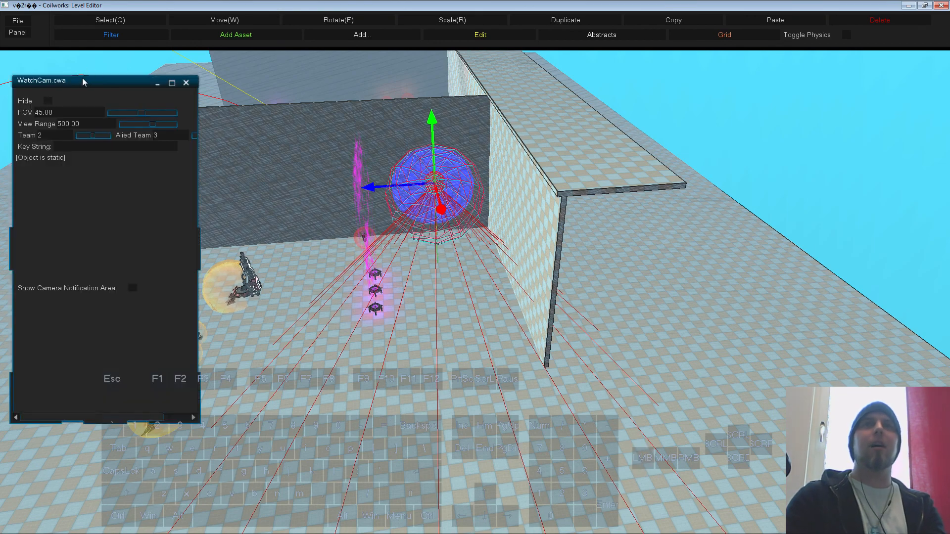
pyautogui.moveTo(83, 82); pyautogui.dragTo(674, 119)
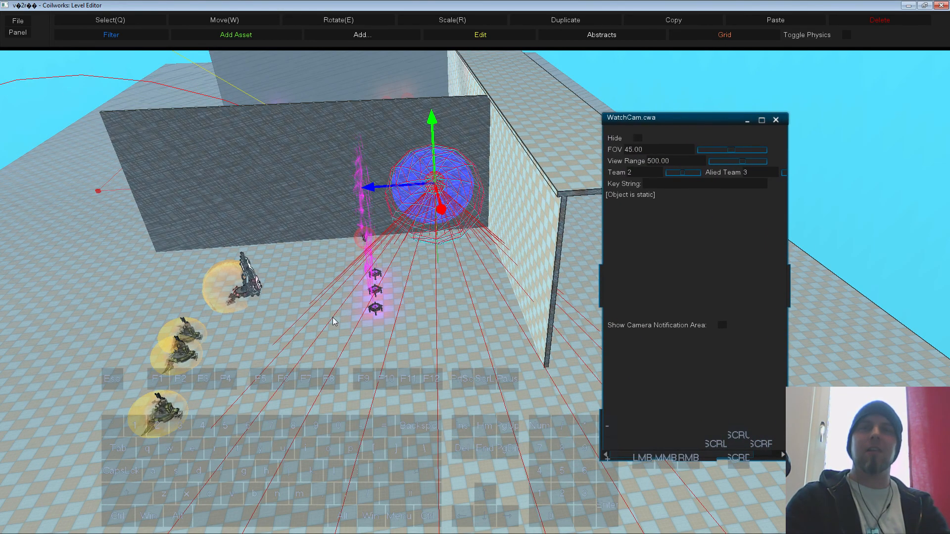
pyautogui.moveTo(335, 319); pyautogui.dragTo(324, 321, button='middle')
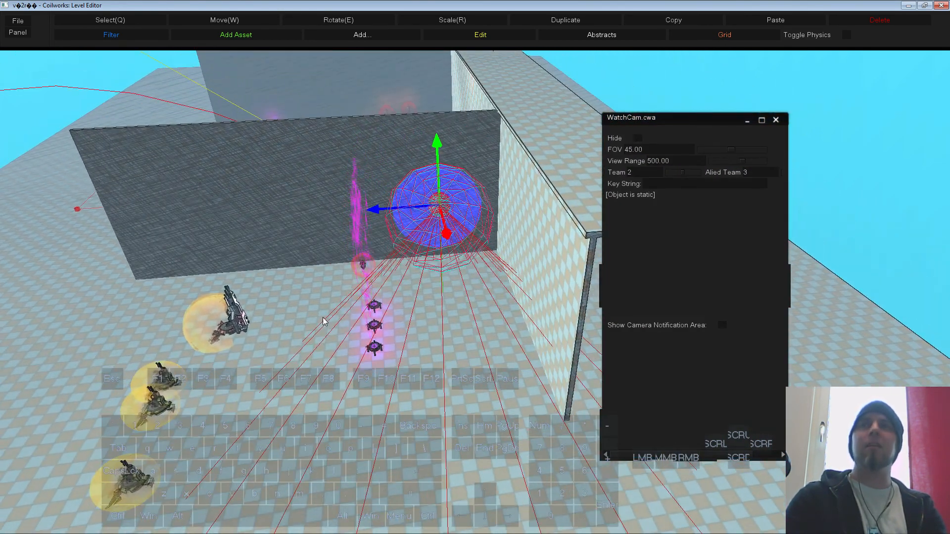
pyautogui.click(722, 325)
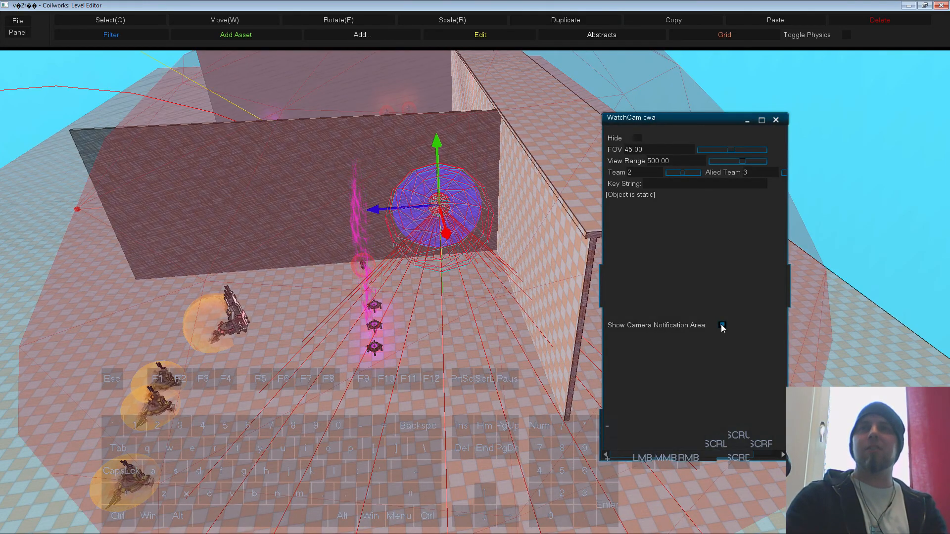
# Step: Select the WatchCam's notification area sphere and move its centre onto the group of turrets
pyautogui.press('s')
pyautogui.moveTo(363, 308); pyautogui.dragTo(331, 340, button='right')
pyautogui.click(331, 317)
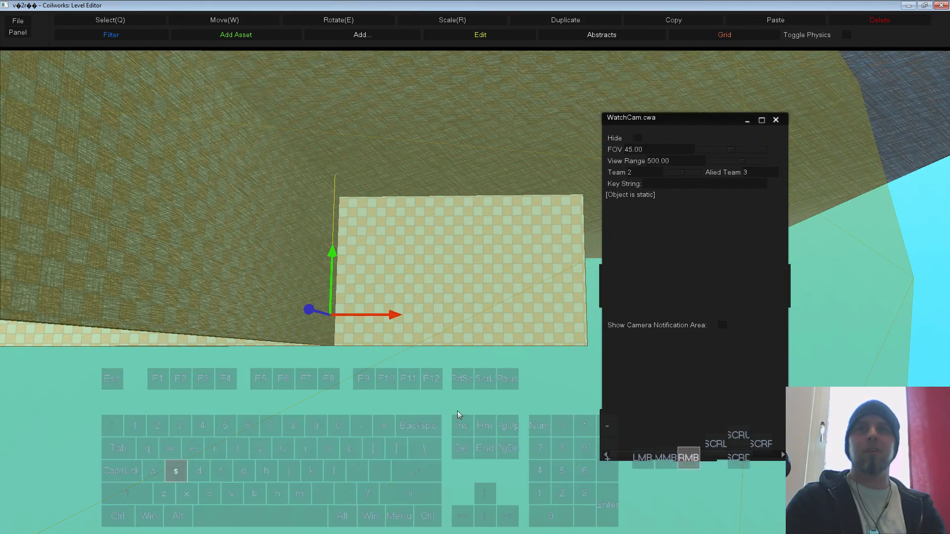
pyautogui.moveTo(459, 415); pyautogui.dragTo(370, 323, button='right')
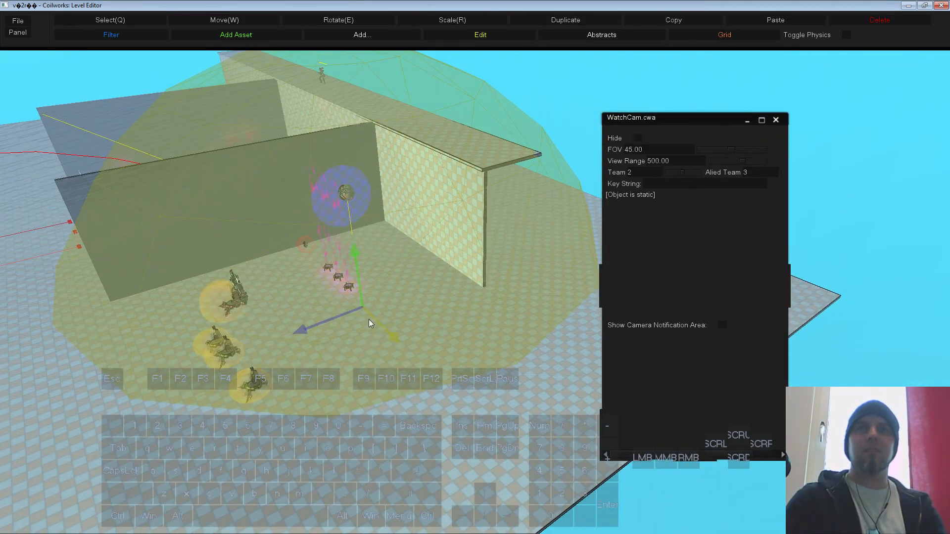
pyautogui.middleClick(242, 330)
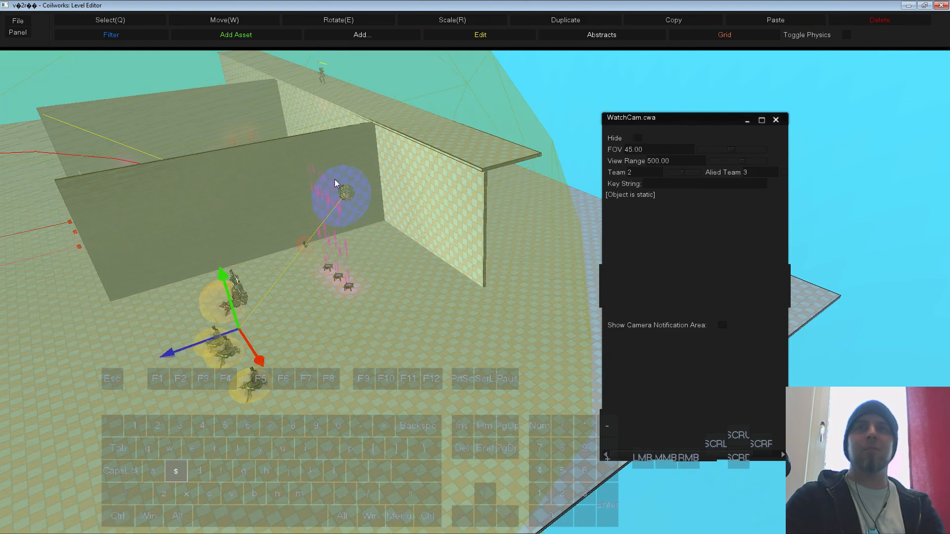
pyautogui.moveTo(335, 183); pyautogui.dragTo(360, 372, button='right')
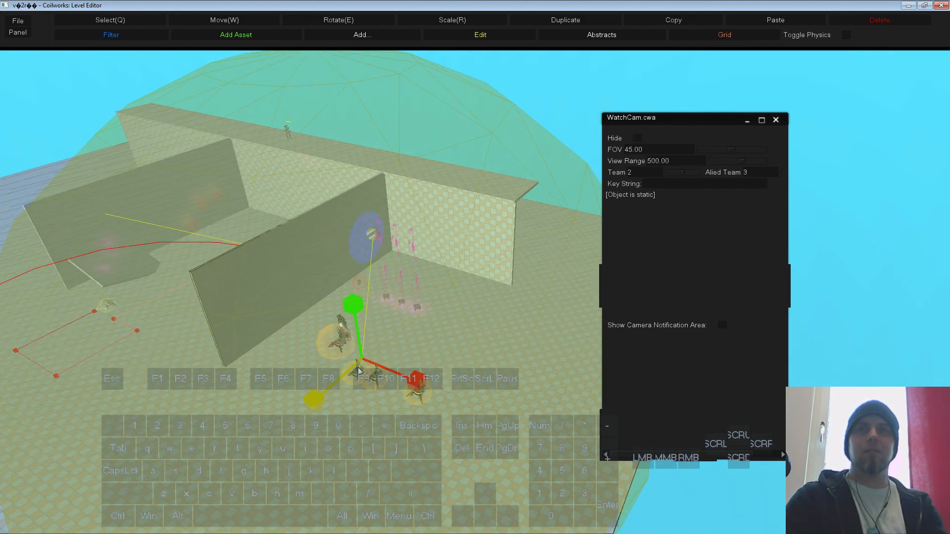
# Step: Shrink the notification area around the large turret and the two nearest small turrets, and close the WatchCam properties
pyautogui.click(360, 372)
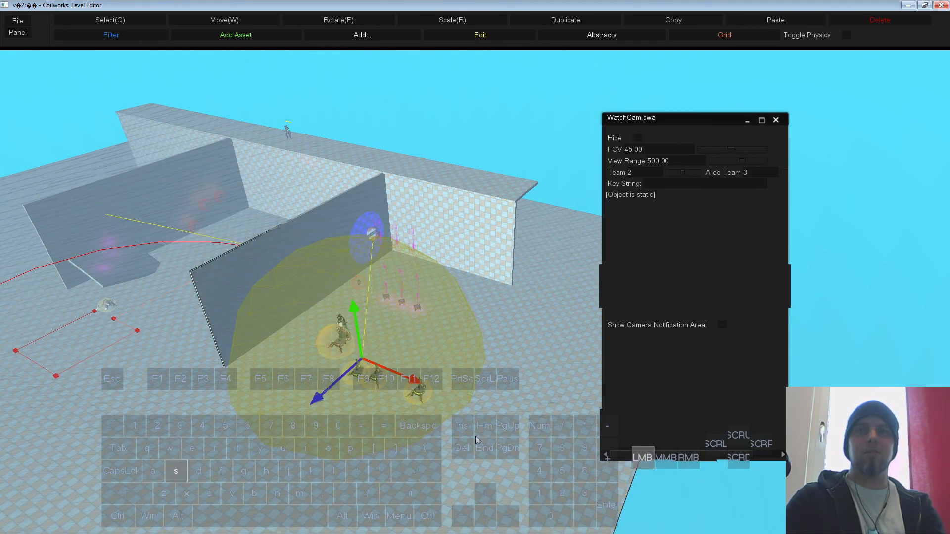
pyautogui.press('s')
pyautogui.press('r')
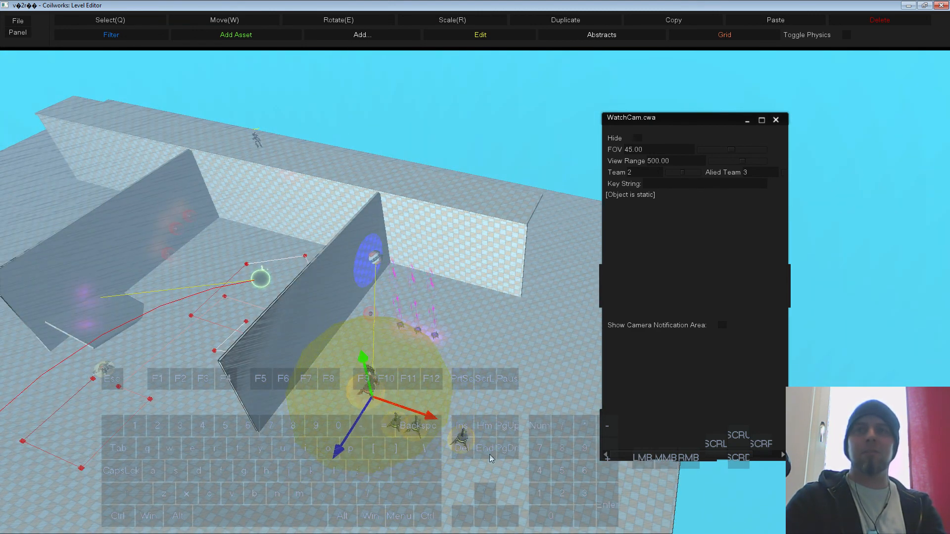
pyautogui.click(776, 121)
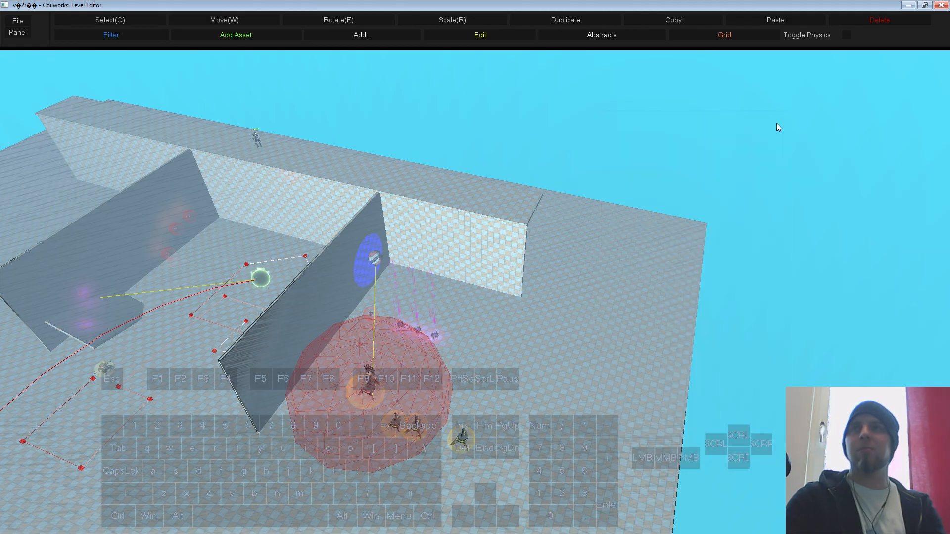
# Step: Start a playtest and run around the dark wall into the WatchCam's view near the purple mines
pyautogui.press('F5')
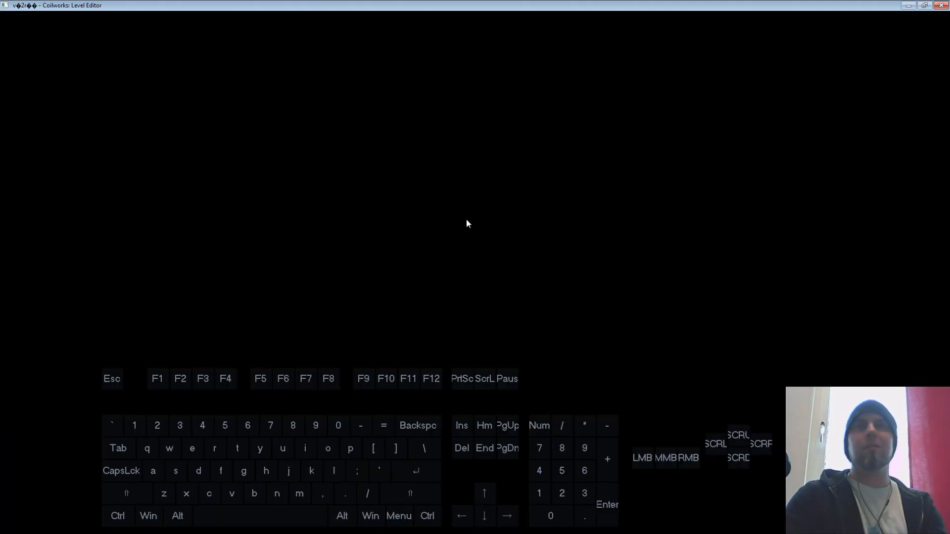
pyautogui.press('w')
pyautogui.press('shift')
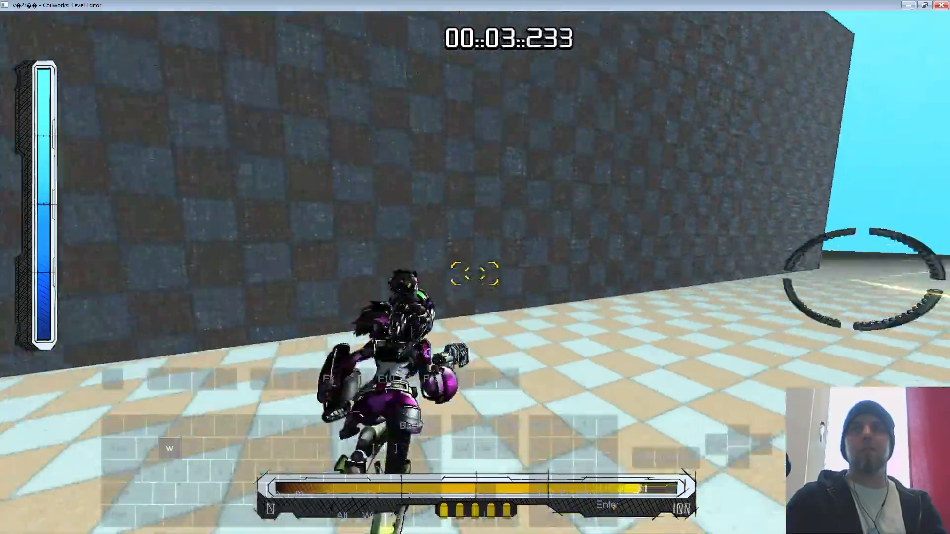
pyautogui.press('shift')
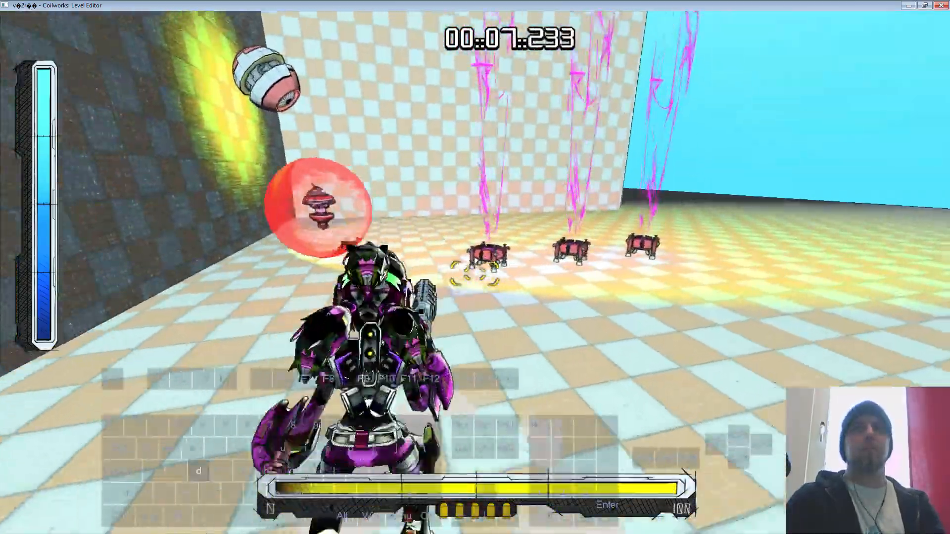
pyautogui.press('s')
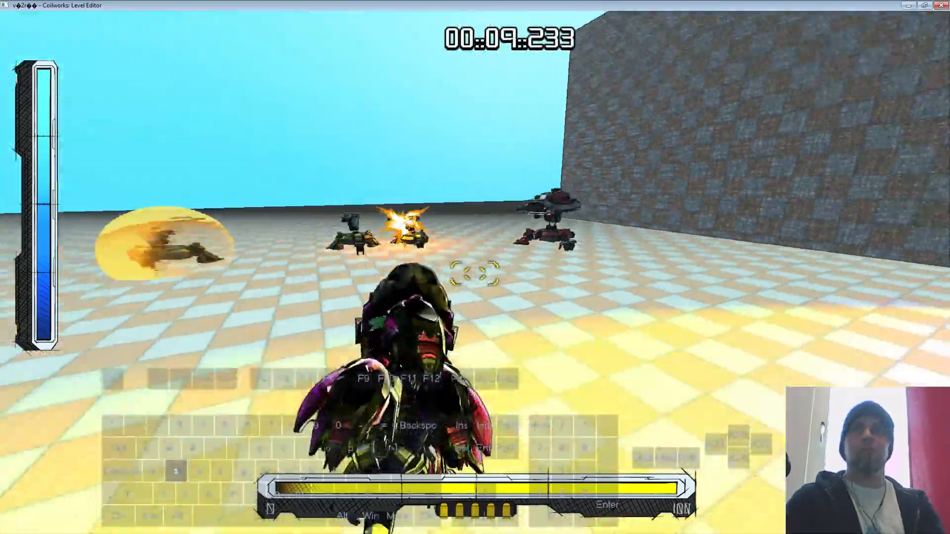
# Step: Shoot at the turrets, circle in and out of the WatchCam's view, and return to the editor
pyautogui.click(475, 274)
pyautogui.press('w')
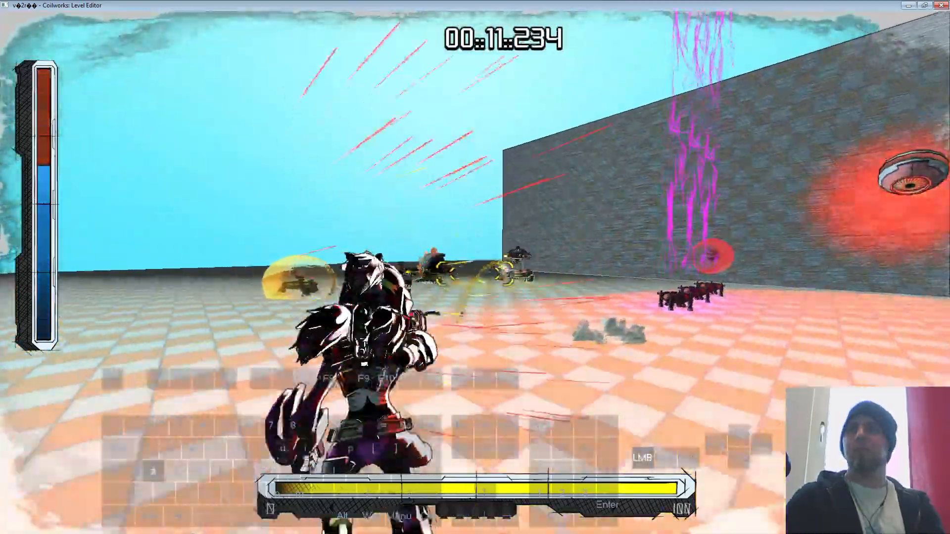
pyautogui.press('d')
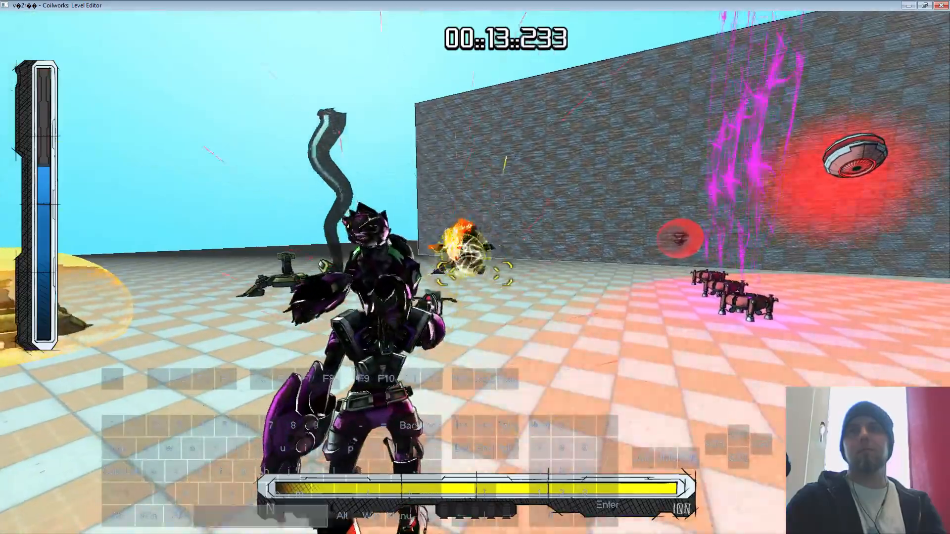
pyautogui.press('s')
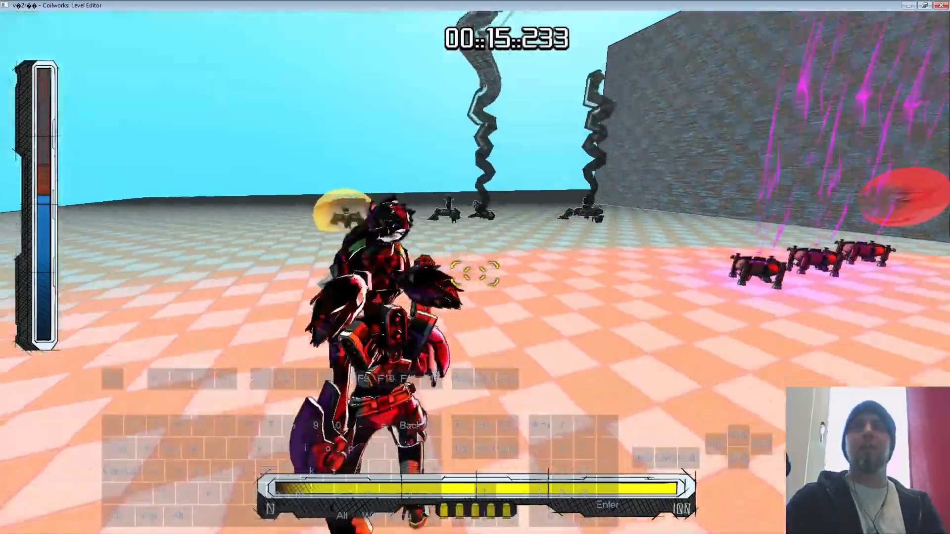
pyautogui.click(475, 275)
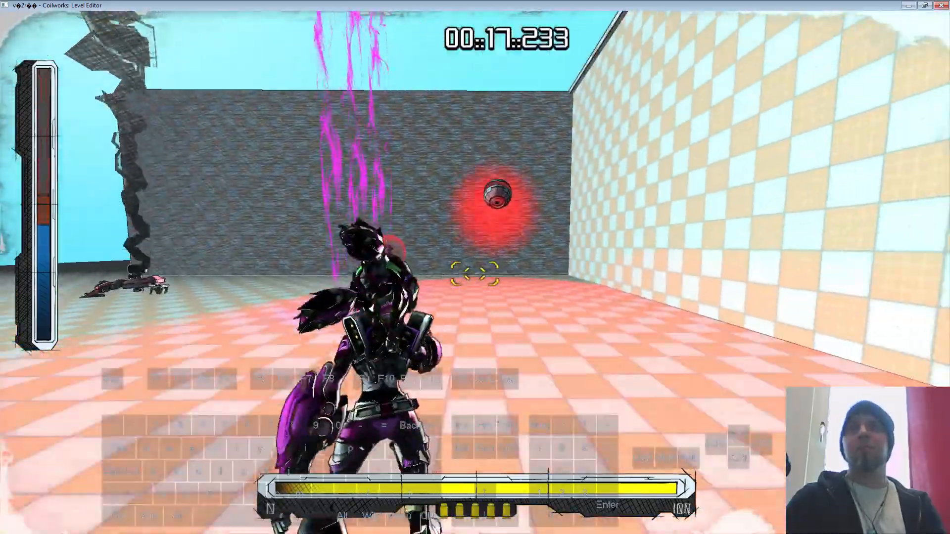
pyautogui.press('w')
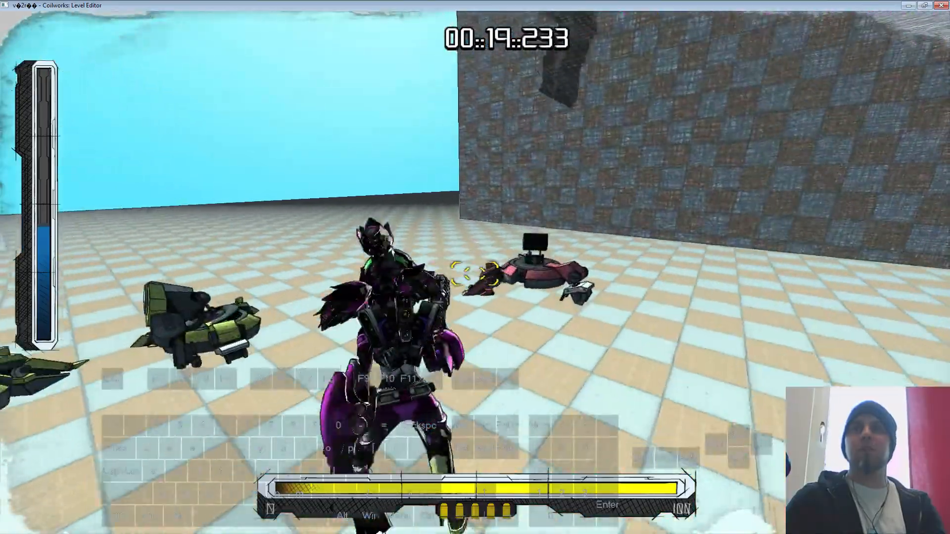
pyautogui.press('d')
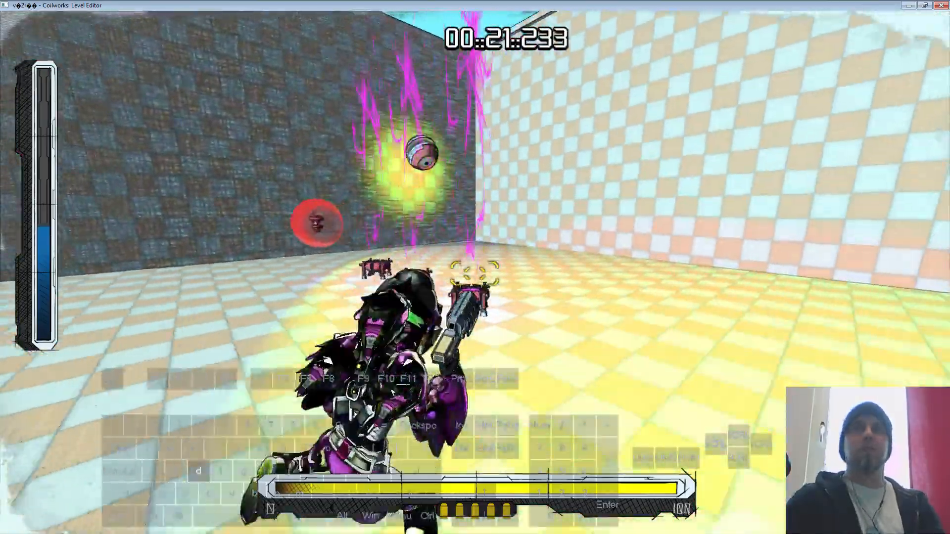
pyautogui.press('a')
pyautogui.press('Escape')
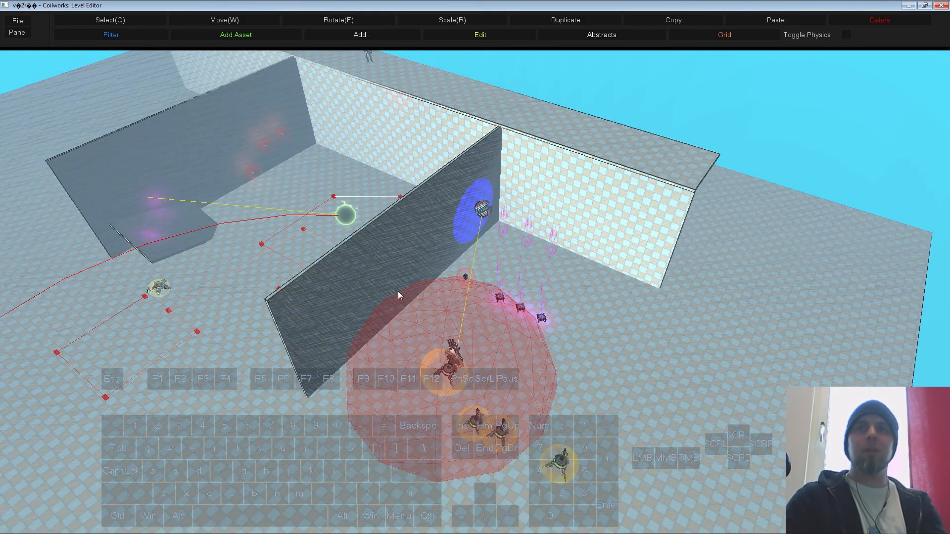
# Step: Open the asset library and search it for mesh and grid assets
pyautogui.click(352, 275)
pyautogui.click(229, 38)
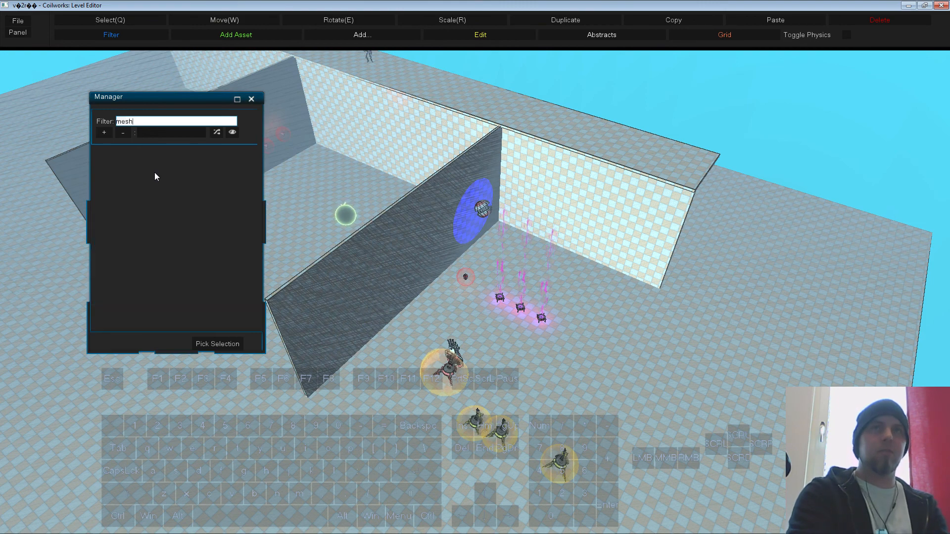
pyautogui.press('BackSpace')
pyautogui.press('BackSpace')
pyautogui.press('BackSpace')
pyautogui.press('BackSpace')
pyautogui.press('BackSpace')
pyautogui.write('g')
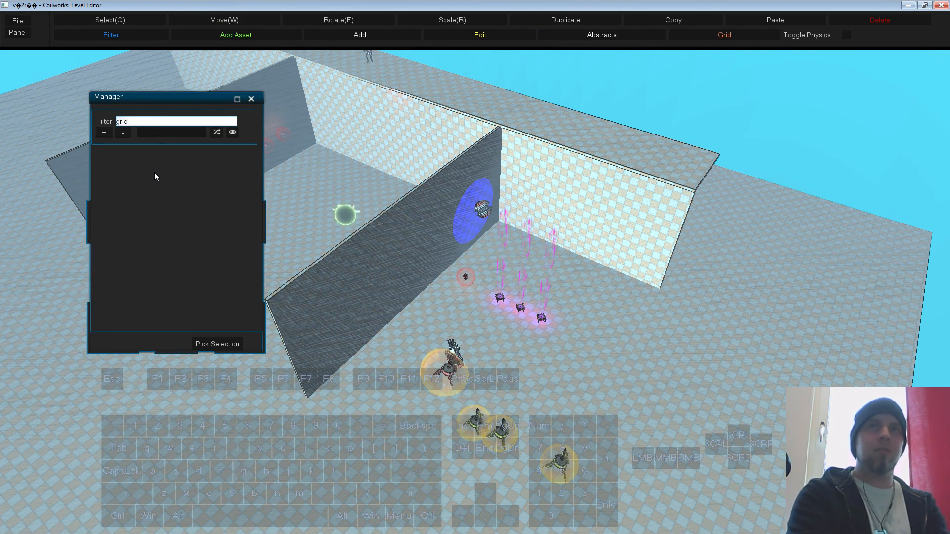
pyautogui.press('BackSpace')
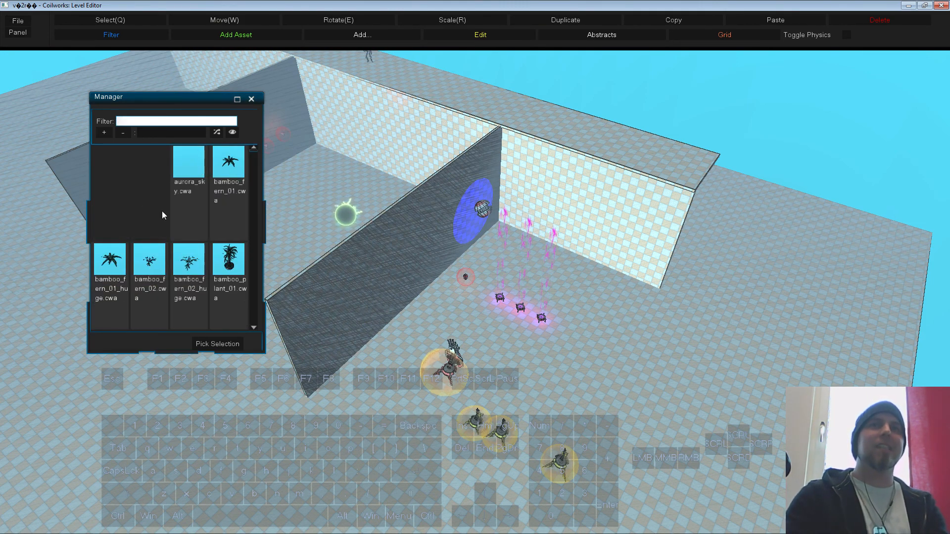
# Step: Search the asset library for wire assets and clear the filter
pyautogui.click(238, 163)
pyautogui.write('wire')
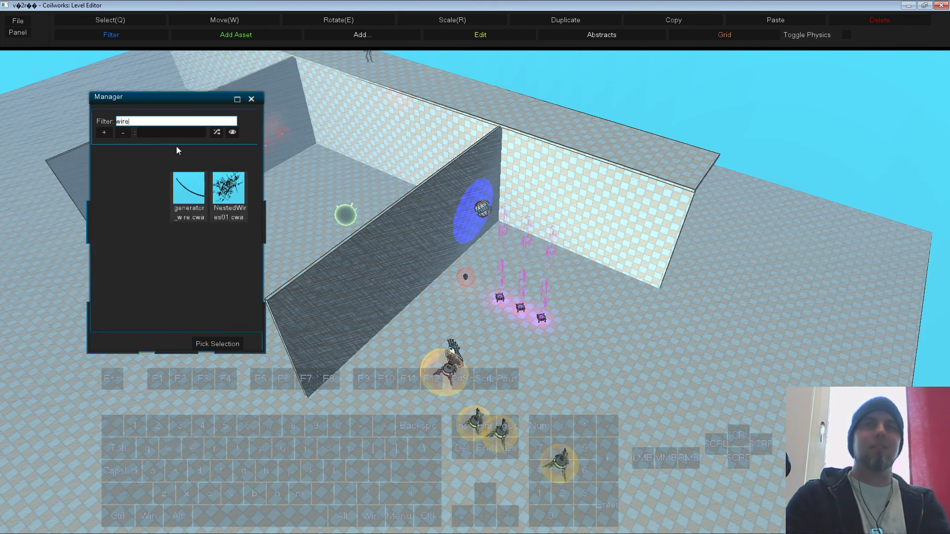
pyautogui.press('BackSpace')
pyautogui.press('BackSpace')
pyautogui.press('BackSpace')
pyautogui.press('BackSpace')
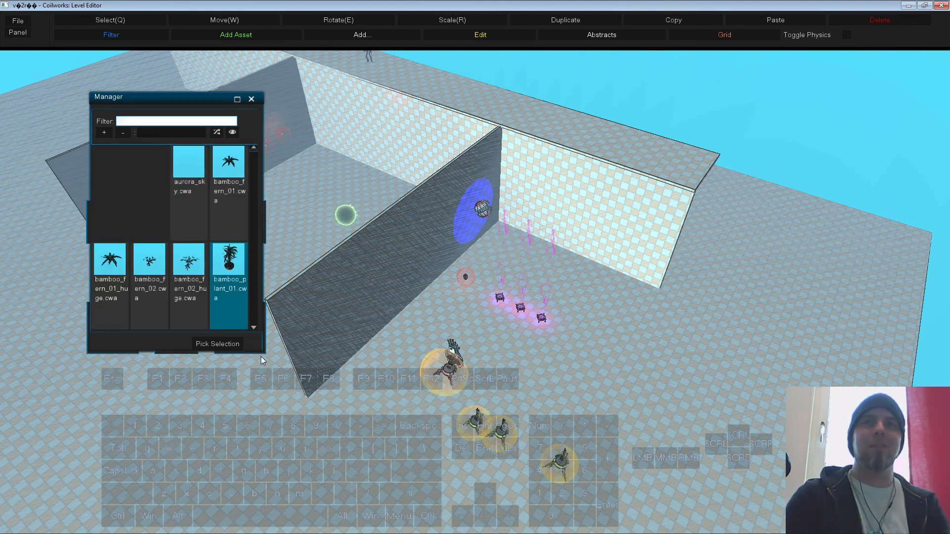
# Step: Pick the clean HUGEsquare noC grid from the wallprops_03 assets and place it on the floor between the purple mines and the large turret
pyautogui.moveTo(267, 354); pyautogui.dragTo(505, 496)
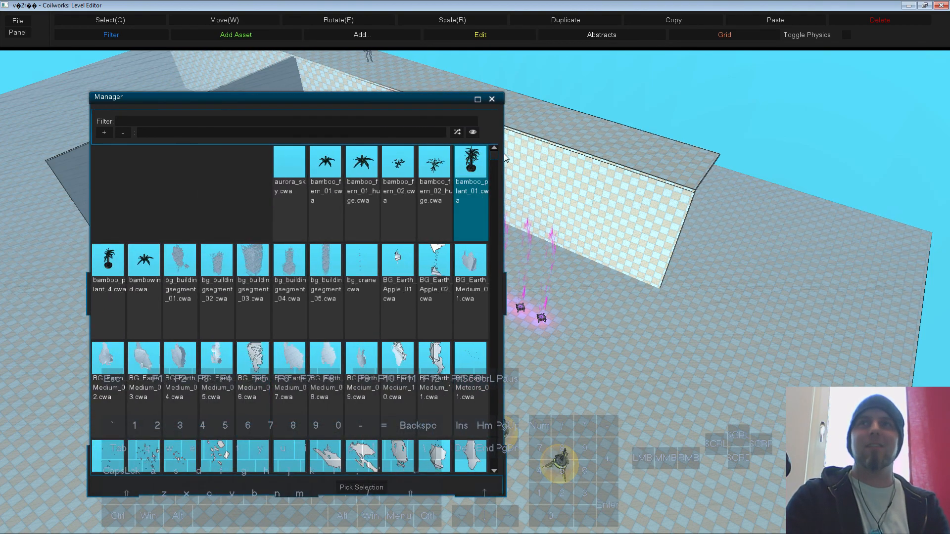
pyautogui.moveTo(494, 156); pyautogui.dragTo(478, 454)
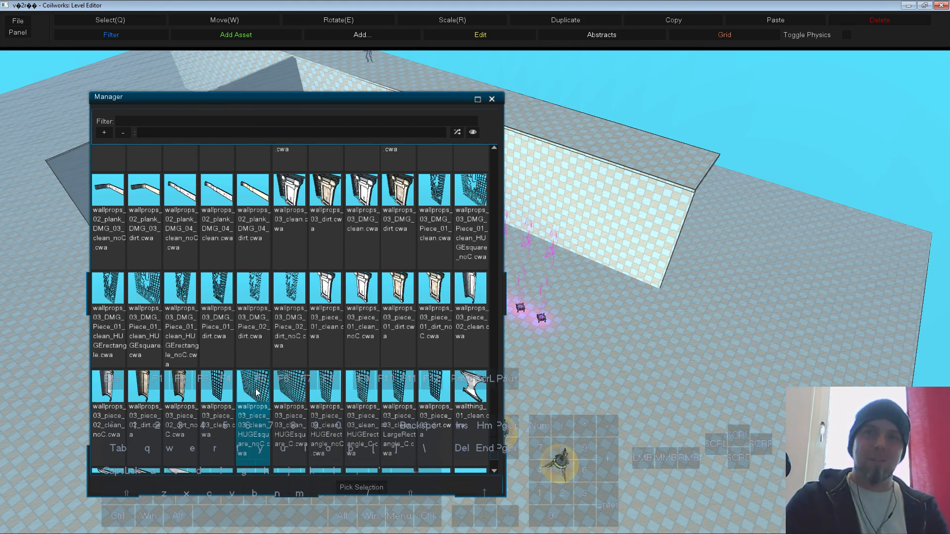
pyautogui.click(359, 488)
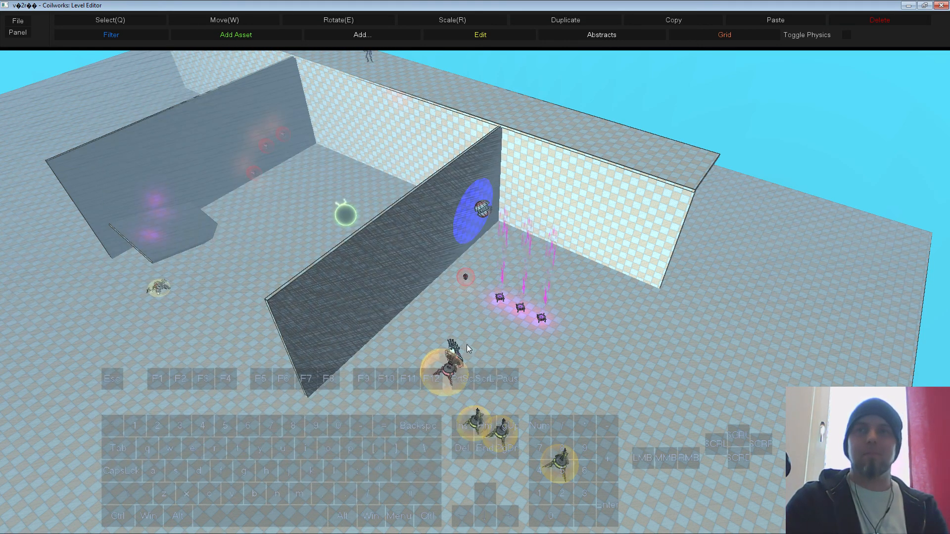
pyautogui.click(464, 317)
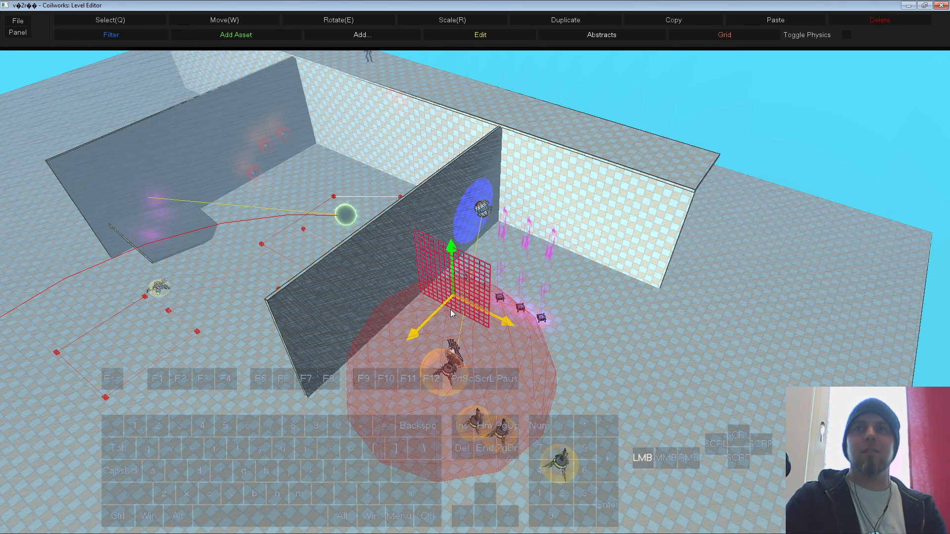
pyautogui.moveTo(451, 312); pyautogui.dragTo(443, 284)
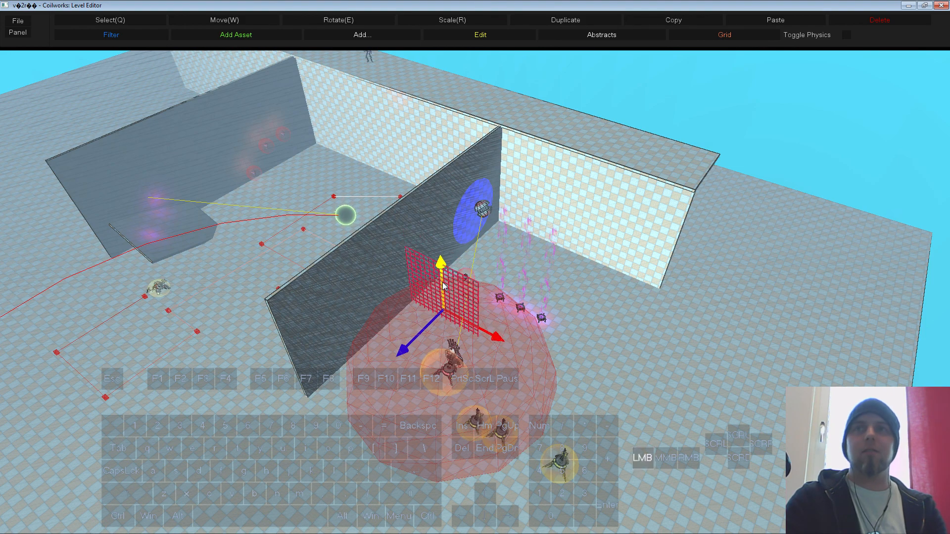
# Step: Duplicate the grid panel to build see-through fences at the open end of the dark wall and between the turrets and the mines
pyautogui.click(438, 337)
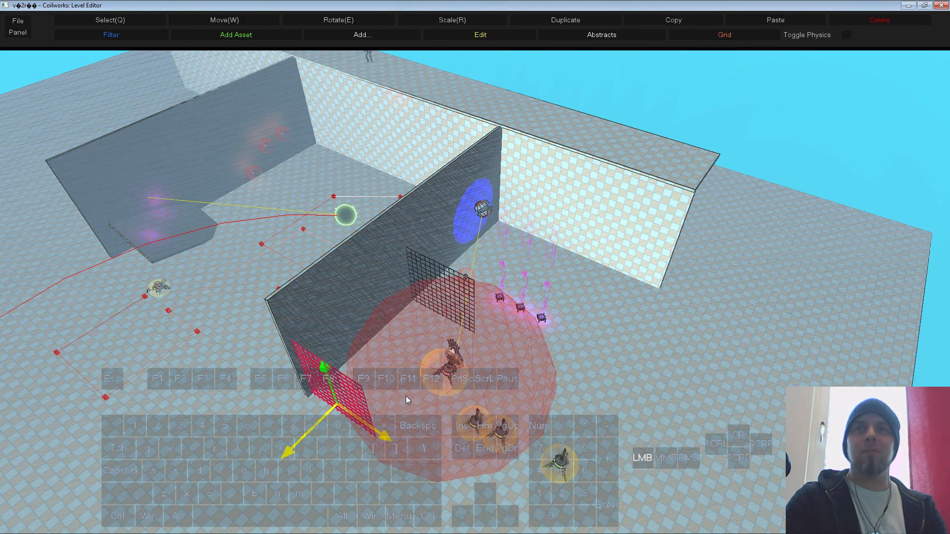
pyautogui.hotkey('ctrl', 'd')
pyautogui.click(457, 456)
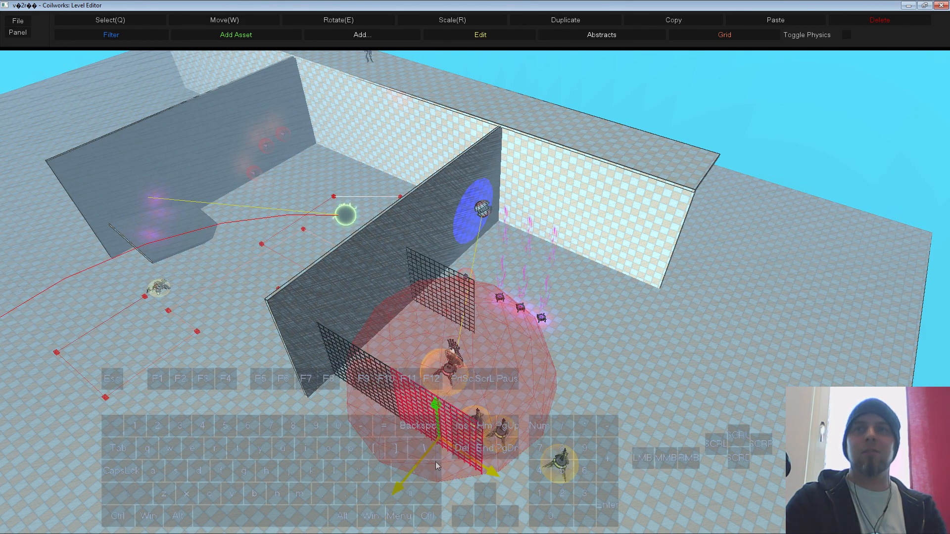
pyautogui.moveTo(482, 397); pyautogui.dragTo(473, 397)
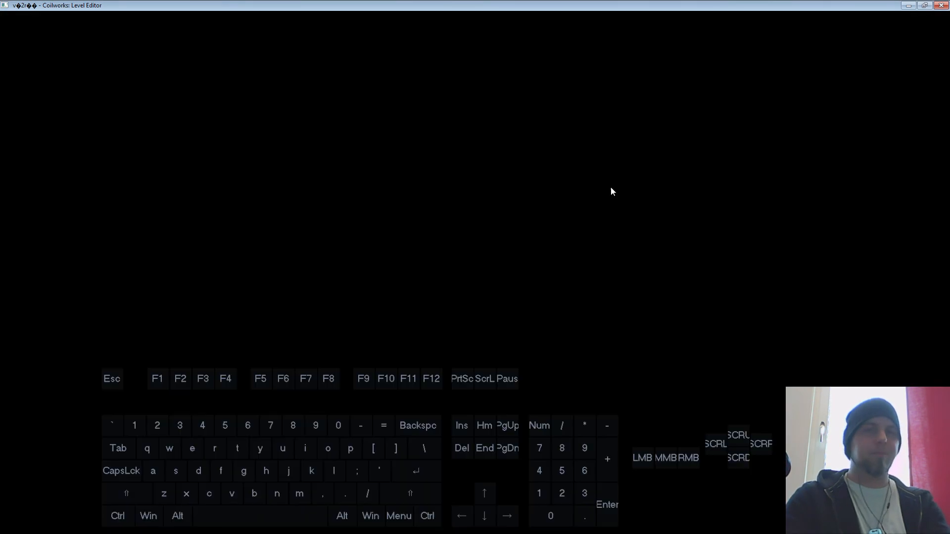
# Step: Start a playtest and run around the end of the dark wall to the outer side of the grid fence
pyautogui.press('w')
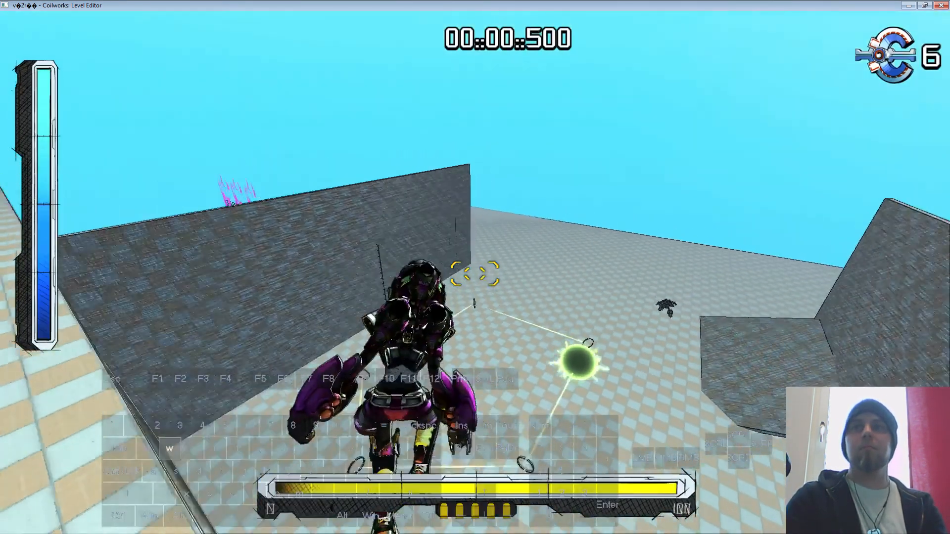
pyautogui.press('d')
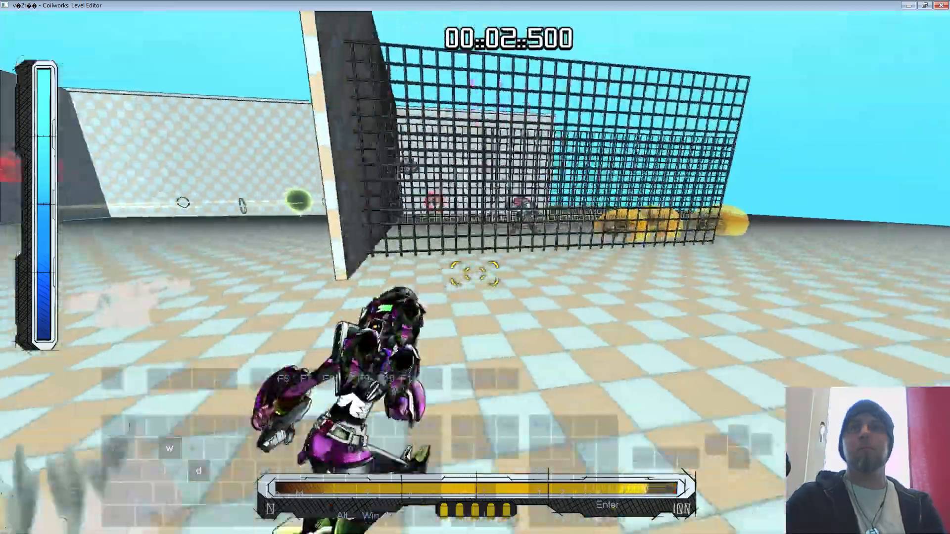
pyautogui.press('s')
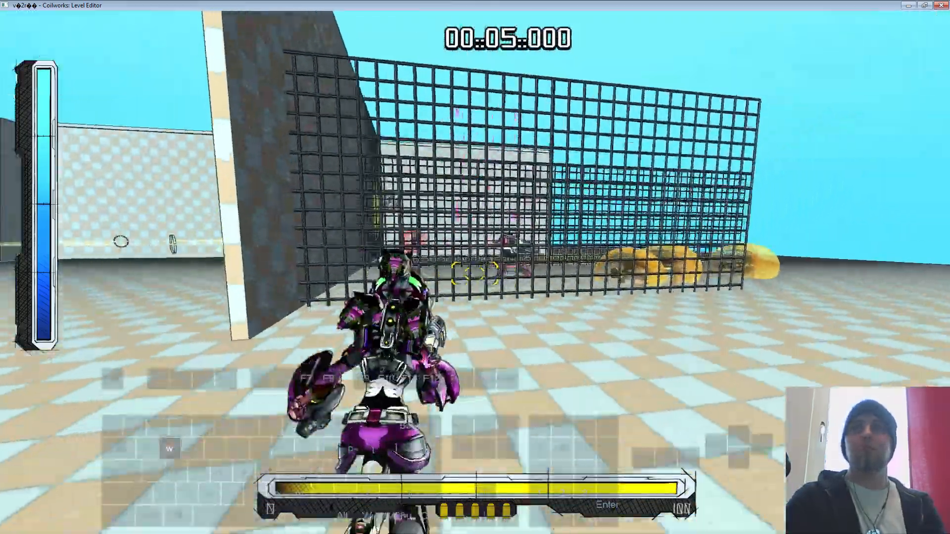
pyautogui.click(476, 273)
# Step: Jump over the wall into the area with the purple mines and run through the WatchCam's view beside the grid fence
pyautogui.press('w')
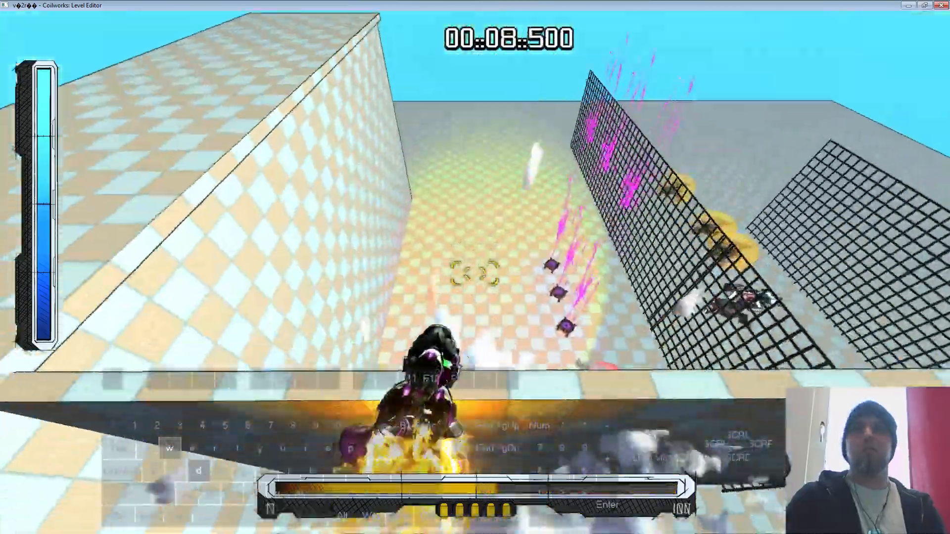
pyautogui.press('ctrl')
pyautogui.press('a')
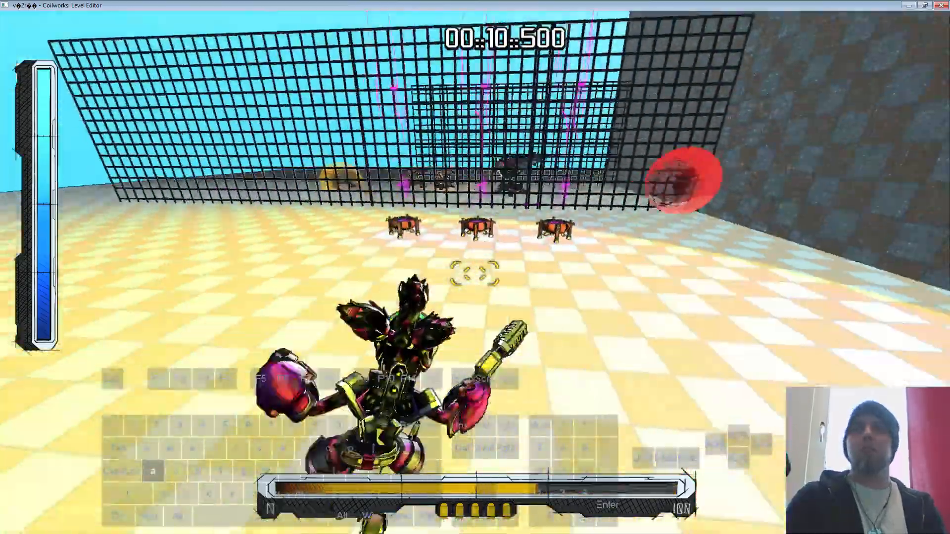
pyautogui.press('w')
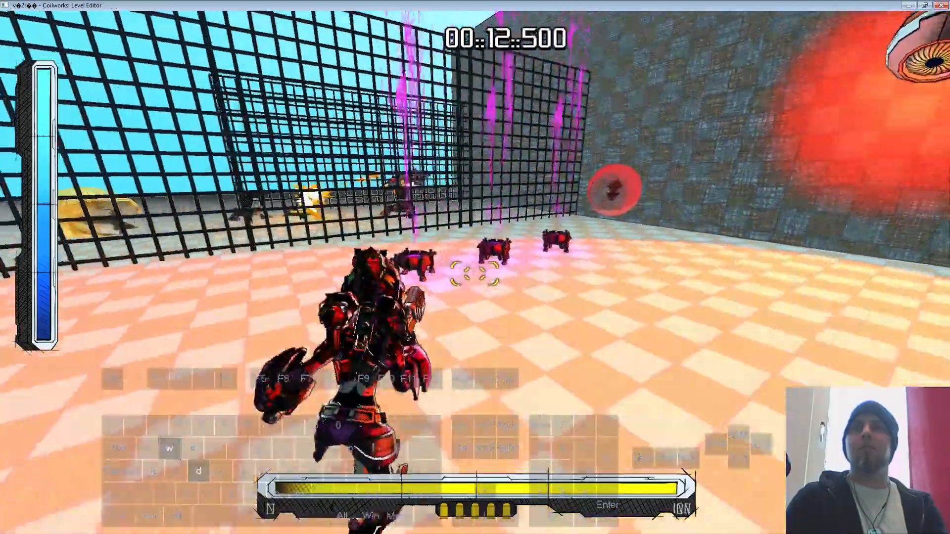
# Step: Move the character around the fenced arena in the playtest to check its enemies and ceiling light, and return to editing
pyautogui.press('s')
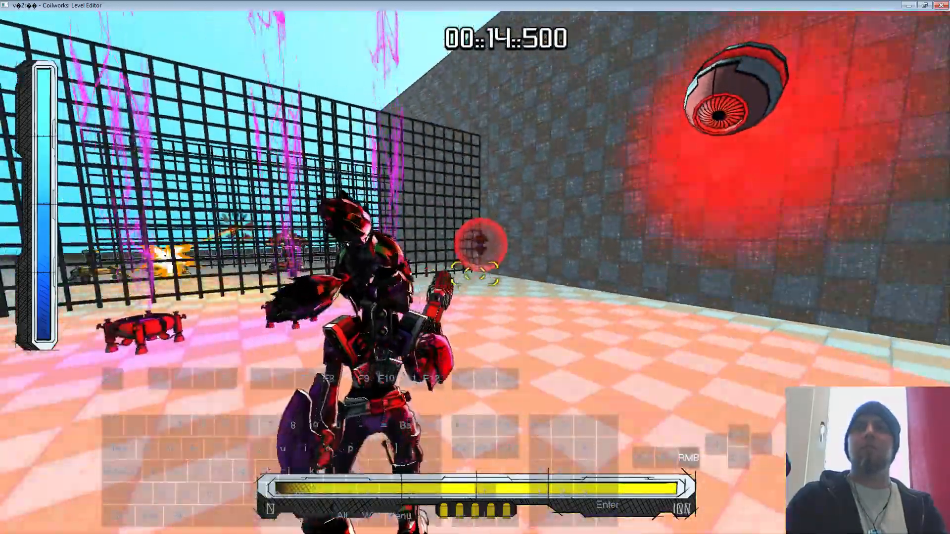
pyautogui.press('a')
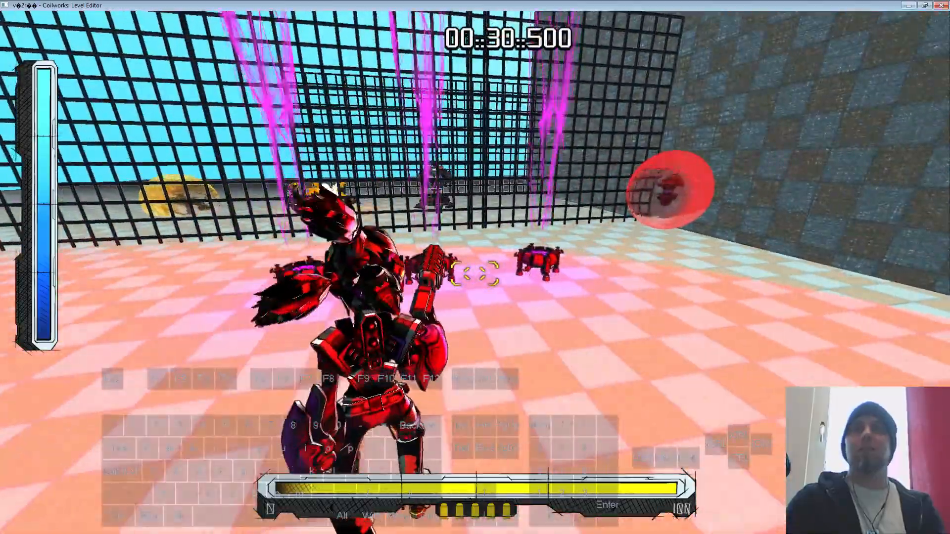
pyautogui.press('a')
pyautogui.press('a')
pyautogui.press('w')
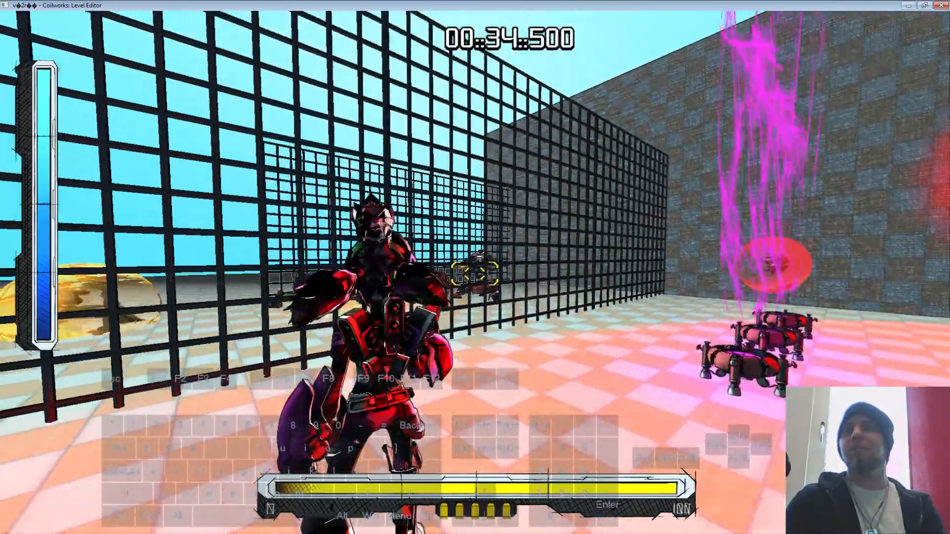
pyautogui.press('s')
pyautogui.press('a')
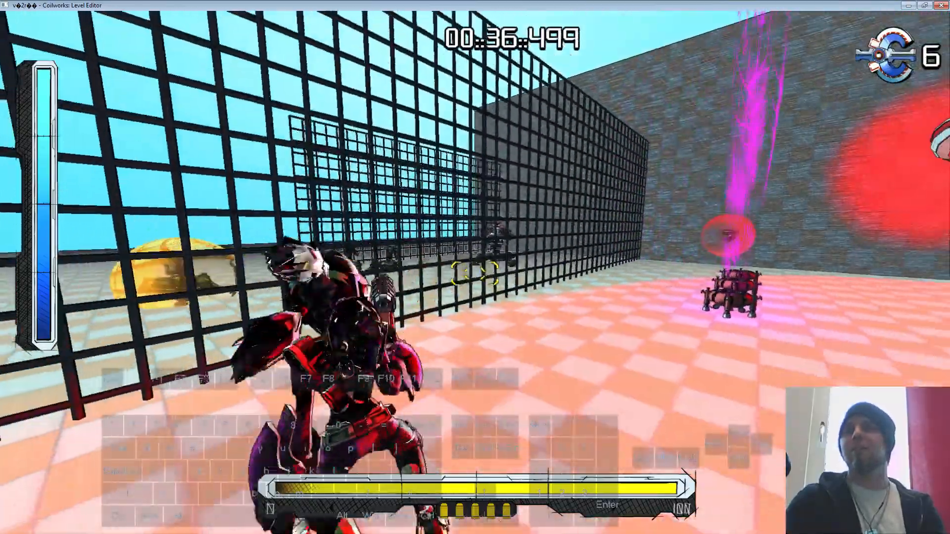
pyautogui.press('d')
pyautogui.press('w')
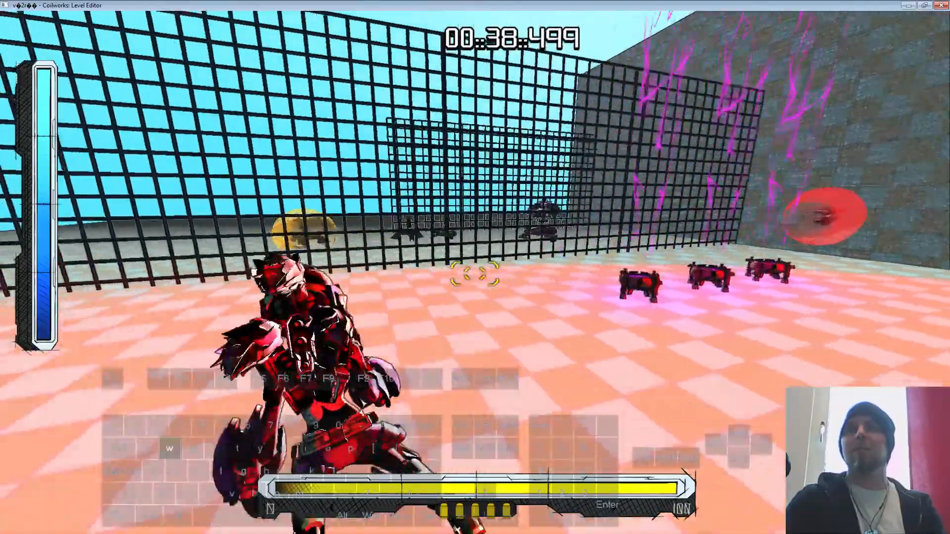
pyautogui.press('a')
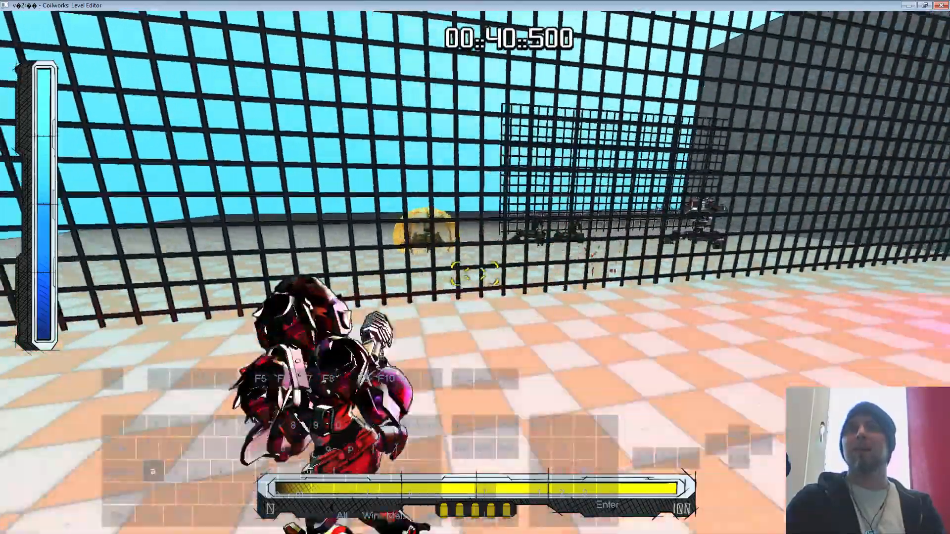
pyautogui.press('w')
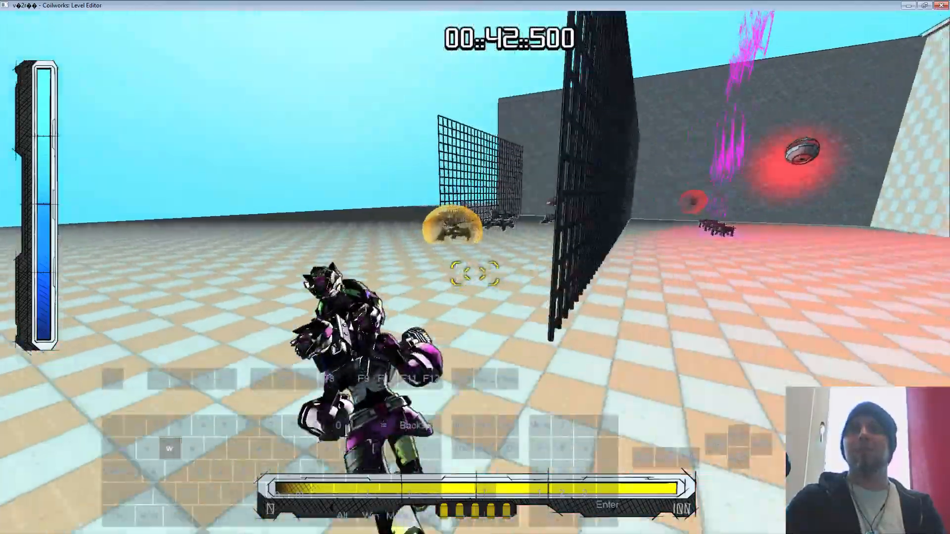
pyautogui.press('s')
pyautogui.press('d')
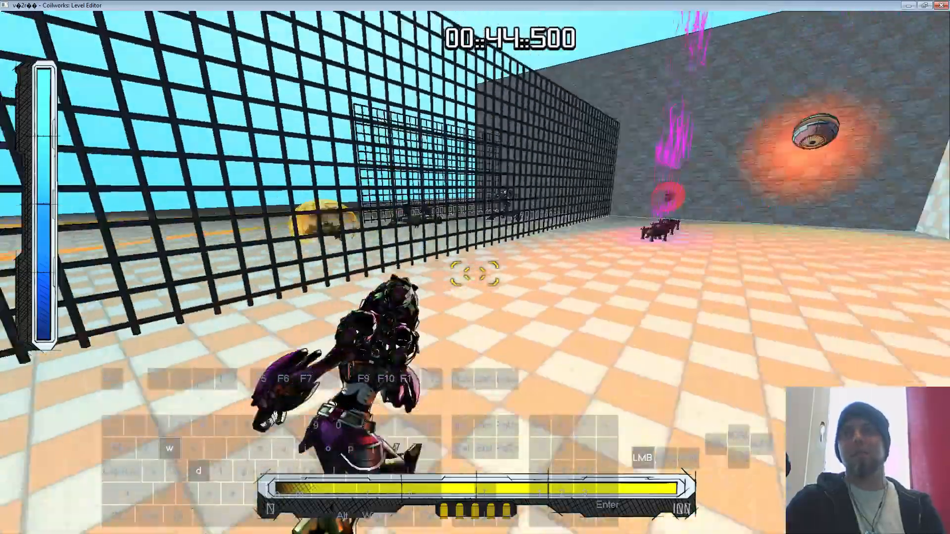
pyautogui.press('Escape')
# Step: Find the BombLobber asset with the filter "bombl" and place it on the floor of the walled area beside the green orb
pyautogui.press('w')
pyautogui.moveTo(580, 366); pyautogui.dragTo(580, 363, button='right')
pyautogui.press('s')
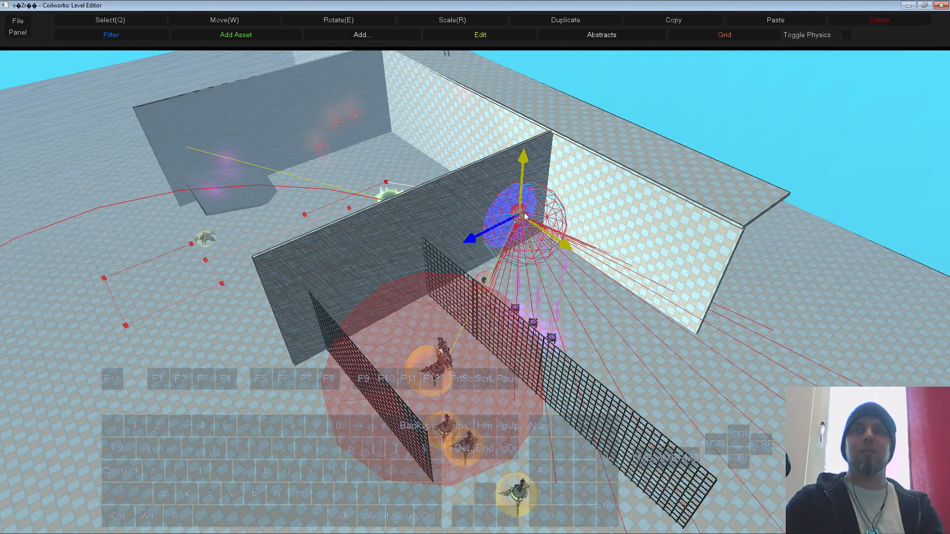
pyautogui.press('s')
pyautogui.moveTo(344, 250); pyautogui.dragTo(373, 268, button='right')
pyautogui.press('w')
pyautogui.press('s')
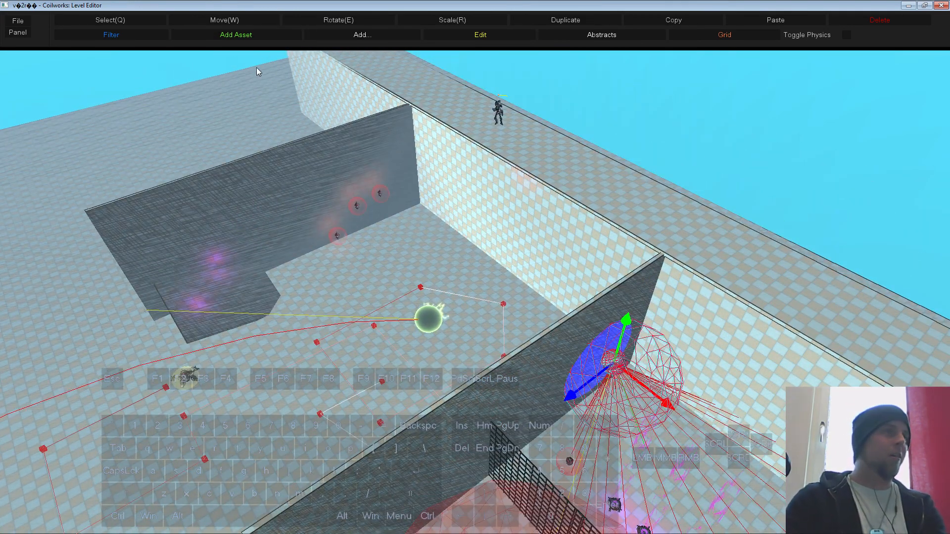
pyautogui.click(240, 34)
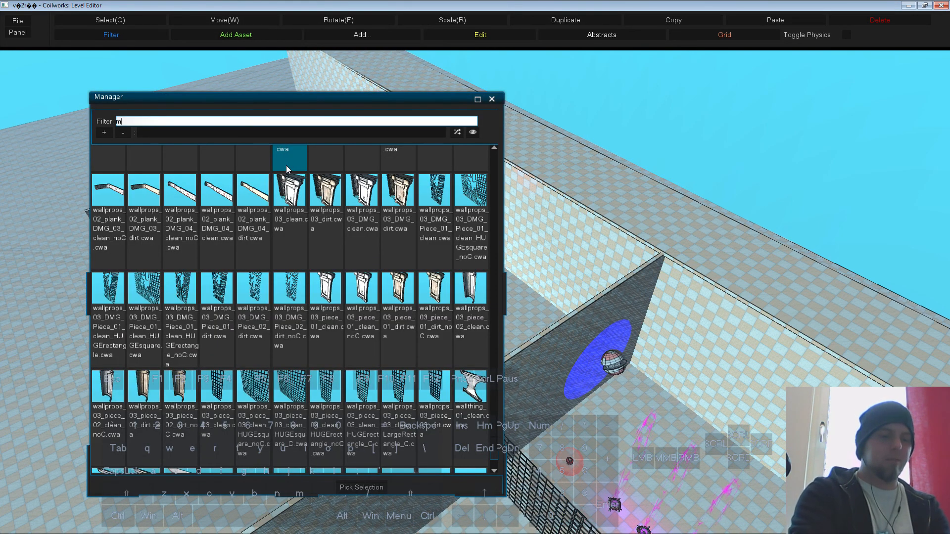
pyautogui.write('m')
pyautogui.press('BackSpace')
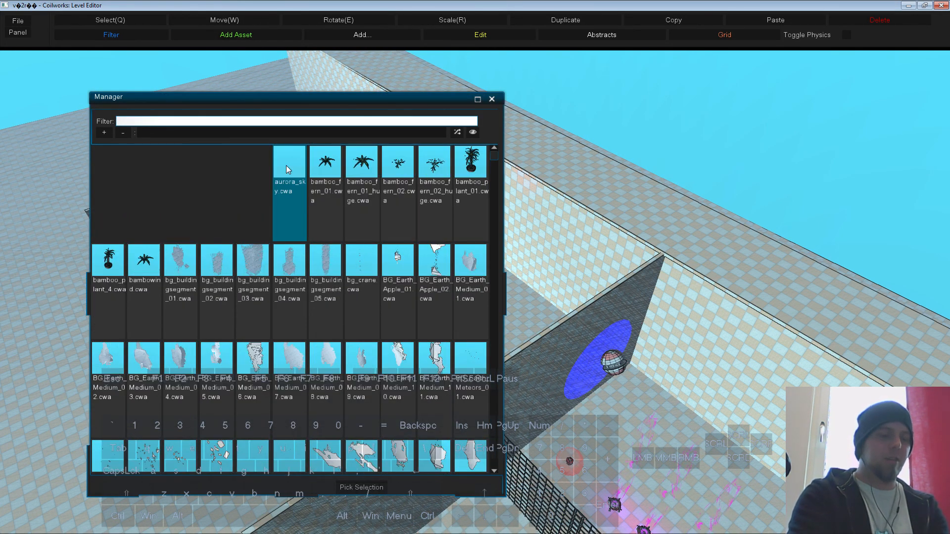
pyautogui.write('bombl')
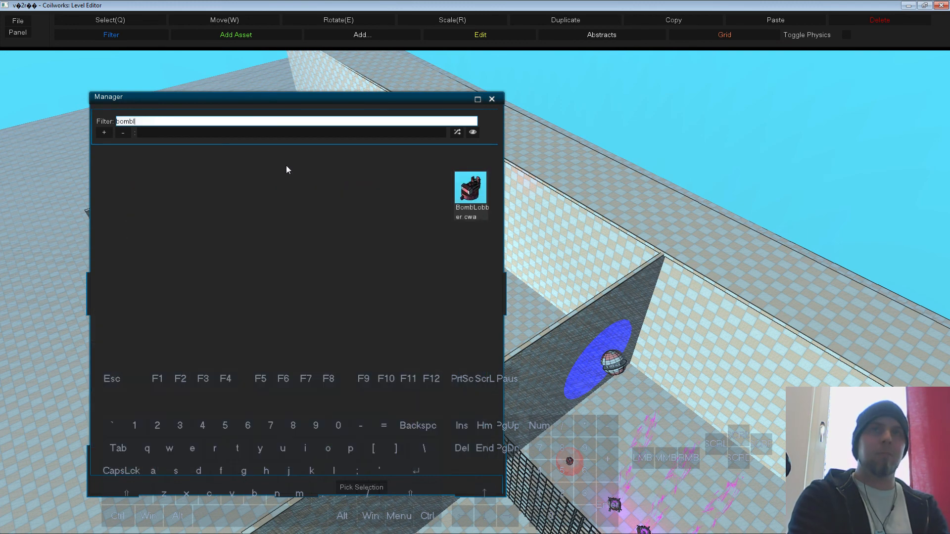
pyautogui.click(483, 195)
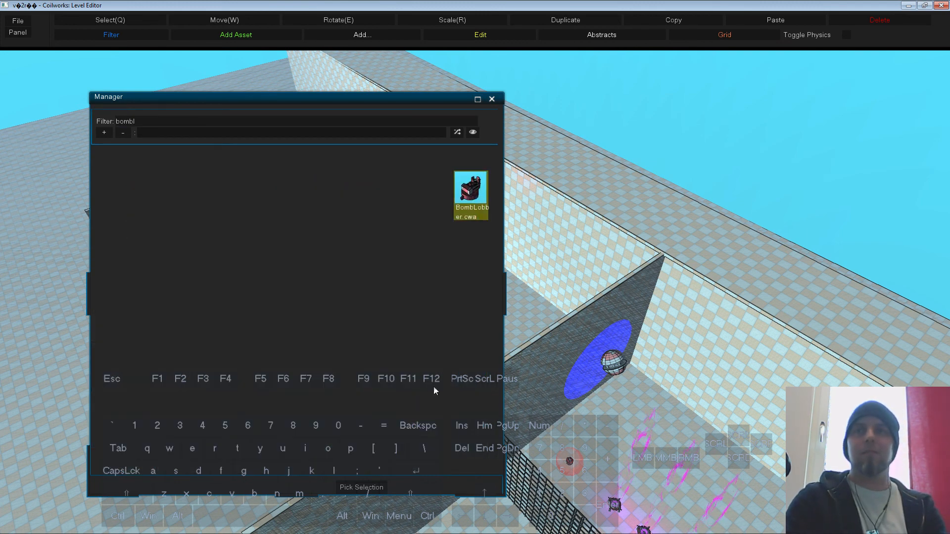
pyautogui.press('F2')
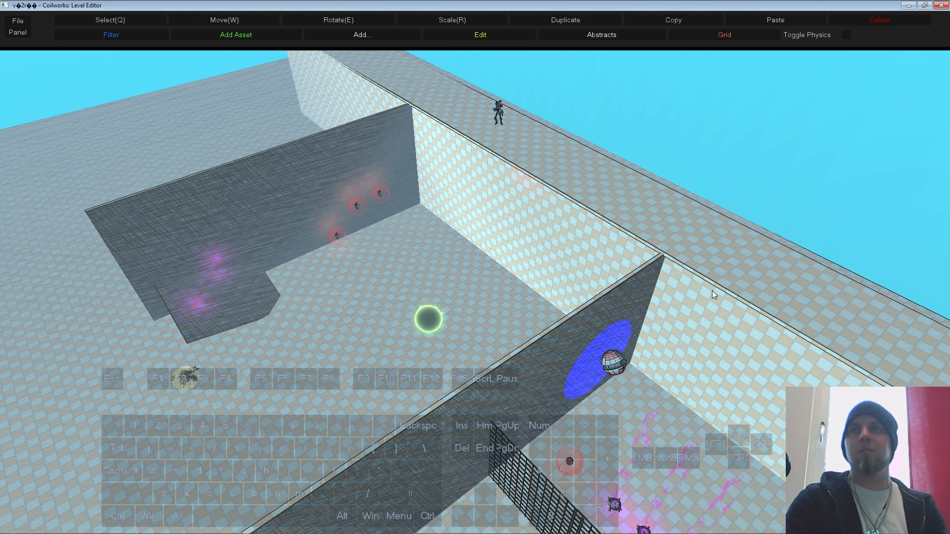
pyautogui.click(461, 285)
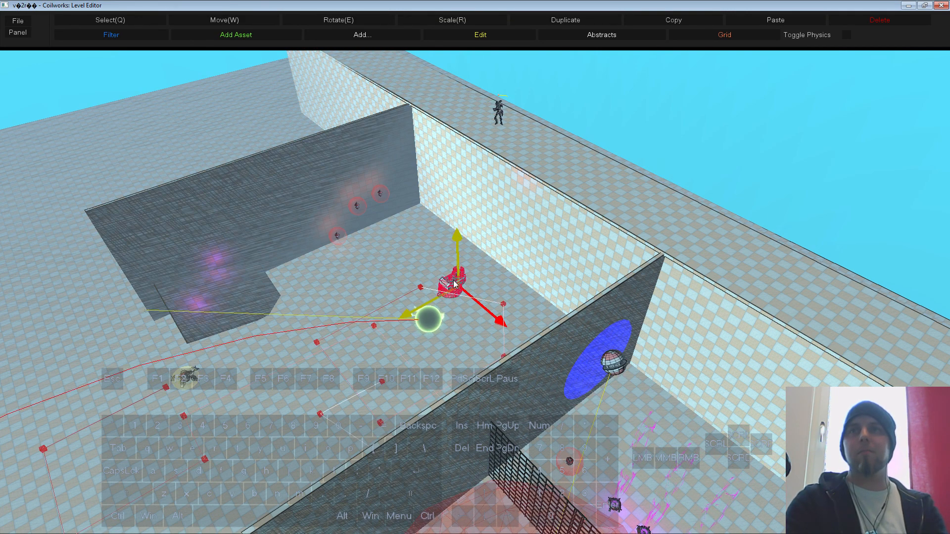
# Step: Rotate the BombLobber so it faces across the walled area toward the dividing wall
pyautogui.press('e')
pyautogui.moveTo(426, 310); pyautogui.dragTo(392, 305)
pyautogui.press('s')
pyautogui.moveTo(398, 262); pyautogui.dragTo(519, 330, button='middle')
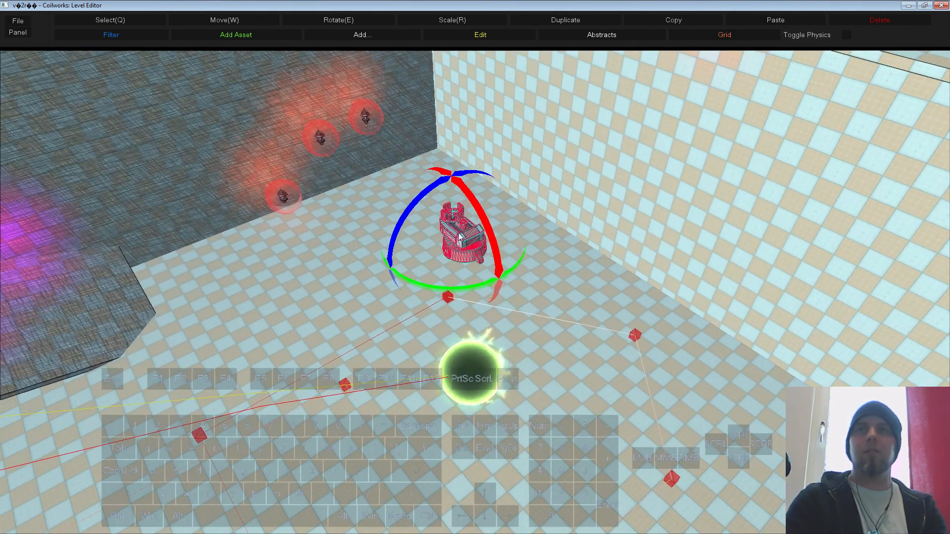
pyautogui.moveTo(479, 213); pyautogui.dragTo(487, 248)
# Step: Open the BLobber entity settings and set its Force to 99
pyautogui.rightClick(484, 250)
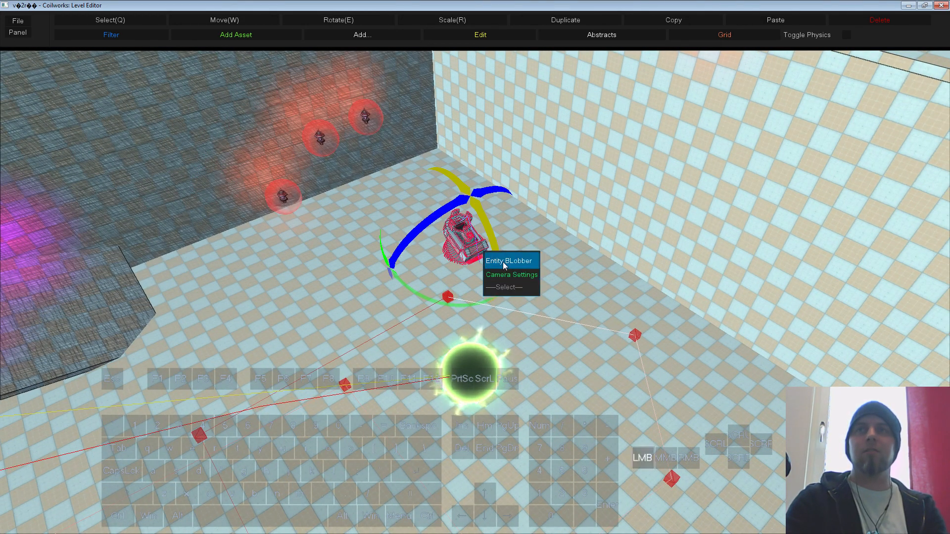
pyautogui.click(502, 260)
pyautogui.moveTo(625, 121); pyautogui.dragTo(49, 122)
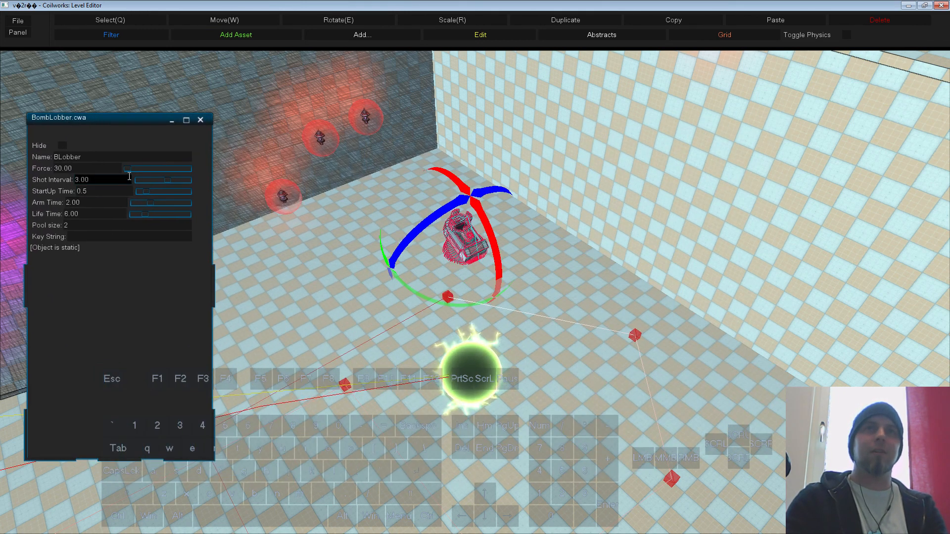
pyautogui.moveTo(134, 171); pyautogui.dragTo(213, 180)
# Step: Inspect the BombLobber's trajectory line and set its Arm Time to about 1.57
pyautogui.moveTo(616, 328); pyautogui.dragTo(618, 281, button='right')
pyautogui.press('s')
pyautogui.press('w')
pyautogui.moveTo(607, 189); pyautogui.dragTo(446, 268, button='right')
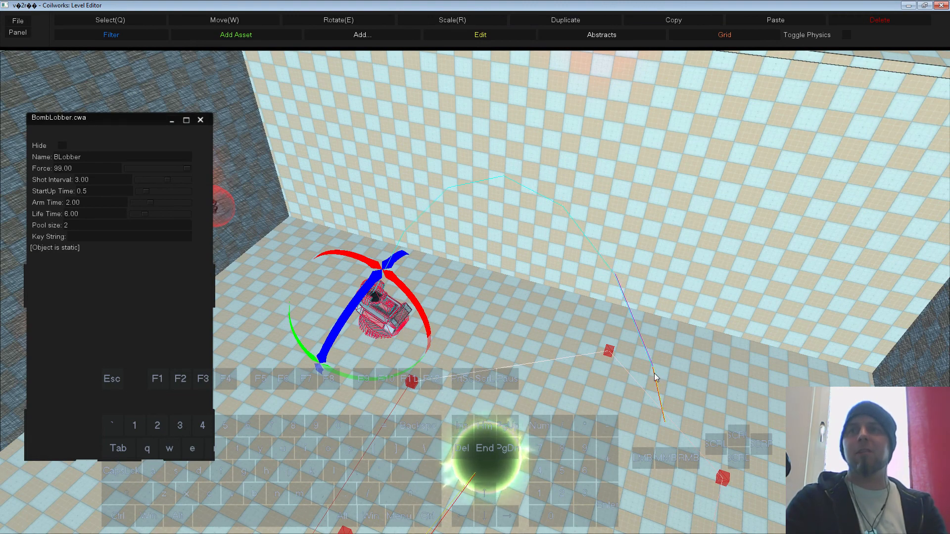
pyautogui.press('s')
pyautogui.moveTo(661, 393); pyautogui.dragTo(628, 380, button='right')
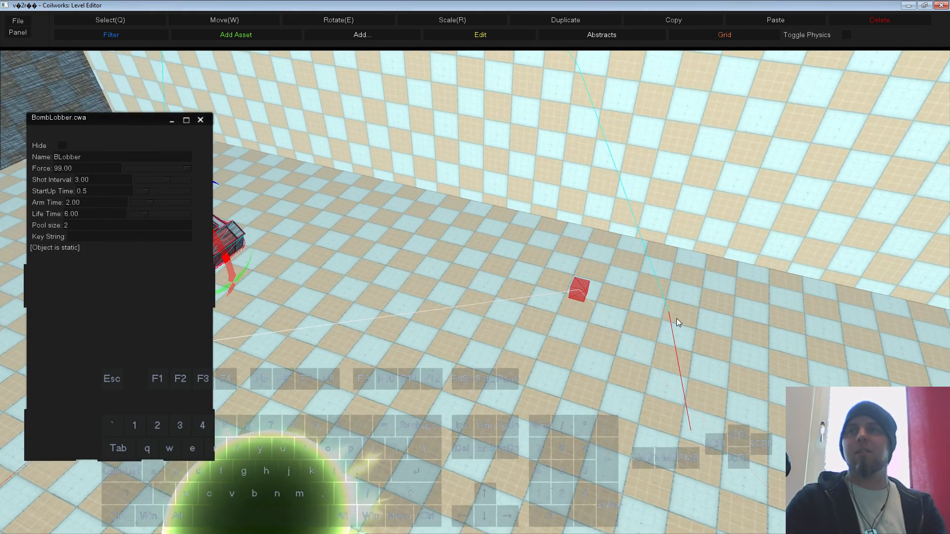
pyautogui.press('f')
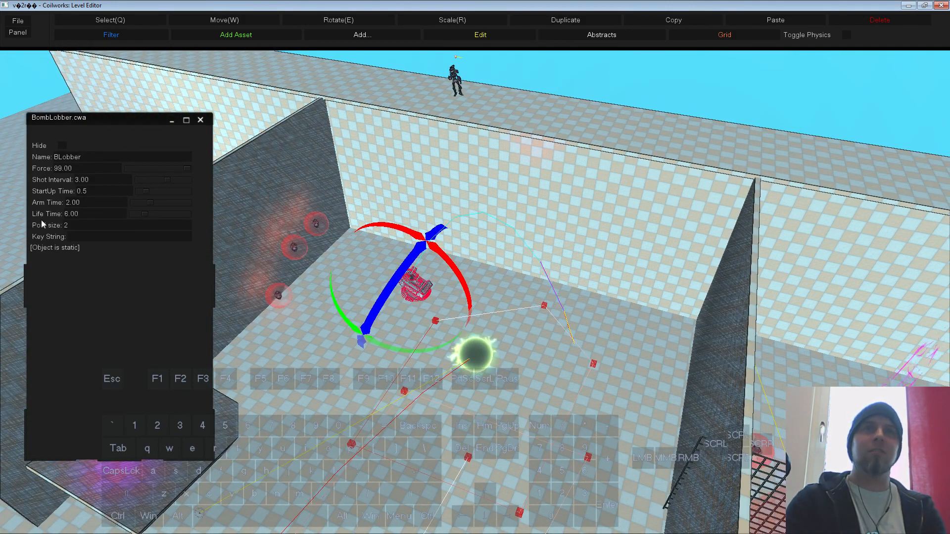
pyautogui.click(152, 205)
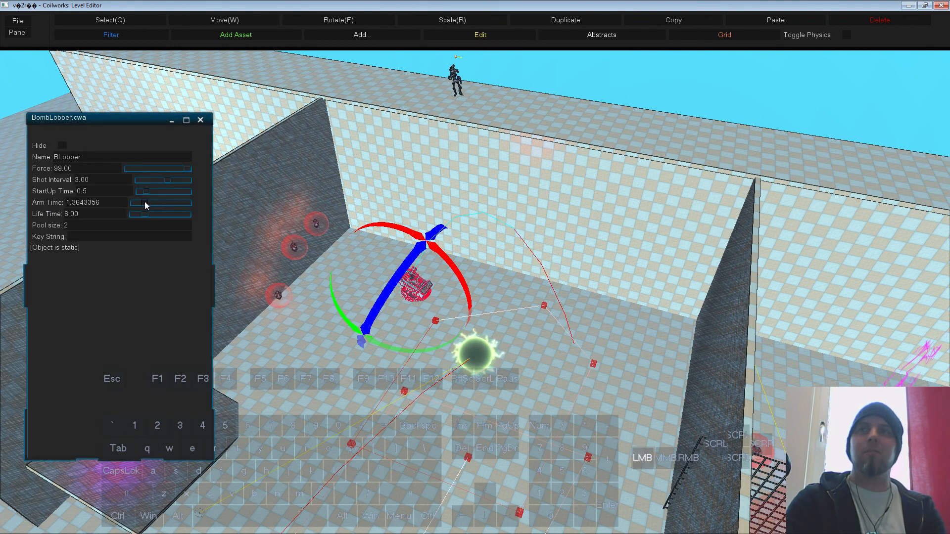
pyautogui.moveTo(146, 205); pyautogui.dragTo(147, 206)
# Step: Set the BombLobber's Force to 150 and check its trajectory over the dividing wall
pyautogui.press('s')
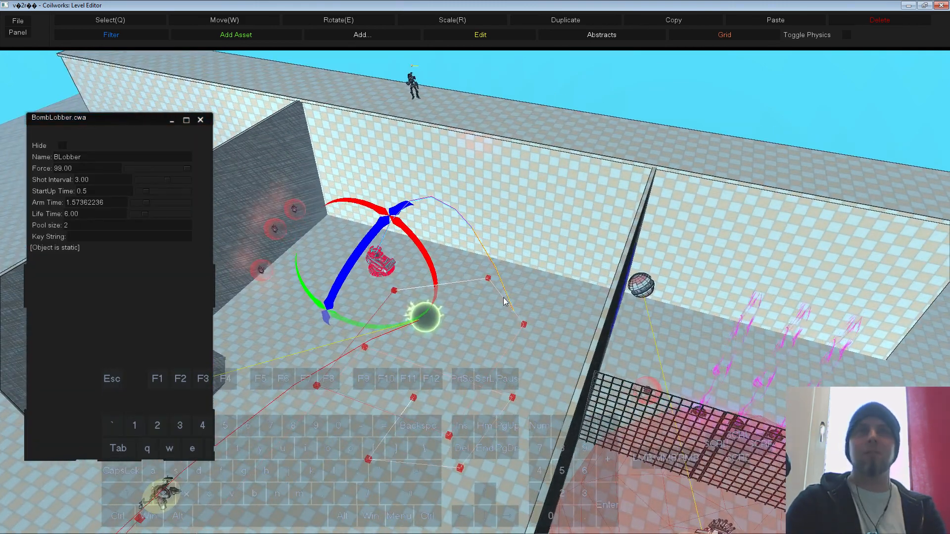
pyautogui.click(88, 168)
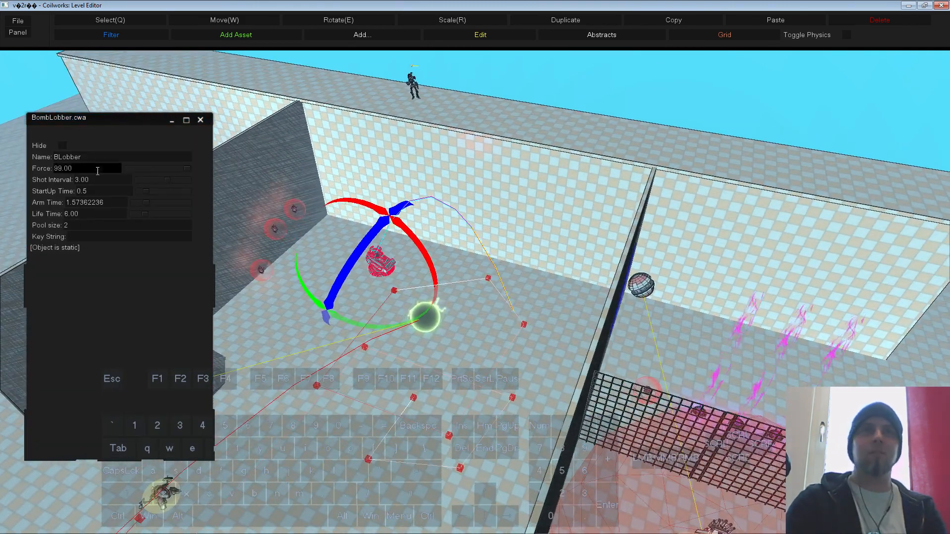
pyautogui.click(47, 173)
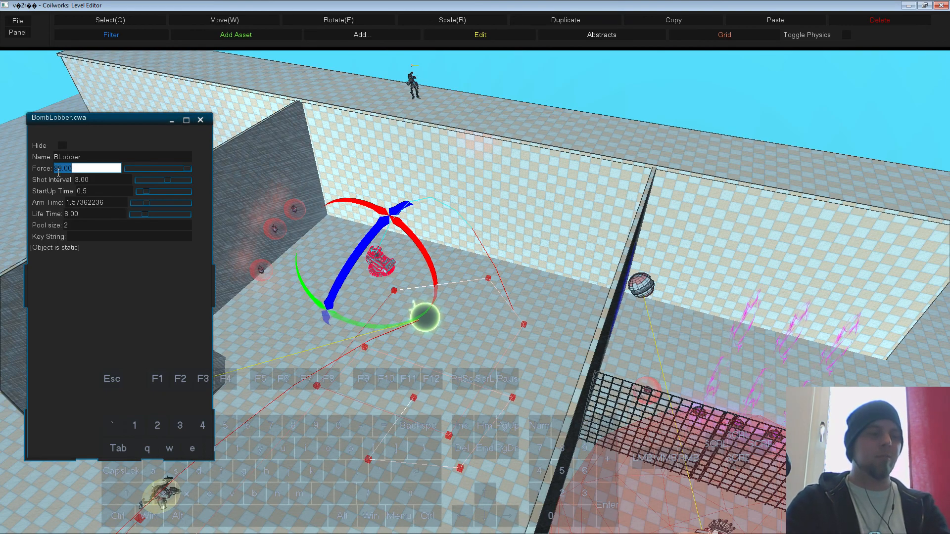
pyautogui.write('150')
pyautogui.press('Return')
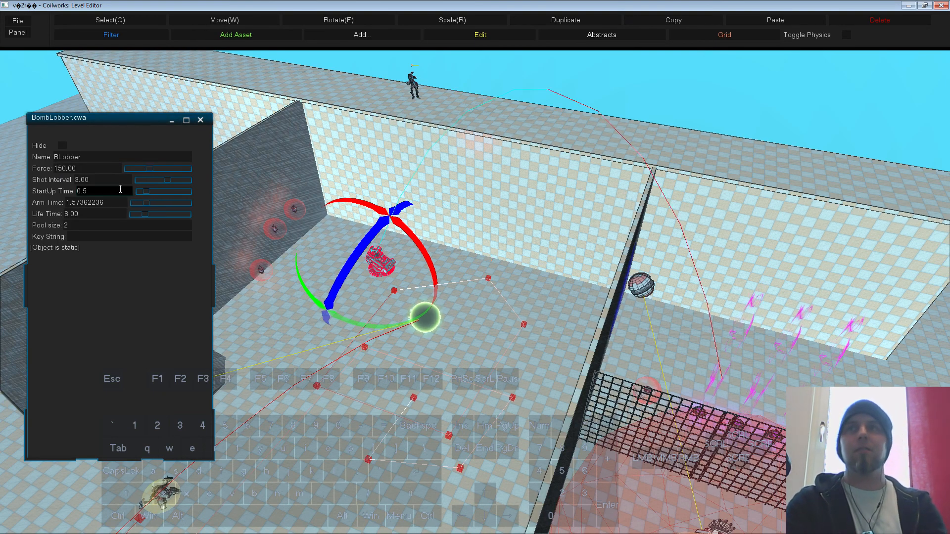
pyautogui.moveTo(544, 359)
pyautogui.mouseDown(button='middle')
pyautogui.moveTo(517, 361)
pyautogui.moveTo(531, 365)
pyautogui.mouseUp(button='middle')
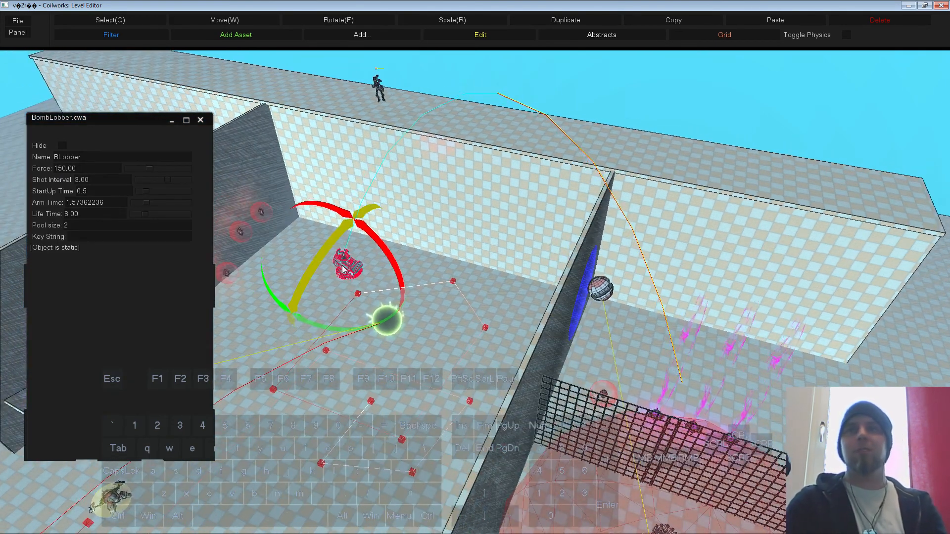
# Step: Set the BombLobber's Force to about 159.88 and its Arm Time to about 3.76, and close its settings
pyautogui.click(151, 169)
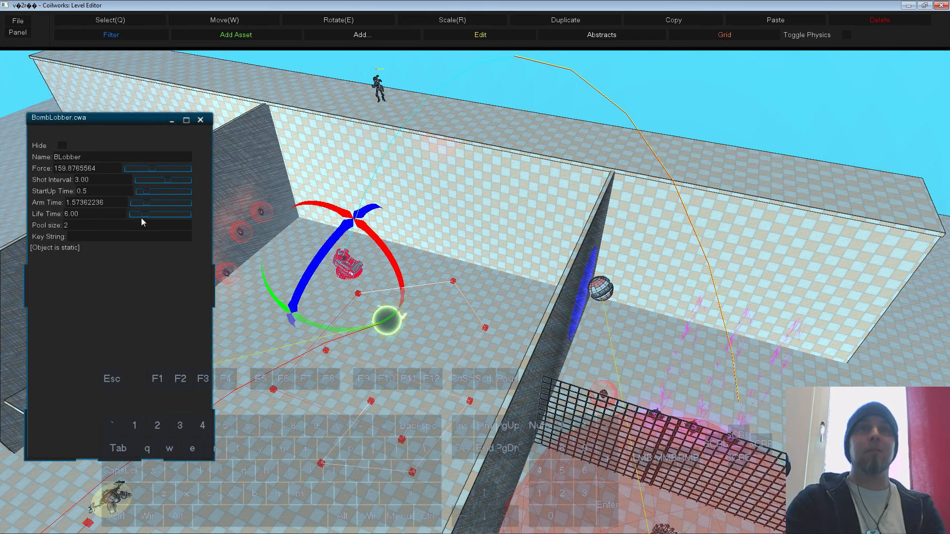
pyautogui.moveTo(147, 203); pyautogui.dragTo(151, 205)
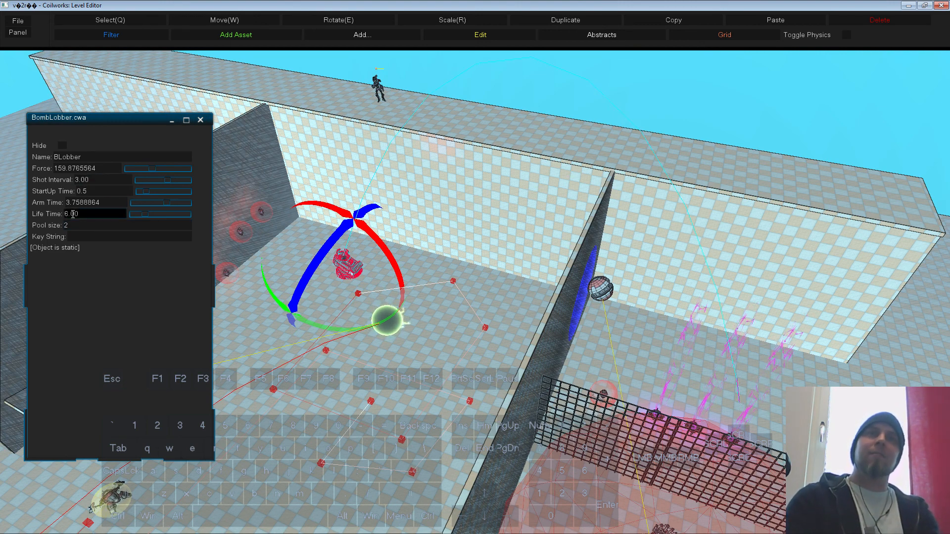
pyautogui.click(200, 120)
# Step: Playtest the level to watch the BombLobber's behaviour from the ledge and the walled area, and return to the editor
pyautogui.click(446, 72)
pyautogui.press('F5')
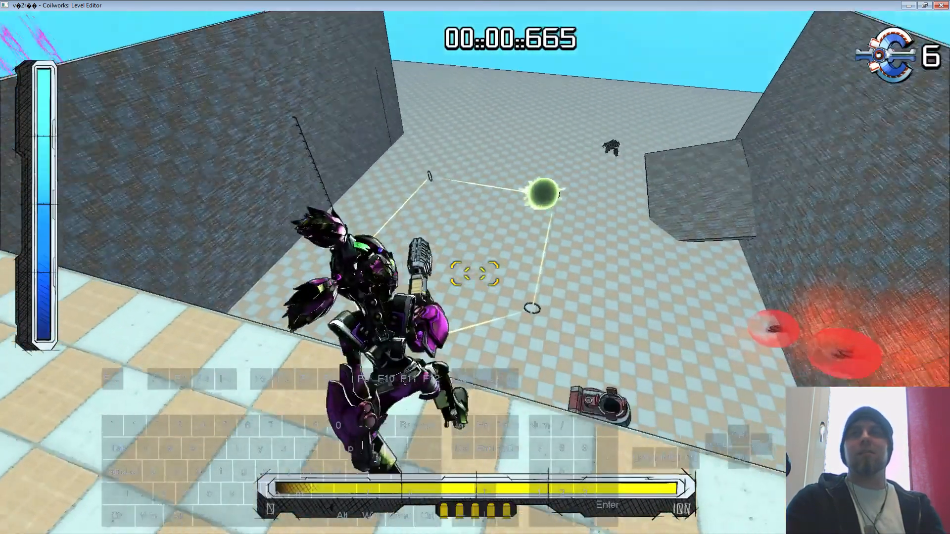
pyautogui.press('w')
pyautogui.press('s')
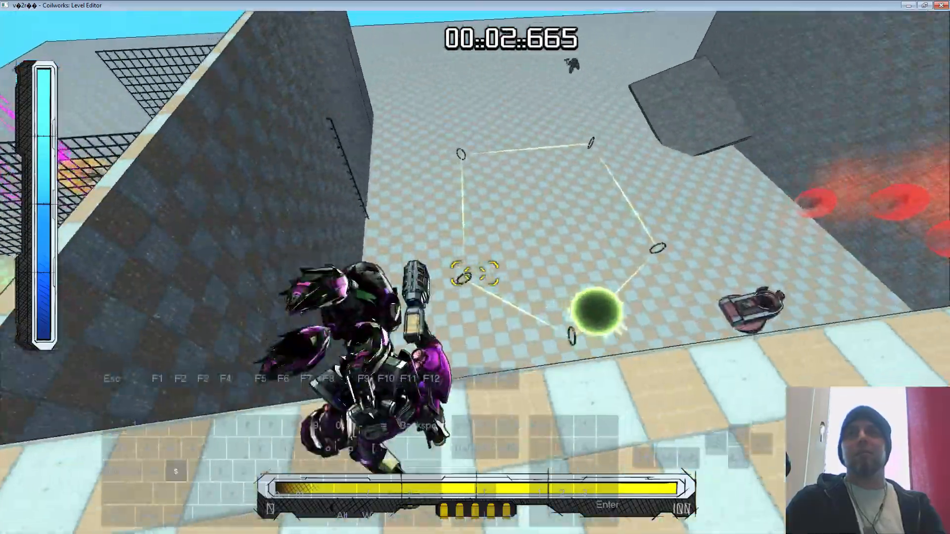
pyautogui.press('a')
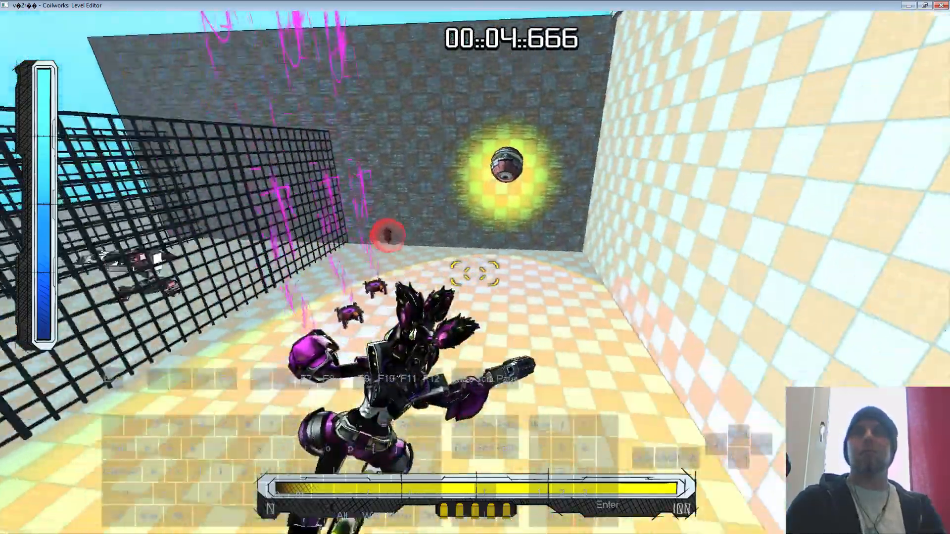
pyautogui.press('w')
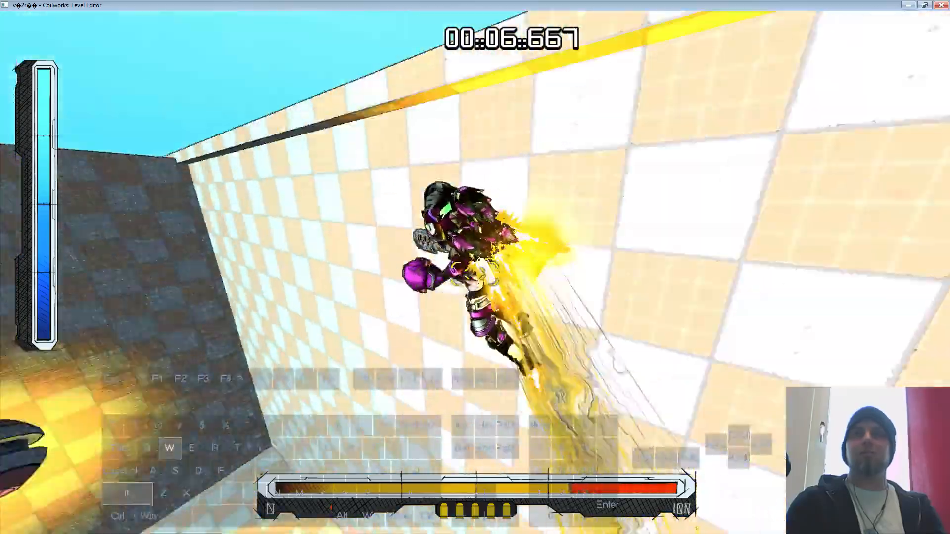
pyautogui.press('d')
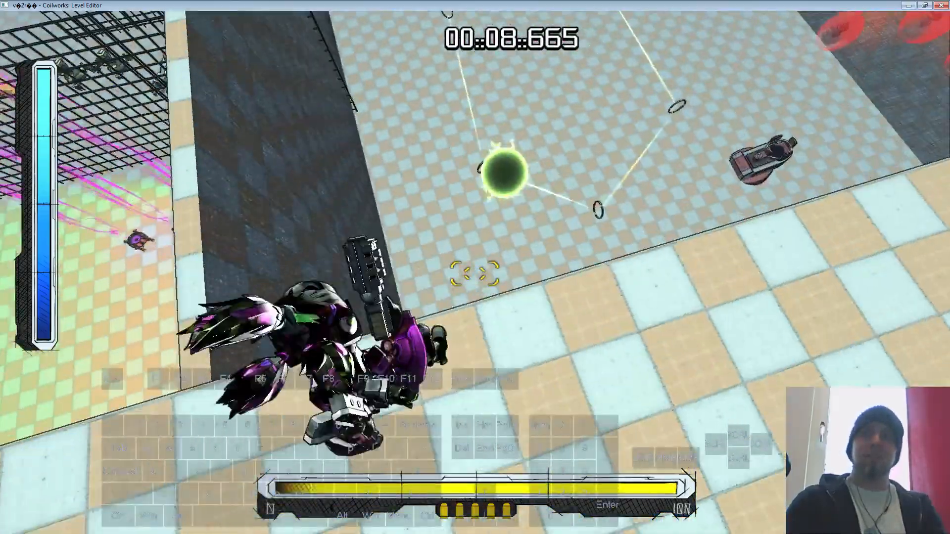
pyautogui.press('Escape')
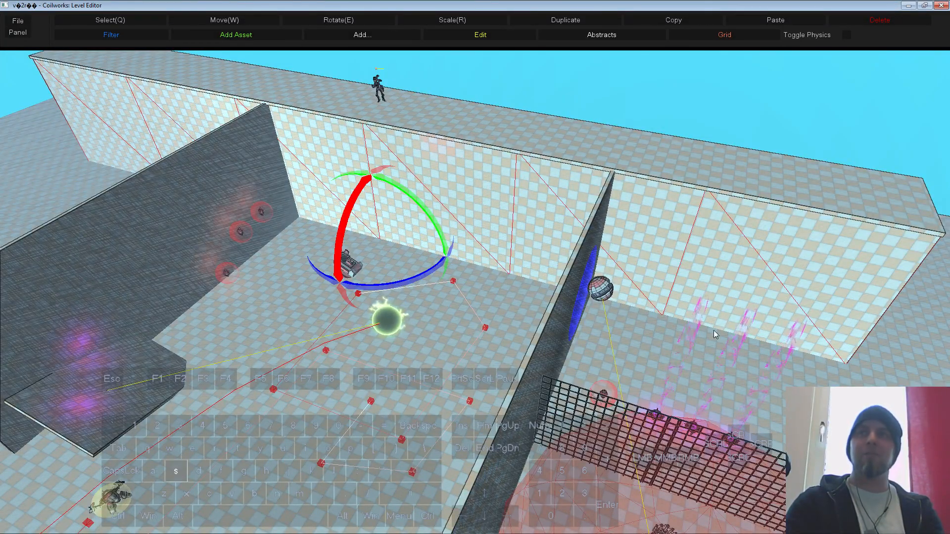
# Step: Select the large spherical zone around the fenced turret and move it onto the BombLobber
pyautogui.moveTo(713, 330); pyautogui.dragTo(584, 331, button='middle')
pyautogui.click(542, 192)
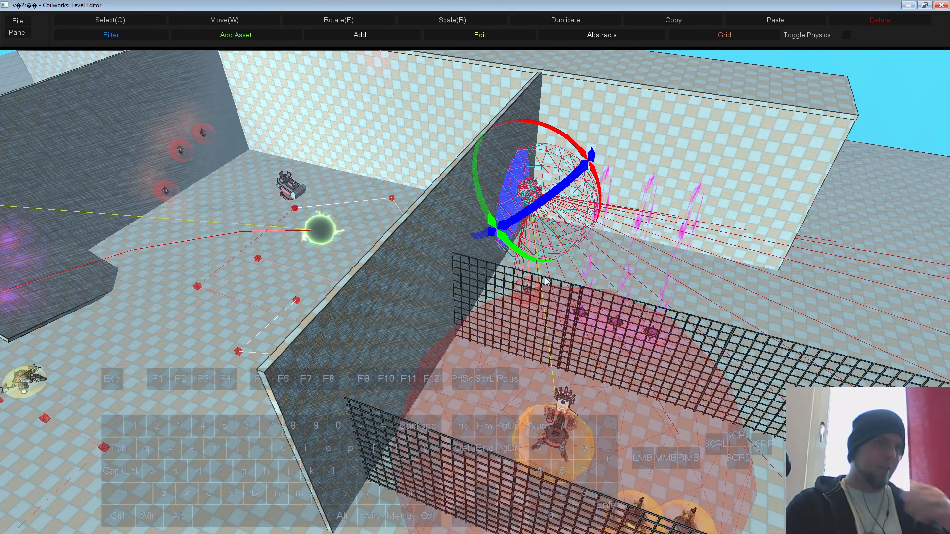
pyautogui.press('s')
pyautogui.moveTo(578, 334); pyautogui.dragTo(188, 384)
pyautogui.press('w')
pyautogui.click(277, 321)
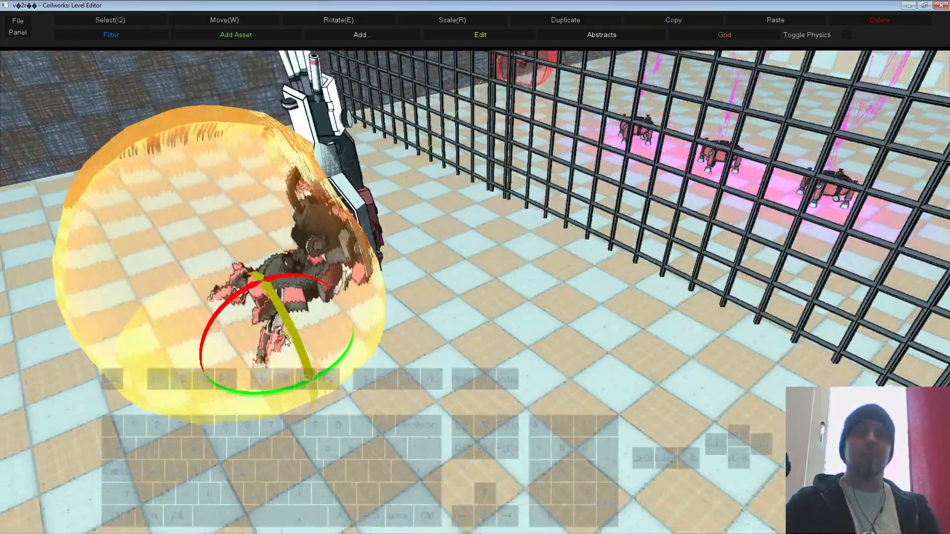
pyautogui.press('w')
pyautogui.press('s')
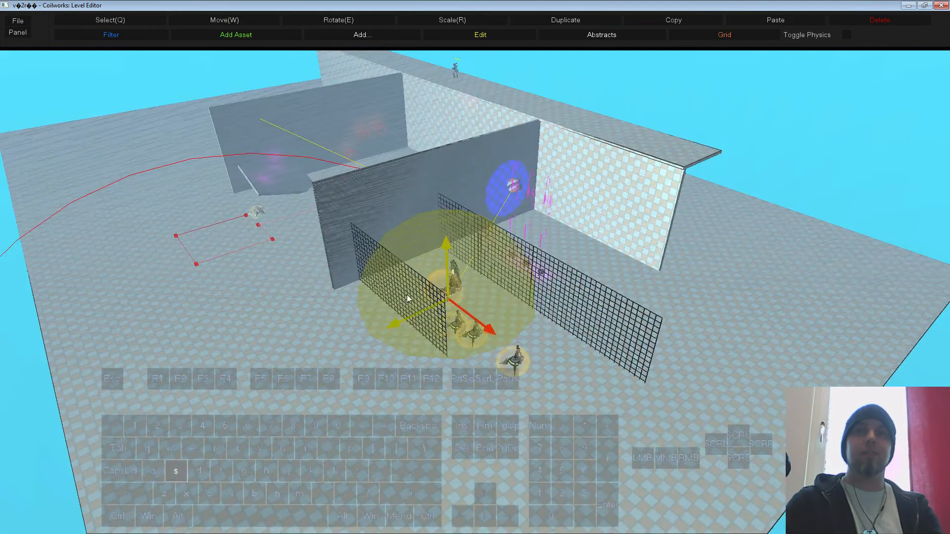
pyautogui.press('s')
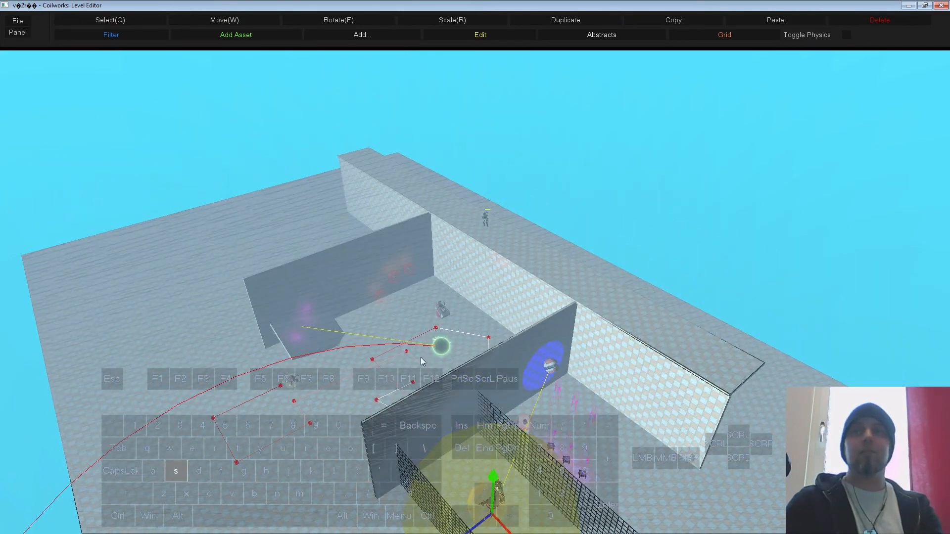
pyautogui.click(447, 315)
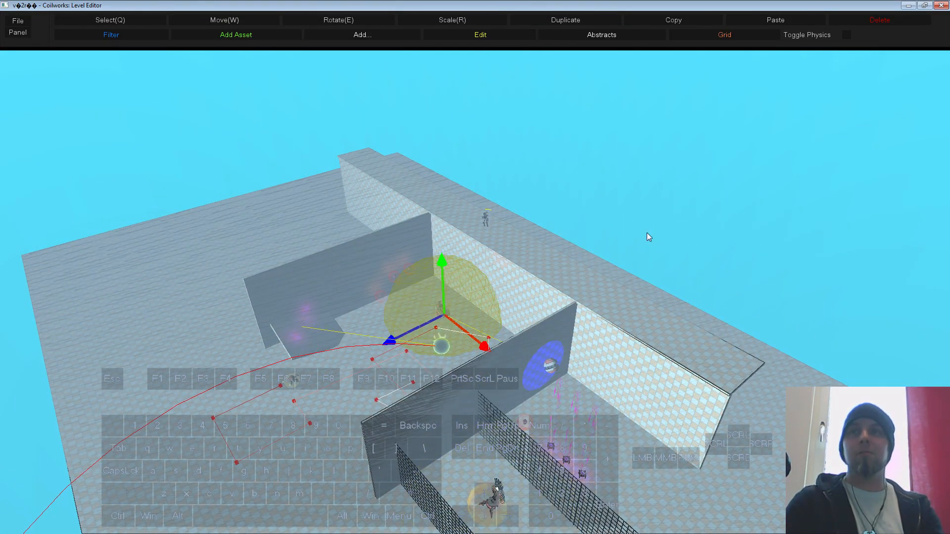
# Step: Playtest the level to check the BombLobber's shots over the dividing wall, and return to the editor
pyautogui.press('F5')
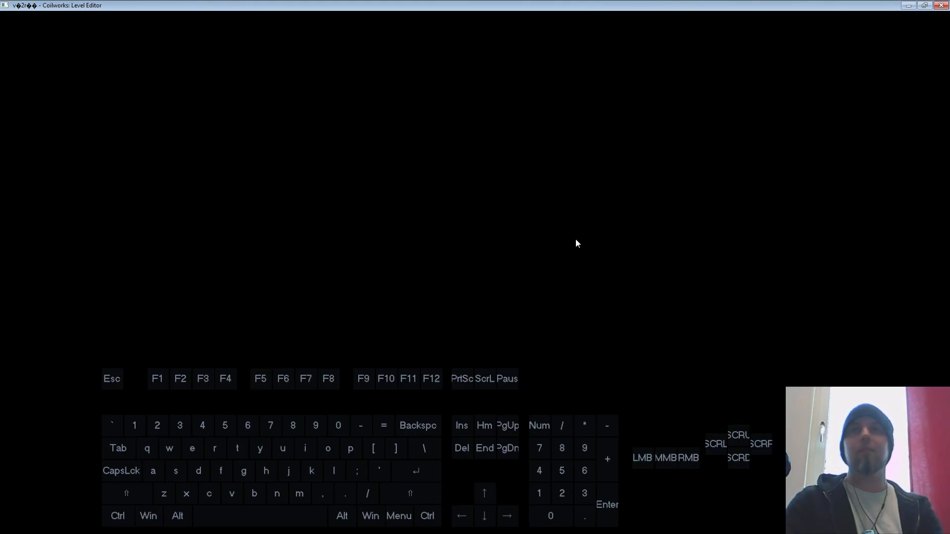
pyautogui.press('w')
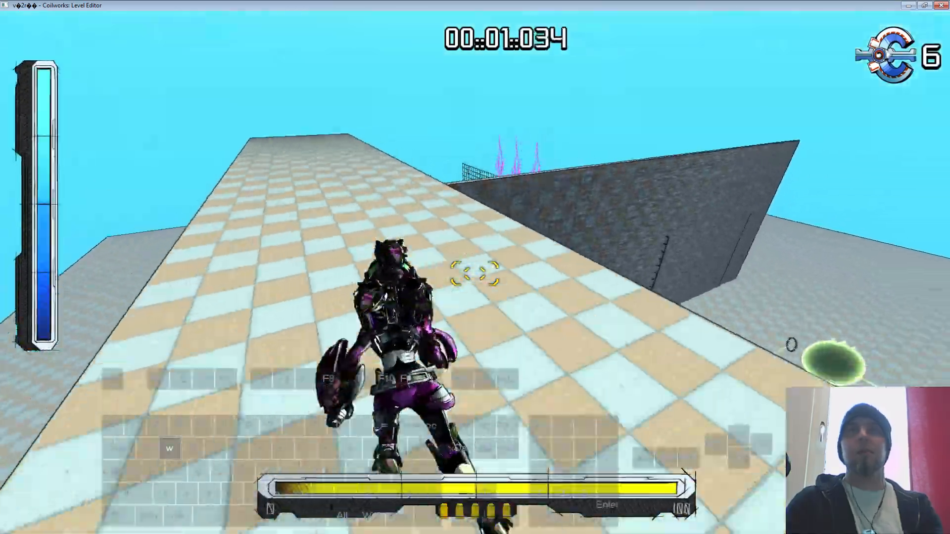
pyautogui.press('b')
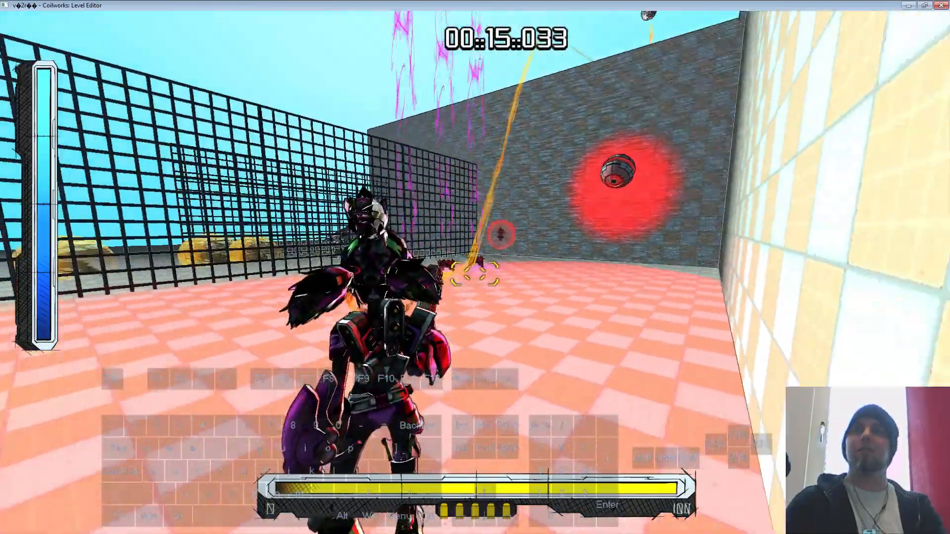
pyautogui.press('Escape')
# Step: Open the BombLobber's settings, shorten its Shot Interval, and close the settings
pyautogui.click(441, 309)
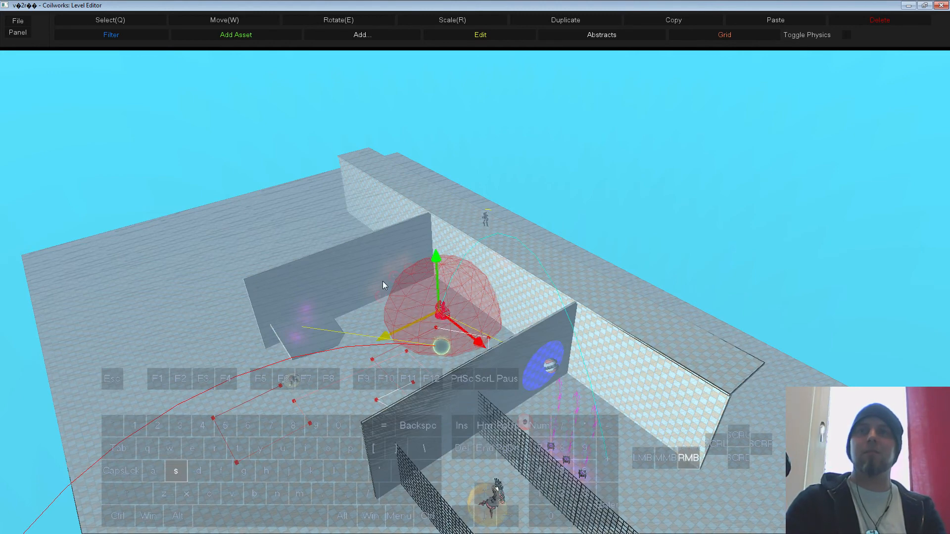
pyautogui.scroll(3, 383, 282)
pyautogui.rightClick(432, 310)
pyautogui.click(453, 319)
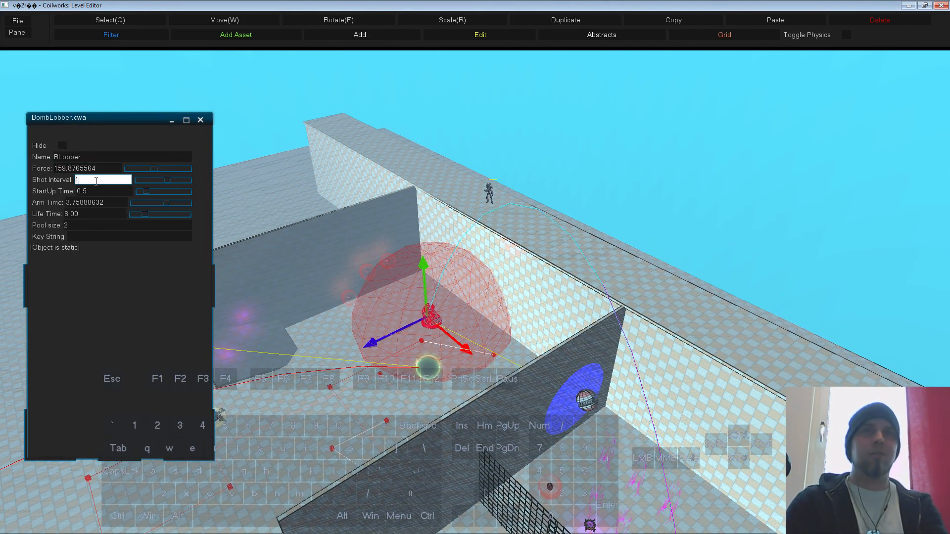
pyautogui.click(201, 119)
# Step: Playtest the new firing rate, watching the bombs land beyond the dividing wall from several positions, and return to the editor
pyautogui.press('F5')
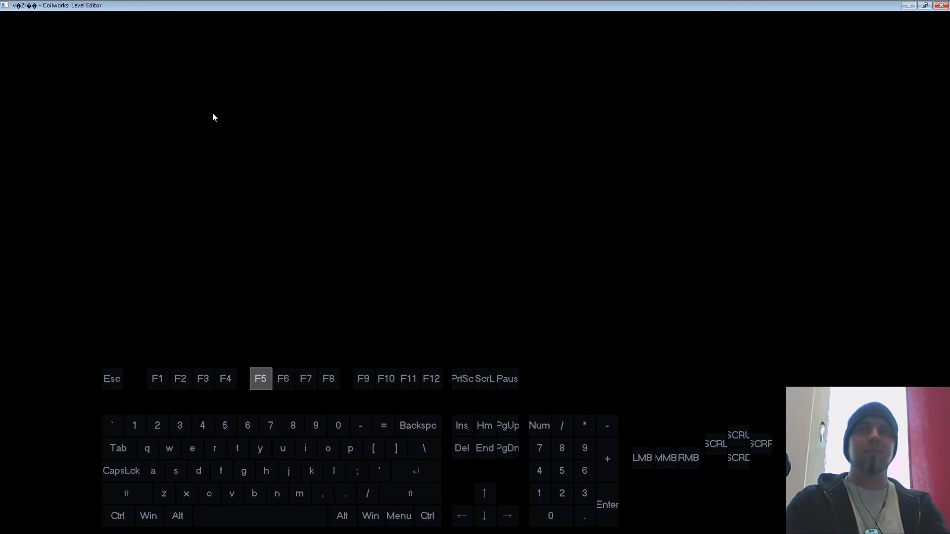
pyautogui.press('w')
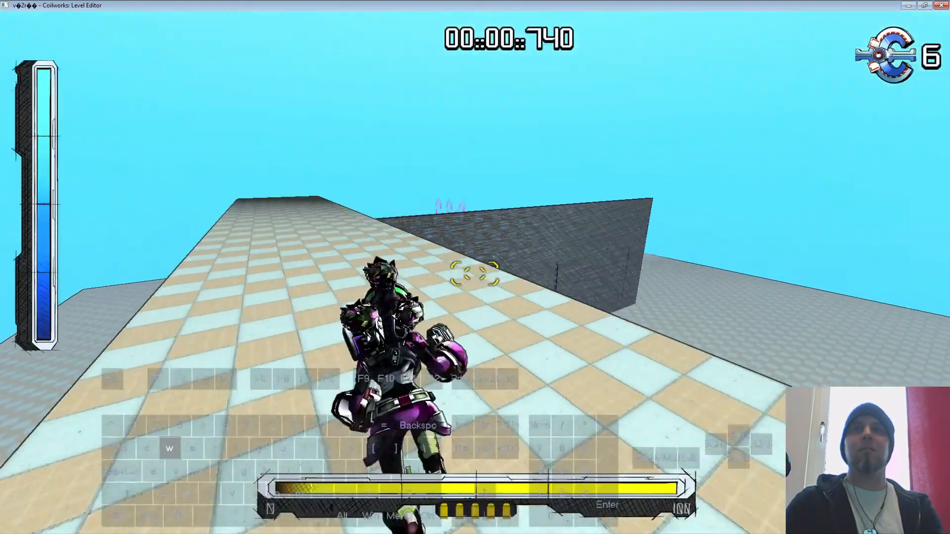
pyautogui.press('a')
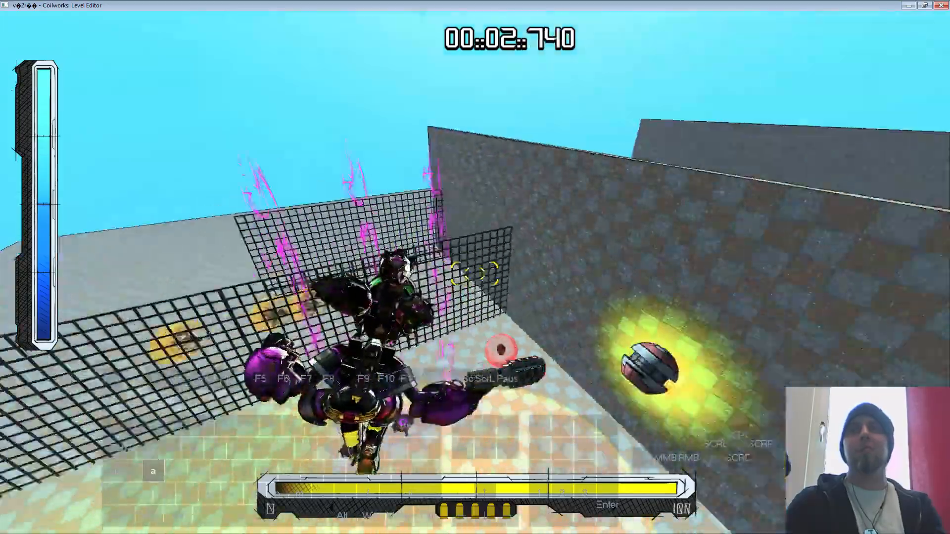
pyautogui.press('s')
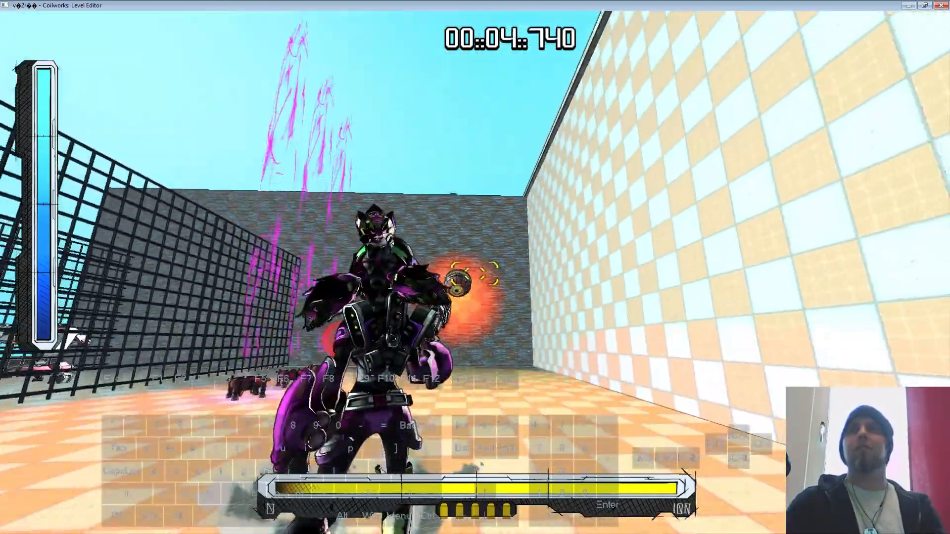
pyautogui.press('d')
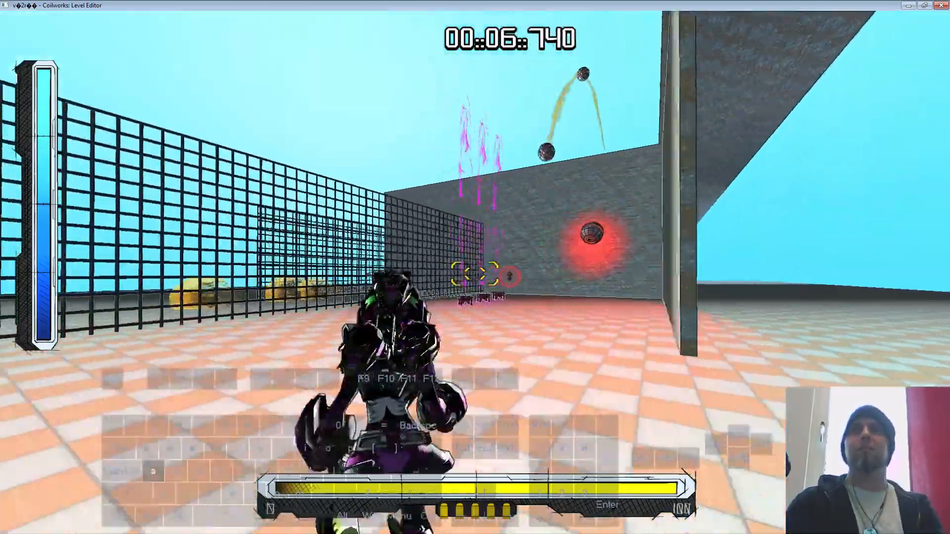
pyautogui.press('a')
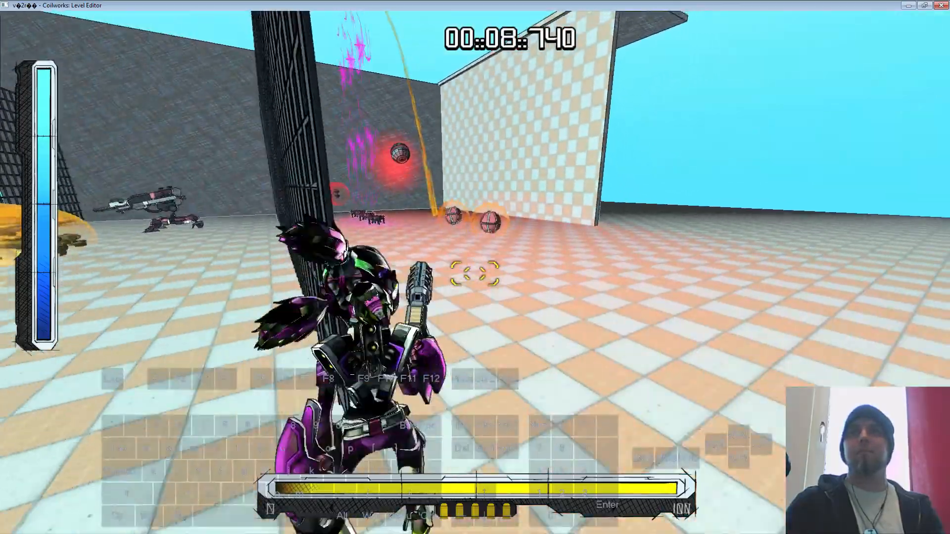
pyautogui.press('d')
pyautogui.press('w')
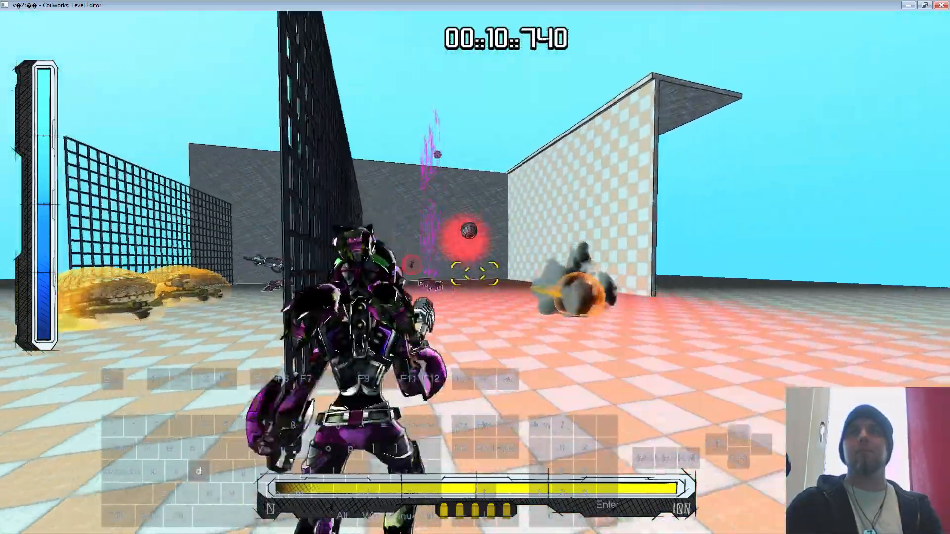
pyautogui.press('d')
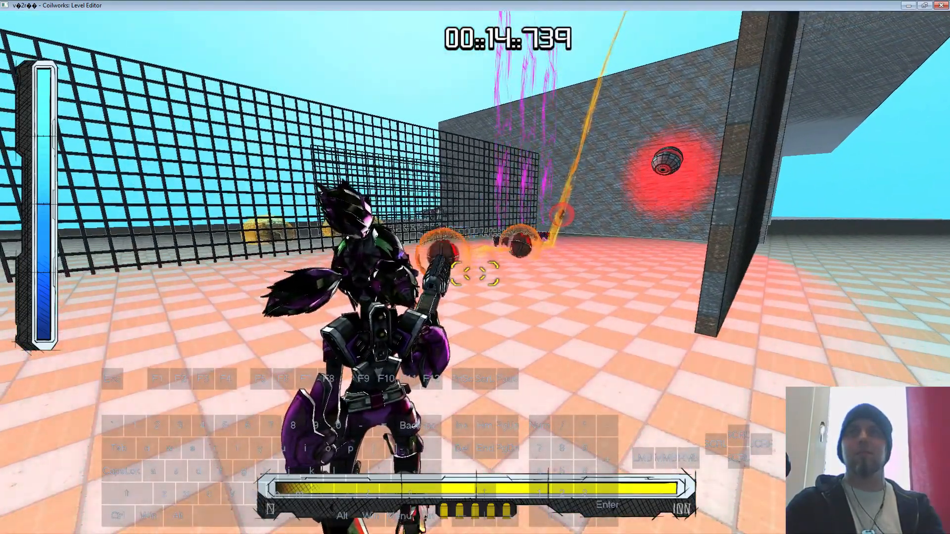
pyautogui.press('F4')
# Step: Examine the BombLobber, its surrounding zone and the empty floor beyond the far dark wall
pyautogui.moveTo(598, 365); pyautogui.dragTo(364, 282, button='right')
pyautogui.scroll(2, 364, 282)
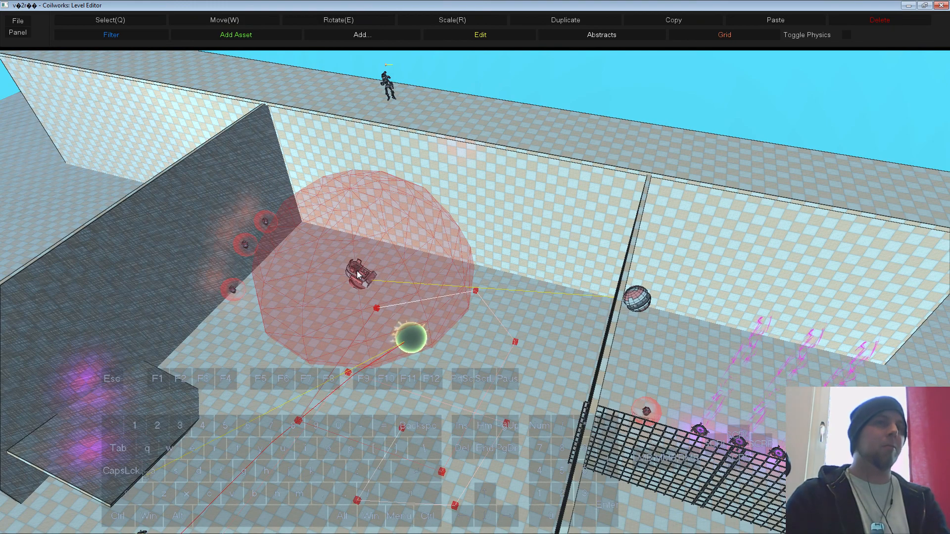
pyautogui.press('s')
pyautogui.moveTo(323, 248); pyautogui.dragTo(383, 297, button='right')
pyautogui.moveTo(384, 297); pyautogui.dragTo(424, 303, button='middle')
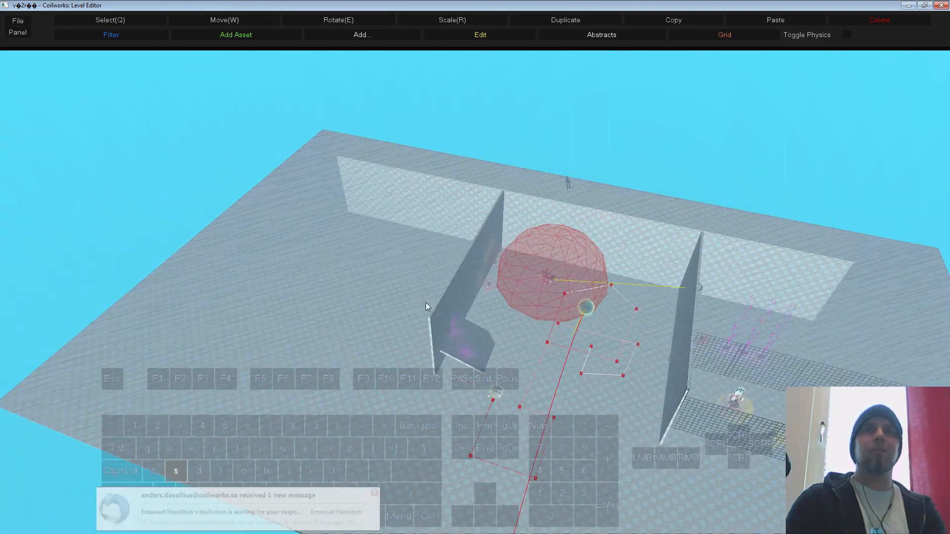
pyautogui.moveTo(424, 303); pyautogui.dragTo(397, 345, button='right')
pyautogui.moveTo(397, 345); pyautogui.dragTo(375, 364, button='middle')
pyautogui.moveTo(375, 364); pyautogui.dragTo(335, 361, button='right')
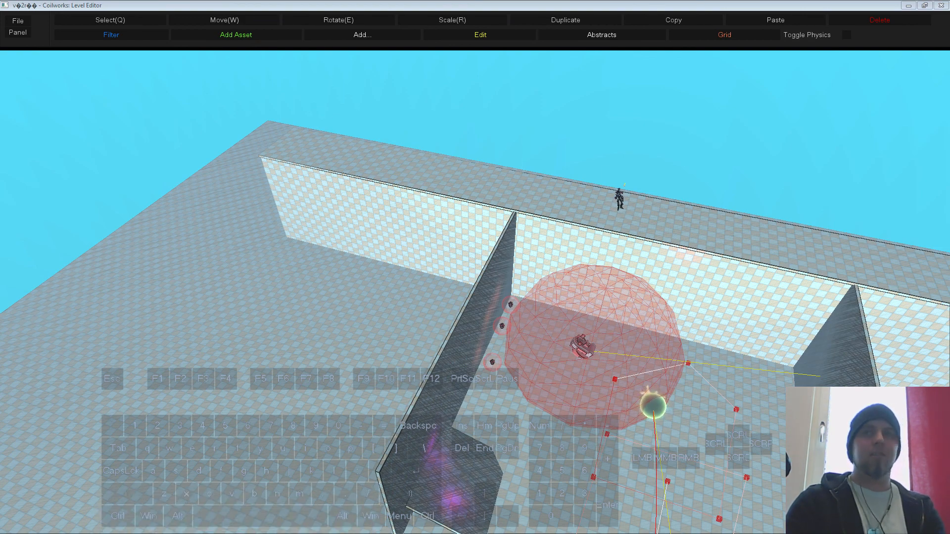
pyautogui.press('w')
pyautogui.moveTo(495, 370)
pyautogui.mouseDown(button='right')
pyautogui.moveTo(508, 378)
pyautogui.moveTo(494, 367)
pyautogui.mouseUp(button='right')
pyautogui.press('a')
pyautogui.press('w')
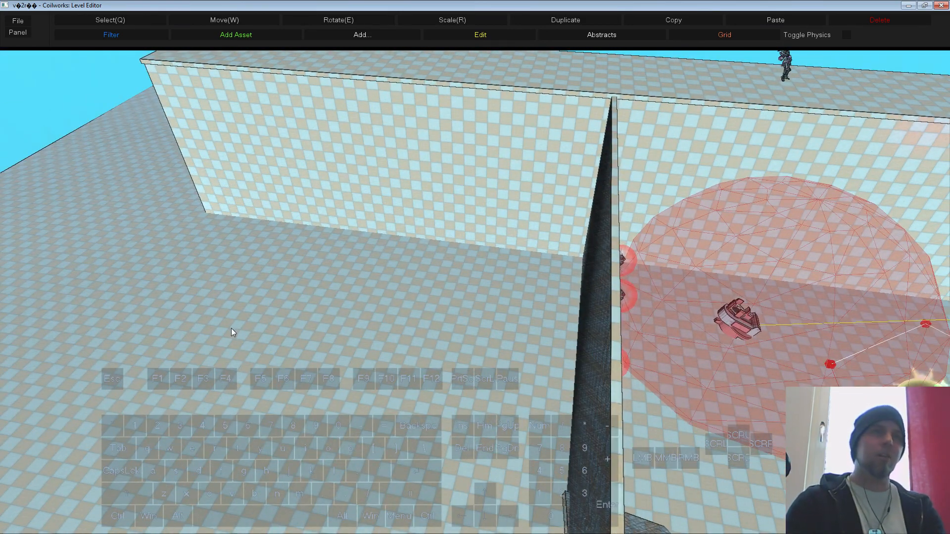
# Step: Delete the outer mesh fence beside the turrets that adjoins the end of the dividing wall
pyautogui.press('d')
pyautogui.moveTo(354, 348); pyautogui.dragTo(385, 357, button='right')
pyautogui.press('s')
pyautogui.press('d')
pyautogui.click(453, 356)
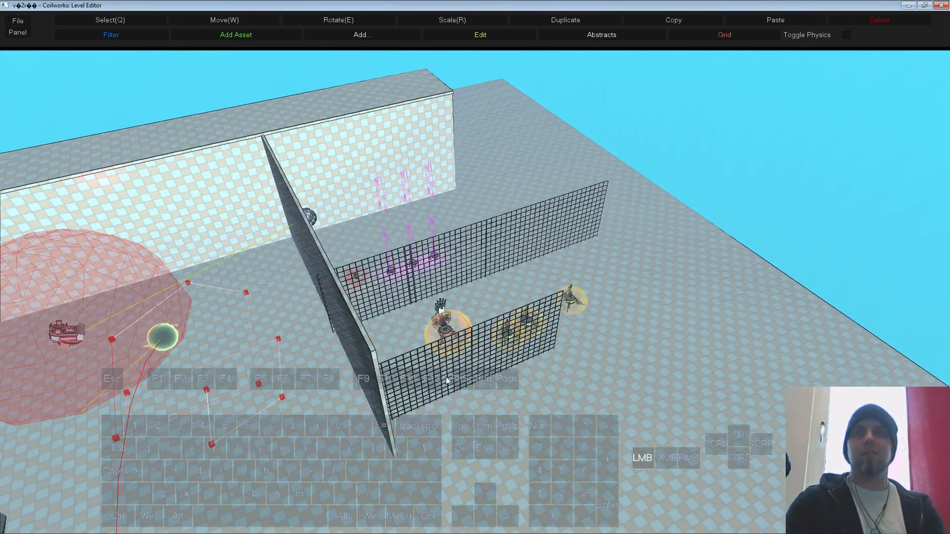
pyautogui.press('Delete')
# Step: Find ShieldDoor-01.cwa with the asset filter "shie", place it on the BombLobber's side and move it up against the dividing wall
pyautogui.moveTo(453, 356); pyautogui.dragTo(456, 380, button='right')
pyautogui.press('a')
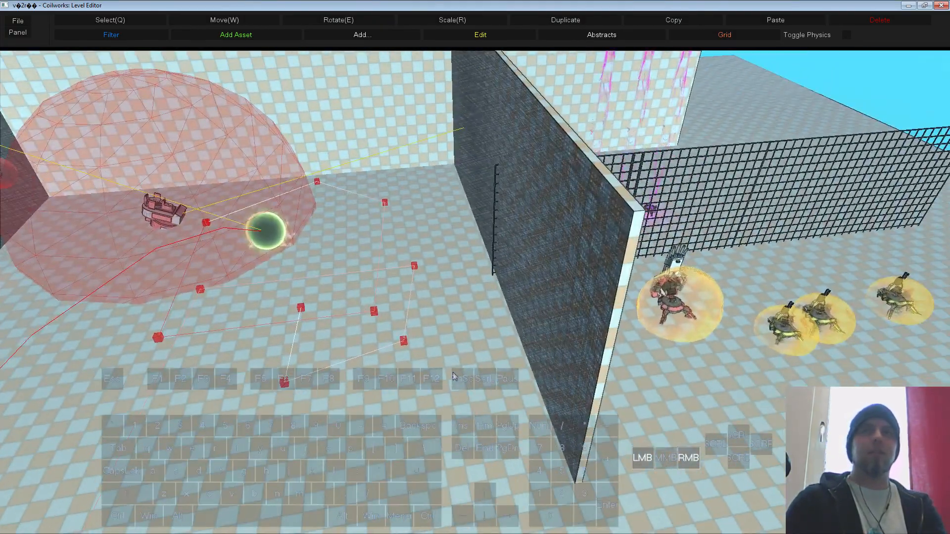
pyautogui.click(245, 37)
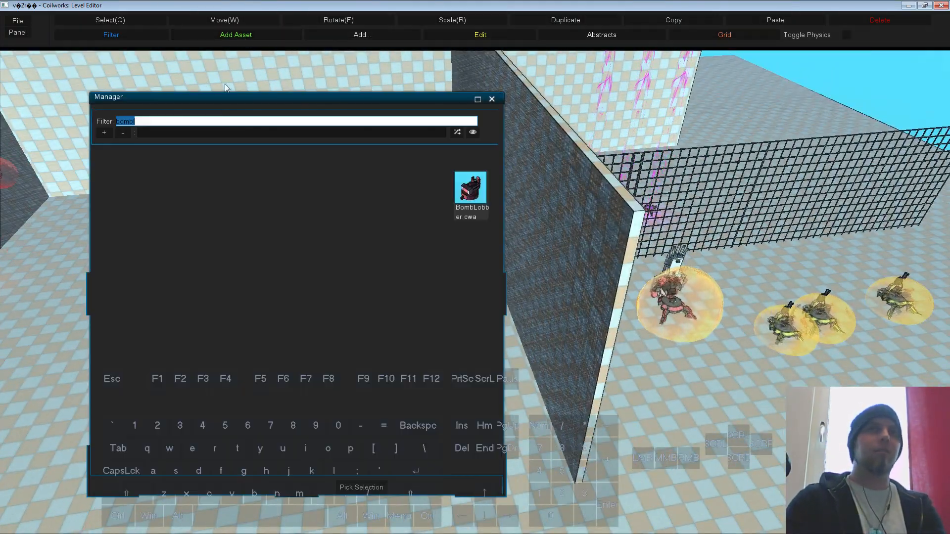
pyautogui.write('sh')
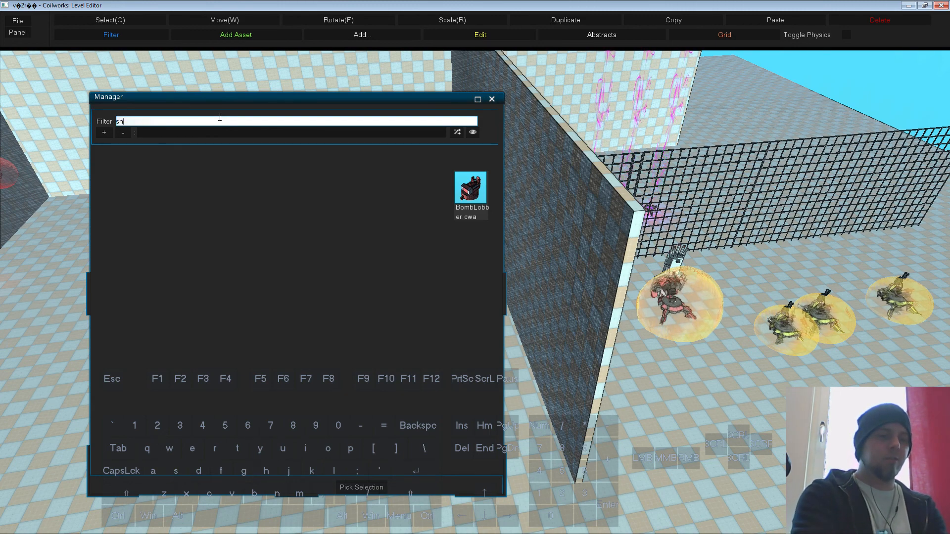
pyautogui.write('ie')
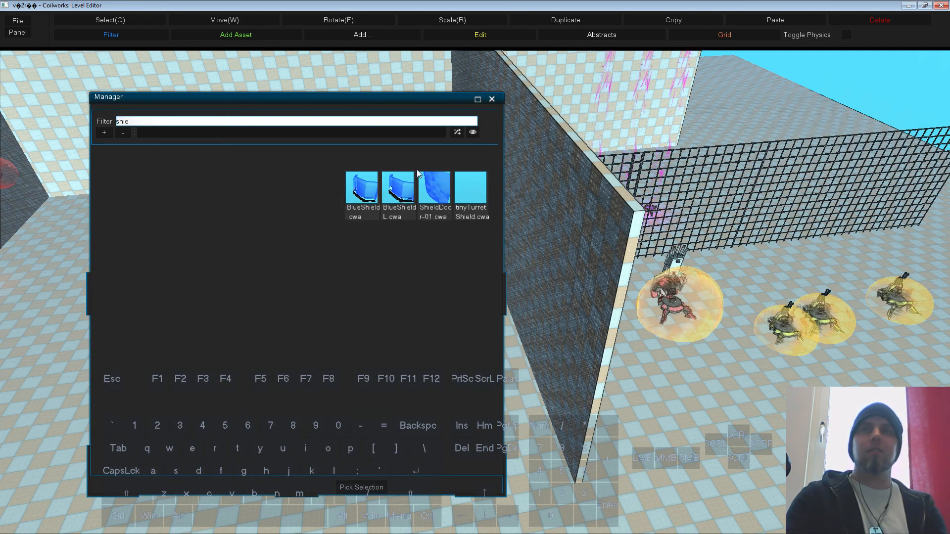
pyautogui.click(434, 190)
pyautogui.click(360, 488)
pyautogui.click(442, 388)
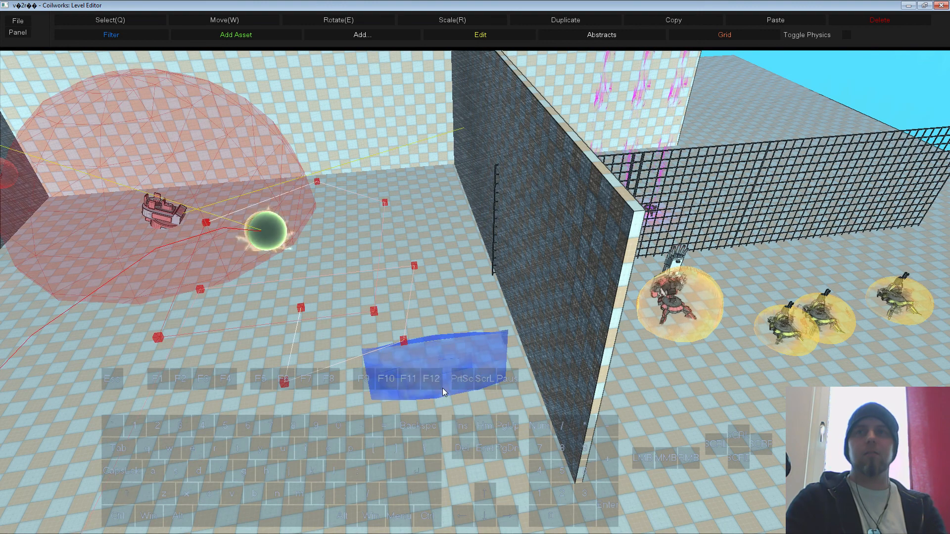
pyautogui.moveTo(446, 369); pyautogui.dragTo(473, 325)
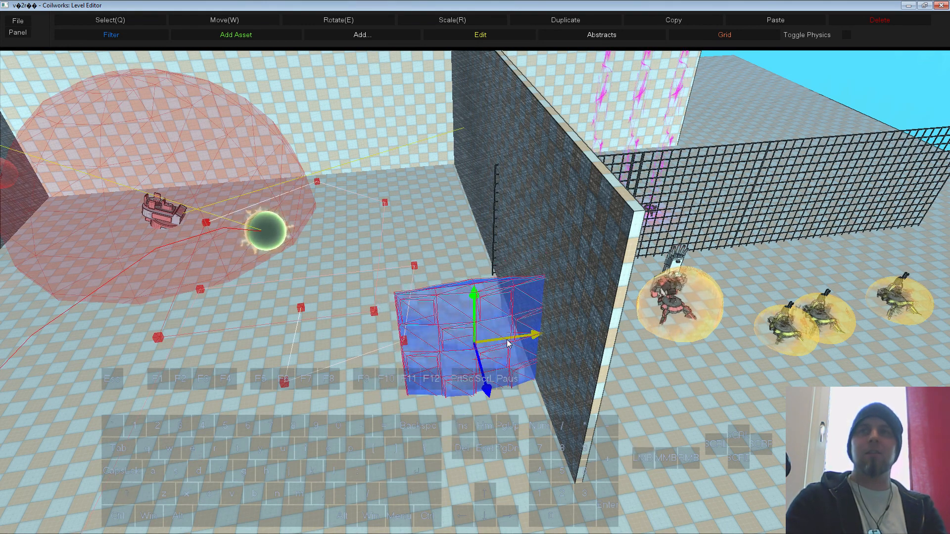
# Step: Move the shield door along the dividing wall toward the wall's open end and deselect it
pyautogui.moveTo(486, 389); pyautogui.dragTo(493, 443)
pyautogui.click(853, 72)
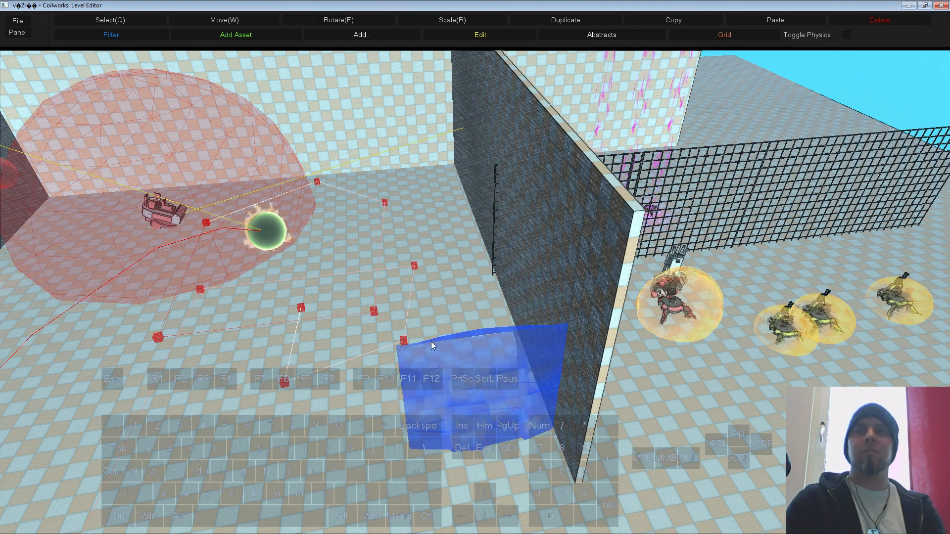
pyautogui.moveTo(431, 341); pyautogui.dragTo(458, 343, button='right')
# Step: Playtest the level, shooting the shield door beside the dividing wall with different shots, and return to the editor
pyautogui.press('F5')
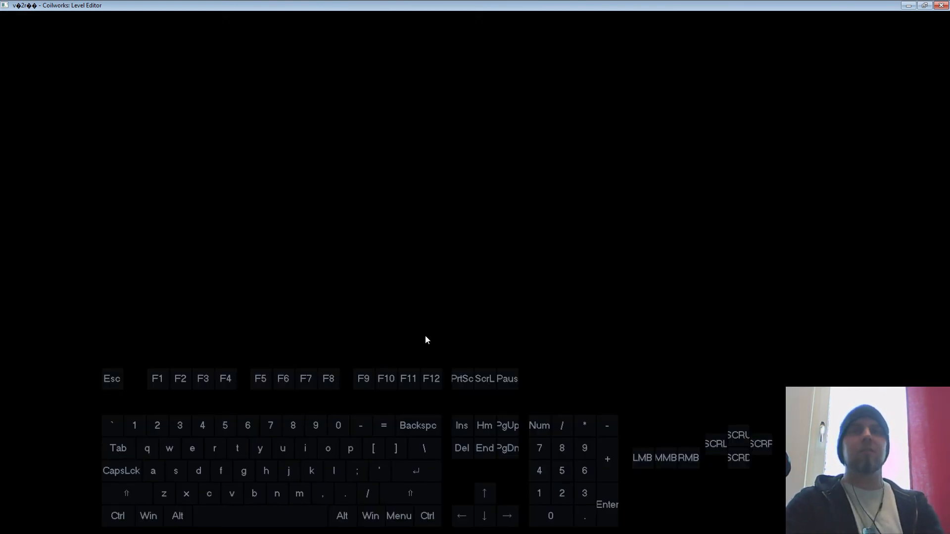
pyautogui.press('w')
pyautogui.press('d')
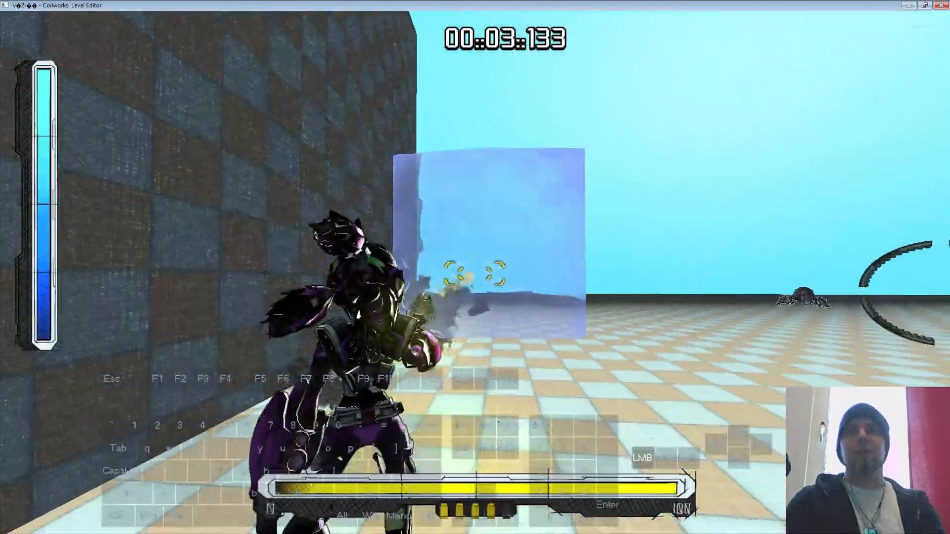
pyautogui.click(475, 274)
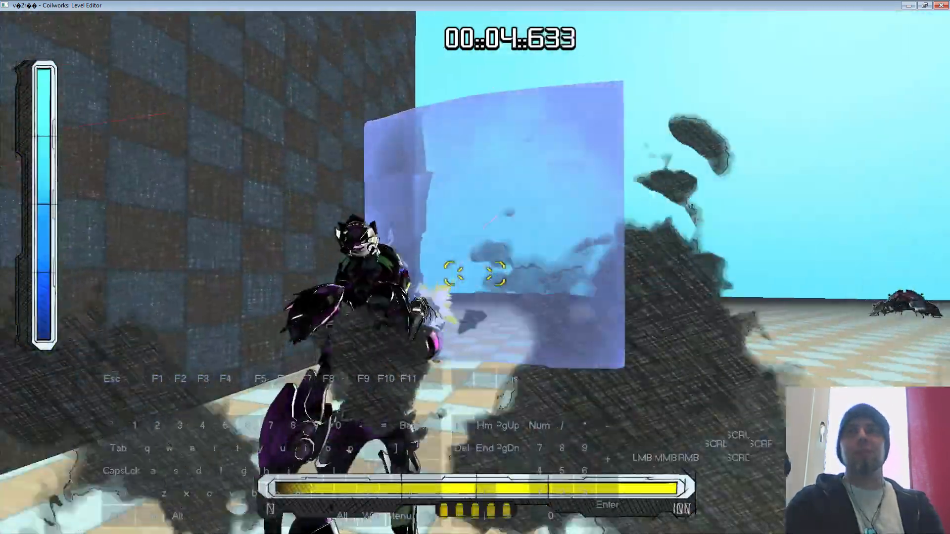
pyautogui.click(475, 275)
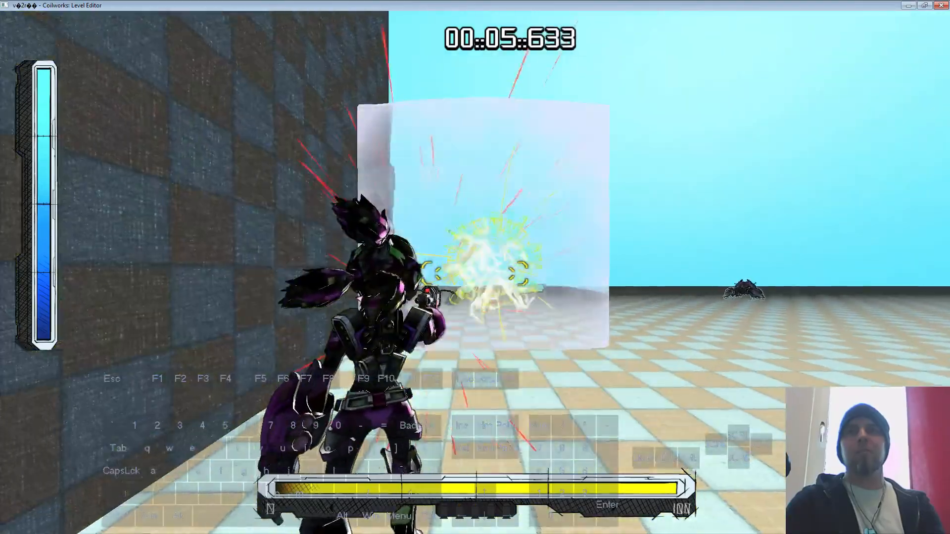
pyautogui.click(475, 274)
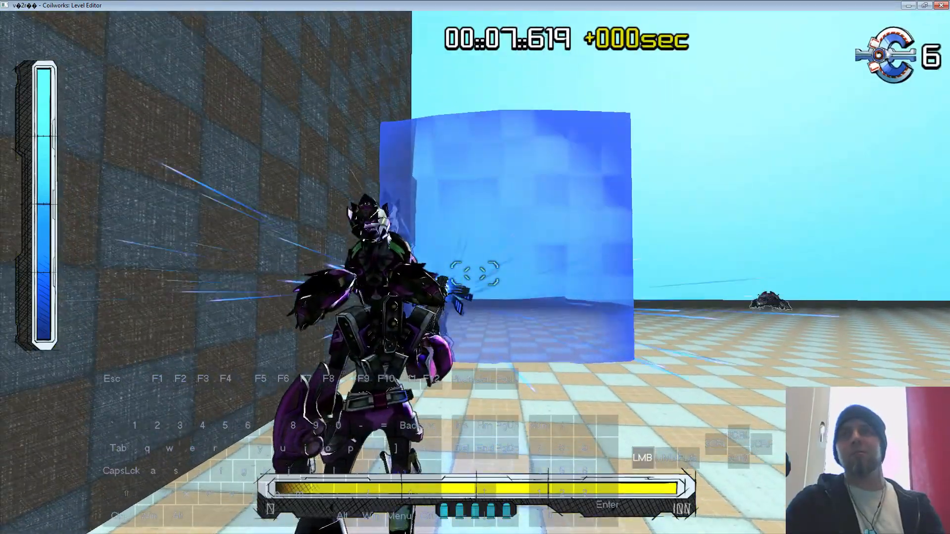
pyautogui.press('a')
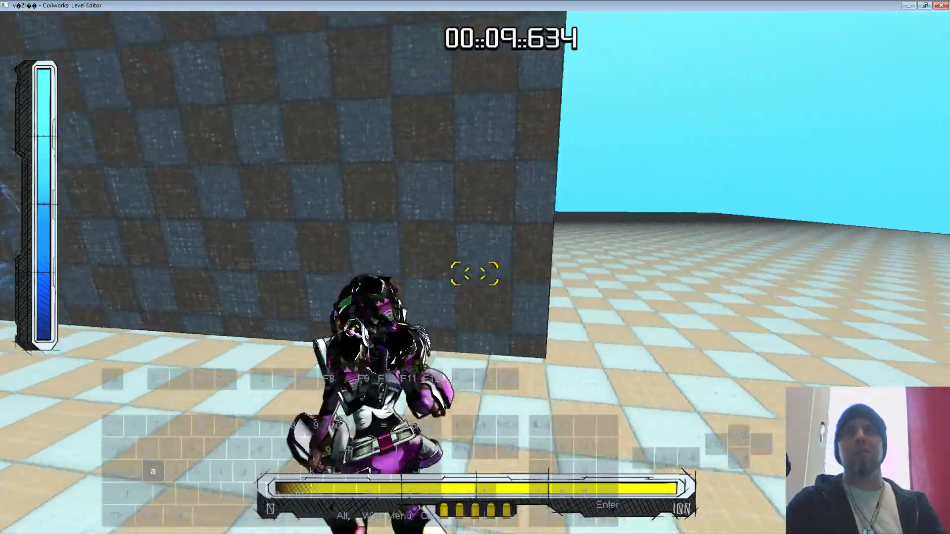
pyautogui.press('Escape')
# Step: Edit the shield door's properties, setting its Armor/Absorb to 0 and its Max Health to 50
pyautogui.moveTo(583, 367); pyautogui.dragTo(633, 380, button='right')
pyautogui.click(483, 268)
pyautogui.rightClick(483, 268)
pyautogui.click(490, 272)
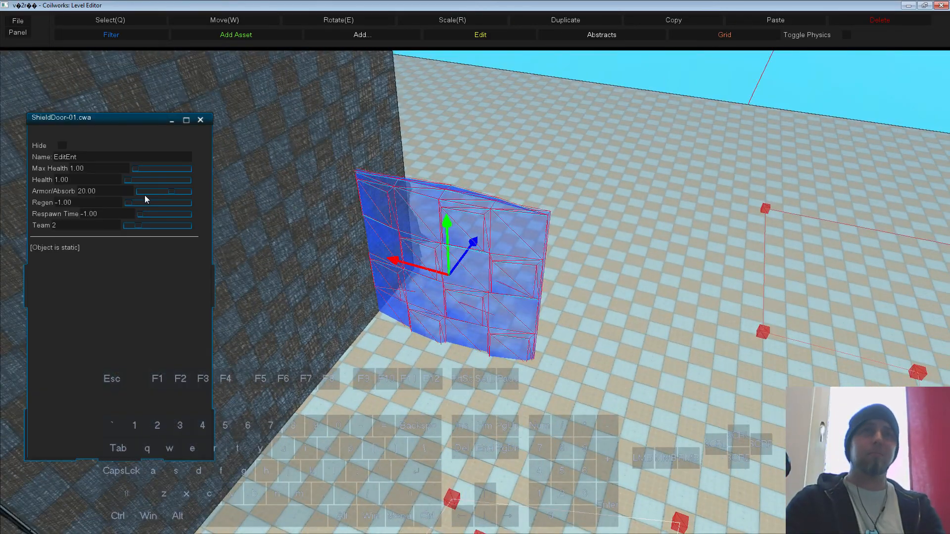
pyautogui.click(79, 169)
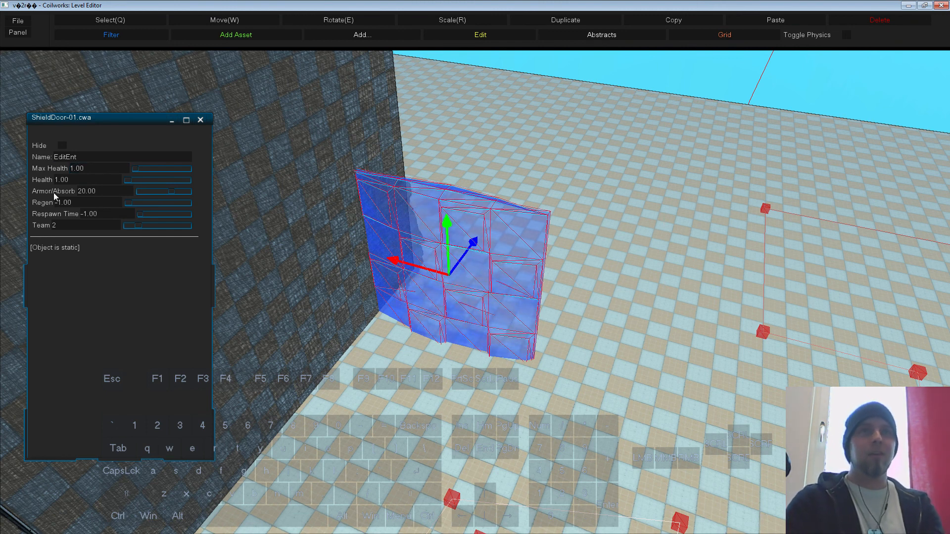
pyautogui.click(86, 191)
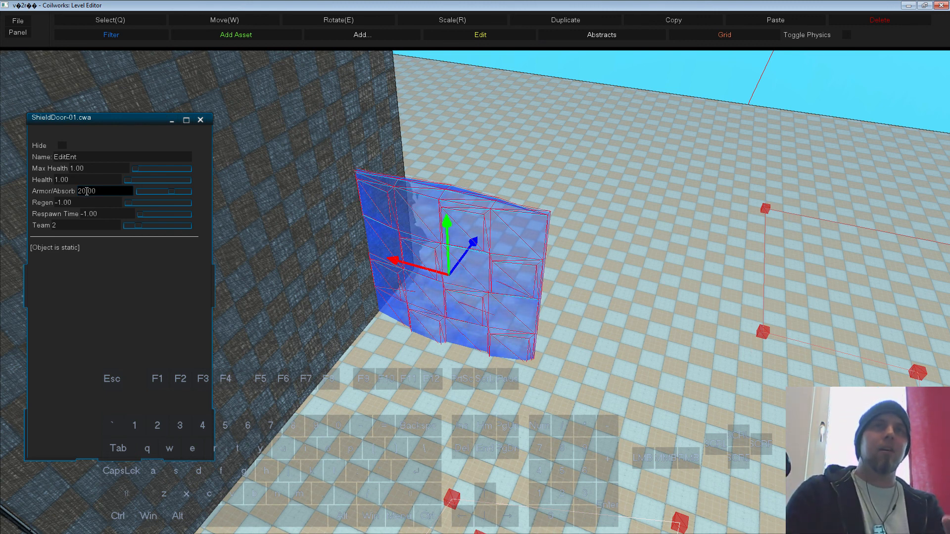
pyautogui.click(107, 191)
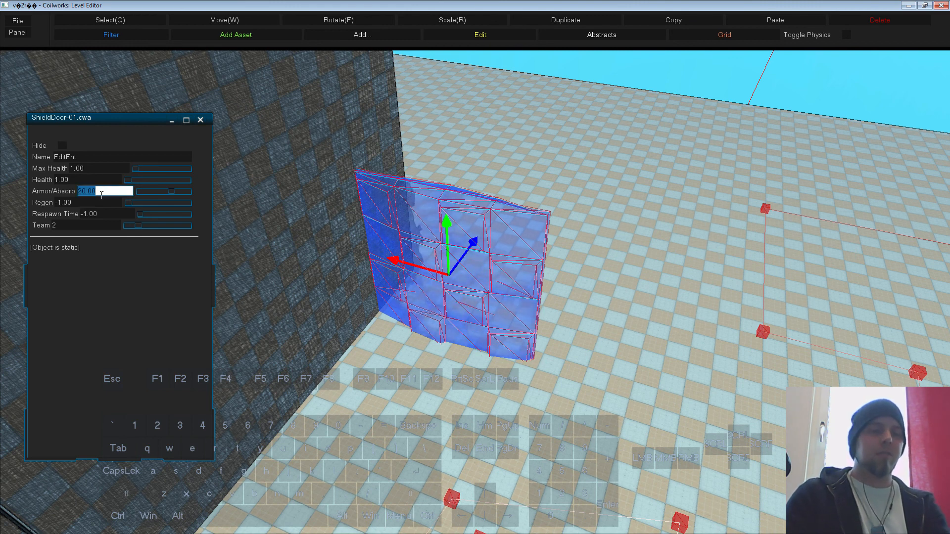
pyautogui.write('0')
pyautogui.press('Return')
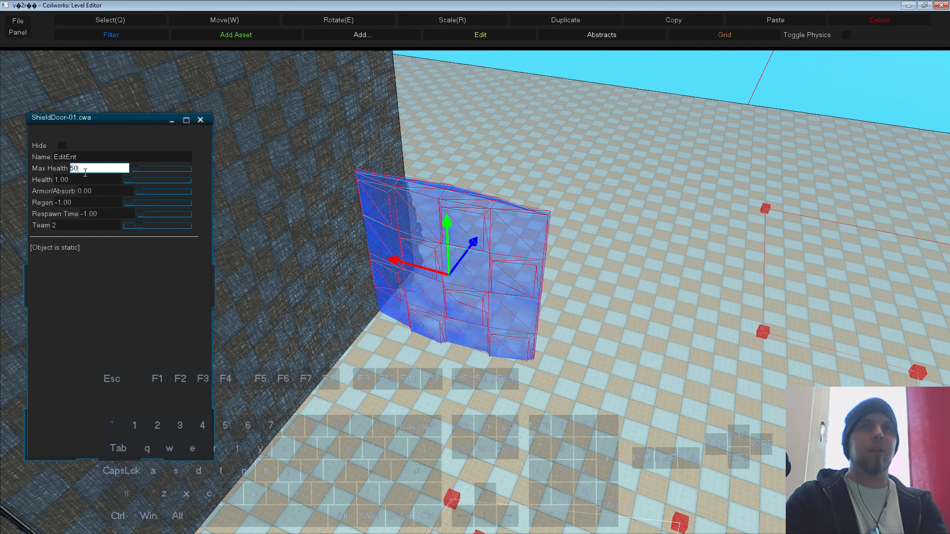
pyautogui.click(200, 120)
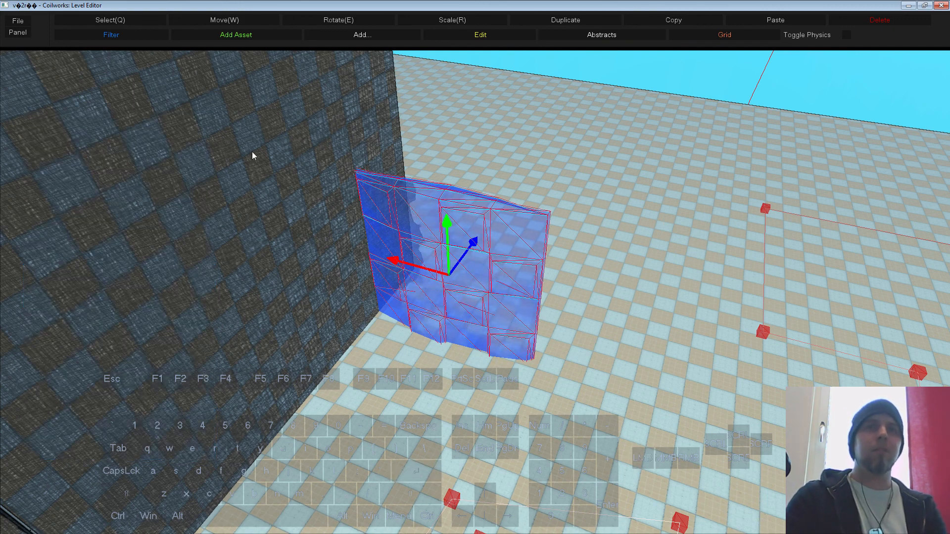
# Step: Reopen the shield door's properties from the editor and set its Respawn Time to 3
pyautogui.press('F5')
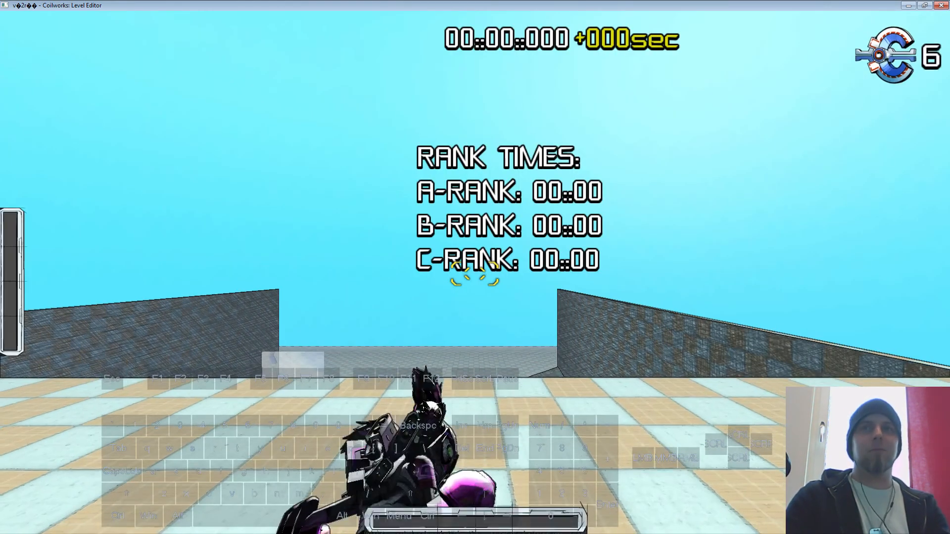
pyautogui.press('F5')
pyautogui.click(519, 290)
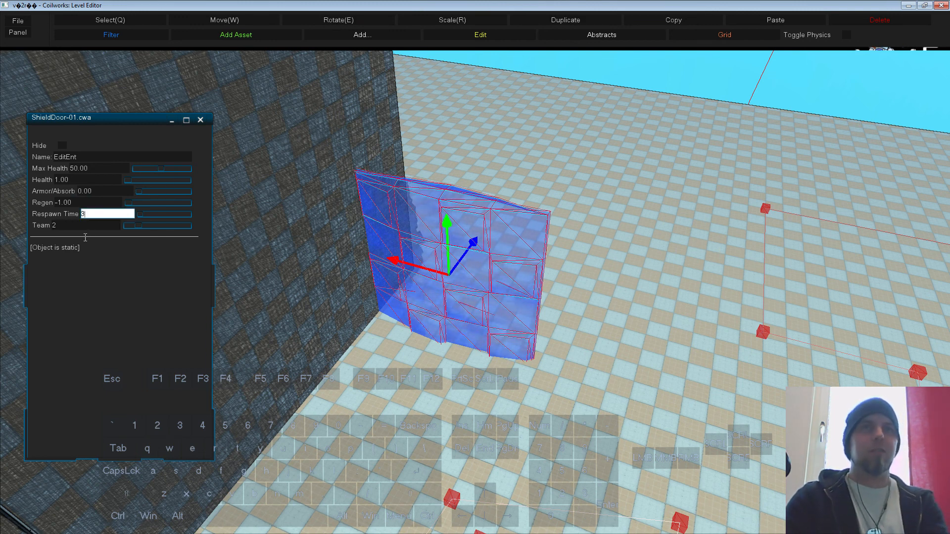
pyautogui.press('Return')
pyautogui.click(200, 120)
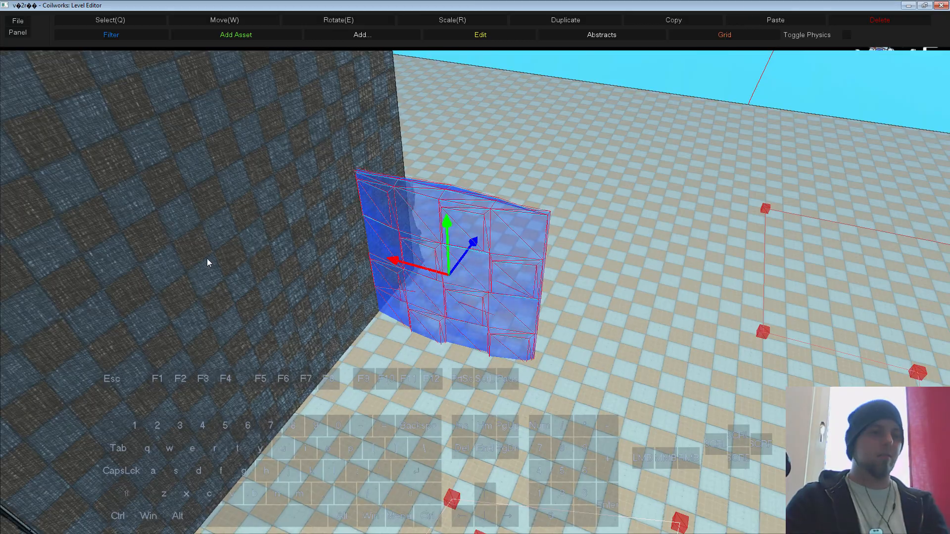
# Step: Playtest destroying the shield door, wait beside the wall for it to respawn, shoot it again from the other side and return to the editor
pyautogui.press('F5')
pyautogui.press('w')
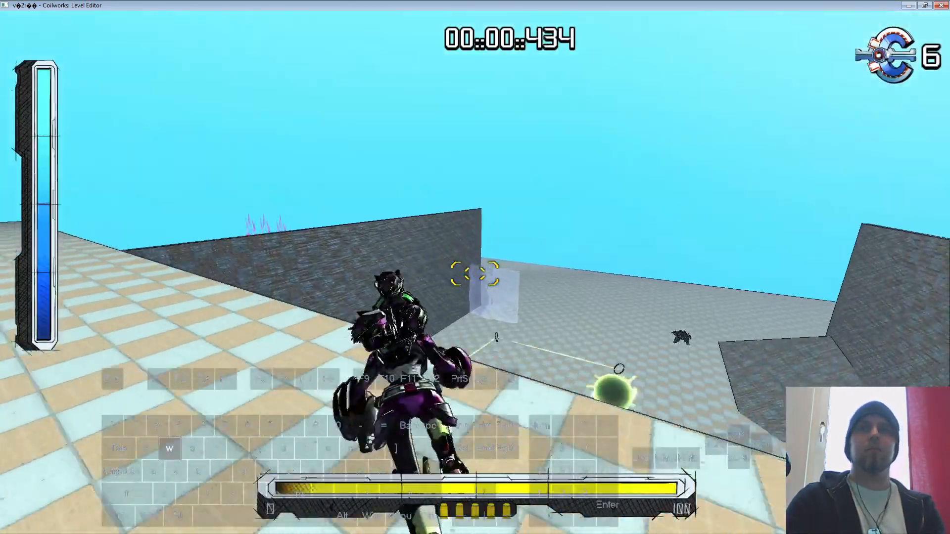
pyautogui.click(475, 274)
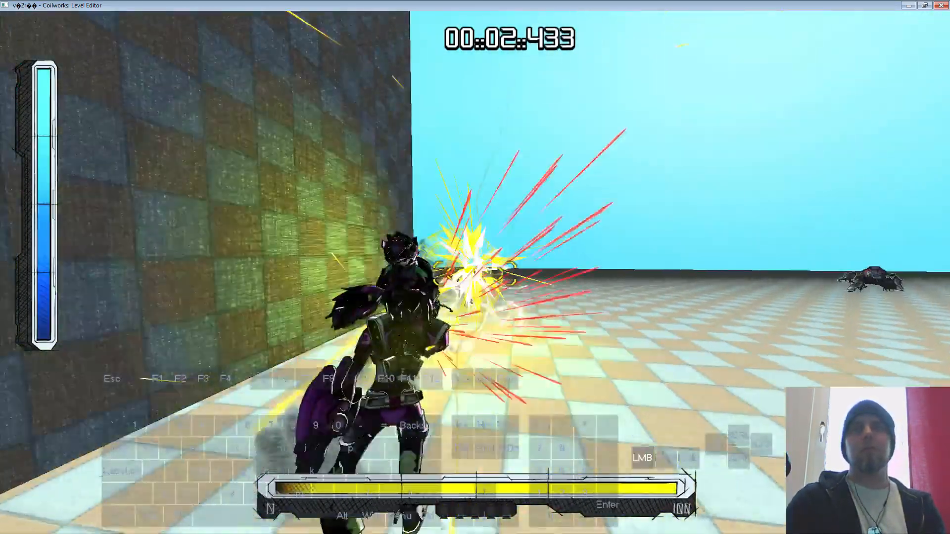
pyautogui.press('d')
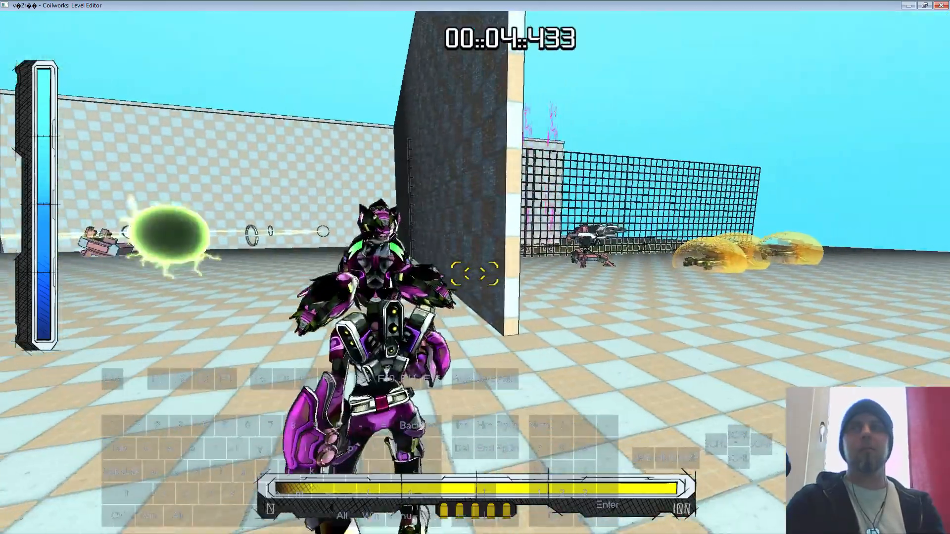
pyautogui.press('a')
pyautogui.press('w')
pyautogui.press('a')
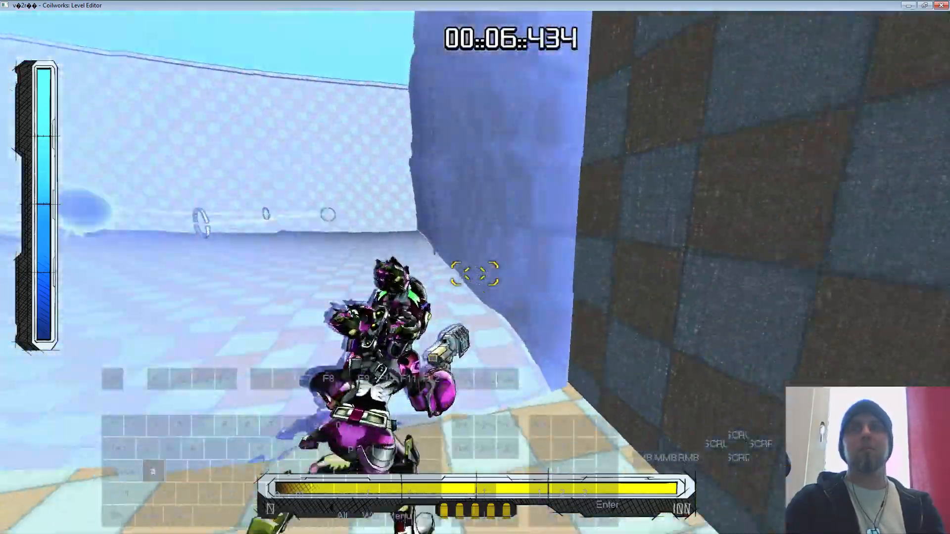
pyautogui.click(475, 274)
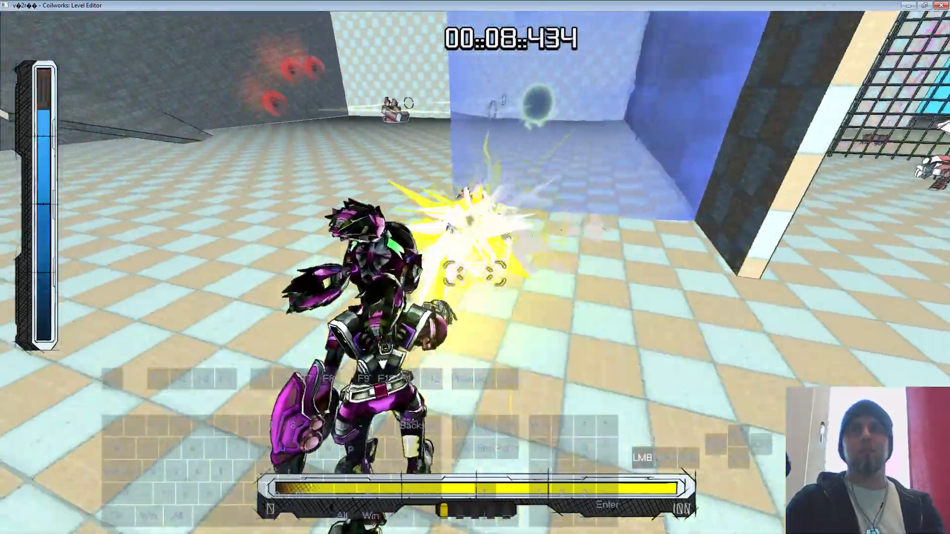
pyautogui.click(475, 273)
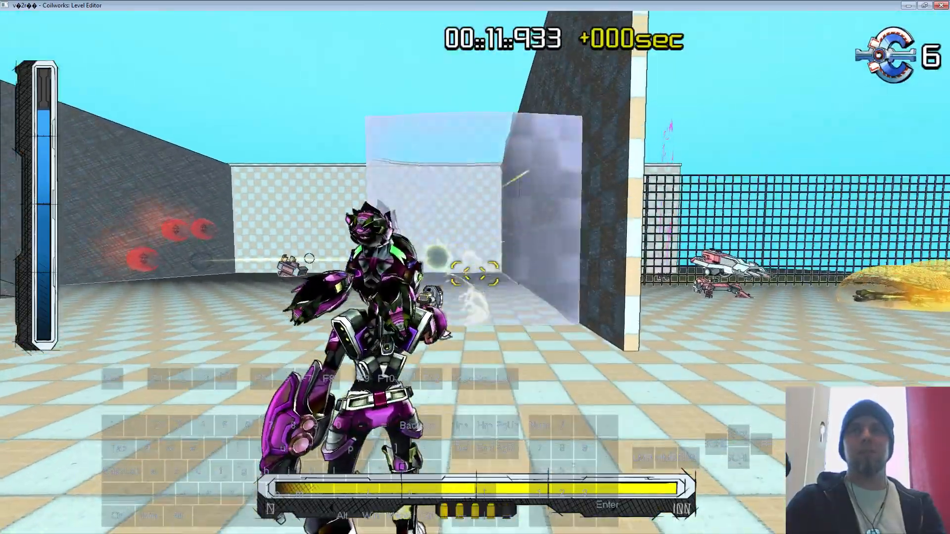
pyautogui.click(475, 273)
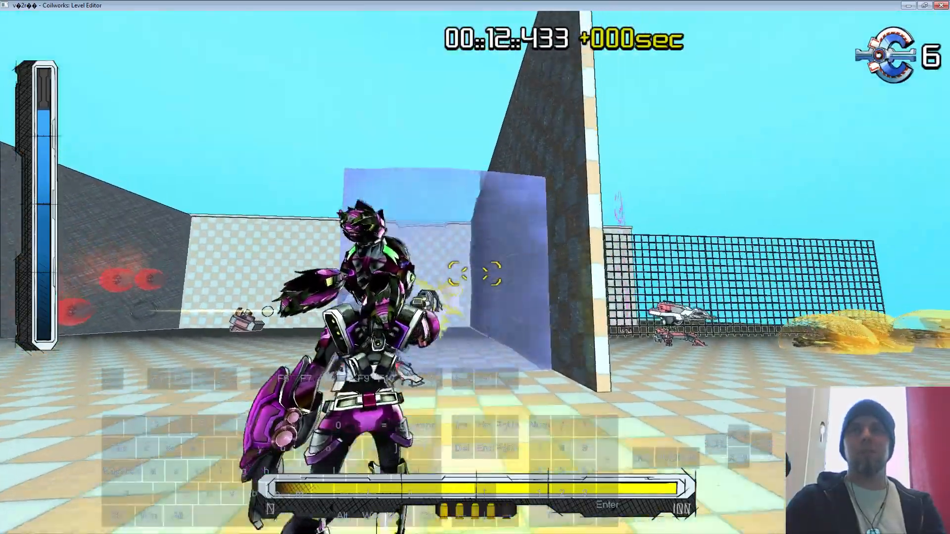
pyautogui.press('Escape')
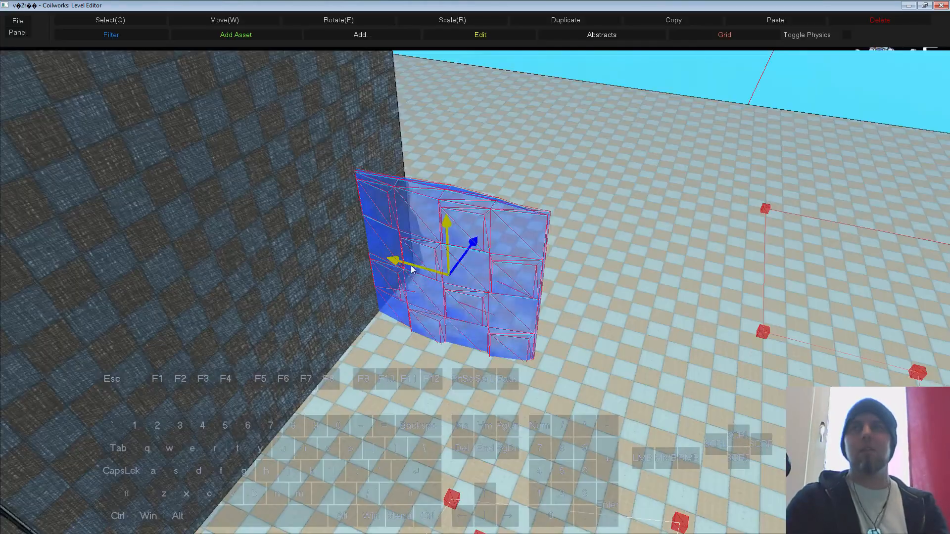
# Step: Set the shield door's Max Health to about 71 and its Regen to about 47
pyautogui.click(454, 274)
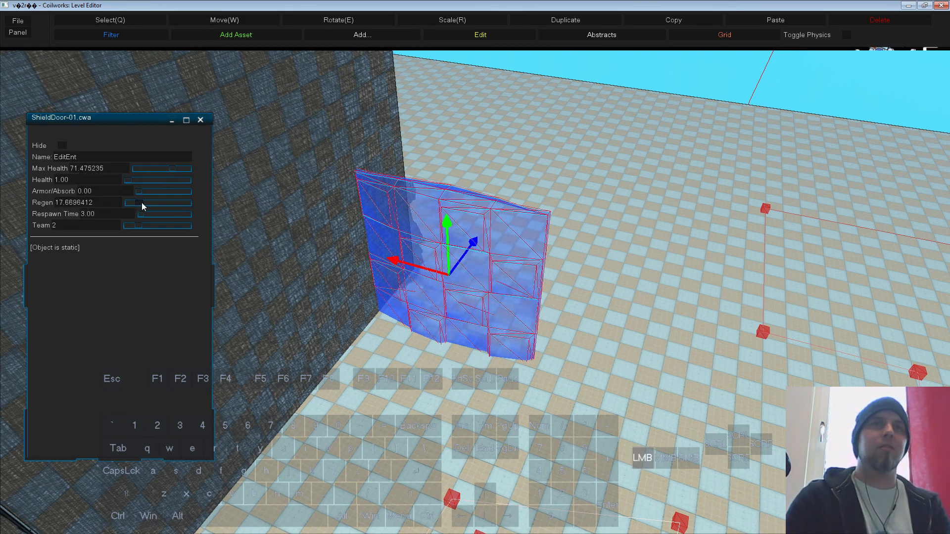
pyautogui.click(62, 203)
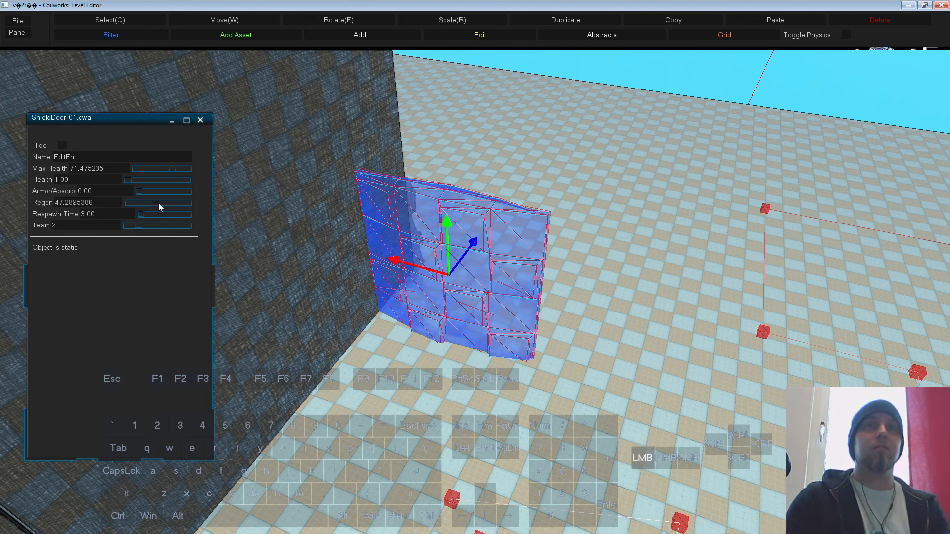
pyautogui.click(200, 120)
# Step: Start a playtest, run to the shield door beside the wall and shoot it to check its new regeneration
pyautogui.press('F5')
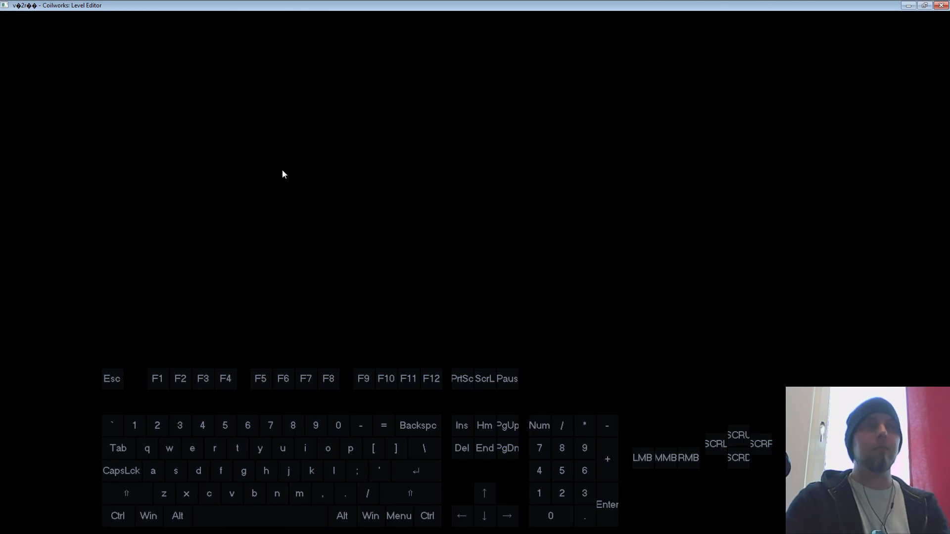
pyautogui.press('w')
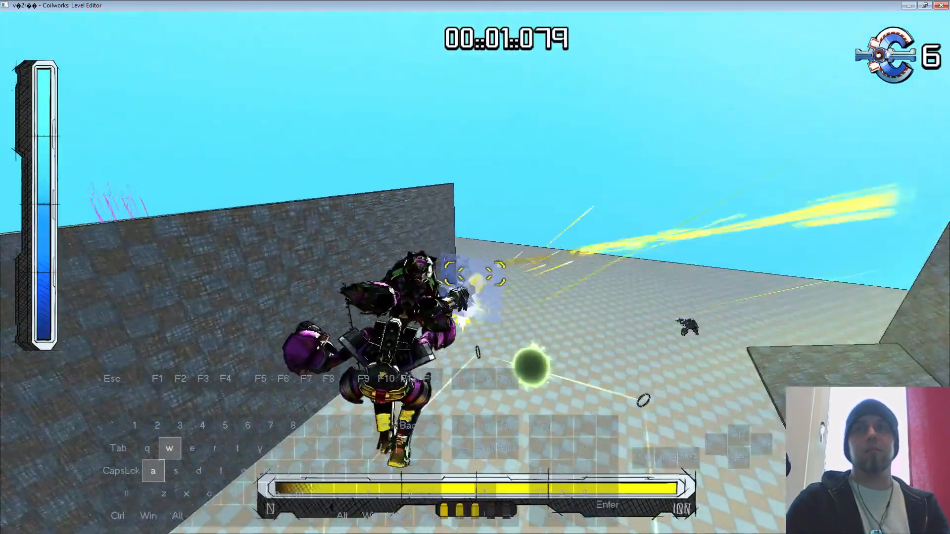
pyautogui.press('a')
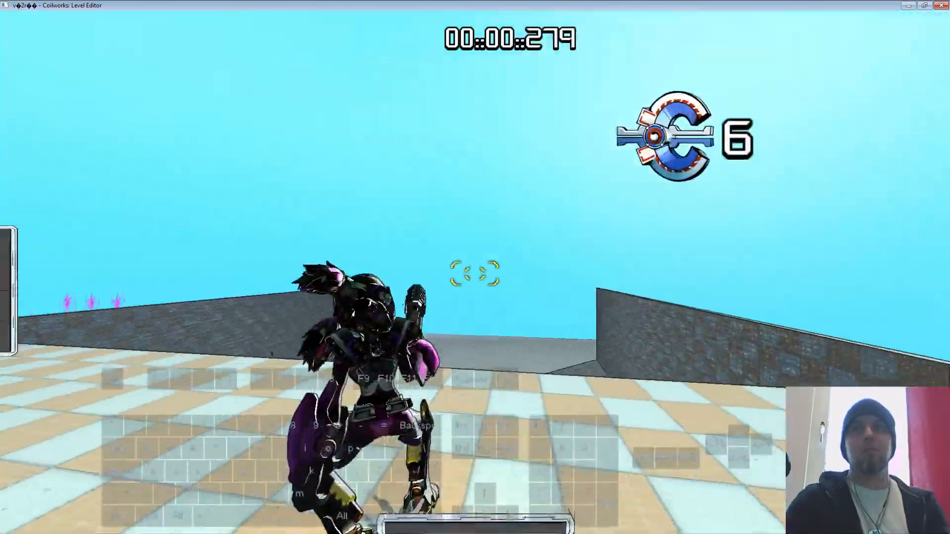
pyautogui.press('w')
pyautogui.press('space')
pyautogui.click(475, 273)
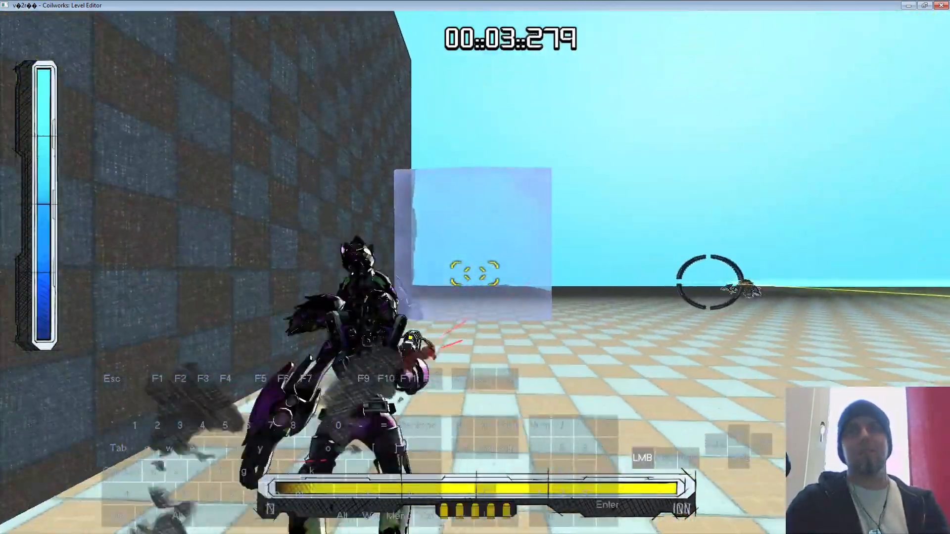
pyautogui.click(475, 274)
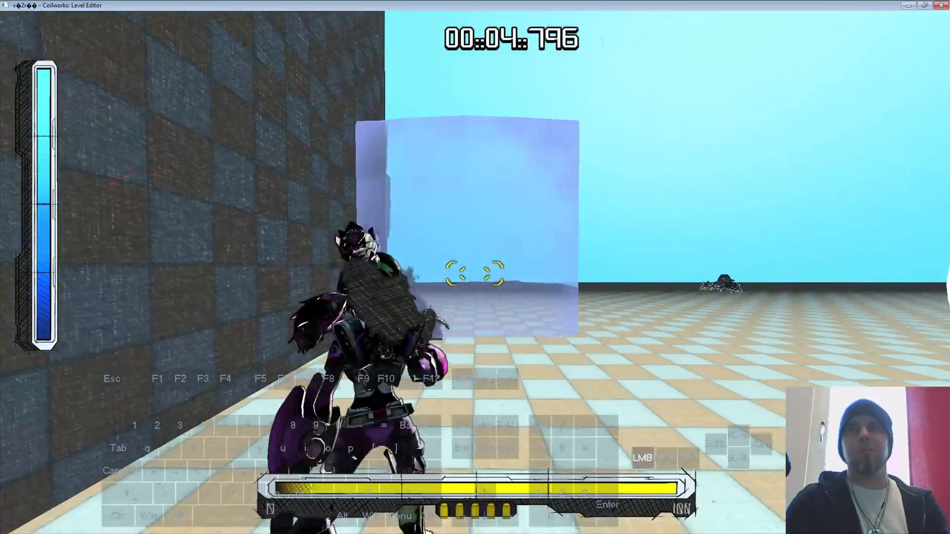
pyautogui.click(475, 274)
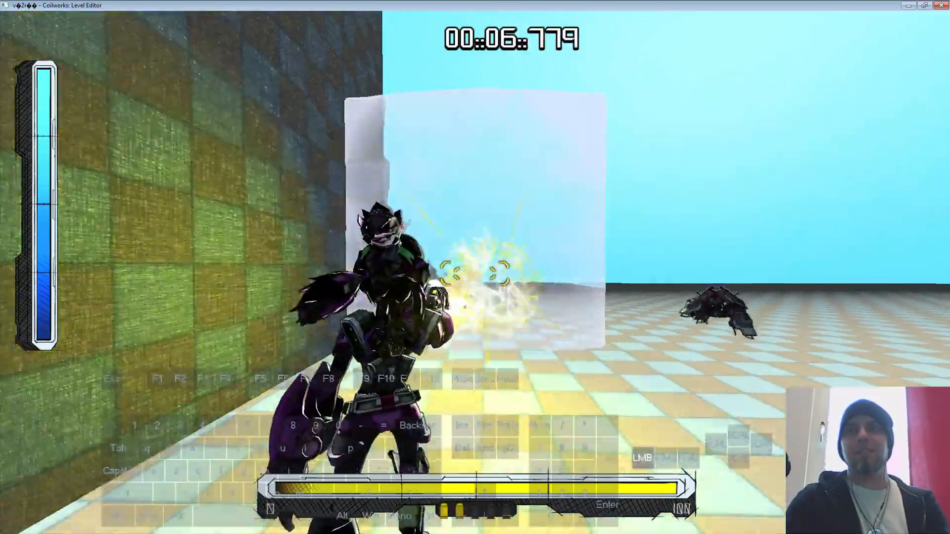
pyautogui.click(475, 274)
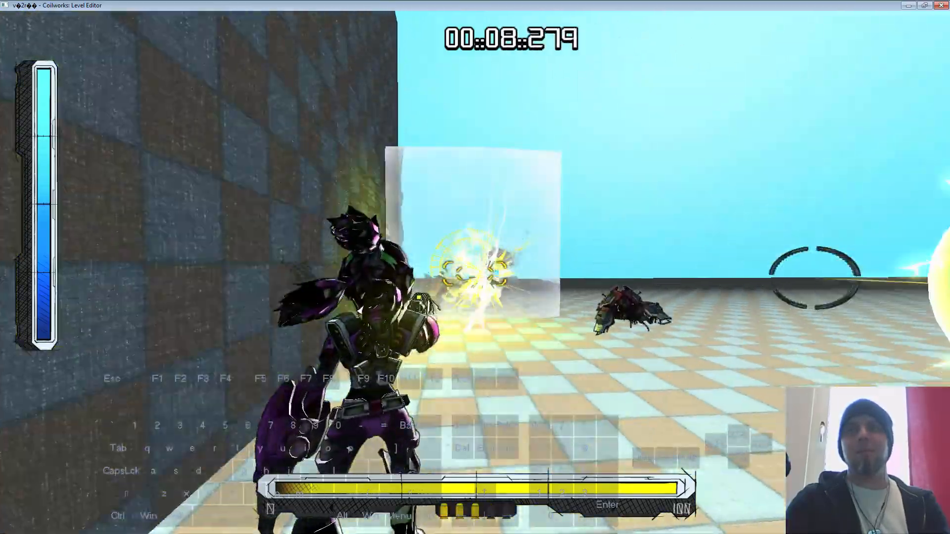
# Step: Give the shield door time to regenerate, fire another burst at it and return to the editor
pyautogui.press('w')
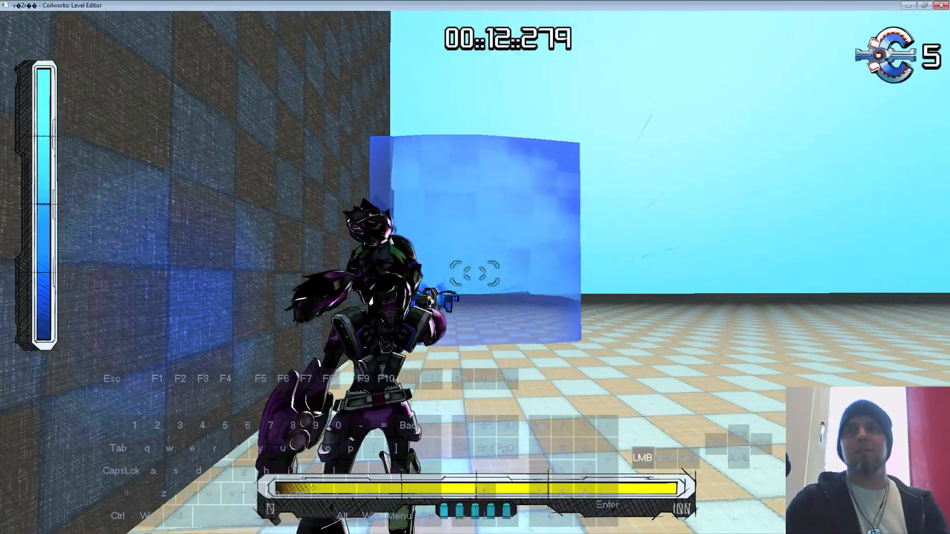
pyautogui.click(475, 274)
pyautogui.click(475, 274)
pyautogui.click(475, 274)
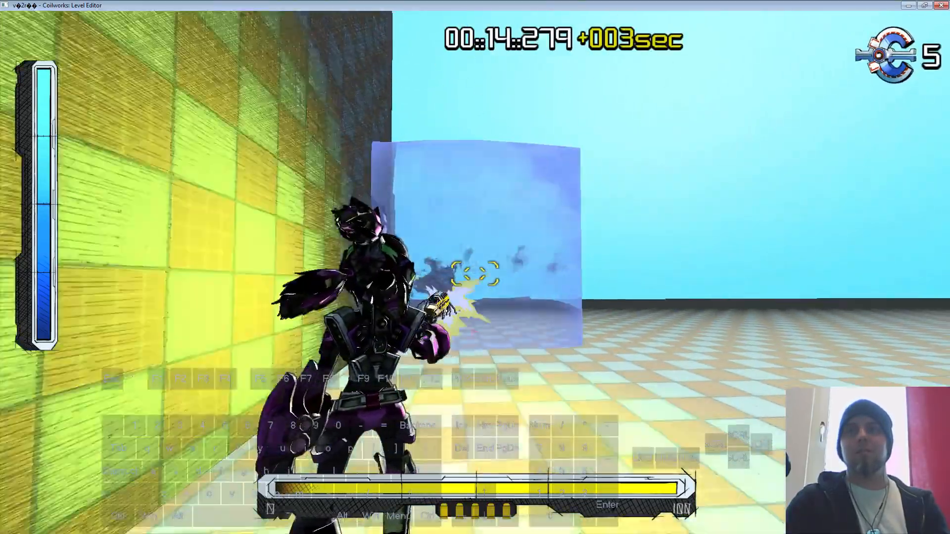
pyautogui.click(475, 273)
pyautogui.press('Escape')
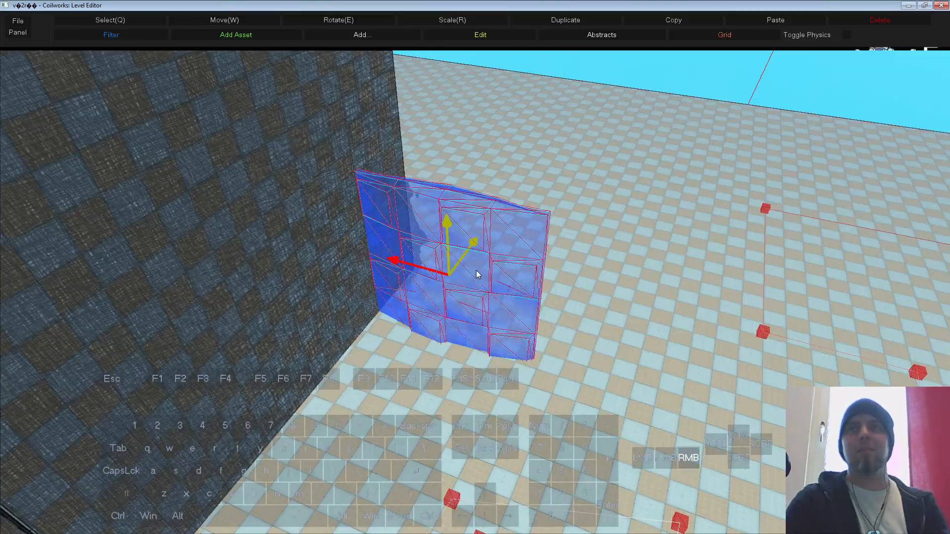
# Step: Reopen the shield door's properties and set its Max Health to about 57 and its Regen to about 46
pyautogui.click(503, 280)
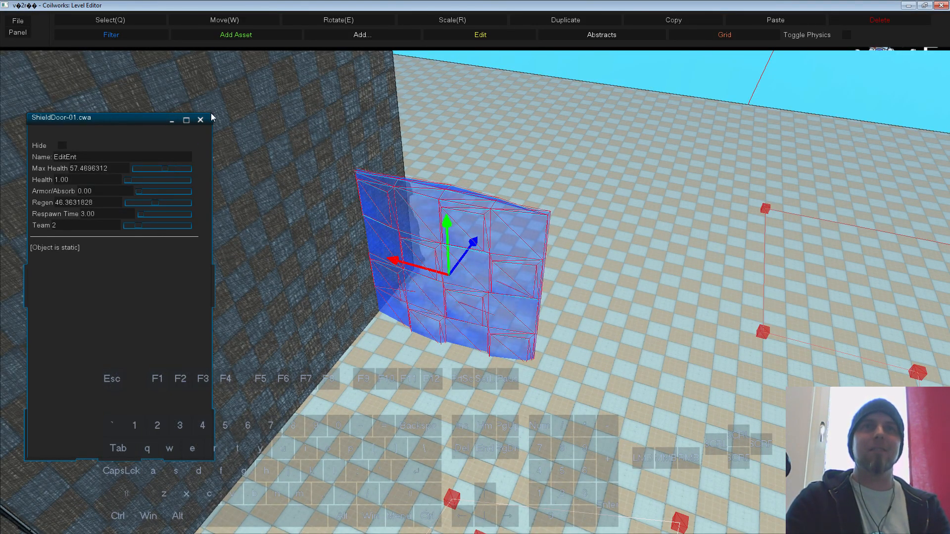
# Step: Playtest the adjusted shield door by shooting it, backing off while it recovers and shooting again, and return to the editor
pyautogui.press('F5')
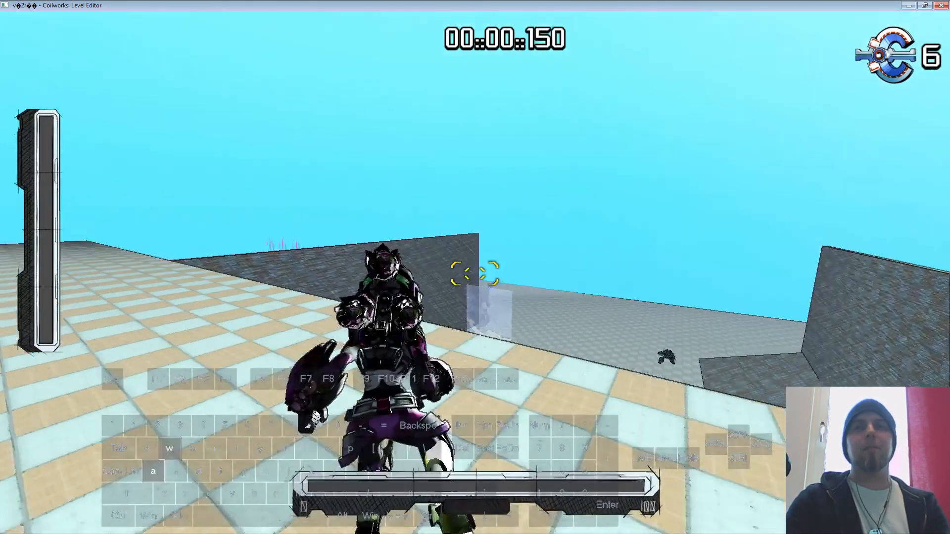
pyautogui.press('w')
pyautogui.press('a')
pyautogui.click(475, 273)
pyautogui.press('d')
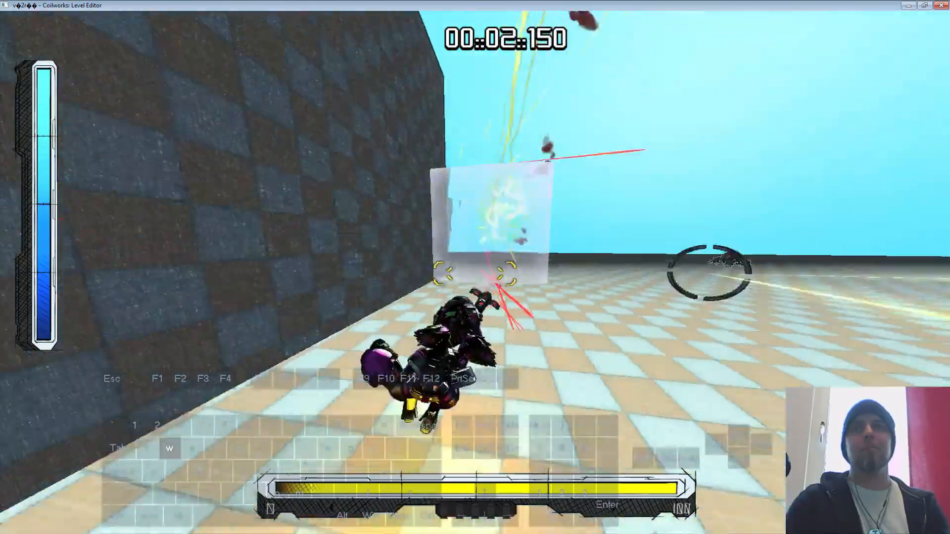
pyautogui.click(474, 274)
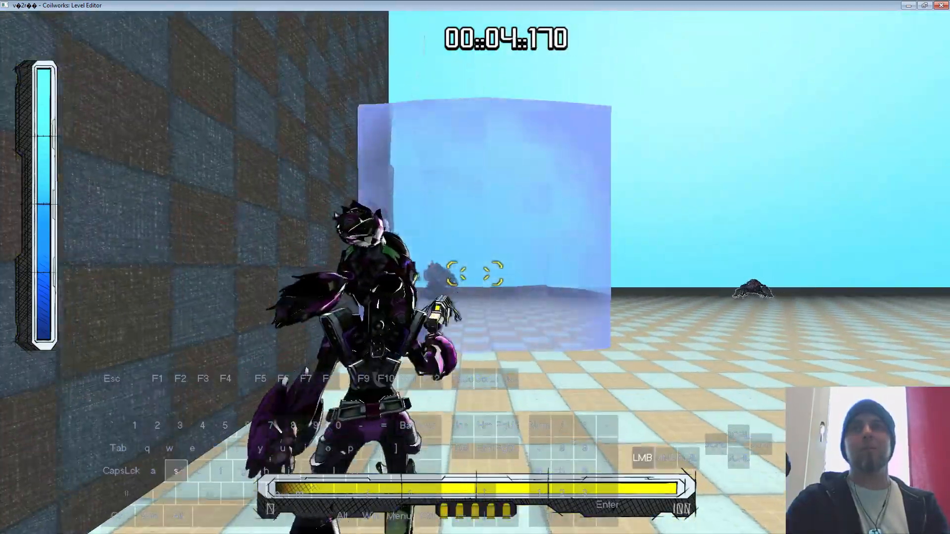
pyautogui.press('s')
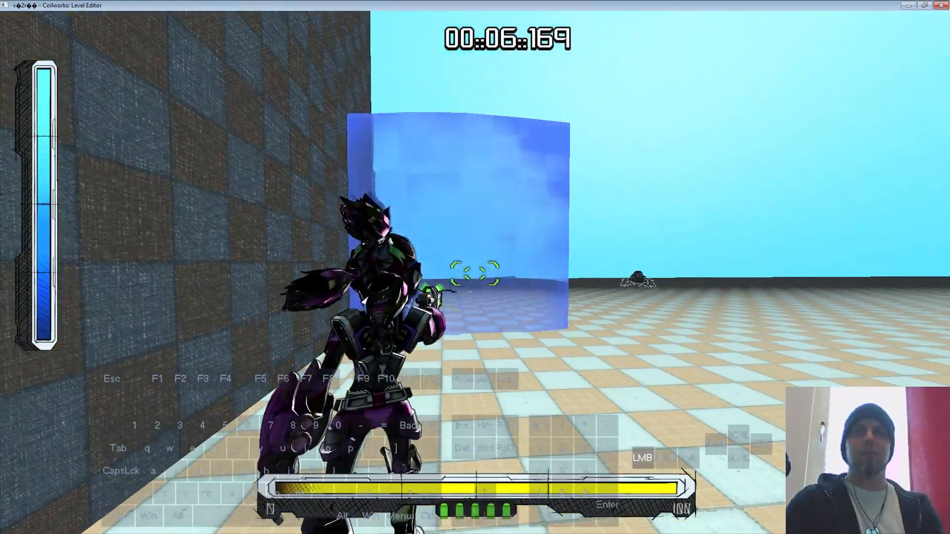
pyautogui.click(474, 274)
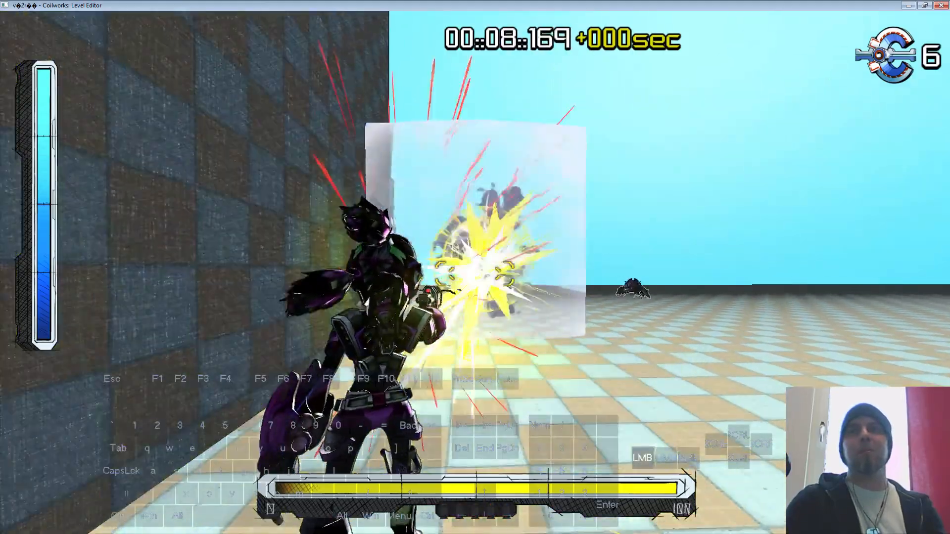
pyautogui.click(475, 273)
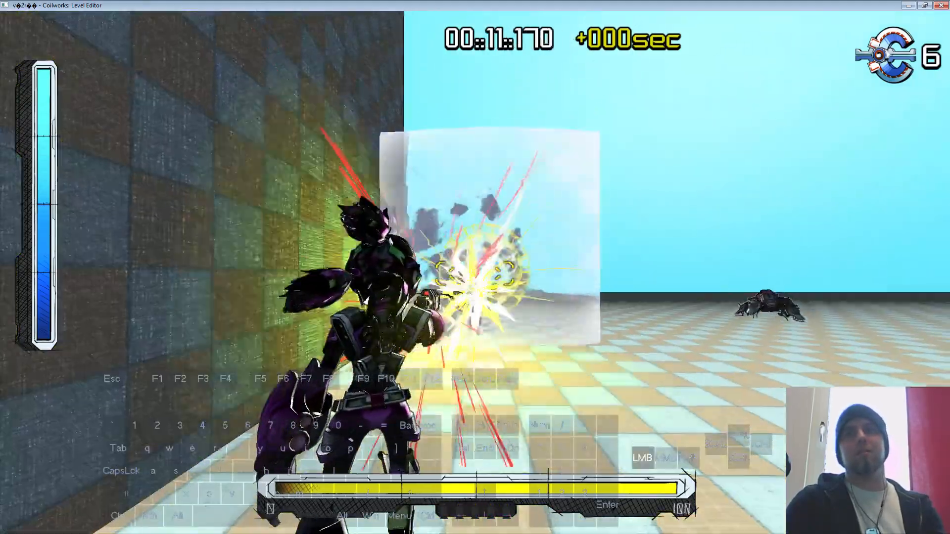
pyautogui.click(475, 274)
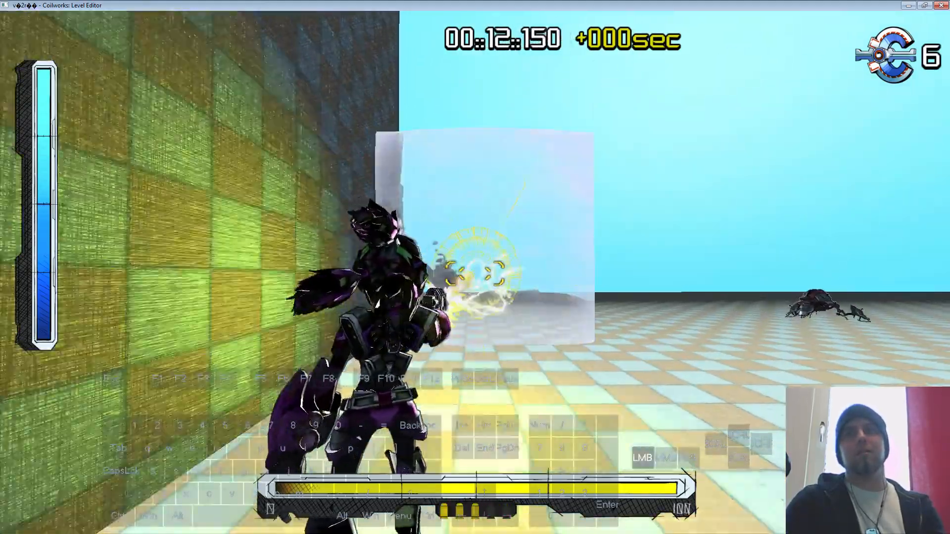
pyautogui.press('Escape')
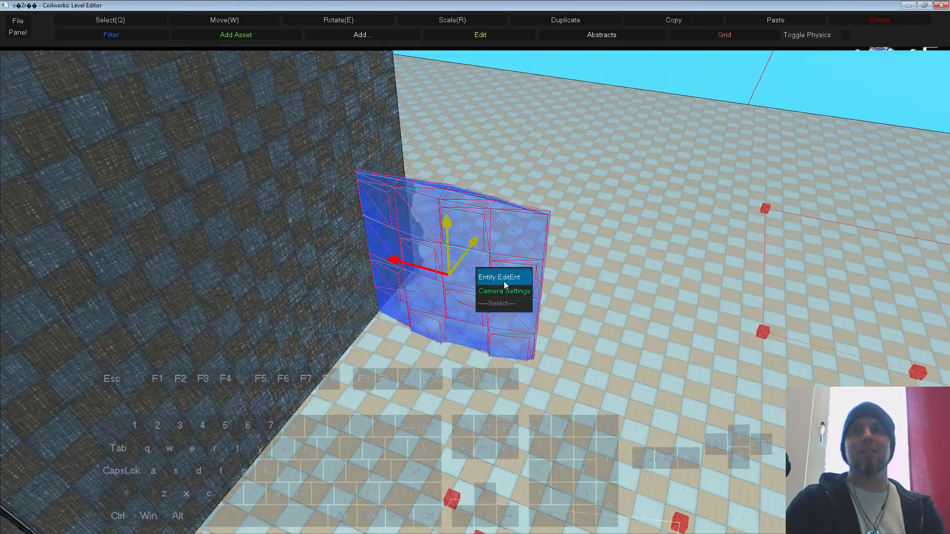
# Step: Set the shield door's Regen to about 25 and its Max Health to about 52, and close its properties
pyautogui.click(504, 281)
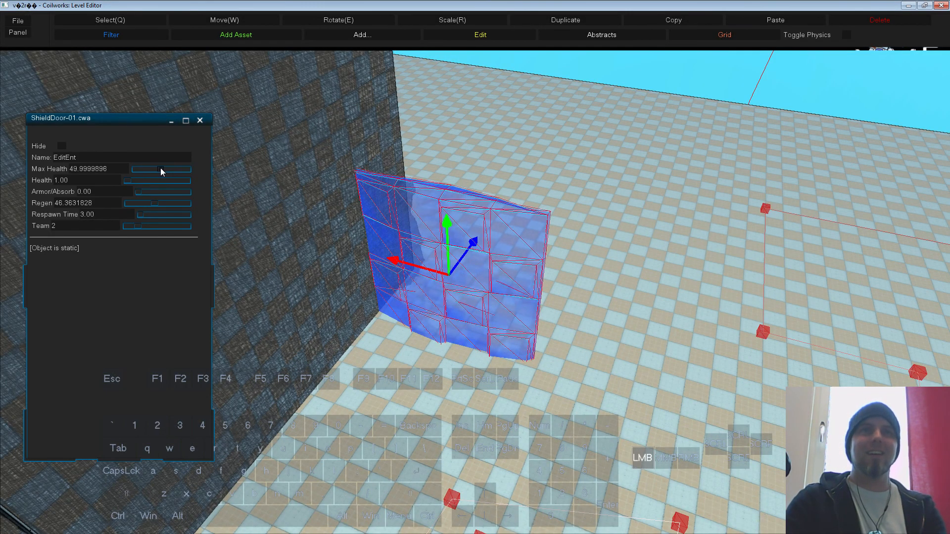
pyautogui.moveTo(154, 204); pyautogui.dragTo(140, 203)
pyautogui.moveTo(161, 170); pyautogui.dragTo(162, 172)
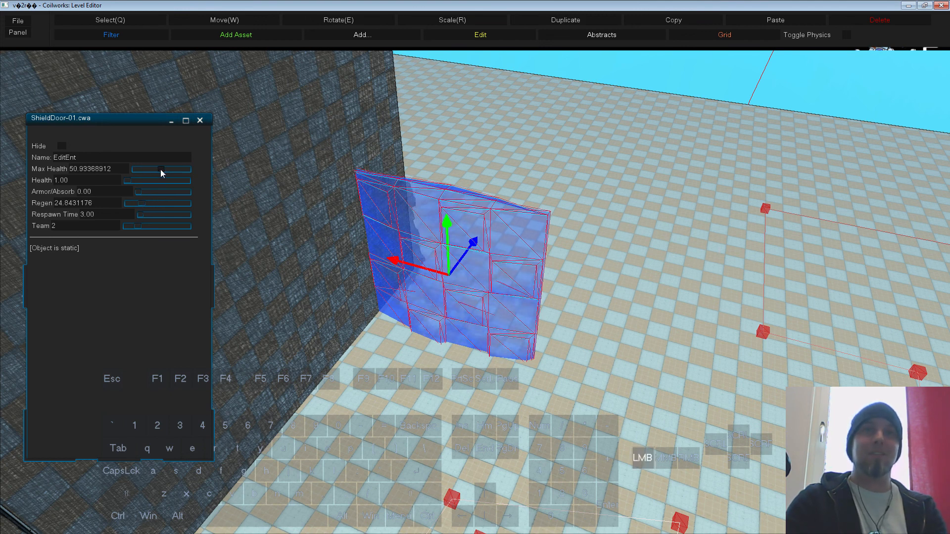
pyautogui.click(201, 120)
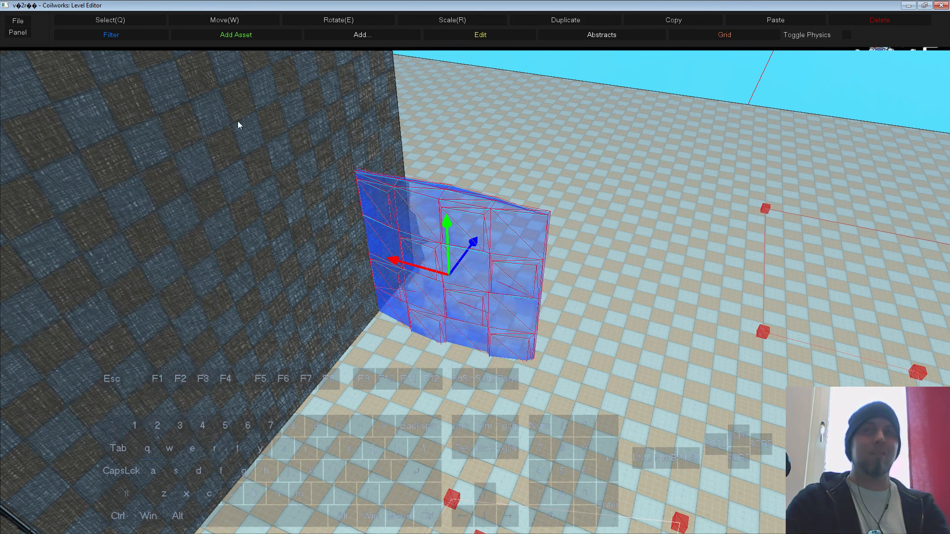
# Step: Playtest the shield door with the reduced Regen by firing at it up close, and return to the editor
pyautogui.press('F5')
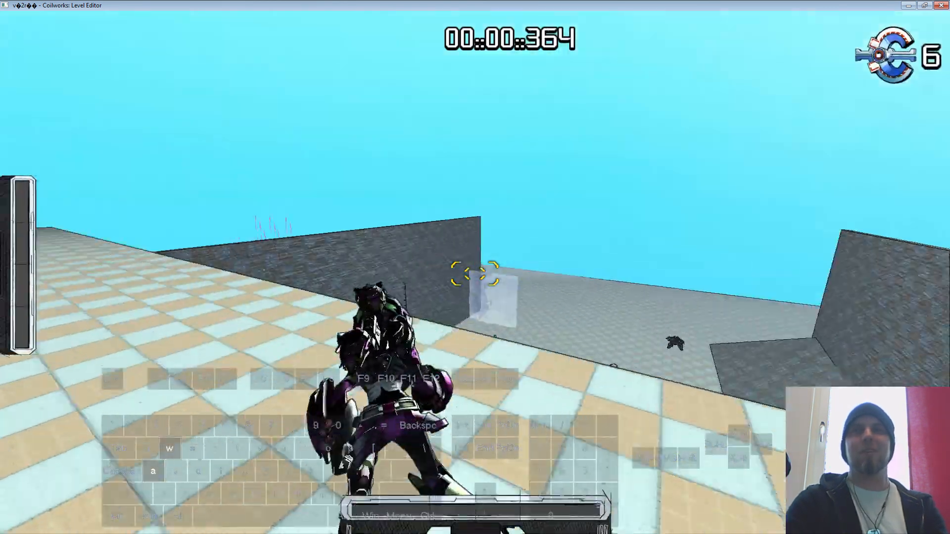
pyautogui.press('w')
pyautogui.click(475, 267)
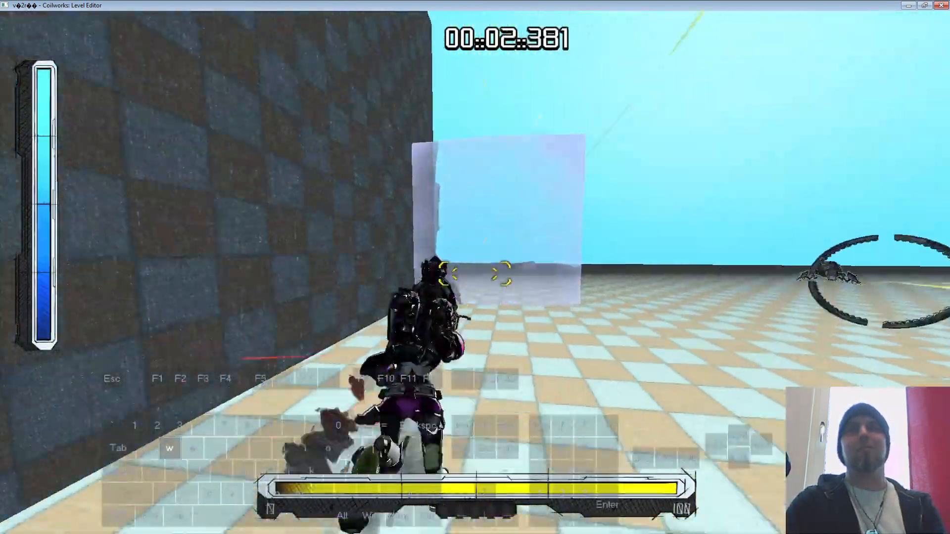
pyautogui.click(475, 273)
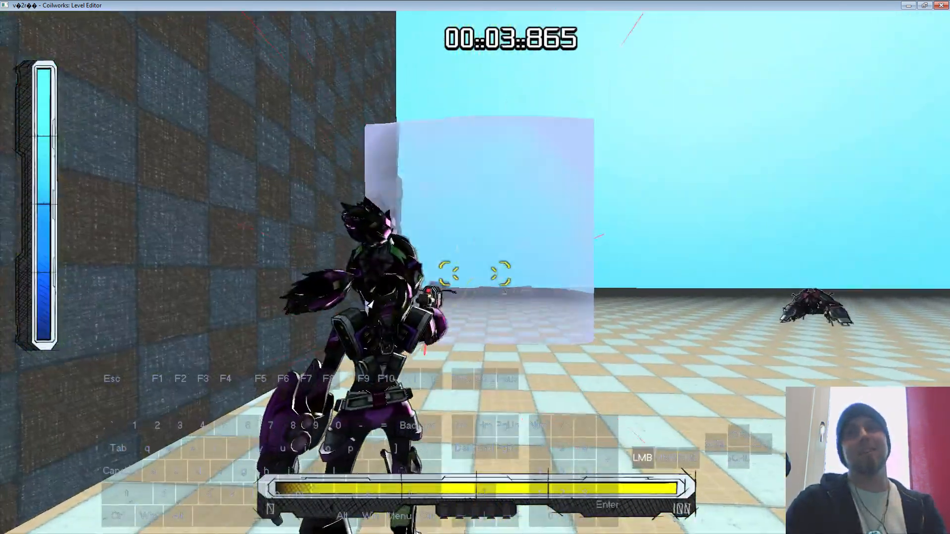
pyautogui.click(475, 274)
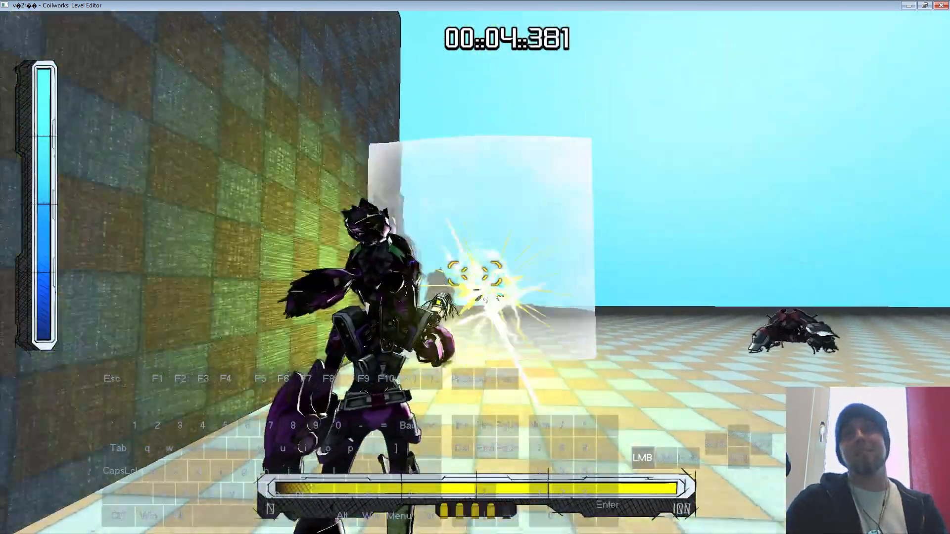
pyautogui.press('Escape')
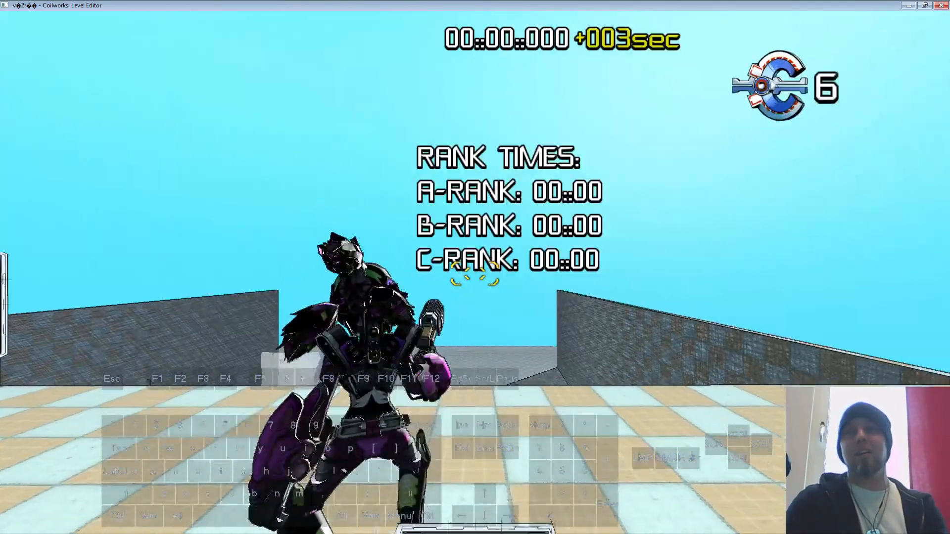
# Step: Set the shield door's Max Health to about 70 and its Regen to about 26, and close its properties
pyautogui.click(492, 286)
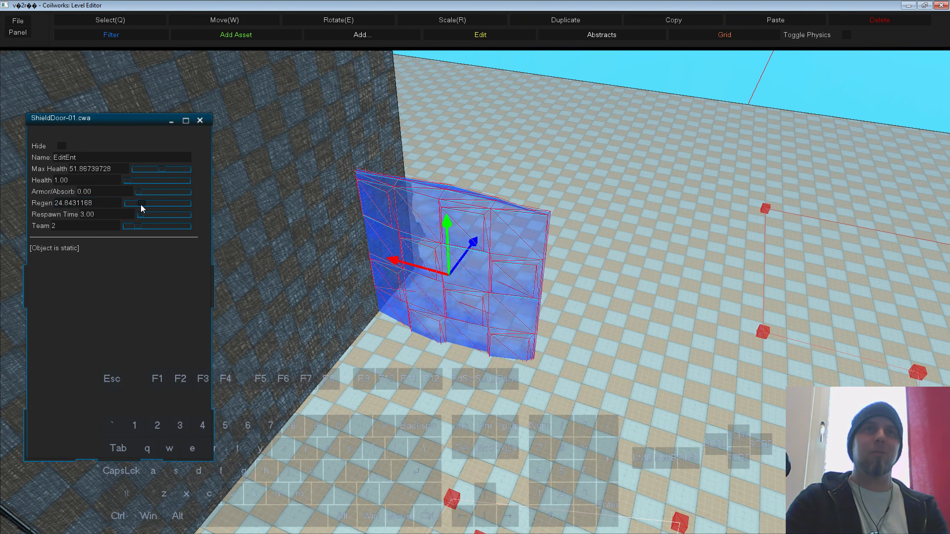
pyautogui.click(201, 121)
pyautogui.rightClick(316, 220)
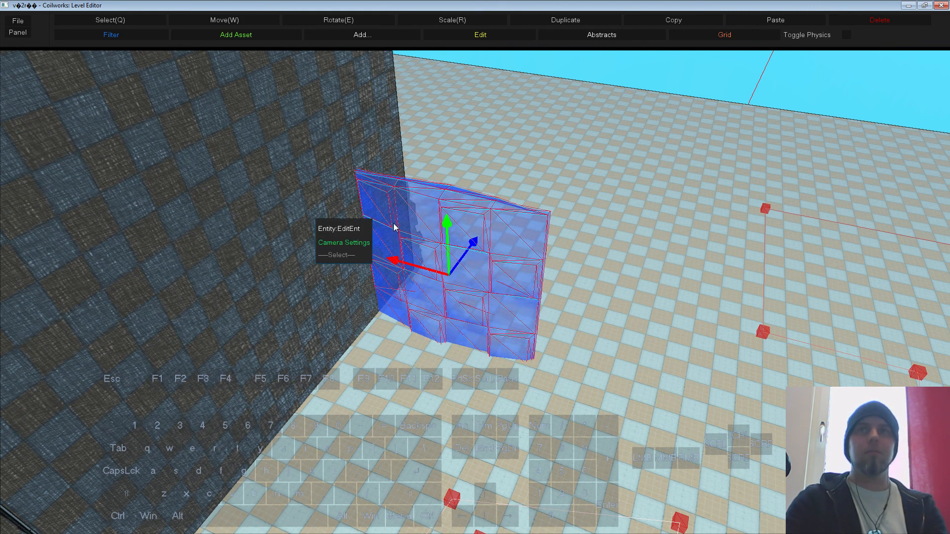
pyautogui.rightClick(450, 237)
pyautogui.click(465, 247)
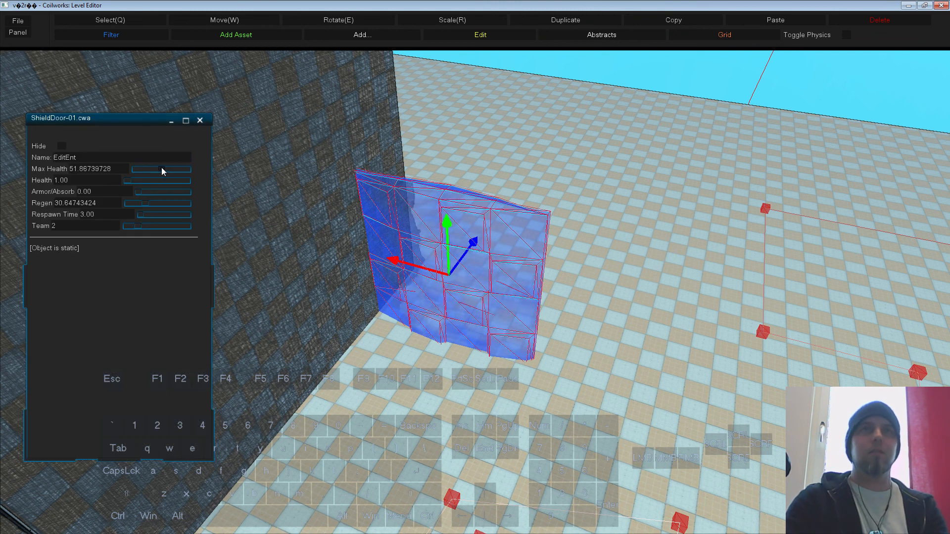
pyautogui.moveTo(161, 168); pyautogui.dragTo(165, 169)
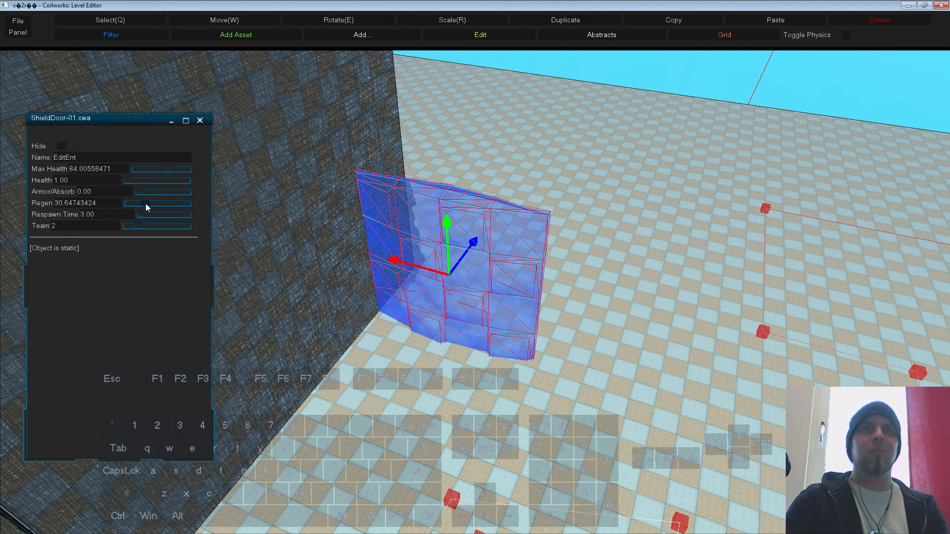
pyautogui.moveTo(145, 204); pyautogui.dragTo(143, 202)
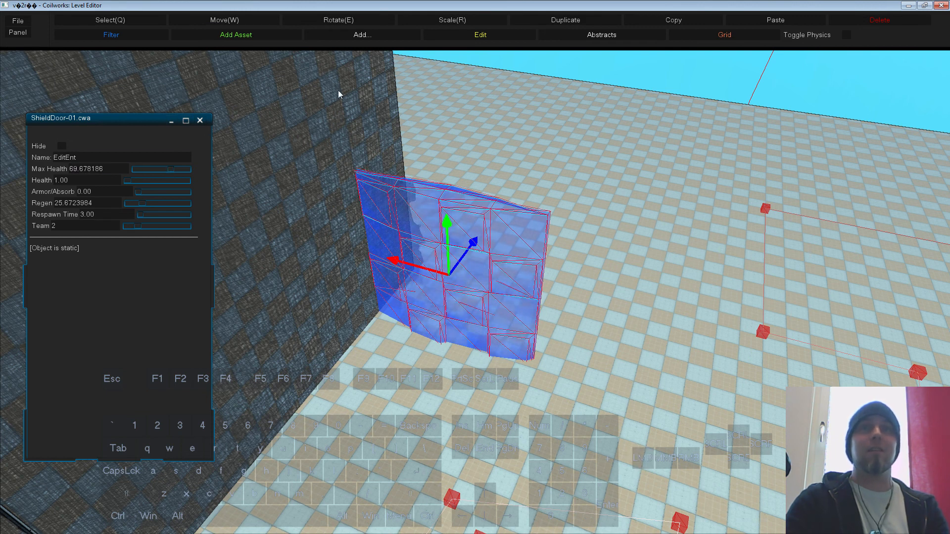
pyautogui.click(200, 120)
# Step: Playtest the shield door with the new values by shooting it at close range until it breaks, and return to the editor
pyautogui.press('F5')
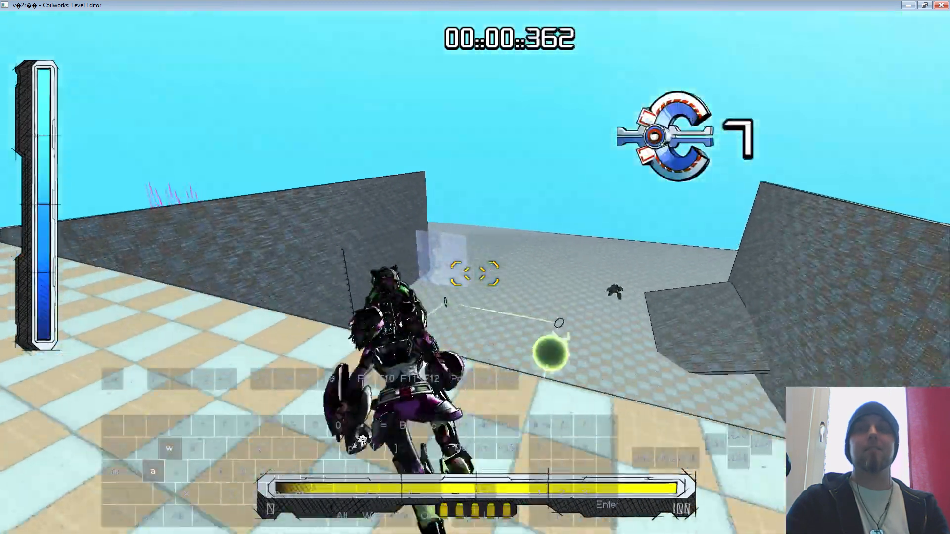
pyautogui.press('w')
pyautogui.click(475, 273)
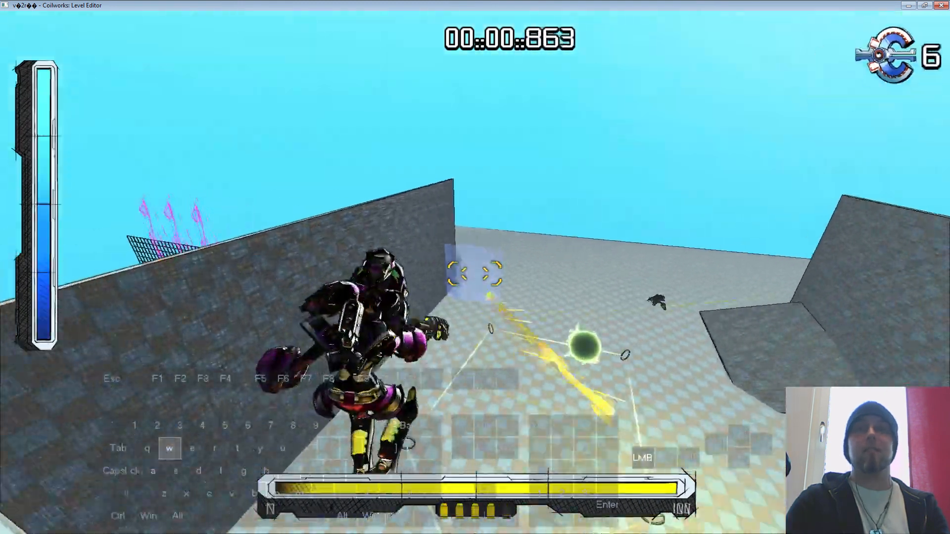
pyautogui.click(475, 273)
pyautogui.click(475, 274)
pyautogui.click(475, 273)
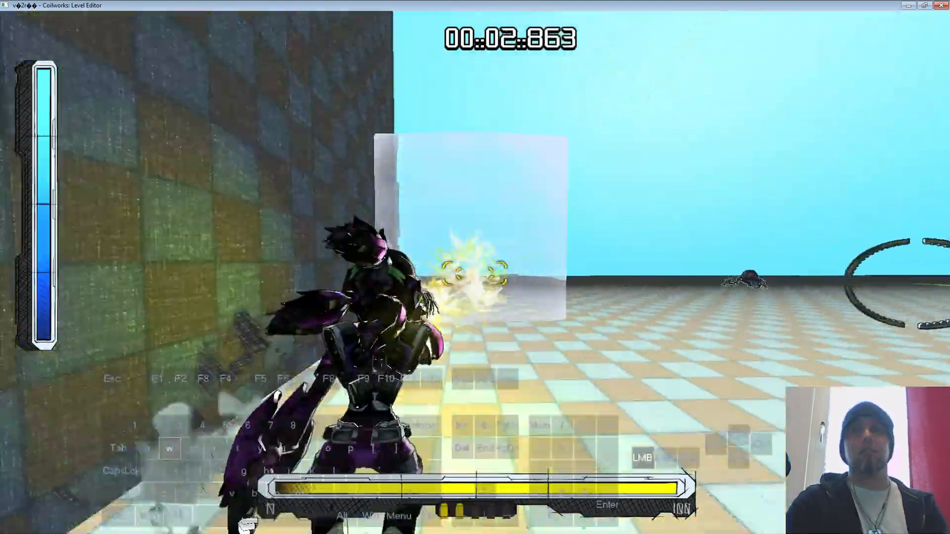
pyautogui.click(475, 273)
pyautogui.click(475, 273)
pyautogui.click(475, 273)
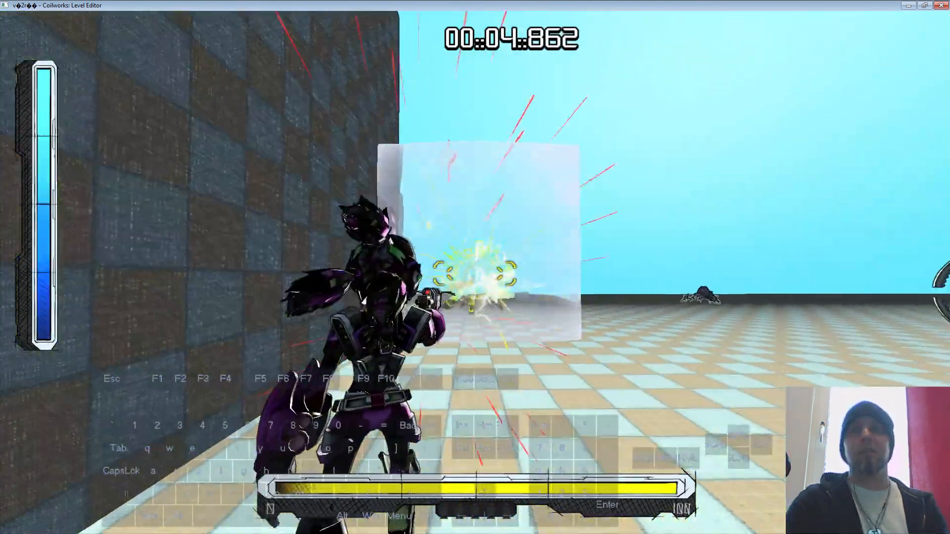
pyautogui.click(475, 273)
pyautogui.click(475, 273)
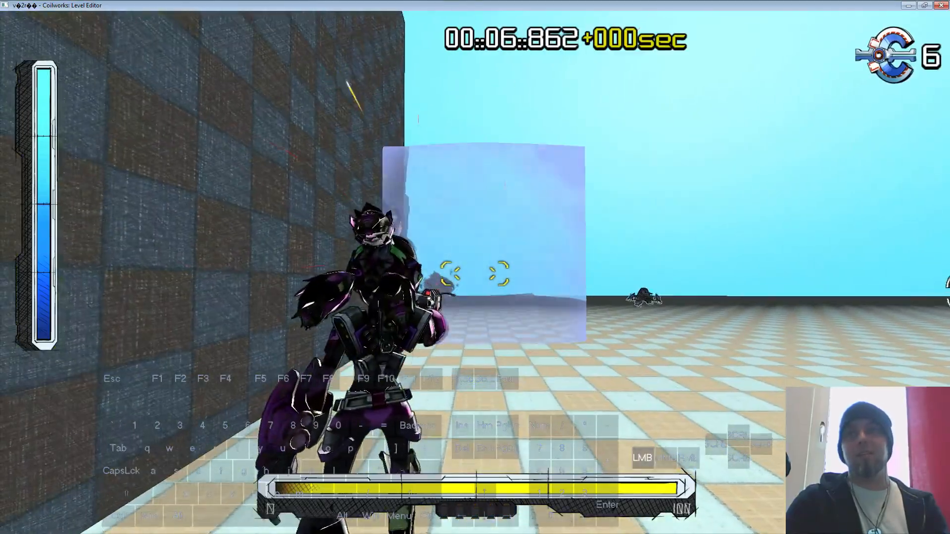
pyautogui.click(475, 273)
pyautogui.click(475, 273)
pyautogui.click(475, 273)
pyautogui.click(475, 273)
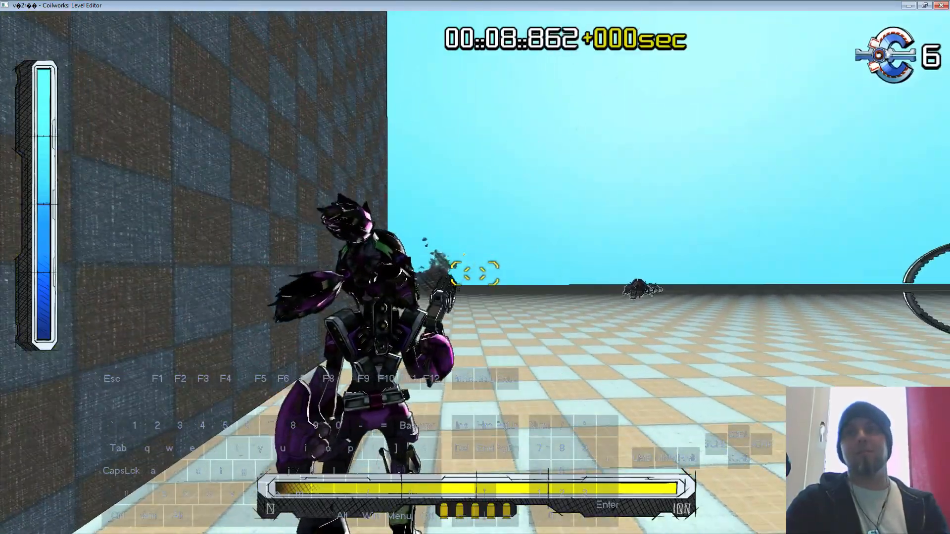
pyautogui.press('Escape')
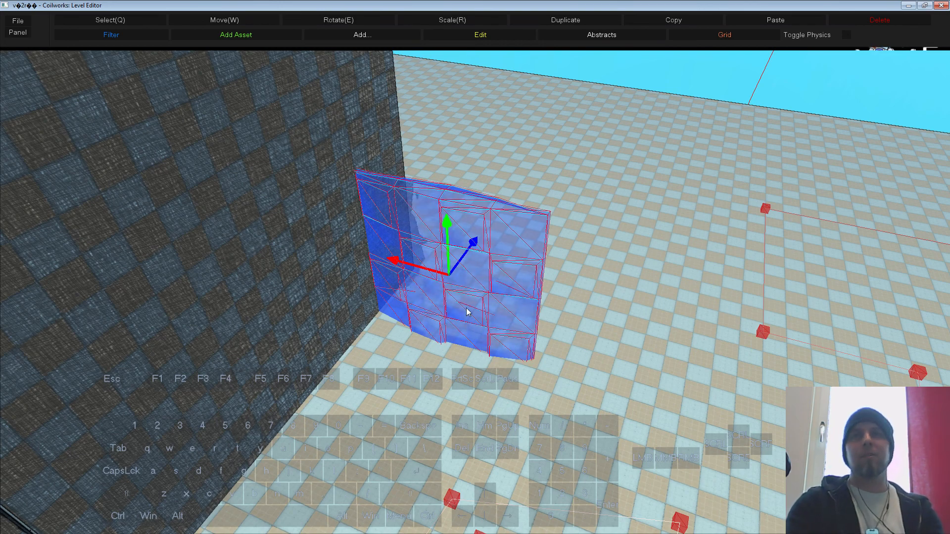
# Step: Try out the BlueShield.cwa asset on the floor in front of the group of turrets
pyautogui.press('s')
pyautogui.moveTo(465, 378); pyautogui.dragTo(562, 325, button='middle')
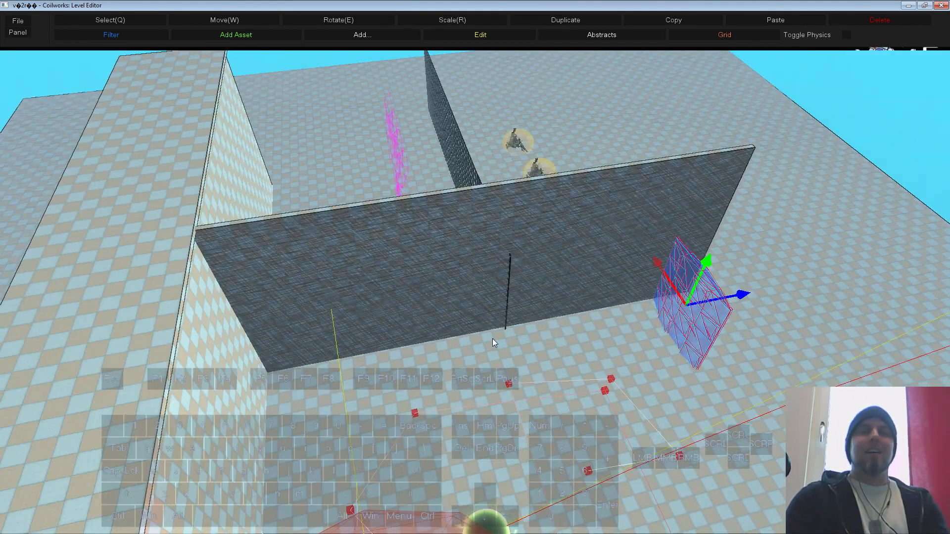
pyautogui.press('s')
pyautogui.moveTo(471, 349); pyautogui.dragTo(343, 383, button='right')
pyautogui.moveTo(343, 383); pyautogui.dragTo(392, 396)
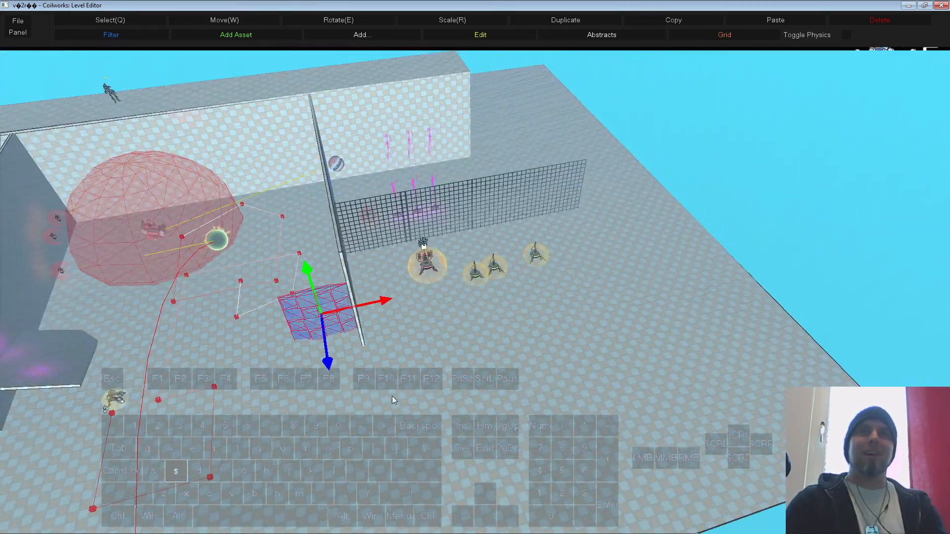
pyautogui.moveTo(391, 396)
pyautogui.mouseDown(button='middle')
pyautogui.moveTo(363, 349)
pyautogui.moveTo(395, 406)
pyautogui.mouseUp(button='middle')
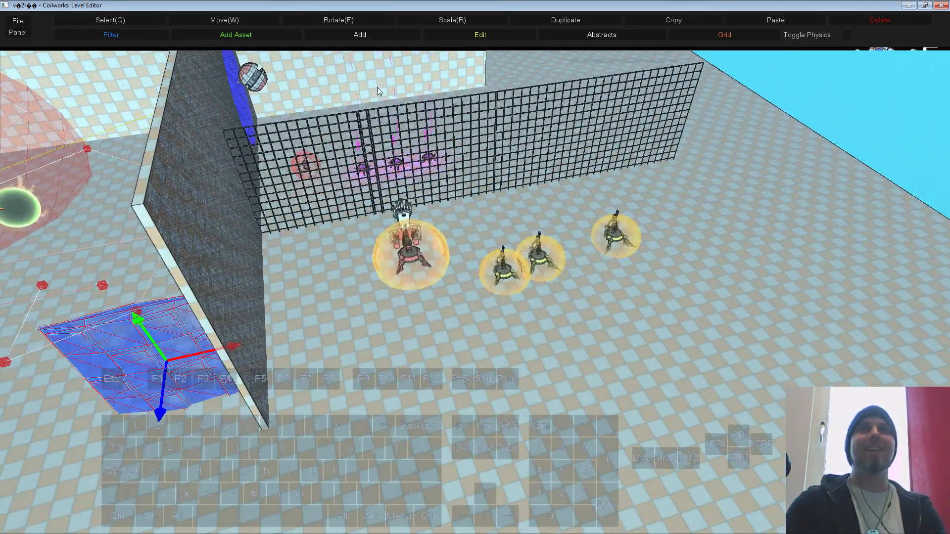
pyautogui.click(272, 32)
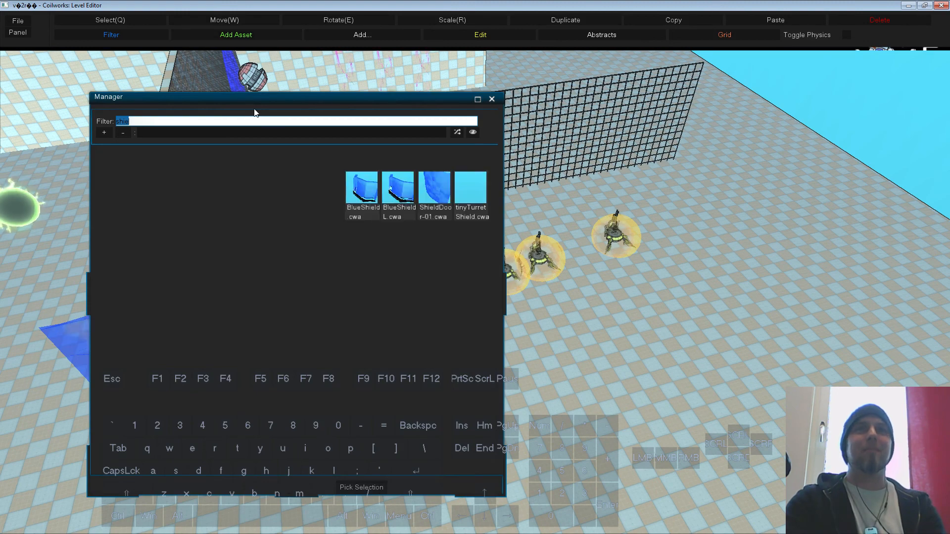
pyautogui.click(365, 202)
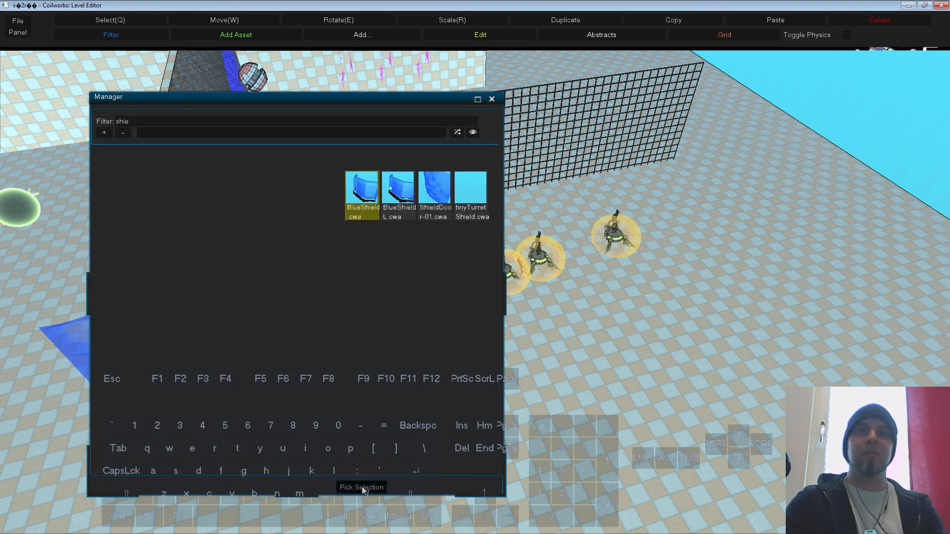
pyautogui.click(362, 488)
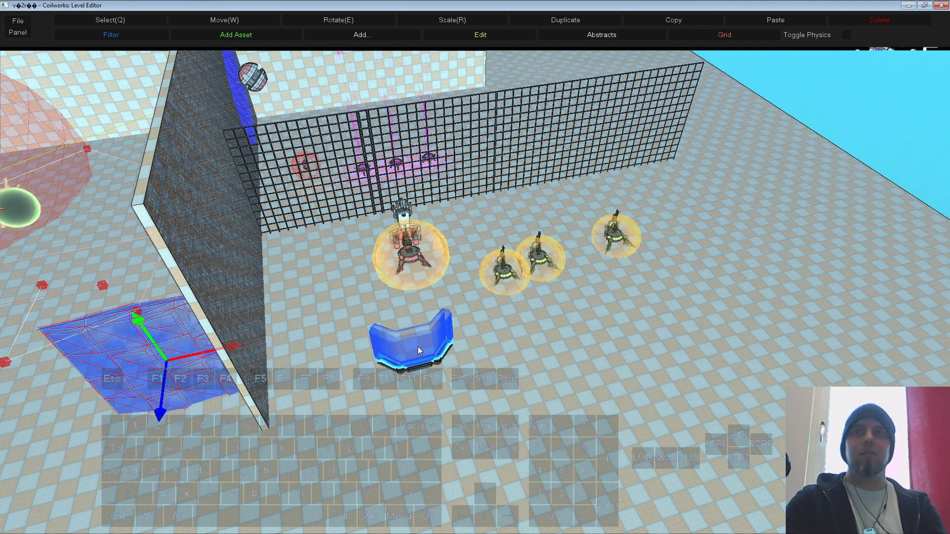
# Step: Add the BlueShieldL.cwa asset and place it on the floor in front of the large turret
pyautogui.click(265, 31)
pyautogui.click(407, 197)
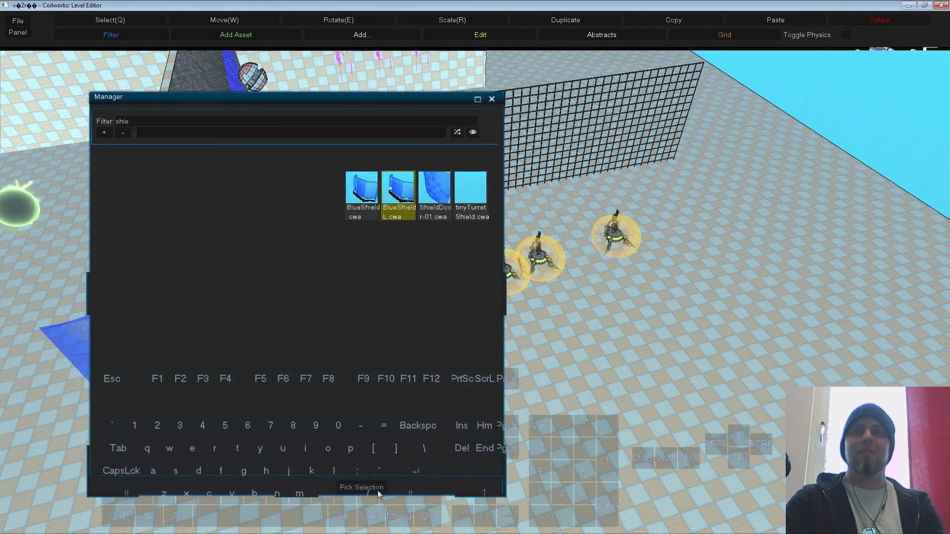
pyautogui.click(361, 489)
pyautogui.click(415, 353)
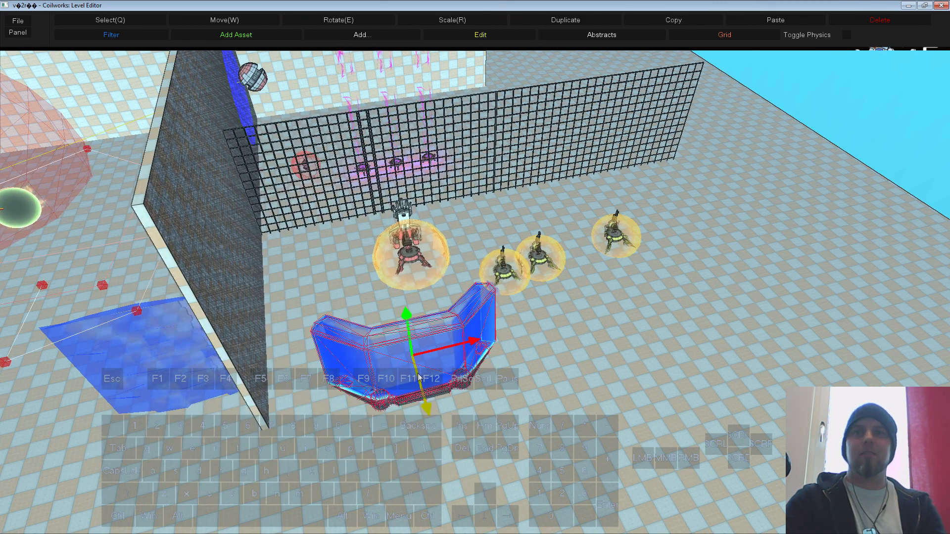
# Step: Inspect the placed BlueShieldL's health, armor, regen and respawn properties, and close them
pyautogui.press('s')
pyautogui.moveTo(414, 353); pyautogui.dragTo(445, 364, button='right')
pyautogui.moveTo(444, 363); pyautogui.dragTo(470, 325)
pyautogui.press('s')
pyautogui.moveTo(470, 325); pyautogui.dragTo(576, 238, button='right')
pyautogui.click(577, 241)
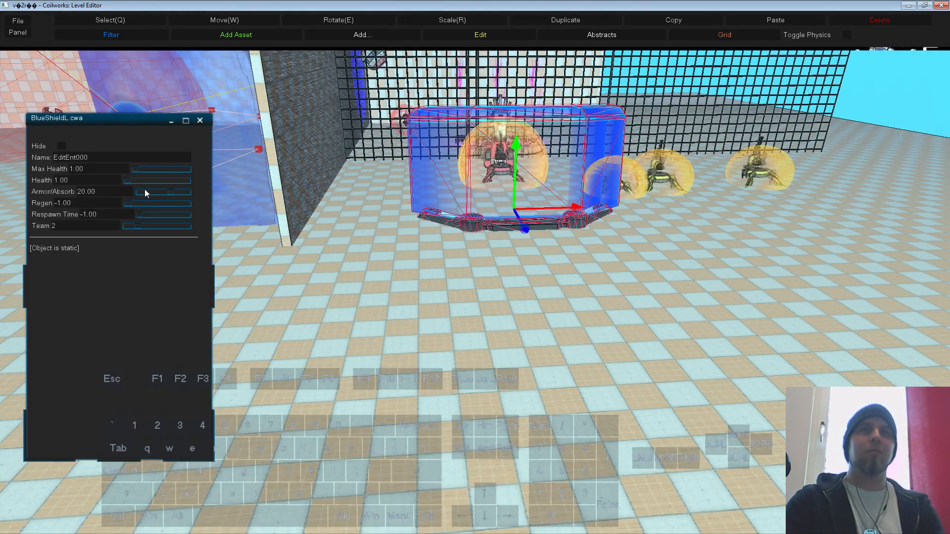
pyautogui.click(200, 120)
# Step: Start a playtest, run around the wall to the large blue shield and shoot it until it breaks
pyautogui.press('s')
pyautogui.moveTo(277, 173); pyautogui.dragTo(421, 272, button='right')
pyautogui.click(795, 141)
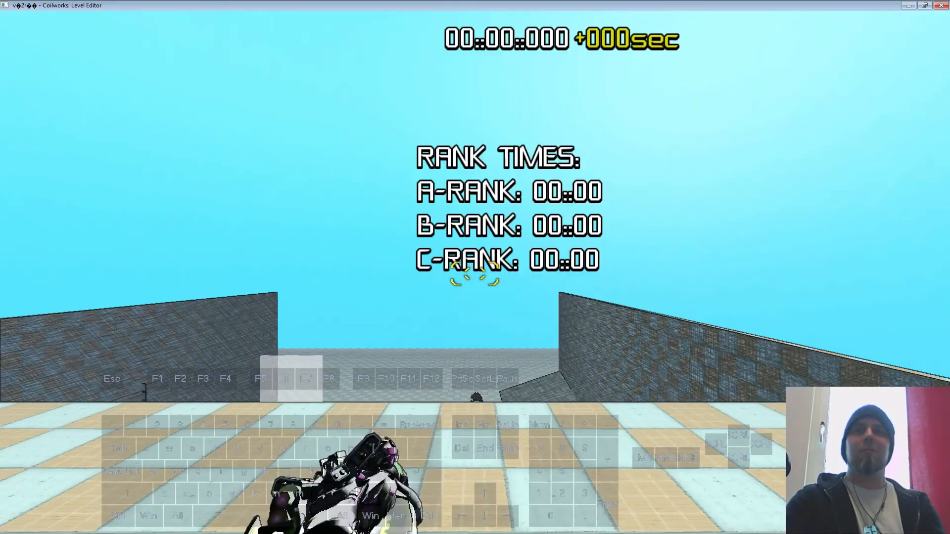
pyautogui.press('w')
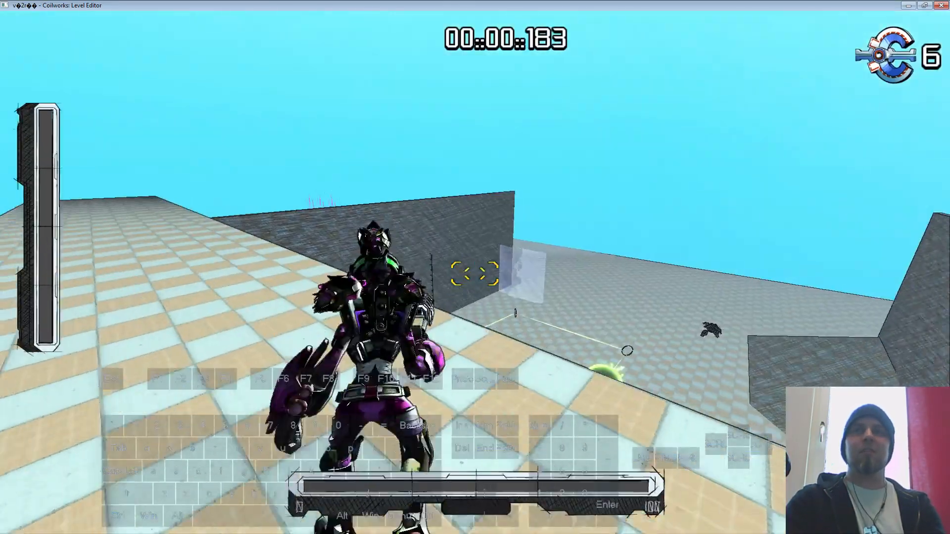
pyautogui.press('a')
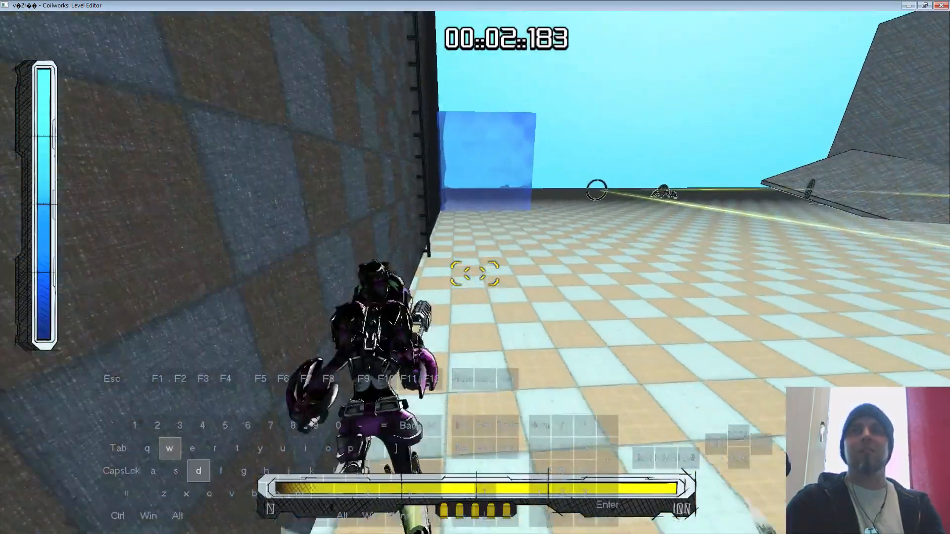
pyautogui.press('d')
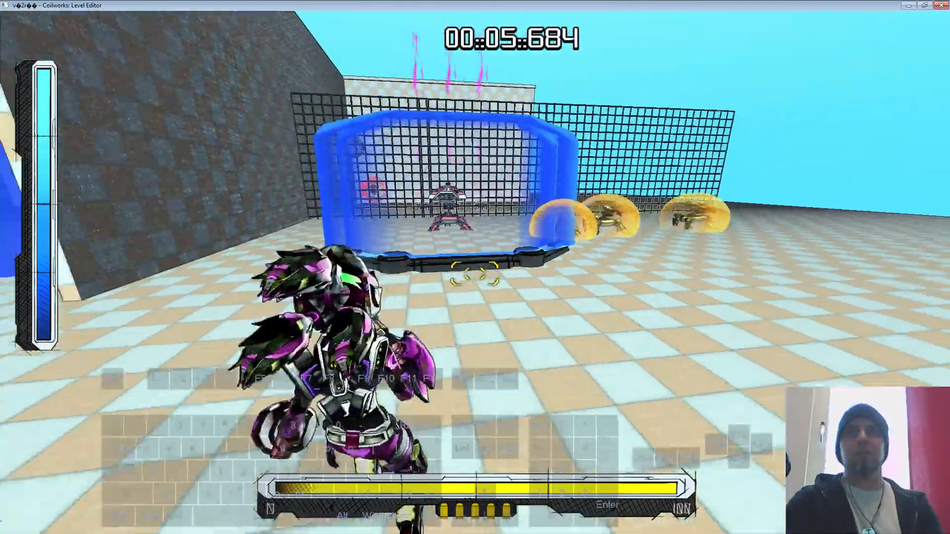
pyautogui.click(475, 273)
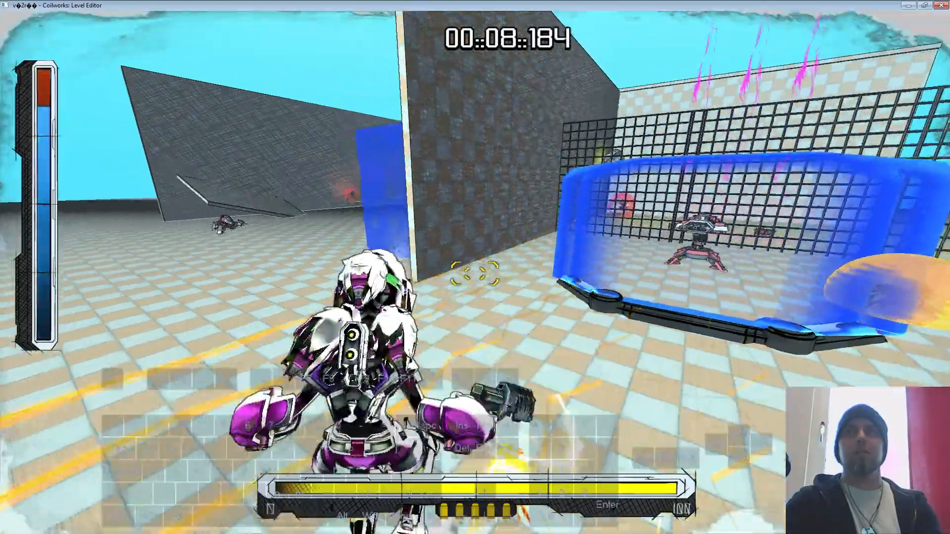
pyautogui.click(475, 274)
pyautogui.click(475, 274)
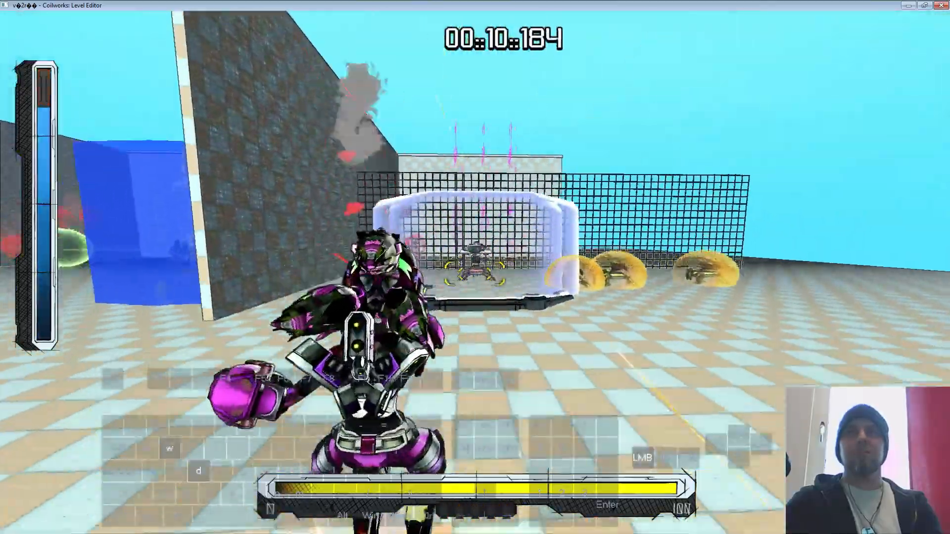
pyautogui.press('w')
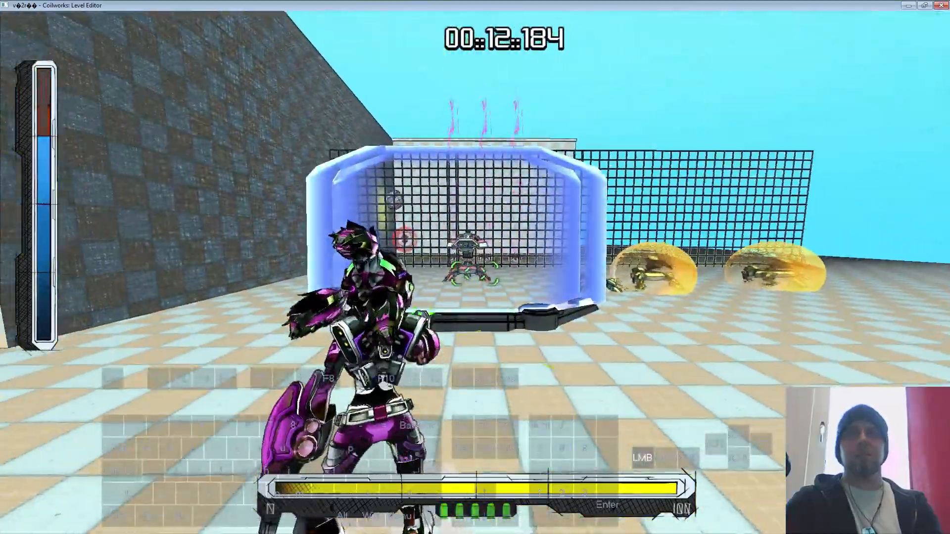
pyautogui.click(475, 274)
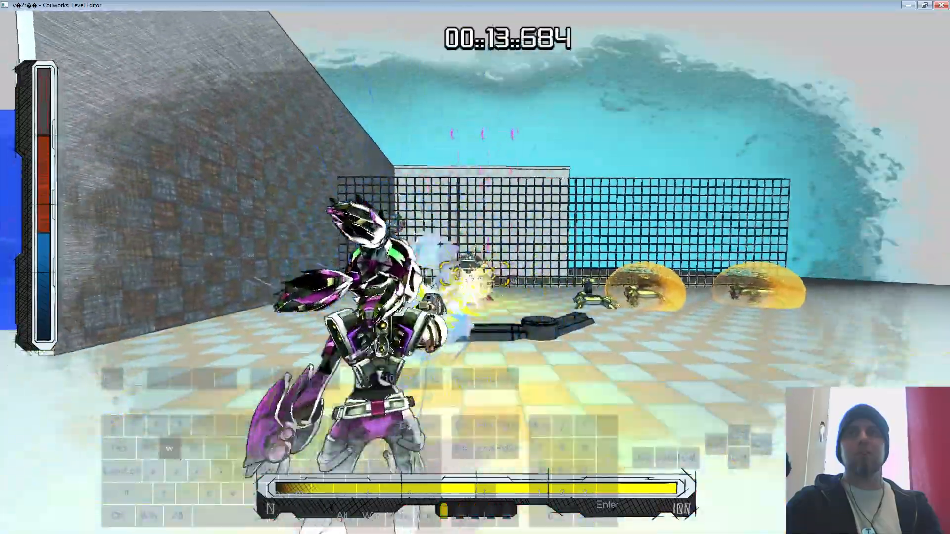
pyautogui.click(475, 274)
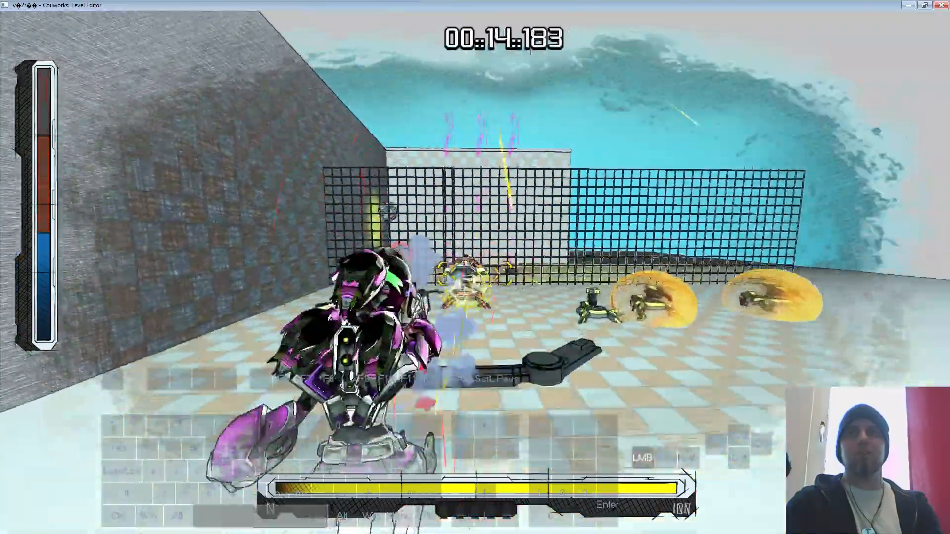
# Step: Shoot the turrets behind the broken shield, back away to look over the area, and return to the editor
pyautogui.press('s')
pyautogui.click(475, 274)
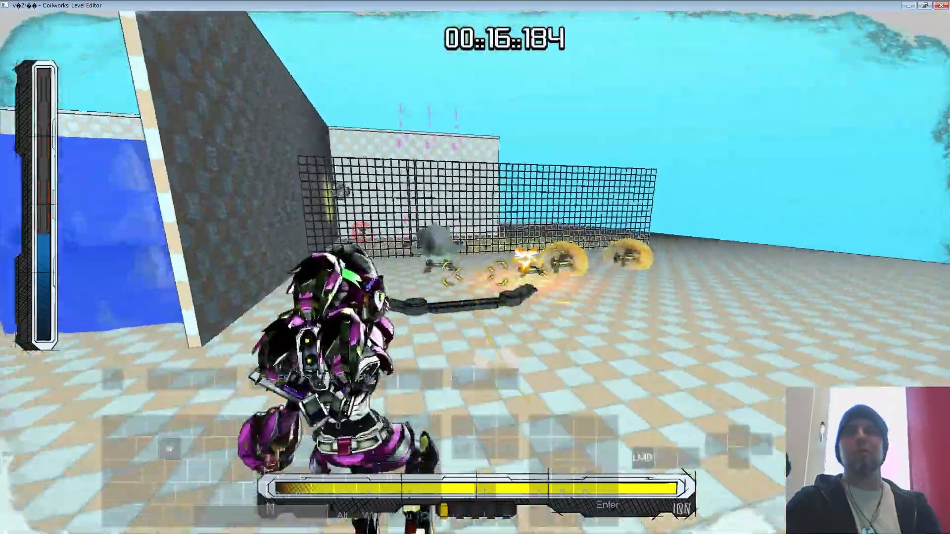
pyautogui.click(475, 274)
pyautogui.press('w')
pyautogui.press('d')
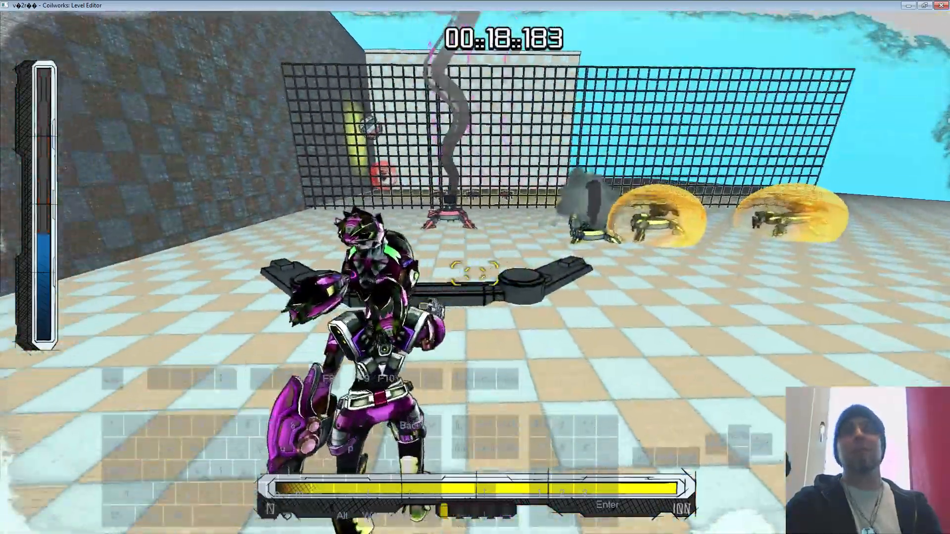
pyautogui.press('s')
pyautogui.press('w')
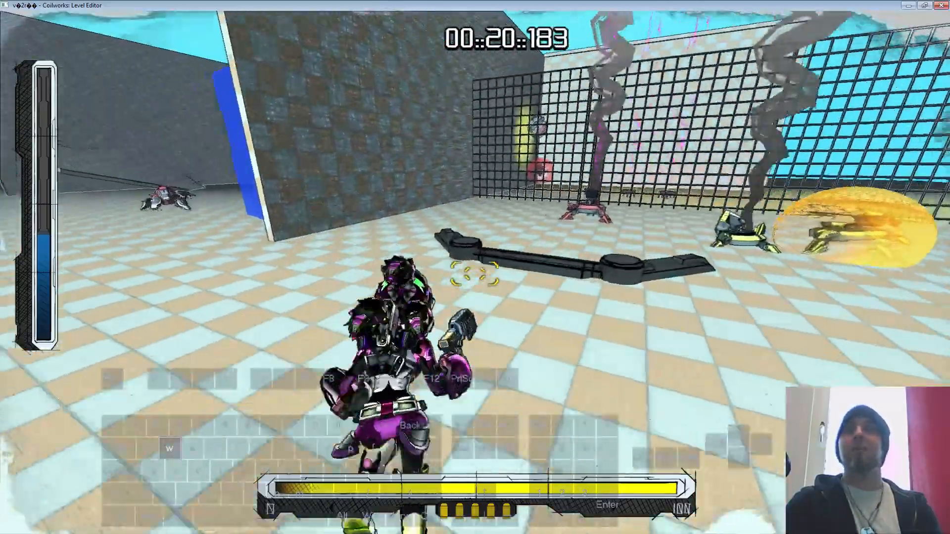
pyautogui.press('s')
pyautogui.press('s')
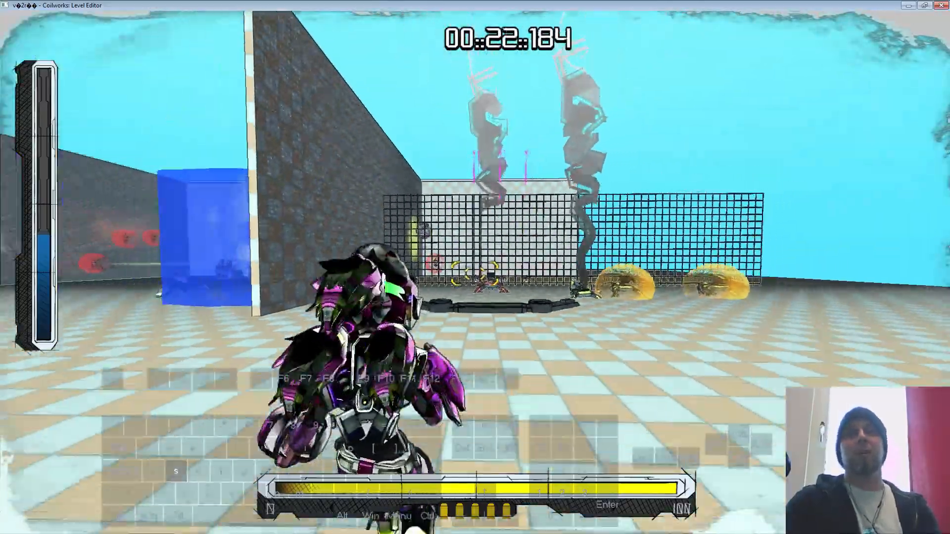
pyautogui.press('Escape')
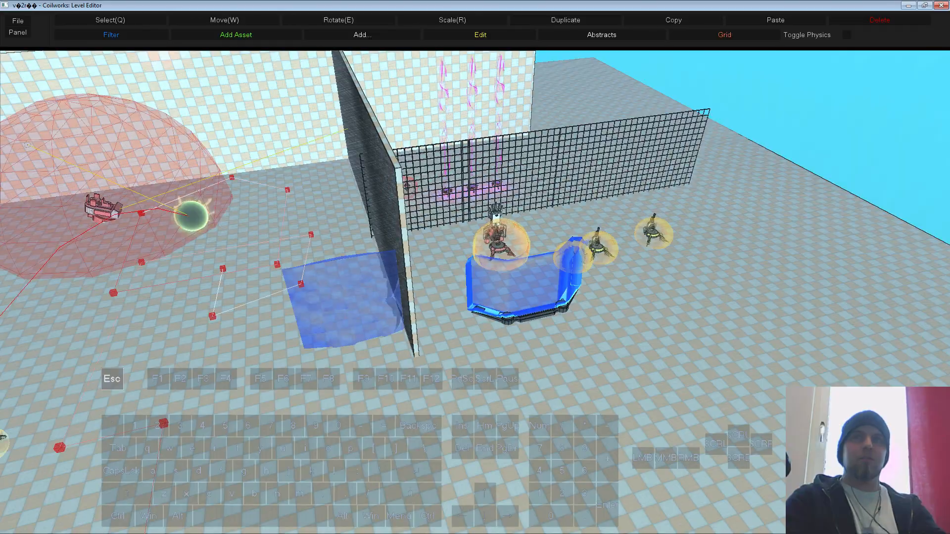
# Step: Move the shield door to the turret side of the wall's end, and shift the large blue shield beside it in front of the small turrets
pyautogui.moveTo(511, 338); pyautogui.dragTo(549, 355, button='right')
pyautogui.click(503, 317)
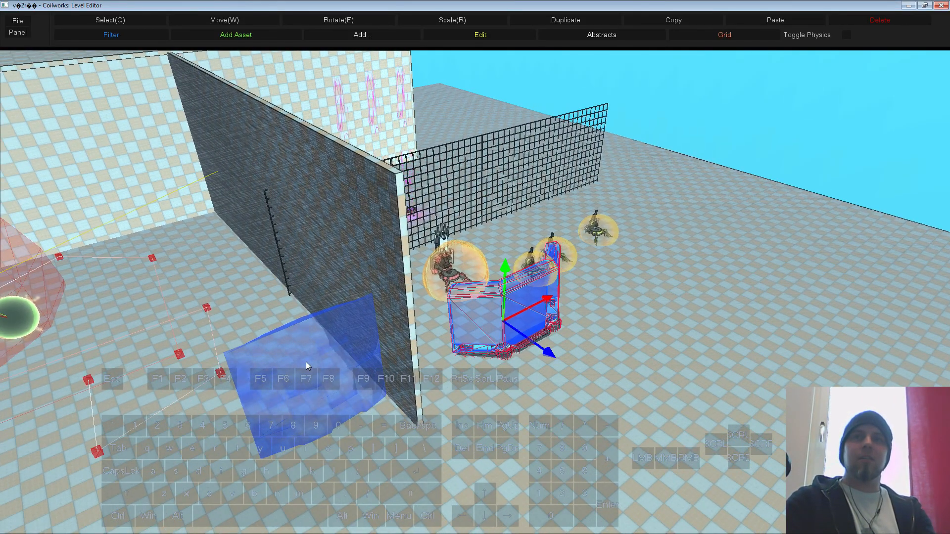
pyautogui.click(389, 378)
pyautogui.moveTo(389, 378); pyautogui.dragTo(574, 294)
pyautogui.click(544, 313)
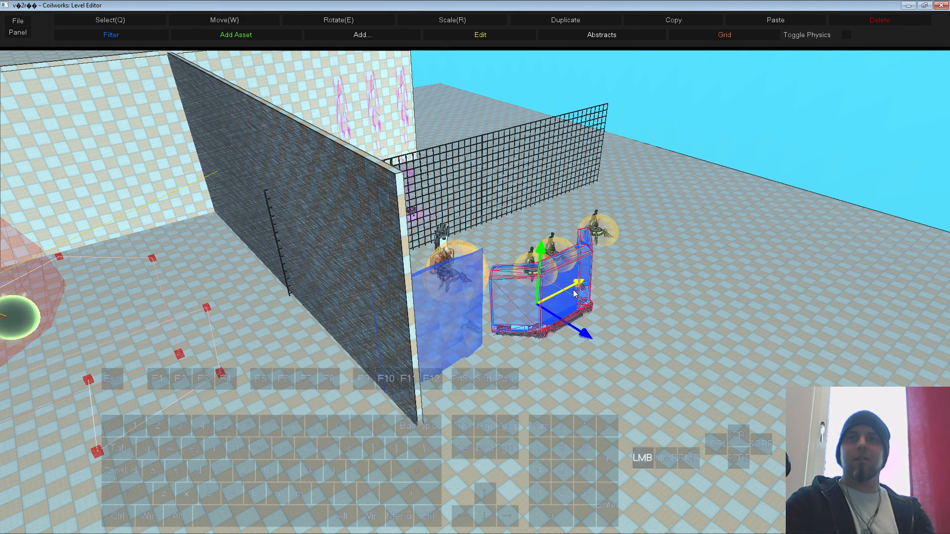
pyautogui.click(456, 328)
# Step: Playtest the level by running around the wall's end to the shield door and large blue shield, and return to the editor
pyautogui.press('F5')
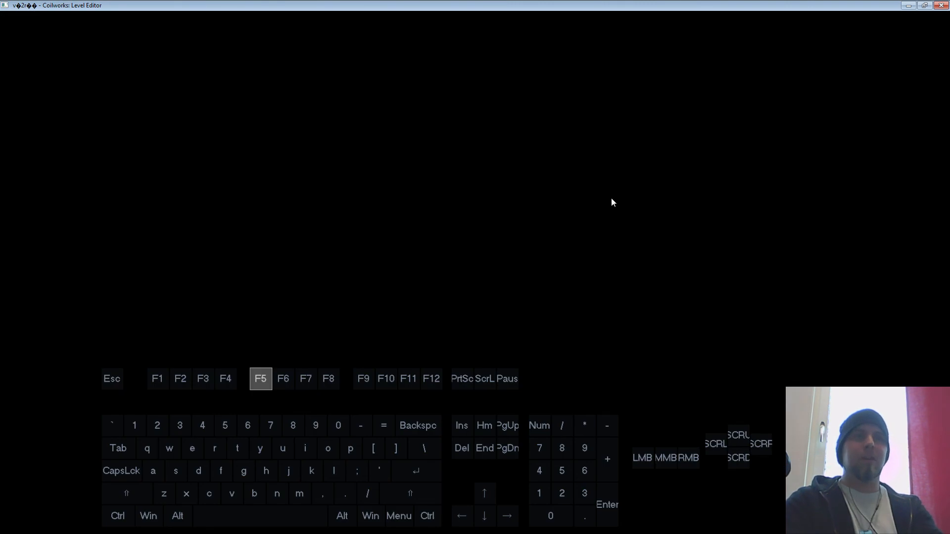
pyautogui.press('w')
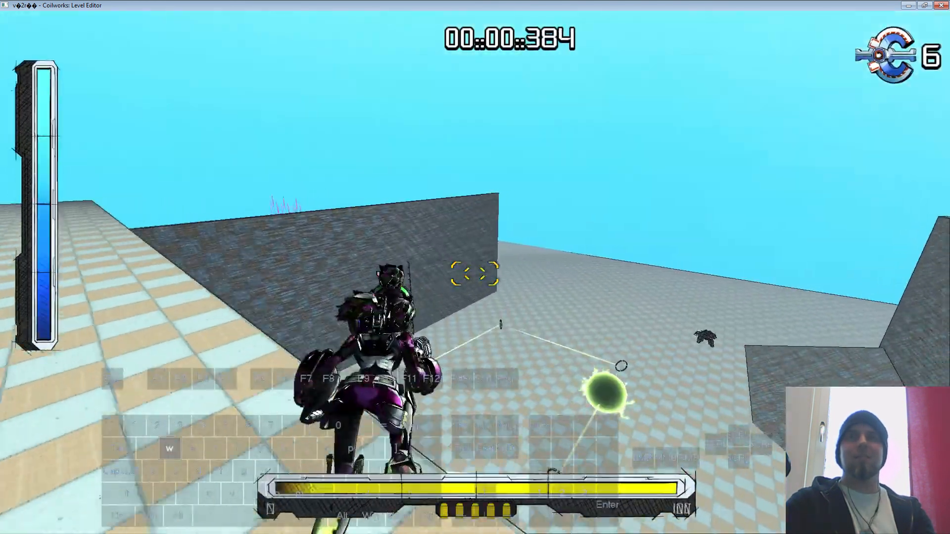
pyautogui.press('d')
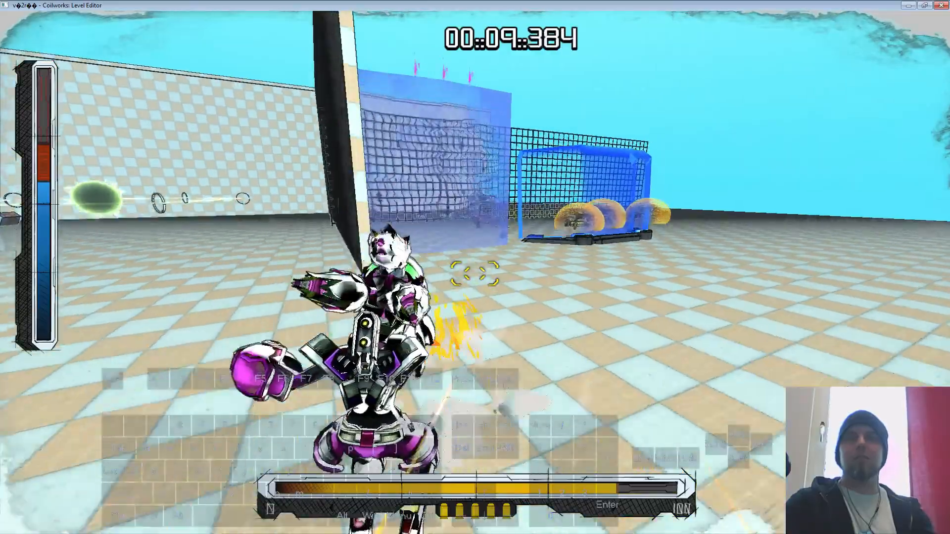
pyautogui.press('Escape')
# Step: Inspect the shield door's health, armor, regen, respawn time and team properties, and close them
pyautogui.rightClick(456, 304)
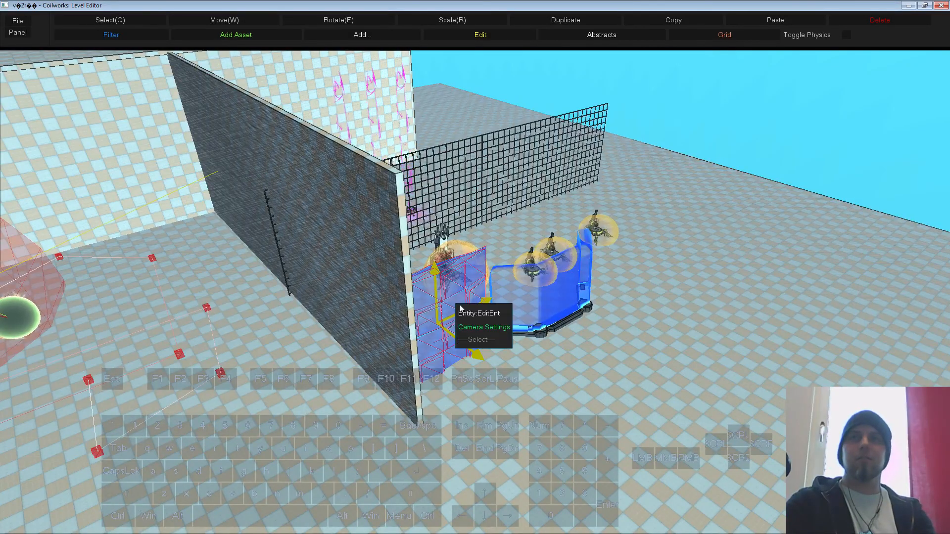
pyautogui.click(479, 314)
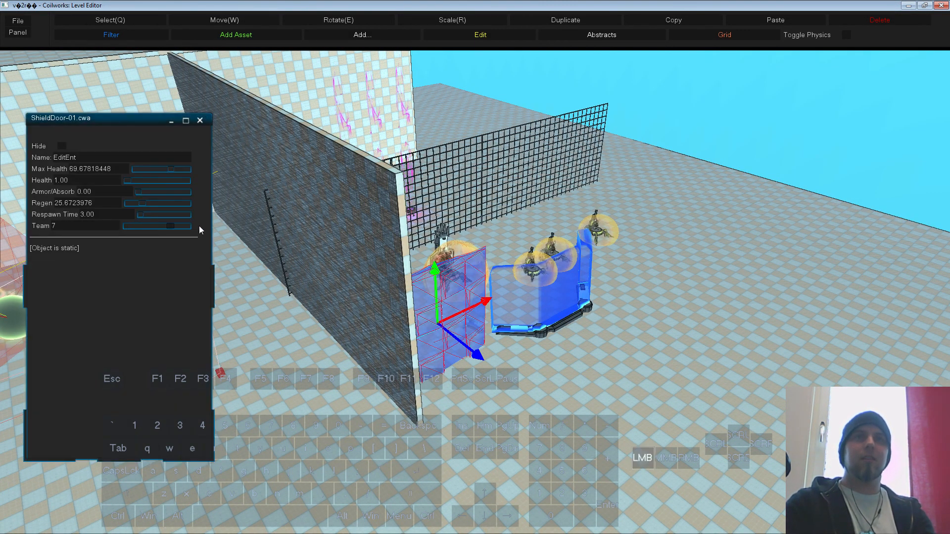
pyautogui.click(201, 120)
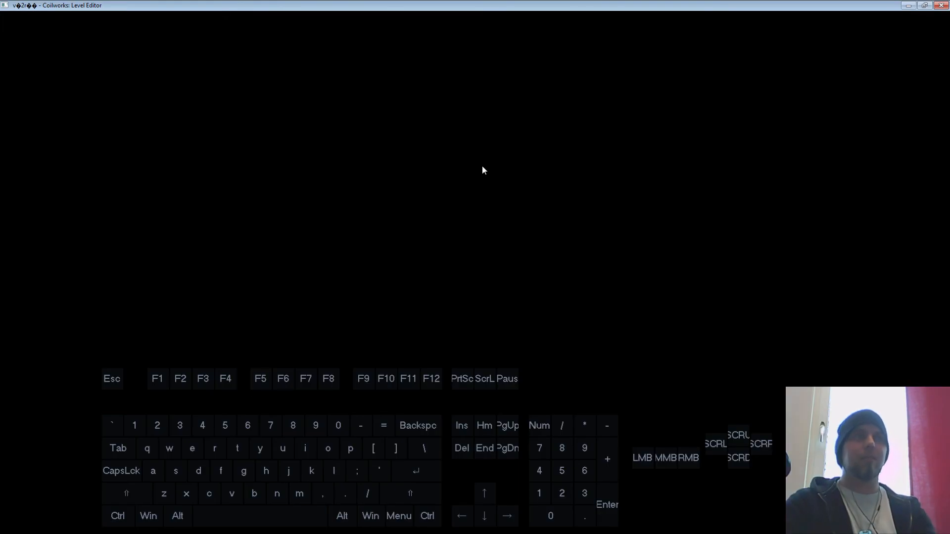
# Step: Playtest the level again, run around the wall's end to the turrets and large blue shield, and return to the editor
pyautogui.press('w')
pyautogui.press('d')
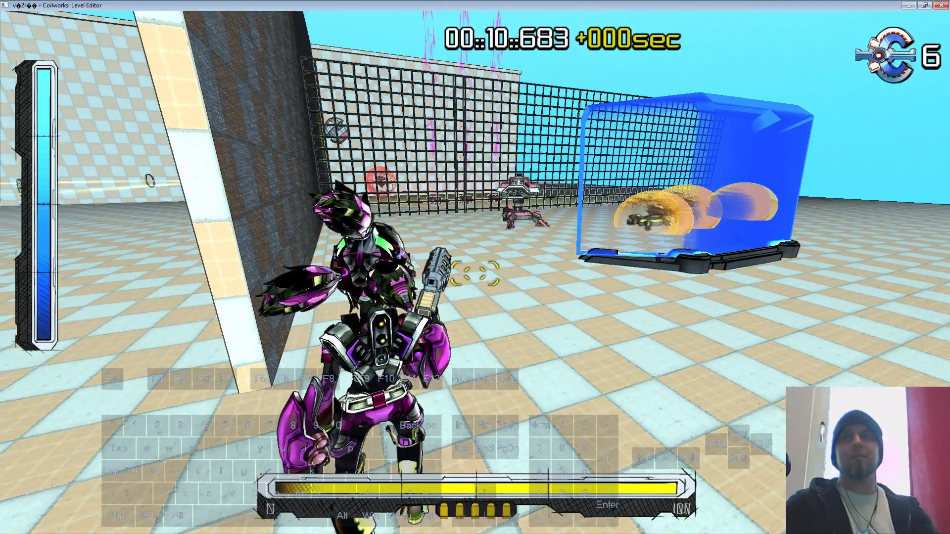
pyautogui.press('Escape')
pyautogui.press('s')
pyautogui.moveTo(616, 376); pyautogui.dragTo(669, 363, button='right')
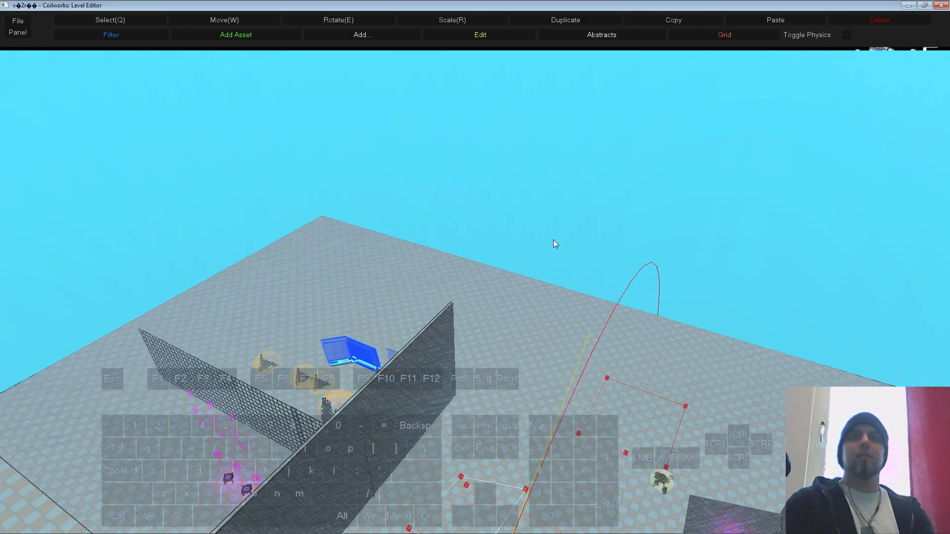
pyautogui.click(394, 355)
pyautogui.moveTo(413, 370); pyautogui.dragTo(455, 393)
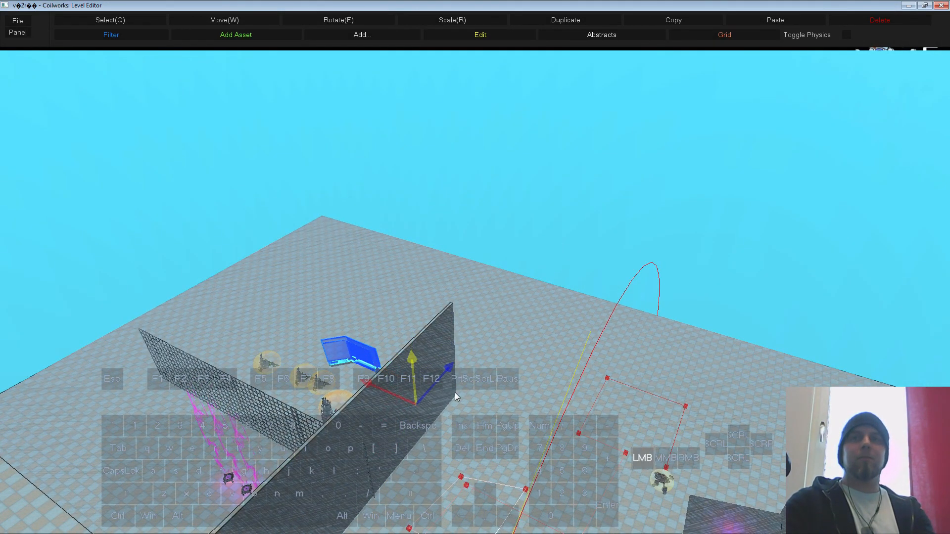
pyautogui.click(561, 254)
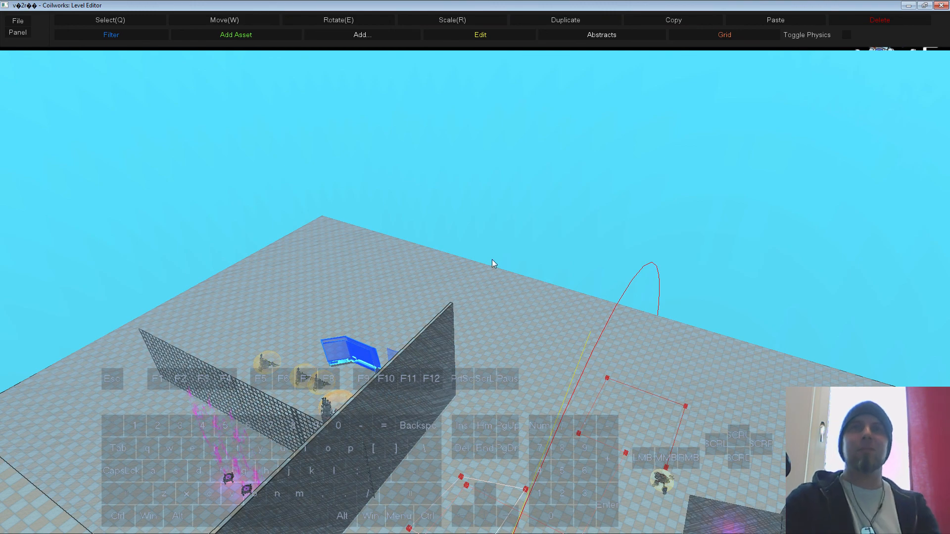
# Step: Find the checkpoint.cwa asset with the filter "che" and place it on the open floor beyond the wall's end
pyautogui.moveTo(544, 331); pyautogui.dragTo(571, 360, button='right')
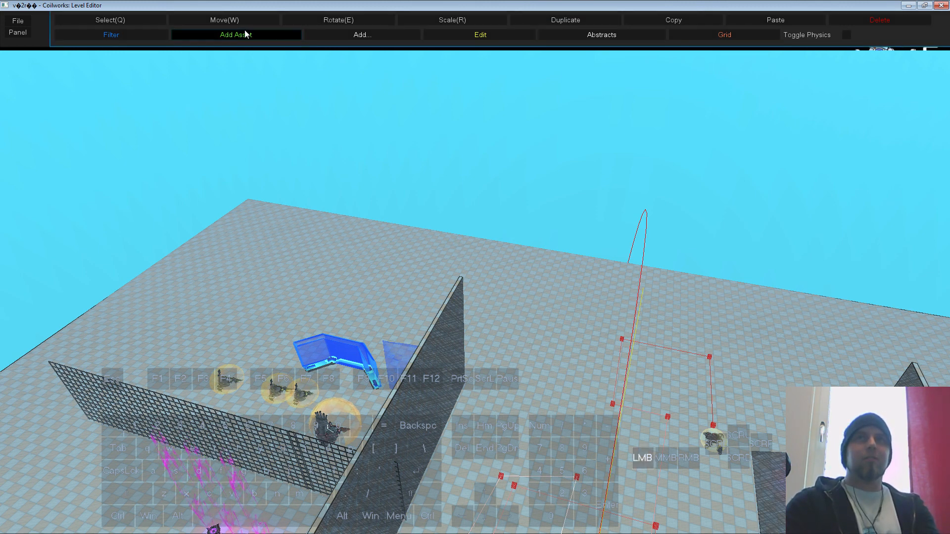
pyautogui.click(278, 38)
pyautogui.write('che')
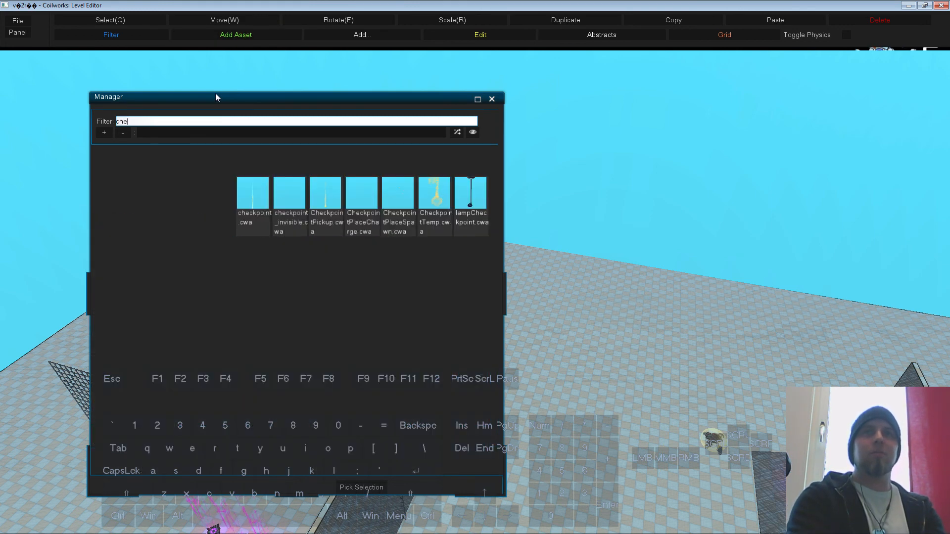
pyautogui.click(261, 221)
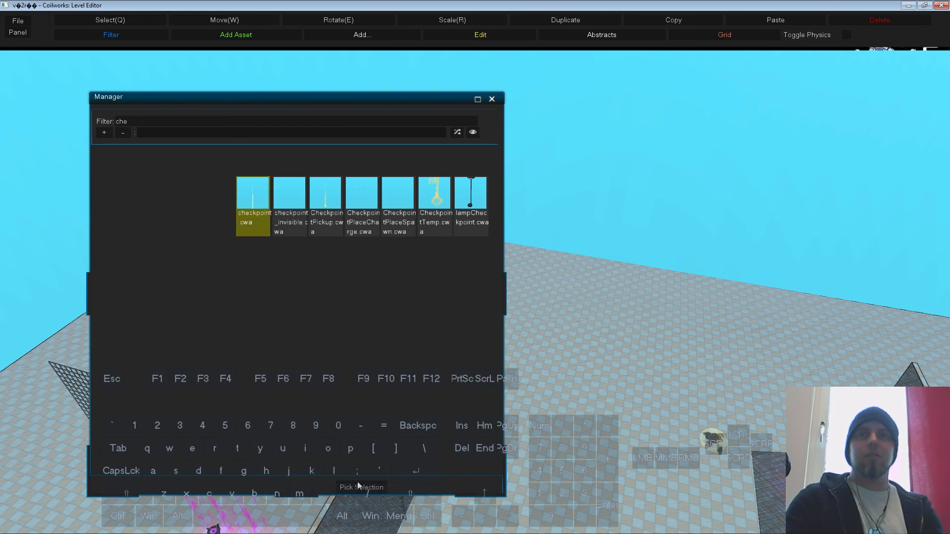
pyautogui.click(359, 485)
pyautogui.click(578, 334)
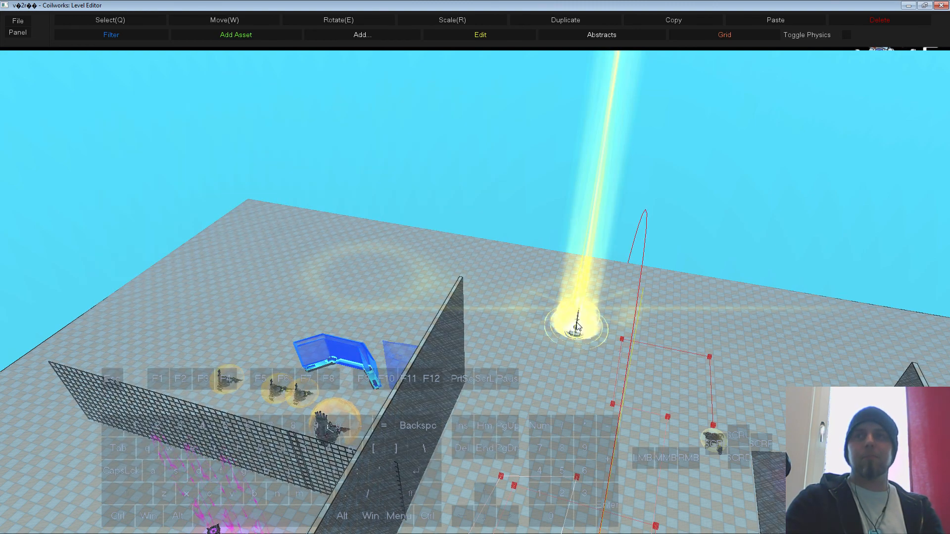
# Step: Open the new checkpoint's properties and pick its spawn position on the floor just in front of it
pyautogui.press('s')
pyautogui.moveTo(576, 322); pyautogui.dragTo(517, 363, button='middle')
pyautogui.click(604, 347)
pyautogui.press('s')
pyautogui.press('s')
pyautogui.rightClick(518, 364)
pyautogui.click(540, 373)
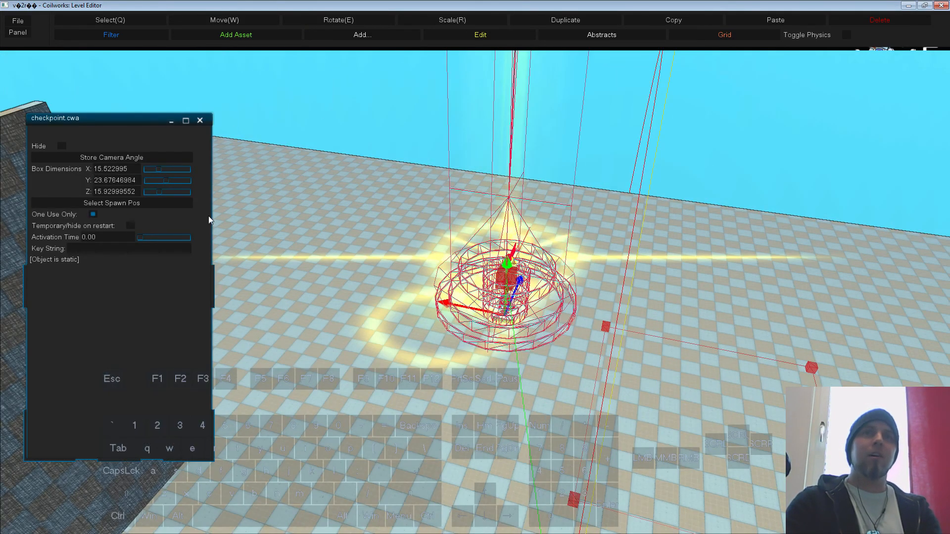
pyautogui.click(93, 203)
pyautogui.click(493, 324)
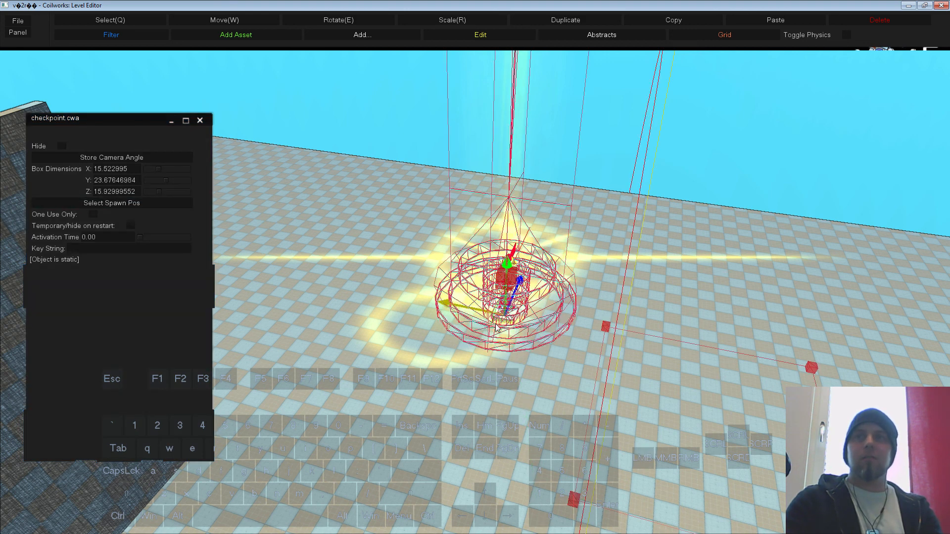
pyautogui.click(97, 203)
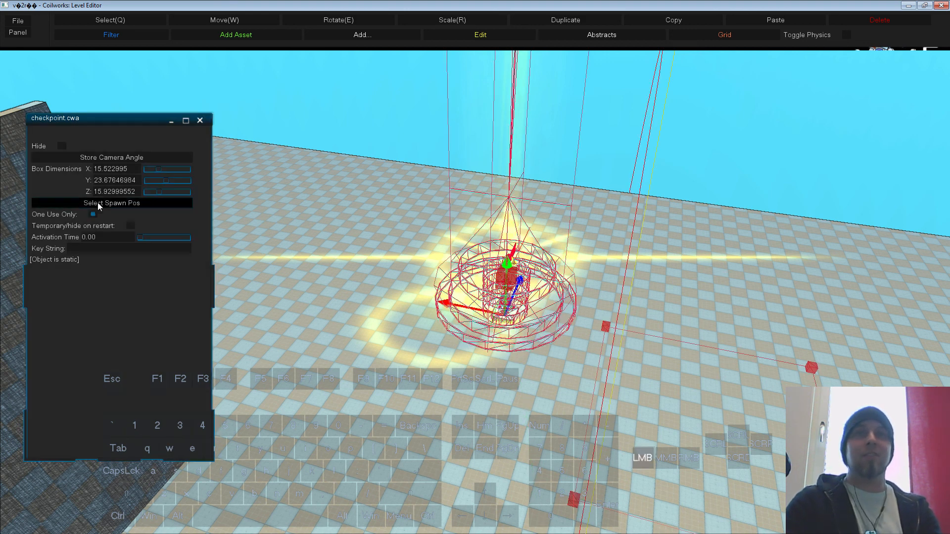
pyautogui.click(420, 463)
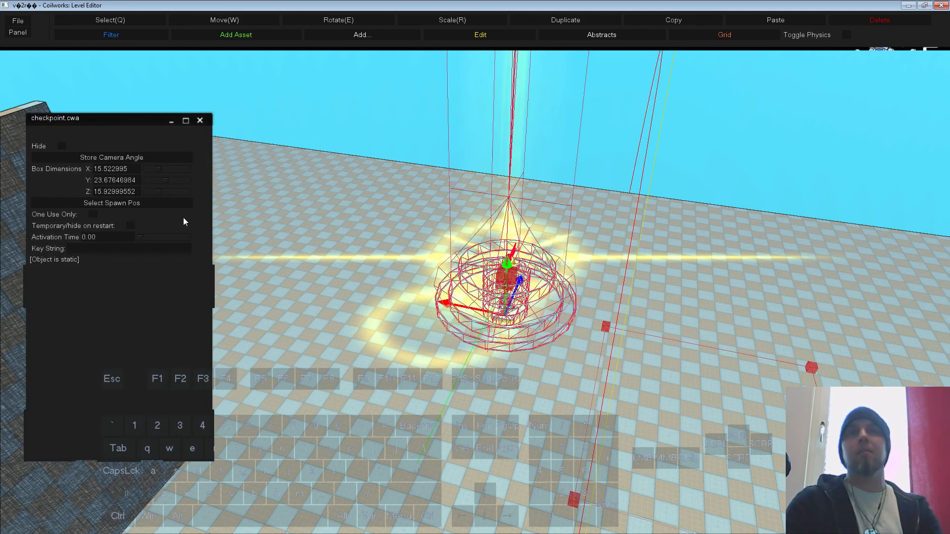
# Step: Face the view past the wall's end toward the large blue shield, store it as the checkpoint's camera angle, and close the properties
pyautogui.press('w')
pyautogui.moveTo(515, 325); pyautogui.dragTo(311, 206, button='right')
pyautogui.click(127, 157)
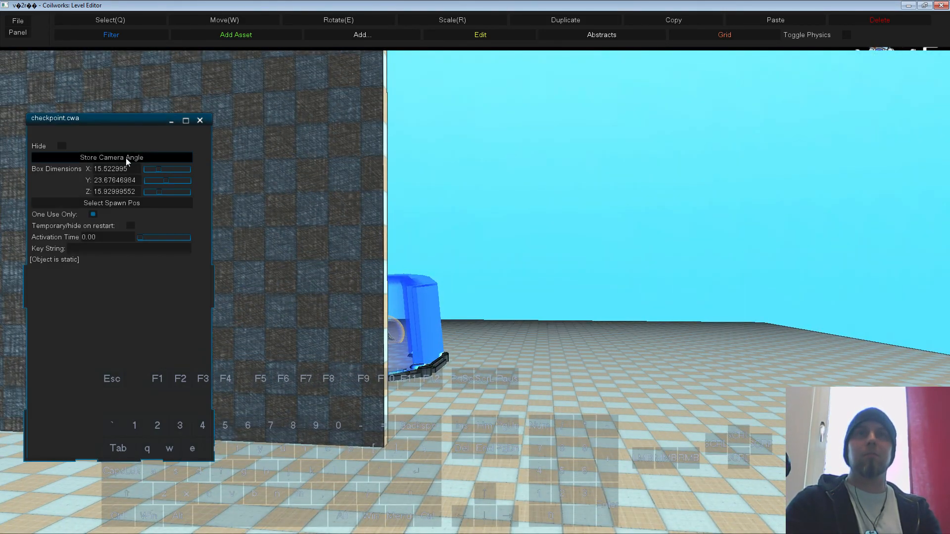
pyautogui.click(200, 121)
# Step: Playtest the level by running into the new checkpoint, and return to the editor
pyautogui.moveTo(217, 131); pyautogui.dragTo(447, 265, button='right')
pyautogui.click(543, 148)
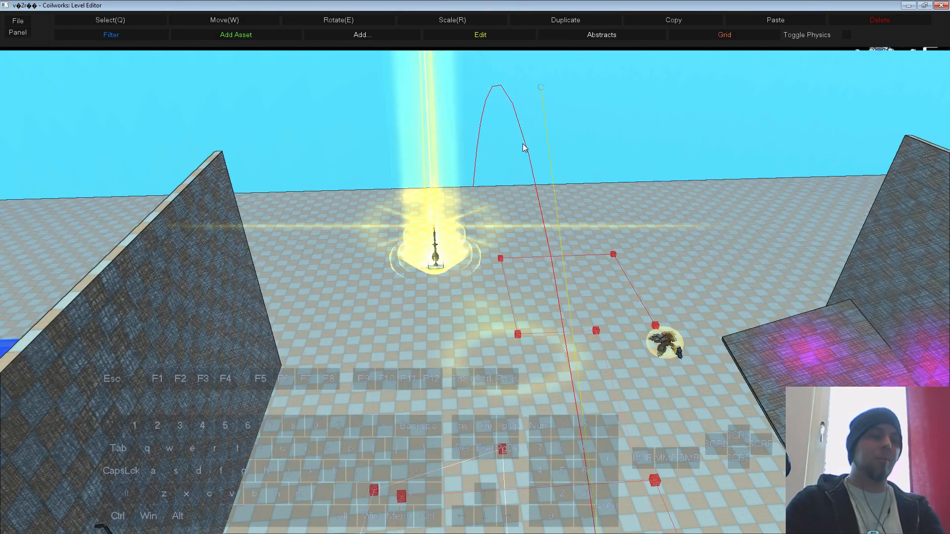
pyautogui.press('2')
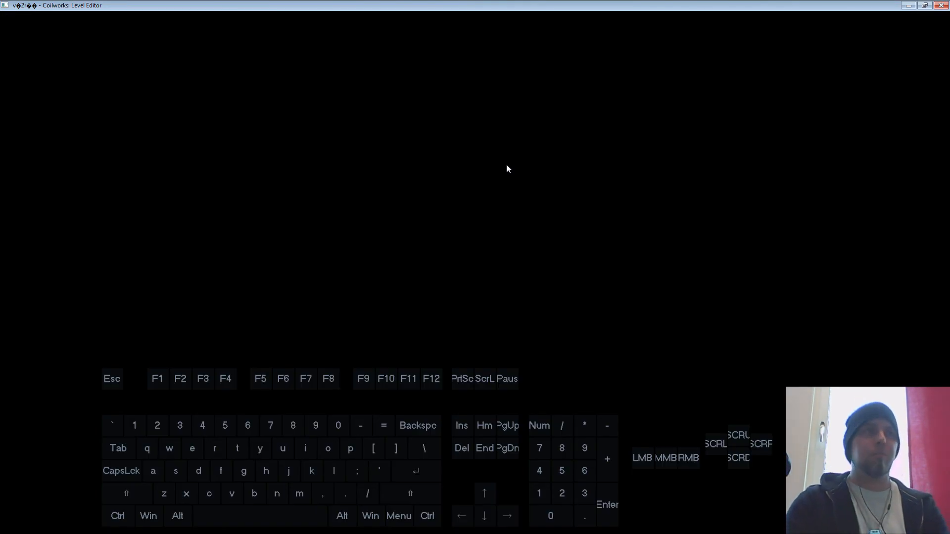
pyautogui.press('w')
pyautogui.press('a')
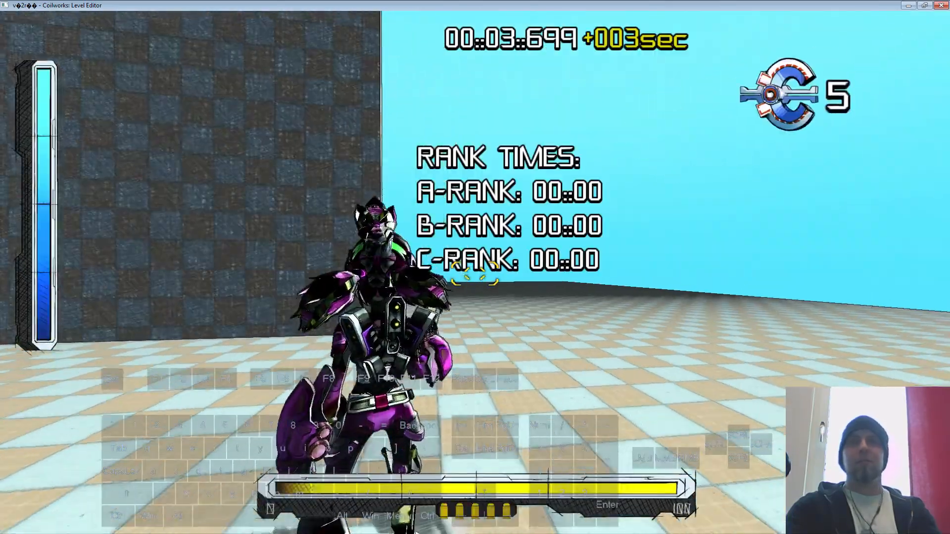
pyautogui.press('w')
pyautogui.press('Escape')
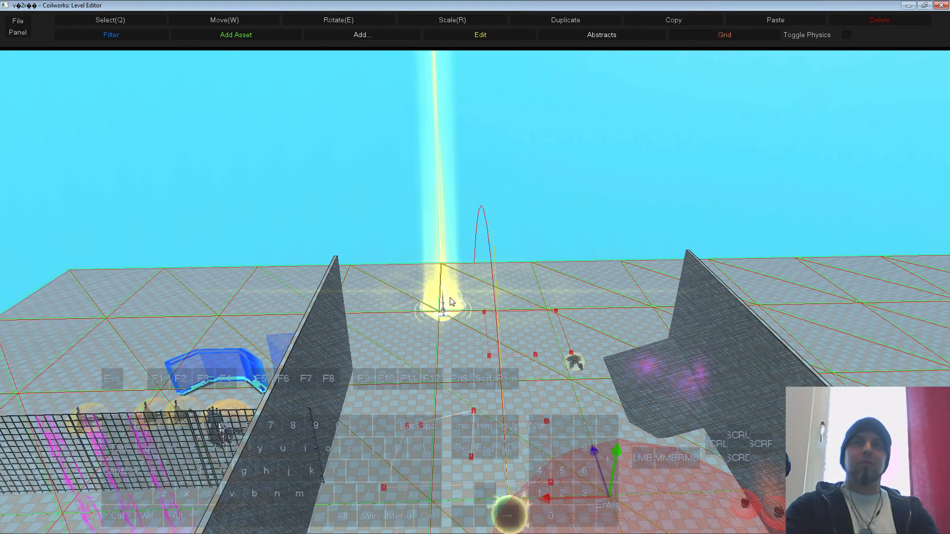
# Step: Set the checkpoint's box dimensions to X 50, Y 50 and Z 500
pyautogui.click(450, 302)
pyautogui.click(471, 313)
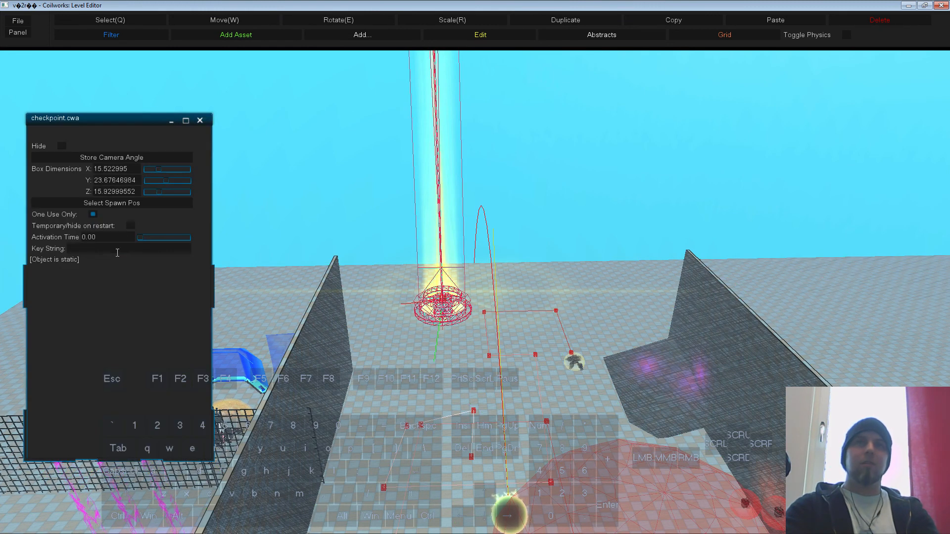
pyautogui.moveTo(158, 170); pyautogui.dragTo(249, 206)
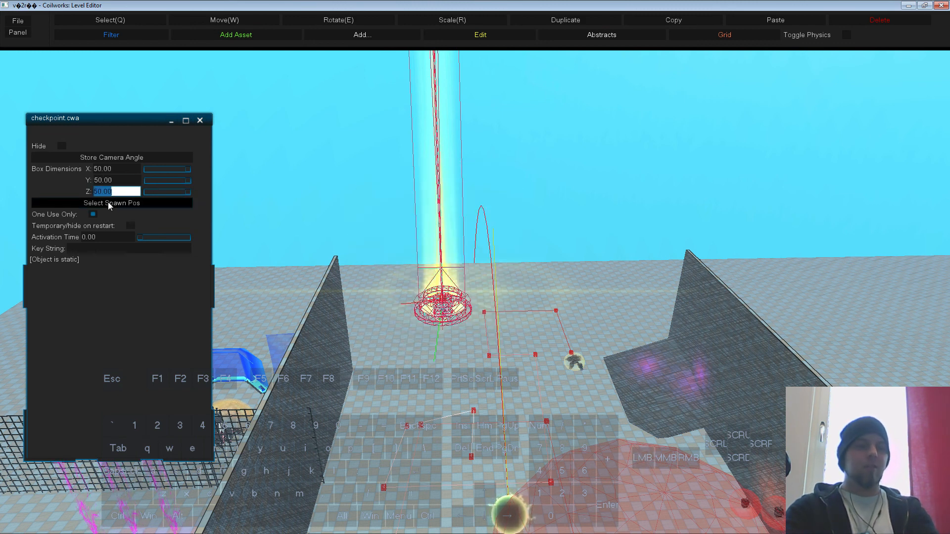
pyautogui.write('0')
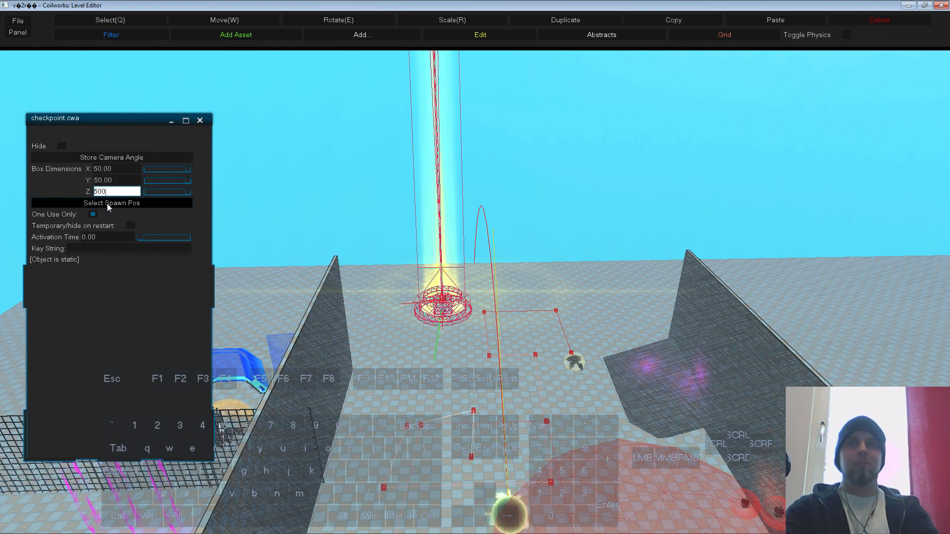
pyautogui.press('Return')
# Step: Move the player start farther along the raised walkway and close the player's properties
pyautogui.press('s')
pyautogui.moveTo(461, 322); pyautogui.dragTo(478, 316, button='right')
pyautogui.press('a')
pyautogui.click(559, 288)
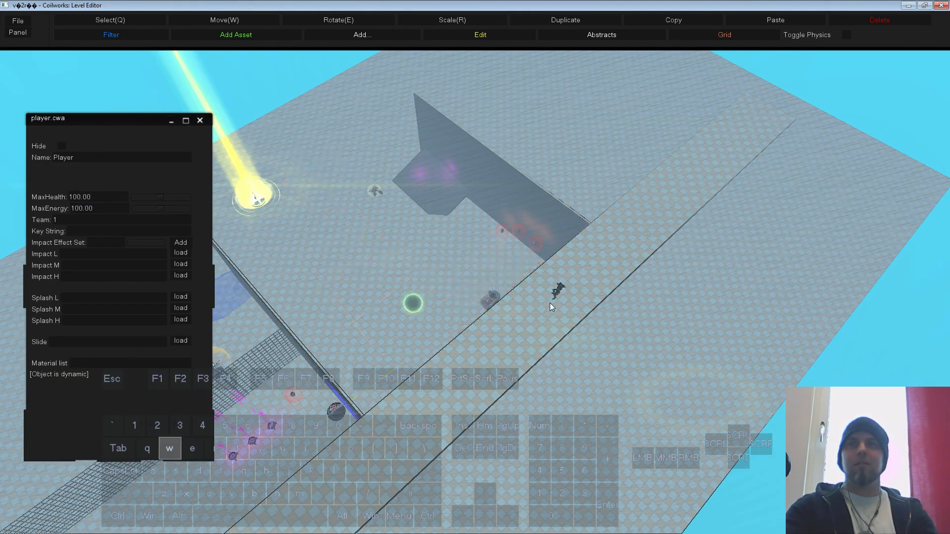
pyautogui.click(200, 121)
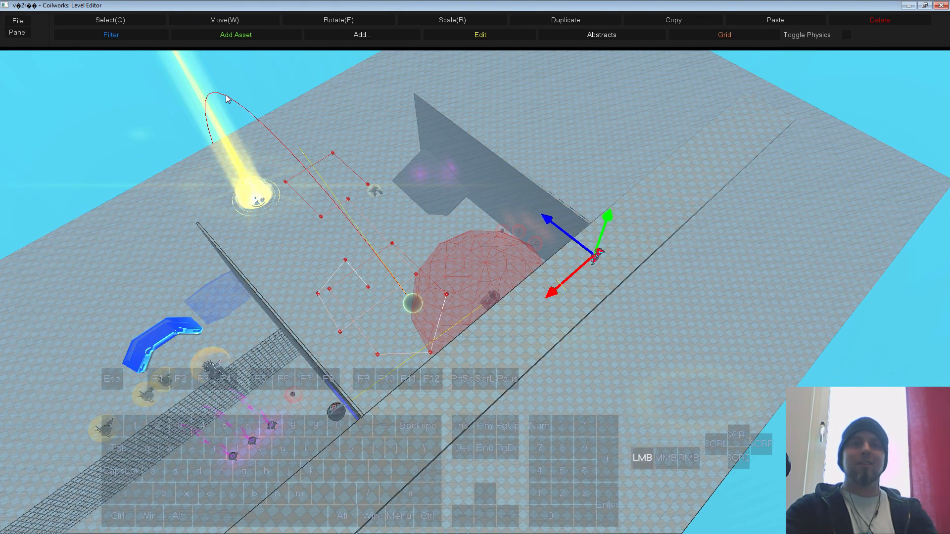
# Step: Run two brief playtests from the player's new start position, returning to the editor after each
pyautogui.press('F5')
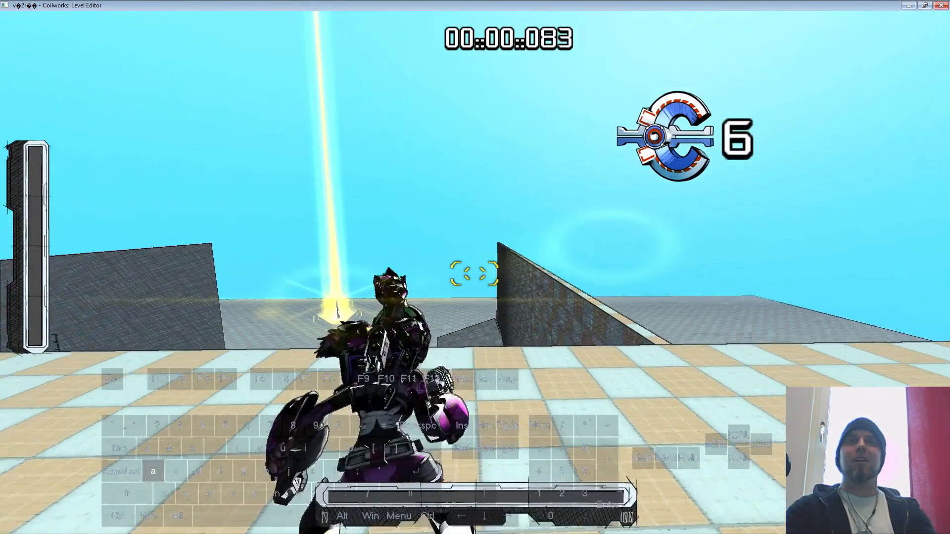
pyautogui.press('F5')
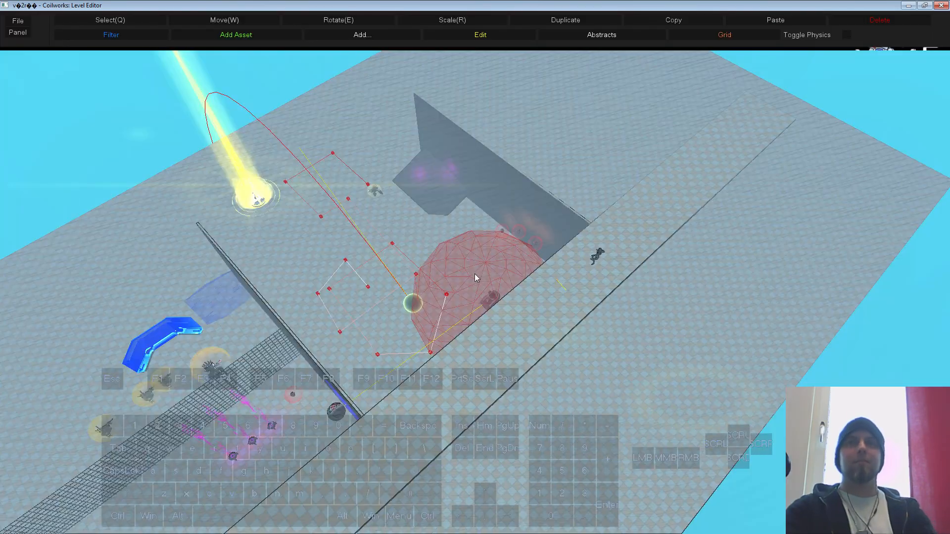
pyautogui.press('F5')
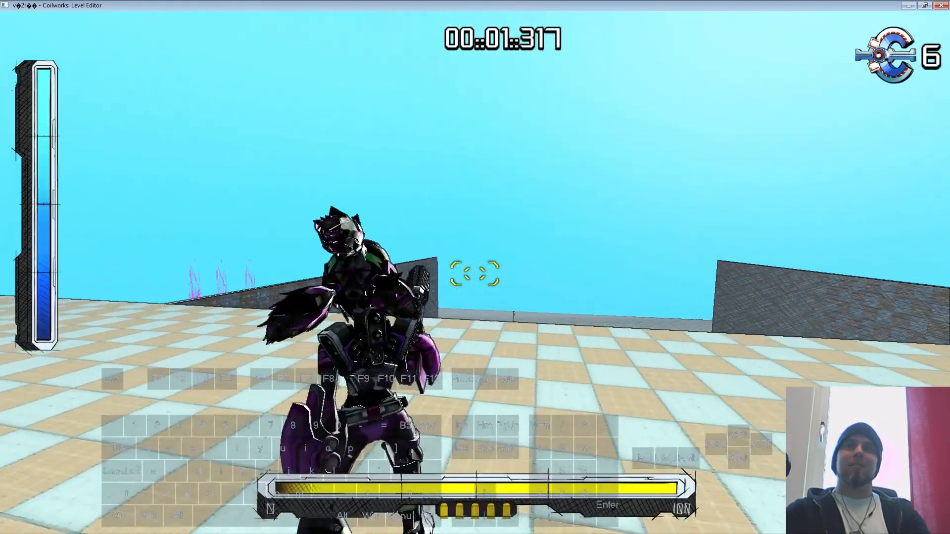
pyautogui.press('F5')
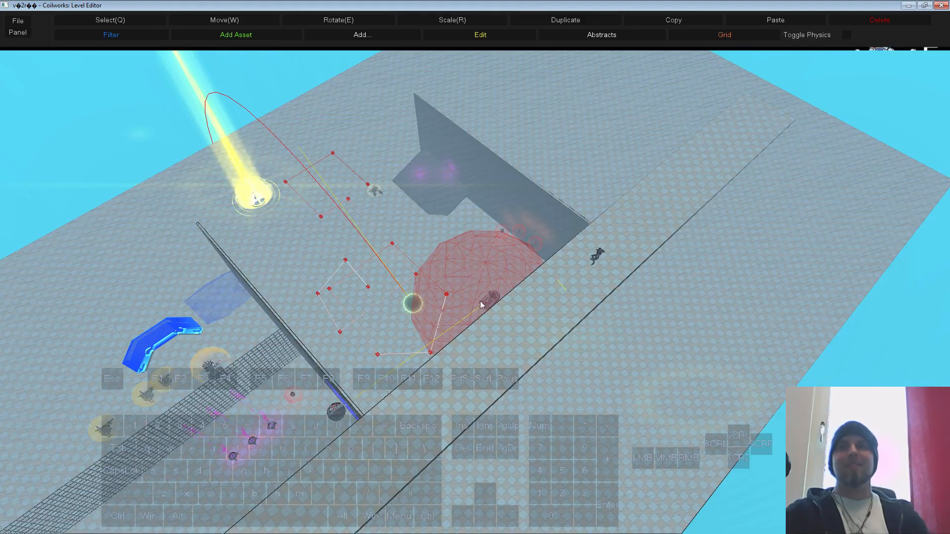
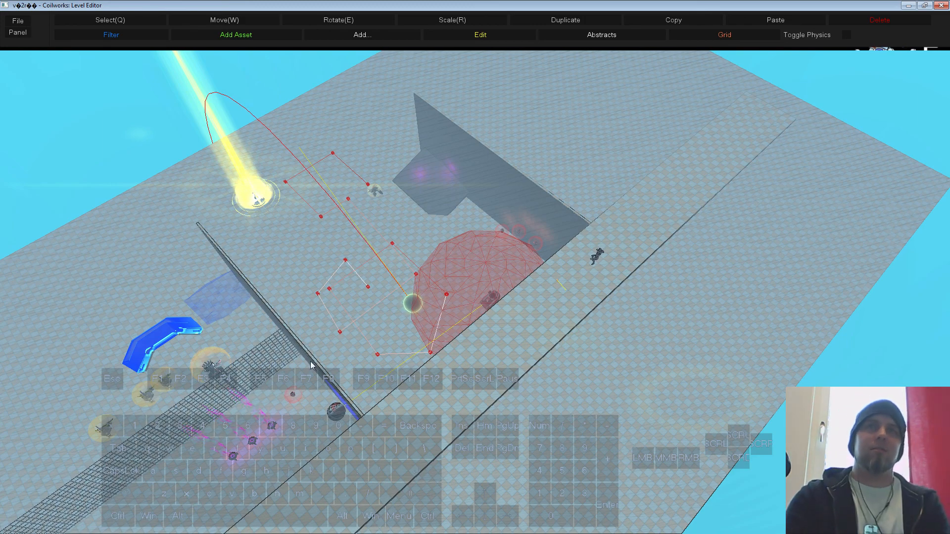
# Step: Filter the assets by "pack" and place the EnergyPack, lifepack and medpack assets on the raised walkway
pyautogui.moveTo(311, 362); pyautogui.dragTo(298, 319, button='right')
pyautogui.press('w')
pyautogui.click(246, 35)
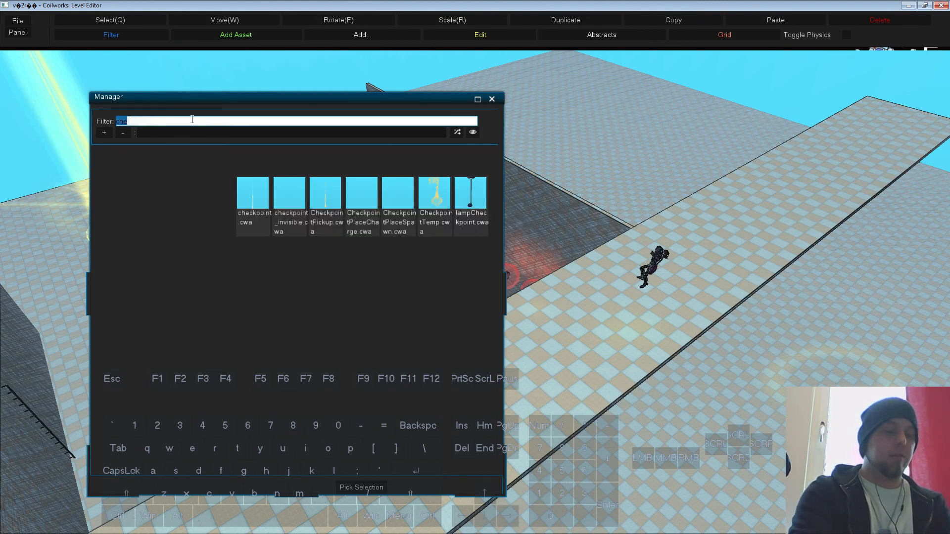
pyautogui.write('pack')
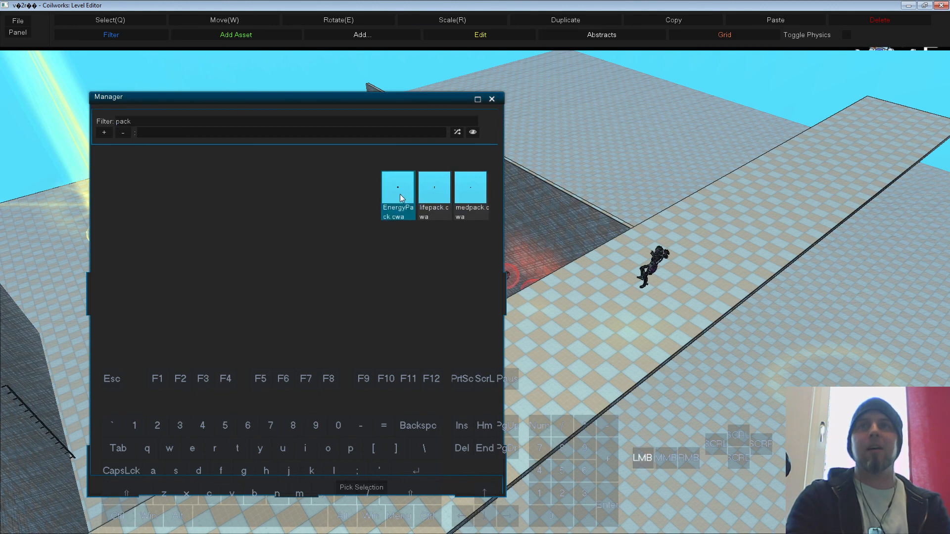
pyautogui.press('F7')
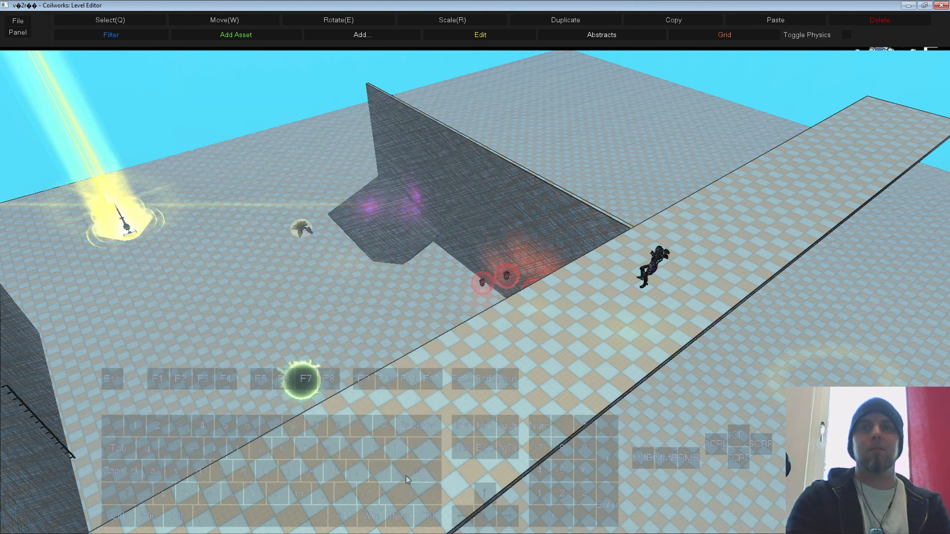
pyautogui.click(448, 399)
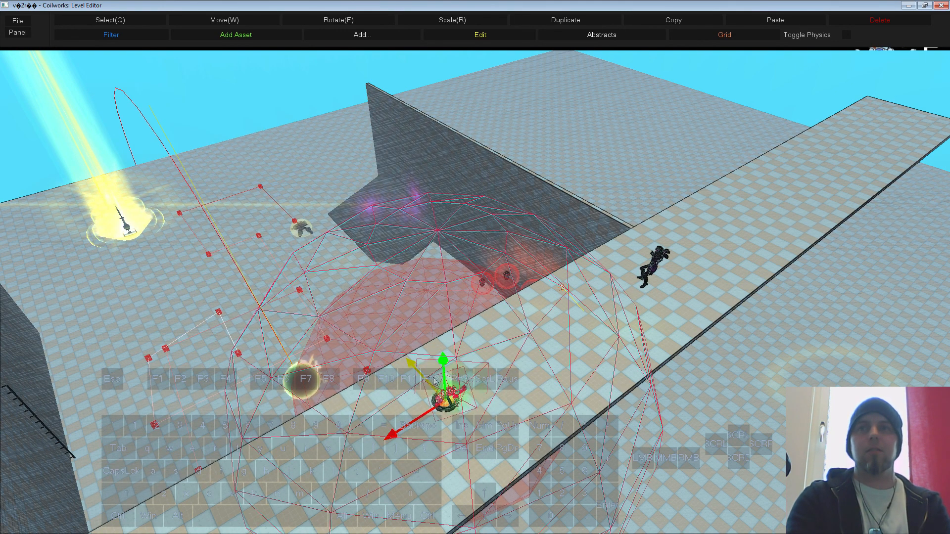
# Step: Spread the three packs apart across the walkway and raise them slightly above its surface
pyautogui.moveTo(434, 380); pyautogui.dragTo(420, 335)
pyautogui.click(420, 355)
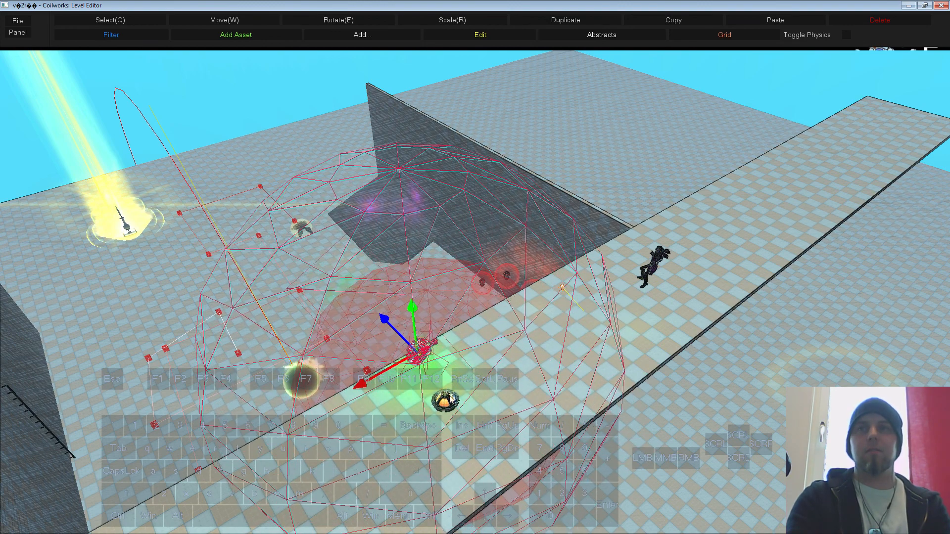
pyautogui.moveTo(421, 386); pyautogui.dragTo(484, 394)
pyautogui.click(455, 403)
pyautogui.moveTo(447, 370); pyautogui.dragTo(447, 361)
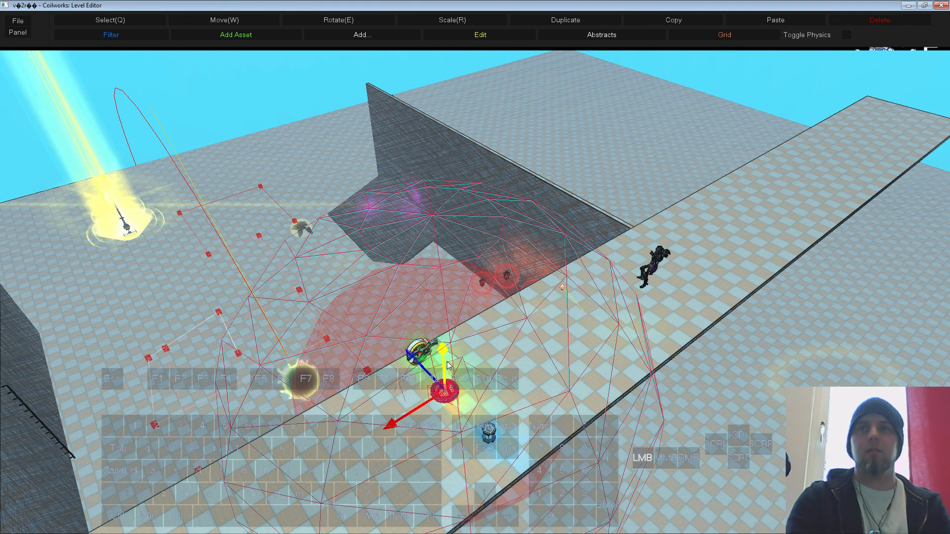
pyautogui.click(492, 323)
pyautogui.press('w')
pyautogui.moveTo(492, 323); pyautogui.dragTo(521, 389, button='right')
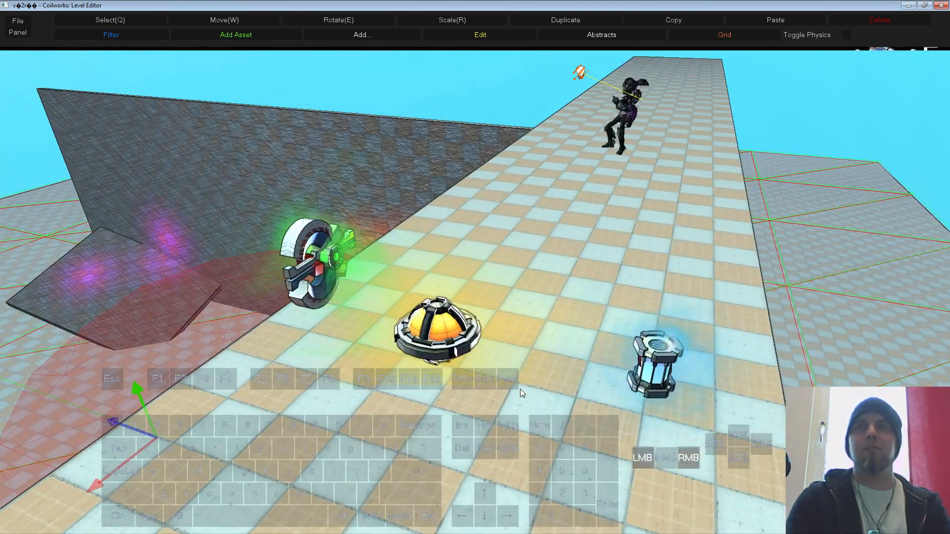
# Step: Set the life pack's number of lives to 5, close its properties and deselect it
pyautogui.rightClick(348, 273)
pyautogui.click(369, 280)
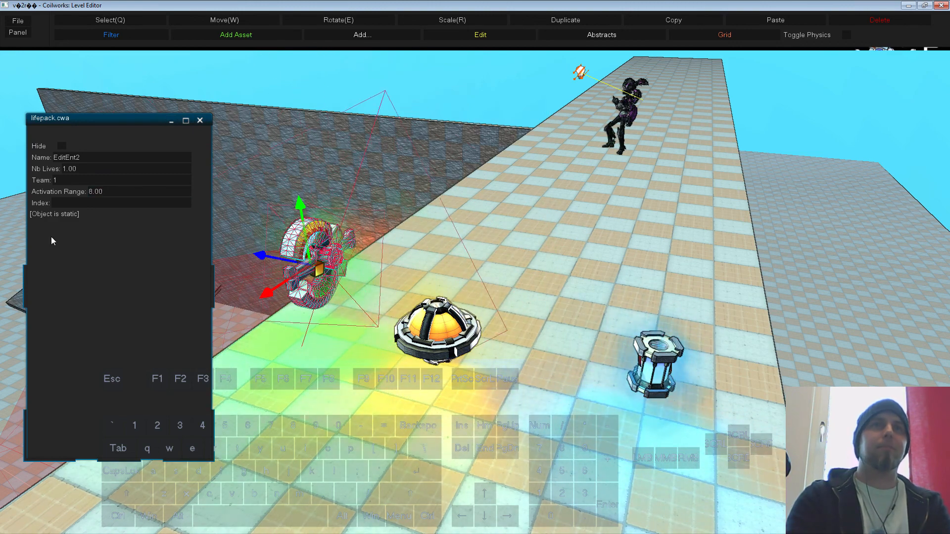
pyautogui.click(81, 169)
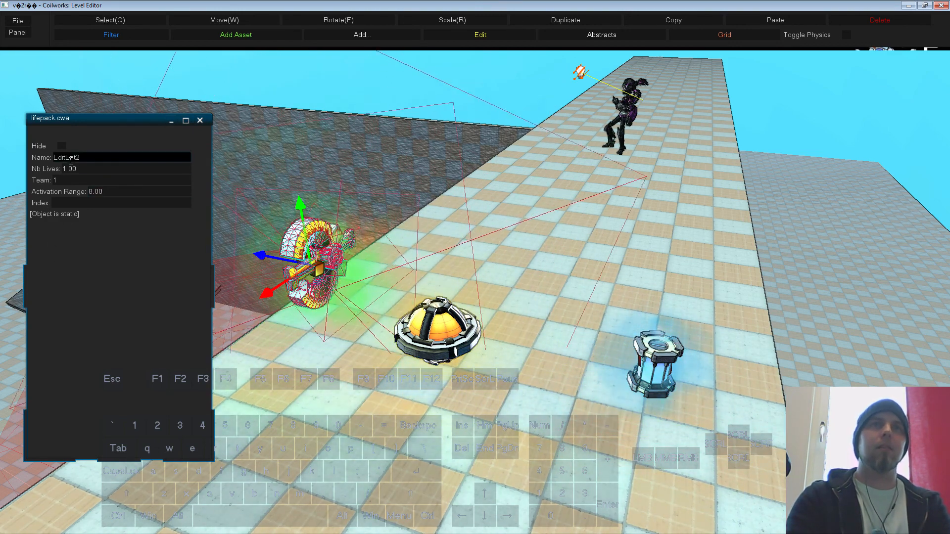
pyautogui.write('5')
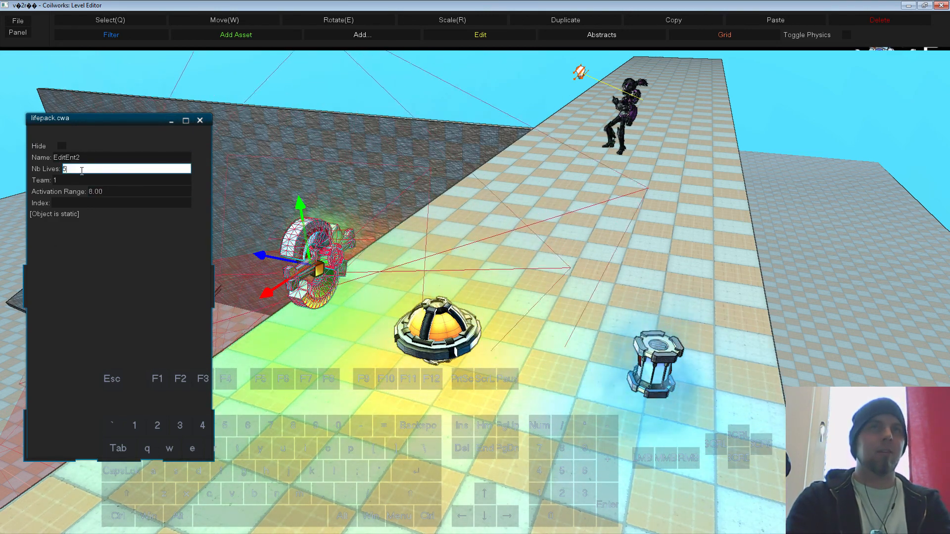
pyautogui.press('Return')
pyautogui.click(200, 120)
pyautogui.click(254, 76)
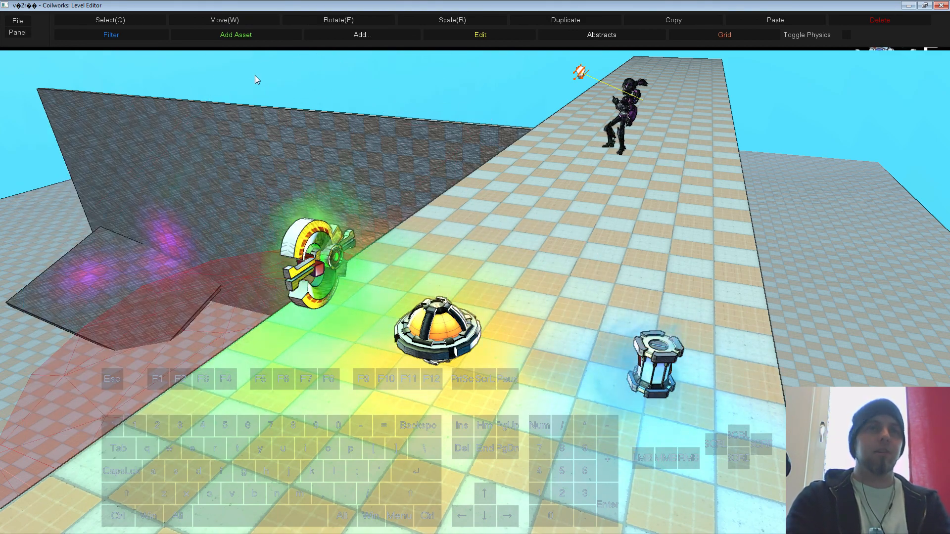
# Step: Playtest the level by running along the walkway into the life pack, and return to the editor
pyautogui.press('F5')
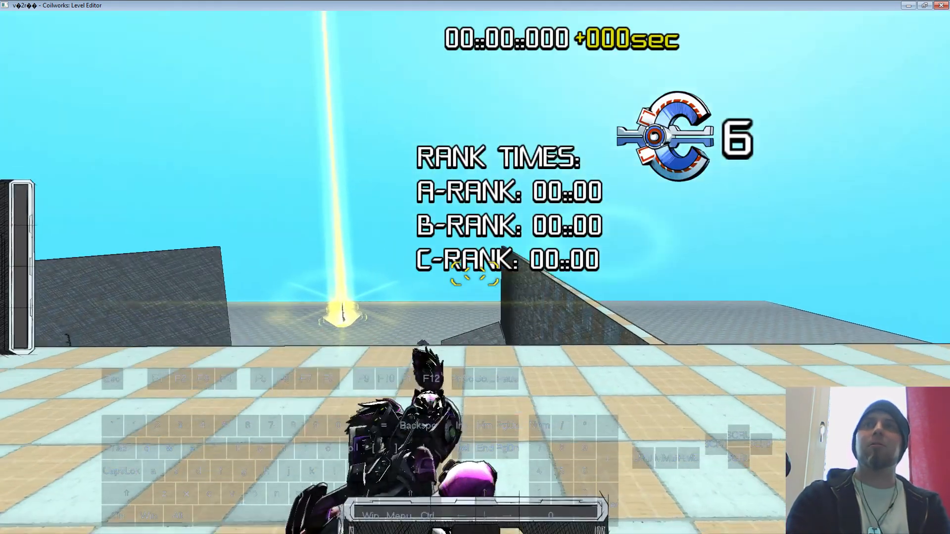
pyautogui.press('w')
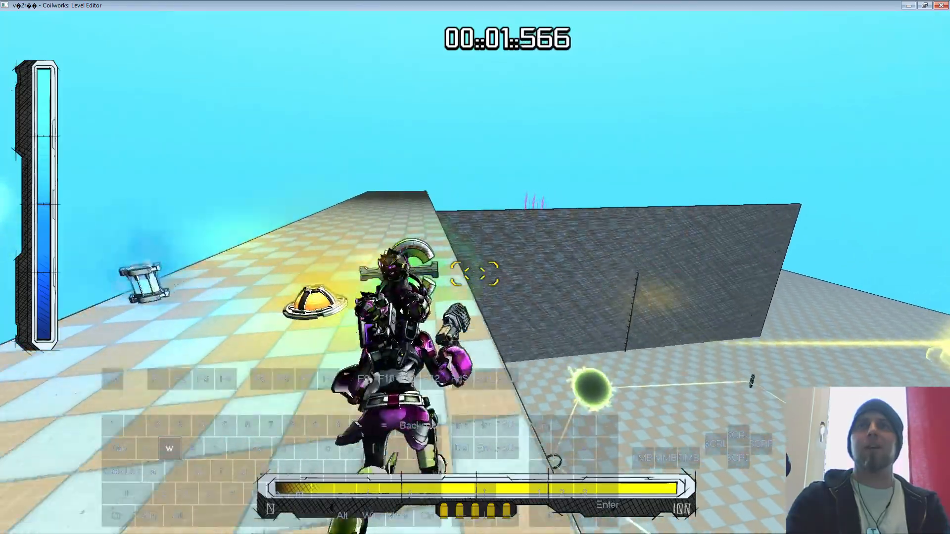
pyautogui.press('s')
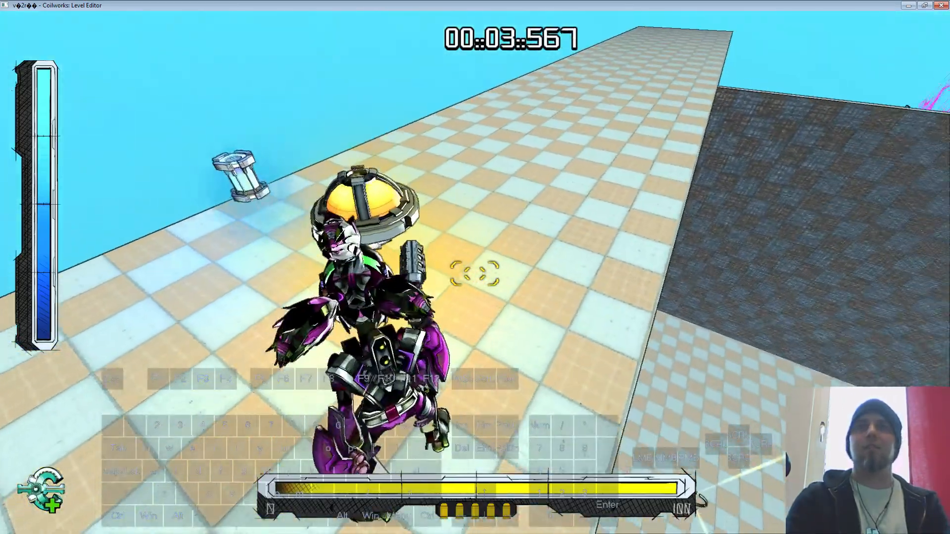
pyautogui.press('s')
pyautogui.press('w')
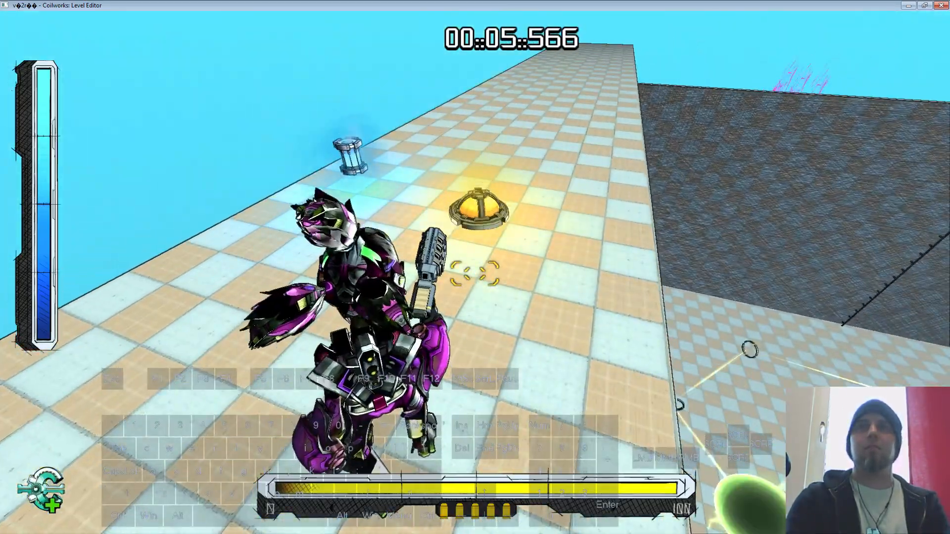
pyautogui.press('Escape')
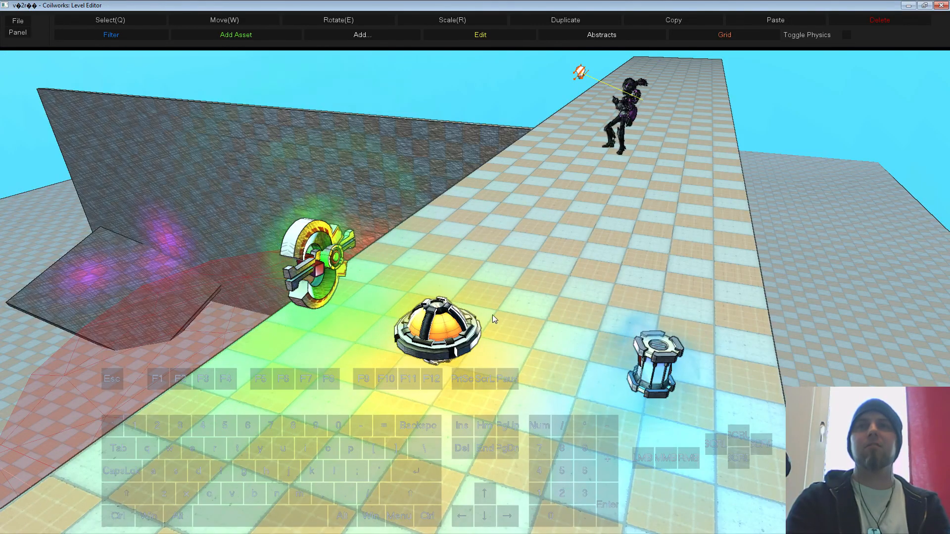
# Step: Inspect the properties of the life pack, energy pack and med pack in turn, and close them
pyautogui.click(316, 265)
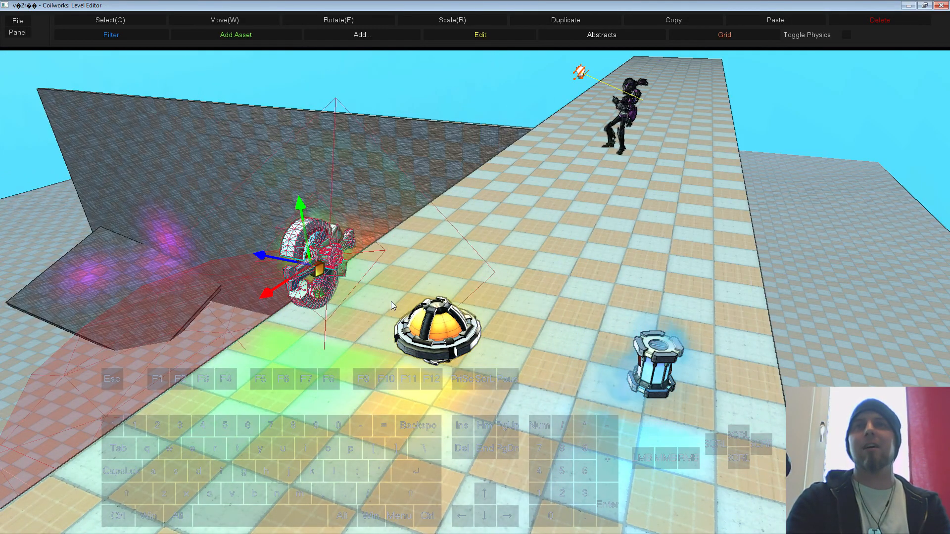
pyautogui.rightClick(315, 255)
pyautogui.click(339, 263)
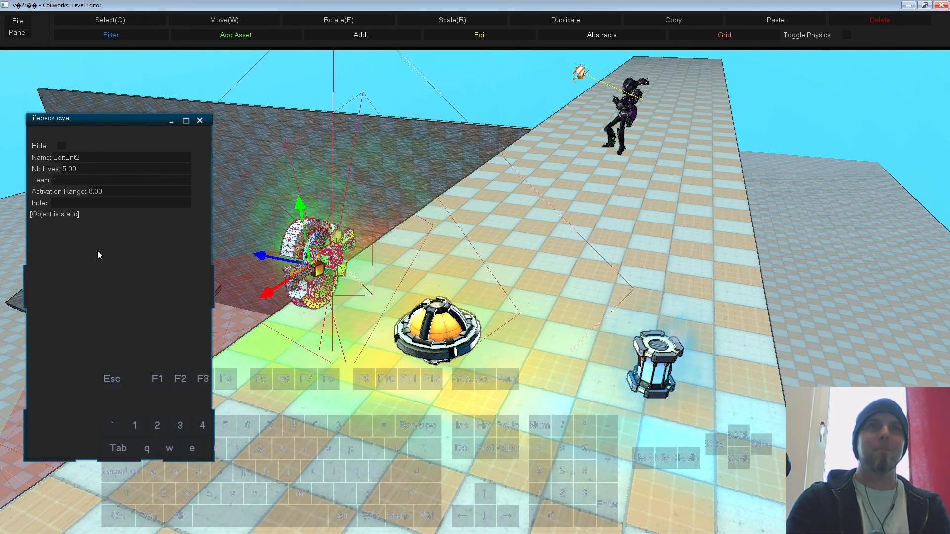
pyautogui.click(200, 120)
pyautogui.click(451, 331)
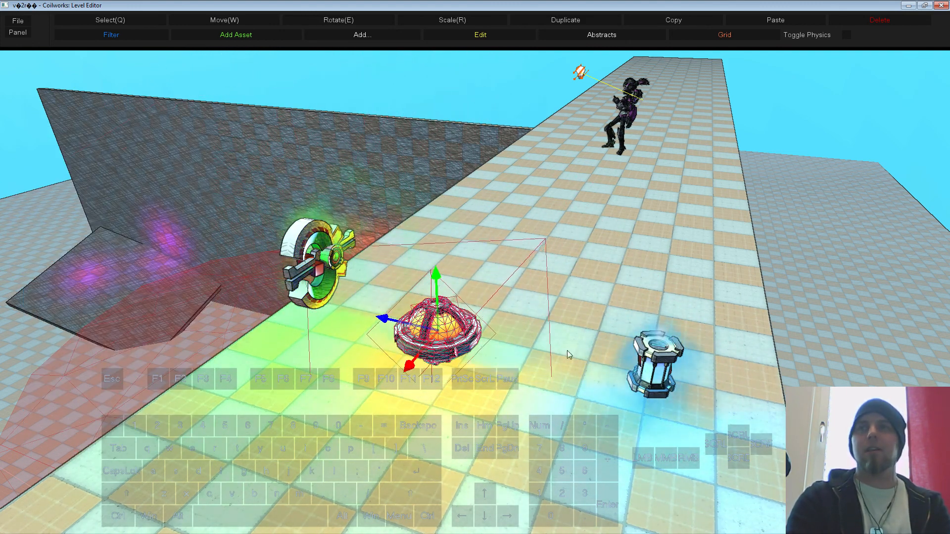
pyautogui.rightClick(422, 303)
pyautogui.click(442, 313)
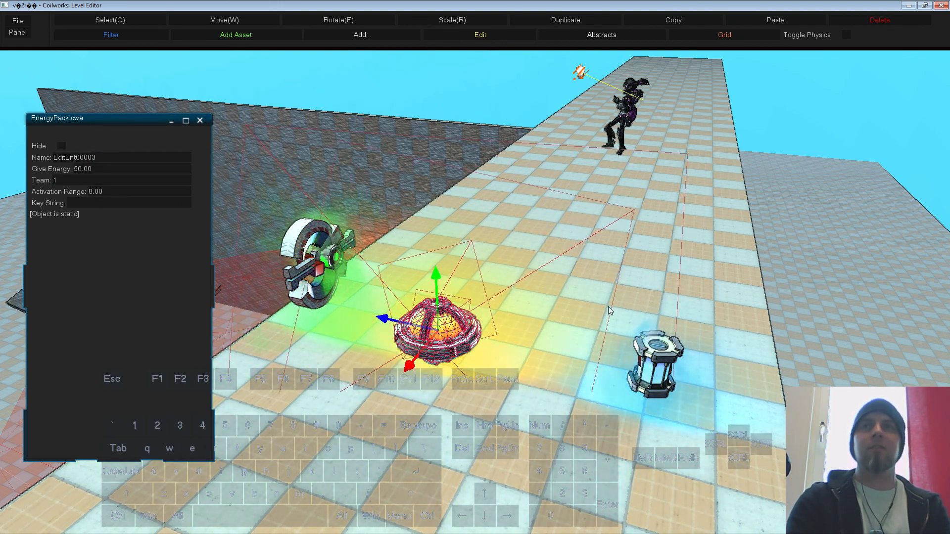
pyautogui.click(655, 359)
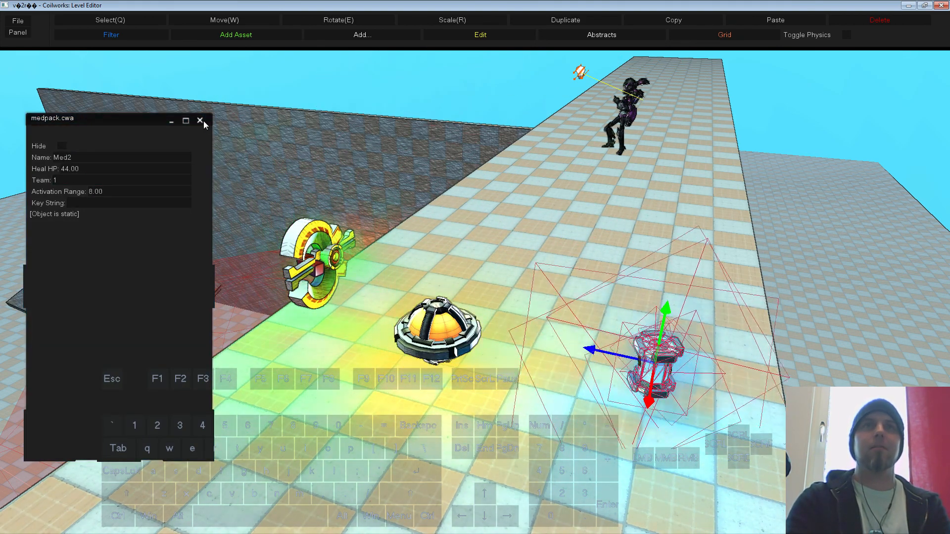
pyautogui.click(200, 120)
# Step: Find the lifebooster asset with the filter "life", place it on the walkway near the packs and raise it above the surface
pyautogui.press('s')
pyautogui.moveTo(390, 96); pyautogui.dragTo(387, 236, button='right')
pyautogui.press('4')
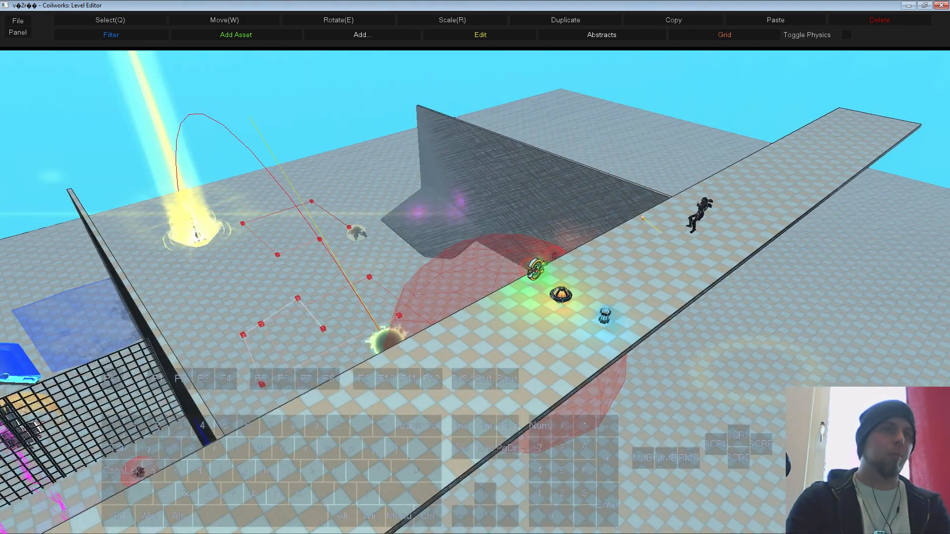
pyautogui.click(252, 37)
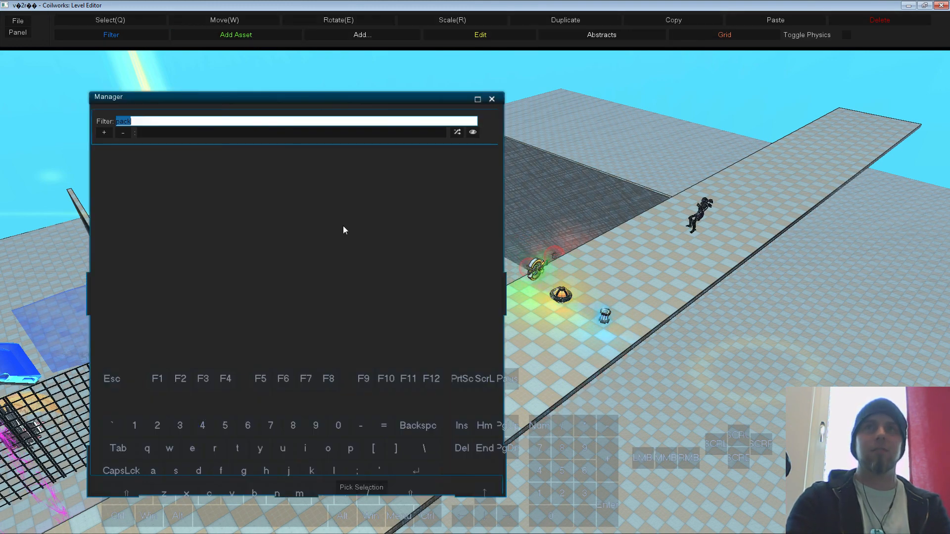
pyautogui.write('life')
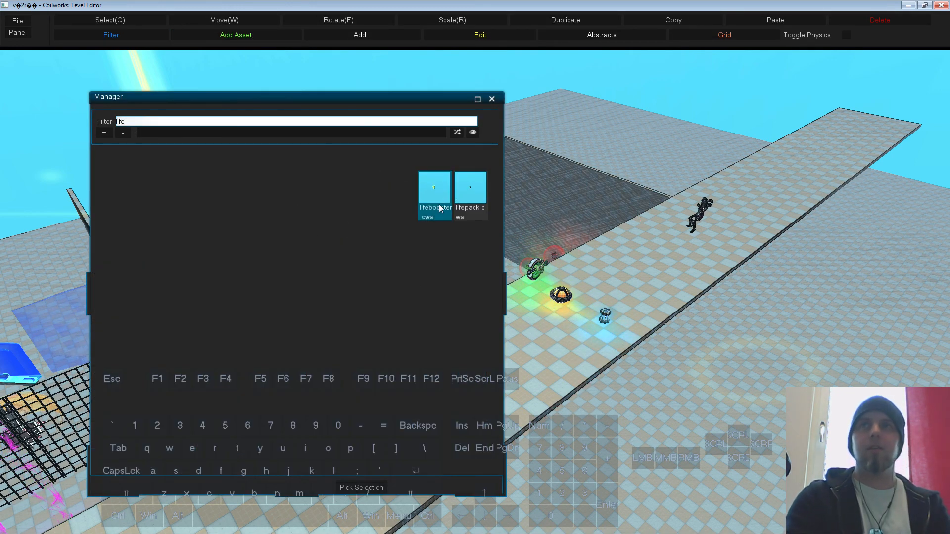
pyautogui.click(370, 487)
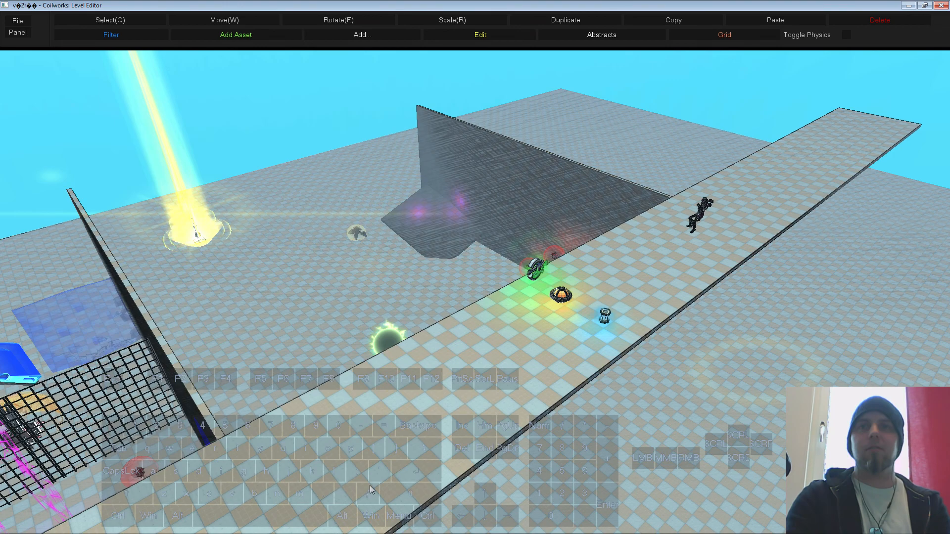
pyautogui.click(501, 366)
pyautogui.press('q')
pyautogui.click(503, 361)
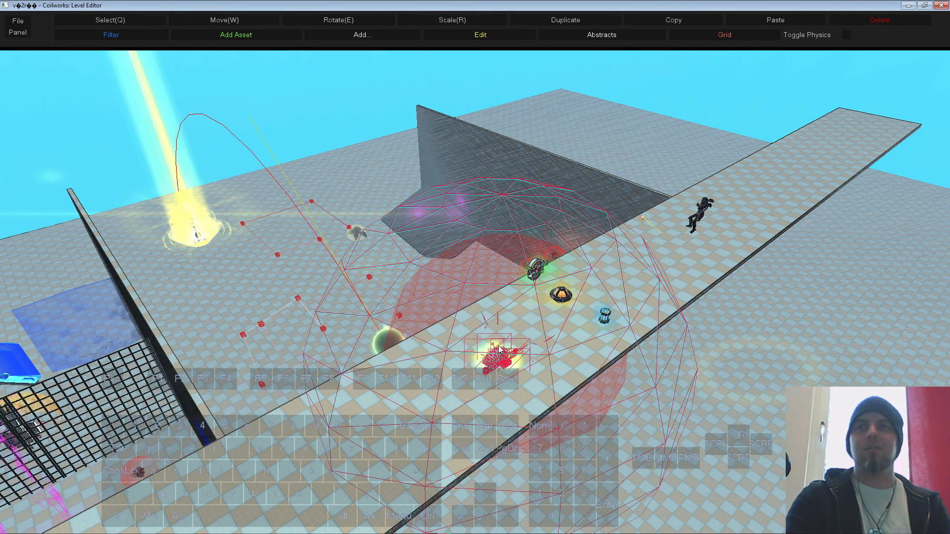
pyautogui.press('w')
pyautogui.moveTo(500, 320); pyautogui.dragTo(500, 300)
# Step: Inspect the life booster up close, check its Boost Lives To property and close its properties
pyautogui.press('w')
pyautogui.moveTo(497, 303); pyautogui.dragTo(401, 382, button='right')
pyautogui.press('s')
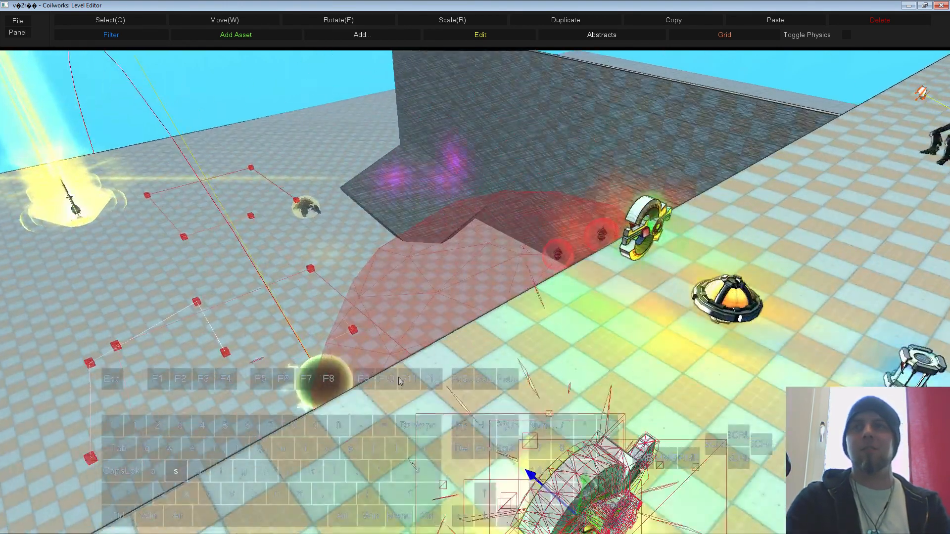
pyautogui.moveTo(401, 381); pyautogui.dragTo(594, 213, button='middle')
pyautogui.press('s')
pyautogui.moveTo(485, 269); pyautogui.dragTo(484, 268, button='right')
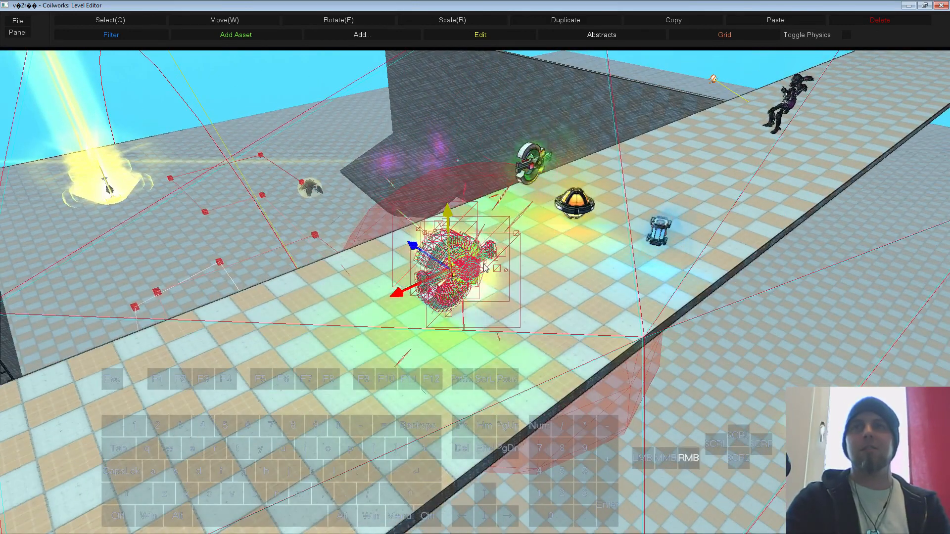
pyautogui.click(507, 275)
pyautogui.click(99, 170)
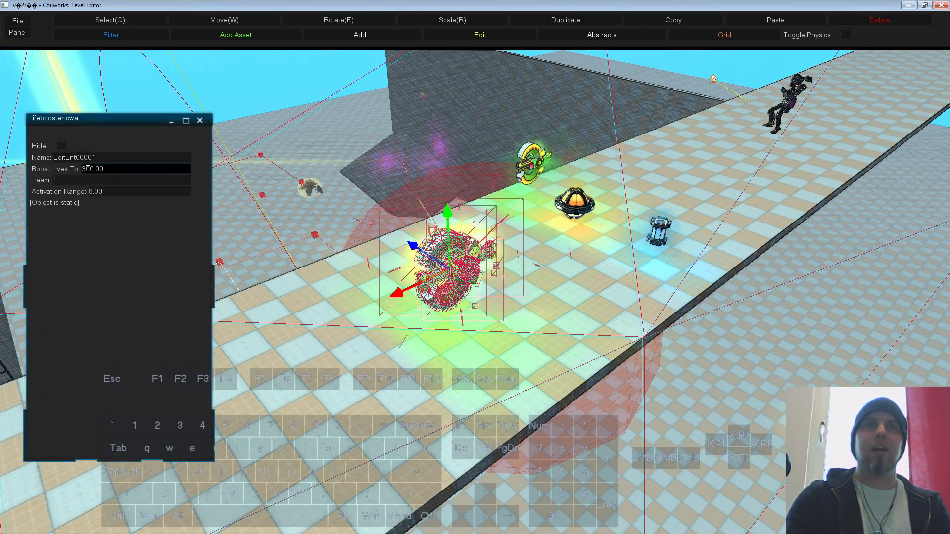
pyautogui.click(153, 152)
pyautogui.click(200, 120)
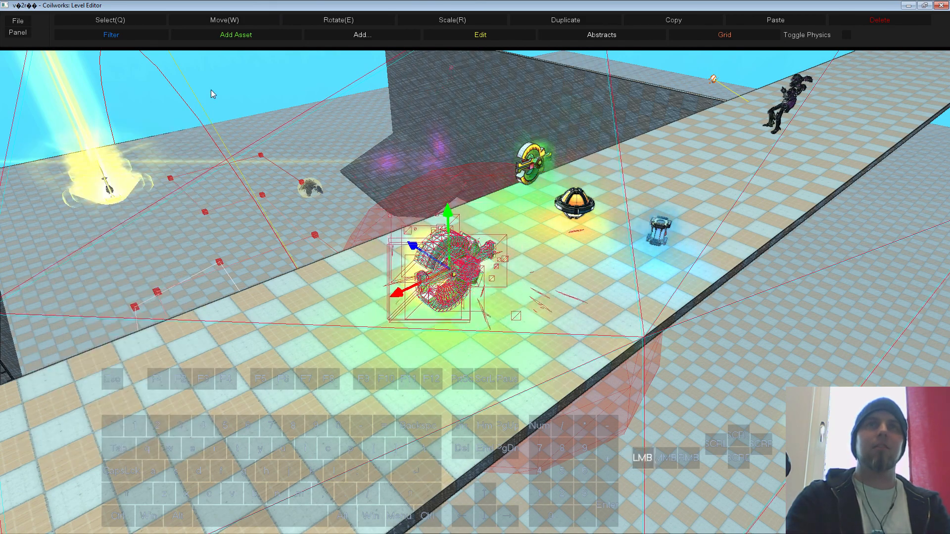
# Step: Playtest the level by running into the life booster, and return to the editor
pyautogui.press('F5')
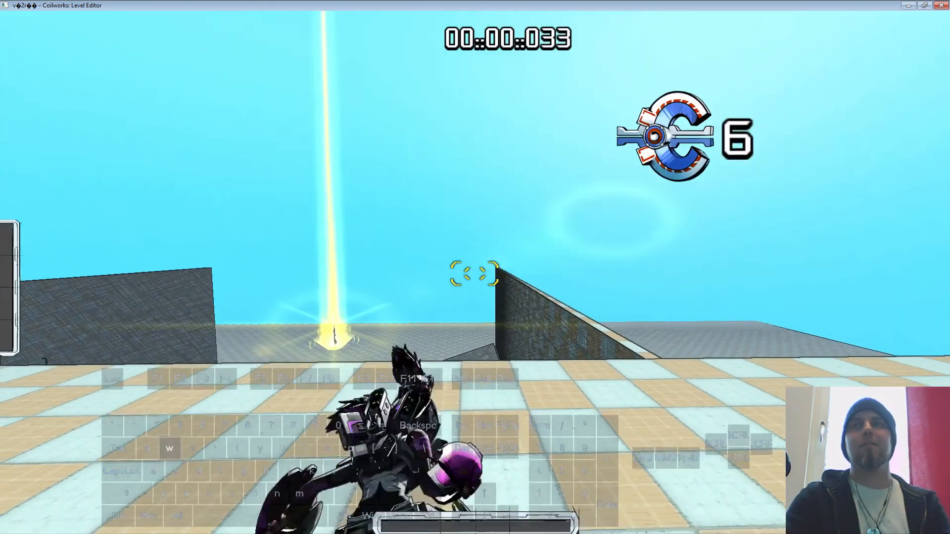
pyautogui.press('w')
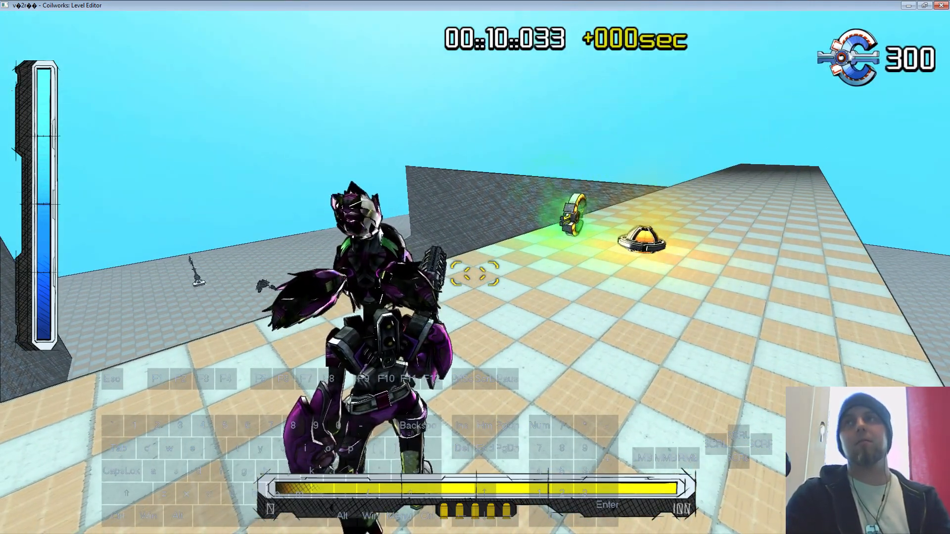
pyautogui.press('Escape')
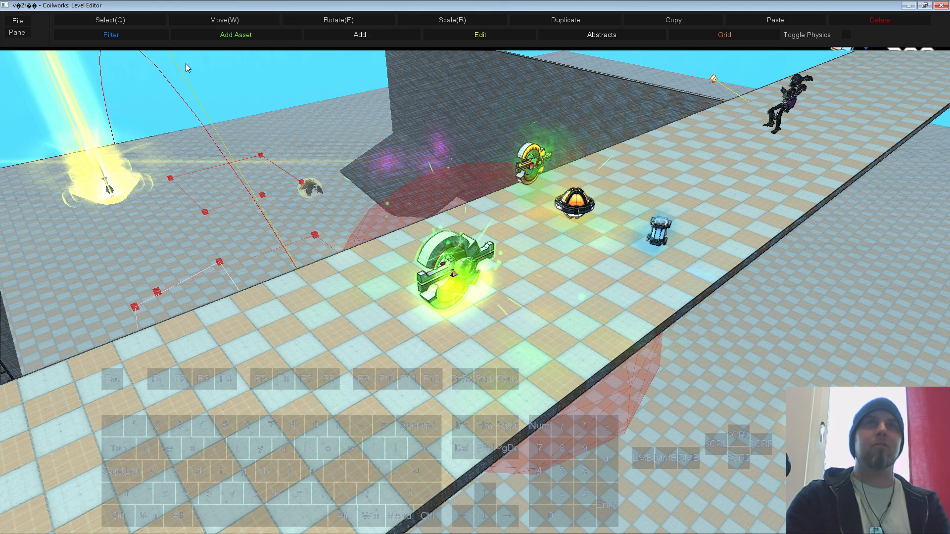
# Step: Find the CheckpointPickup asset with the filter "check", place it on the walkway near the life booster and raise it above the surface
pyautogui.click(209, 38)
pyautogui.write('check')
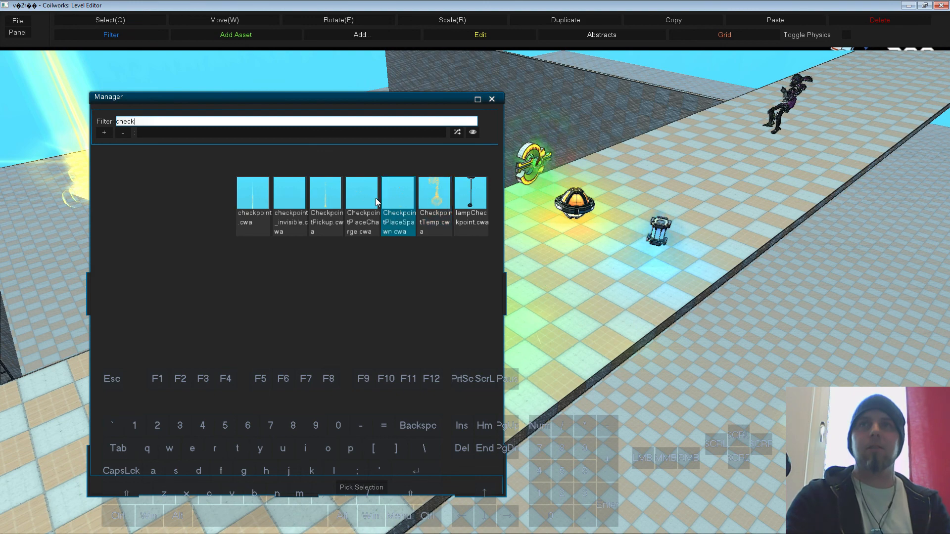
pyautogui.click(322, 221)
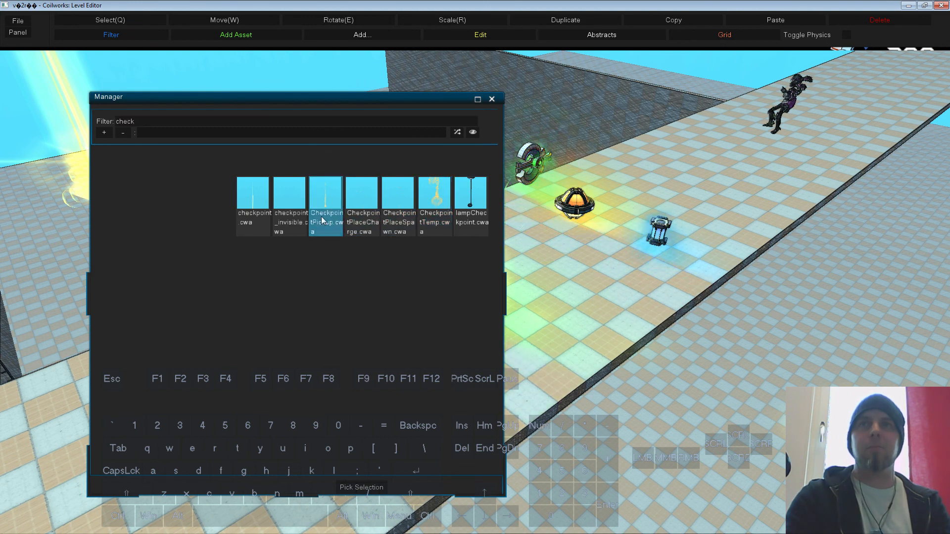
pyautogui.click(362, 490)
pyautogui.click(267, 387)
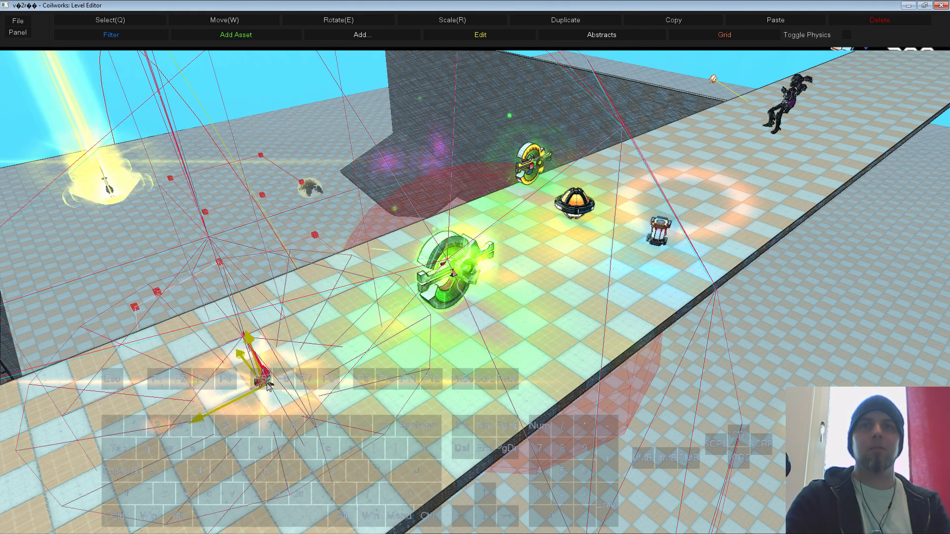
pyautogui.moveTo(258, 359); pyautogui.dragTo(234, 282)
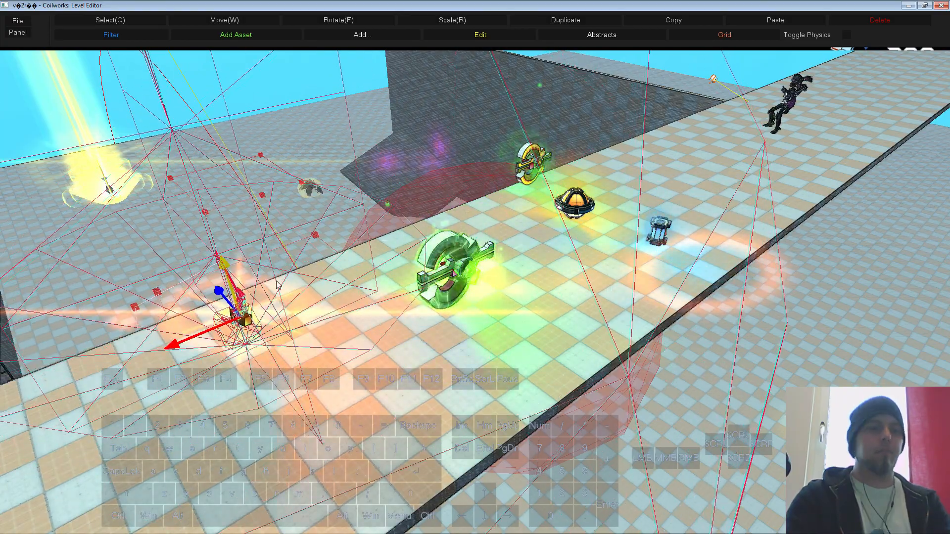
# Step: Playtest the level with the checkpoint pickup in place, and return to the editor
pyautogui.press('F5')
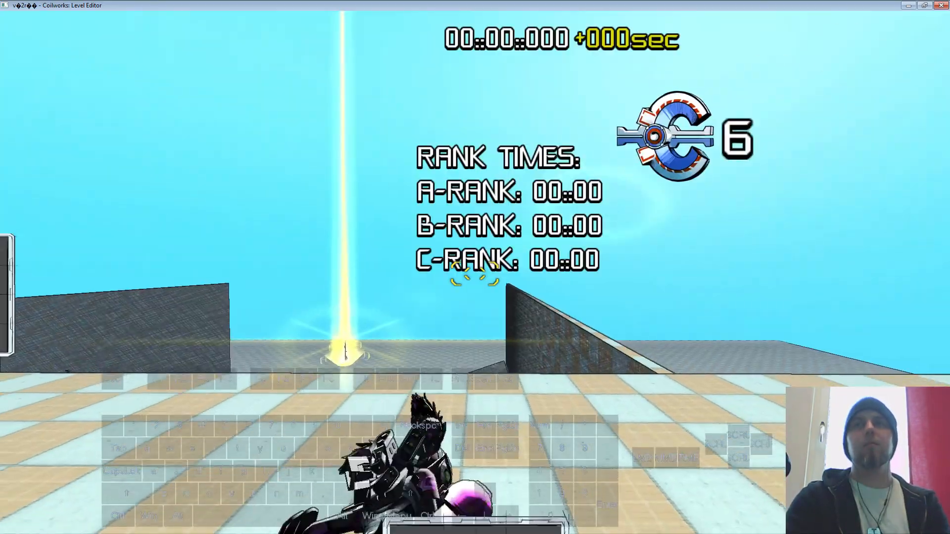
pyautogui.press('w')
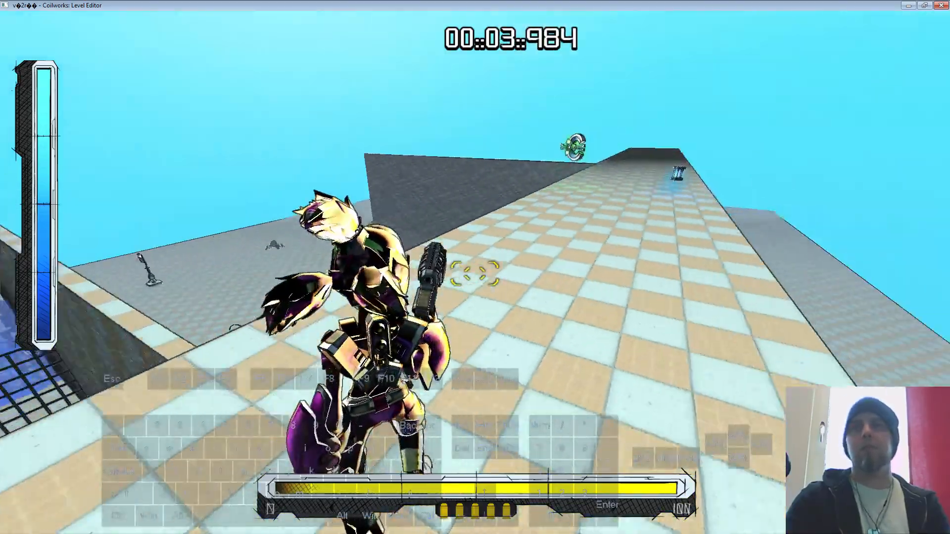
pyautogui.press('Escape')
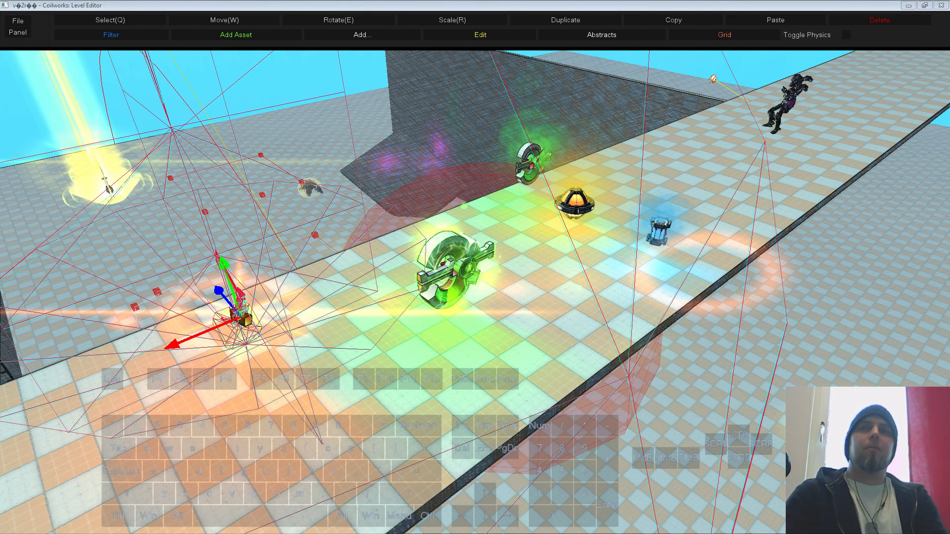
pyautogui.click(434, 216)
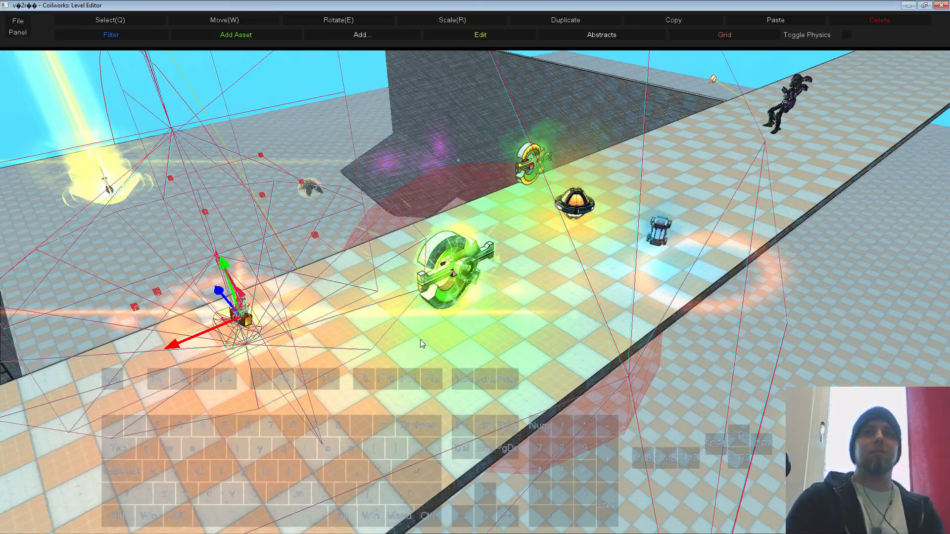
# Step: Find the challengeGate asset with the filter "challe", place it on the open floor beside the dark wall and raise it slightly
pyautogui.moveTo(421, 344); pyautogui.dragTo(488, 367, button='right')
pyautogui.press('a')
pyautogui.press('s')
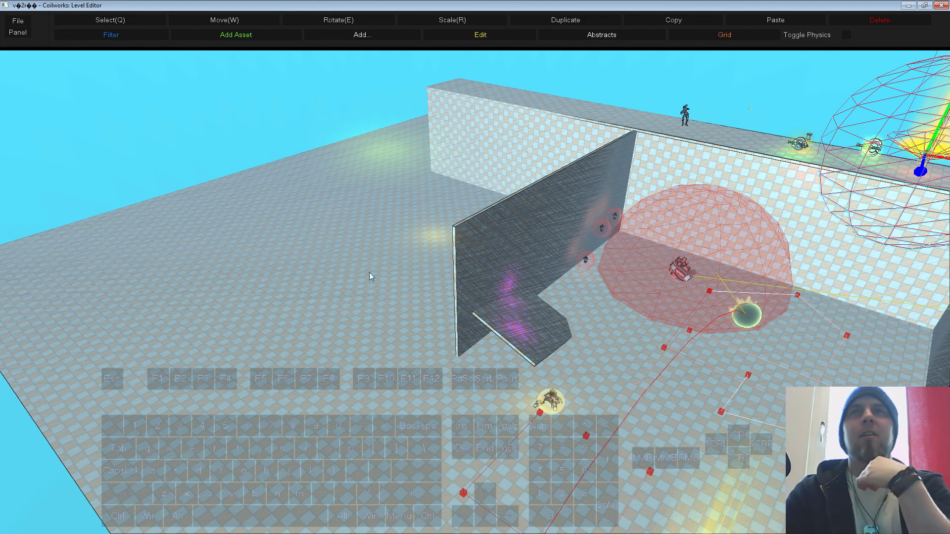
pyautogui.click(252, 36)
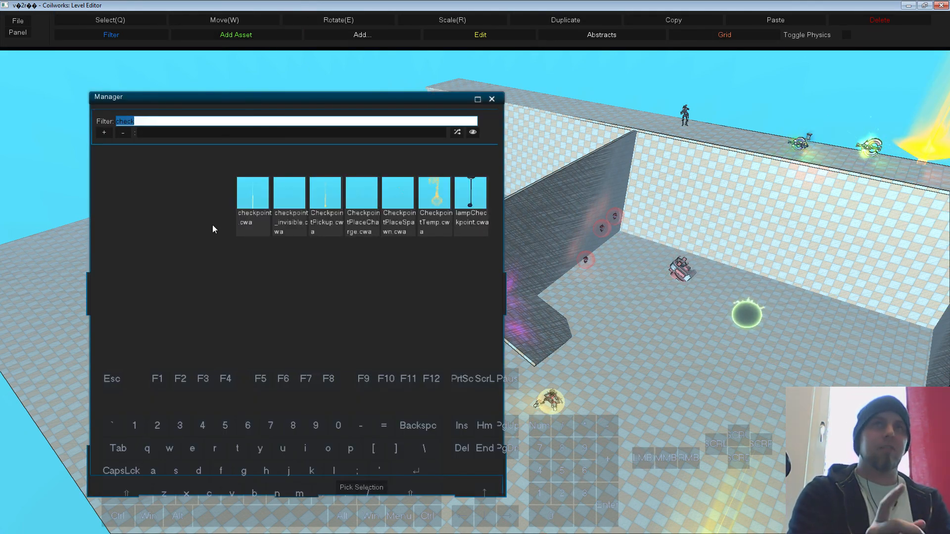
pyautogui.write('challe')
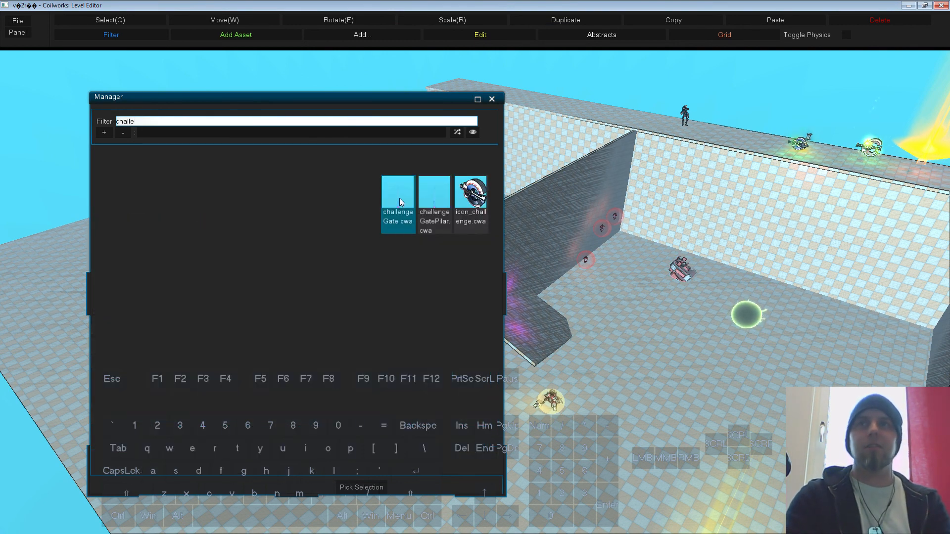
pyautogui.click(399, 198)
pyautogui.click(368, 491)
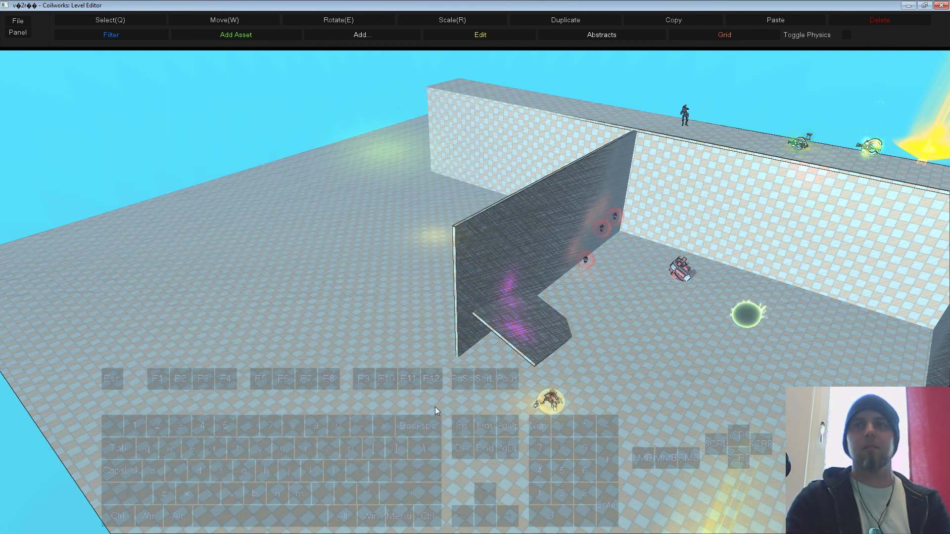
pyautogui.click(391, 404)
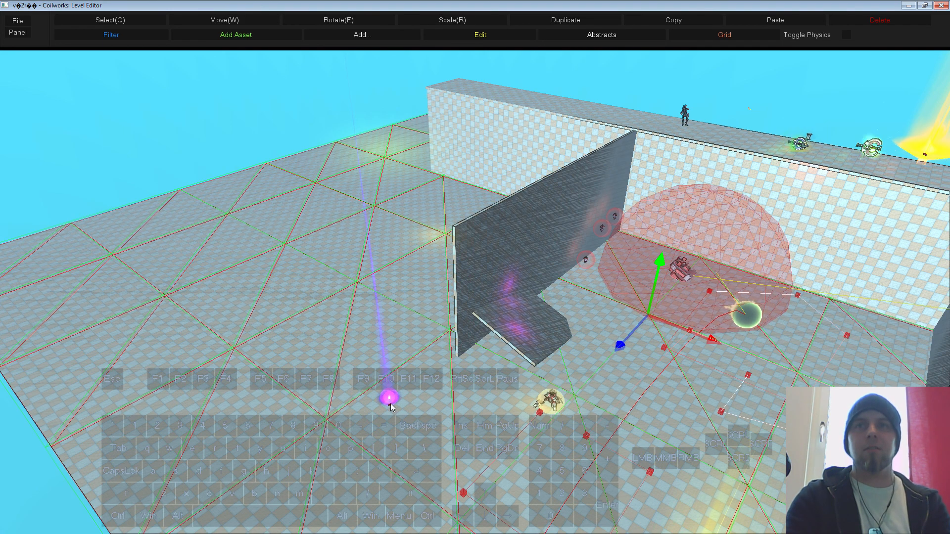
pyautogui.click(391, 405)
pyautogui.moveTo(386, 372); pyautogui.dragTo(382, 356)
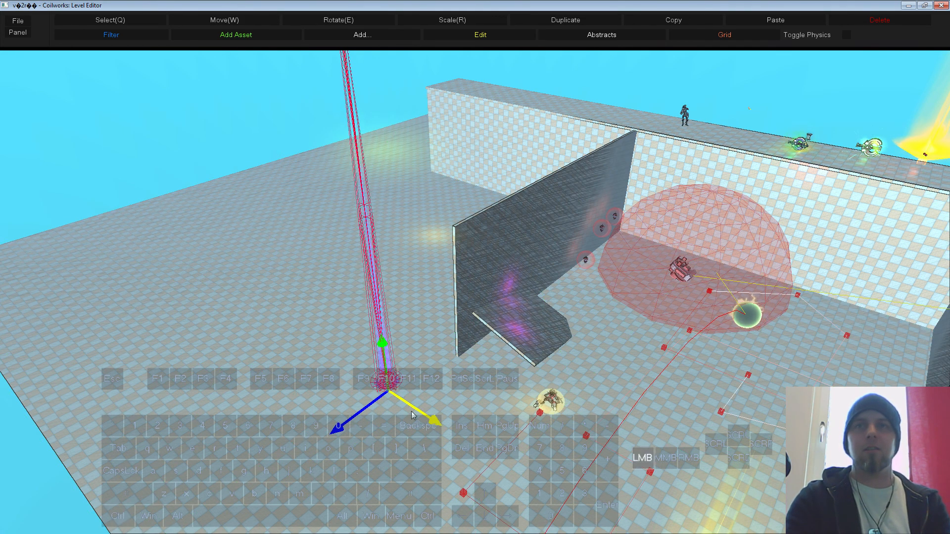
# Step: Duplicate the challenge gate until three gates stand spread over the open floor, and start a brief playtest before returning to the editor
pyautogui.moveTo(412, 413); pyautogui.dragTo(249, 470)
pyautogui.hotkey('ctrl', 'd')
pyautogui.click(304, 120)
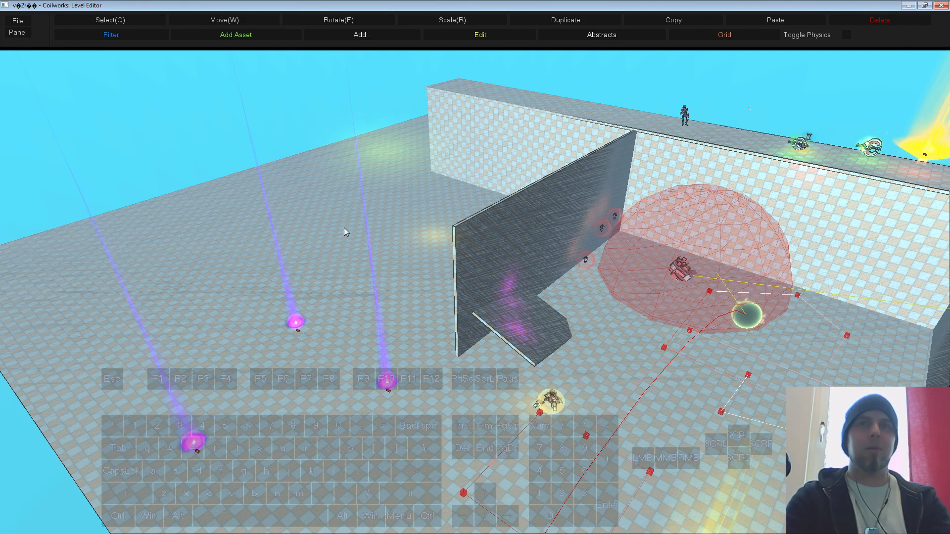
pyautogui.press('F5')
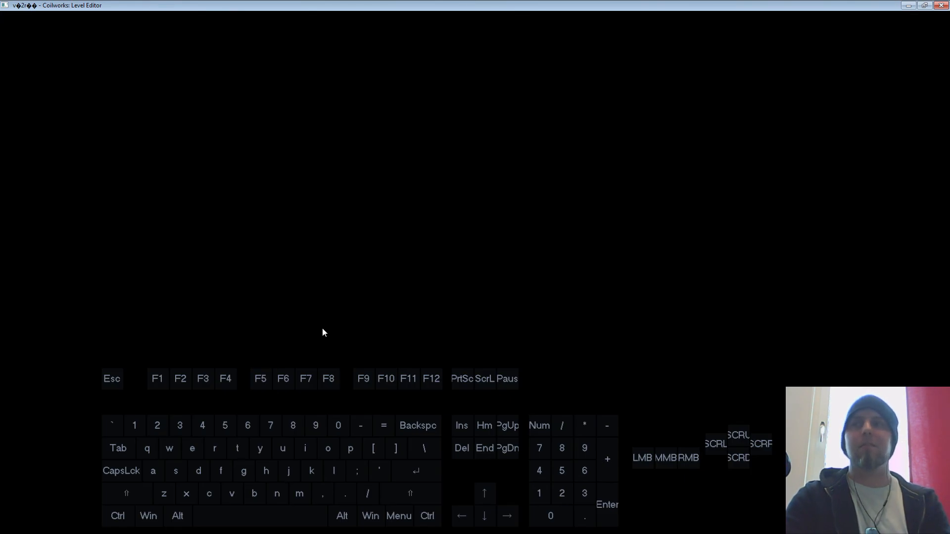
pyautogui.press('Escape')
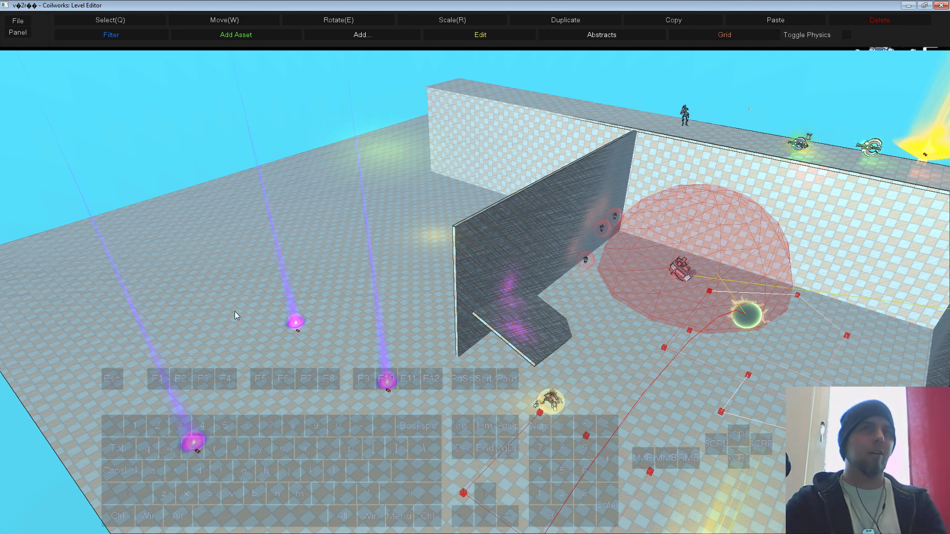
# Step: Set the level's game mode commands to t:Gates
pyautogui.press('F6')
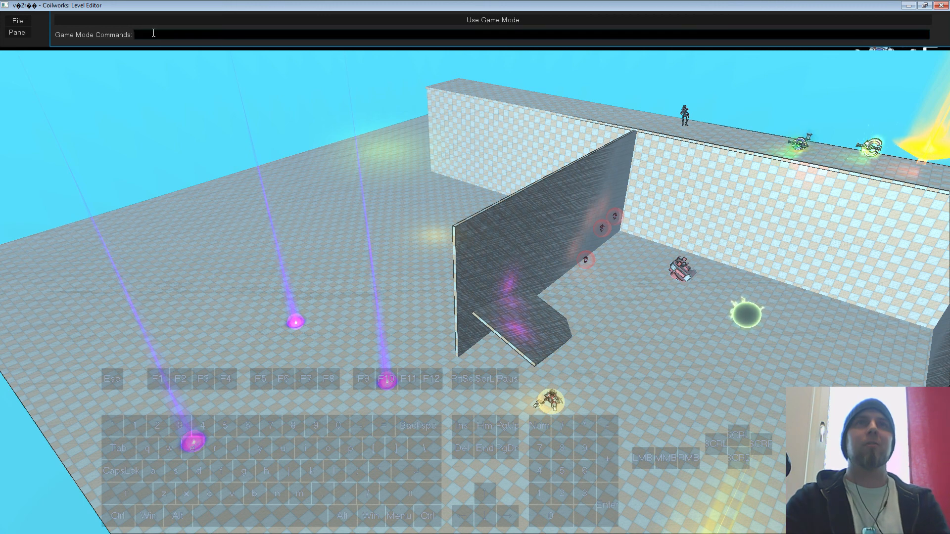
pyautogui.click(157, 35)
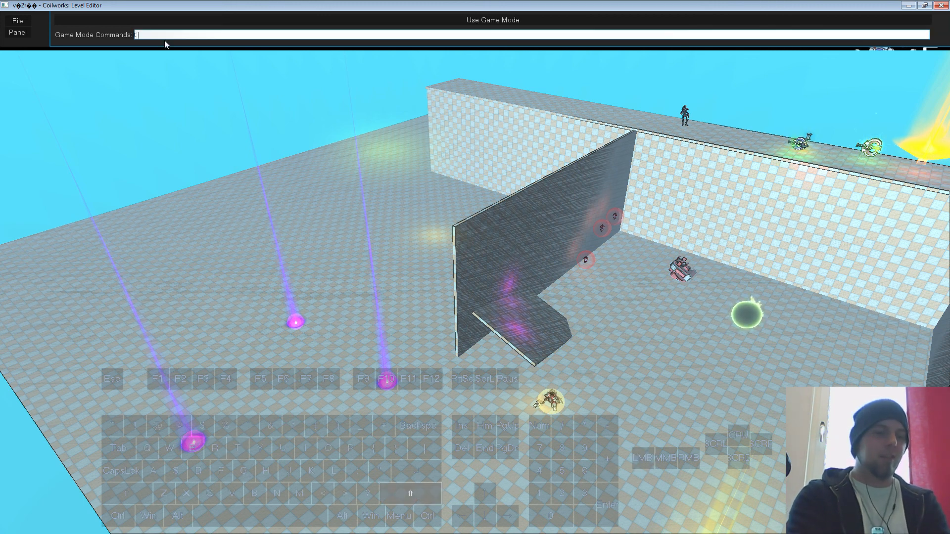
pyautogui.write('t:Gates')
pyautogui.press('Return')
pyautogui.click(213, 149)
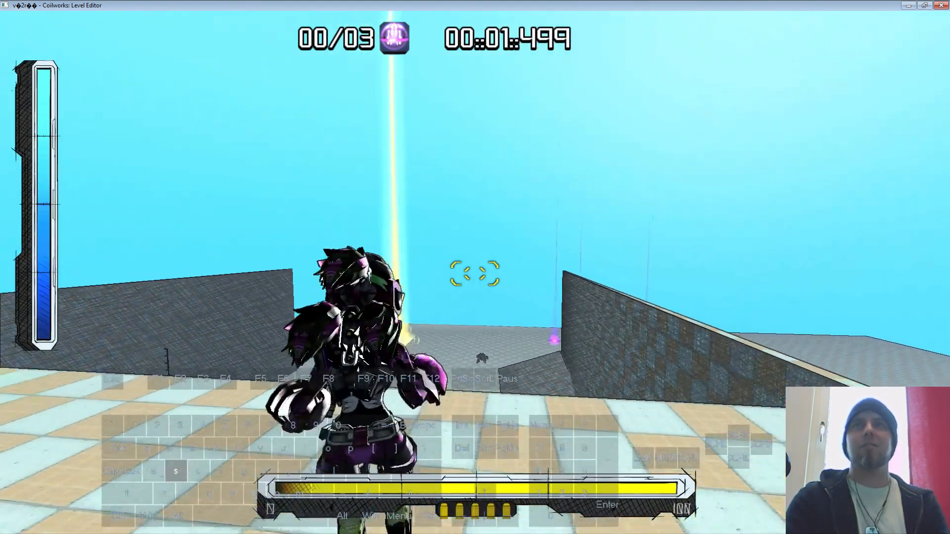
# Step: Playtest the gates game mode by running through all three challenge gates and firing a shot, and return to the editor
pyautogui.press('s')
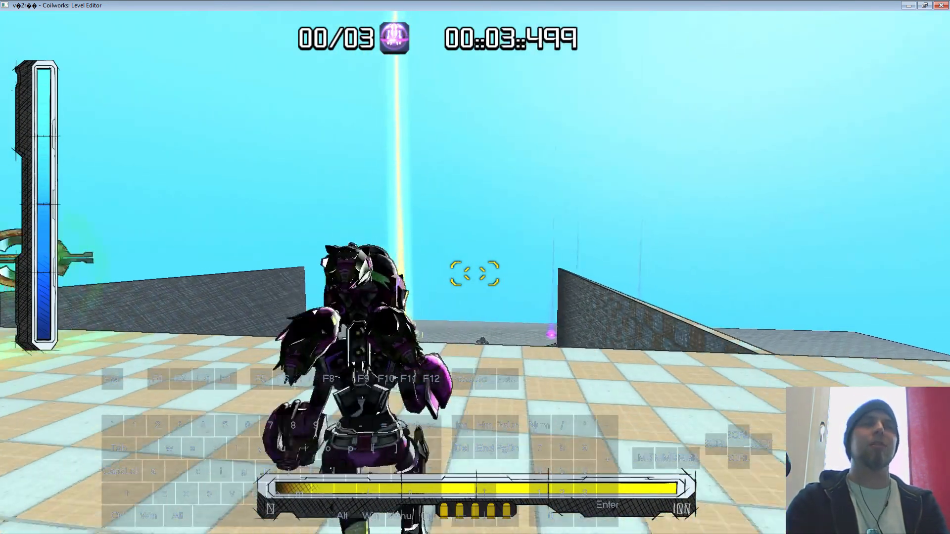
pyautogui.press('w')
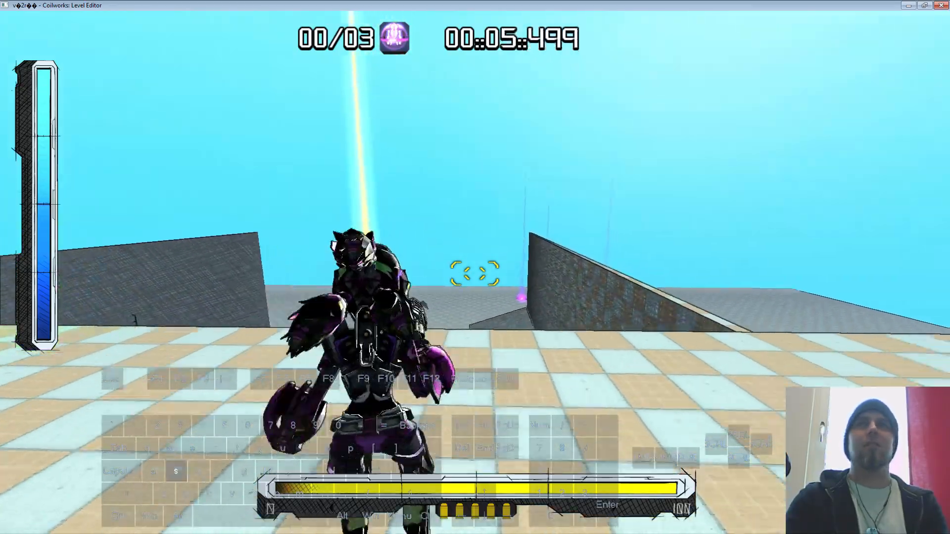
pyautogui.press('a')
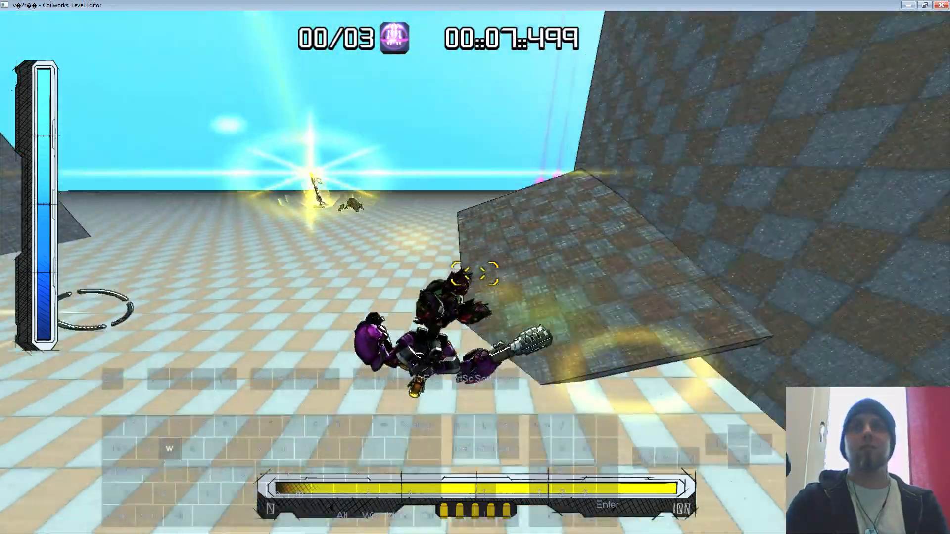
pyautogui.press('w')
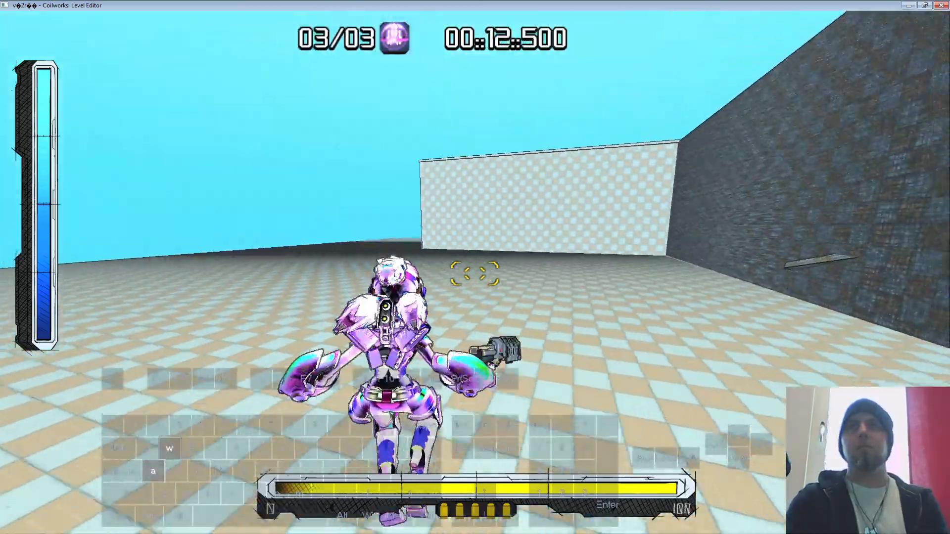
pyautogui.press('d')
pyautogui.click(475, 274)
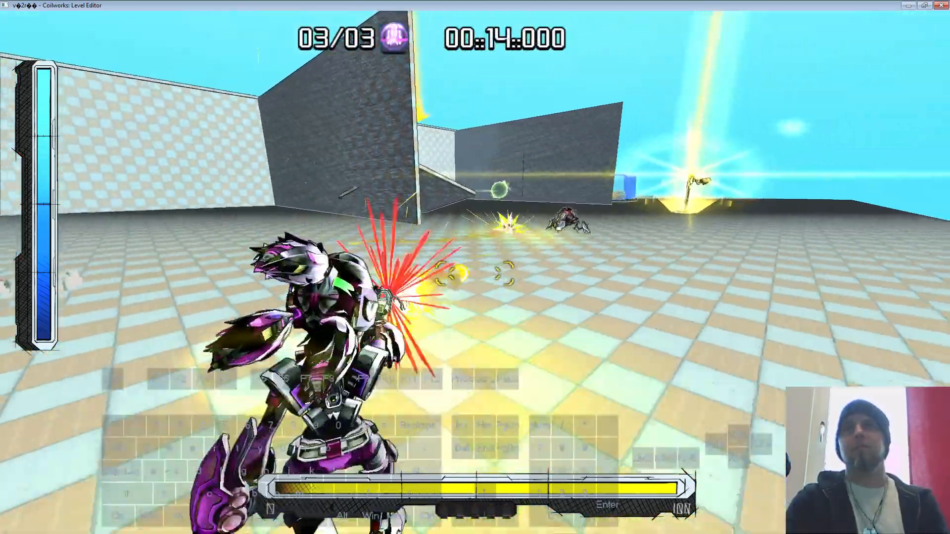
pyautogui.press('Escape')
# Step: Add a Script Trigger Mono -DEP- on the floor near the gates, widen it and move it towards the floor's edge
pyautogui.press('s')
pyautogui.moveTo(401, 295); pyautogui.dragTo(448, 384, button='right')
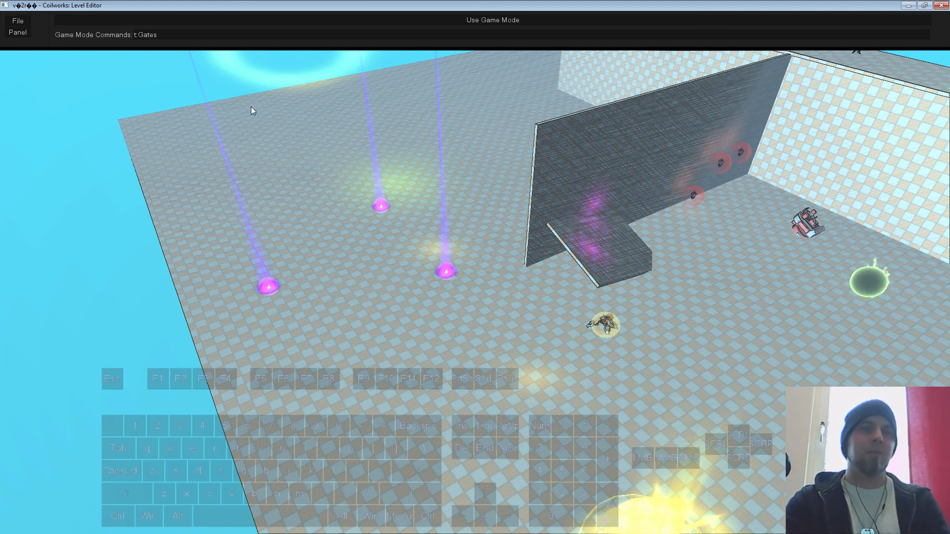
pyautogui.press('F1')
pyautogui.click(357, 36)
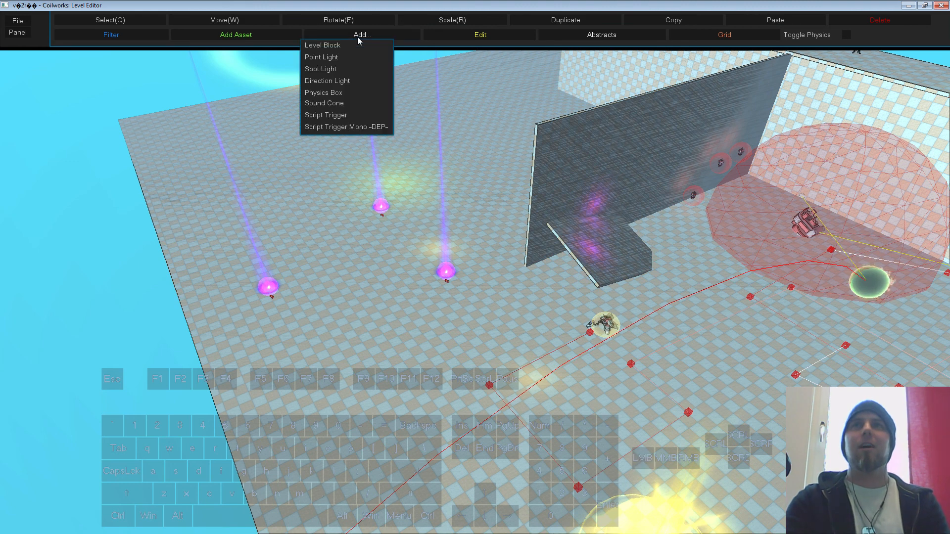
pyautogui.click(334, 128)
pyautogui.click(404, 384)
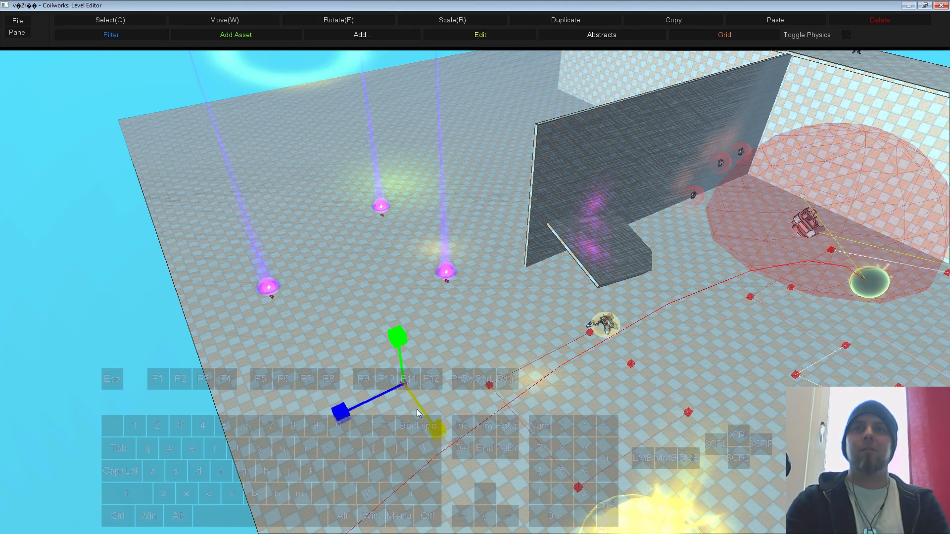
pyautogui.click(417, 413)
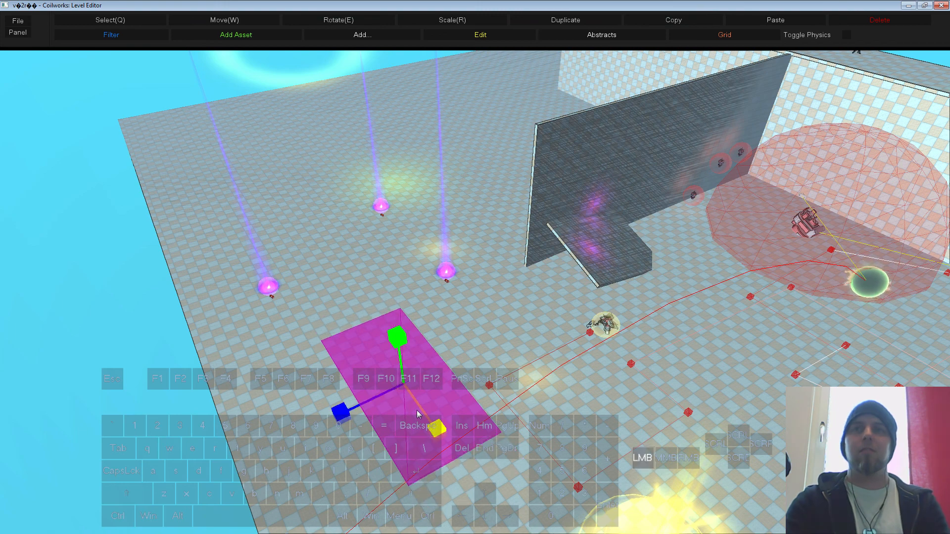
pyautogui.moveTo(416, 411); pyautogui.dragTo(331, 425)
pyautogui.press('w')
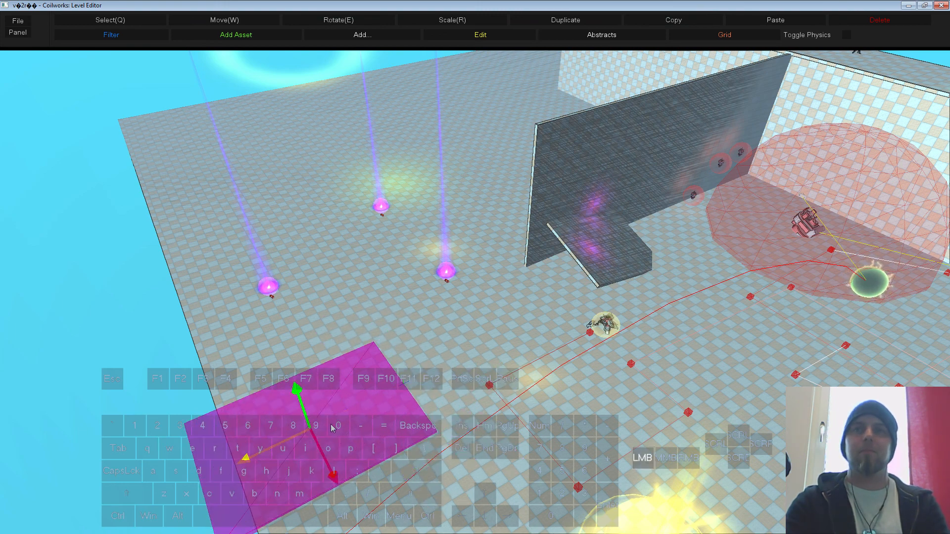
# Step: Scale the script trigger in height to form a tall box and raise it above the floor
pyautogui.moveTo(460, 364); pyautogui.dragTo(460, 274, button='middle')
pyautogui.press('s')
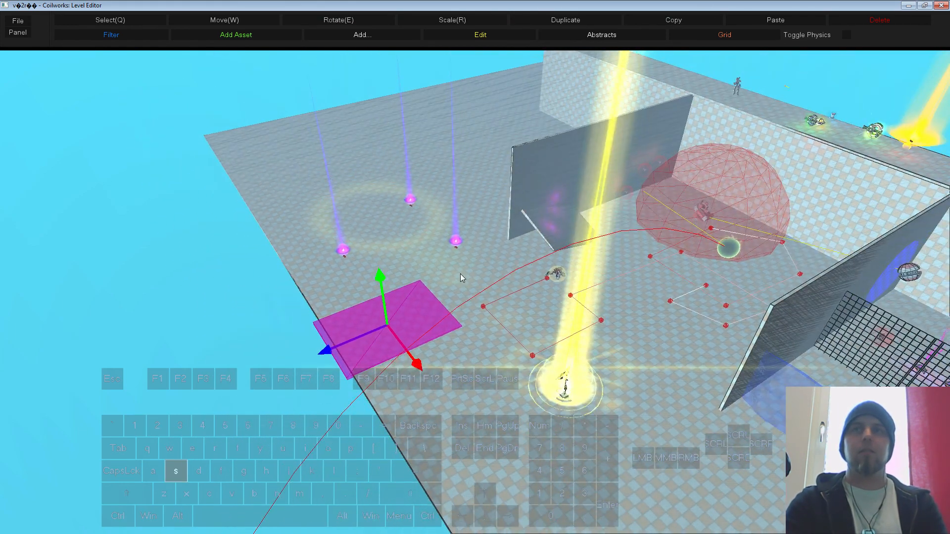
pyautogui.moveTo(460, 274); pyautogui.dragTo(490, 270, button='right')
pyautogui.press('r')
pyautogui.press('w')
pyautogui.moveTo(387, 257); pyautogui.dragTo(382, 218)
# Step: Assign the LevelComplete.dll script from the scripts folder to the script trigger
pyautogui.rightClick(421, 270)
pyautogui.click(433, 287)
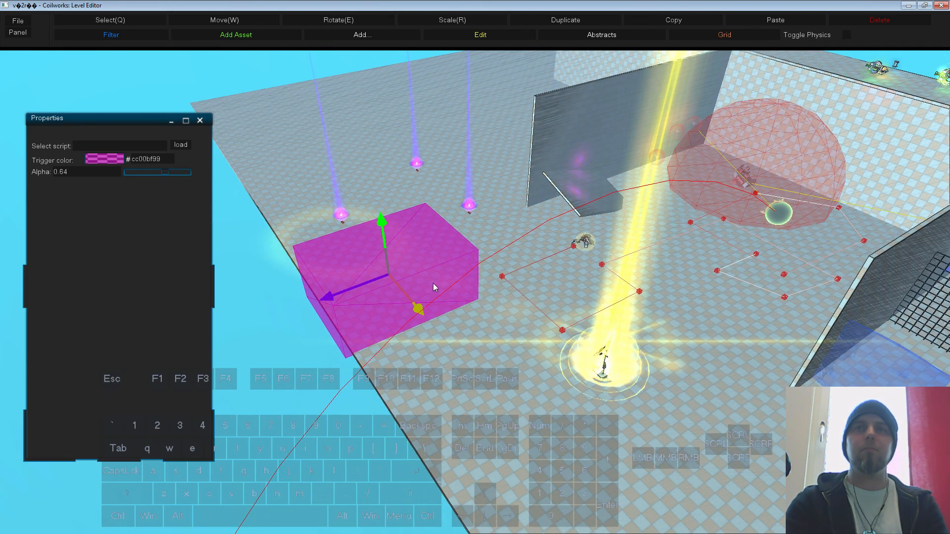
pyautogui.click(178, 145)
pyautogui.click(263, 33)
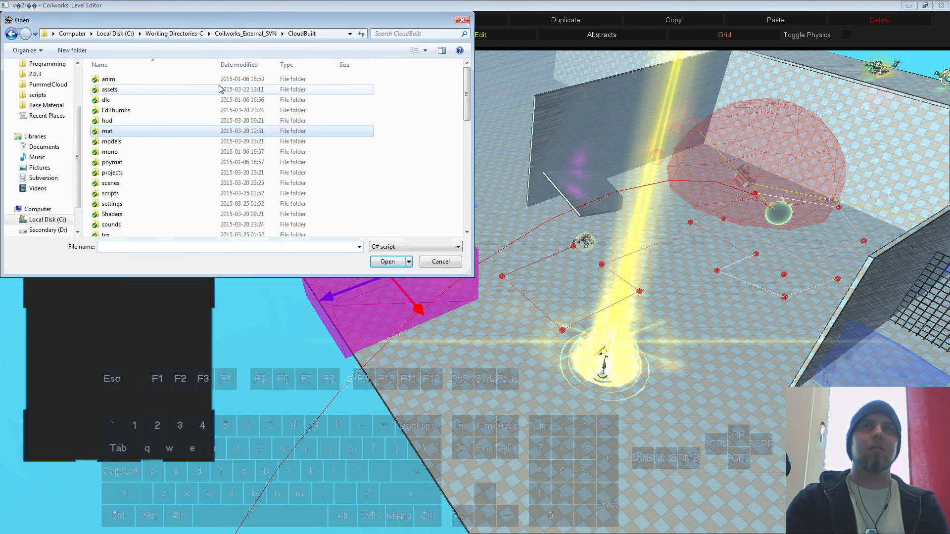
pyautogui.doubleClick(117, 194)
pyautogui.click(143, 132)
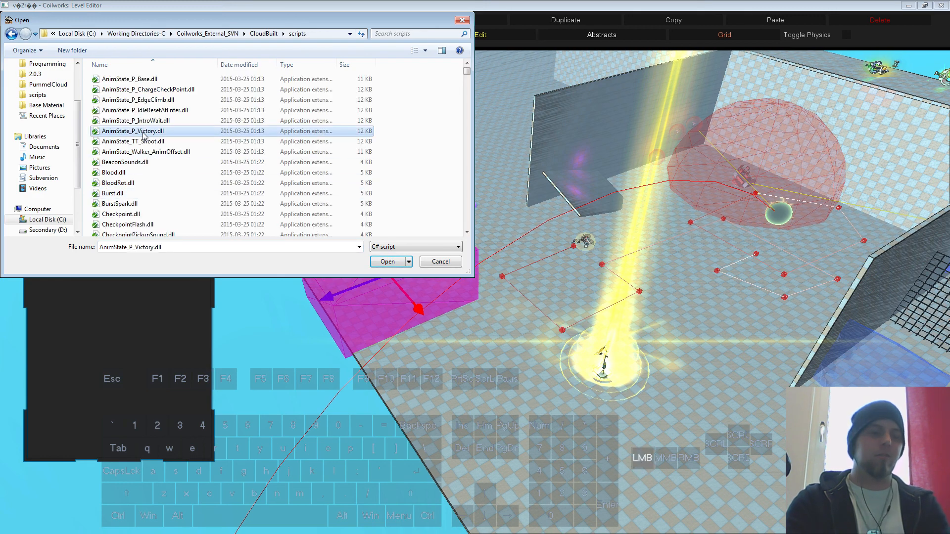
pyautogui.write('lete')
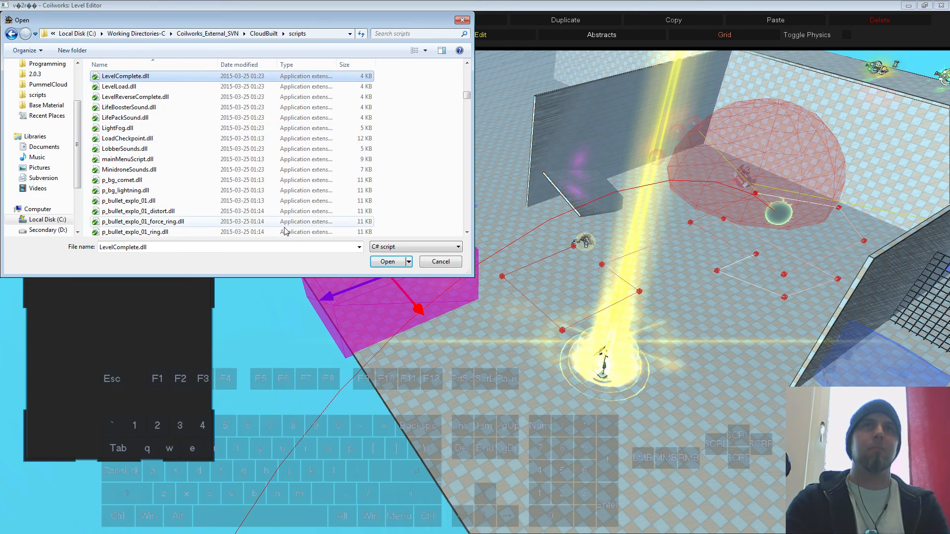
pyautogui.click(396, 263)
# Step: Duplicate the LevelComplete trigger and move the copy past the gates along the floor's edge
pyautogui.hotkey('ctrl', 'd')
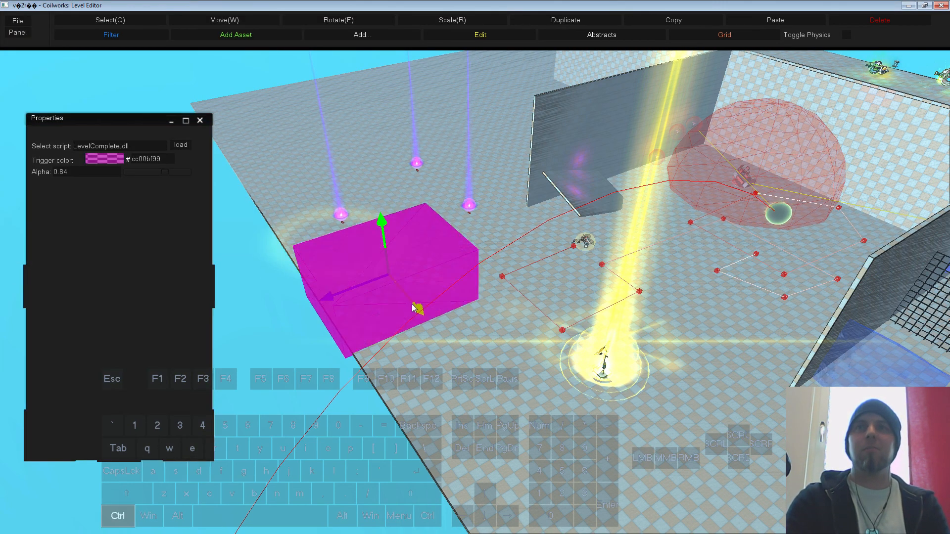
pyautogui.moveTo(406, 294); pyautogui.dragTo(239, 126)
pyautogui.press('s')
pyautogui.moveTo(343, 186); pyautogui.dragTo(541, 302, button='middle')
pyautogui.moveTo(497, 243); pyautogui.dragTo(490, 265, button='middle')
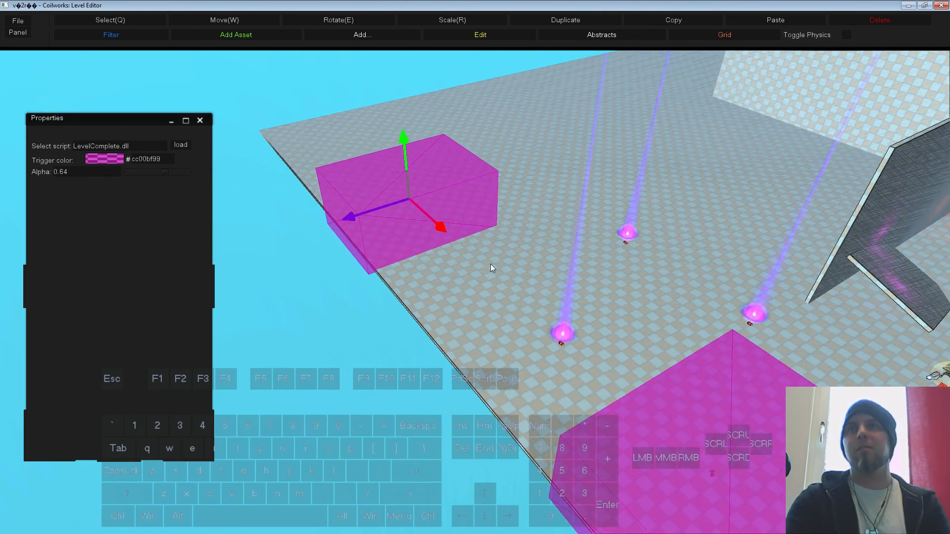
# Step: Replace the duplicated trigger's script with GatesComplete.dll, restore the editor to full size and close the trigger's properties
pyautogui.click(399, 215)
pyautogui.click(415, 221)
pyautogui.click(181, 145)
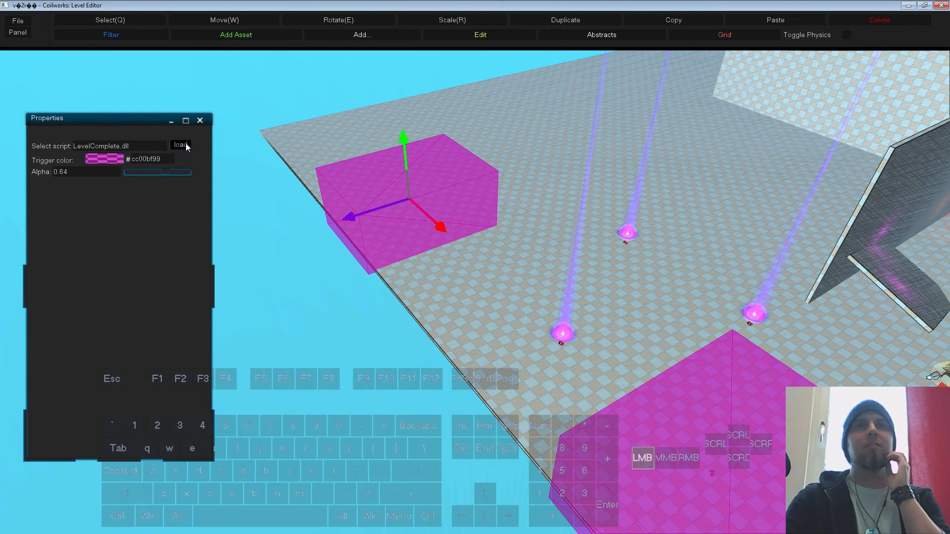
pyautogui.click(151, 182)
pyautogui.press('g')
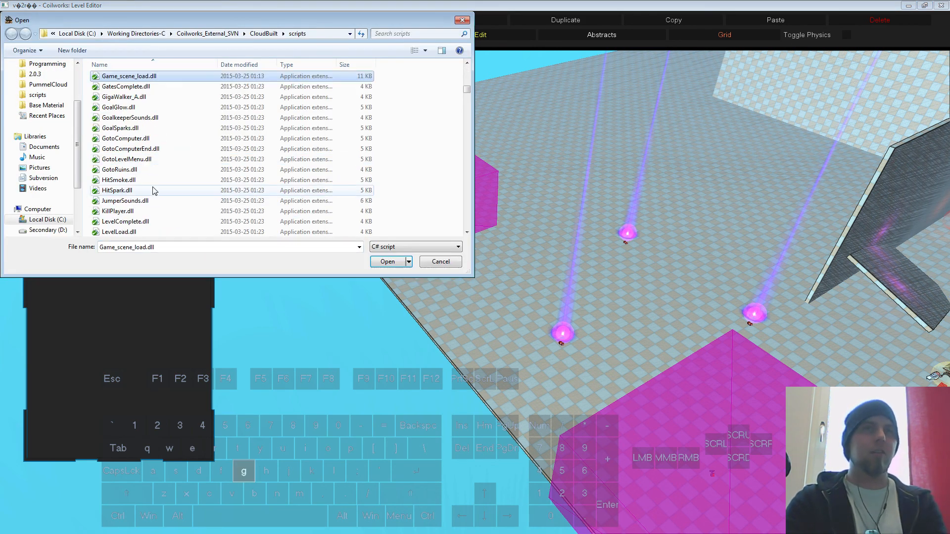
pyautogui.click(125, 88)
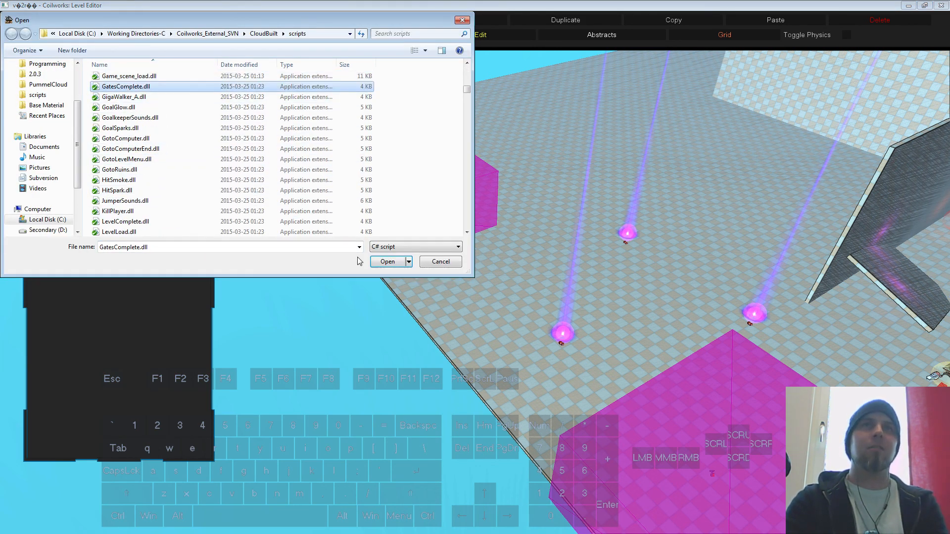
pyautogui.click(389, 261)
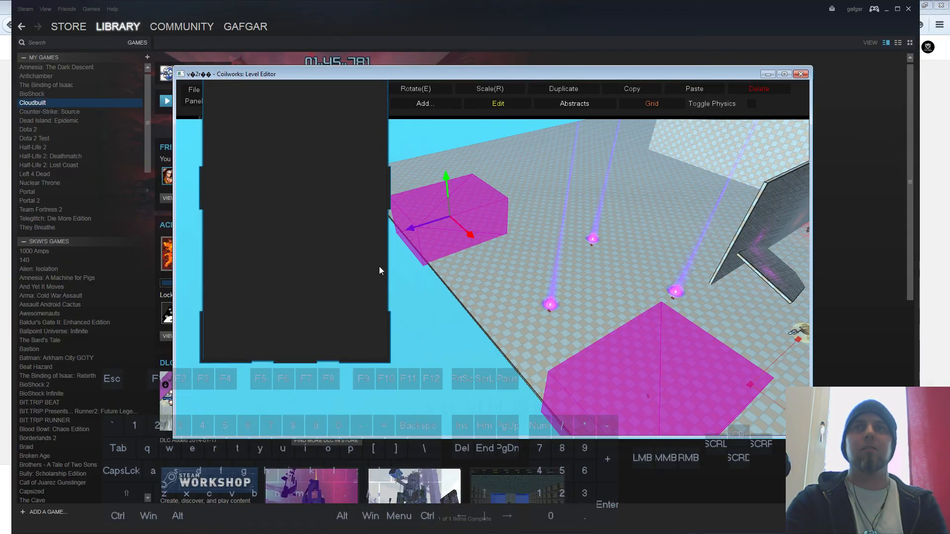
pyautogui.click(785, 74)
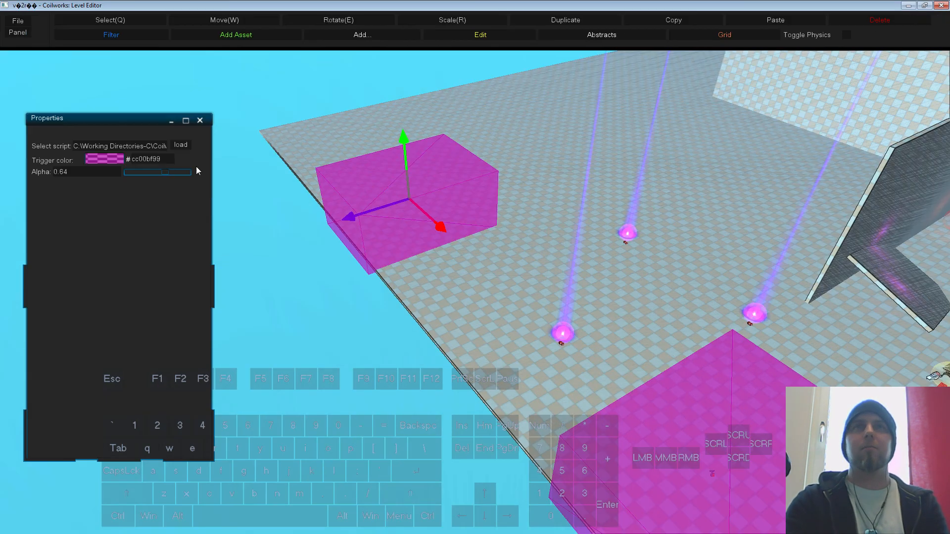
pyautogui.click(200, 121)
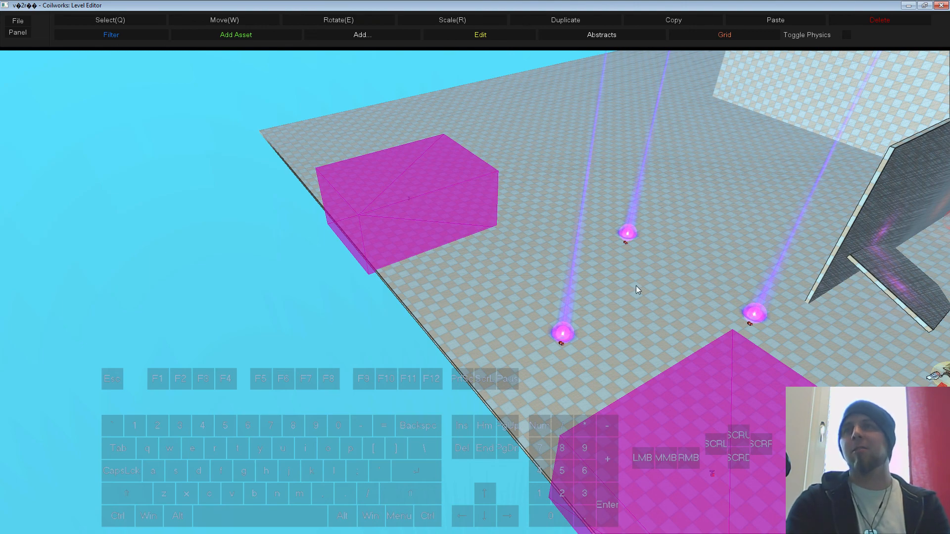
# Step: Add a level block on the floor behind the GatesComplete trigger and scale it into a tall, wide wall
pyautogui.moveTo(312, 292); pyautogui.dragTo(290, 211, button='right')
pyautogui.press('w')
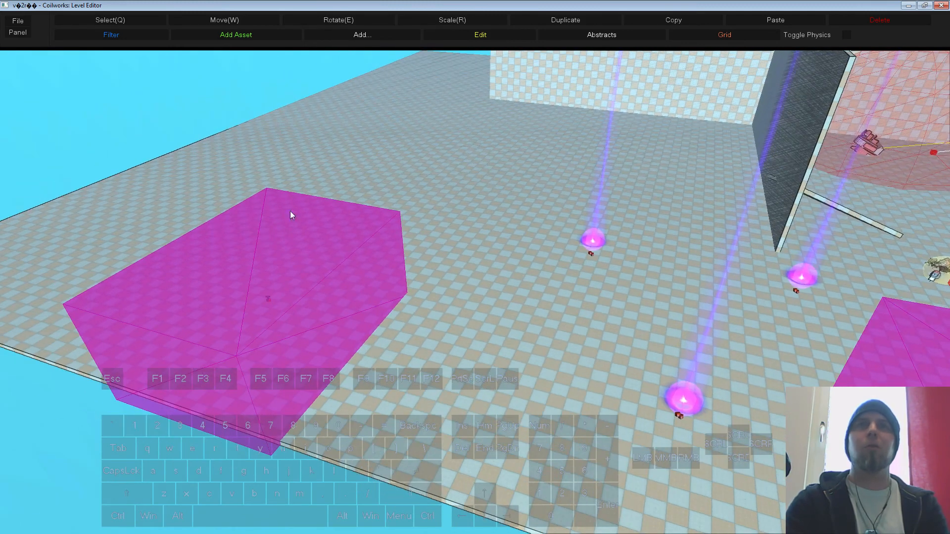
pyautogui.click(363, 36)
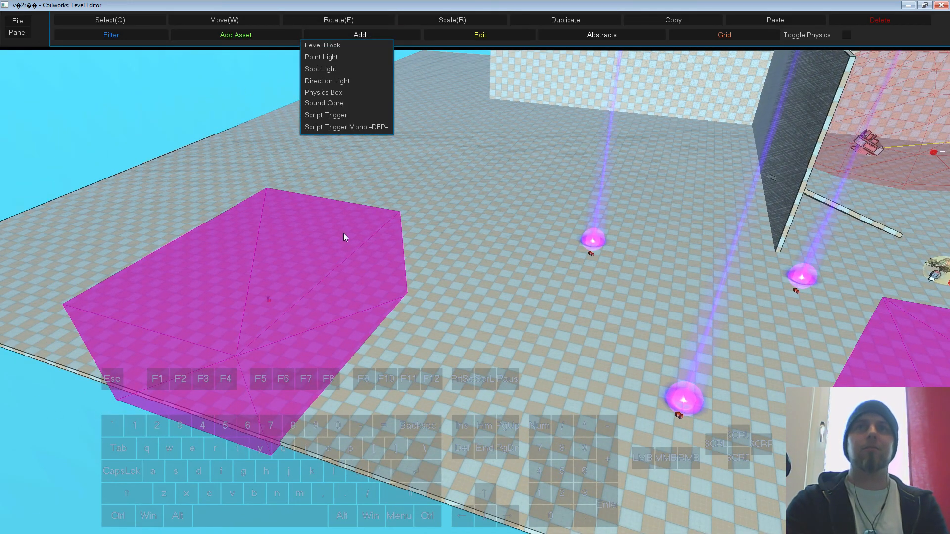
pyautogui.click(332, 45)
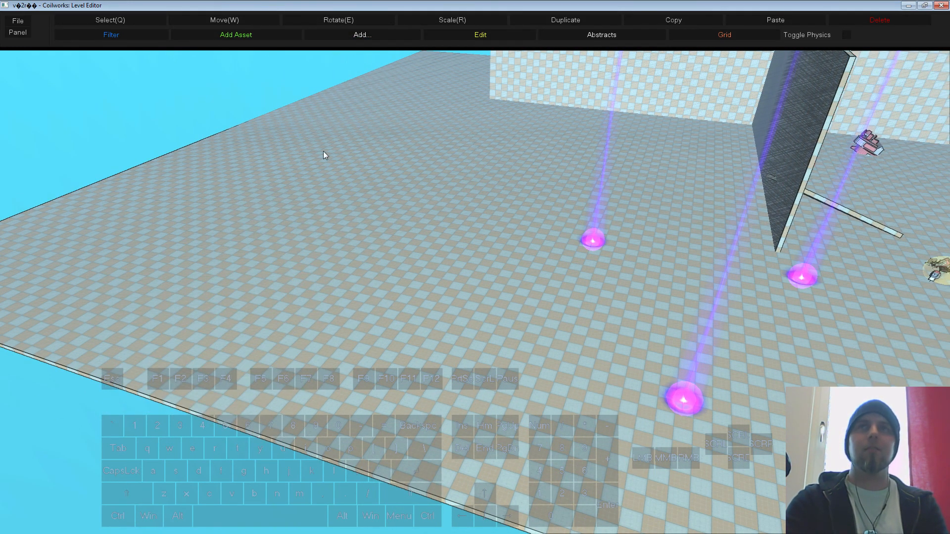
pyautogui.click(396, 157)
pyautogui.press('r')
pyautogui.moveTo(388, 95); pyautogui.dragTo(387, 74)
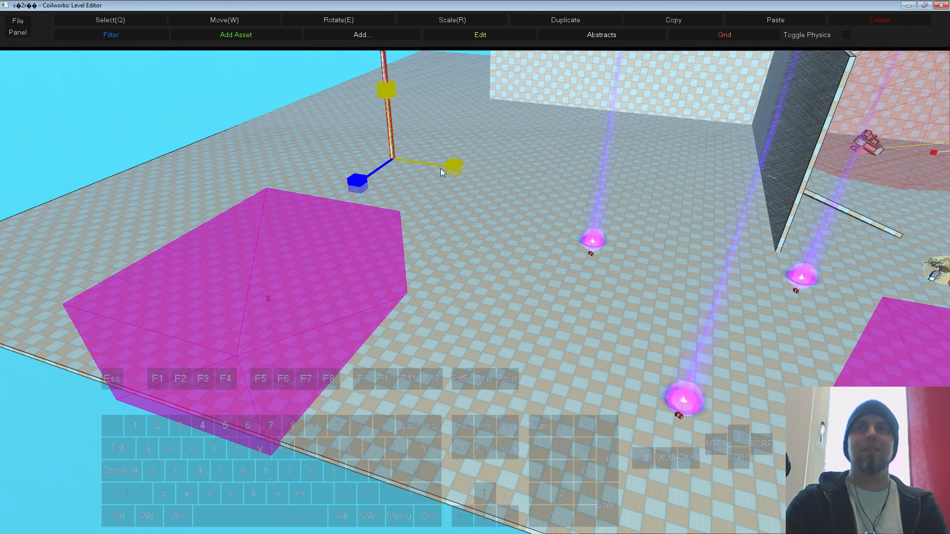
pyautogui.moveTo(441, 167); pyautogui.dragTo(459, 170)
# Step: Find the door assets with the filter "door" and place door-exit.cwa inside the LevelComplete trigger
pyautogui.click(215, 87)
pyautogui.click(268, 38)
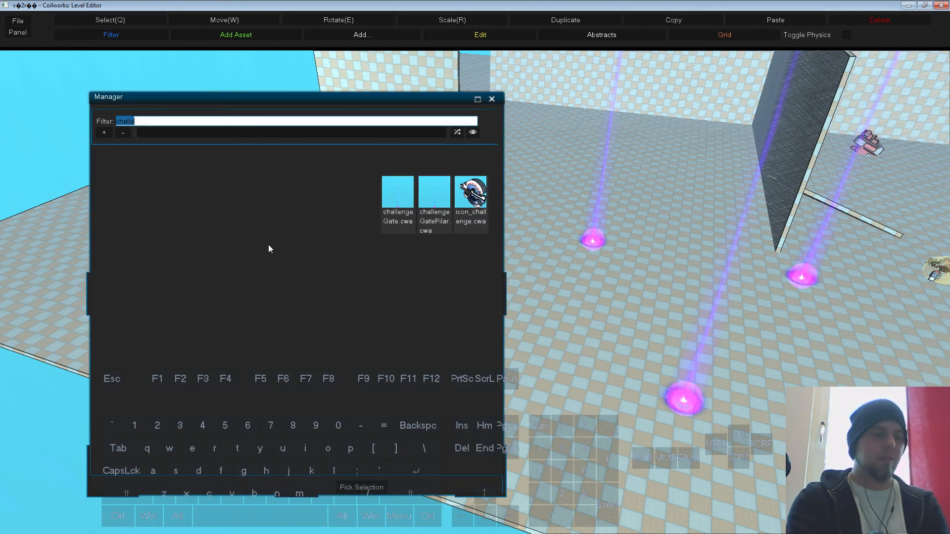
pyautogui.write('door')
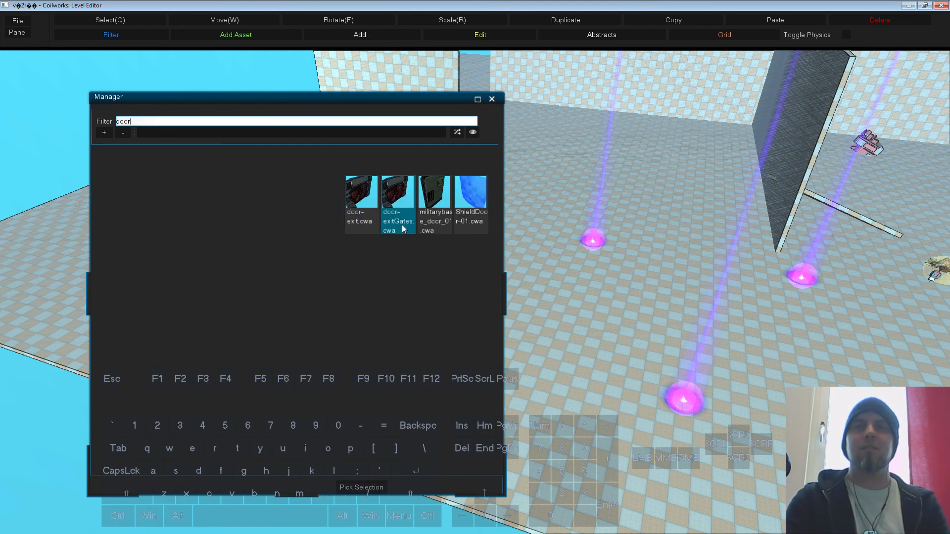
pyautogui.click(352, 201)
pyautogui.click(359, 489)
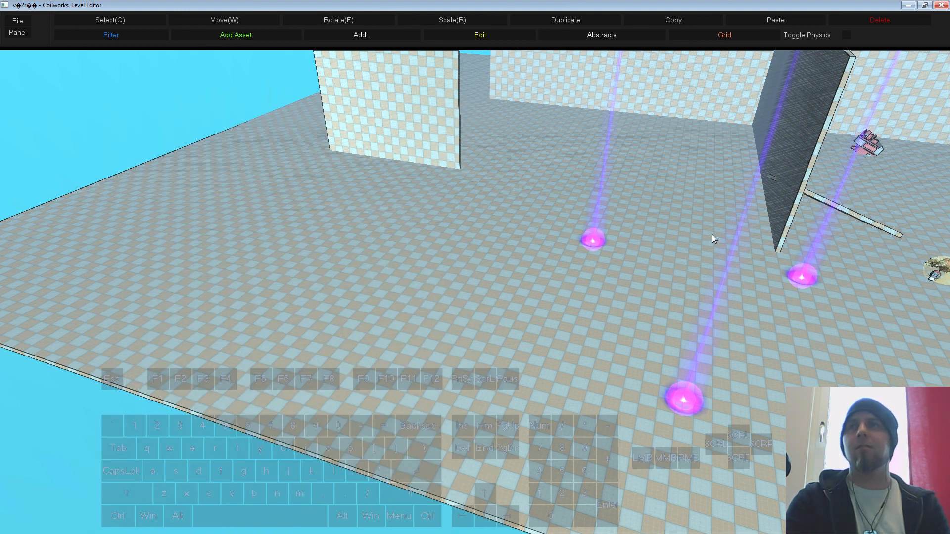
pyautogui.press('s')
pyautogui.moveTo(682, 421); pyautogui.dragTo(403, 361, button='middle')
pyautogui.press('w')
# Step: Rotate the exit door about its vertical axis inside the LevelComplete trigger and check the door's properties
pyautogui.press('e')
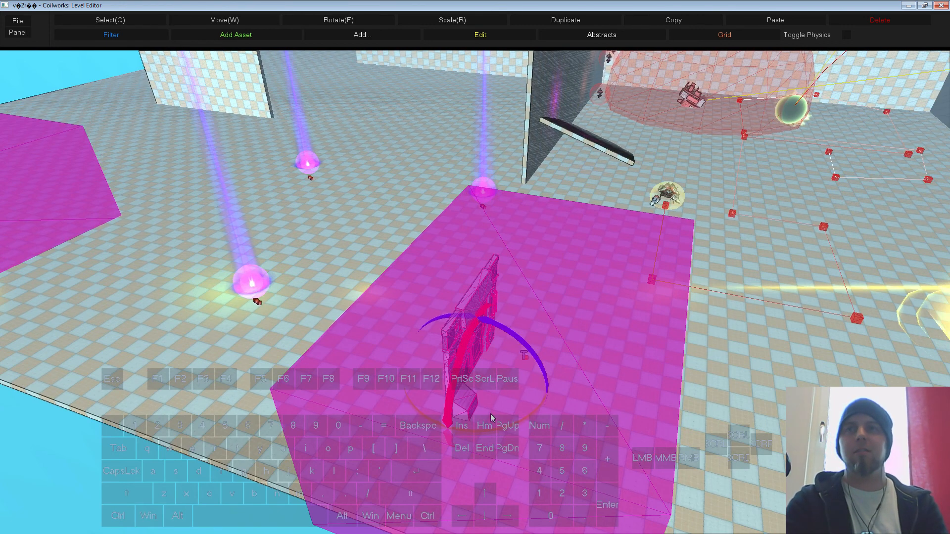
pyautogui.moveTo(490, 413); pyautogui.dragTo(485, 482)
pyautogui.press('w')
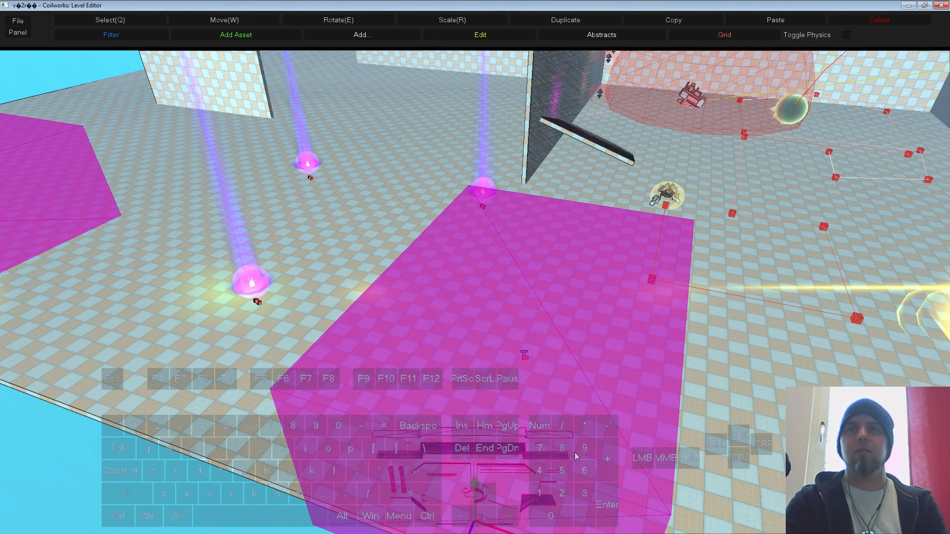
pyautogui.press('s')
pyautogui.rightClick(529, 383)
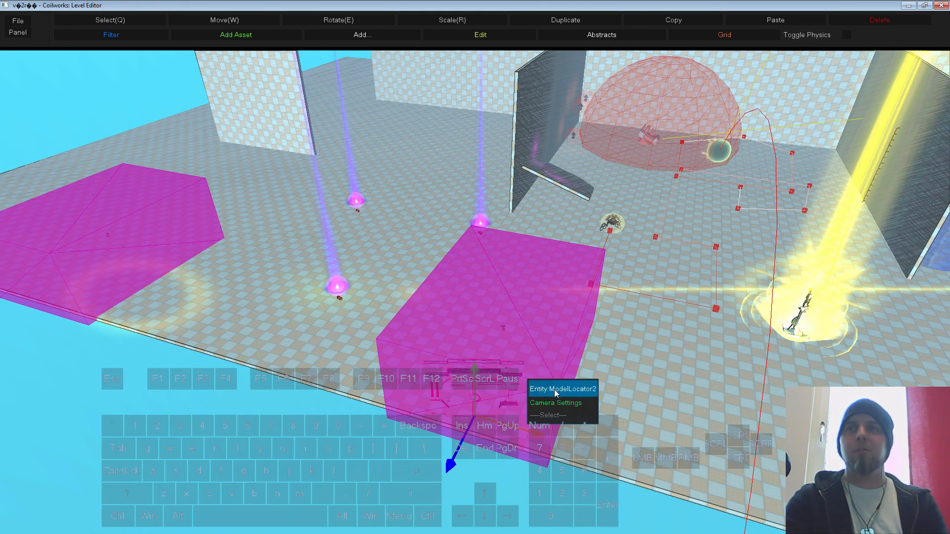
pyautogui.click(537, 388)
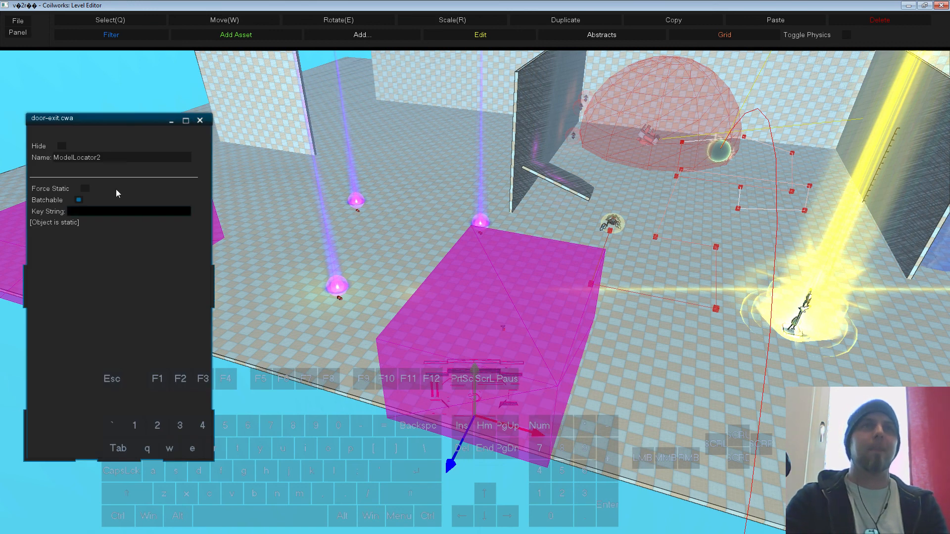
pyautogui.moveTo(87, 119); pyautogui.dragTo(81, 91)
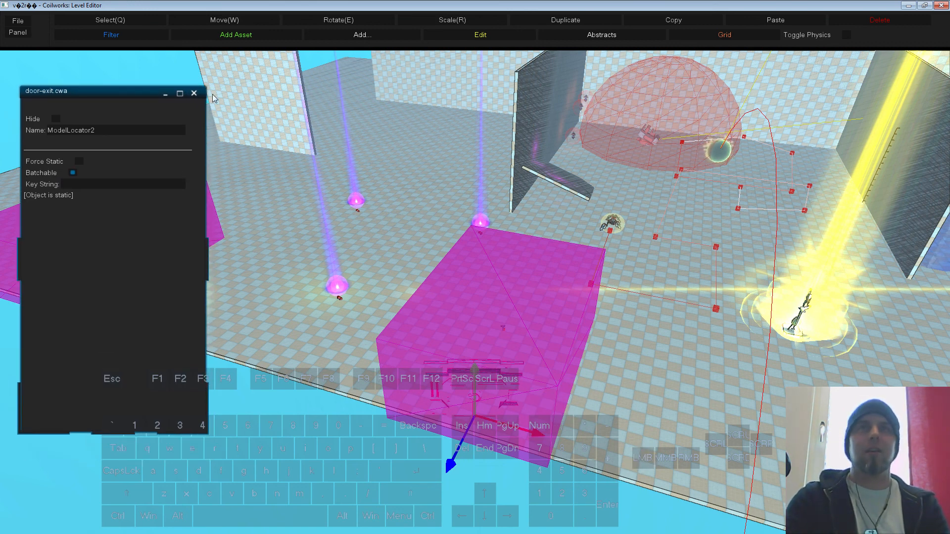
pyautogui.click(194, 94)
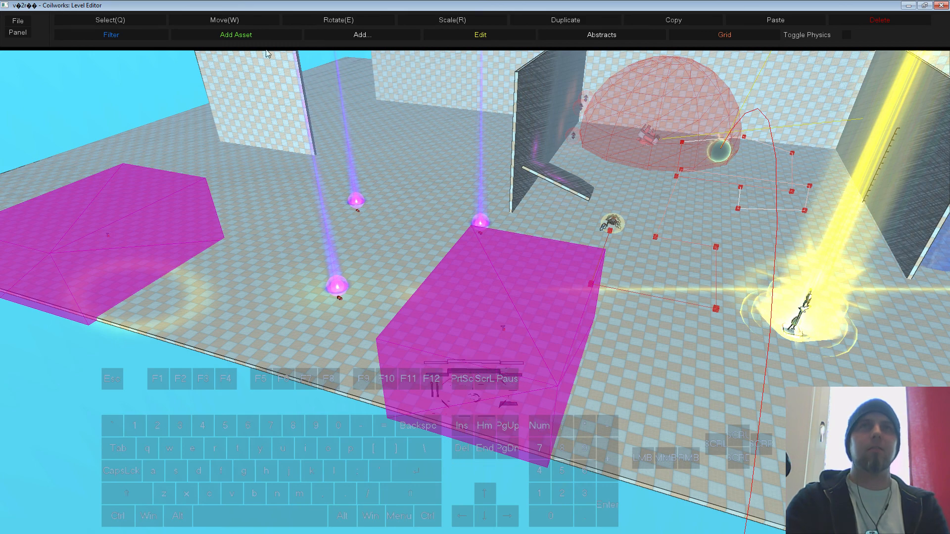
# Step: Place the door-exitGates.cwa asset inside the GatesComplete trigger at the floor's edge
pyautogui.click(256, 32)
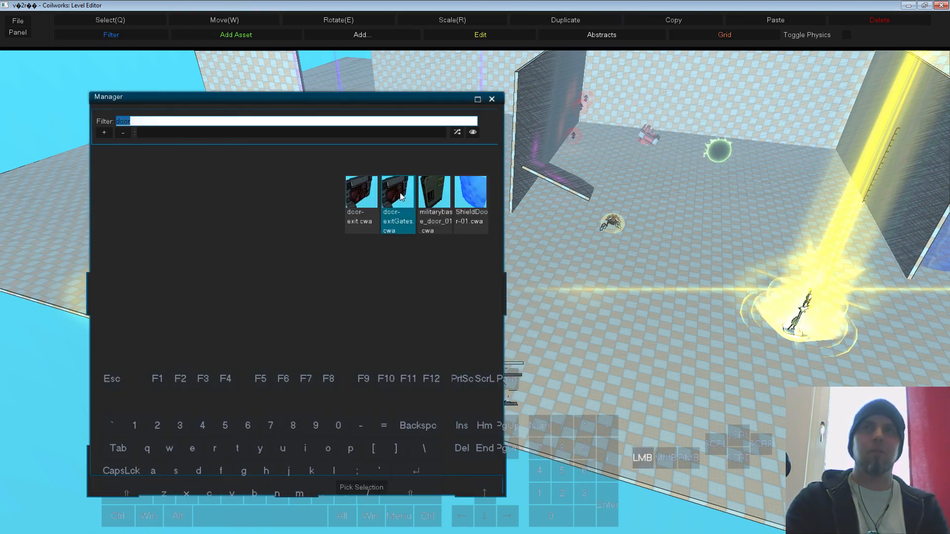
pyautogui.doubleClick(400, 197)
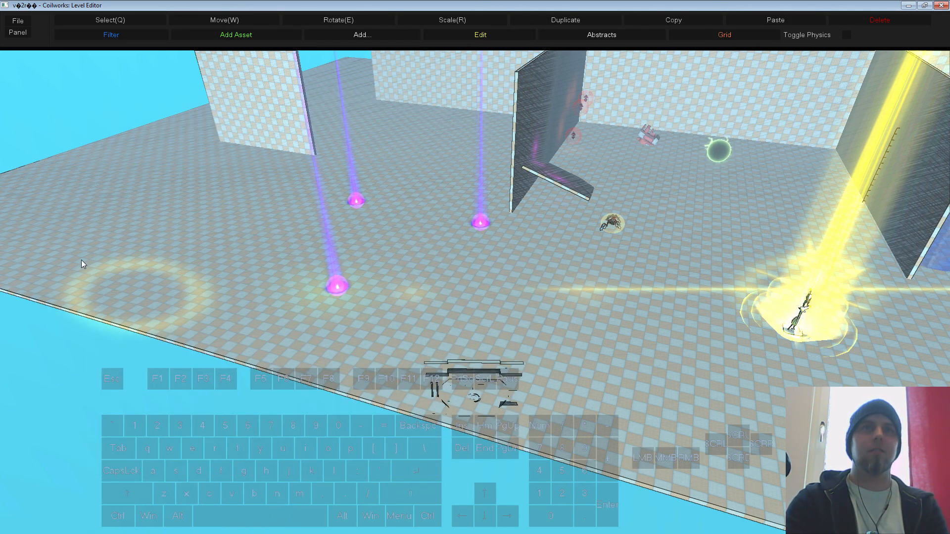
pyautogui.click(81, 260)
pyautogui.press('s')
pyautogui.moveTo(81, 261); pyautogui.dragTo(242, 275, button='middle')
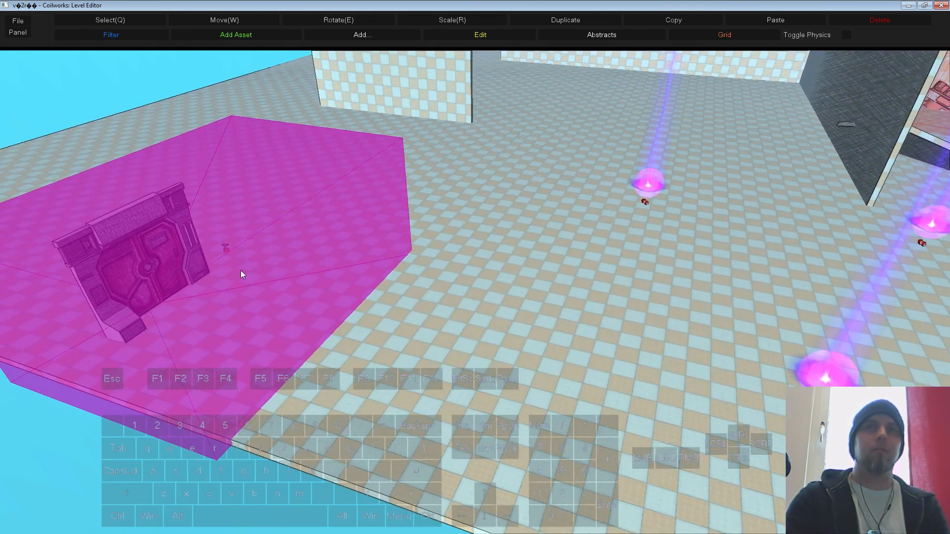
# Step: Scale down the GatesComplete trigger and move it so it surrounds the gates exit door
pyautogui.press('r')
pyautogui.moveTo(227, 254)
pyautogui.mouseDown()
pyautogui.moveTo(231, 269)
pyautogui.moveTo(249, 269)
pyautogui.moveTo(296, 254)
pyautogui.moveTo(228, 254)
pyautogui.mouseUp()
pyautogui.press('w')
pyautogui.press('Escape')
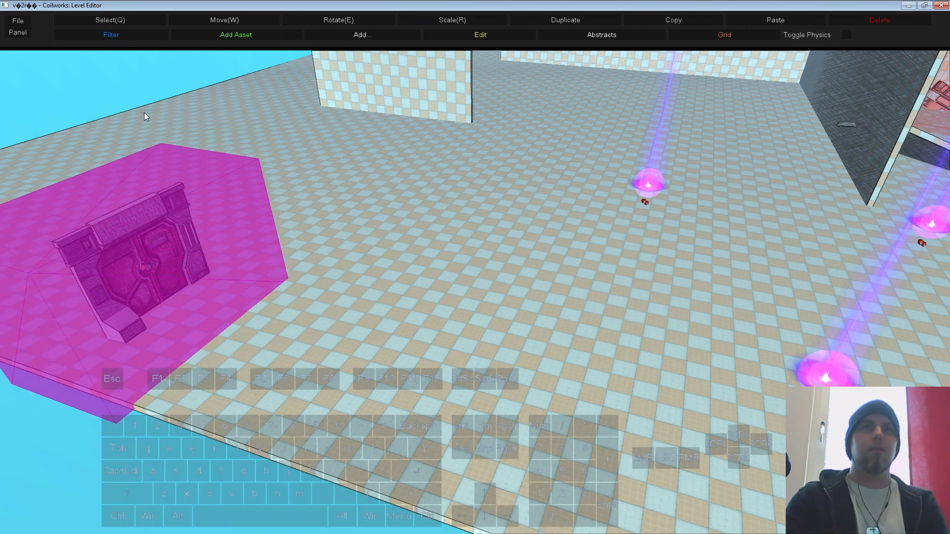
# Step: Playtest the level by running across the floor past the gates to the exit area, and return to the editor
pyautogui.press('F5')
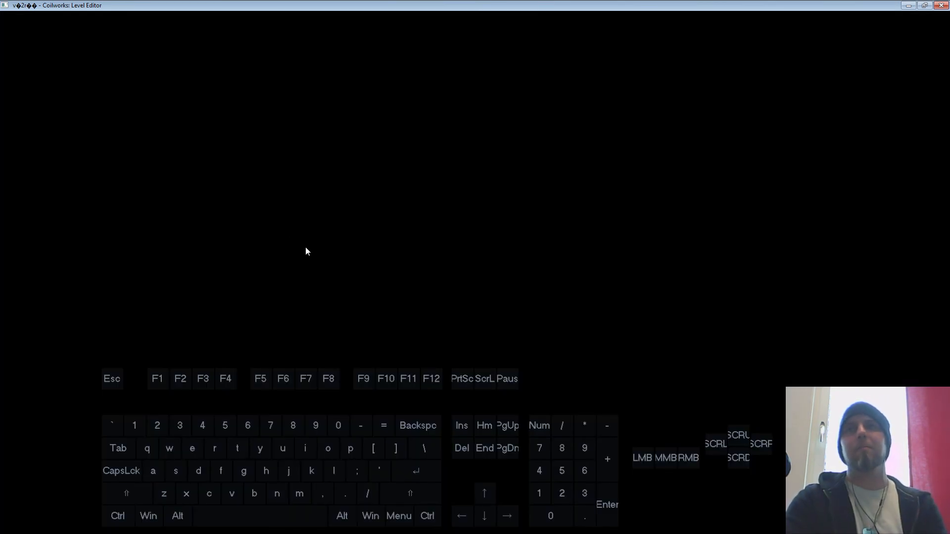
pyautogui.press('w')
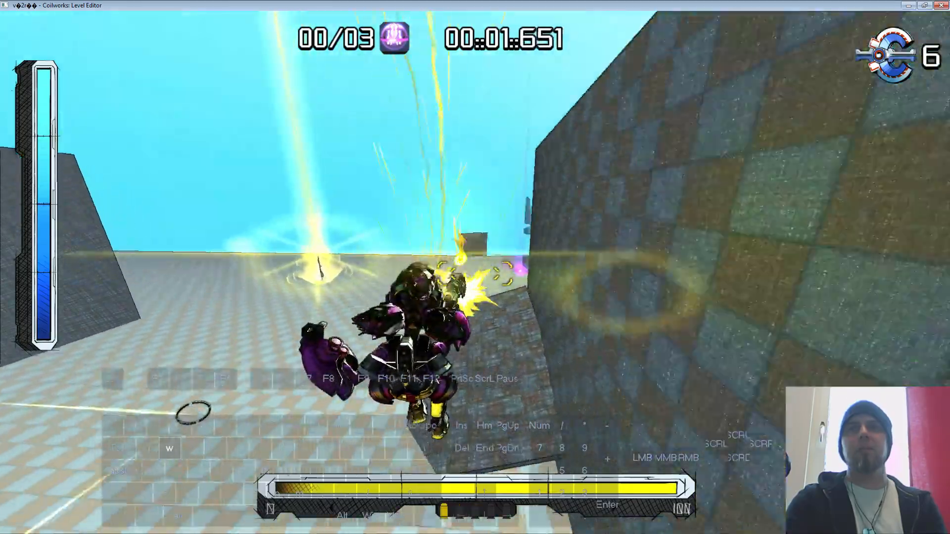
pyautogui.press('a')
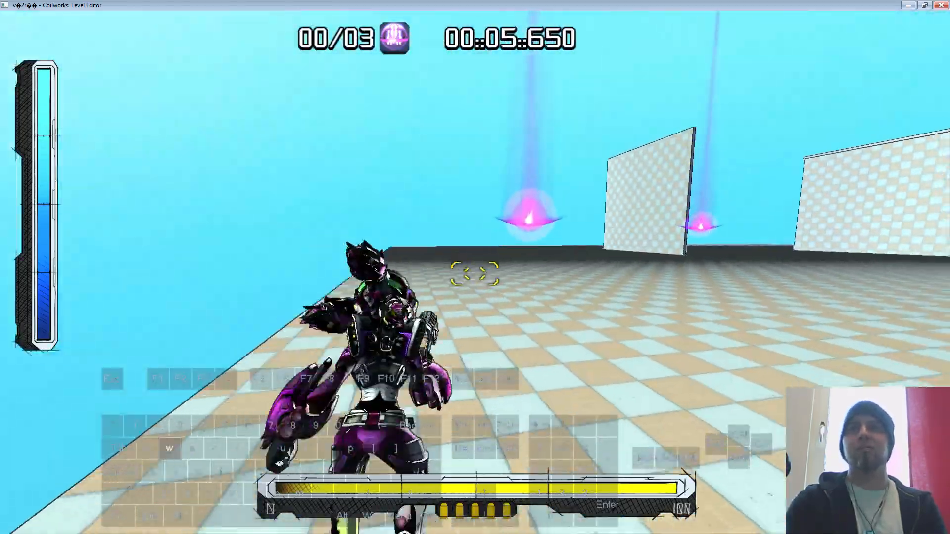
pyautogui.press('s')
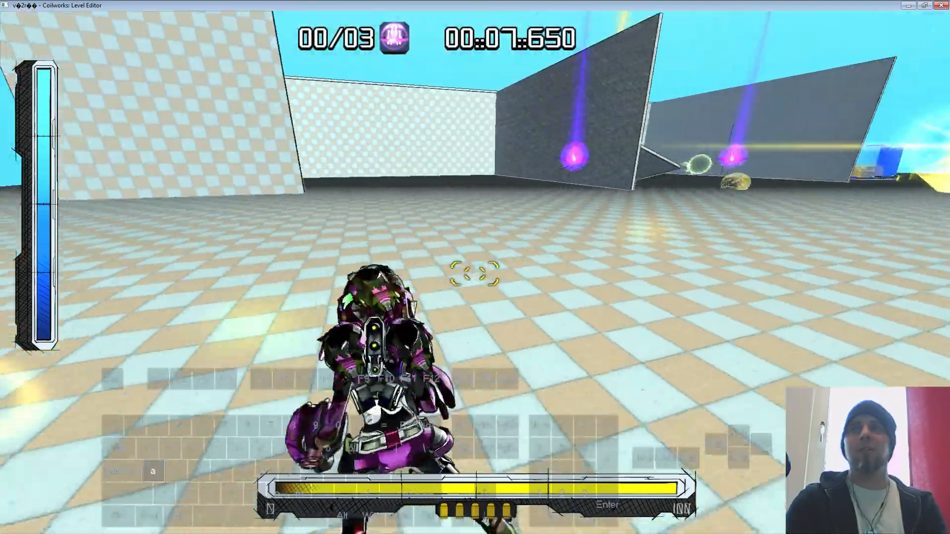
pyautogui.press('w')
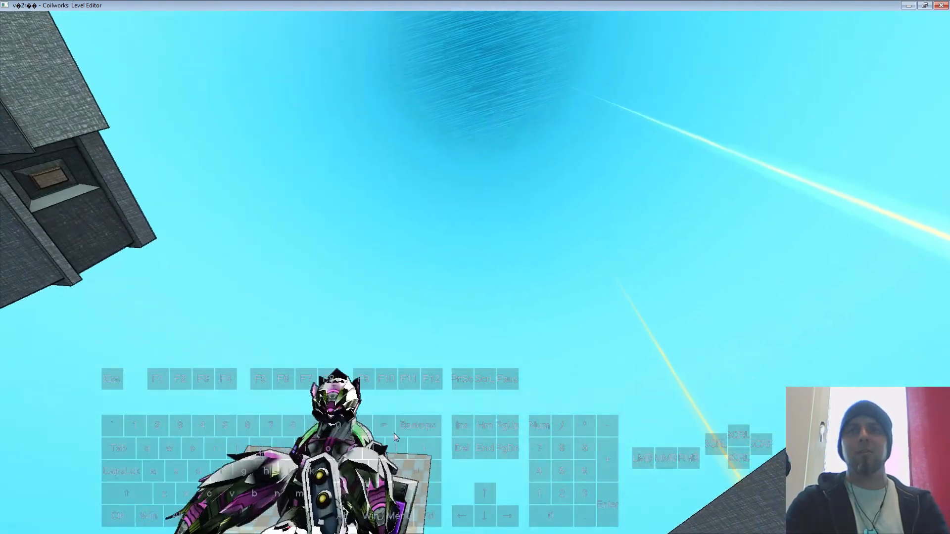
pyautogui.press('Escape')
pyautogui.press('s')
pyautogui.moveTo(407, 432); pyautogui.dragTo(422, 340, button='right')
pyautogui.press('d')
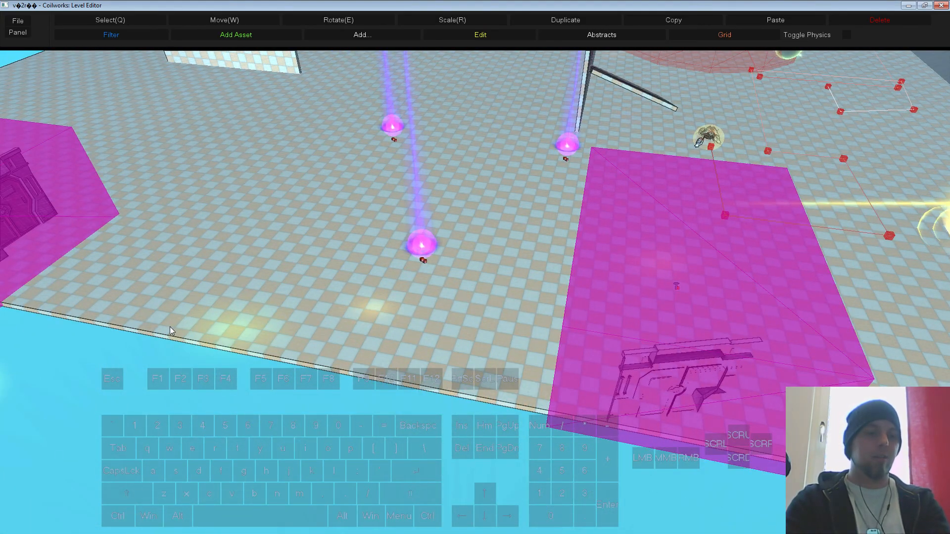
# Step: Set the game mode command to t:Gatess, playtest the level briefly, and return to the editor
pyautogui.press('F6')
pyautogui.click(179, 34)
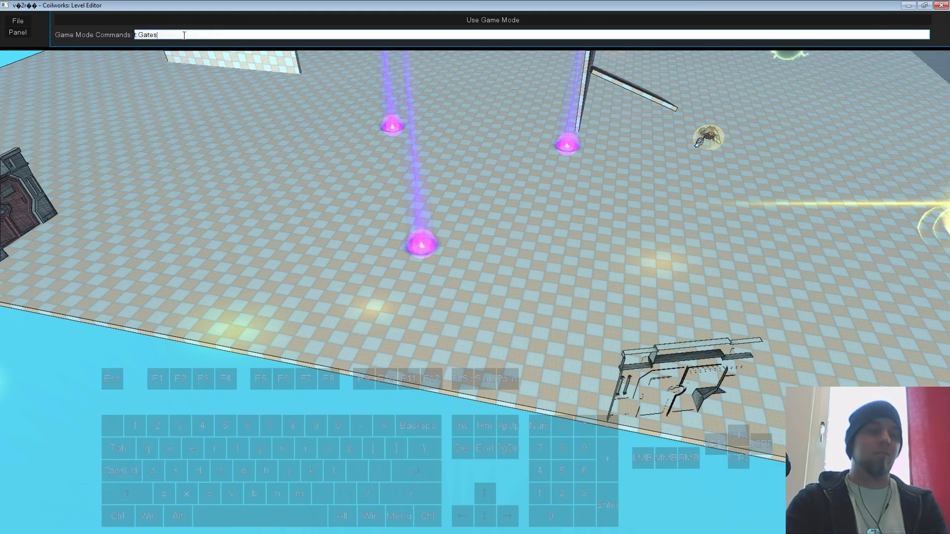
pyautogui.press('Return')
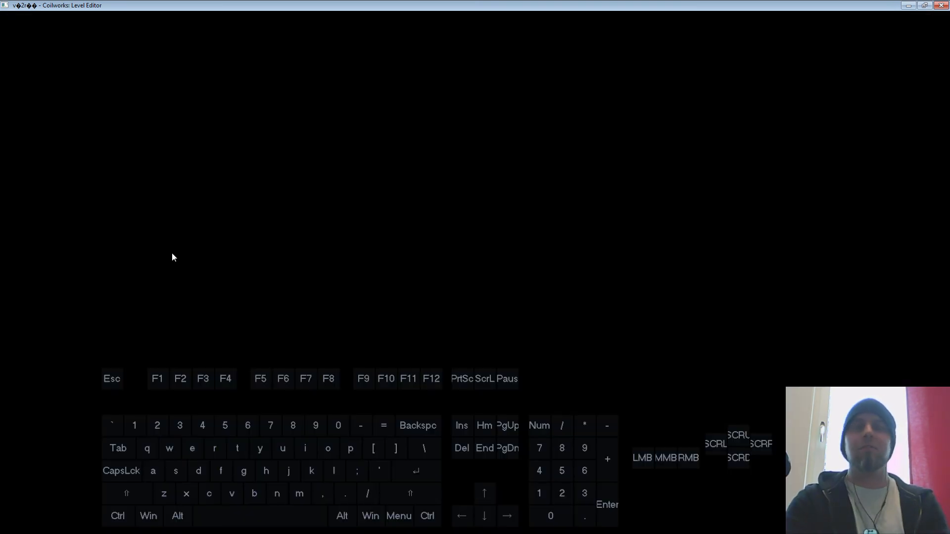
pyautogui.press('w')
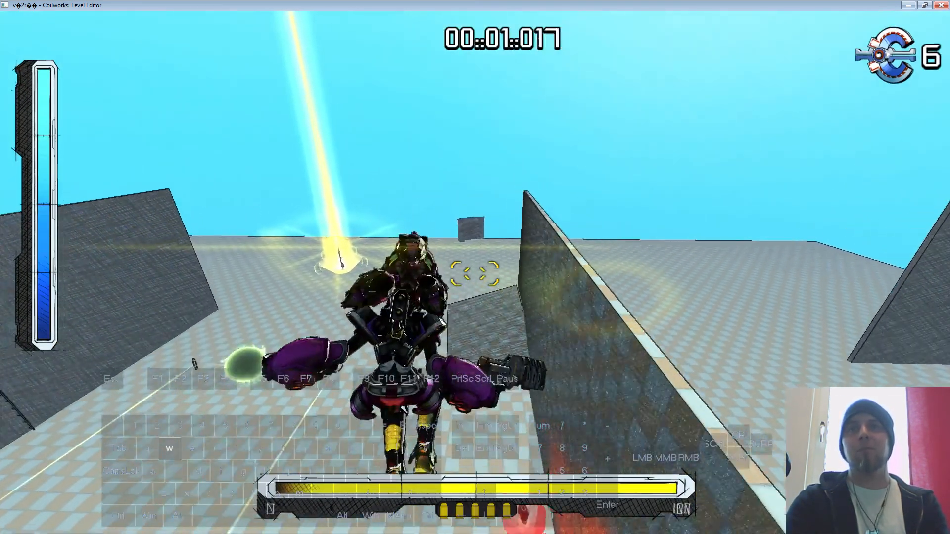
pyautogui.press('shift')
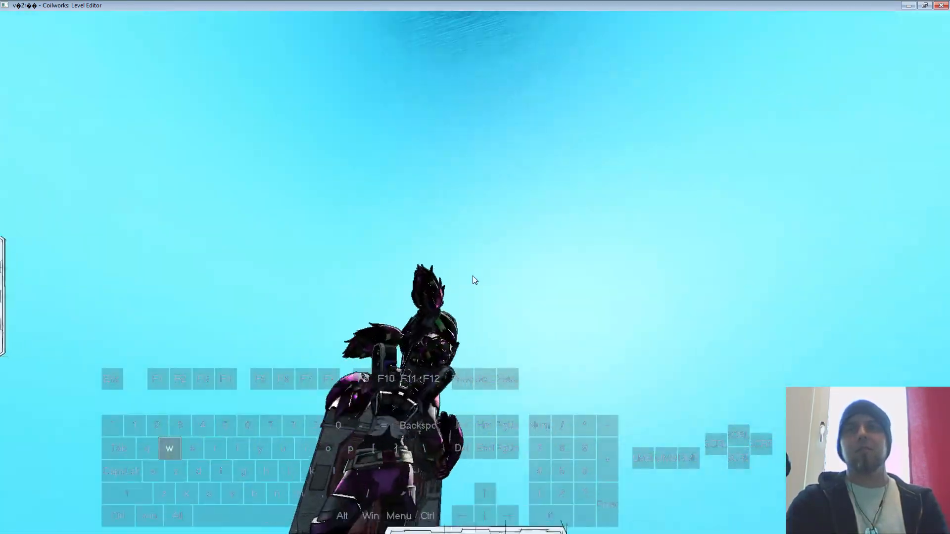
pyautogui.press('Escape')
# Step: Open the properties of the door-exitGates.cwa asset and check its Activate On Key String field
pyautogui.moveTo(507, 346); pyautogui.dragTo(501, 341)
pyautogui.press('a')
pyautogui.press('a')
pyautogui.moveTo(500, 341); pyautogui.dragTo(507, 346, button='right')
pyautogui.click(364, 267)
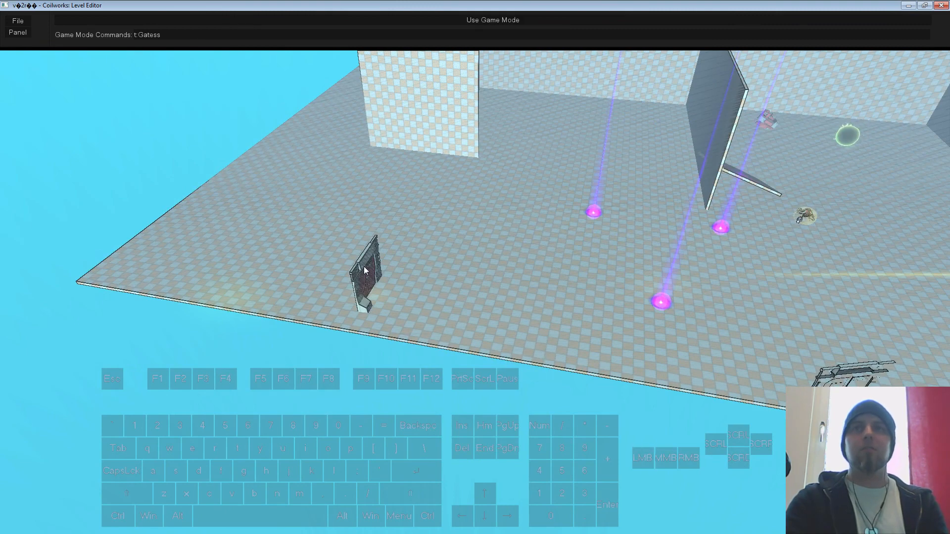
pyautogui.click(369, 267)
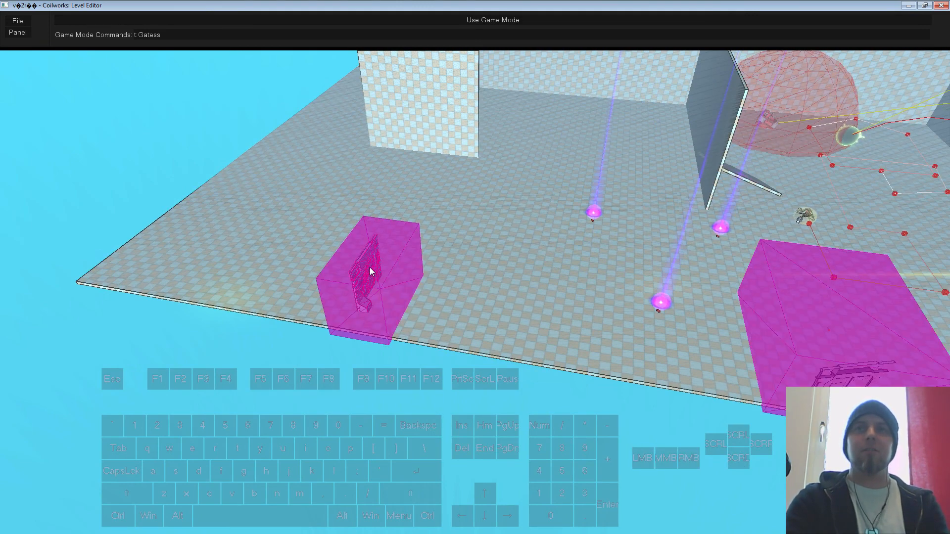
pyautogui.click(105, 195)
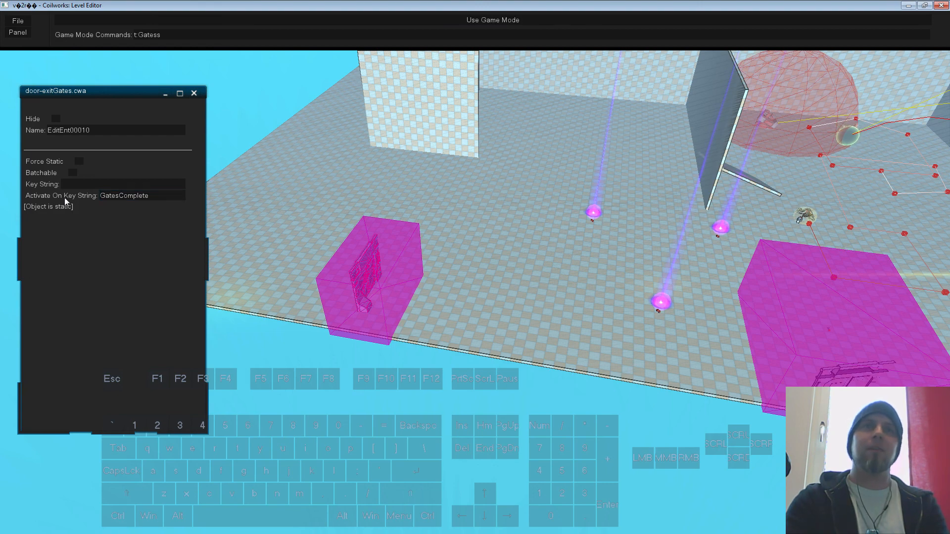
# Step: Set the Key String of the door-exit.cwa asset to ~Gates and close its properties
pyautogui.press('d')
pyautogui.moveTo(557, 421); pyautogui.dragTo(582, 430, button='right')
pyautogui.click(544, 384)
pyautogui.moveTo(360, 338); pyautogui.dragTo(440, 322, button='right')
pyautogui.press('a')
pyautogui.press('w')
pyautogui.click(91, 185)
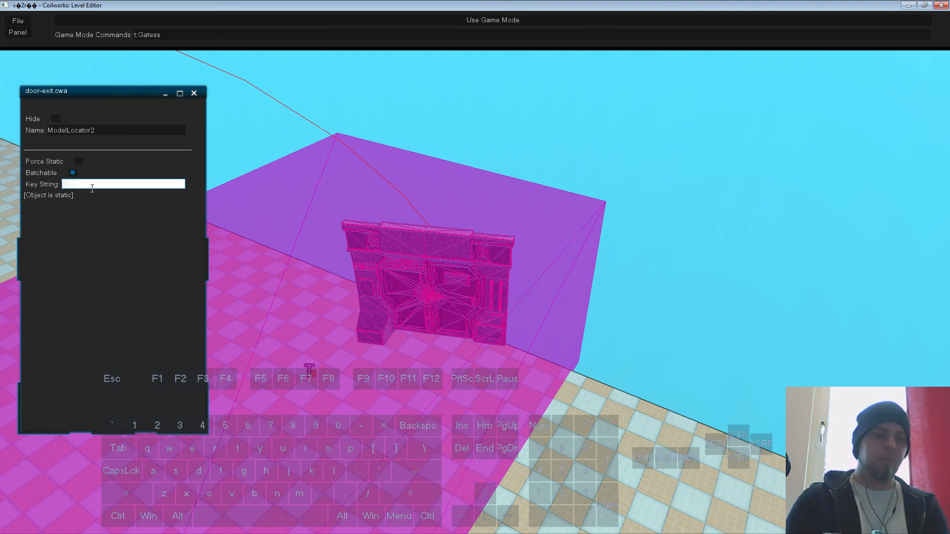
pyautogui.press('shift')
pyautogui.write('-')
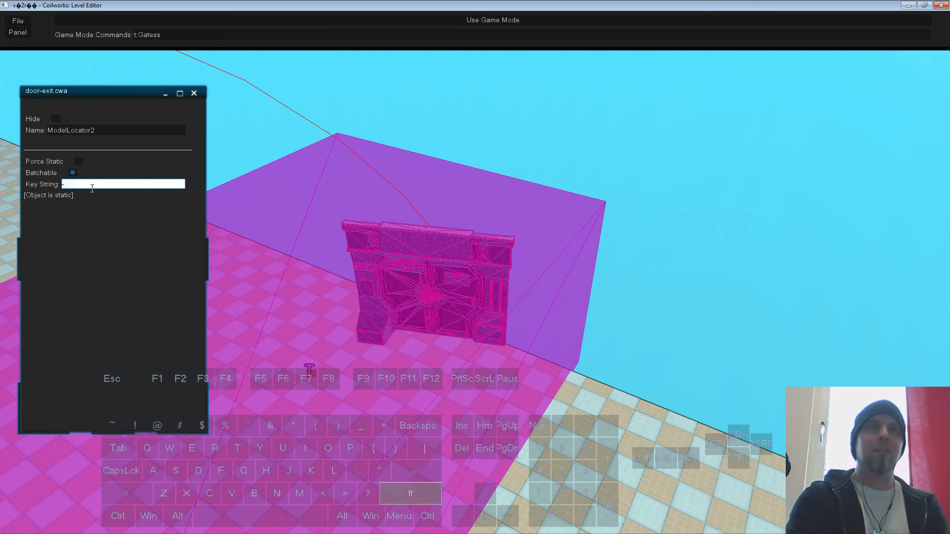
pyautogui.write('Ga')
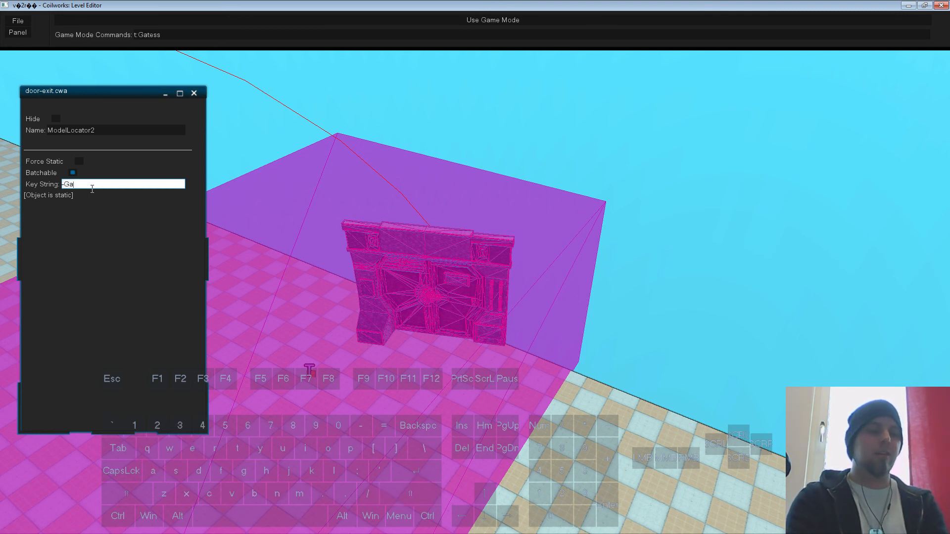
pyautogui.write('tes')
pyautogui.press('Return')
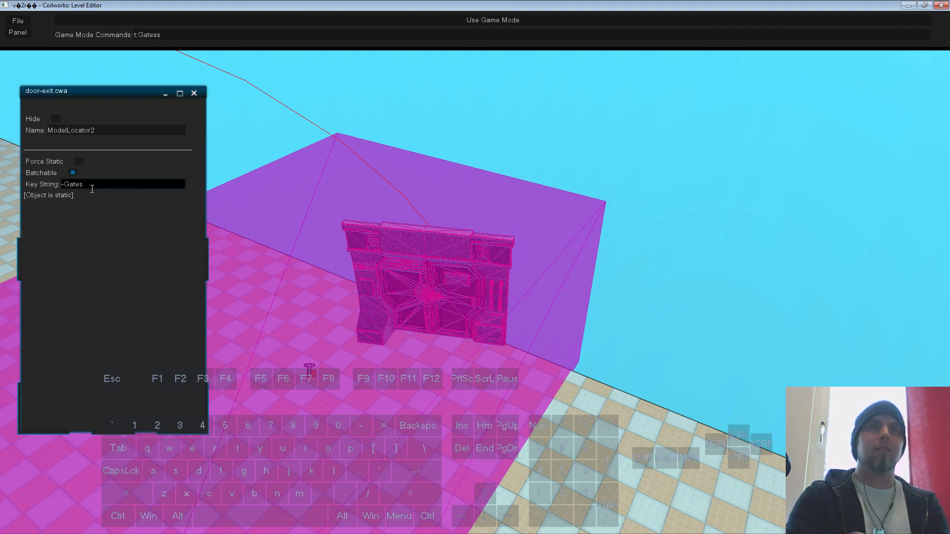
pyautogui.click(196, 94)
# Step: Playtest the level, change the game mode command to t:Gates, playtest it again, and return to the editor
pyautogui.press('F5')
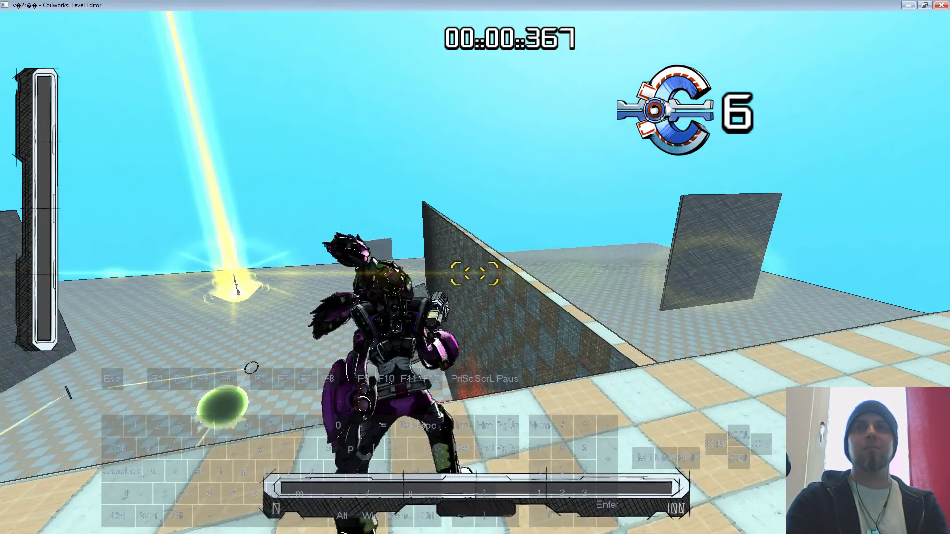
pyautogui.press('Escape')
pyautogui.click(181, 38)
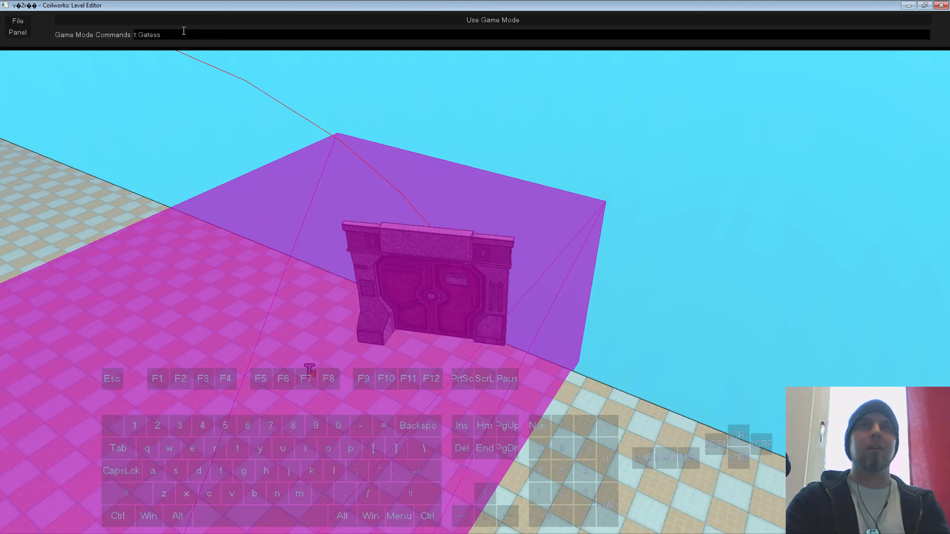
pyautogui.press('Return')
pyautogui.press('F5')
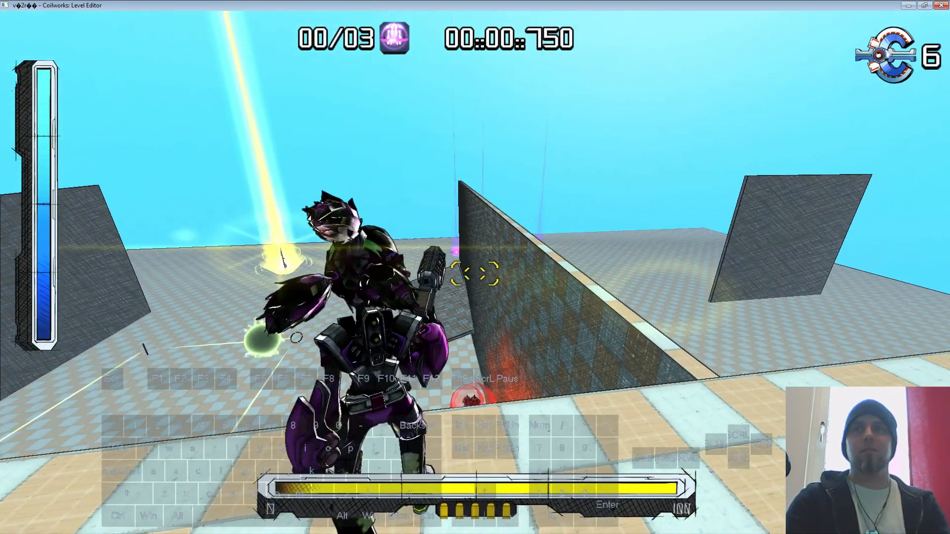
pyautogui.press('Escape')
# Step: Change the Key String of the door-exit.cwa asset to ~GatesAB and close its properties
pyautogui.click(451, 270)
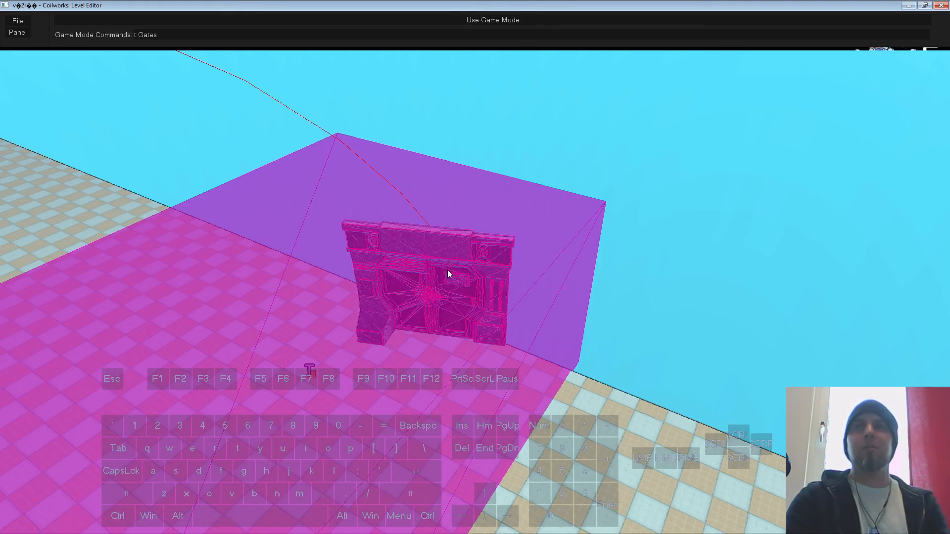
pyautogui.rightClick(447, 269)
pyautogui.click(470, 280)
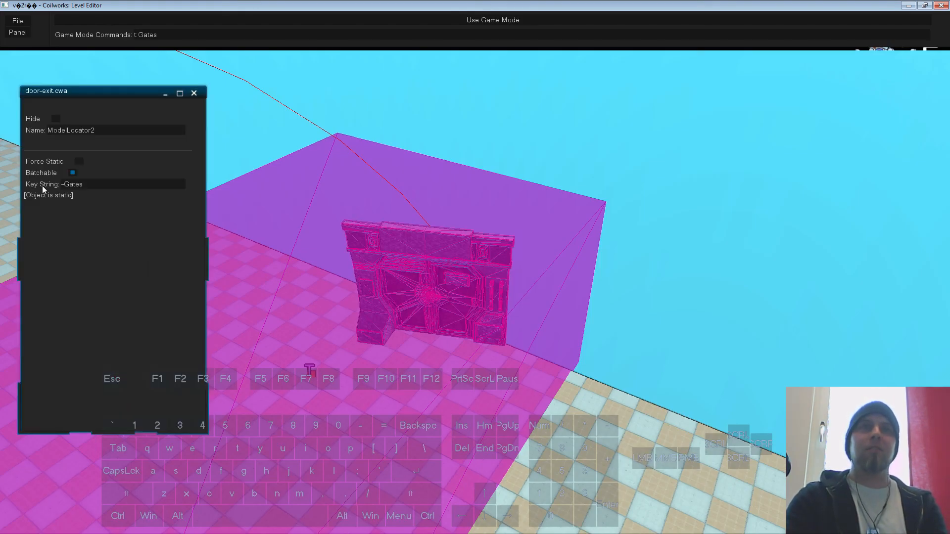
pyautogui.click(91, 186)
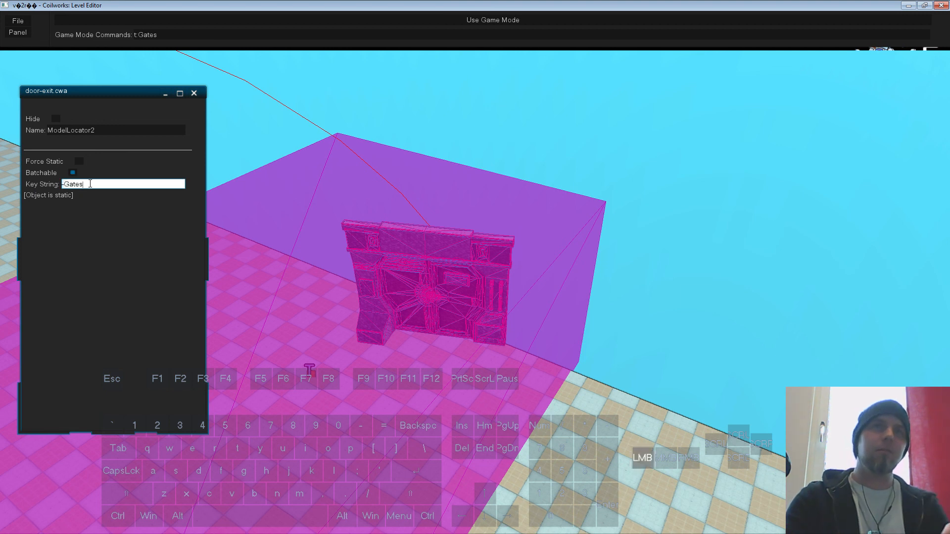
pyautogui.write('AB')
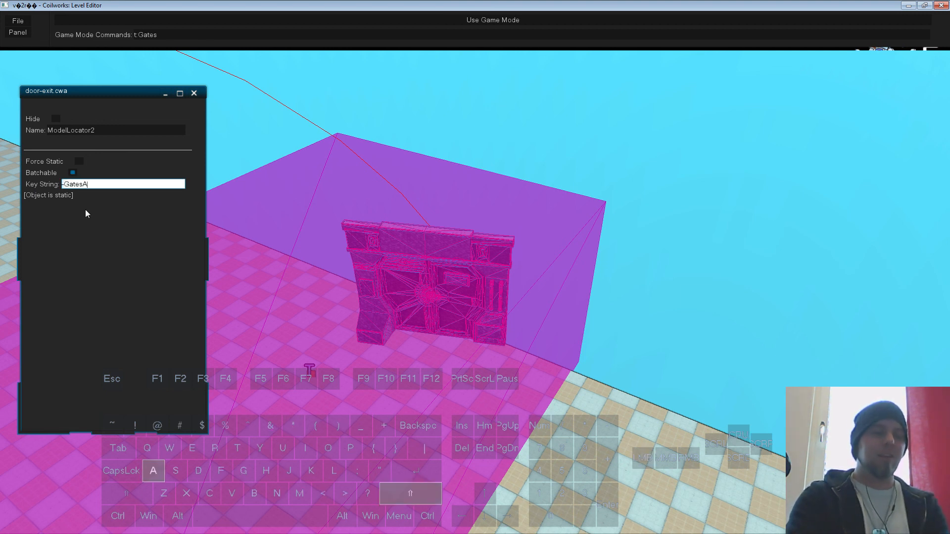
pyautogui.press('Return')
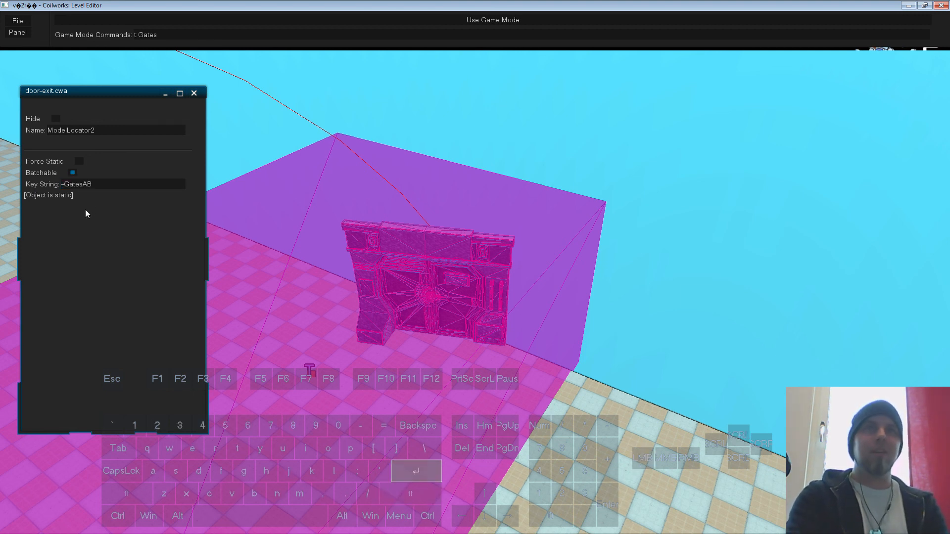
pyautogui.click(195, 94)
# Step: Set the game mode command to t:GatesAB, launch a playtest, and return to the editor
pyautogui.click(178, 36)
pyautogui.write('AB')
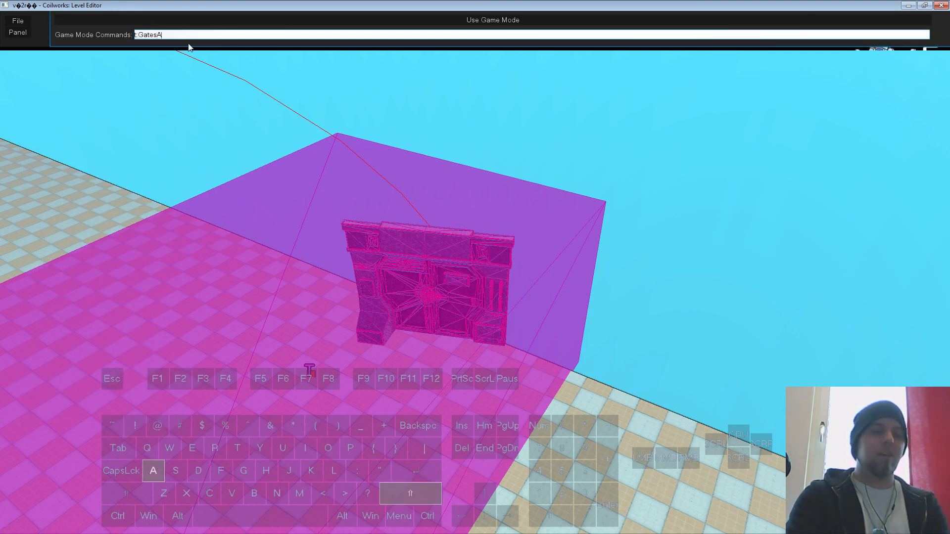
pyautogui.press('Return')
pyautogui.click(237, 96)
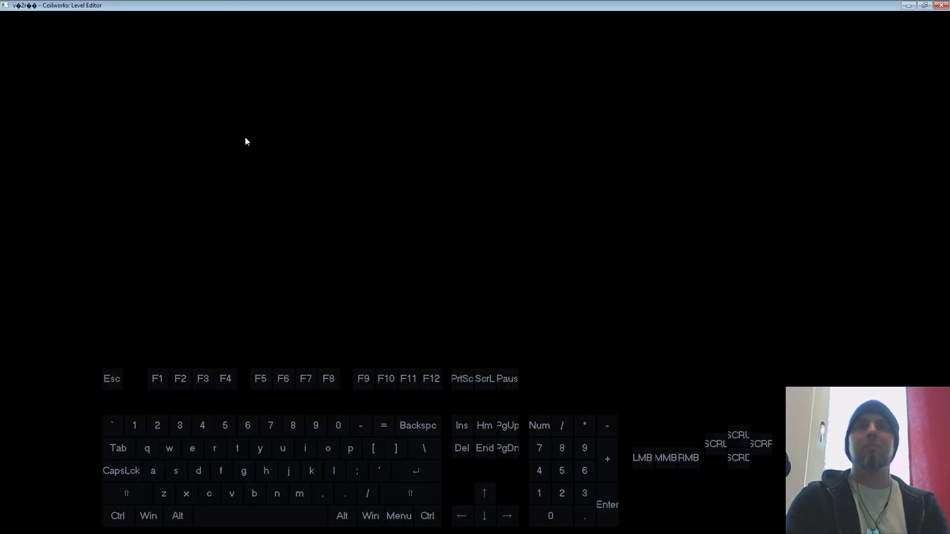
pyautogui.press('Escape')
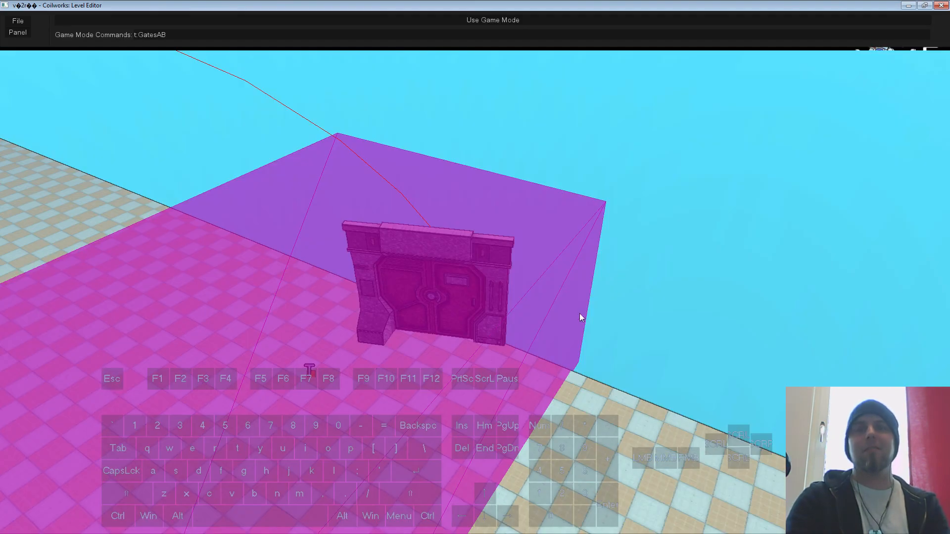
# Step: Open the Normal game mode for editing, examine its rank, mode and custom tag settings, and close the game mode windows
pyautogui.press('s')
pyautogui.moveTo(649, 330); pyautogui.dragTo(649, 321, button='right')
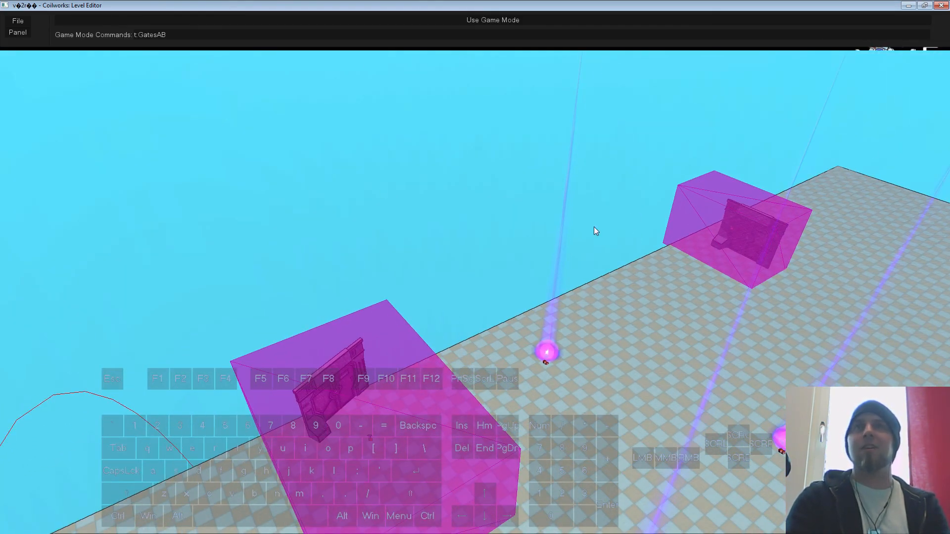
pyautogui.press('w')
pyautogui.moveTo(367, 262)
pyautogui.mouseDown(button='right')
pyautogui.moveTo(353, 264)
pyautogui.moveTo(363, 251)
pyautogui.mouseUp(button='right')
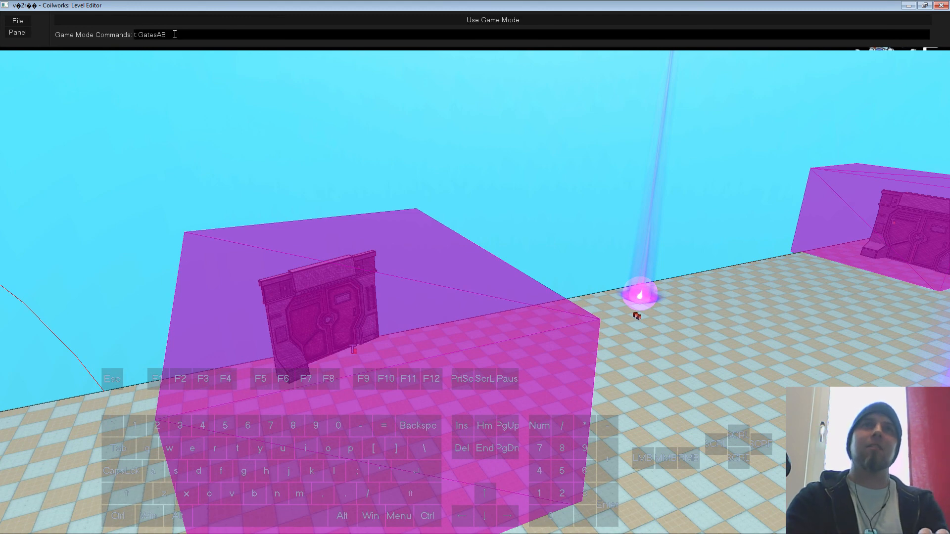
pyautogui.press('Escape')
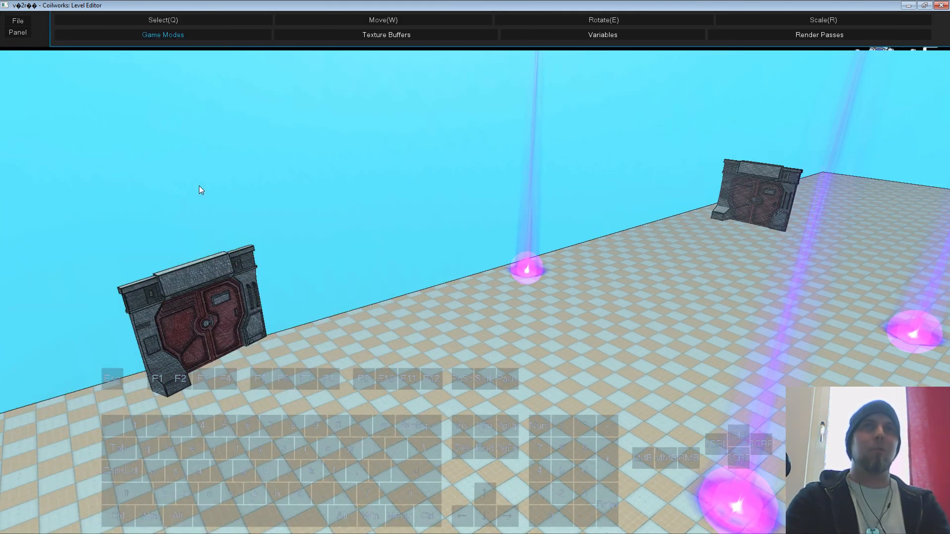
pyautogui.click(174, 40)
pyautogui.click(147, 250)
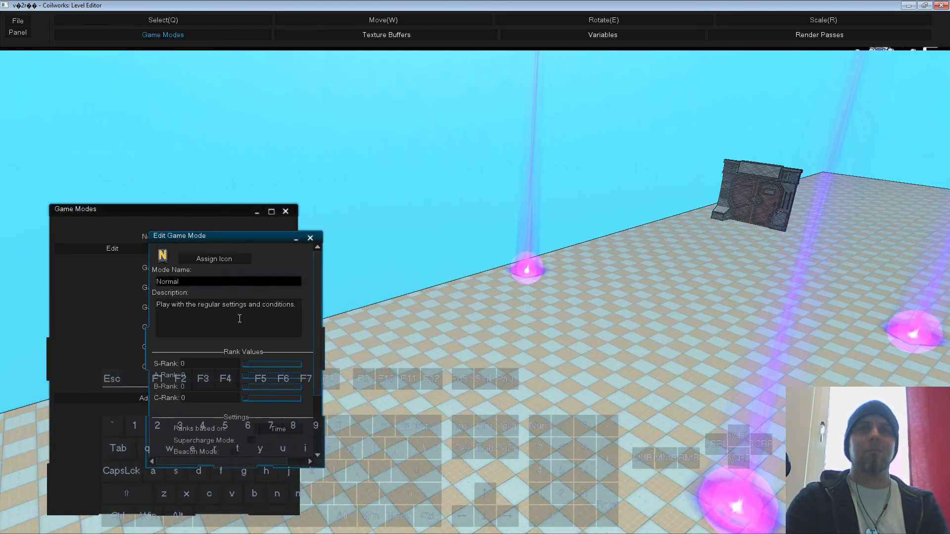
pyautogui.scroll(-5, 312, 406)
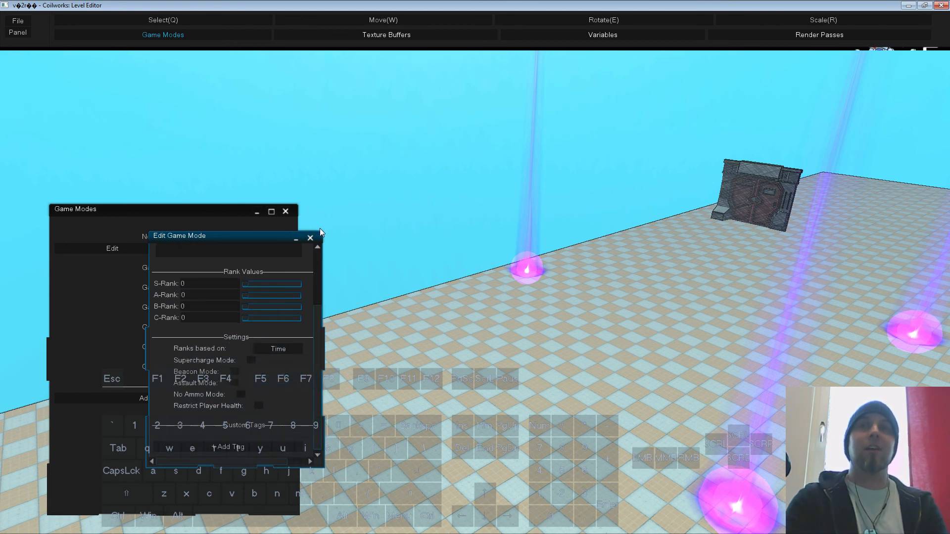
pyautogui.click(310, 238)
pyautogui.click(286, 210)
# Step: Switch back to level editing and rotate the exit door inside the LevelComplete trigger
pyautogui.press('s')
pyautogui.moveTo(308, 373); pyautogui.dragTo(310, 319, button='right')
pyautogui.press('s')
pyautogui.press('e')
pyautogui.press('d')
pyautogui.click(310, 319)
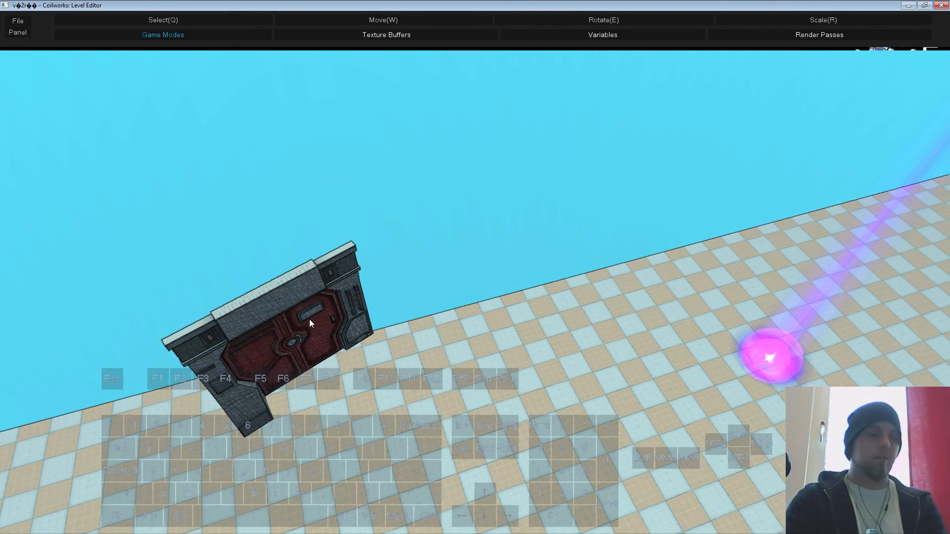
pyautogui.press('F1')
pyautogui.click(310, 319)
pyautogui.press('e')
pyautogui.moveTo(321, 406); pyautogui.dragTo(346, 403)
pyautogui.press('w')
pyautogui.click(527, 219)
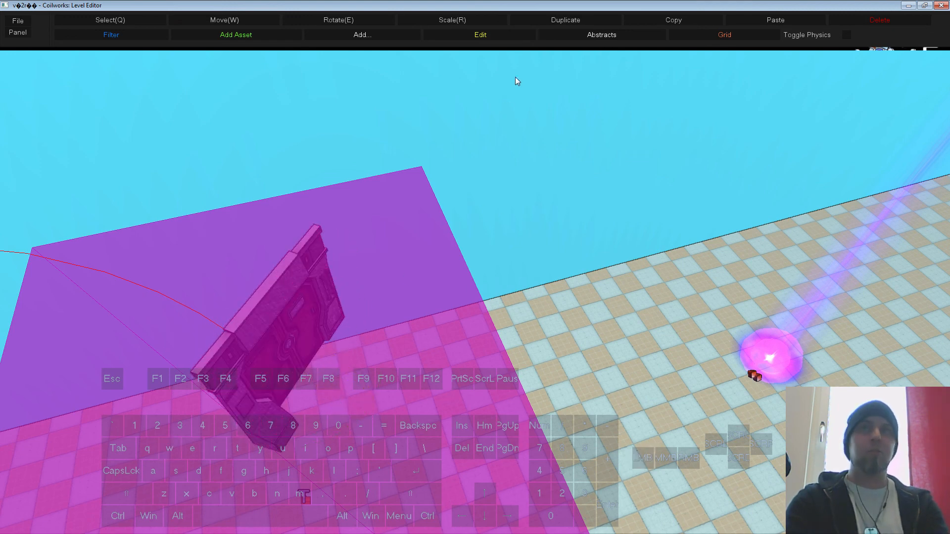
# Step: Show the abstract volumes in the level and look them over along the floor edges and walls
pyautogui.click(618, 38)
pyautogui.click(561, 56)
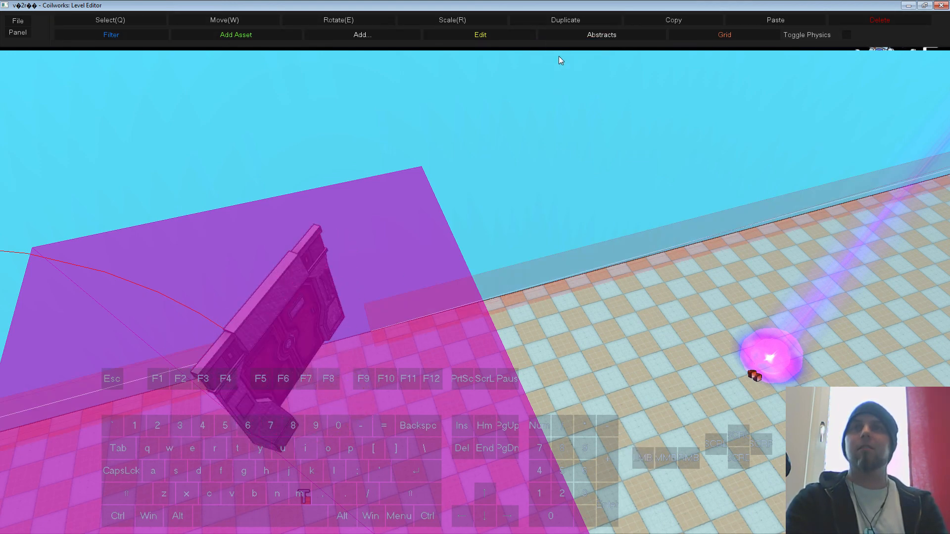
pyautogui.press('a')
pyautogui.moveTo(516, 259); pyautogui.dragTo(511, 210, button='right')
pyautogui.press('d')
pyautogui.moveTo(527, 245); pyautogui.dragTo(458, 215, button='right')
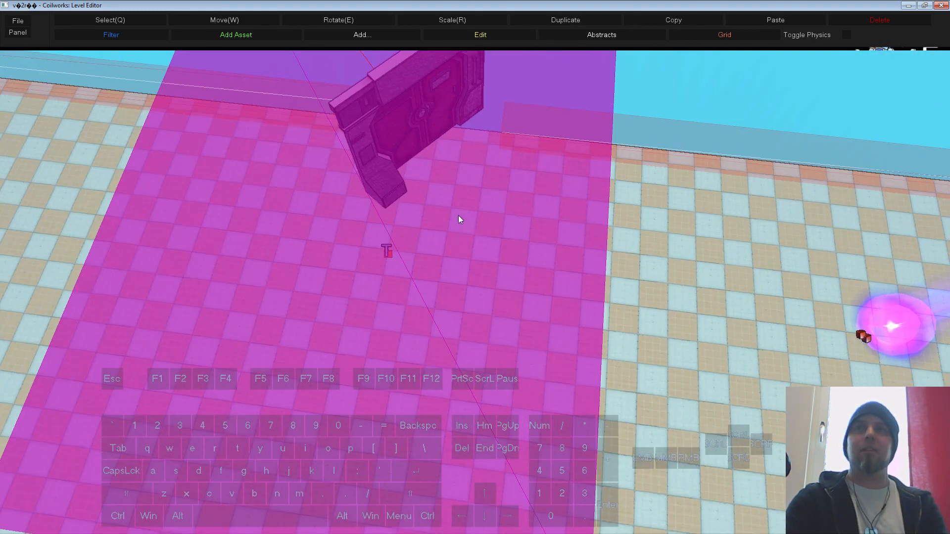
pyautogui.press('d')
pyautogui.moveTo(428, 110); pyautogui.dragTo(394, 197, button='right')
pyautogui.moveTo(459, 218); pyautogui.dragTo(441, 164, button='right')
pyautogui.press('s')
pyautogui.press('d')
pyautogui.press('w')
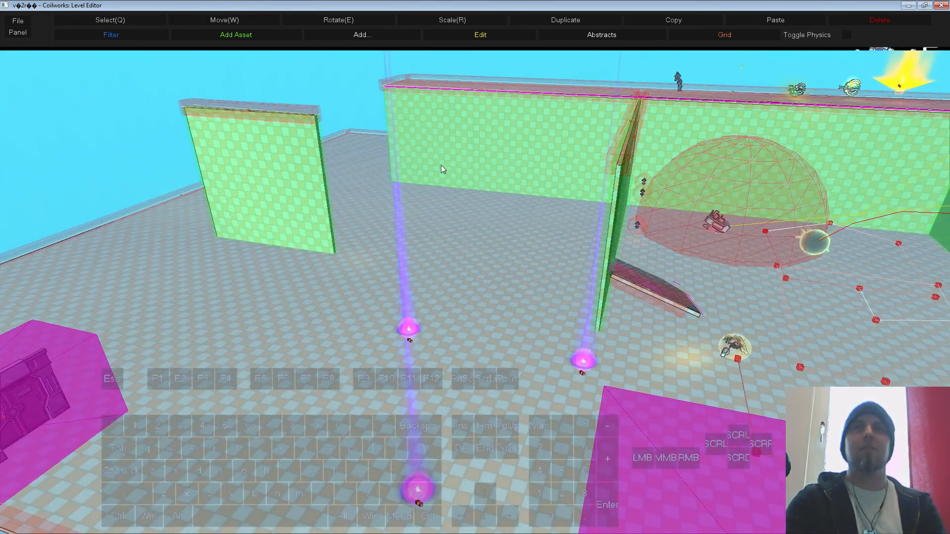
pyautogui.click(310, 91)
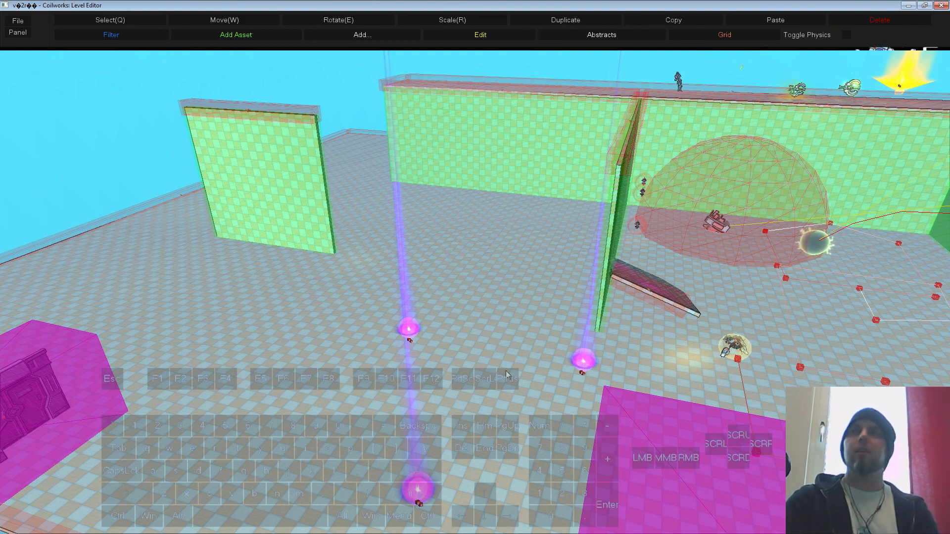
pyautogui.press('s')
pyautogui.moveTo(455, 394); pyautogui.dragTo(540, 386, button='right')
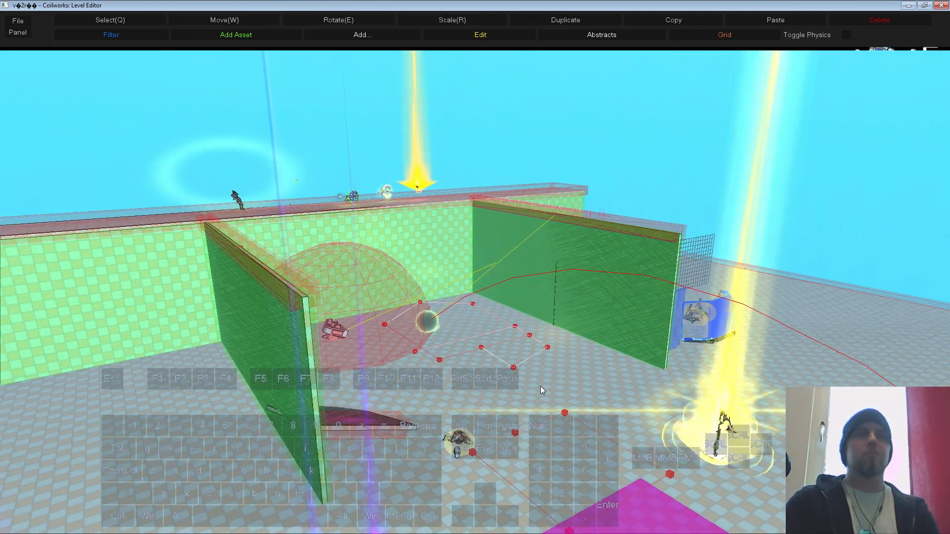